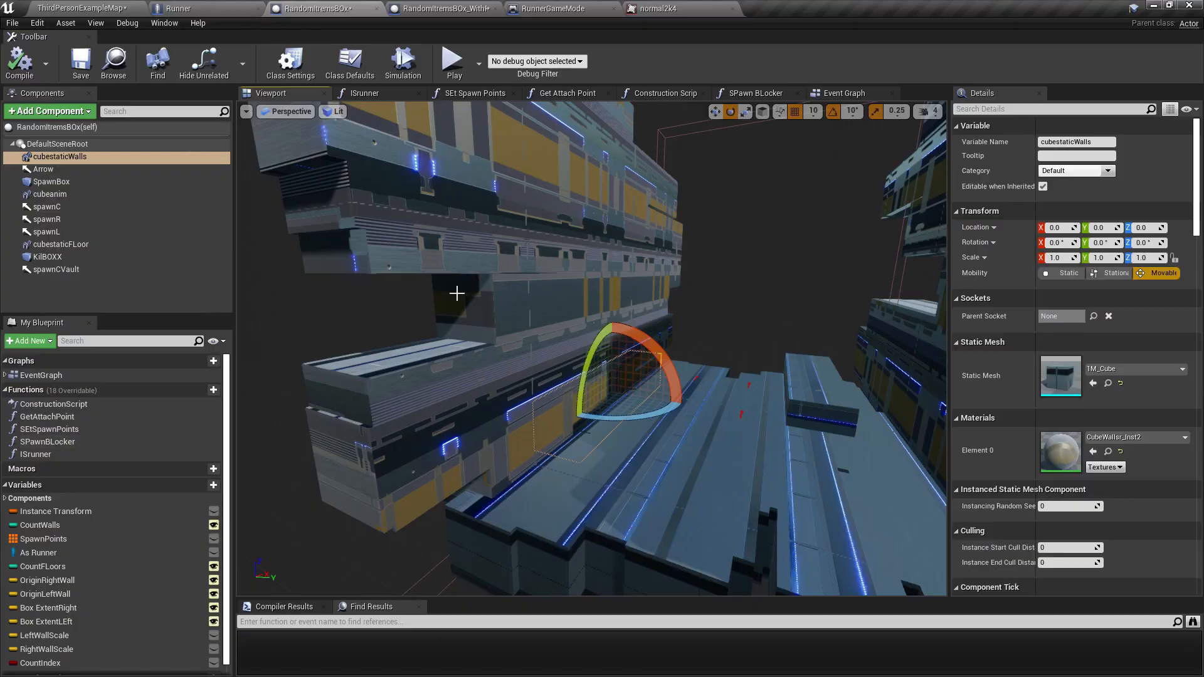
# Step: Play-test the ThirdPersonExampleMap level and stop the session
pyautogui.moveTo(665, 301)
pyautogui.mouseDown(button='right')
pyautogui.moveTo(633, 295)
pyautogui.moveTo(753, 294)
pyautogui.moveTo(646, 292)
pyautogui.mouseUp(button='right')
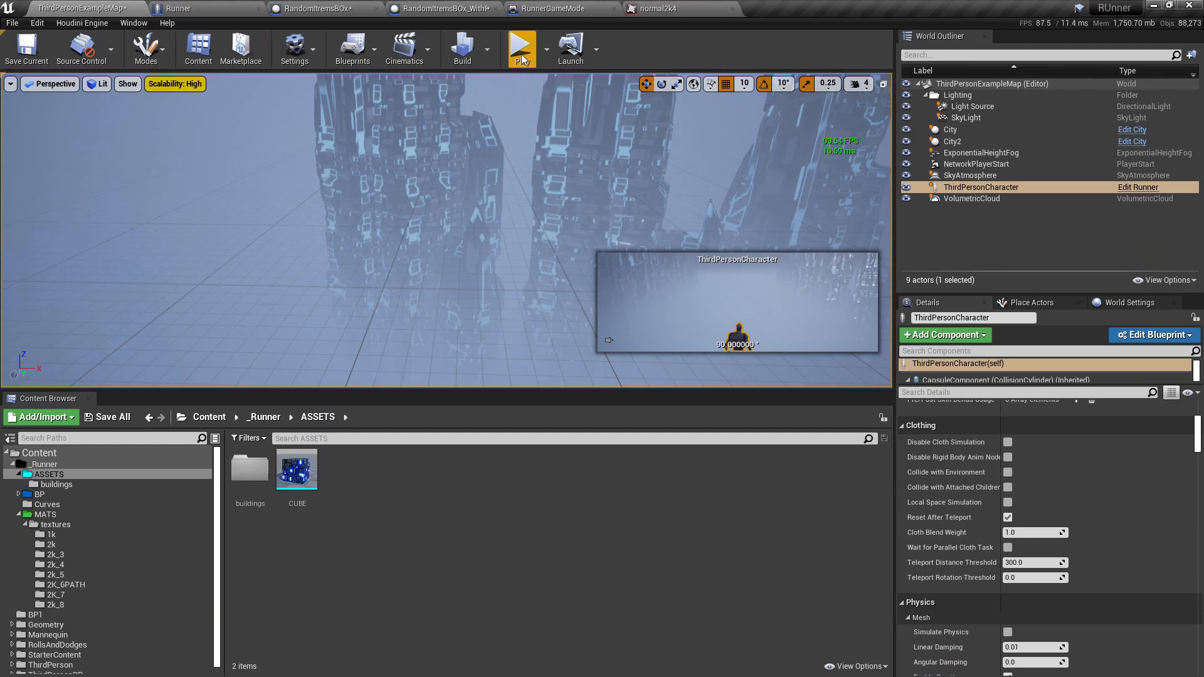
pyautogui.click(522, 58)
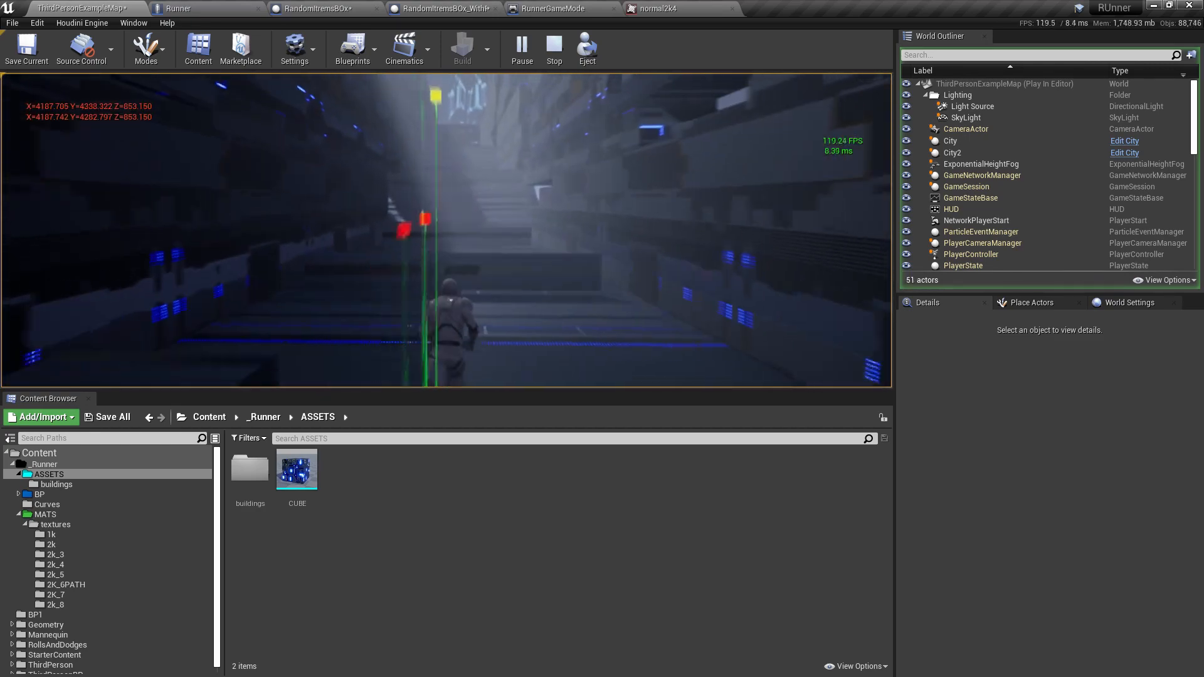
pyautogui.press('Escape')
# Step: Compile the RandomItemsBOx blueprint repeatedly and examine the wall and floor layouts it generates
pyautogui.click(320, 8)
pyautogui.moveTo(515, 300); pyautogui.dragTo(539, 316, button='right')
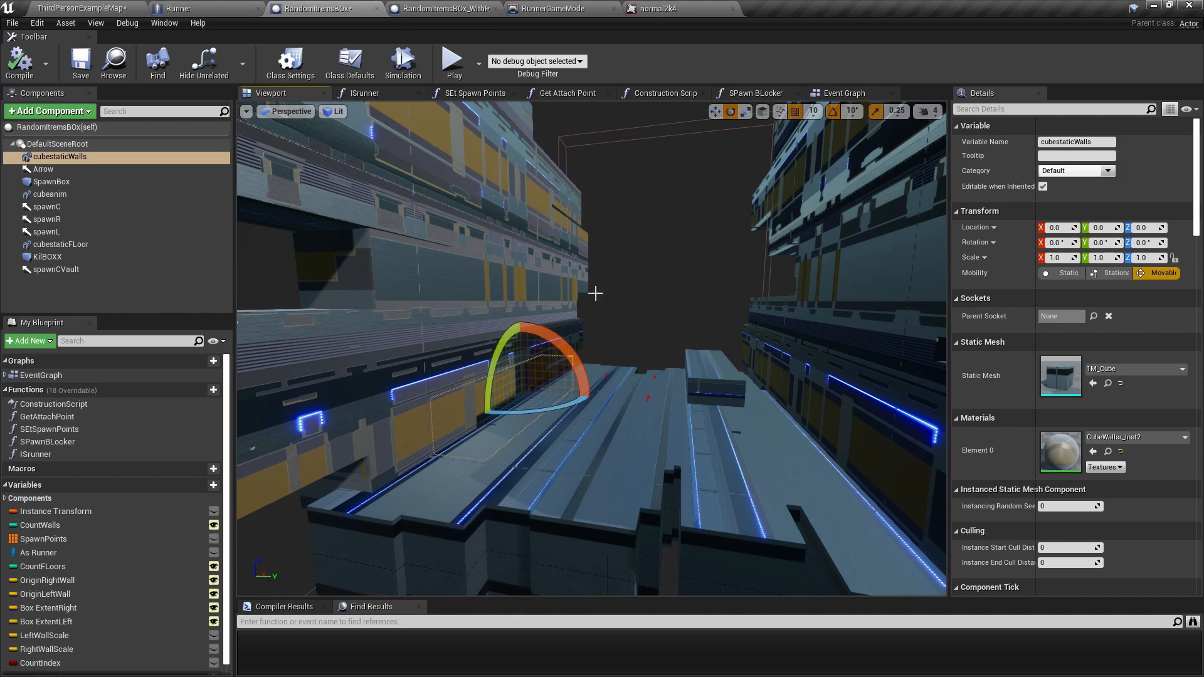
pyautogui.moveTo(634, 280); pyautogui.dragTo(648, 278, button='right')
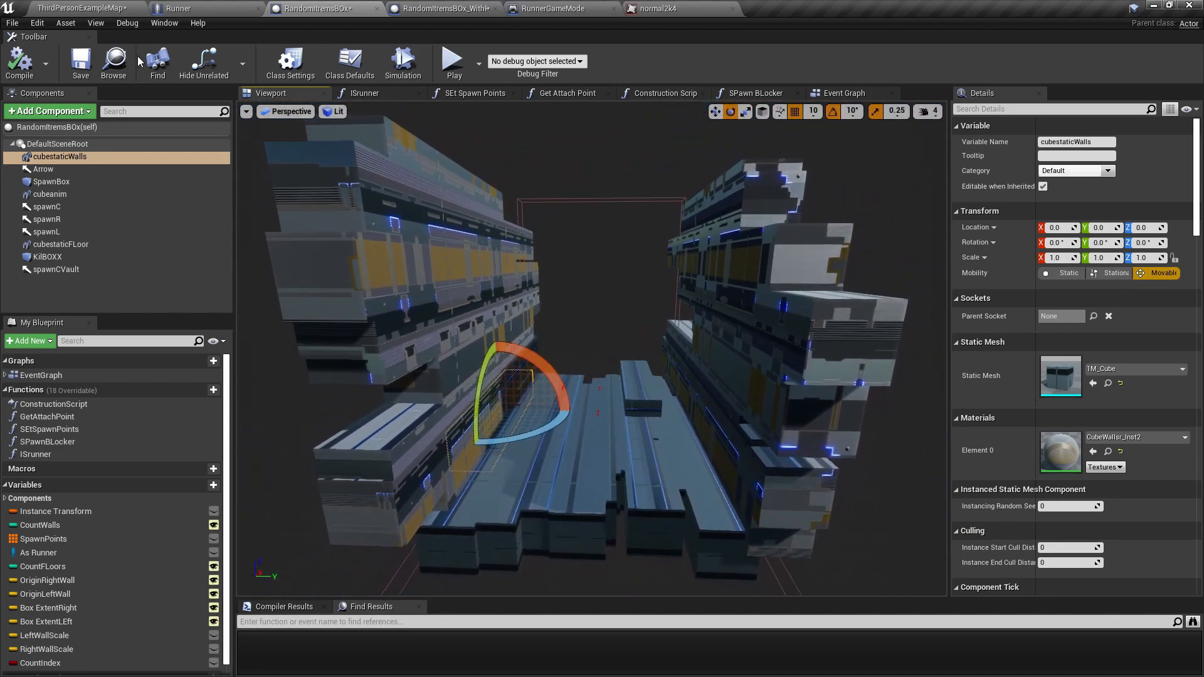
pyautogui.click(20, 61)
pyautogui.click(20, 61)
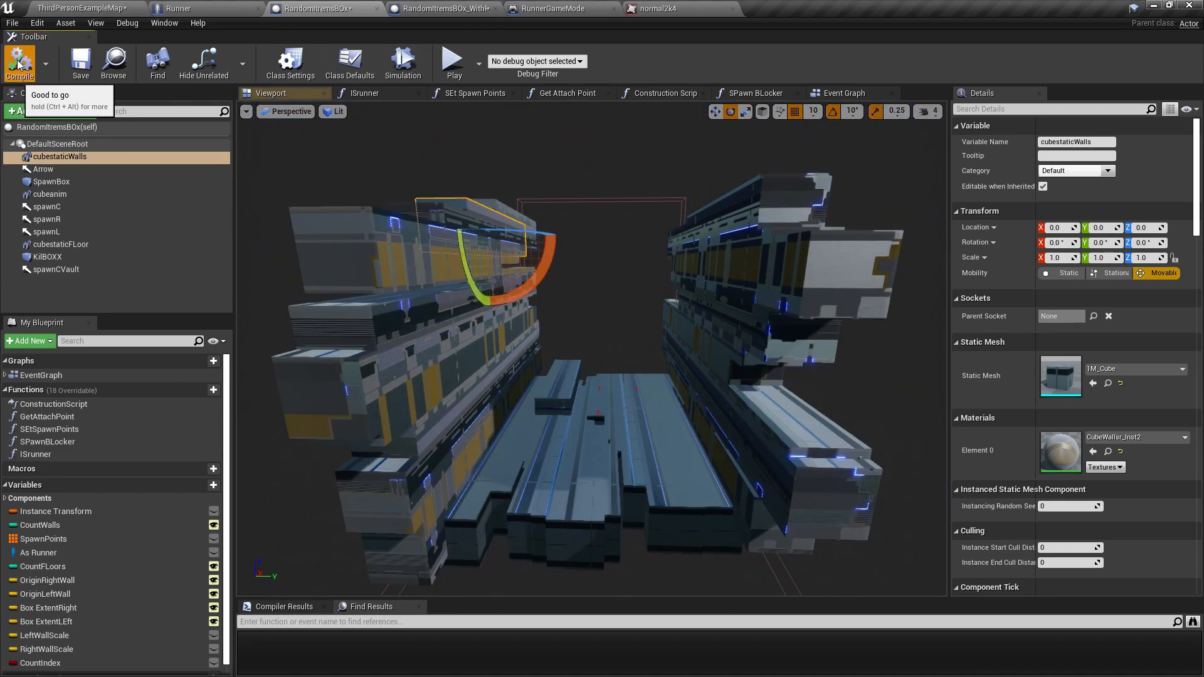
pyautogui.click(18, 68)
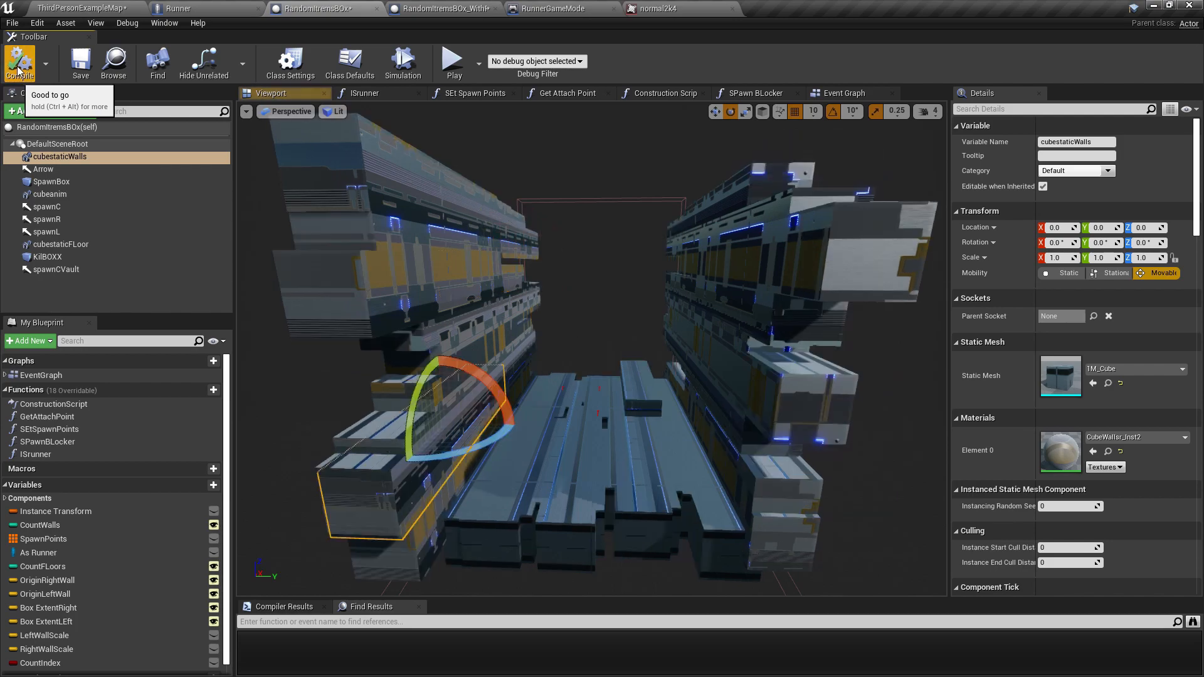
pyautogui.click(18, 68)
pyautogui.click(18, 68)
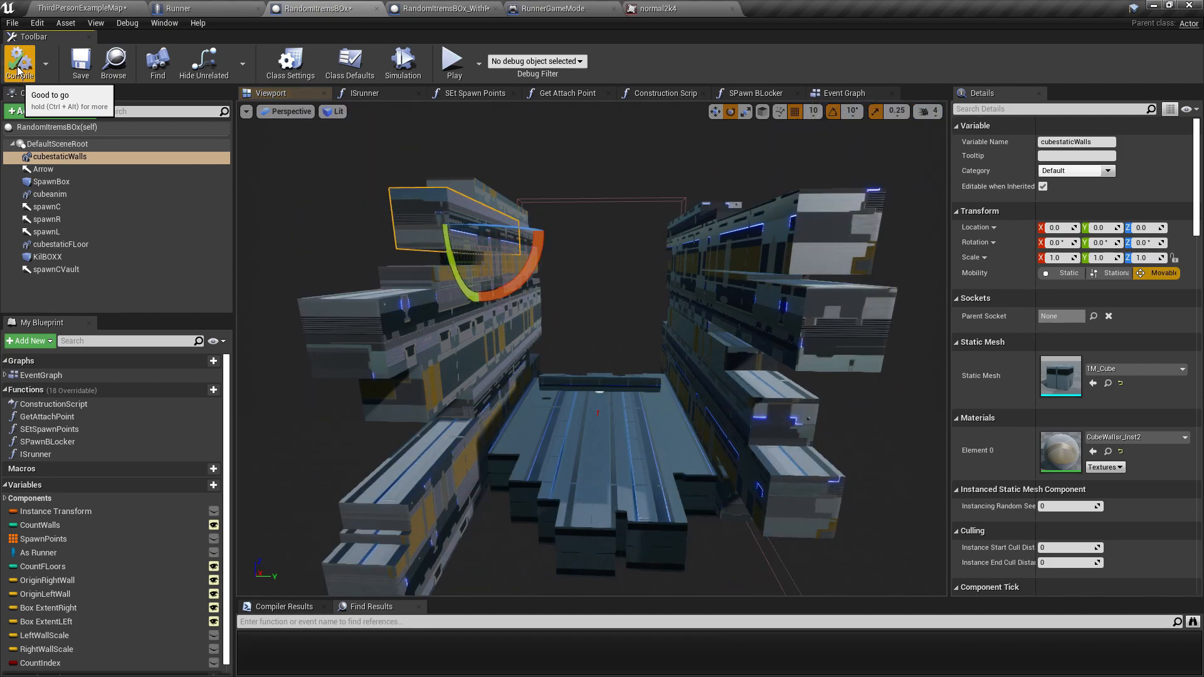
pyautogui.click(18, 68)
pyautogui.click(18, 68)
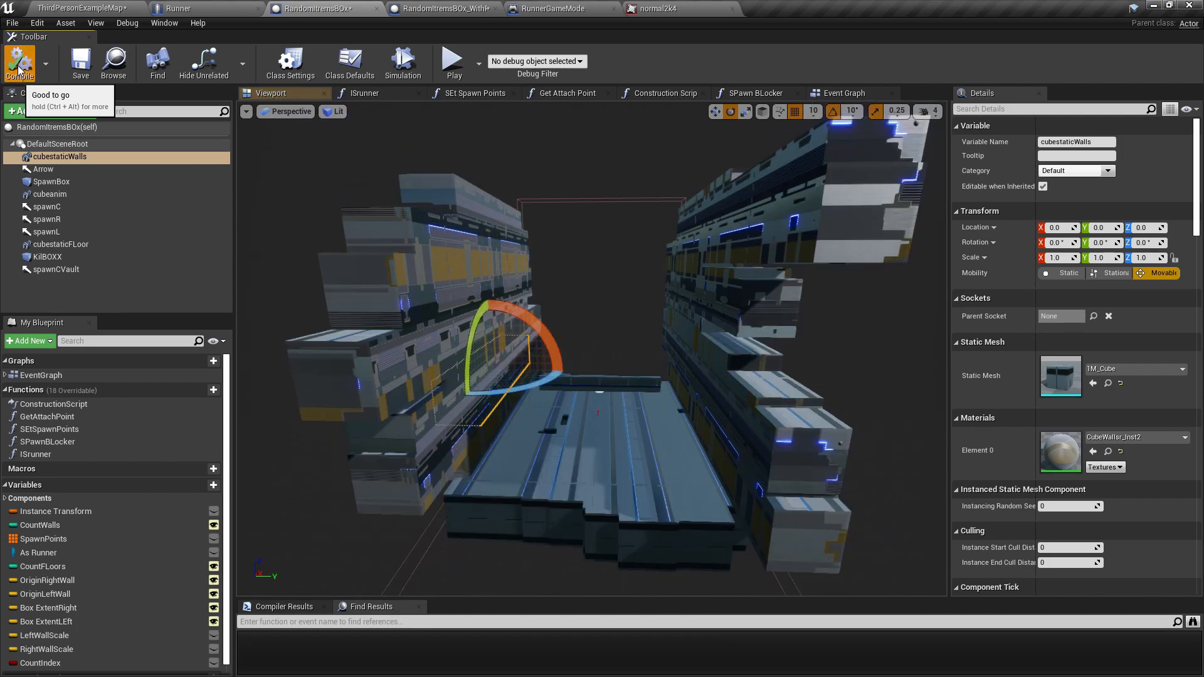
pyautogui.click(20, 70)
pyautogui.click(20, 70)
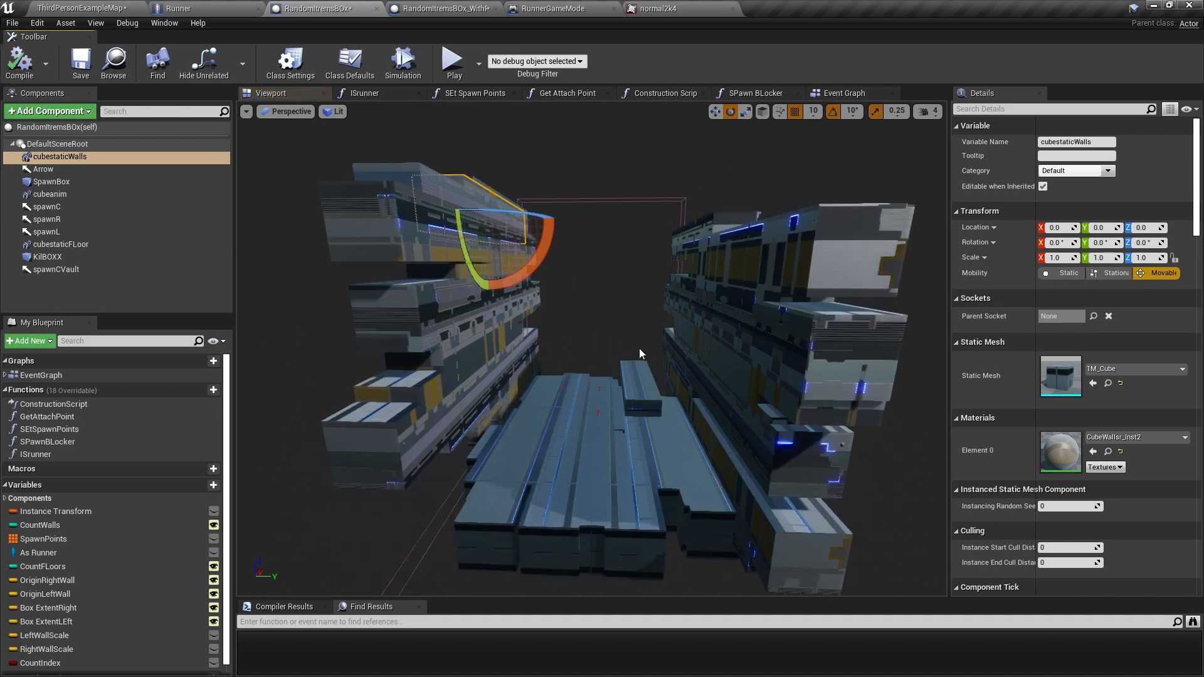
pyautogui.moveTo(641, 353); pyautogui.dragTo(607, 353, button='right')
pyautogui.moveTo(602, 252); pyautogui.dragTo(575, 263, button='right')
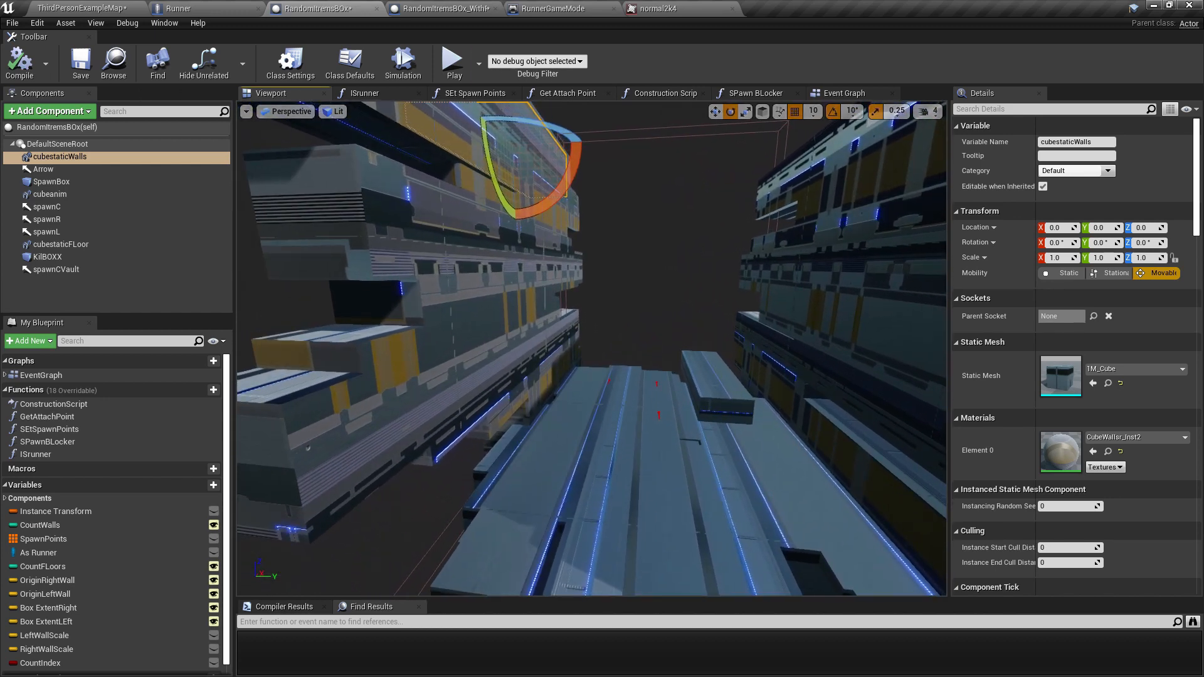
# Step: Switch to the browser and review the Stack Exchange answer with the node setup for seamlessly repeating procedural patterns
pyautogui.hotkey('alt', 'Tab')
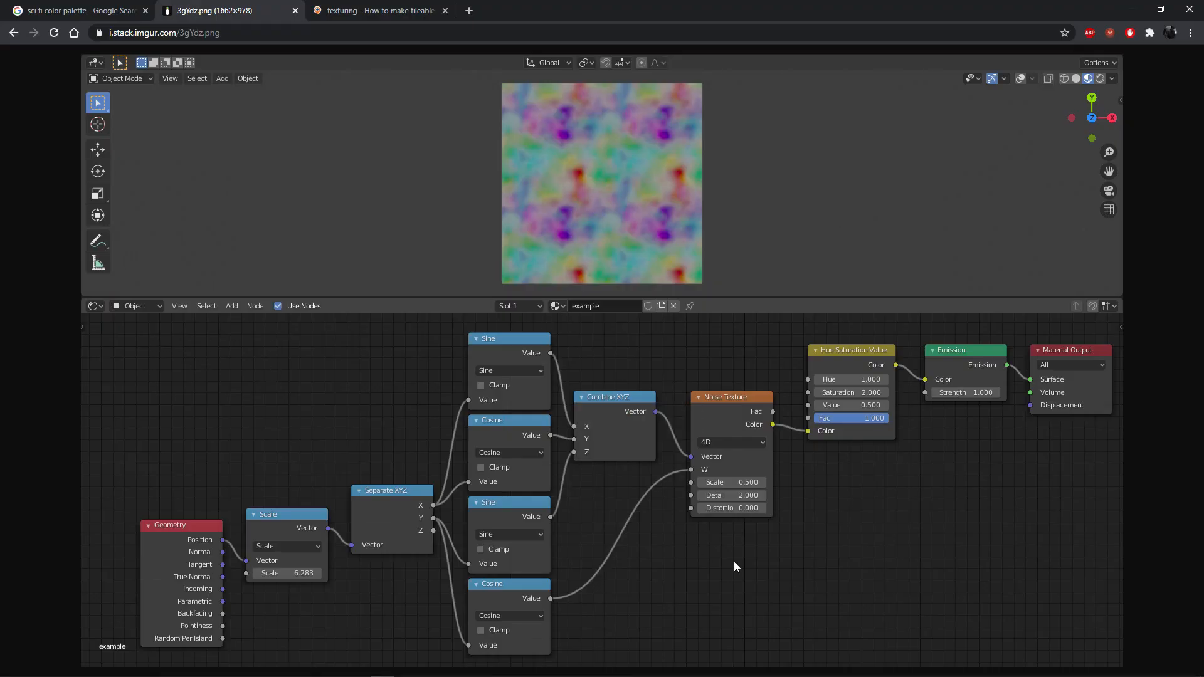
pyautogui.click(14, 32)
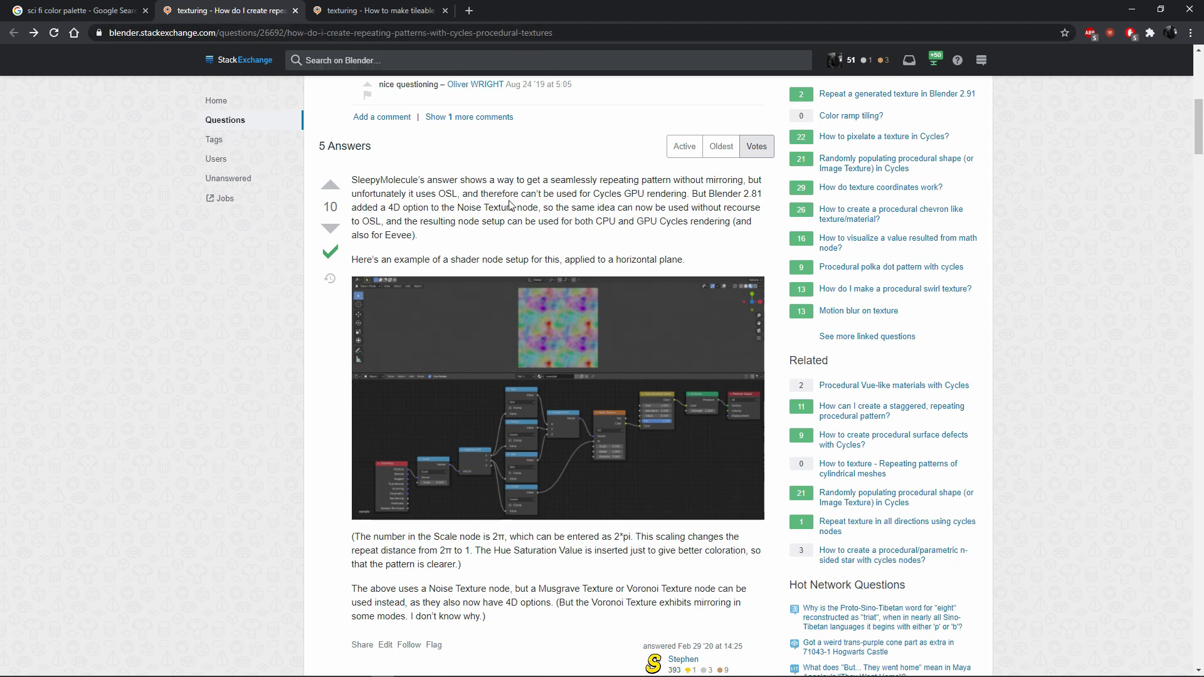
pyautogui.click(1137, 6)
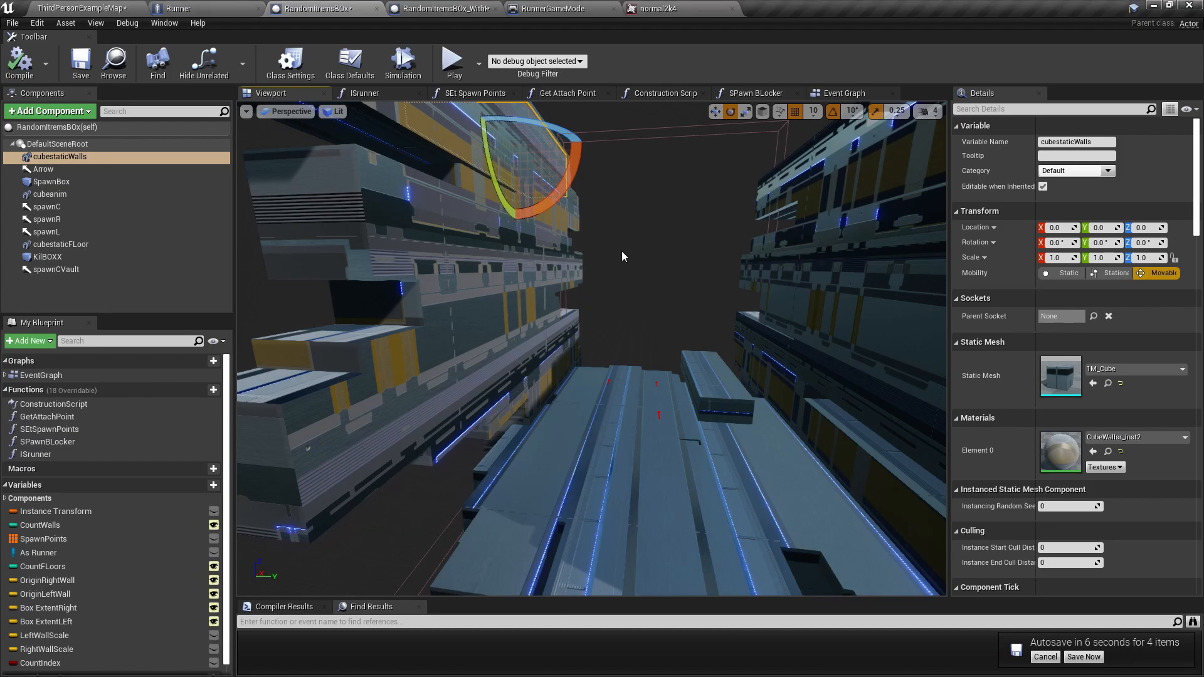
# Step: Switch to Blender, disable Ambient Occlusion, Bloom and Screen Space Reflections, and show the sci-fi room in Material Preview shading
pyautogui.click(1154, 6)
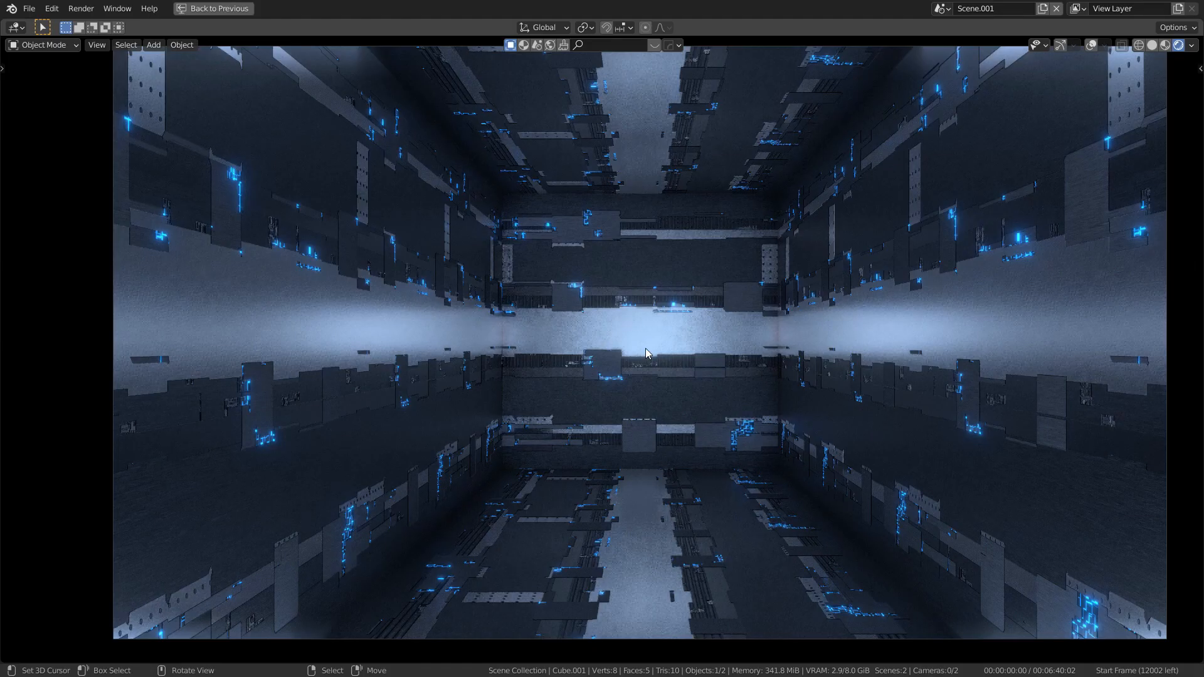
pyautogui.hotkey('ctrl', 'space')
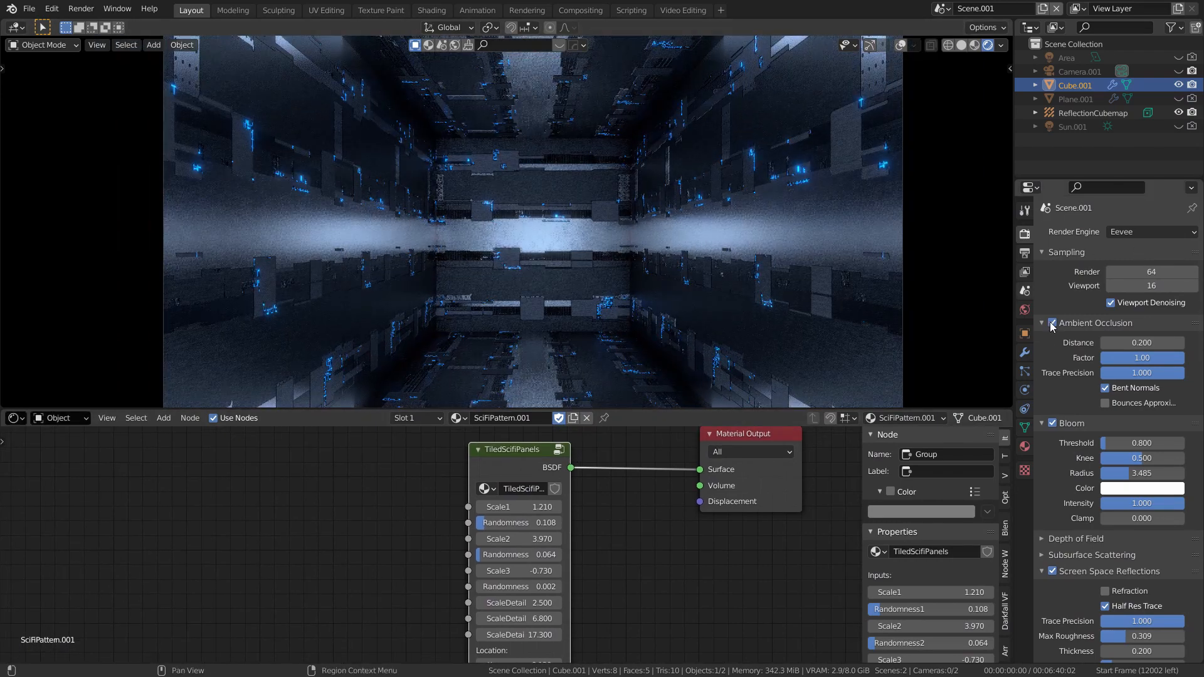
pyautogui.click(1052, 571)
pyautogui.keyDown('shift'); pyautogui.scroll(-3, 627, 533); pyautogui.keyUp('shift')
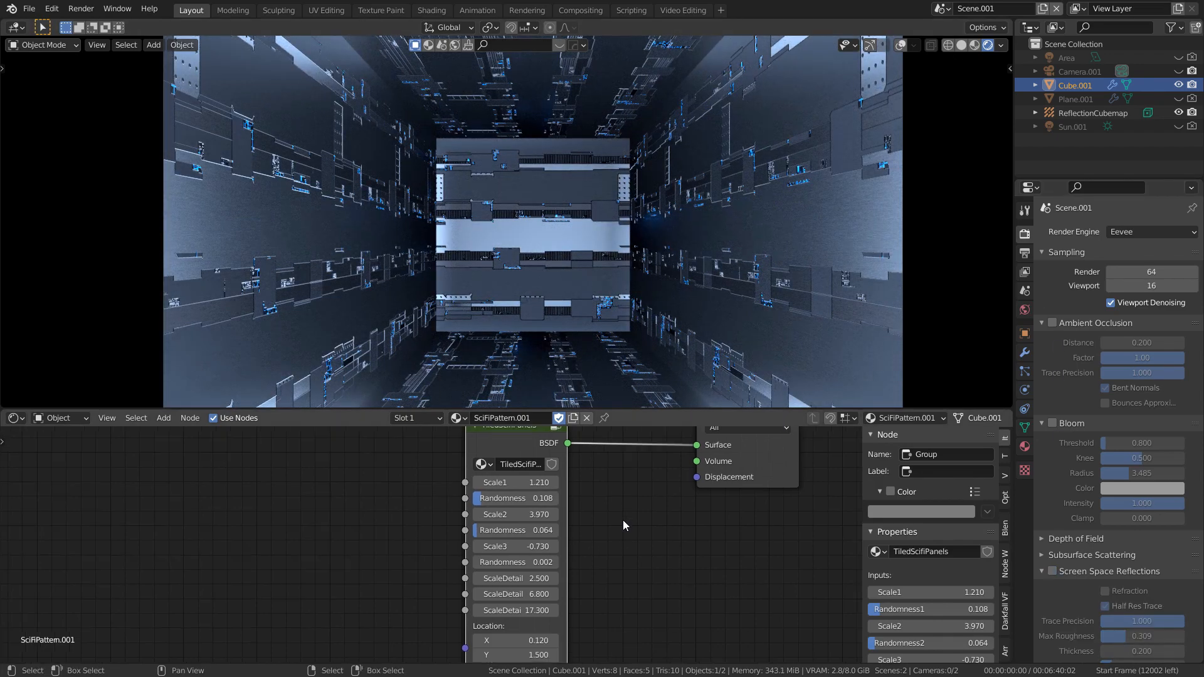
pyautogui.click(974, 45)
pyautogui.moveTo(632, 491); pyautogui.dragTo(634, 488, button='middle')
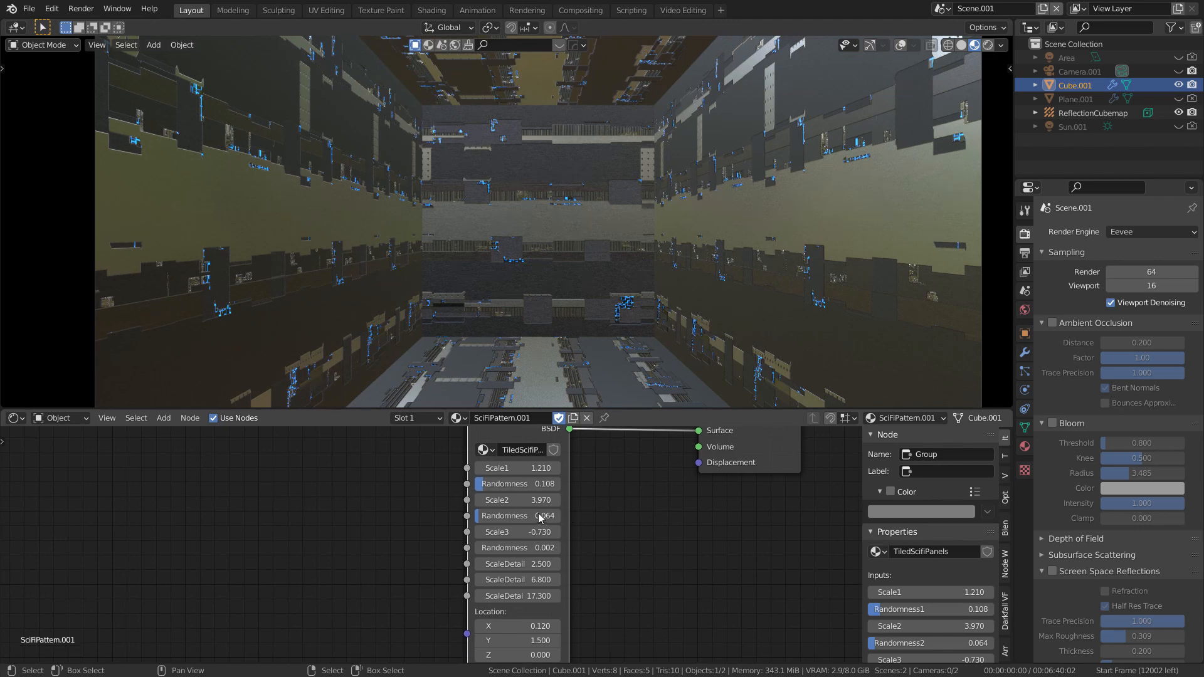
# Step: Set the TiledScifiPanels node's second randomness to 0.912 and increase its first randomness as well
pyautogui.moveTo(502, 516); pyautogui.dragTo(575, 516)
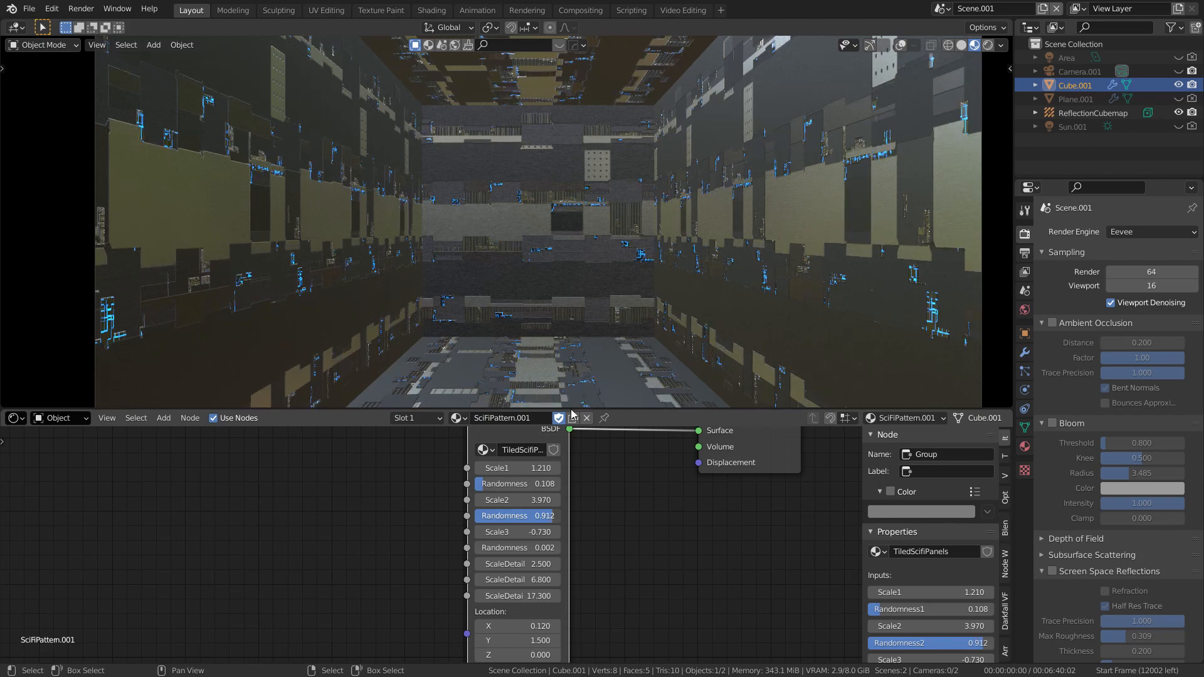
pyautogui.moveTo(502, 484); pyautogui.dragTo(529, 483)
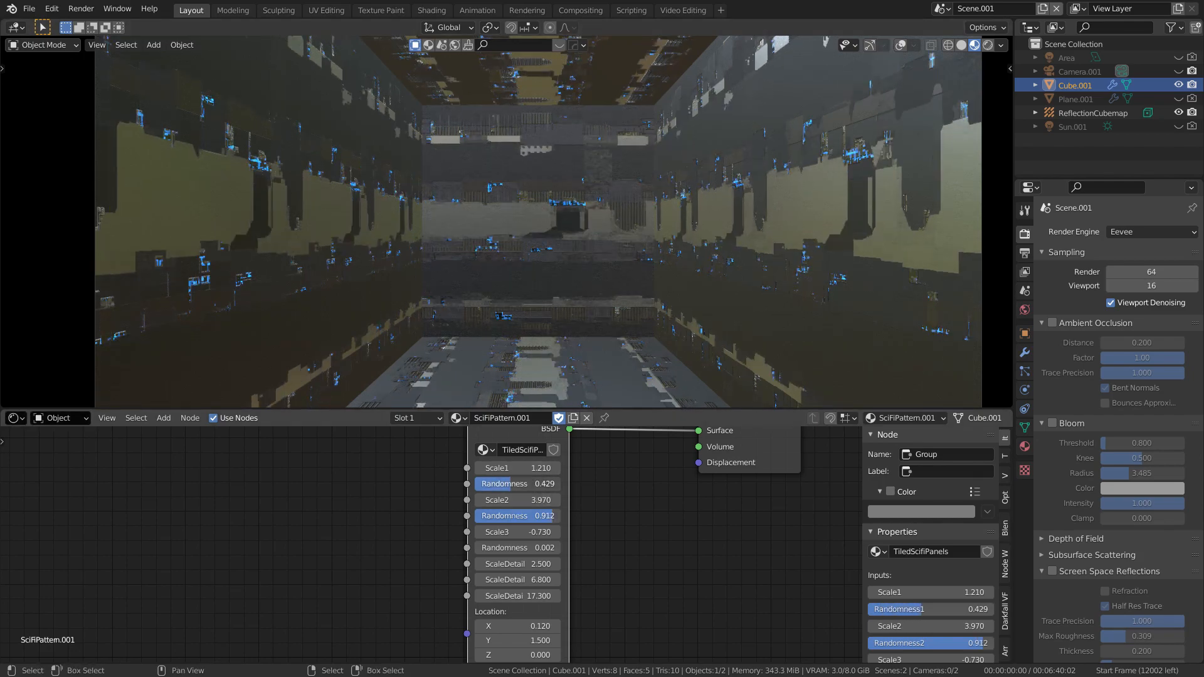
pyautogui.moveTo(529, 483); pyautogui.dragTo(554, 483)
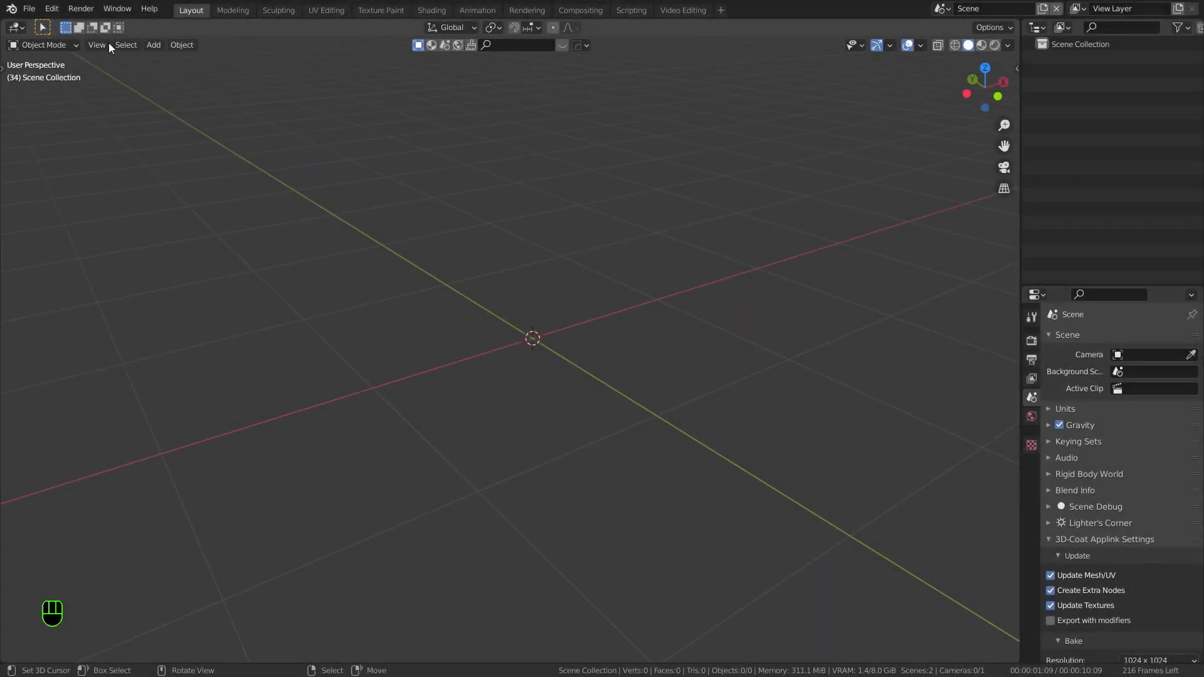
# Step: Check in the add-on preferences that Node Wrangler is enabled, searching for "wrangl"
pyautogui.click(52, 9)
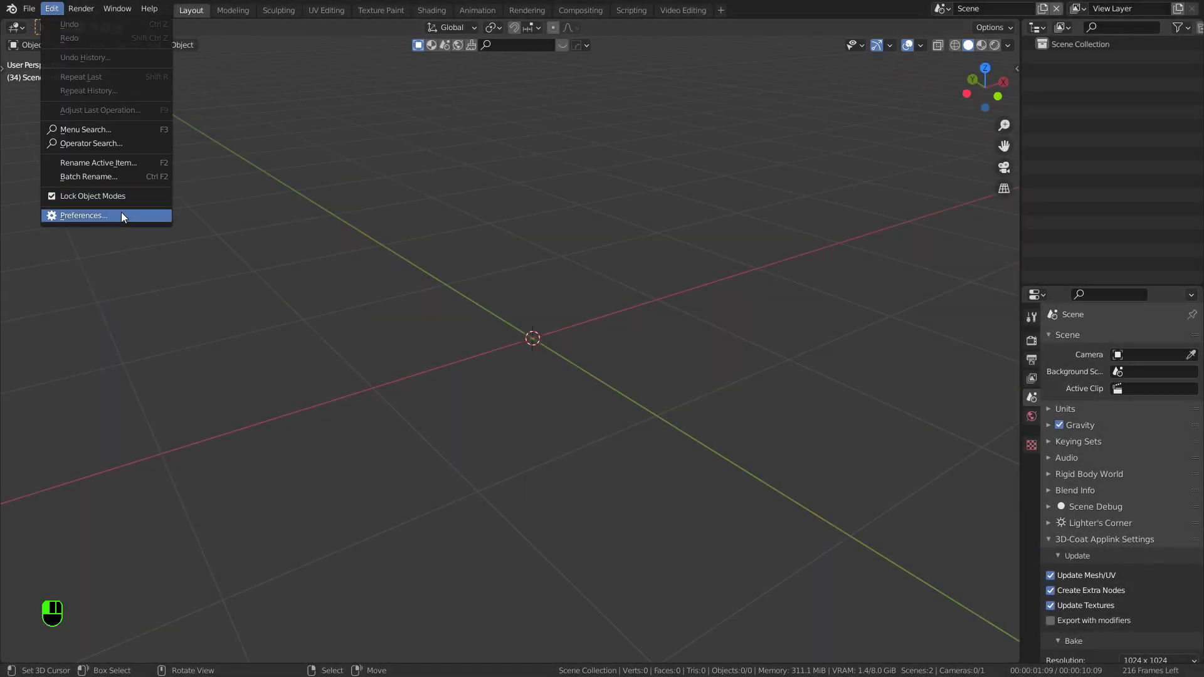
pyautogui.click(83, 216)
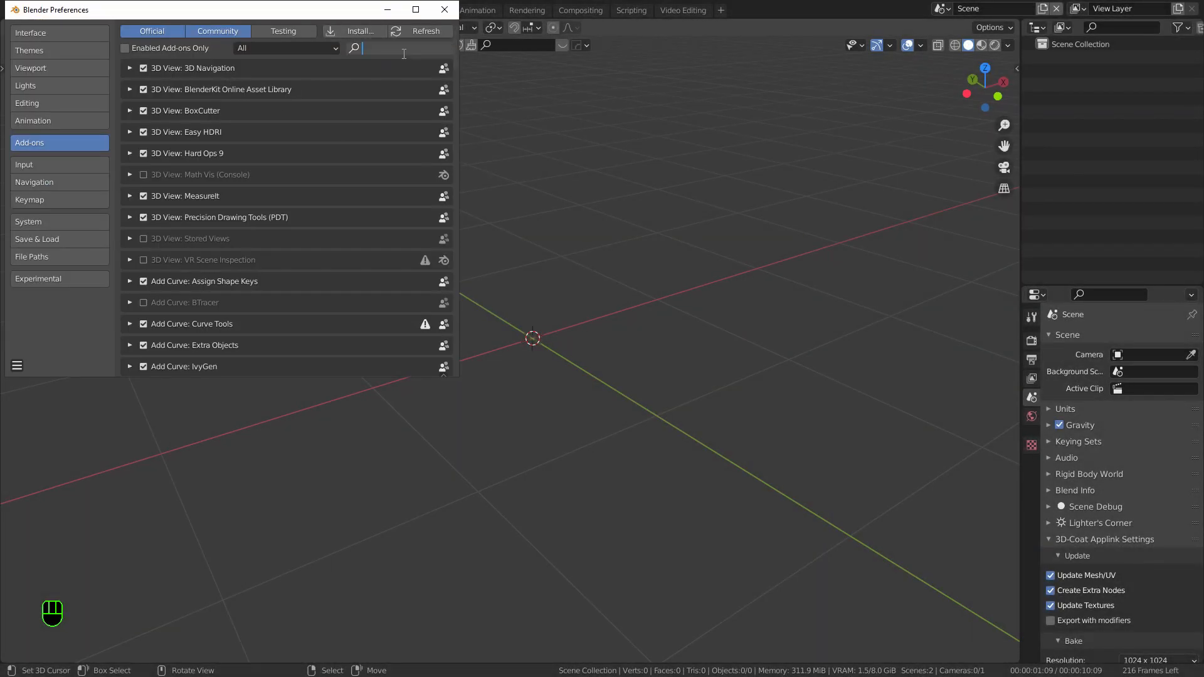
pyautogui.write('wrangl')
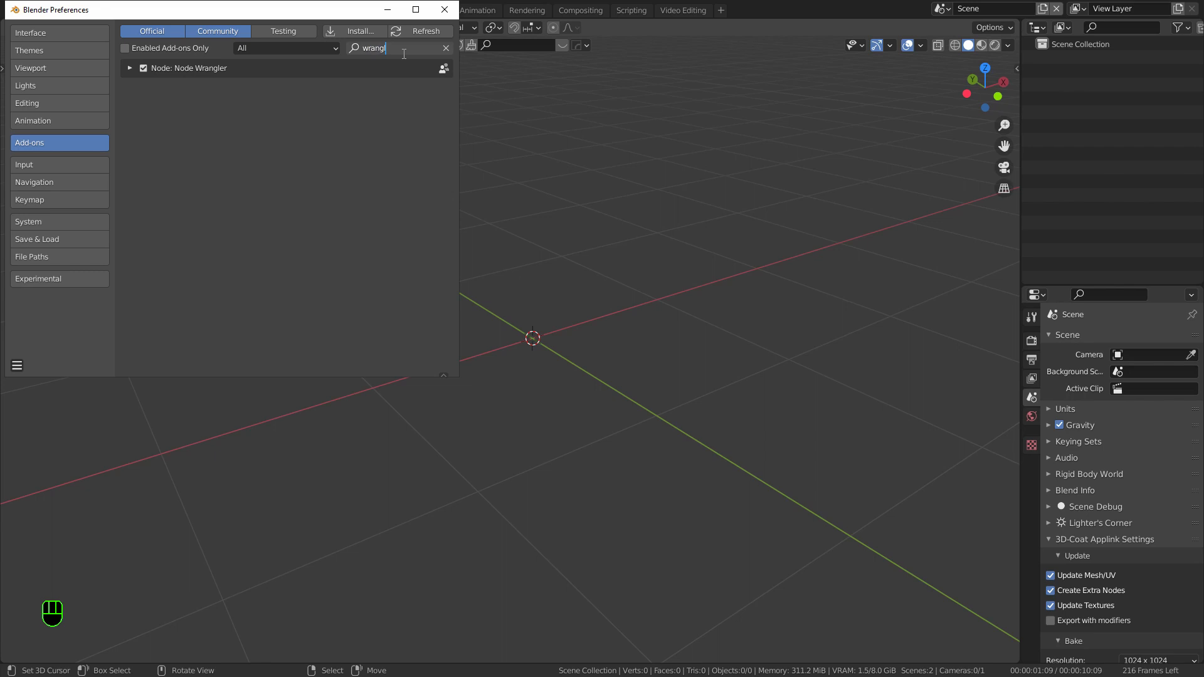
pyautogui.click(444, 10)
# Step: Add a plane mesh to the empty scene
pyautogui.hotkey('shift', 'a')
pyautogui.moveTo(442, 229)
pyautogui.click(499, 226)
# Step: Add two Array modifiers to the plane
pyautogui.click(1031, 458)
pyautogui.click(1104, 339)
pyautogui.click(955, 385)
pyautogui.click(1104, 369)
pyautogui.click(945, 134)
# Step: Set the second Array modifier's relative offset to X 0 and Y 1, with a count of 4
pyautogui.scroll(-3, 1100, 430)
pyautogui.scroll(-1, 1100, 432)
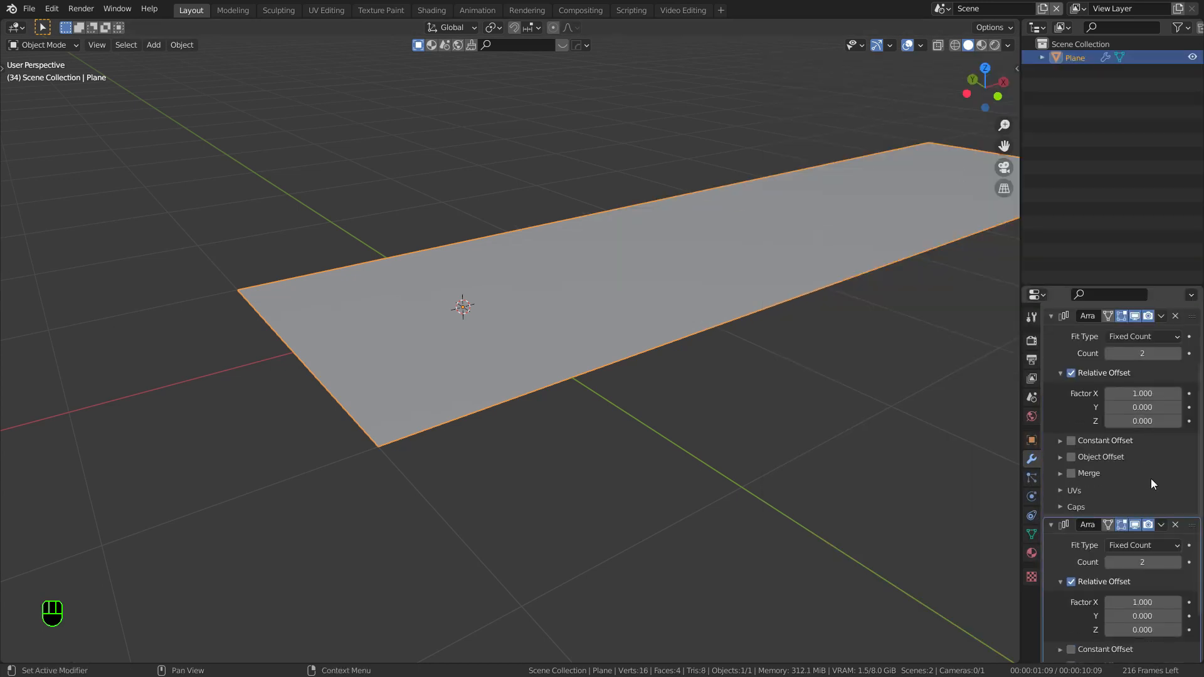
pyautogui.write('0')
pyautogui.press('Tab')
pyautogui.write('1')
pyautogui.press('Return')
pyautogui.keyDown('shift'); pyautogui.moveTo(385, 272); pyautogui.dragTo(338, 356, button='middle'); pyautogui.keyUp('shift')
pyautogui.click(1177, 562)
pyautogui.click(1177, 563)
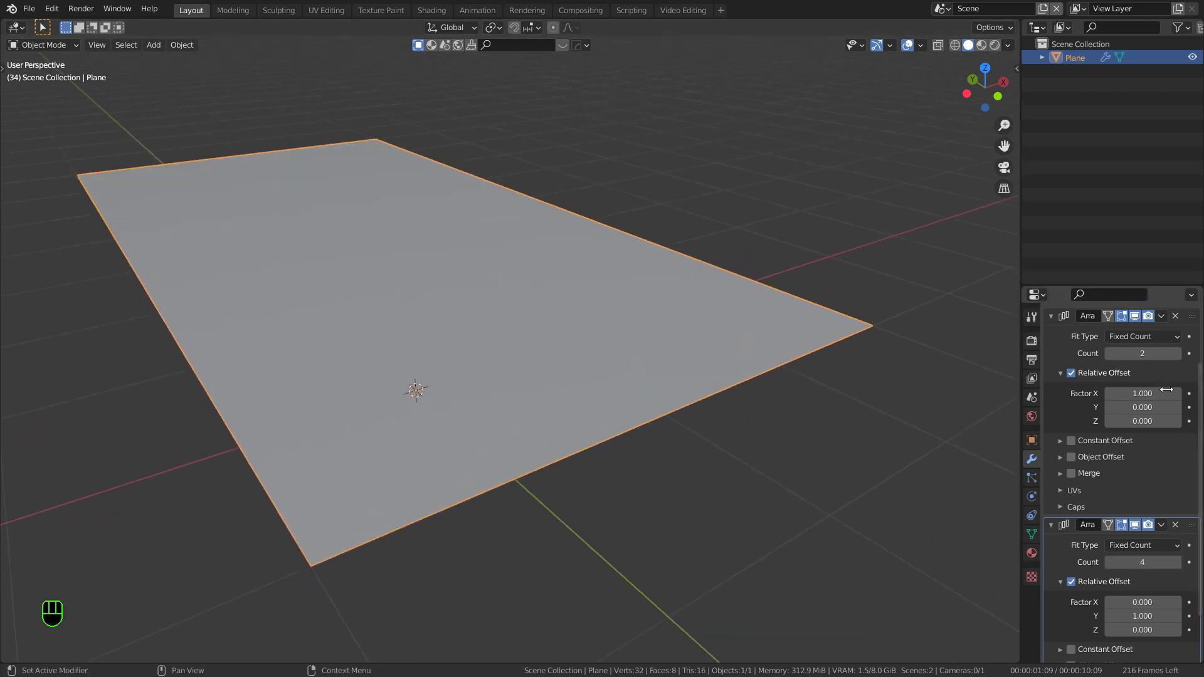
# Step: Set the first Array modifier's count to 4
pyautogui.scroll(1, 1185, 364)
pyautogui.click(1179, 380)
pyautogui.click(1179, 380)
pyautogui.scroll(1, 593, 292)
# Step: View the arrayed plane from the top and hide its modifiers in the viewport
pyautogui.scroll(-2, 592, 293)
pyautogui.moveTo(592, 293); pyautogui.dragTo(639, 386, button='middle')
pyautogui.scroll(-6, 673, 366)
pyautogui.keyDown('shift'); pyautogui.moveTo(728, 332); pyautogui.dragTo(712, 360, button='middle'); pyautogui.keyUp('shift')
pyautogui.press('KP_7')
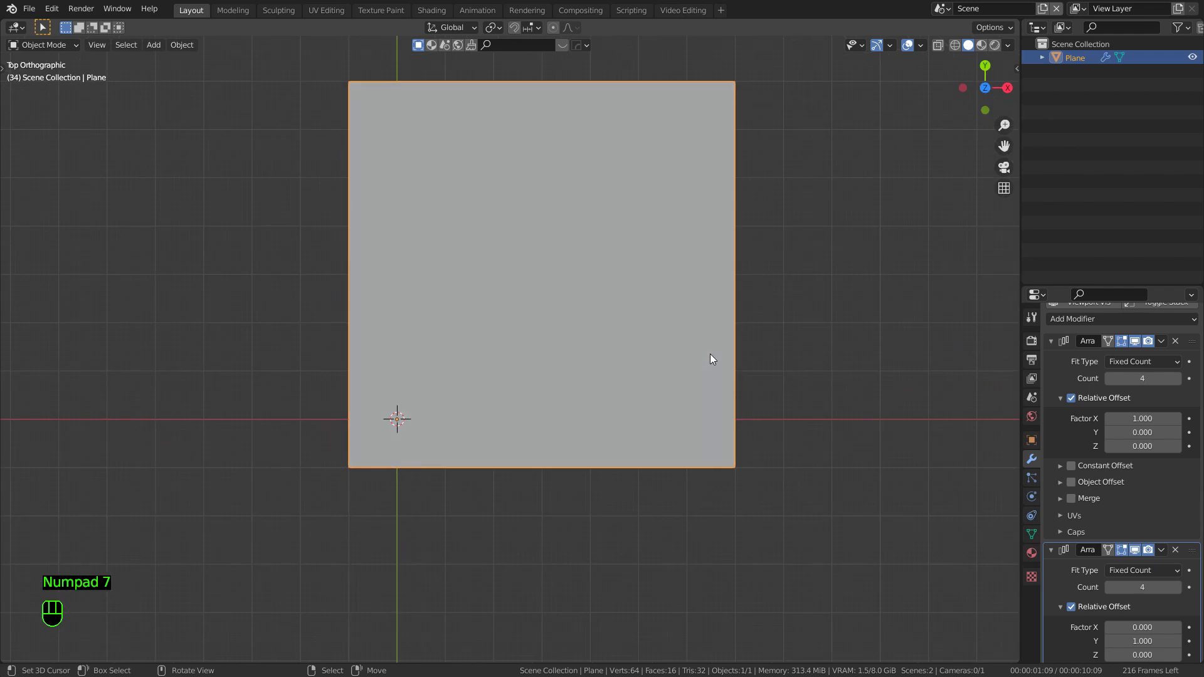
pyautogui.scroll(2, 1108, 351)
pyautogui.click(1081, 353)
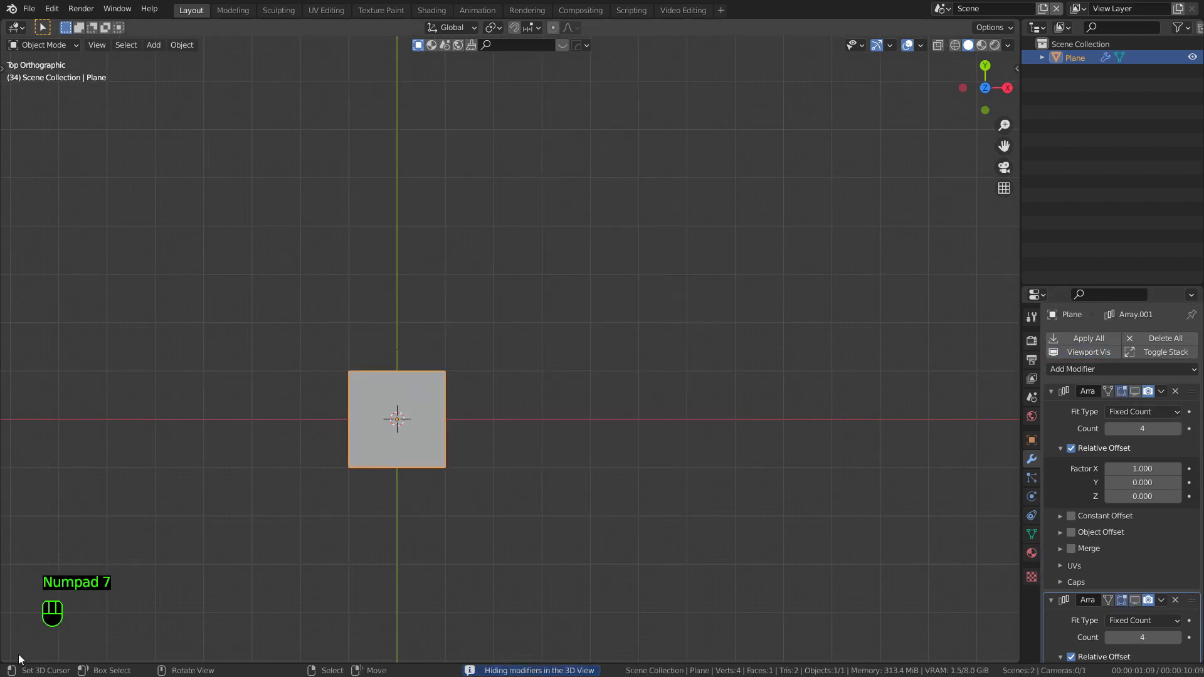
# Step: Split the 3D viewport horizontally and turn the lower area into a Shader Editor
pyautogui.moveTo(9, 666); pyautogui.dragTo(14, 364)
pyautogui.click(15, 367)
pyautogui.click(70, 510)
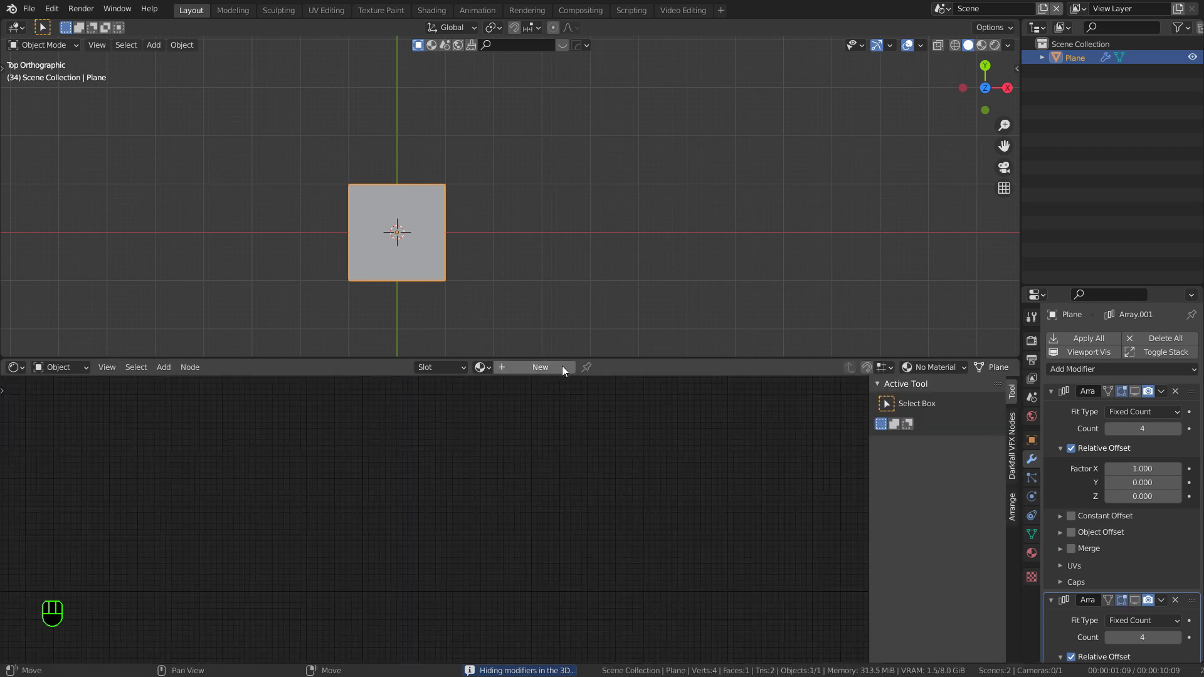
# Step: Create a new material on the plane and name it SciFipanels
pyautogui.click(546, 368)
pyautogui.doubleClick(546, 369)
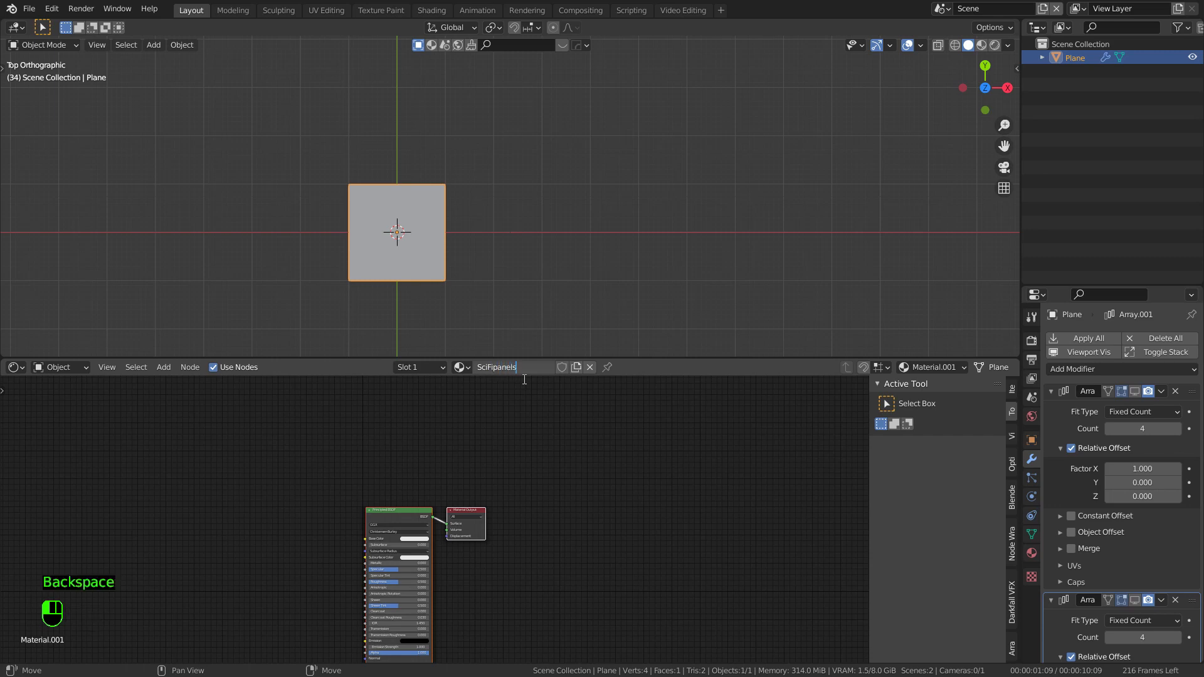
pyautogui.write('SciFipanels')
pyautogui.press('Return')
# Step: Enlarge the node workspace by narrowing the outliner and properties areas and hiding the Shader Editor's sidebar
pyautogui.moveTo(507, 470); pyautogui.dragTo(509, 449, button='middle')
pyautogui.scroll(-1, 509, 449)
pyautogui.moveTo(588, 452); pyautogui.dragTo(809, 417, button='middle')
pyautogui.moveTo(1021, 437); pyautogui.dragTo(1183, 443)
pyautogui.moveTo(824, 488); pyautogui.dragTo(822, 472, button='middle')
pyautogui.press('n')
pyautogui.moveTo(742, 484); pyautogui.dragTo(953, 494, button='middle')
pyautogui.scroll(1, 704, 481)
pyautogui.moveTo(704, 480); pyautogui.dragTo(678, 488, button='middle')
# Step: Add a Voronoi Texture node well ahead of the Principled BSDF node
pyautogui.hotkey('shift', 'a')
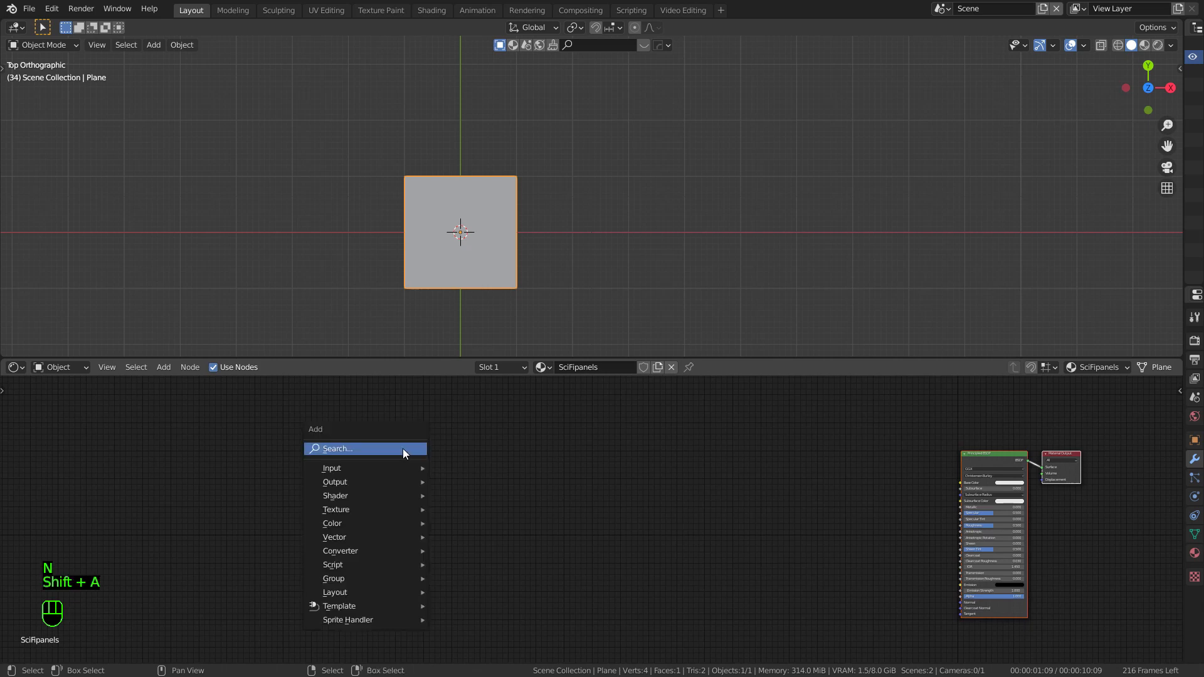
pyautogui.click(403, 449)
pyautogui.write('voro')
pyautogui.press('Return')
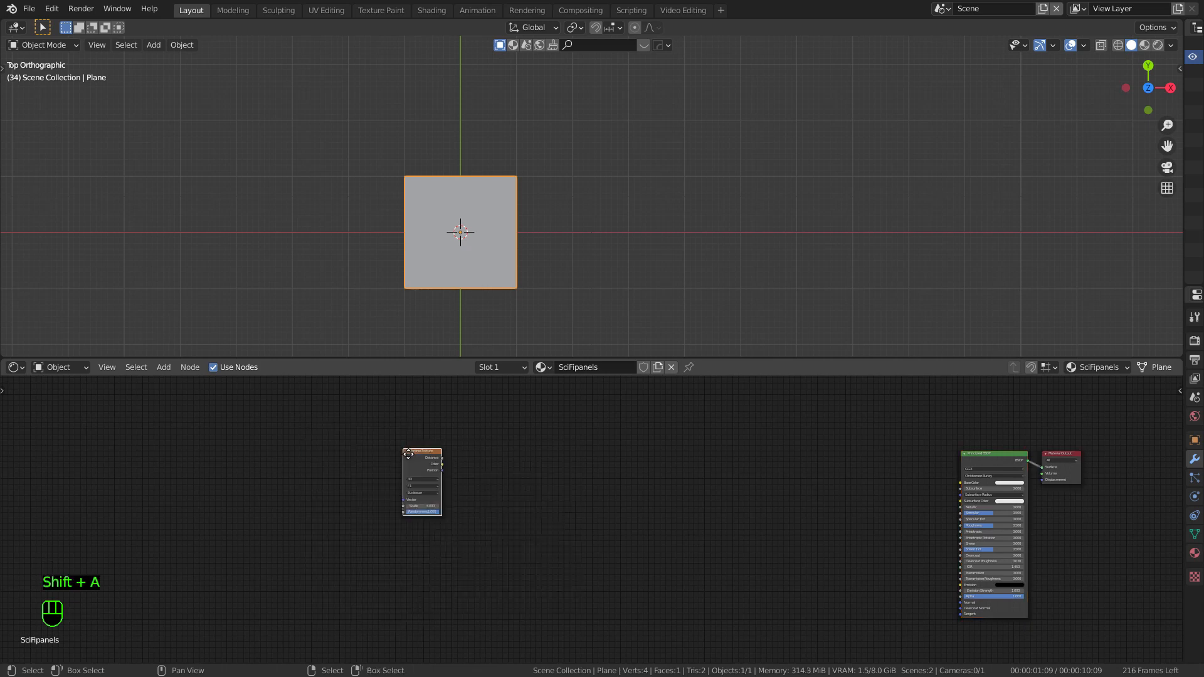
pyautogui.click(535, 505)
# Step: Show the plane in Material Preview shading from the top and give the Shader Editor more height
pyautogui.click(1145, 45)
pyautogui.moveTo(679, 357); pyautogui.dragTo(665, 240)
pyautogui.scroll(3, 455, 185)
pyautogui.moveTo(419, 174); pyautogui.dragTo(528, 130, button='middle')
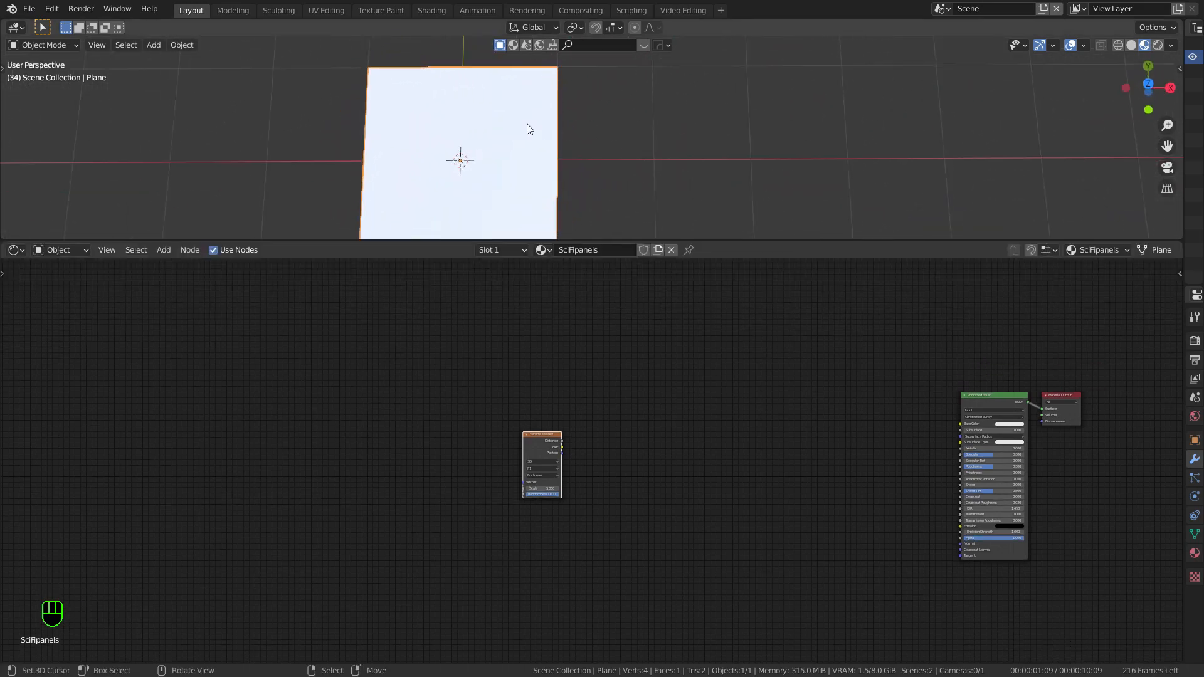
pyautogui.press('KP_7')
pyautogui.keyDown('shift'); pyautogui.moveTo(680, 126); pyautogui.dragTo(804, 117, button='middle'); pyautogui.keyUp('shift')
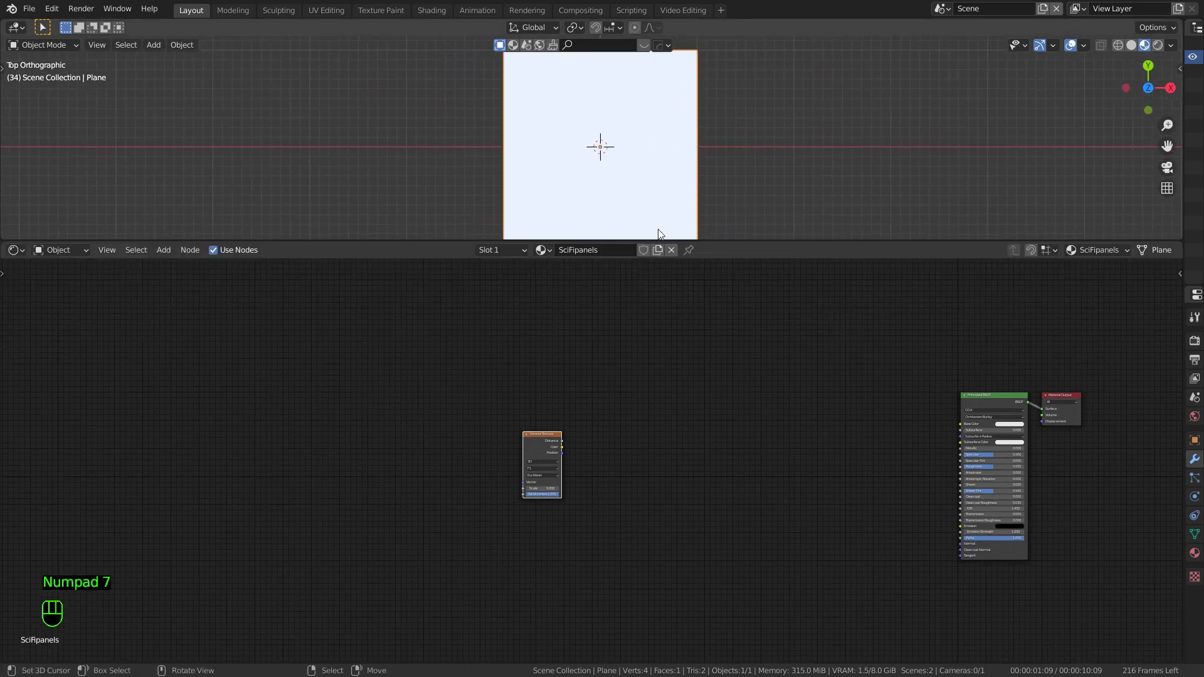
# Step: Preview the Voronoi Texture's Distance output directly on the plane
pyautogui.scroll(2, 536, 442)
pyautogui.keyDown('ctrl'); pyautogui.keyDown('shift'); pyautogui.click(537, 441); pyautogui.keyUp('shift'); pyautogui.keyUp('ctrl')
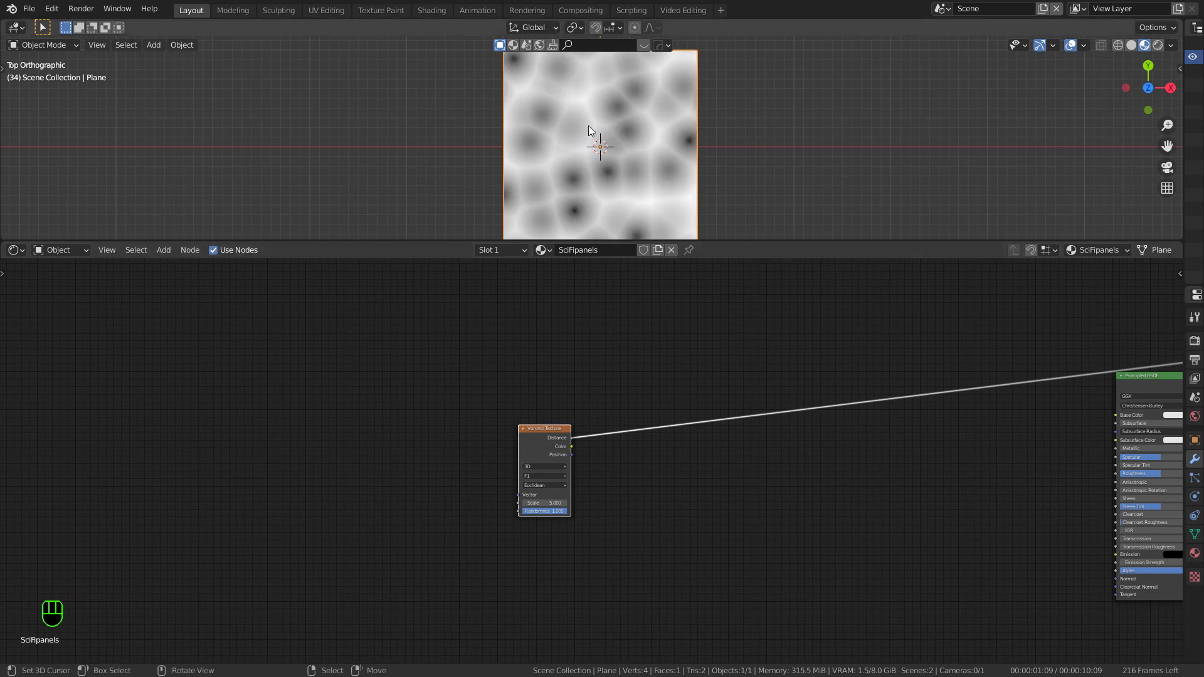
pyautogui.scroll(-1, 683, 159)
pyautogui.scroll(-1, 685, 160)
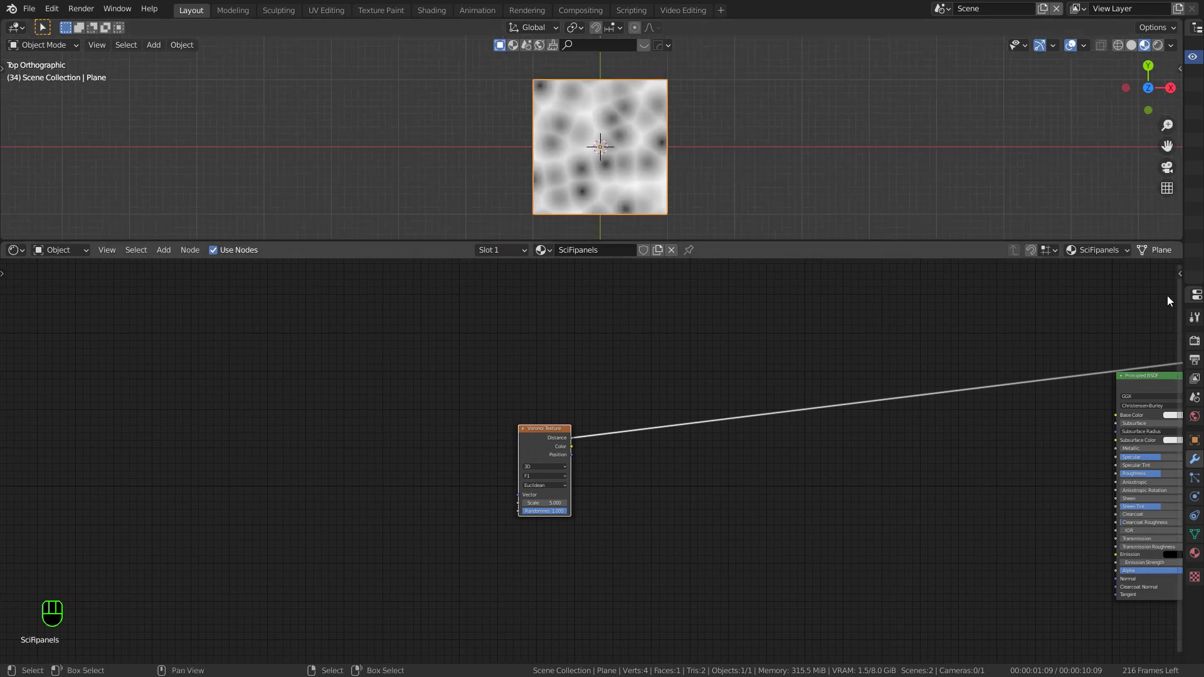
# Step: Display the Array modifiers in the viewport and feed the Voronoi Texture UV coordinates through new Texture Coordinate and Mapping nodes
pyautogui.moveTo(1190, 219); pyautogui.dragTo(1014, 219)
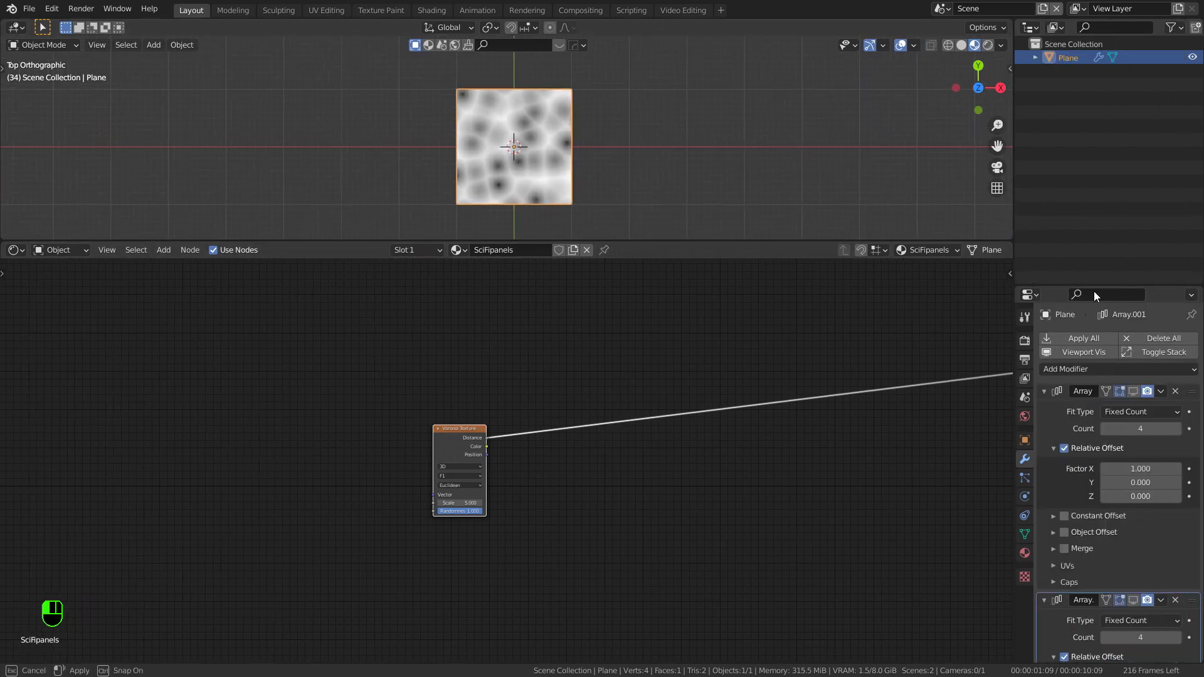
pyautogui.click(1095, 354)
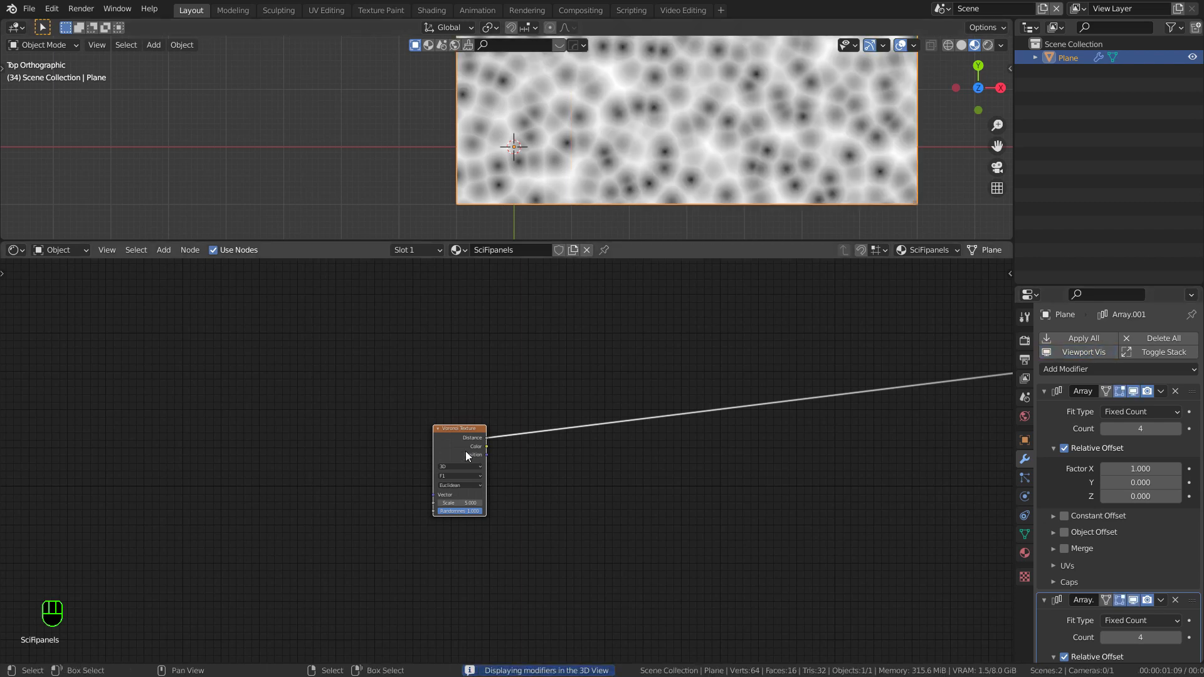
pyautogui.moveTo(528, 434); pyautogui.dragTo(597, 416, button='middle')
pyautogui.hotkey('ctrl', 't')
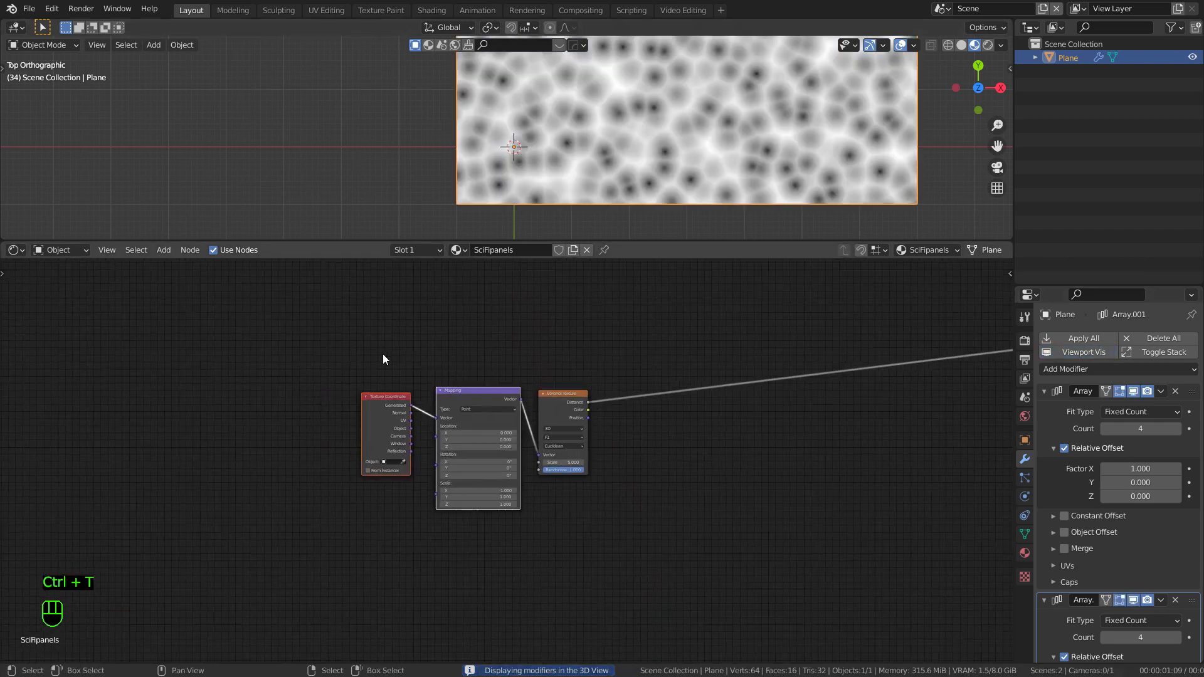
pyautogui.moveTo(412, 421); pyautogui.dragTo(435, 417)
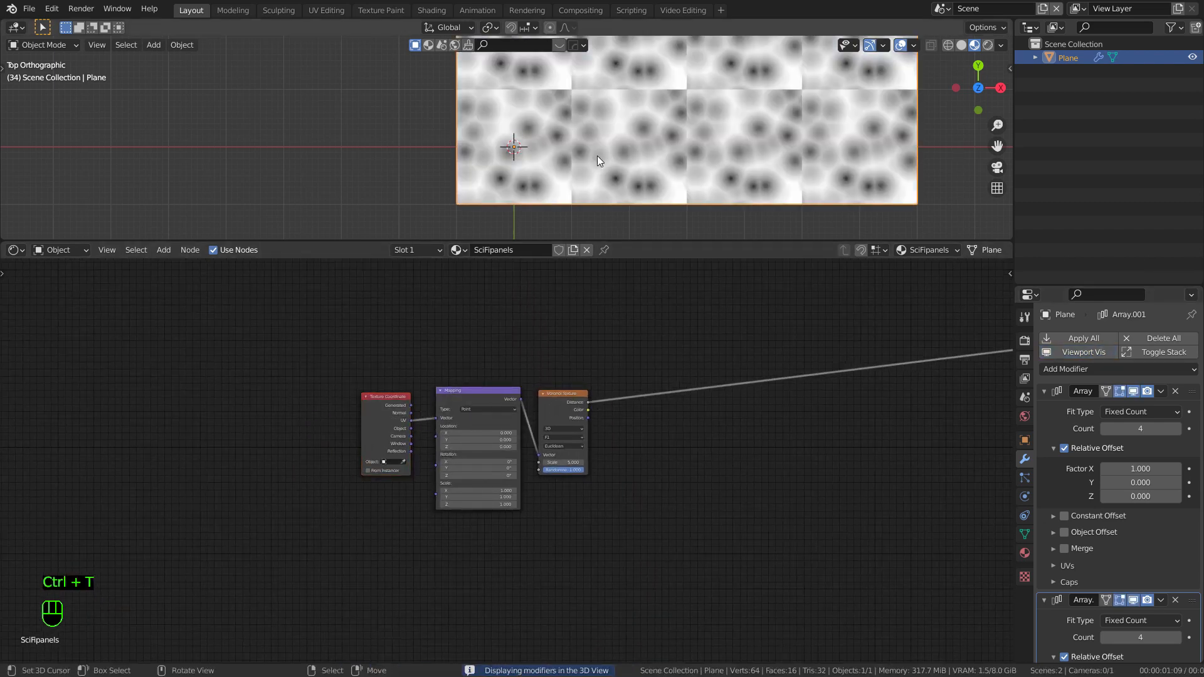
# Step: Move the Texture Coordinate and Mapping nodes well ahead of the Voronoi Texture to leave a wide gap
pyautogui.keyDown('shift'); pyautogui.moveTo(621, 151); pyautogui.dragTo(623, 157, button='middle'); pyautogui.keyUp('shift')
pyautogui.scroll(3, 566, 467)
pyautogui.moveTo(239, 317); pyautogui.dragTo(439, 390)
pyautogui.moveTo(456, 351); pyautogui.dragTo(36, 472)
pyautogui.moveTo(347, 418); pyautogui.dragTo(624, 414, button='middle')
pyautogui.scroll(-1, 618, 416)
pyautogui.moveTo(293, 390); pyautogui.dragTo(489, 470)
pyautogui.moveTo(444, 451); pyautogui.dragTo(413, 457)
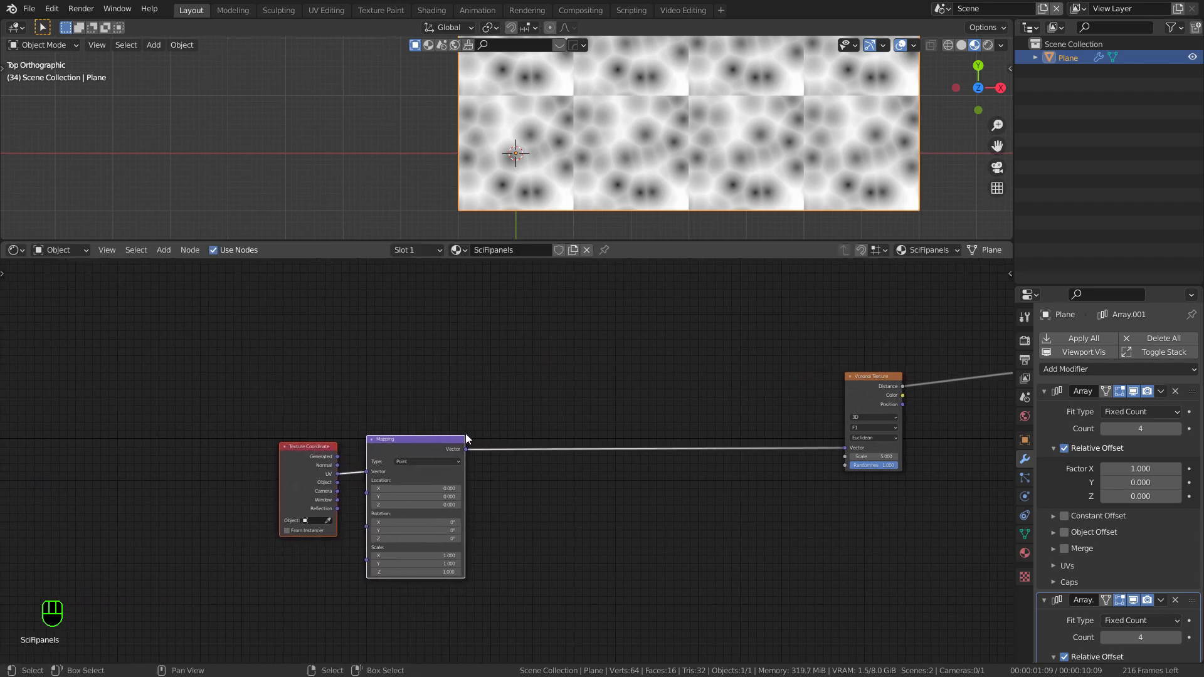
# Step: Insert a Vector Math node set to Scale between the Mapping node and the Voronoi Texture
pyautogui.scroll(1, 479, 430)
pyautogui.hotkey('shift', 'a')
pyautogui.write('vectort')
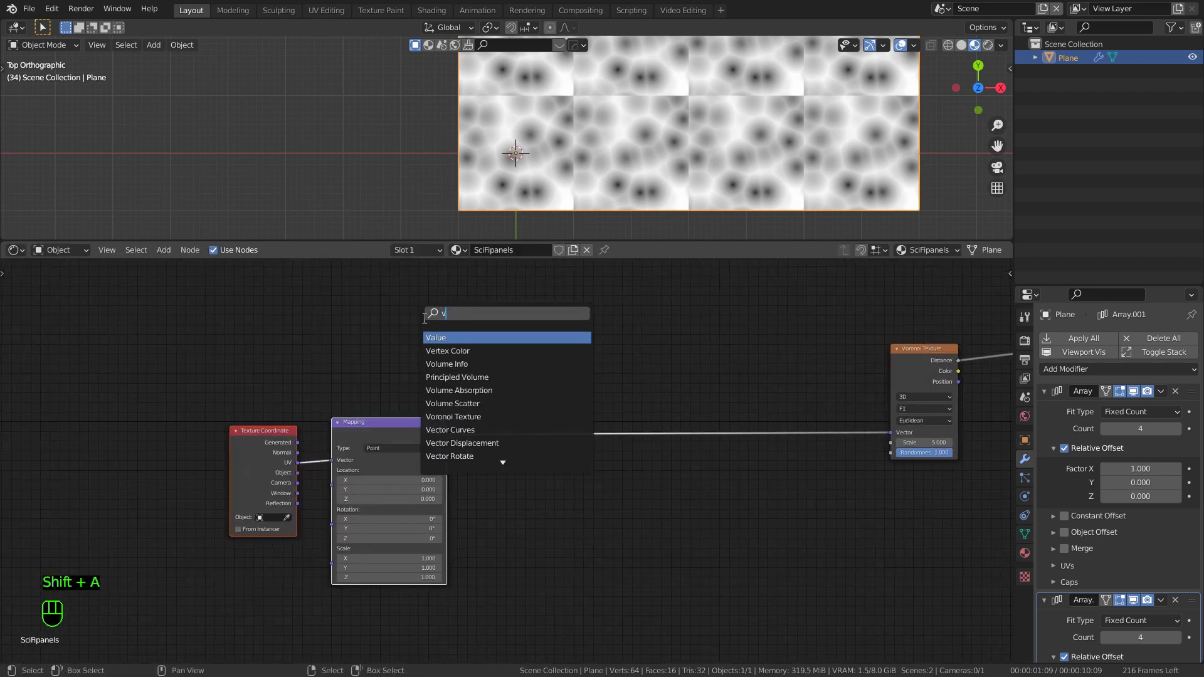
pyautogui.press('BackSpace')
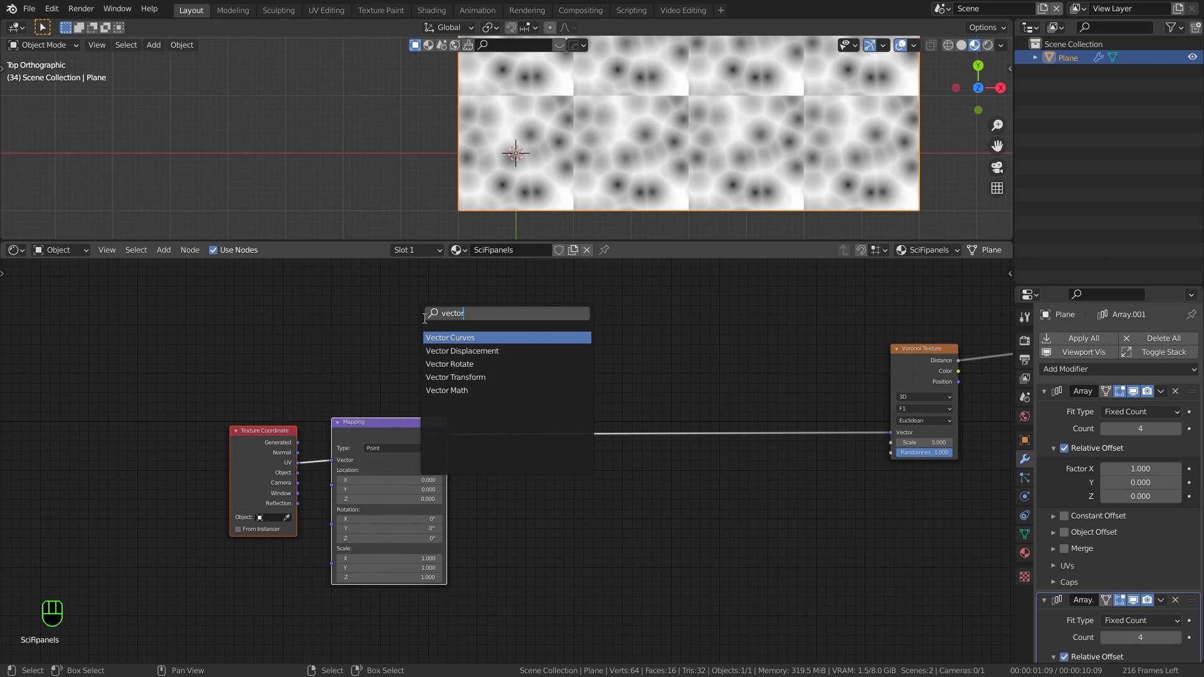
pyautogui.press('Down')
pyautogui.press('Down')
pyautogui.press('Down')
pyautogui.press('Down')
pyautogui.press('Return')
pyautogui.click(487, 375)
pyautogui.click(518, 407)
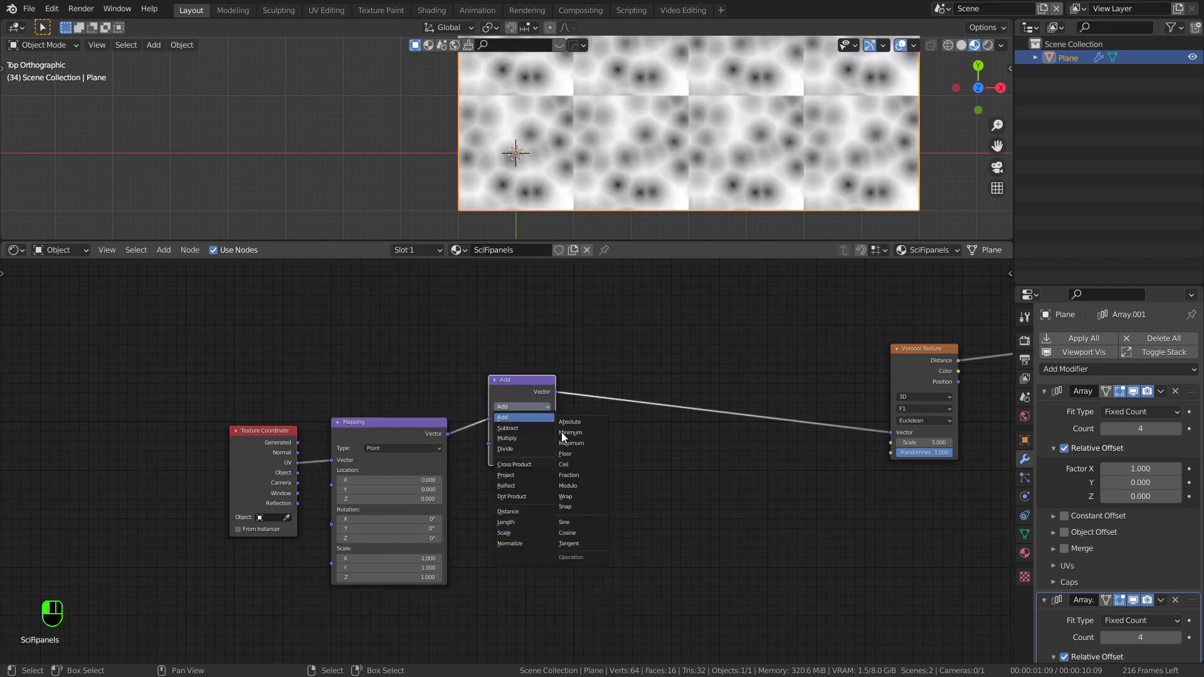
pyautogui.click(513, 406)
pyautogui.click(511, 532)
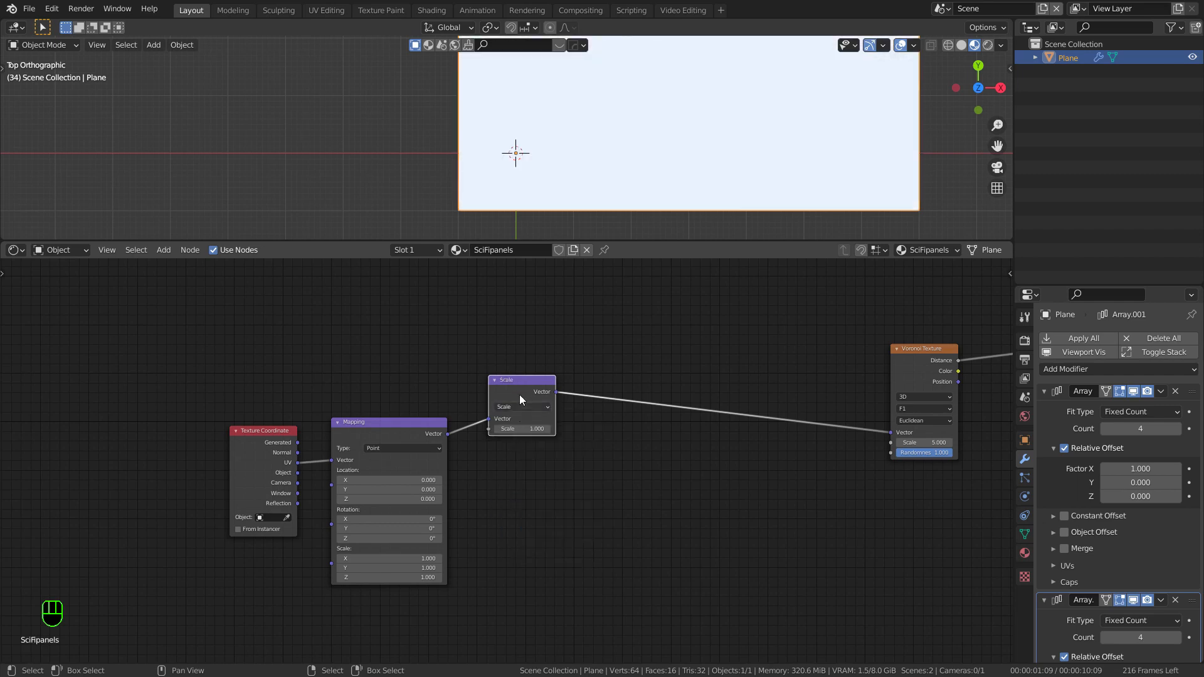
# Step: Shift the coordinate, Mapping and Scale nodes further from the Voronoi Texture and set the Scale node's factor to 6.283
pyautogui.moveTo(519, 393); pyautogui.dragTo(504, 408)
pyautogui.scroll(3, 502, 409)
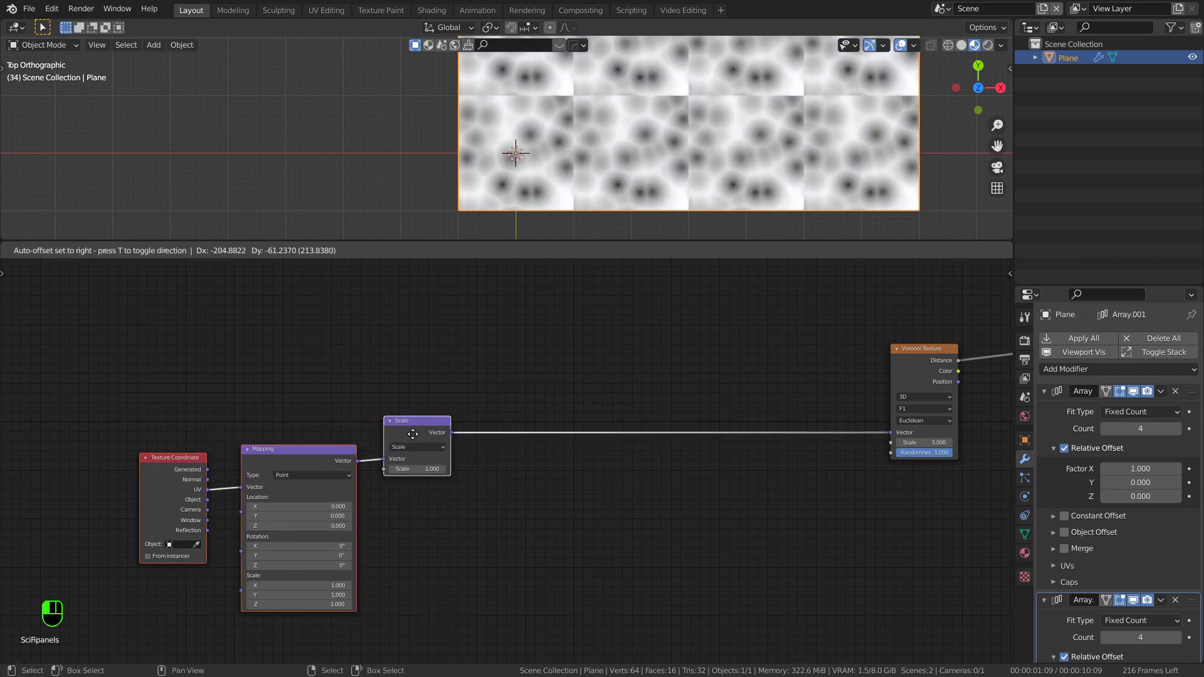
pyautogui.click(431, 470)
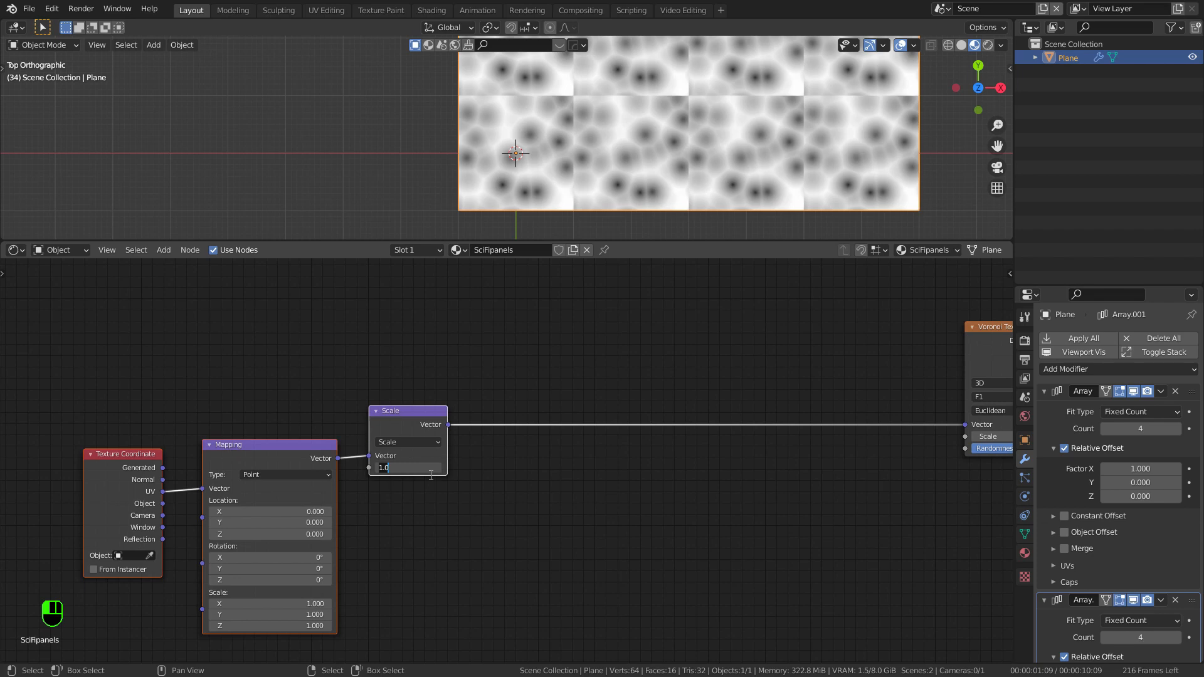
pyautogui.write('6.283')
pyautogui.press('Return')
pyautogui.moveTo(405, 418); pyautogui.dragTo(401, 424)
pyautogui.scroll(-1, 493, 365)
pyautogui.scroll(1, 592, 174)
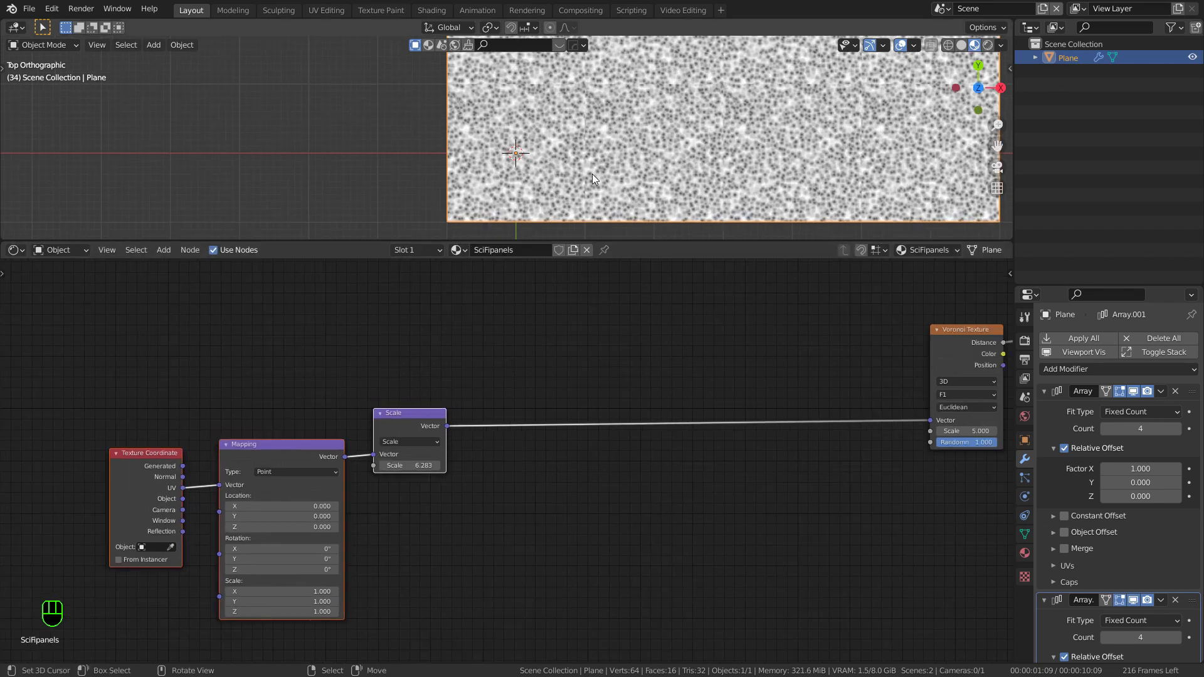
pyautogui.scroll(2, 592, 175)
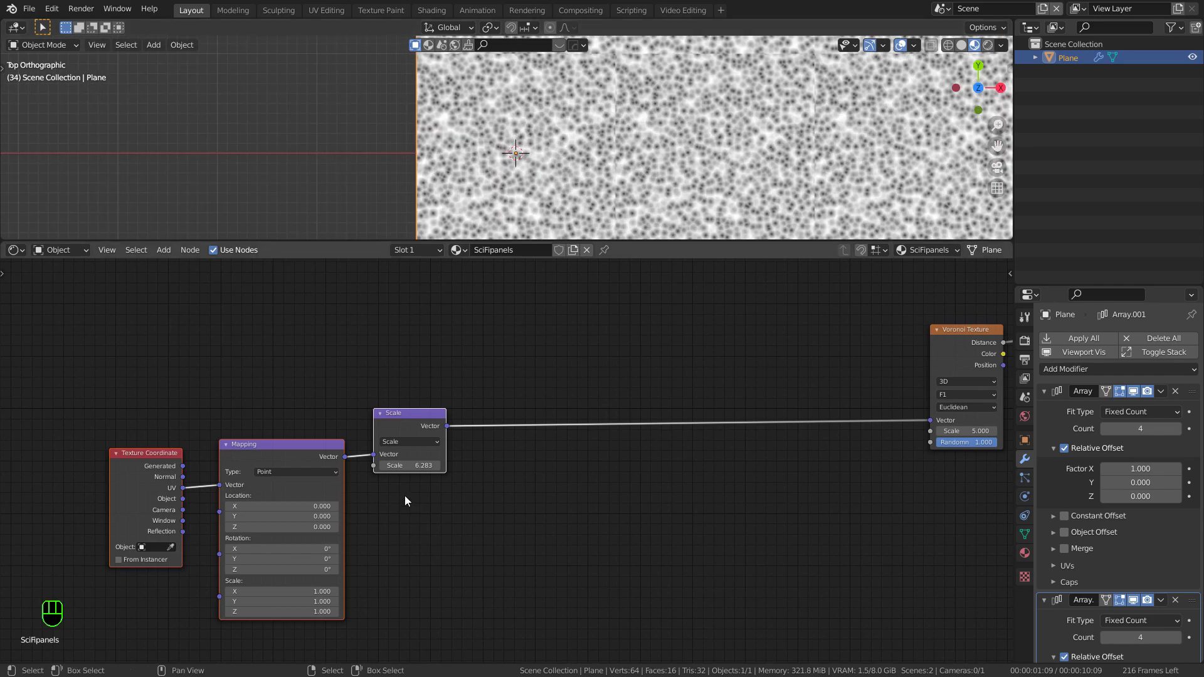
# Step: Insert a Separate XYZ node between the Scale node and the Voronoi Texture
pyautogui.moveTo(409, 465); pyautogui.dragTo(467, 465)
pyautogui.press('g')
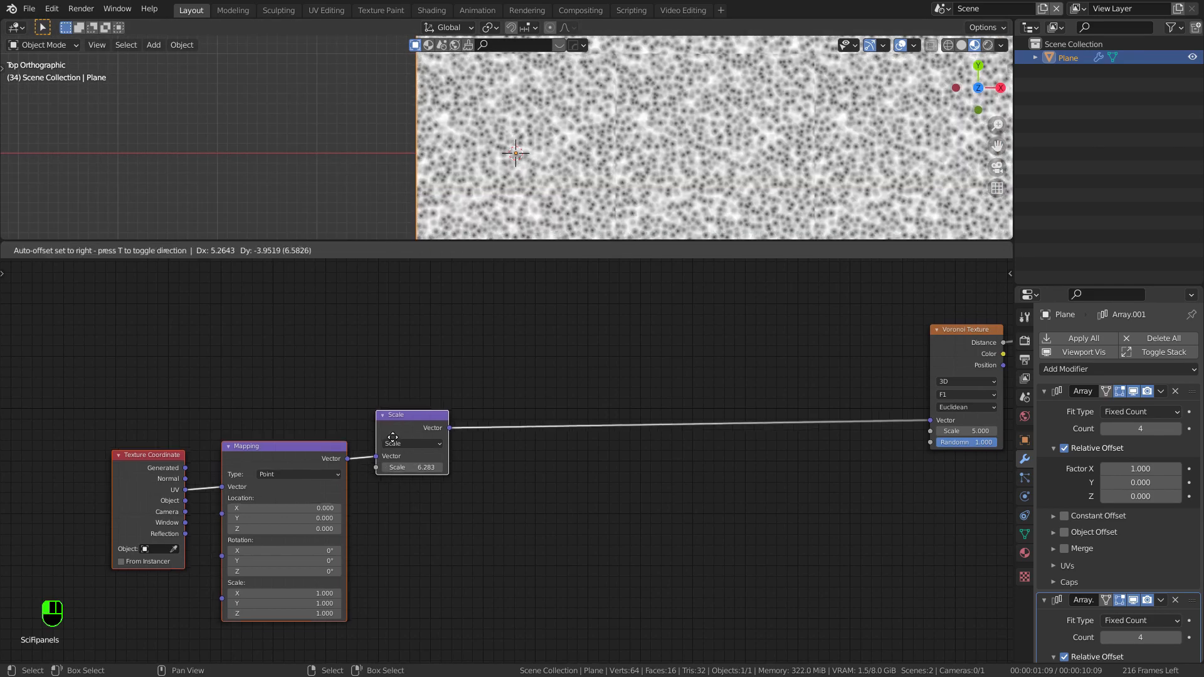
pyautogui.click(352, 422)
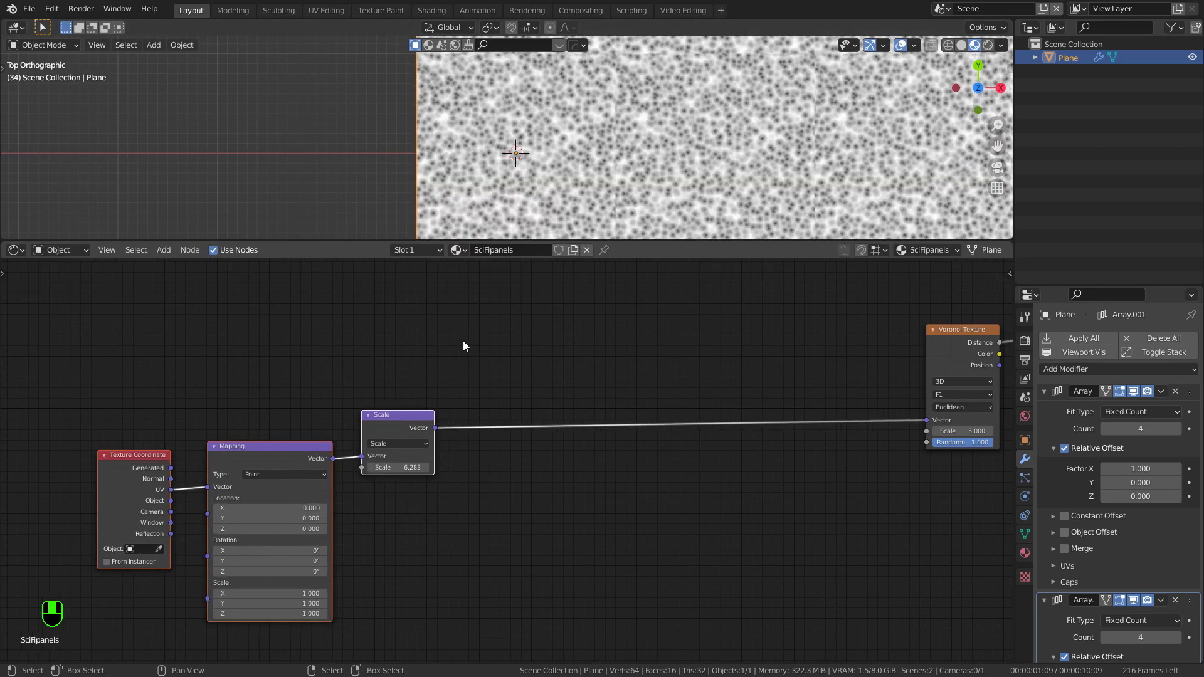
pyautogui.hotkey('shift', 'a')
pyautogui.write('sepa')
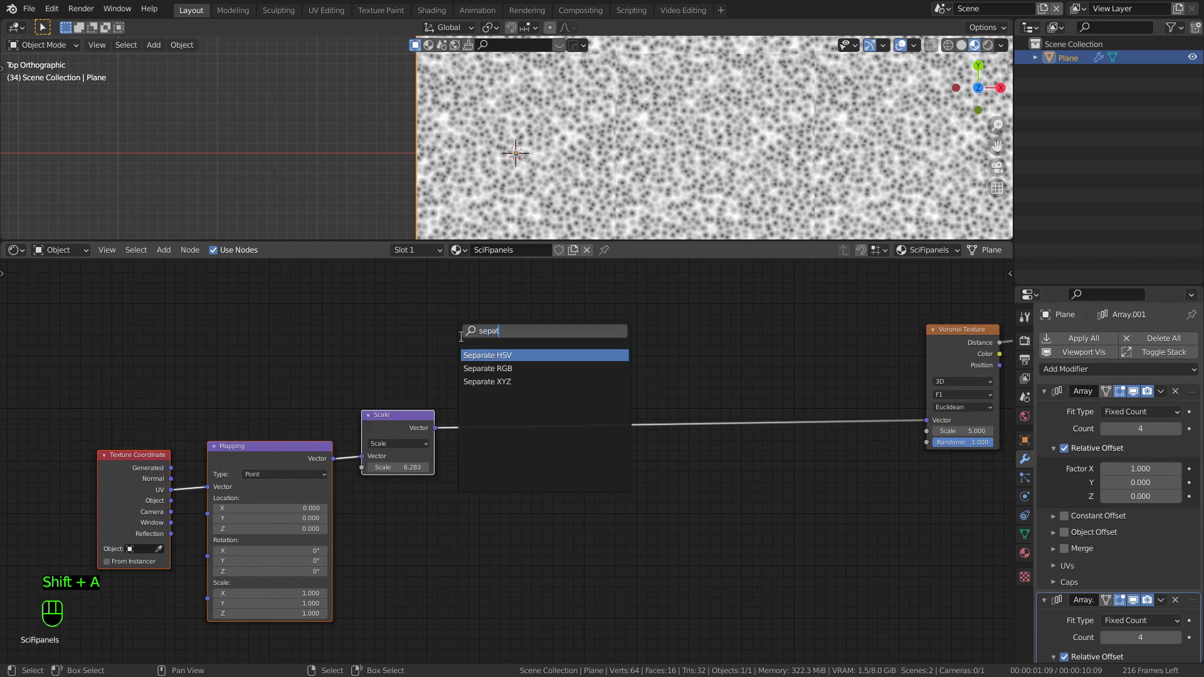
pyautogui.press('Down')
pyautogui.press('Down')
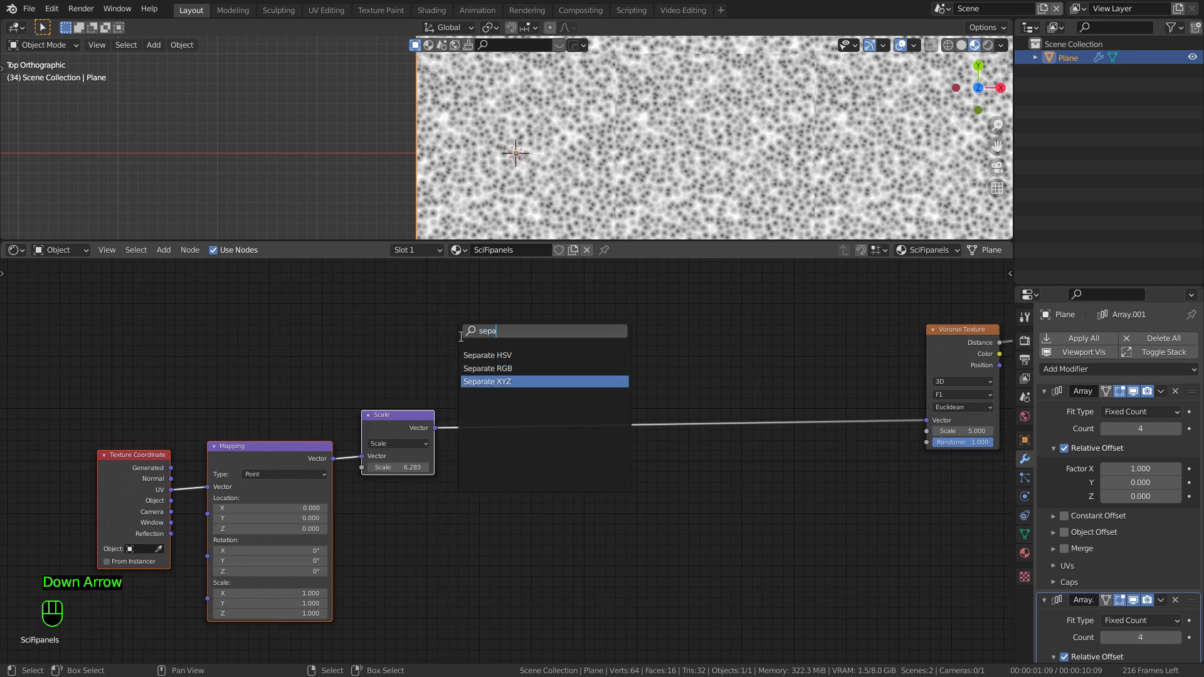
pyautogui.press('Return')
pyautogui.click(477, 389)
pyautogui.moveTo(519, 401); pyautogui.dragTo(511, 407)
# Step: Insert a Combine XYZ node on the link just before the Voronoi Texture
pyautogui.moveTo(631, 335); pyautogui.dragTo(613, 325, button='middle')
pyautogui.hotkey('shift', 'a')
pyautogui.click(608, 313)
pyautogui.write('combine')
pyautogui.press('Down')
pyautogui.press('Down')
pyautogui.press('Return')
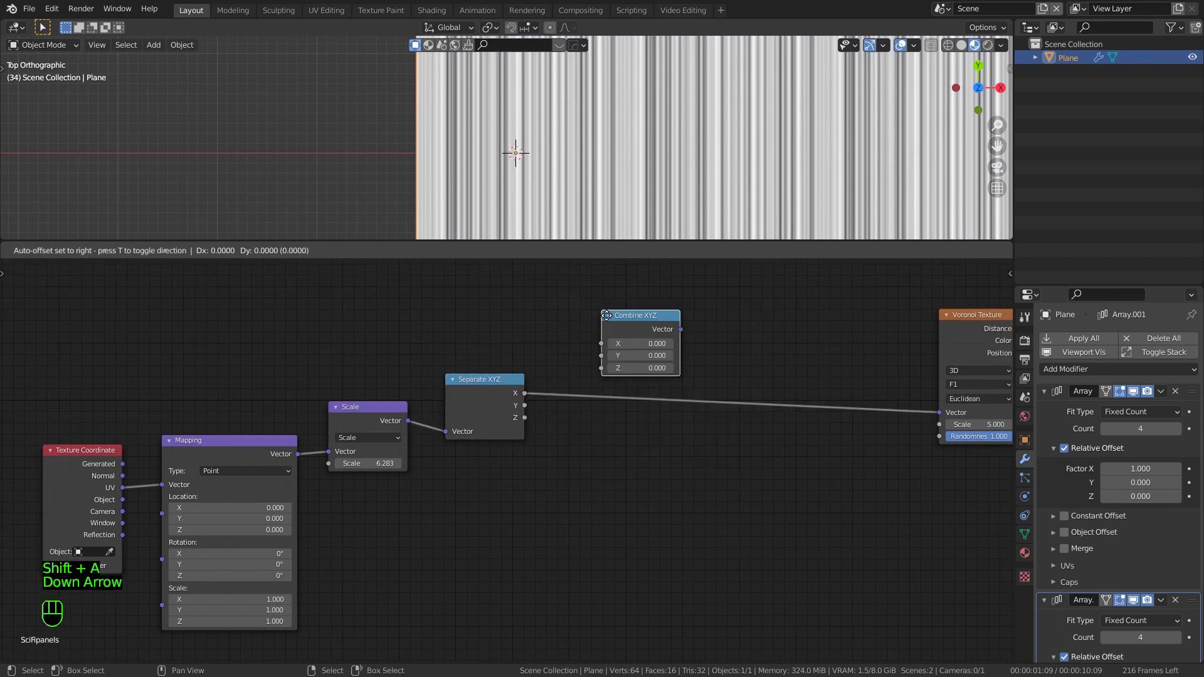
pyautogui.click(819, 383)
pyautogui.scroll(-1, 647, 397)
# Step: Duplicate the Scale node as a Sine operation and route Separate XYZ's X through it into Combine XYZ's X
pyautogui.hotkey('shift', 'a')
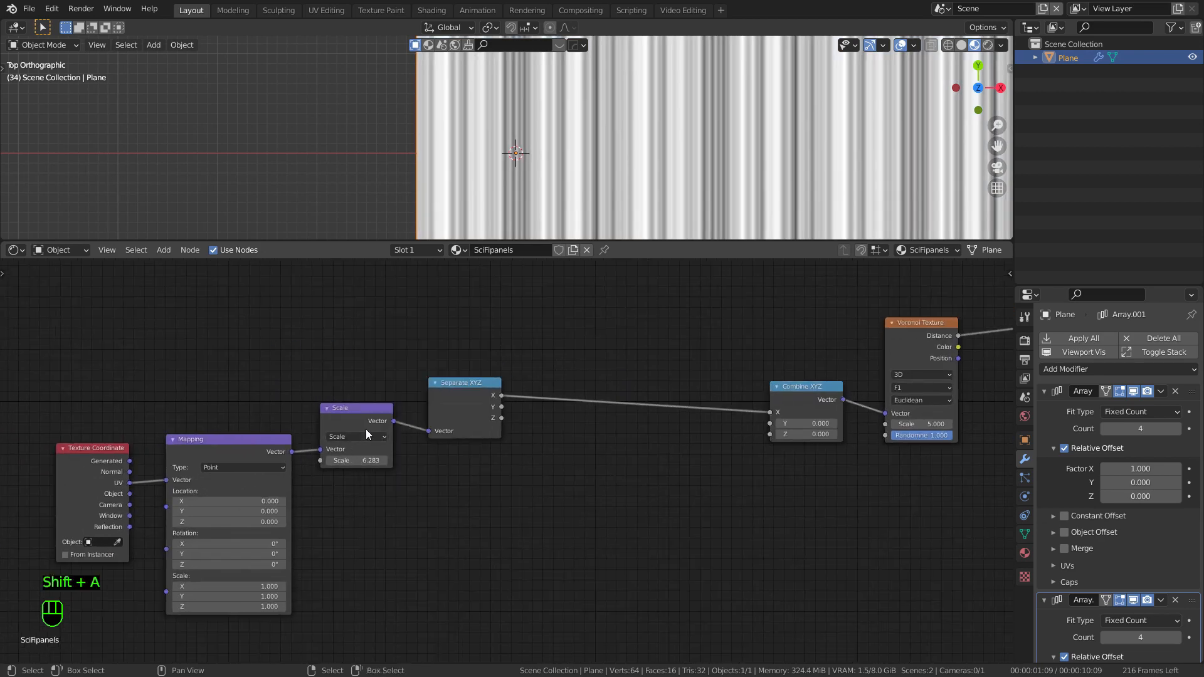
pyautogui.hotkey('shift', 'd')
pyautogui.click(651, 299)
pyautogui.click(647, 316)
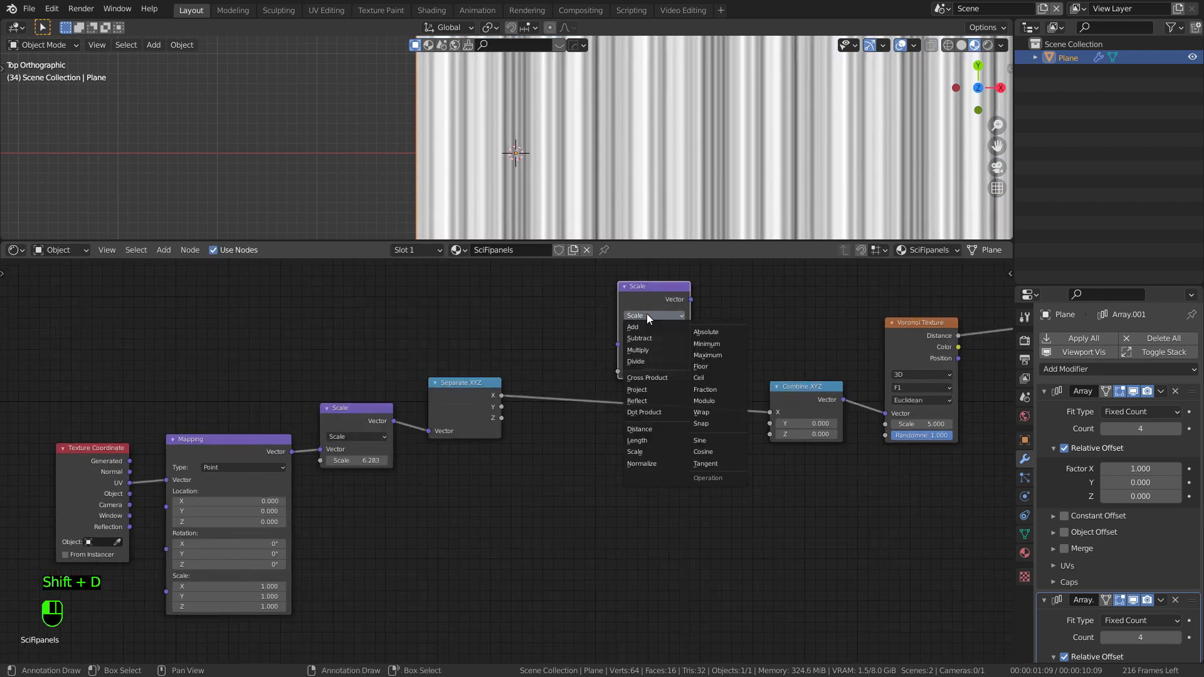
pyautogui.click(717, 443)
pyautogui.moveTo(502, 396); pyautogui.dragTo(617, 328)
pyautogui.moveTo(691, 299); pyautogui.dragTo(771, 413)
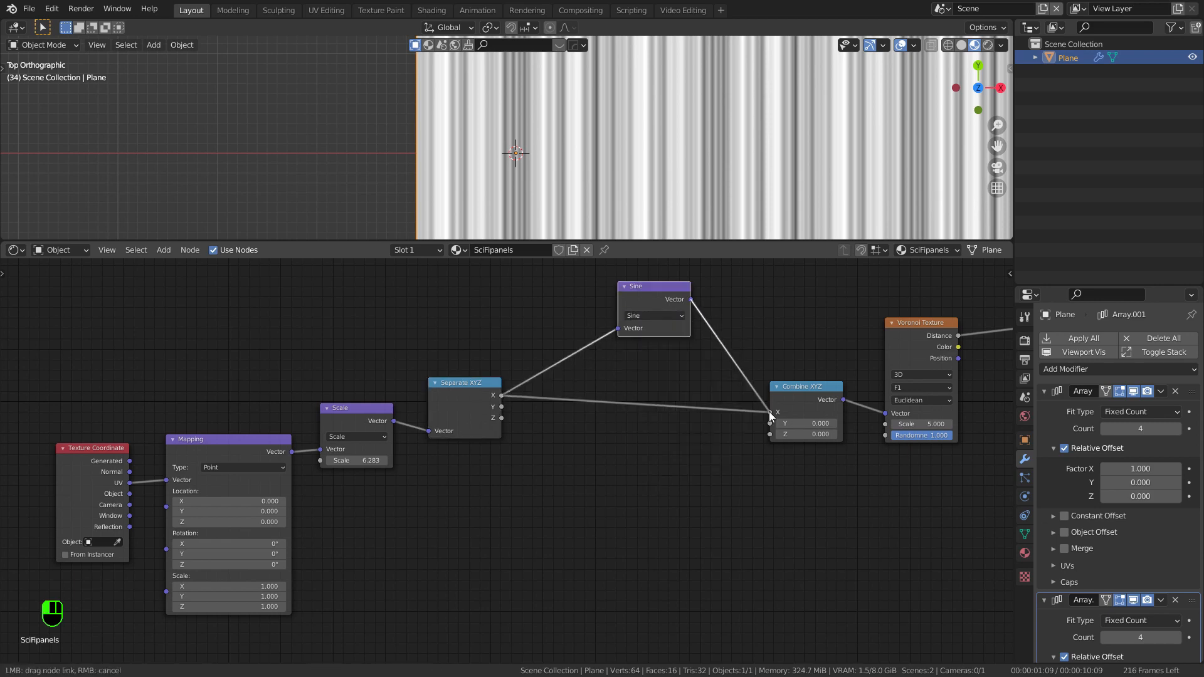
# Step: Duplicate the Sine node as a Cosine operation and route Separate XYZ's X through it into Combine XYZ's Y
pyautogui.hotkey('shift', 'd')
pyautogui.click(652, 379)
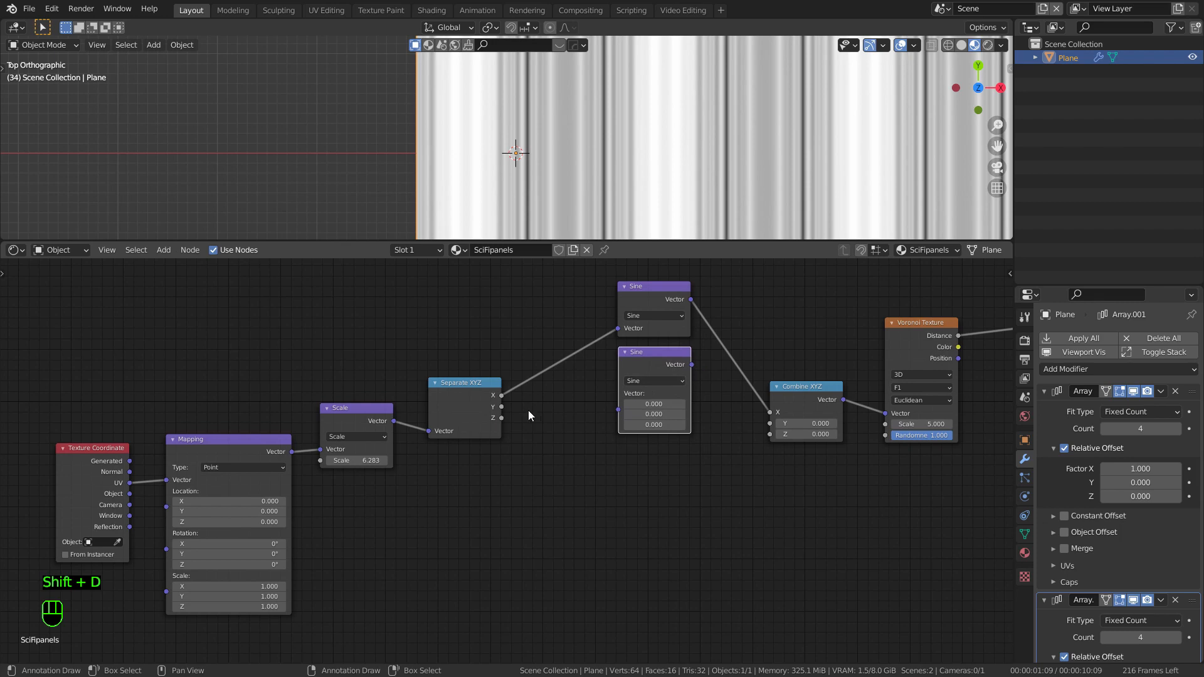
pyautogui.scroll(1, 508, 408)
pyautogui.click(664, 379)
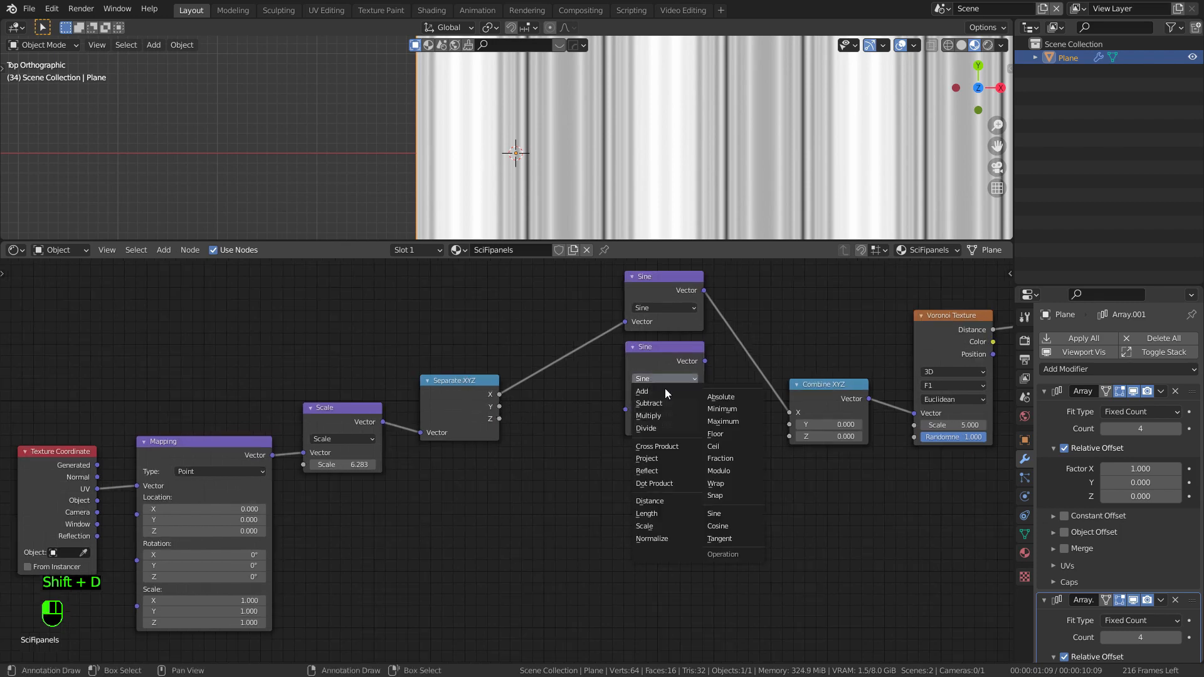
pyautogui.click(738, 525)
pyautogui.moveTo(499, 394); pyautogui.dragTo(632, 405)
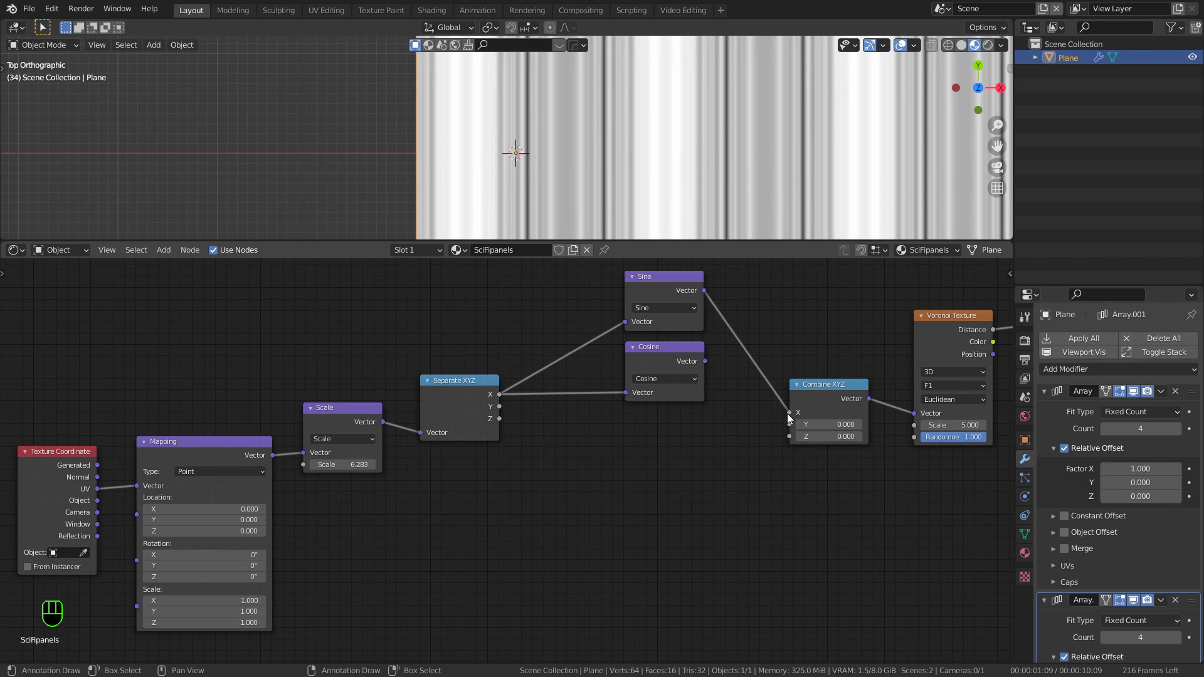
pyautogui.moveTo(705, 361); pyautogui.dragTo(789, 425)
# Step: Duplicate the Sine and Cosine pair, feed both from Separate XYZ's Y, and connect the new Sine to Combine XYZ's Z
pyautogui.moveTo(660, 443); pyautogui.dragTo(654, 292)
pyautogui.hotkey('shift', 'd')
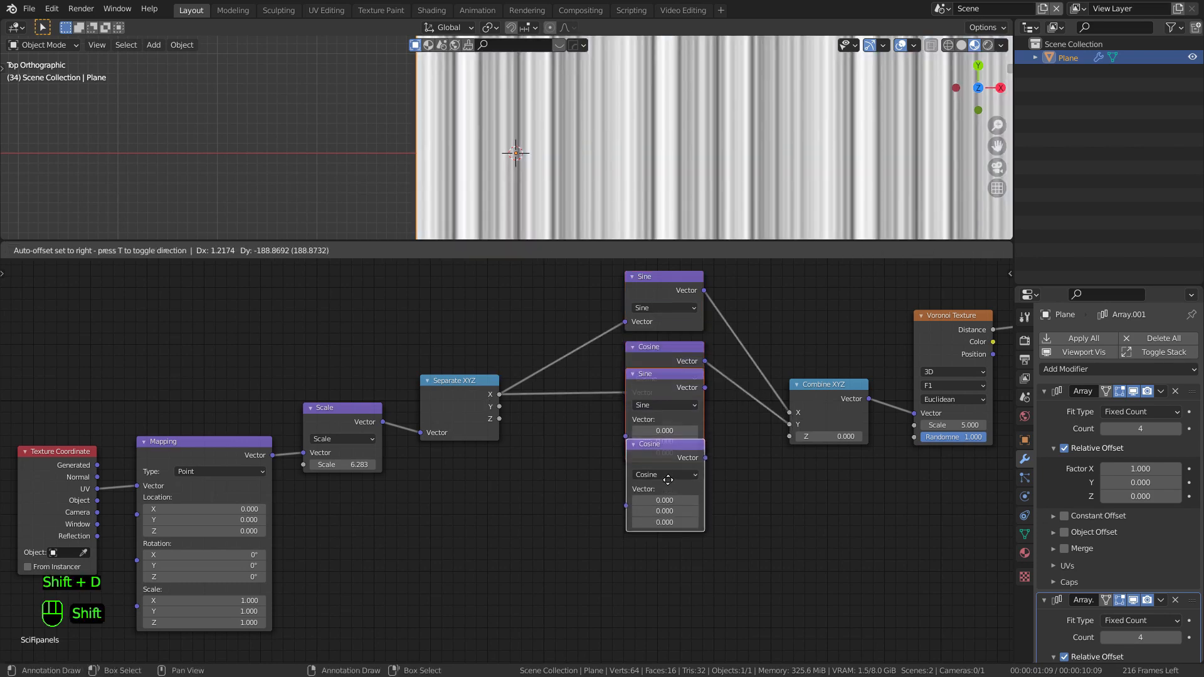
pyautogui.click(670, 512)
pyautogui.scroll(2, 540, 464)
pyautogui.moveTo(486, 371); pyautogui.dragTo(672, 440)
pyautogui.moveTo(486, 375); pyautogui.dragTo(637, 474)
pyautogui.moveTo(664, 415); pyautogui.dragTo(826, 406)
pyautogui.moveTo(715, 495); pyautogui.dragTo(710, 477)
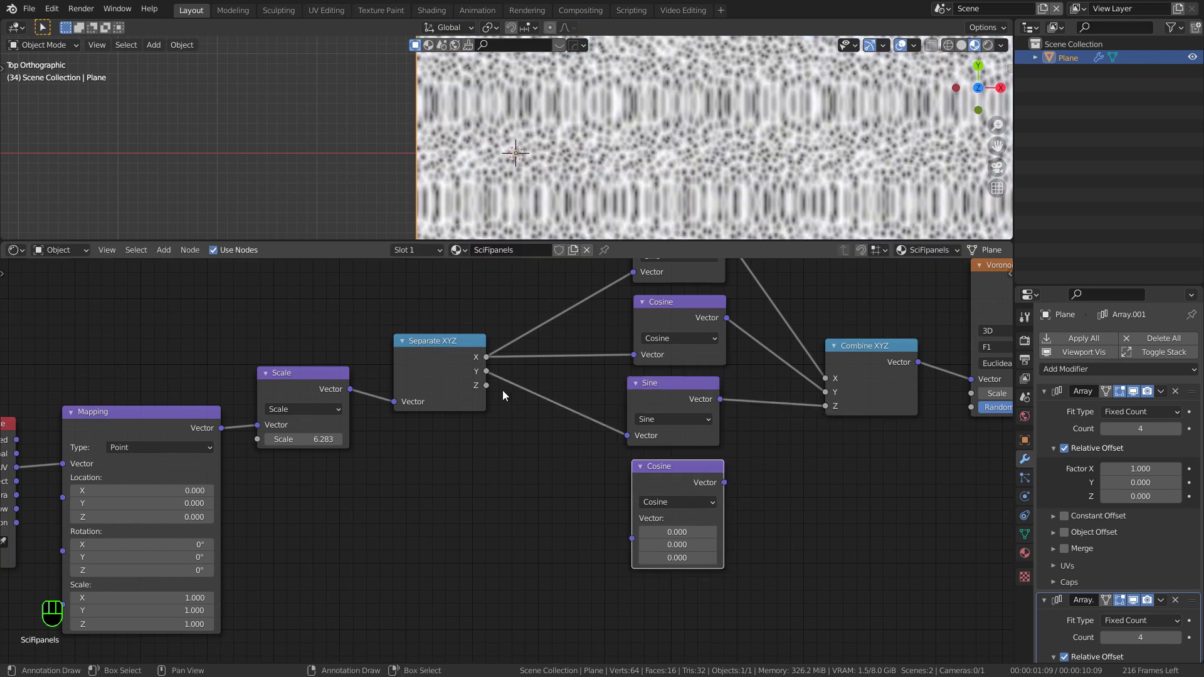
pyautogui.moveTo(486, 371); pyautogui.dragTo(632, 539)
# Step: Set the Voronoi Texture to 4D with the Chebychev distance metric
pyautogui.moveTo(748, 508); pyautogui.dragTo(615, 542, button='middle')
pyautogui.click(888, 364)
pyautogui.click(868, 424)
pyautogui.scroll(-1, 873, 401)
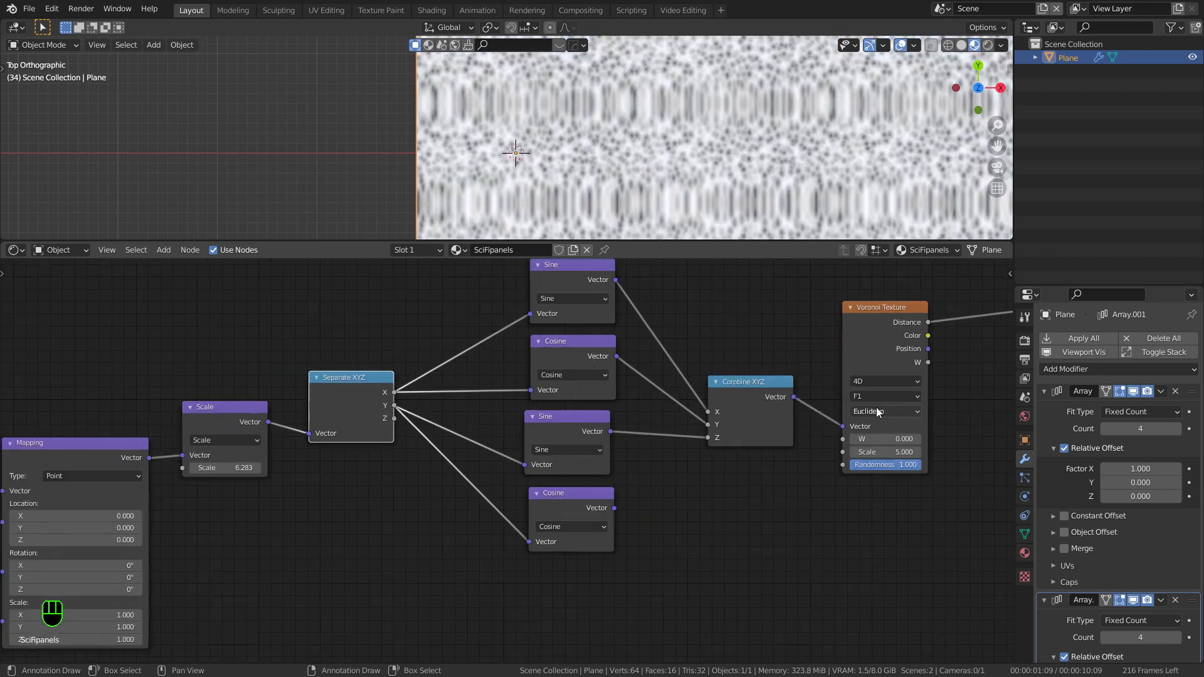
pyautogui.click(874, 412)
pyautogui.click(887, 453)
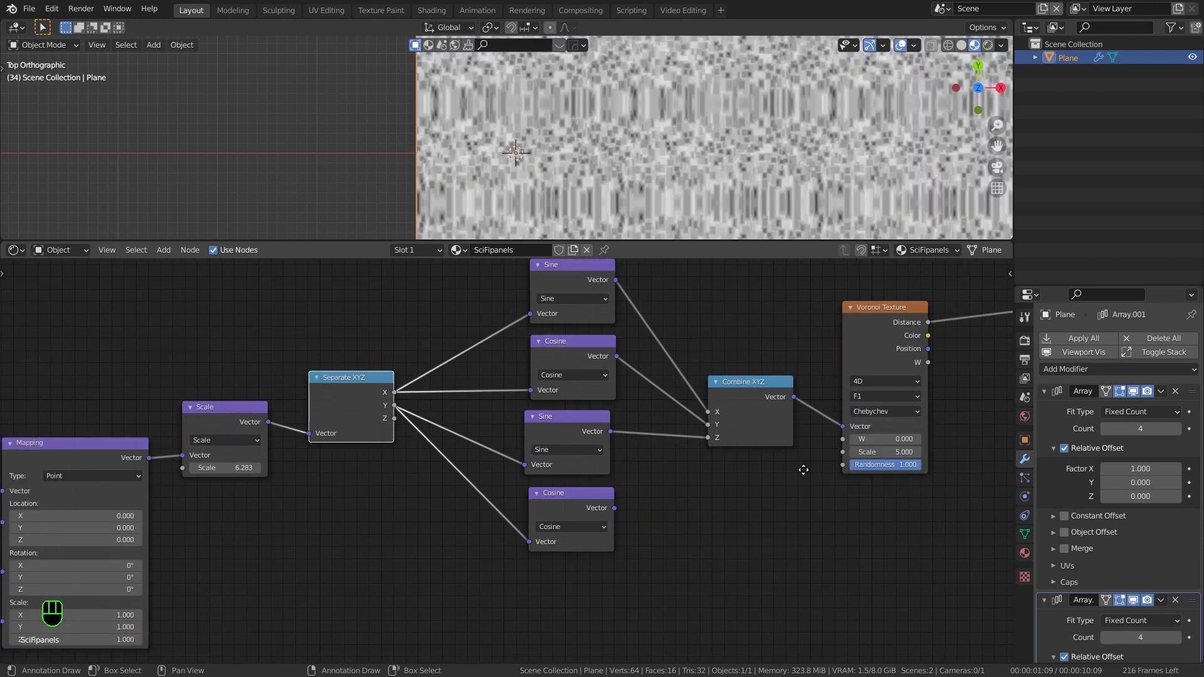
# Step: Connect the second Cosine node's output to the Voronoi Texture's W input
pyautogui.moveTo(814, 477); pyautogui.dragTo(784, 456, button='middle')
pyautogui.moveTo(585, 486); pyautogui.dragTo(815, 416)
pyautogui.moveTo(799, 476); pyautogui.dragTo(760, 583, button='middle')
pyautogui.scroll(-1, 760, 580)
pyautogui.scroll(-1, 622, 172)
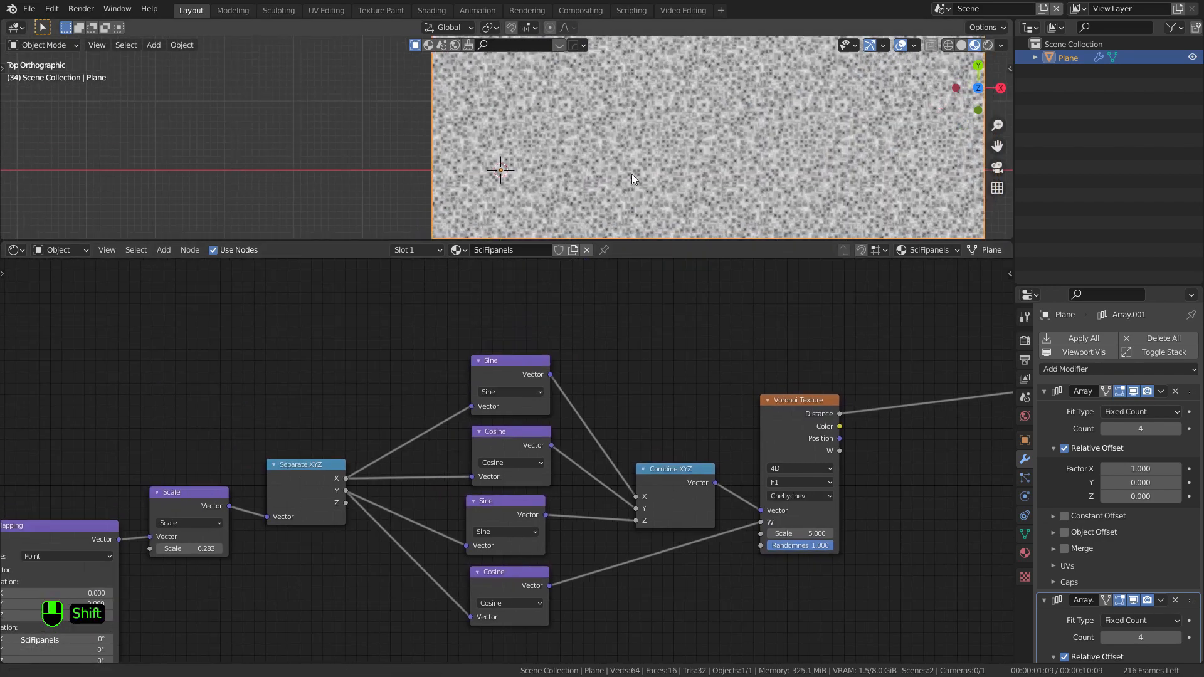
# Step: Examine the texture's seams in an enlarged viewport by switching between the single plane and its arrayed copies
pyautogui.scroll(-1, 631, 174)
pyautogui.moveTo(585, 242); pyautogui.dragTo(598, 459)
pyautogui.scroll(3, 626, 283)
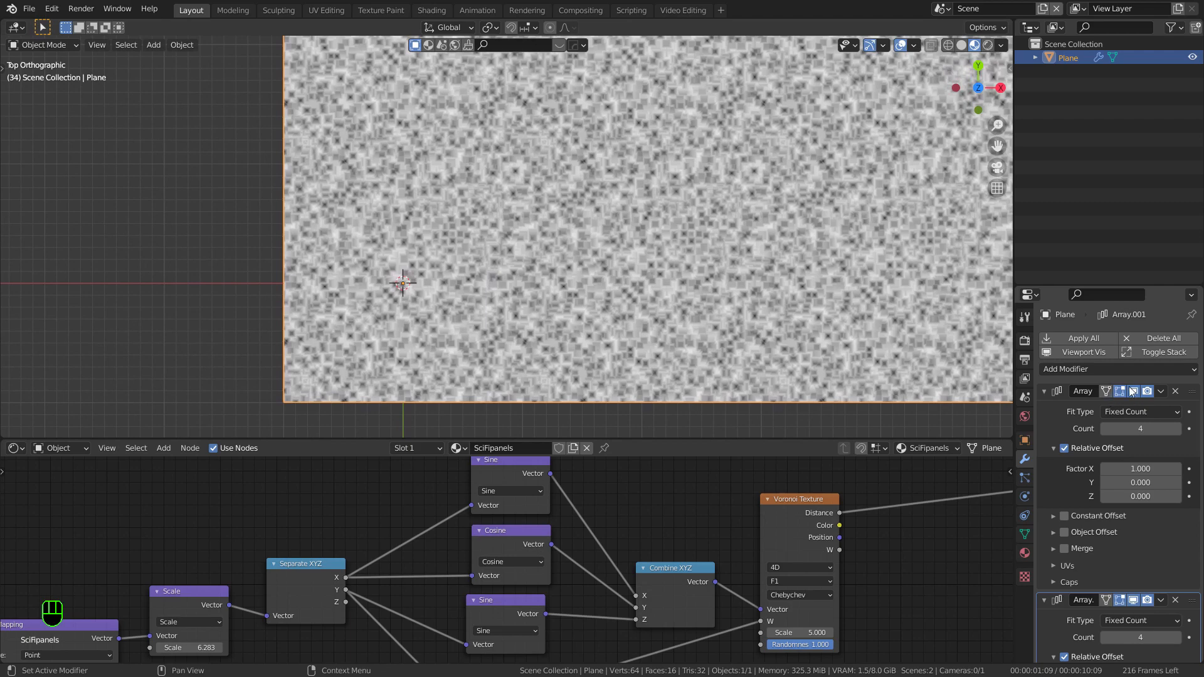
pyautogui.click(1084, 352)
pyautogui.keyDown('shift'); pyautogui.moveTo(657, 280); pyautogui.dragTo(564, 245, button='middle'); pyautogui.keyUp('shift')
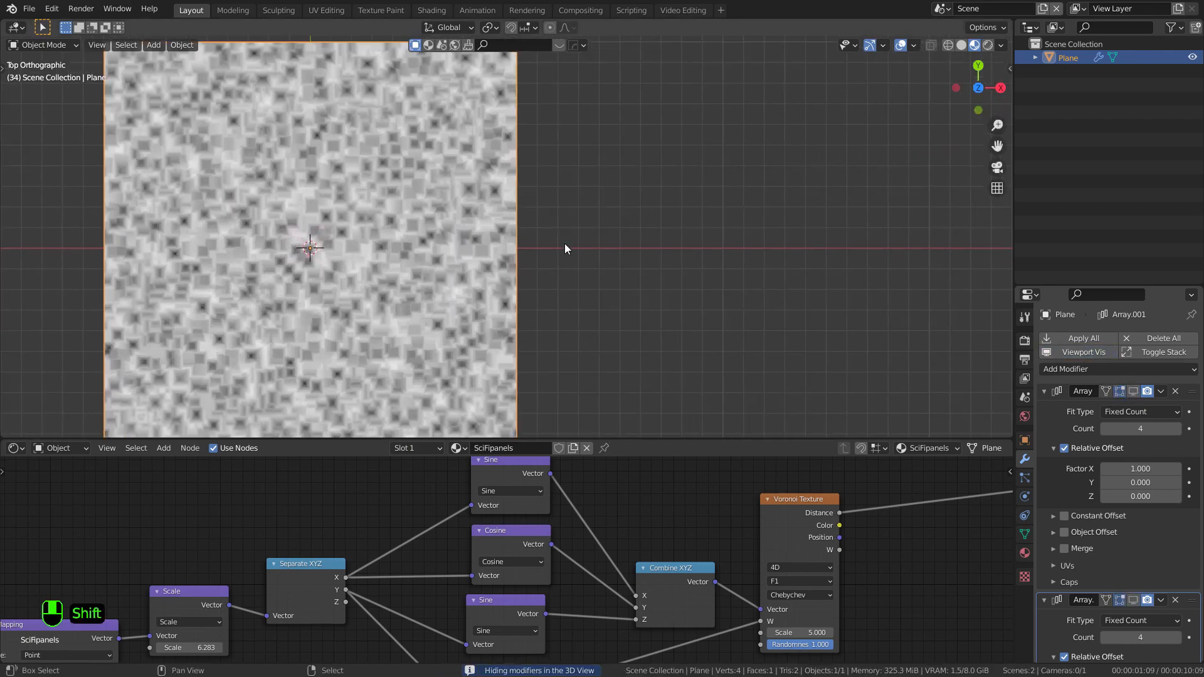
pyautogui.scroll(2, 615, 248)
pyautogui.keyDown('shift'); pyautogui.moveTo(667, 254); pyautogui.dragTo(536, 236, button='middle'); pyautogui.keyUp('shift')
pyautogui.click(1097, 353)
pyautogui.click(1098, 352)
pyautogui.click(1097, 353)
pyautogui.click(1098, 352)
pyautogui.moveTo(409, 518); pyautogui.dragTo(841, 597, button='middle')
pyautogui.moveTo(673, 522); pyautogui.dragTo(630, 527)
pyautogui.scroll(1, 690, 560)
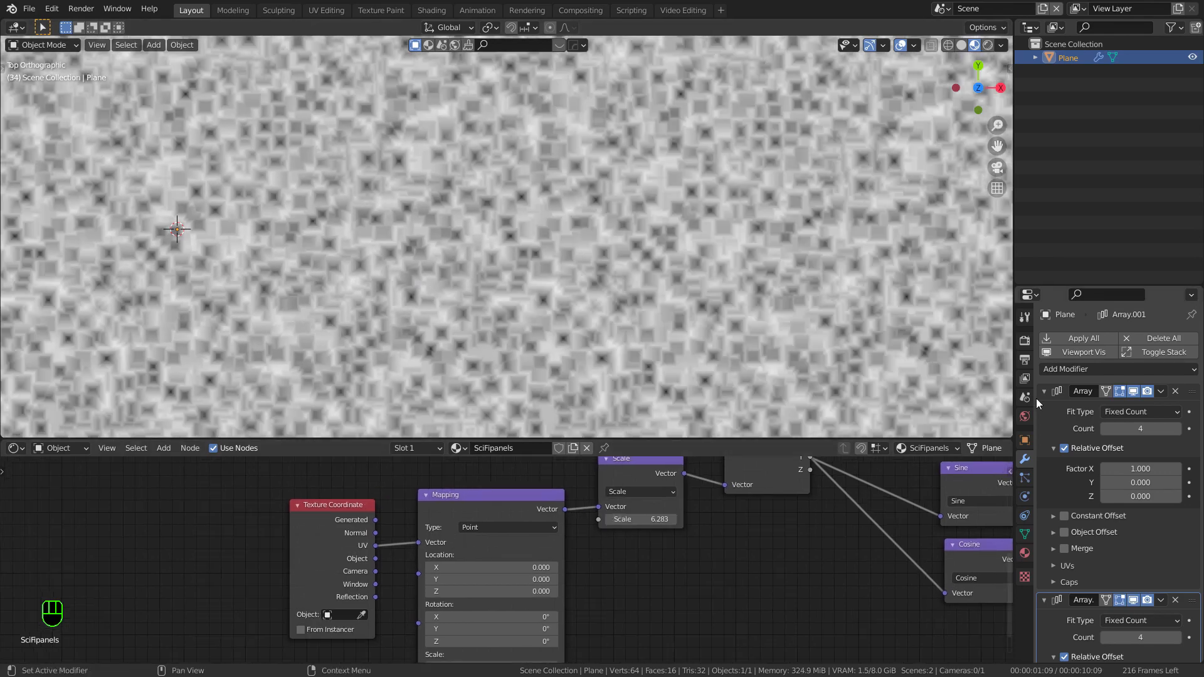
# Step: Hide the Array modifiers in the viewport, centre the single plane, and give the Shader Editor more height
pyautogui.click(1088, 355)
pyautogui.scroll(-3, 374, 325)
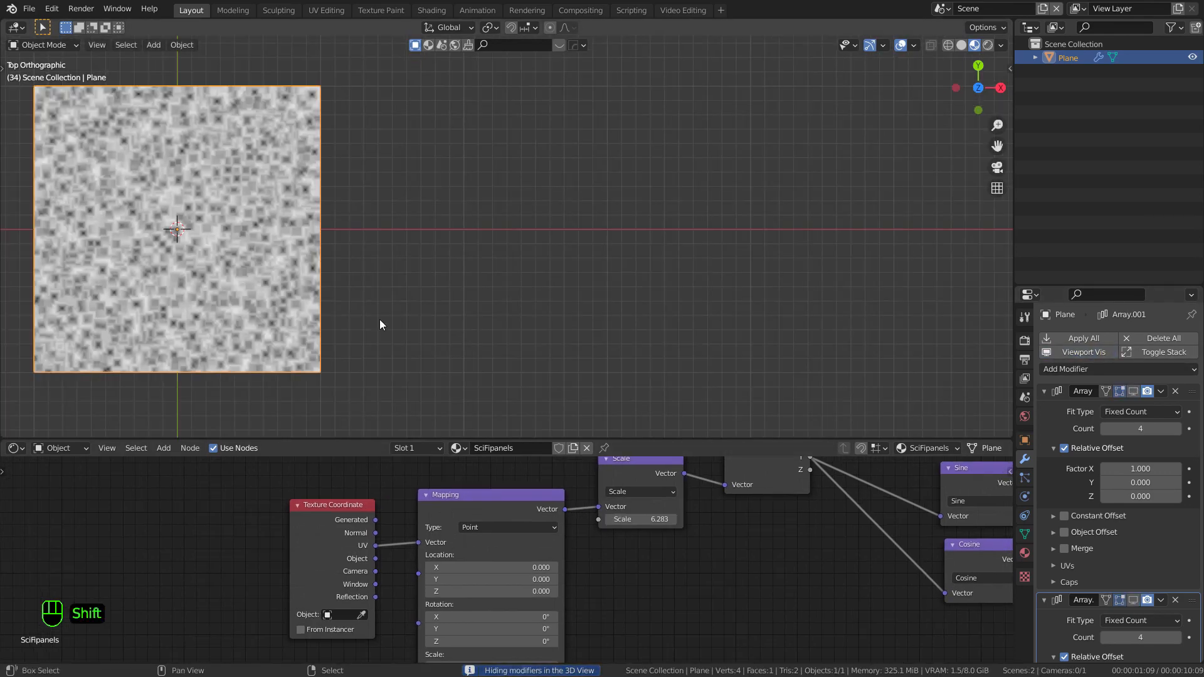
pyautogui.keyDown('shift'); pyautogui.moveTo(374, 325); pyautogui.dragTo(730, 330, button='middle'); pyautogui.keyUp('shift')
pyautogui.moveTo(558, 441); pyautogui.dragTo(558, 287)
# Step: Set the Voronoi Texture's Scale to 1.21 and its Randomness to 0.108
pyautogui.moveTo(978, 417); pyautogui.dragTo(364, 502, button='middle')
pyautogui.scroll(-2, 363, 502)
pyautogui.scroll(1, 613, 497)
pyautogui.click(612, 496)
pyautogui.write('1.21')
pyautogui.press('Return')
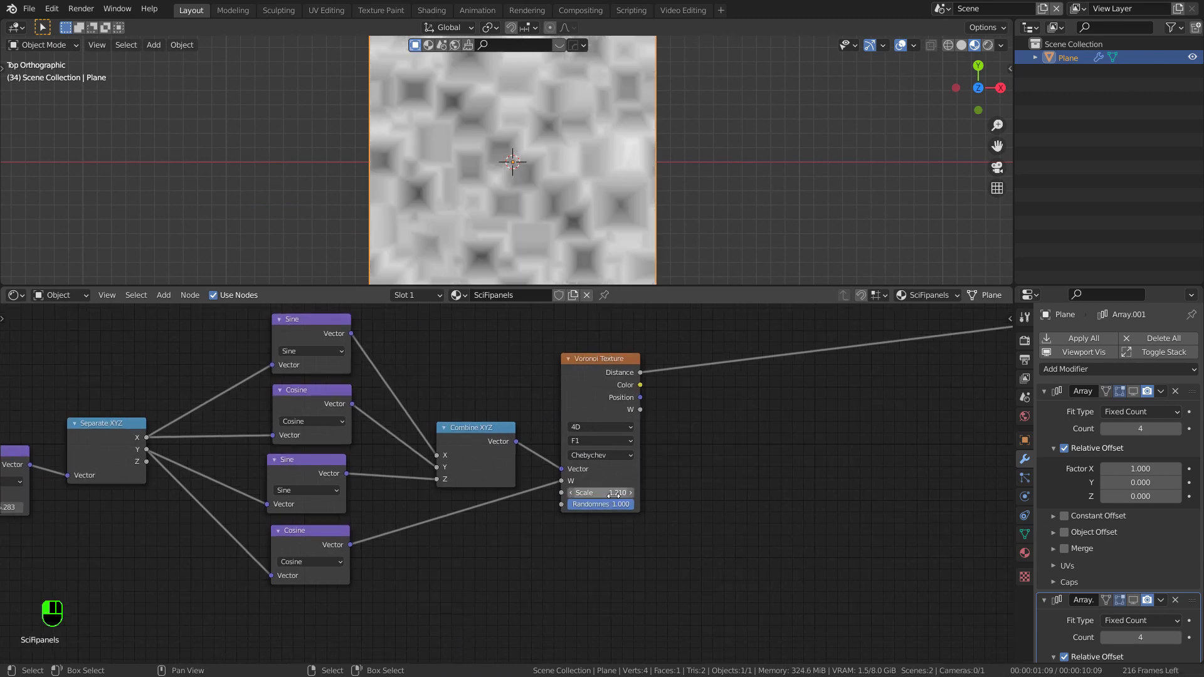
pyautogui.write('0.108')
pyautogui.press('Return')
pyautogui.scroll(-1, 570, 394)
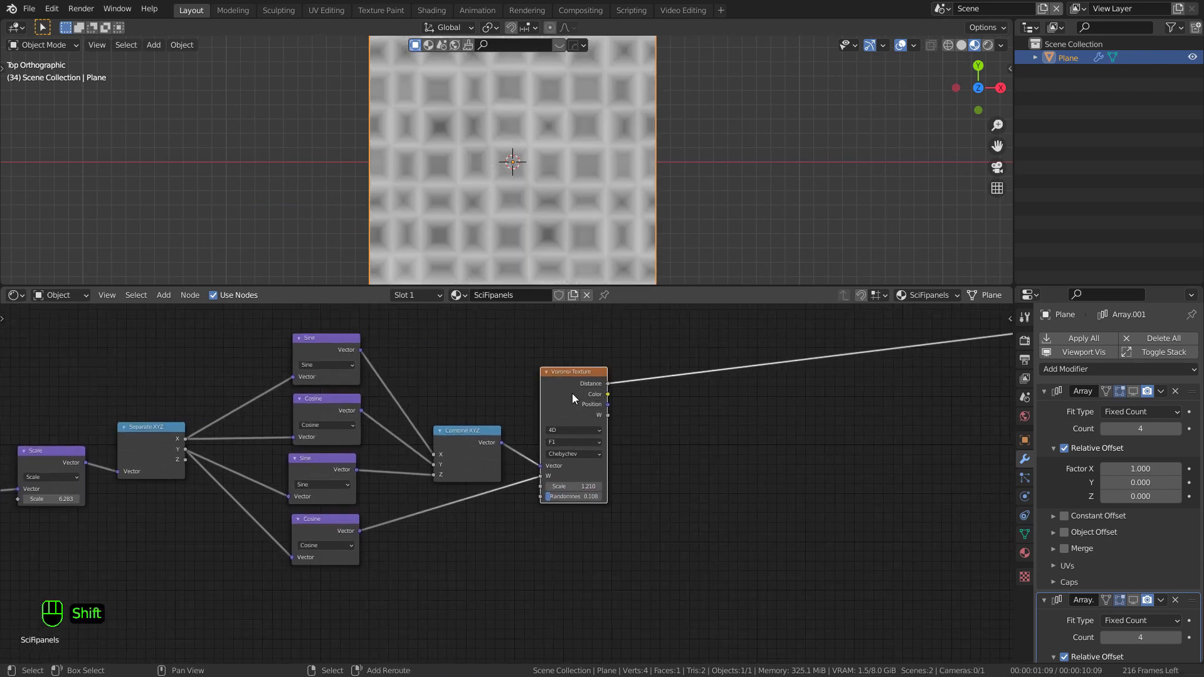
# Step: Add a duplicate of the Voronoi Texture set to F2 after the original, with the original's Color output feeding its Vector input
pyautogui.hotkey('shift', 'd')
pyautogui.click(703, 393)
pyautogui.scroll(1, 699, 438)
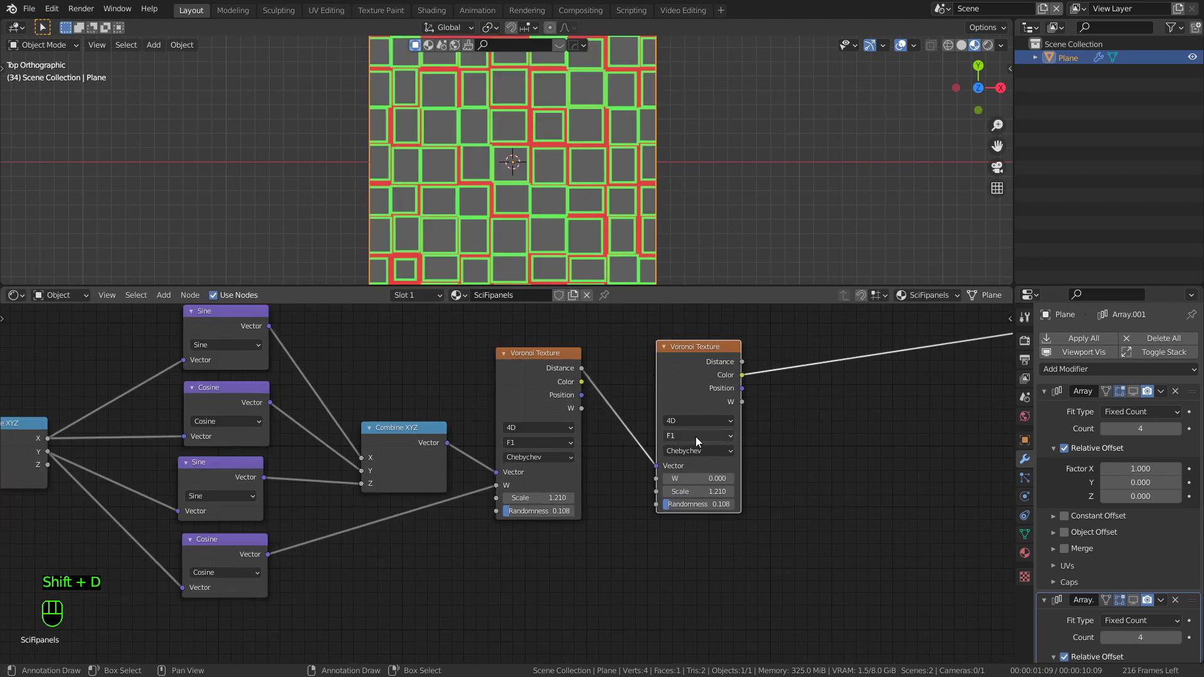
pyautogui.click(699, 437)
pyautogui.click(687, 462)
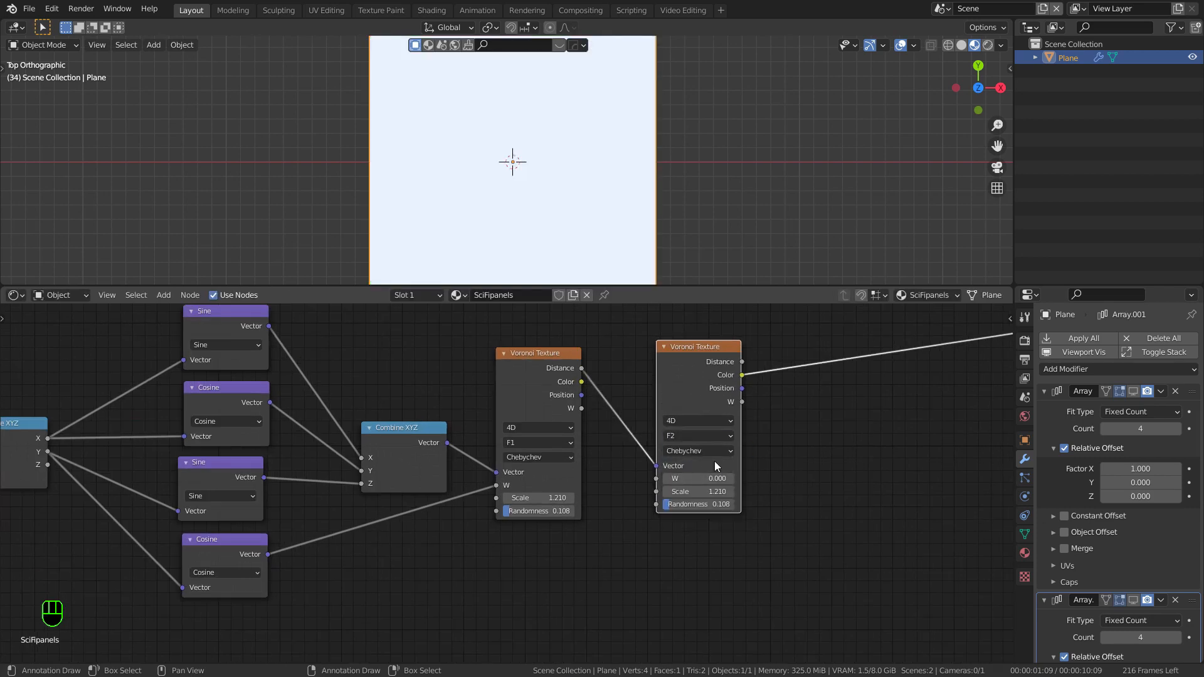
pyautogui.moveTo(582, 382); pyautogui.dragTo(656, 468)
pyautogui.scroll(1, 680, 492)
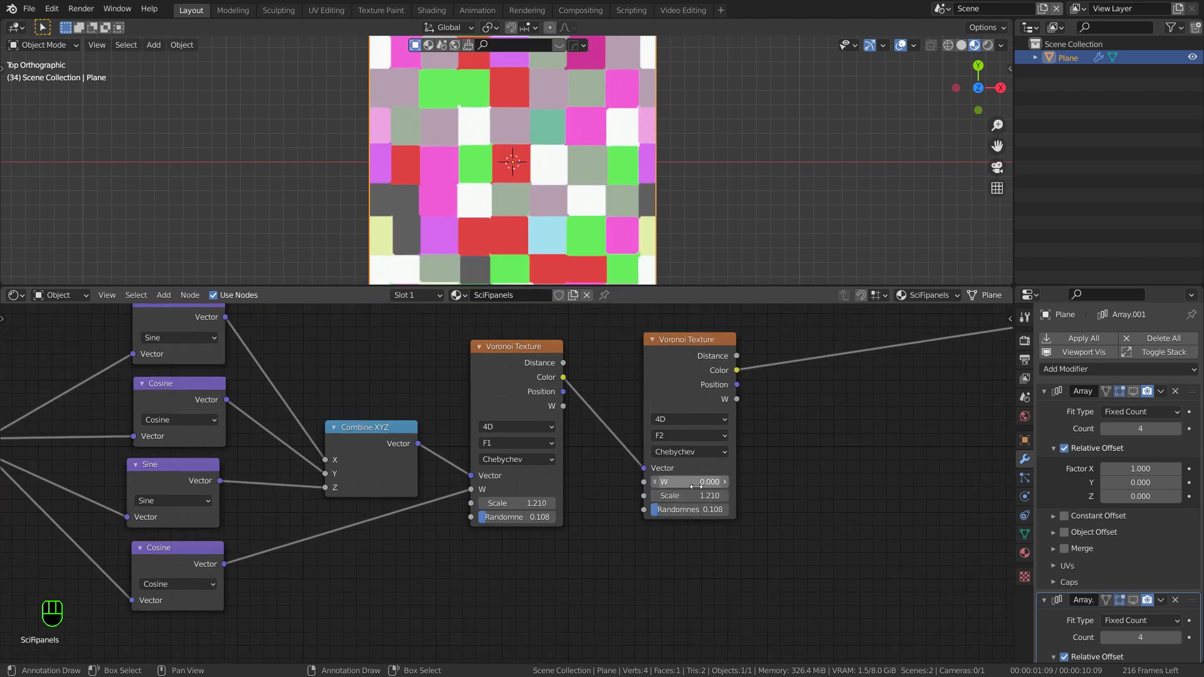
# Step: Connect the first Voronoi's W output to the second's W input, and set the second's Scale to 3.97 and Randomness to 0.064
pyautogui.moveTo(563, 405); pyautogui.dragTo(644, 481)
pyautogui.moveTo(704, 498); pyautogui.dragTo(657, 472, button='middle')
pyautogui.click(652, 472)
pyautogui.write('3.97')
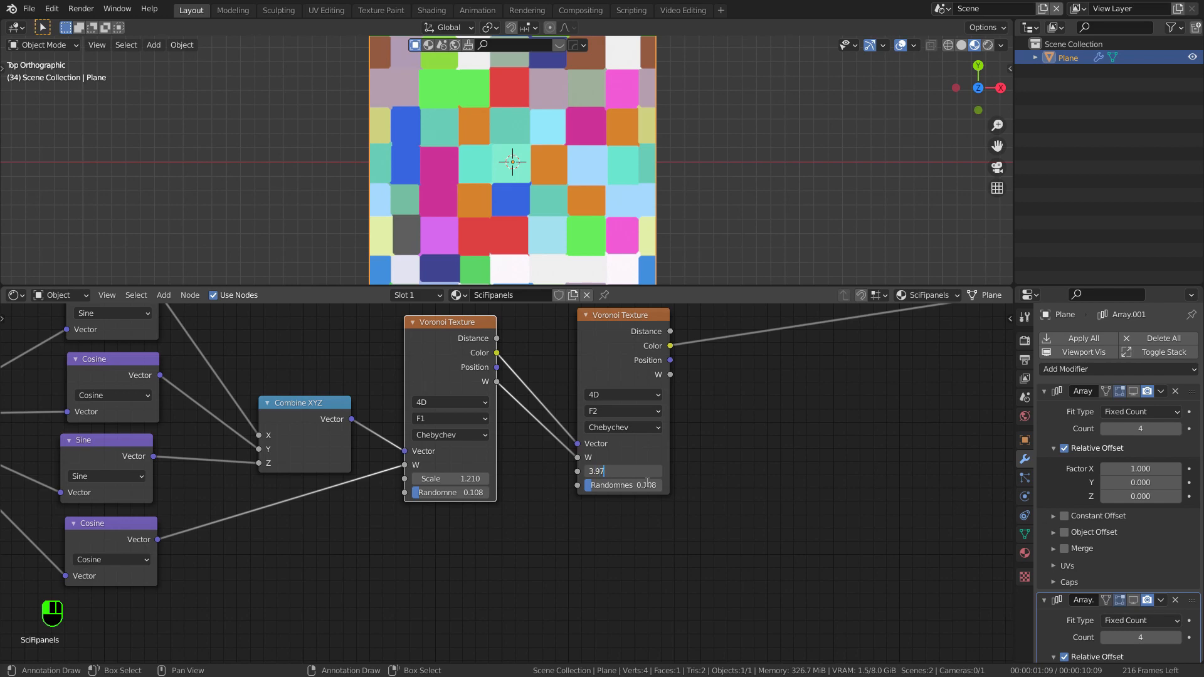
pyautogui.press('Return')
pyautogui.click(651, 489)
pyautogui.write('.064')
pyautogui.press('Return')
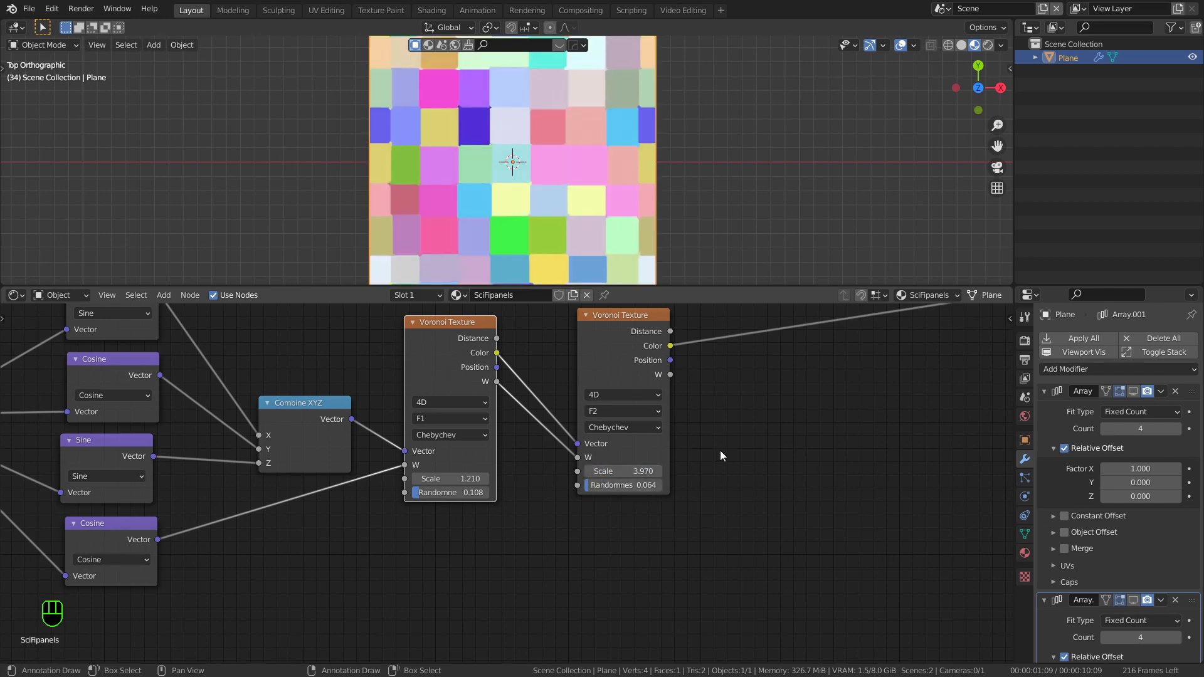
# Step: Add a duplicate of the second Voronoi Texture set to Euclidean, with the second's Distance output feeding its Vector input
pyautogui.scroll(-1, 720, 450)
pyautogui.hotkey('shift', 'd')
pyautogui.click(690, 426)
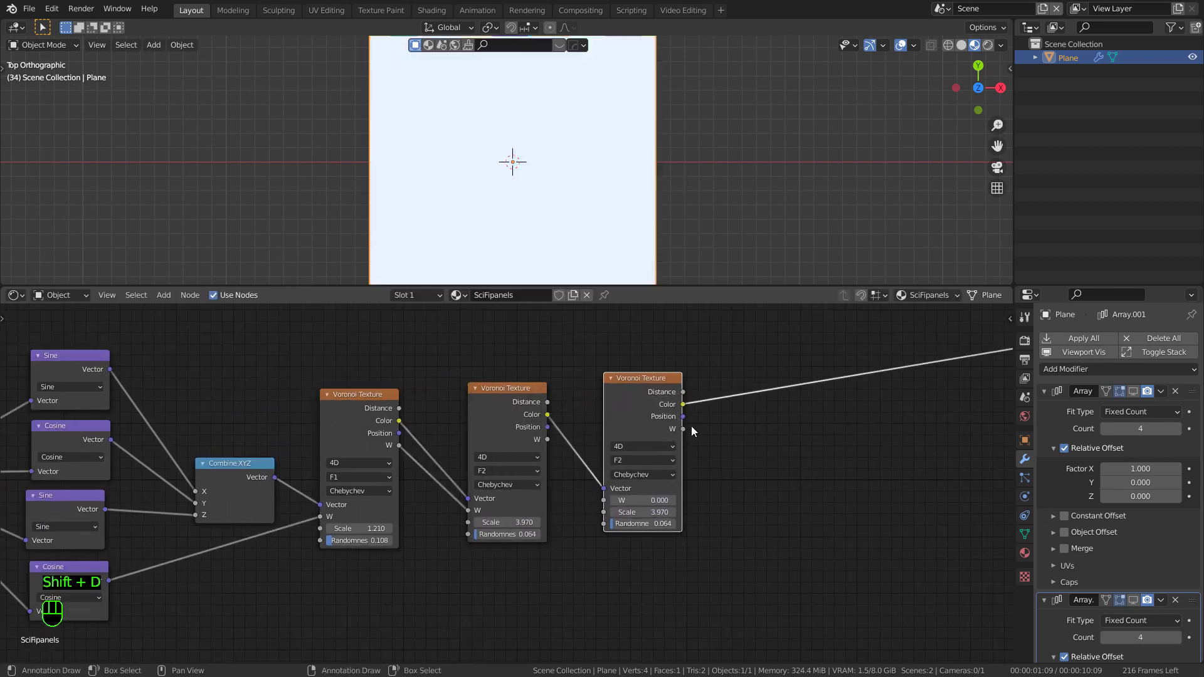
pyautogui.scroll(1, 673, 473)
pyautogui.click(636, 475)
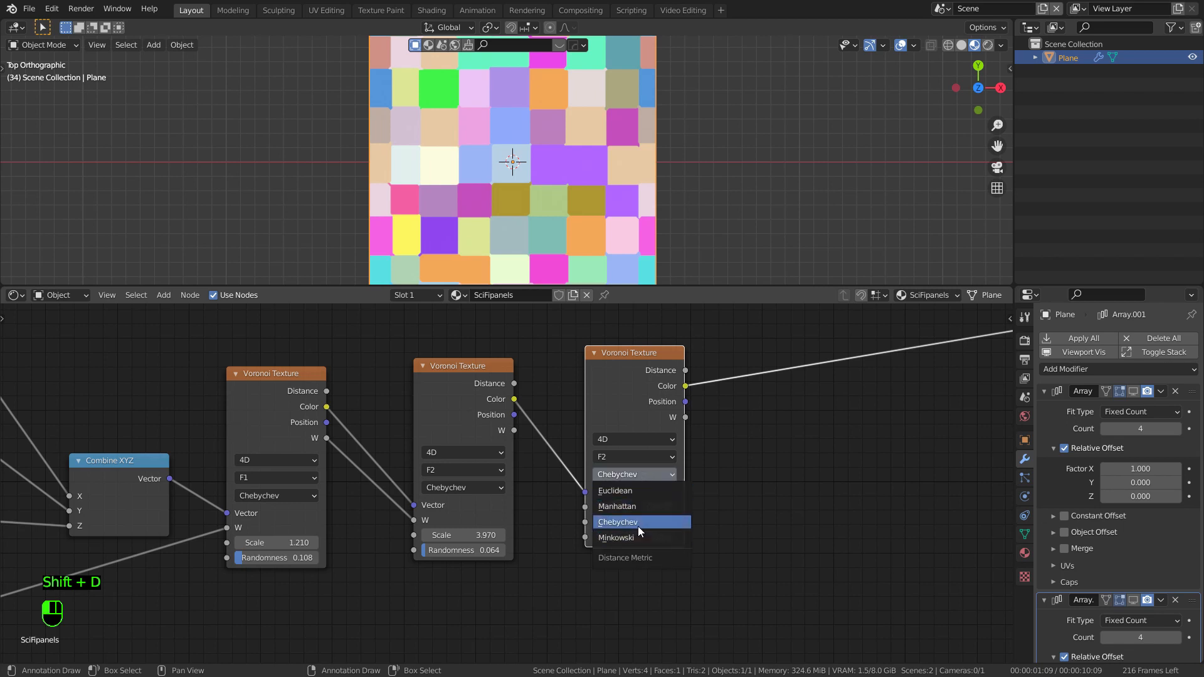
pyautogui.click(638, 491)
pyautogui.moveTo(629, 403); pyautogui.dragTo(634, 415)
pyautogui.moveTo(514, 384); pyautogui.dragTo(587, 502)
pyautogui.moveTo(713, 496); pyautogui.dragTo(664, 496, button='middle')
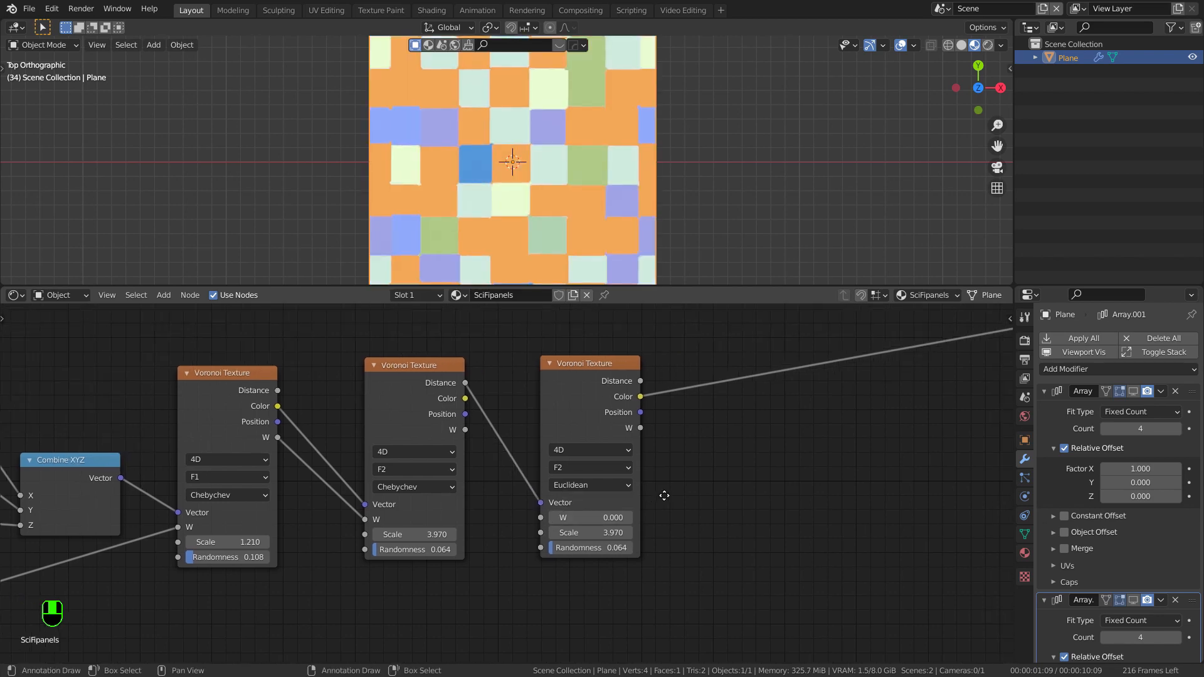
# Step: Set the third Voronoi Texture's Randomness to 0.002 and its Scale to -0.73, and tidy its position
pyautogui.scroll(-2, 664, 495)
pyautogui.click(593, 527)
pyautogui.write('.002')
pyautogui.press('Return')
pyautogui.moveTo(575, 513); pyautogui.dragTo(588, 494, button='middle')
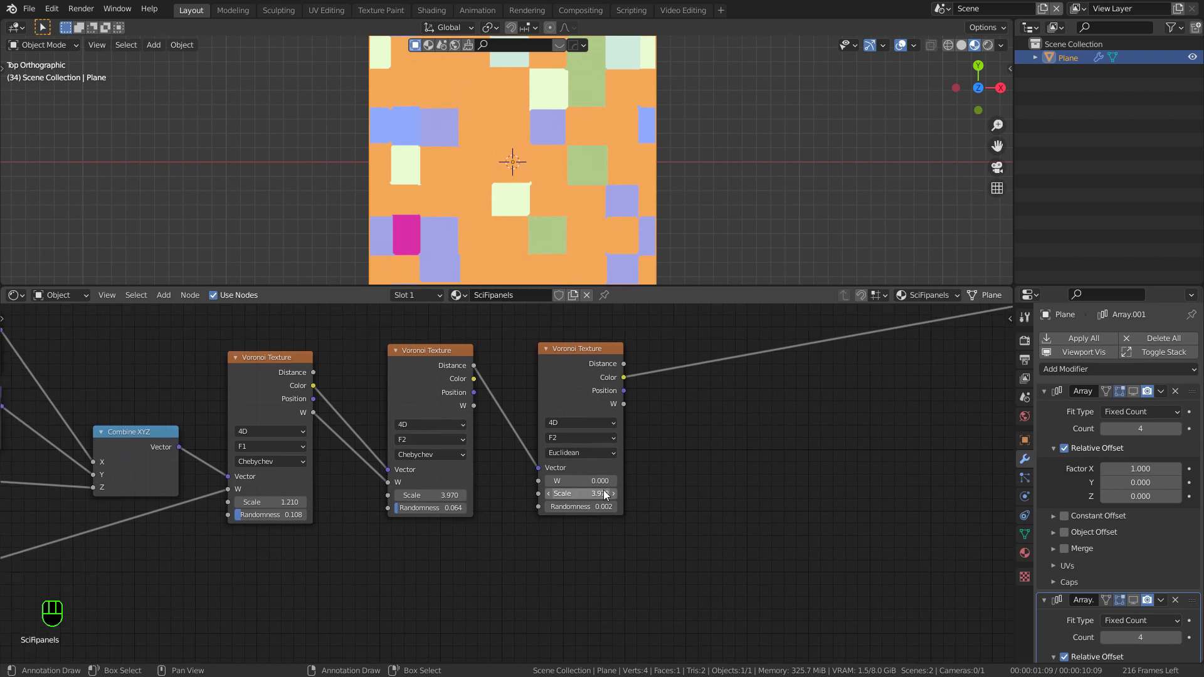
pyautogui.click(607, 495)
pyautogui.write('-0.73')
pyautogui.press('Return')
pyautogui.scroll(1, 580, 374)
pyautogui.moveTo(589, 383); pyautogui.dragTo(583, 389)
pyautogui.scroll(-2, 451, 401)
pyautogui.moveTo(342, 412); pyautogui.dragTo(385, 411, button='middle')
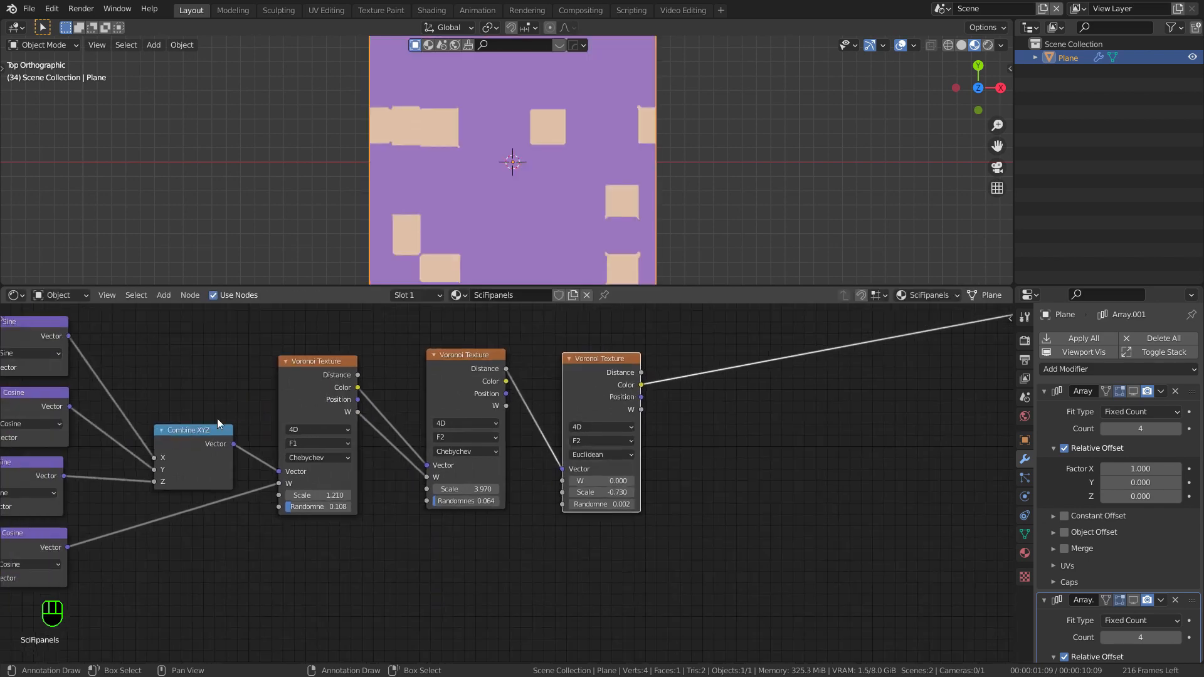
pyautogui.scroll(1, 478, 479)
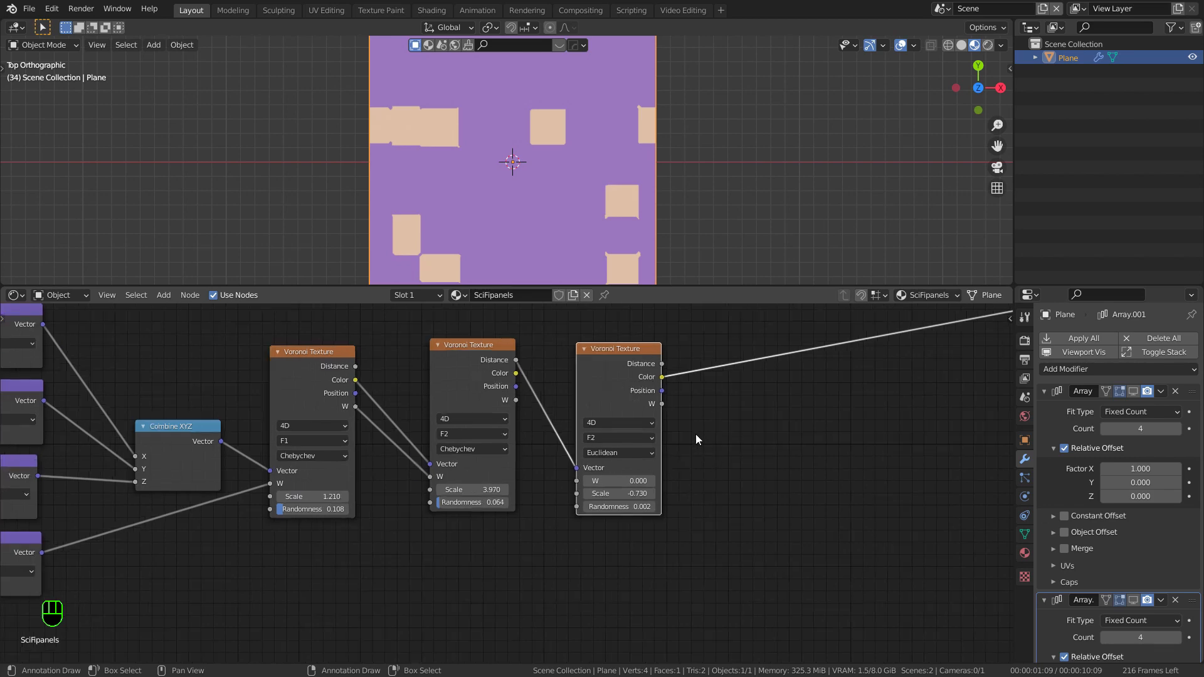
# Step: Connect the lowest Cosine node's output to the third Voronoi's W input through two reroute points placed below the nodes
pyautogui.scroll(-3, 565, 518)
pyautogui.moveTo(496, 518); pyautogui.dragTo(526, 477, button='middle')
pyautogui.keyDown('shift'); pyautogui.moveTo(248, 515); pyautogui.dragTo(225, 483, button='right'); pyautogui.keyUp('shift')
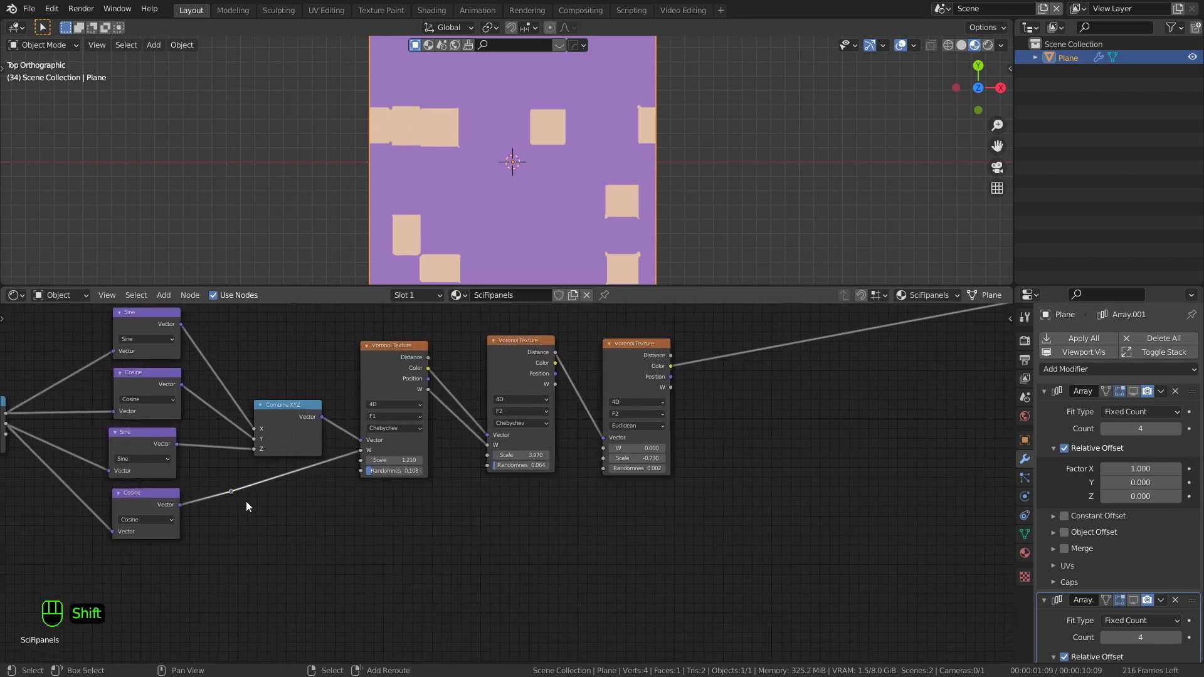
pyautogui.moveTo(230, 491); pyautogui.dragTo(606, 449)
pyautogui.keyDown('shift'); pyautogui.moveTo(443, 518); pyautogui.dragTo(466, 459, button='right'); pyautogui.keyUp('shift')
pyautogui.press('g')
pyautogui.click(571, 588)
pyautogui.rightClick(232, 494)
pyautogui.press('g')
pyautogui.click(238, 535)
pyautogui.moveTo(526, 432); pyautogui.dragTo(481, 478, button='middle')
pyautogui.scroll(2, 481, 478)
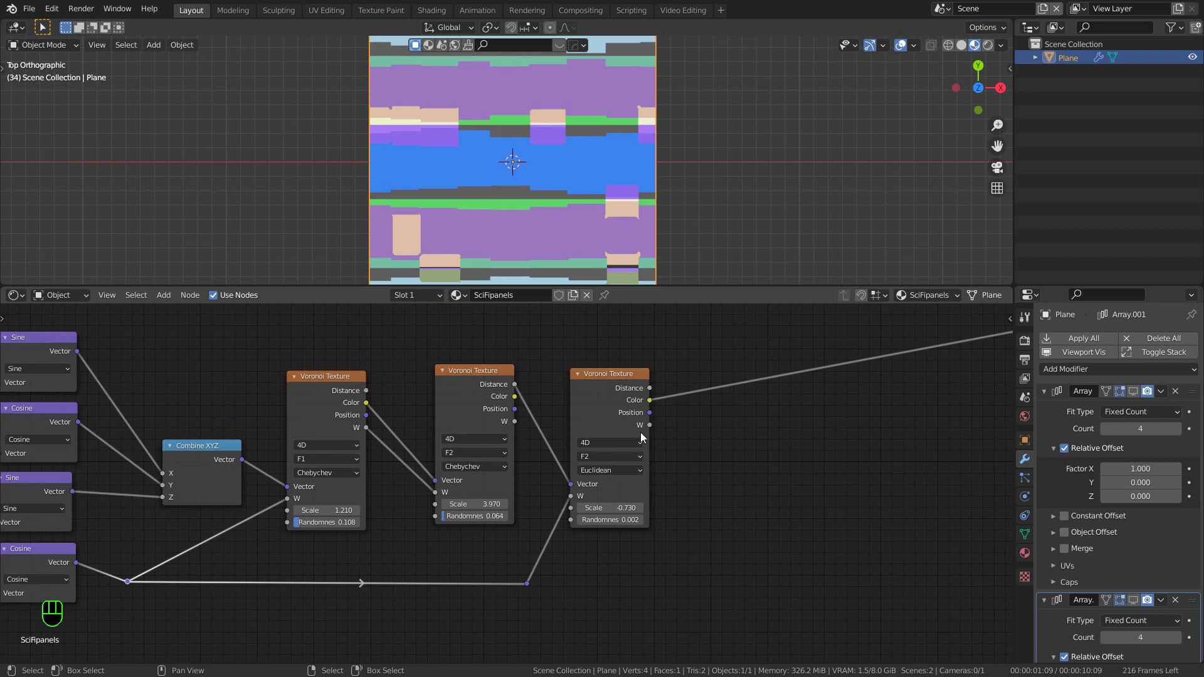
# Step: Insert an RGB to BW node on the third Voronoi Texture's Color output link
pyautogui.scroll(-3, 654, 412)
pyautogui.moveTo(649, 401); pyautogui.dragTo(483, 415, button='middle')
pyautogui.hotkey('shift', 'a')
pyautogui.click(626, 381)
pyautogui.write('rg')
pyautogui.press('Down')
pyautogui.press('Down')
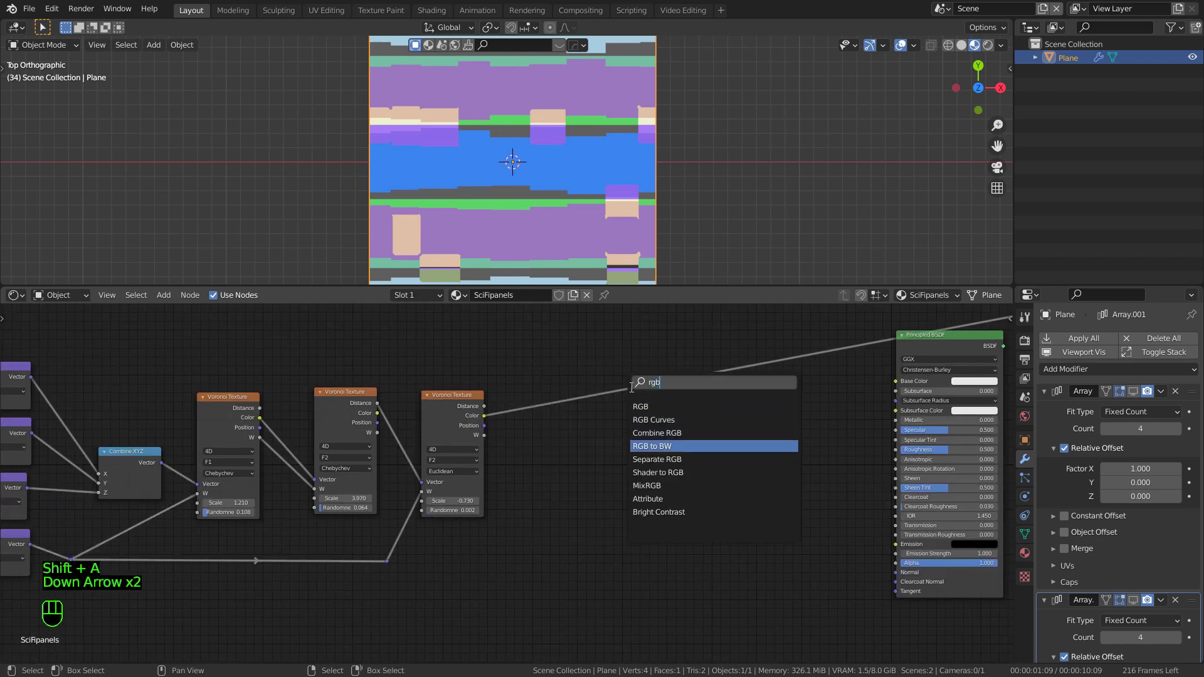
pyautogui.press('Return')
pyautogui.click(621, 387)
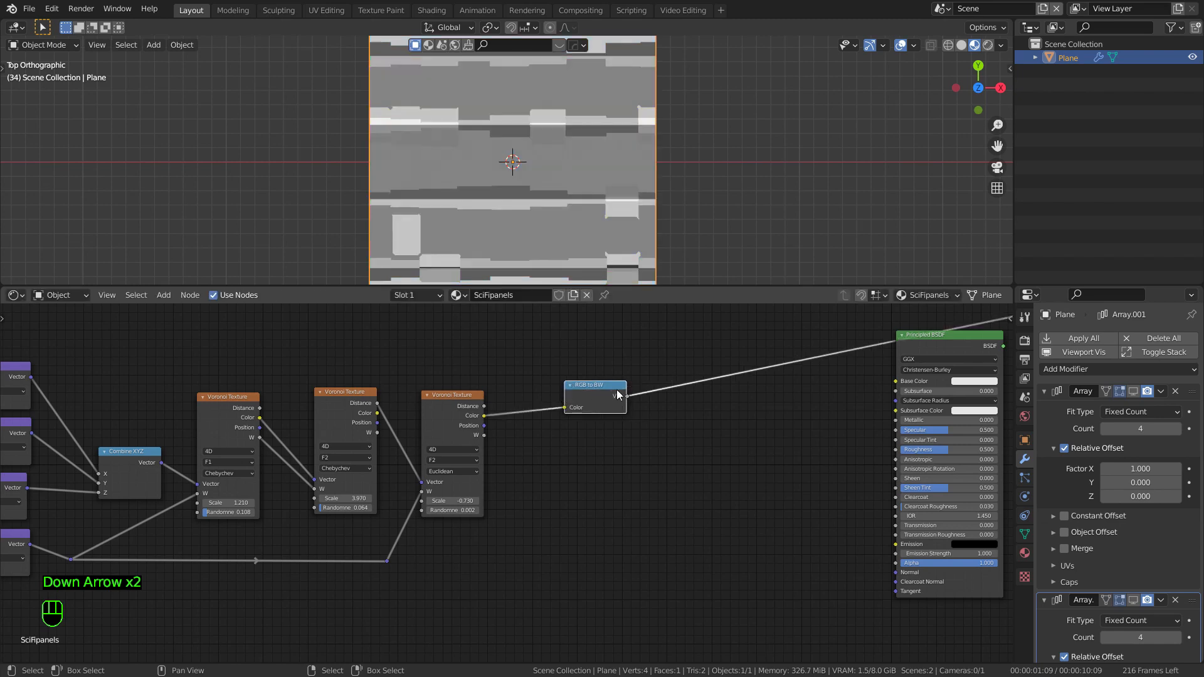
# Step: Connect the RGB to BW output to the Principled BSDF's Base Color, preview the shader, and space the shader and output nodes farther away
pyautogui.scroll(-3, 815, 381)
pyautogui.moveTo(878, 361); pyautogui.dragTo(868, 397)
pyautogui.scroll(1, 605, 404)
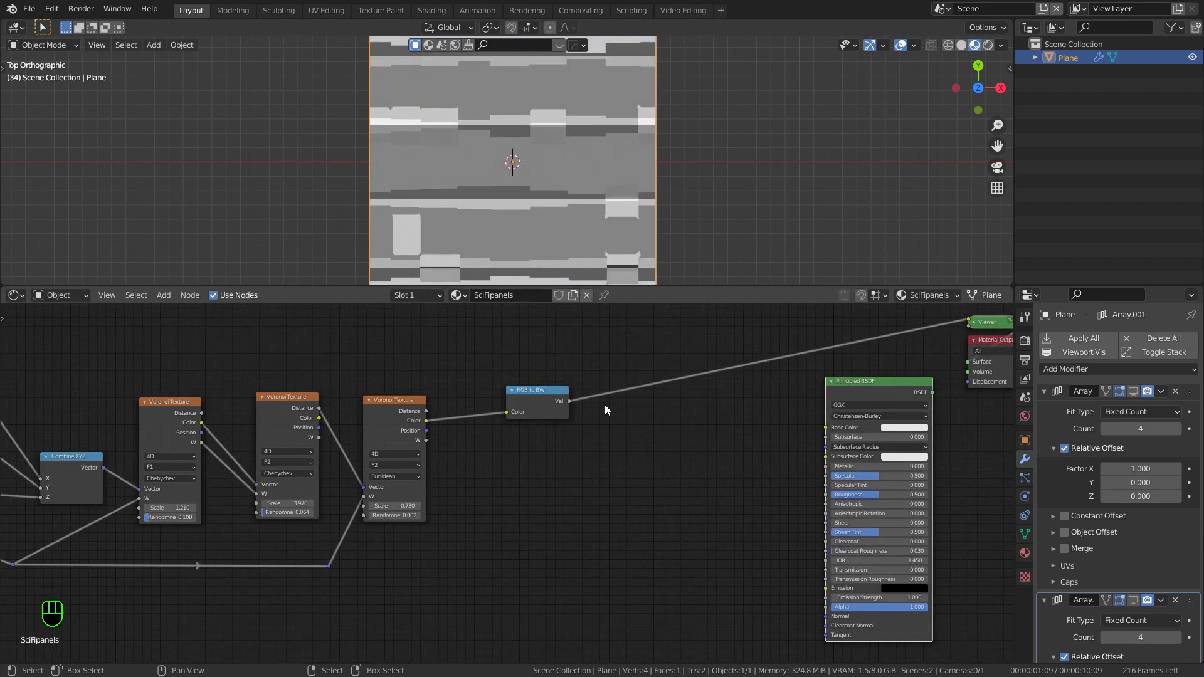
pyautogui.moveTo(568, 402); pyautogui.dragTo(829, 429)
pyautogui.keyDown('ctrl'); pyautogui.keyDown('shift'); pyautogui.click(841, 443); pyautogui.keyUp('shift'); pyautogui.keyUp('ctrl')
pyautogui.scroll(-6, 670, 445)
pyautogui.moveTo(670, 446); pyautogui.dragTo(455, 423, button='middle')
pyautogui.click(457, 423)
pyautogui.moveTo(668, 364); pyautogui.dragTo(705, 382)
pyautogui.scroll(1, 696, 395)
pyautogui.keyDown('shift'); pyautogui.moveTo(568, 363); pyautogui.dragTo(813, 348); pyautogui.keyUp('shift')
# Step: Add a Bump node, with the RGB to BW output feeding Height and its Normal output feeding the Principled BSDF's Normal
pyautogui.moveTo(442, 389); pyautogui.dragTo(650, 405, button='middle')
pyautogui.hotkey('shift', 'a')
pyautogui.click(611, 427)
pyautogui.write('bump')
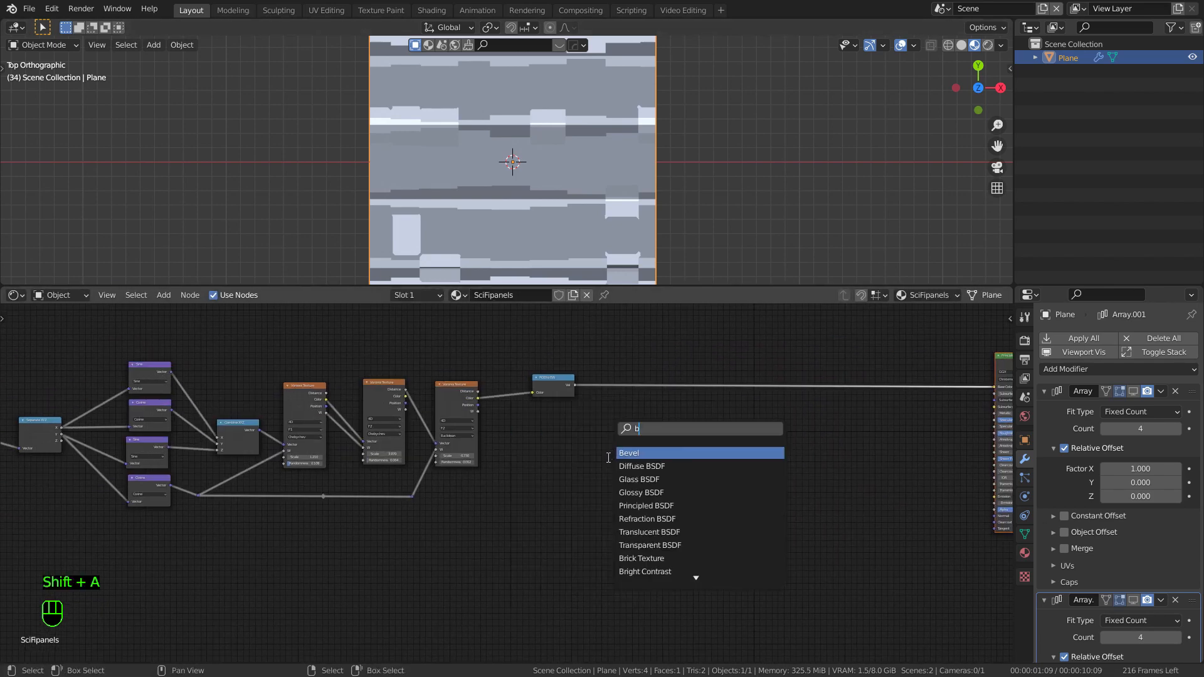
pyautogui.press('Return')
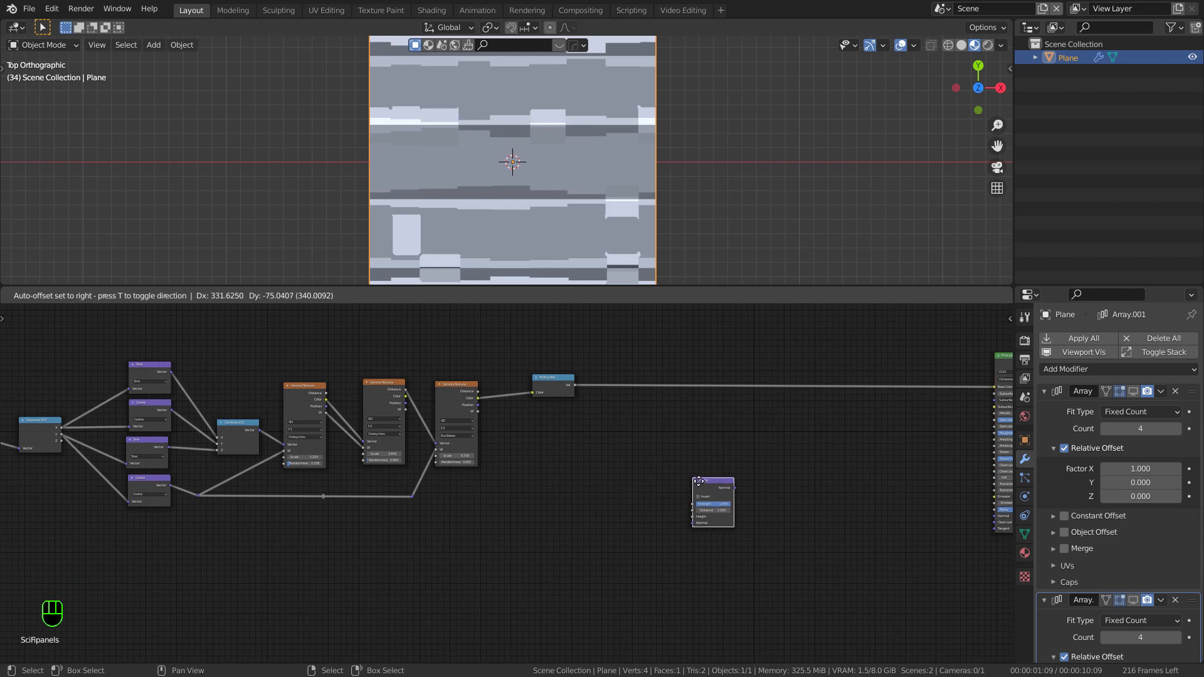
pyautogui.click(741, 479)
pyautogui.scroll(2, 601, 408)
pyautogui.moveTo(600, 405); pyautogui.dragTo(501, 359, button='middle')
pyautogui.moveTo(472, 337); pyautogui.dragTo(659, 485)
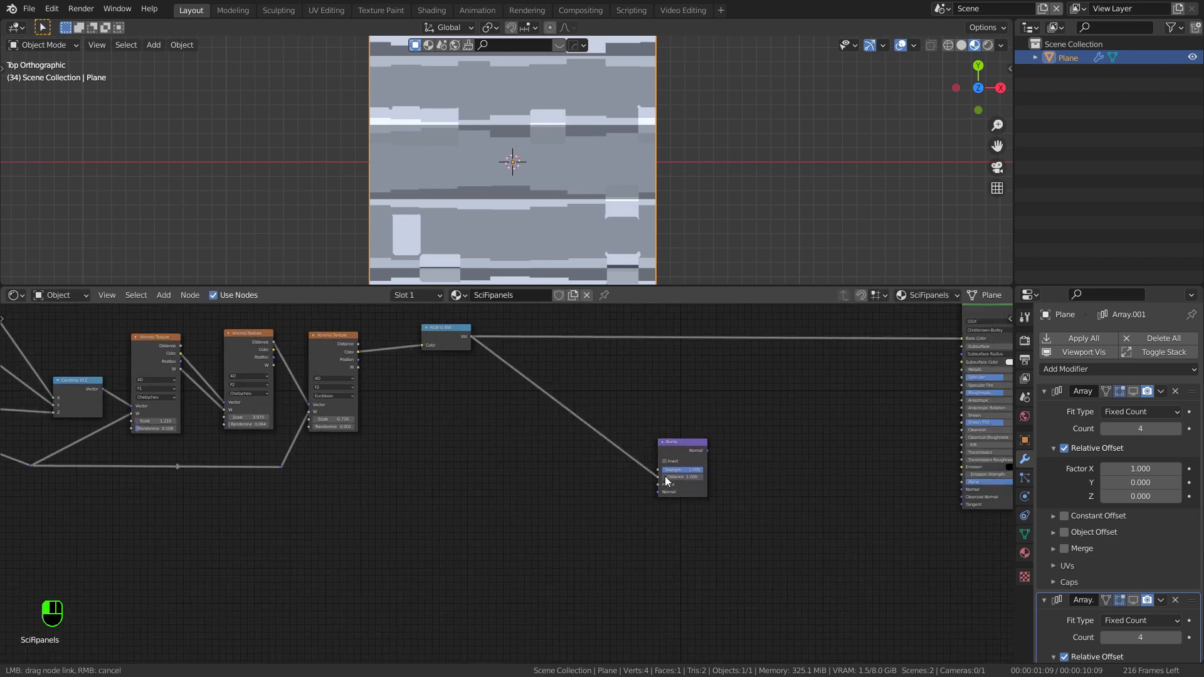
pyautogui.moveTo(707, 450); pyautogui.dragTo(960, 489)
# Step: Insert a Map Range node on the link between the RGB to BW and Bump nodes
pyautogui.moveTo(481, 379); pyautogui.dragTo(570, 417, button='middle')
pyautogui.hotkey('shift', 'a')
pyautogui.write('map rang')
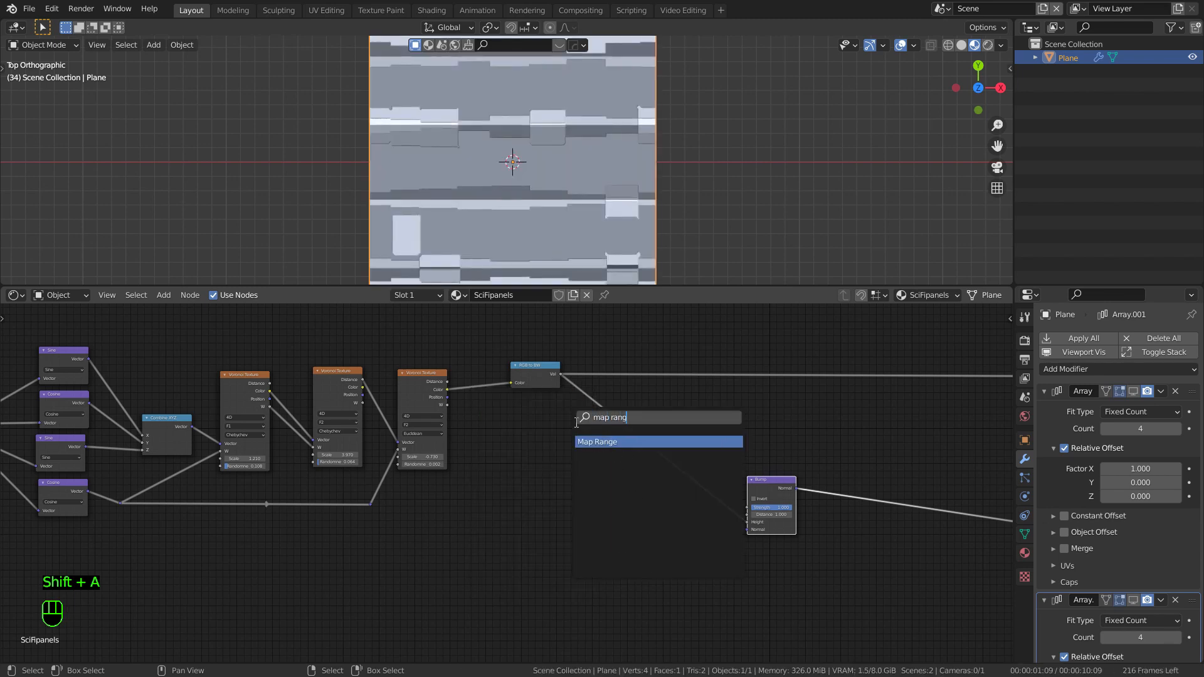
pyautogui.press('Return')
pyautogui.click(658, 449)
pyautogui.scroll(2, 663, 509)
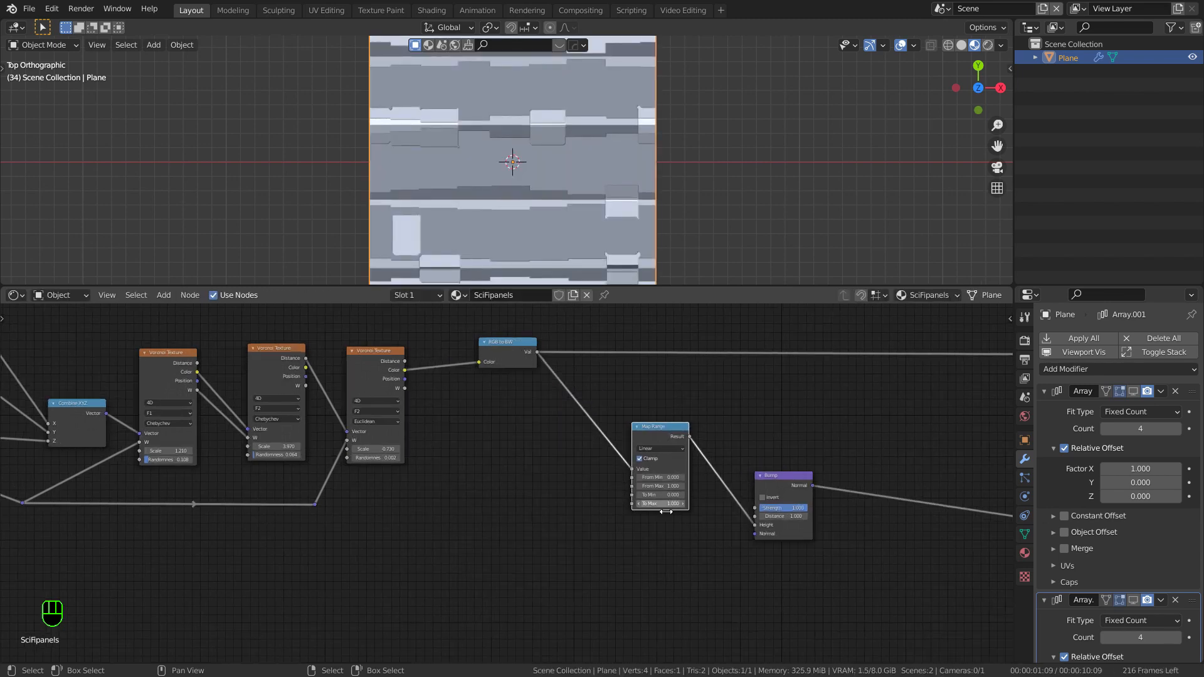
# Step: Preview the Map Range node, set its To Min to 0.36 and To Max to 0.72, and return the preview to the Principled BSDF
pyautogui.keyDown('ctrl'); pyautogui.keyDown('shift'); pyautogui.click(667, 431); pyautogui.keyUp('shift'); pyautogui.keyUp('ctrl')
pyautogui.doubleClick(681, 495)
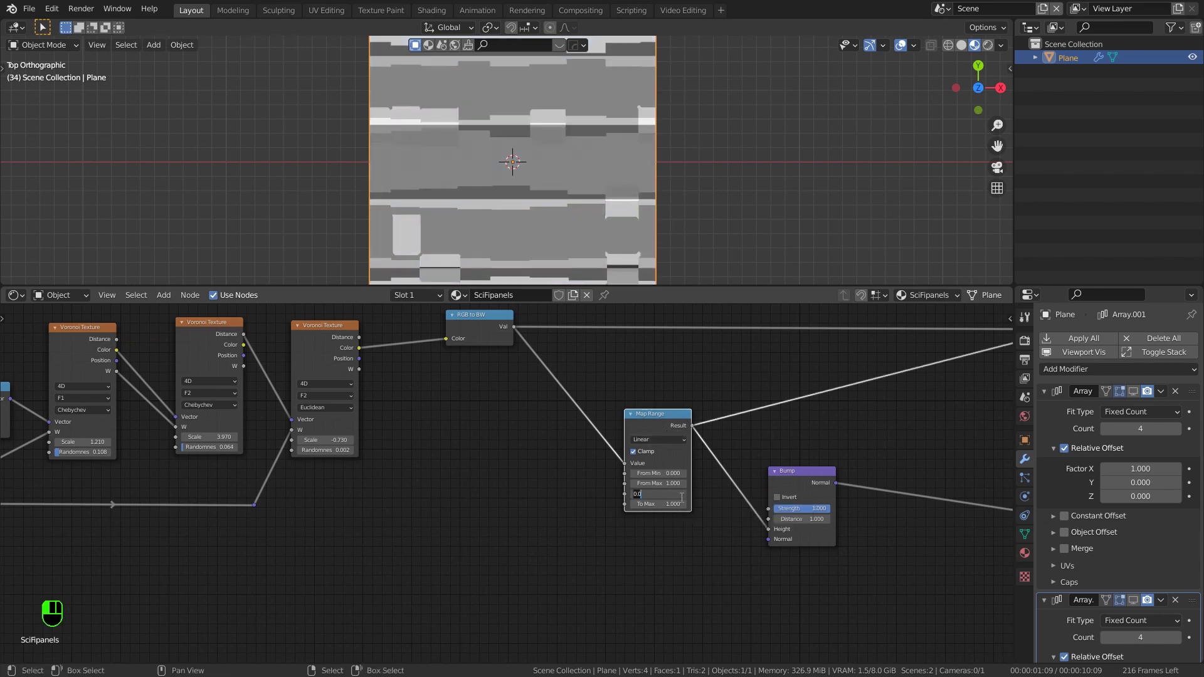
pyautogui.keyDown('shift'); pyautogui.moveTo(680, 495); pyautogui.dragTo(687, 494); pyautogui.keyUp('shift')
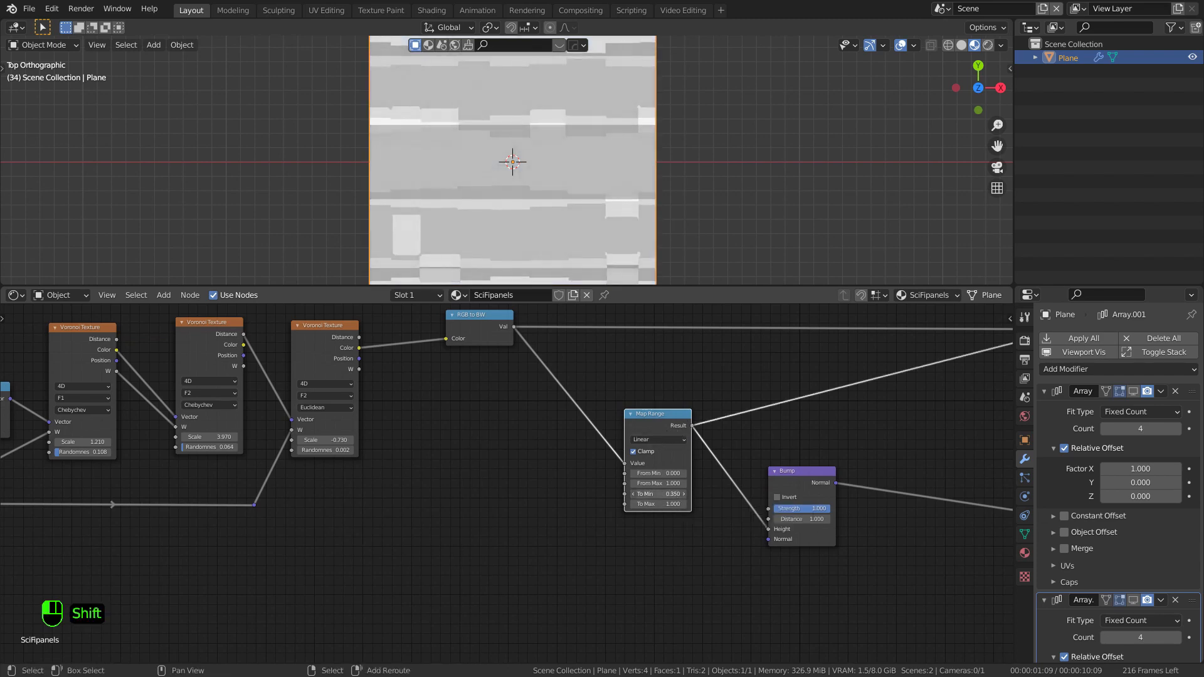
pyautogui.keyDown('shift'); pyautogui.moveTo(681, 506); pyautogui.dragTo(675, 505); pyautogui.keyUp('shift')
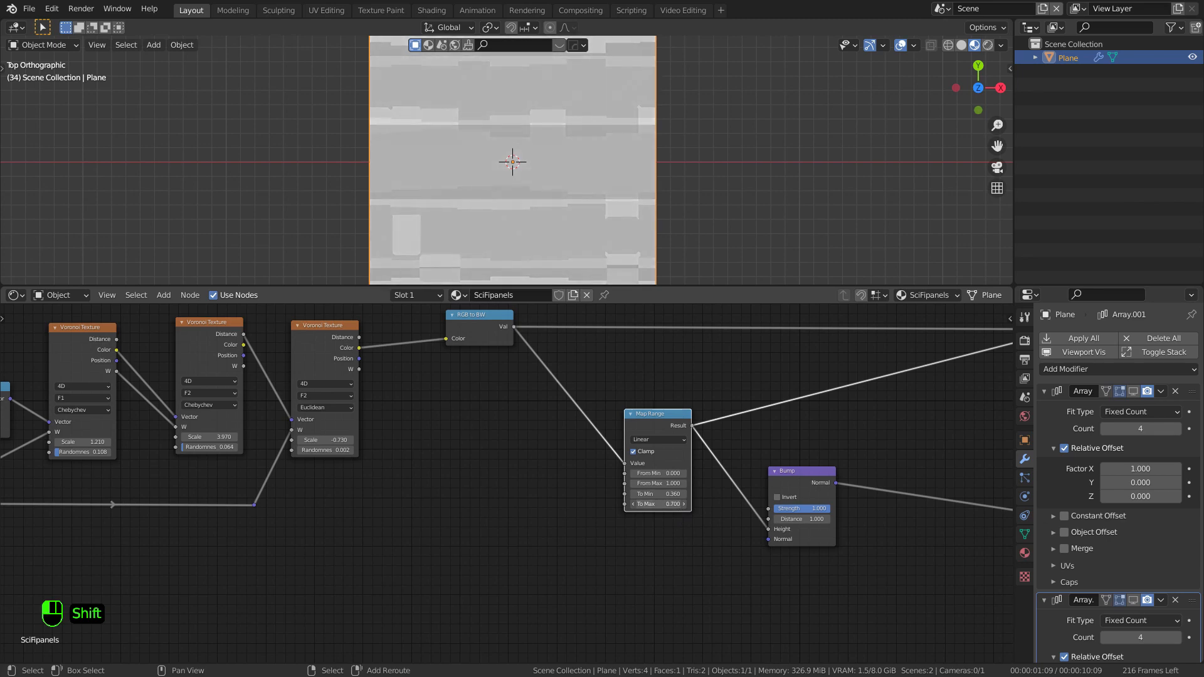
pyautogui.scroll(-3, 583, 517)
pyautogui.moveTo(584, 519); pyautogui.dragTo(442, 585, button='middle')
pyautogui.scroll(-3, 631, 496)
pyautogui.moveTo(631, 494); pyautogui.dragTo(534, 481, button='middle')
pyautogui.keyDown('ctrl'); pyautogui.keyDown('shift'); pyautogui.click(780, 406); pyautogui.keyUp('shift'); pyautogui.keyUp('ctrl')
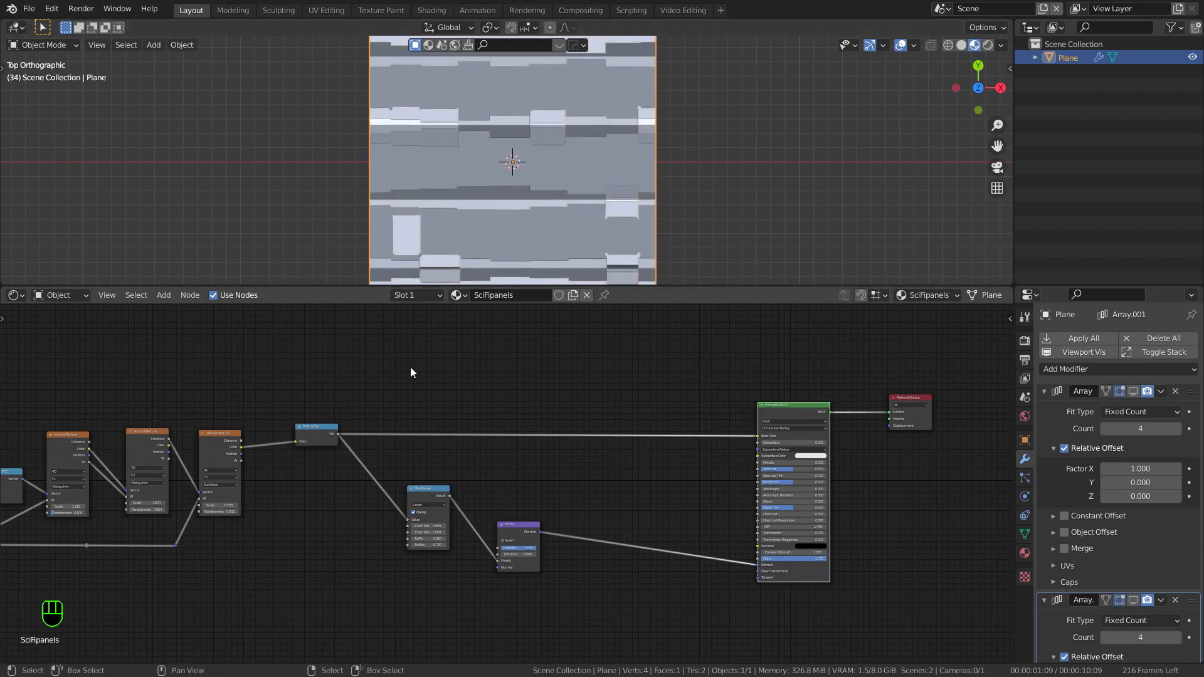
# Step: Move the Map Range and Bump nodes close to the Principled BSDF and route their incoming link through a reroute point below
pyautogui.scroll(3, 457, 421)
pyautogui.moveTo(457, 426); pyautogui.dragTo(574, 413, button='middle')
pyautogui.moveTo(544, 495); pyautogui.dragTo(513, 460, button='middle')
pyautogui.moveTo(513, 460); pyautogui.dragTo(553, 543)
pyautogui.keyDown('shift'); pyautogui.click(615, 498); pyautogui.keyUp('shift')
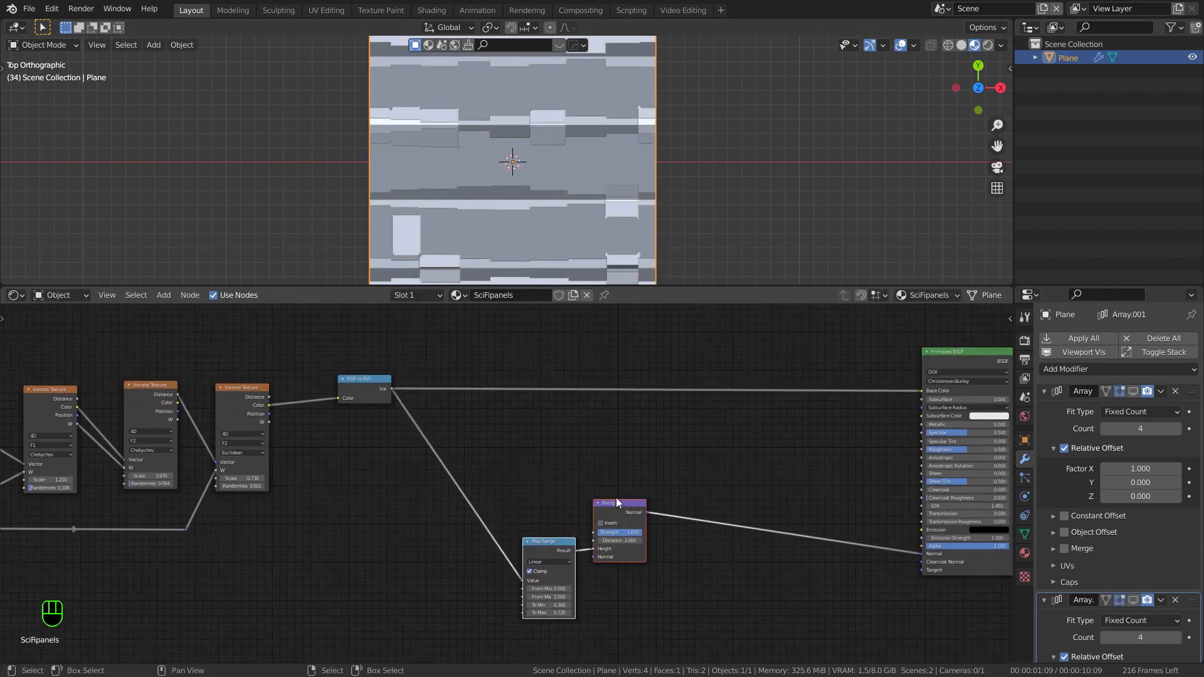
pyautogui.moveTo(616, 498); pyautogui.dragTo(863, 542)
pyautogui.moveTo(643, 588)
pyautogui.keyDown('ctrl'); pyautogui.mouseDown(button='right')
pyautogui.moveTo(642, 491)
pyautogui.moveTo(607, 522)
pyautogui.mouseUp(button='right'); pyautogui.keyUp('ctrl')
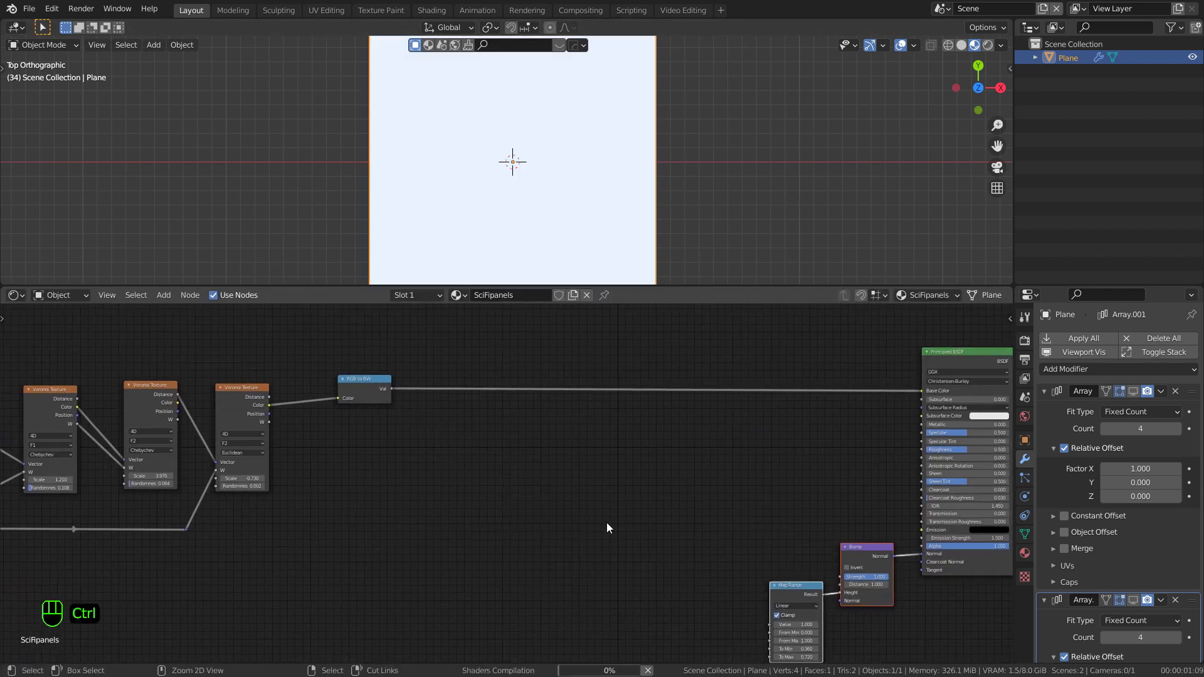
pyautogui.hotkey('ctrl', 'z')
pyautogui.press('g')
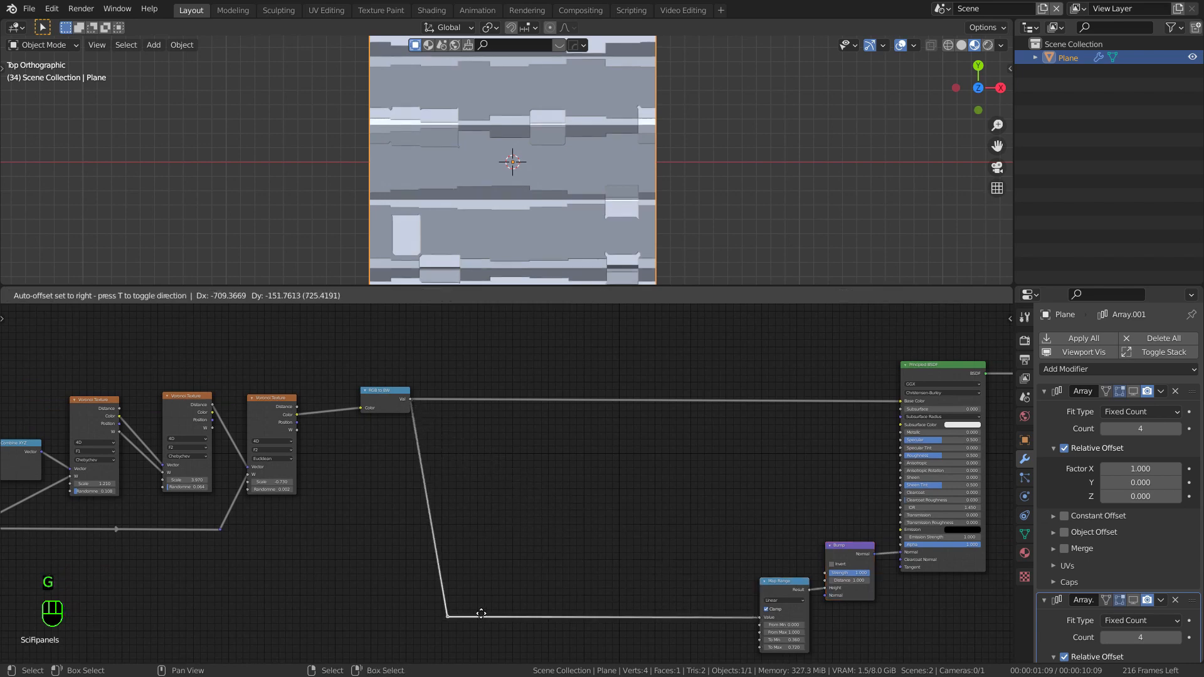
pyautogui.click(445, 620)
pyautogui.press('Home')
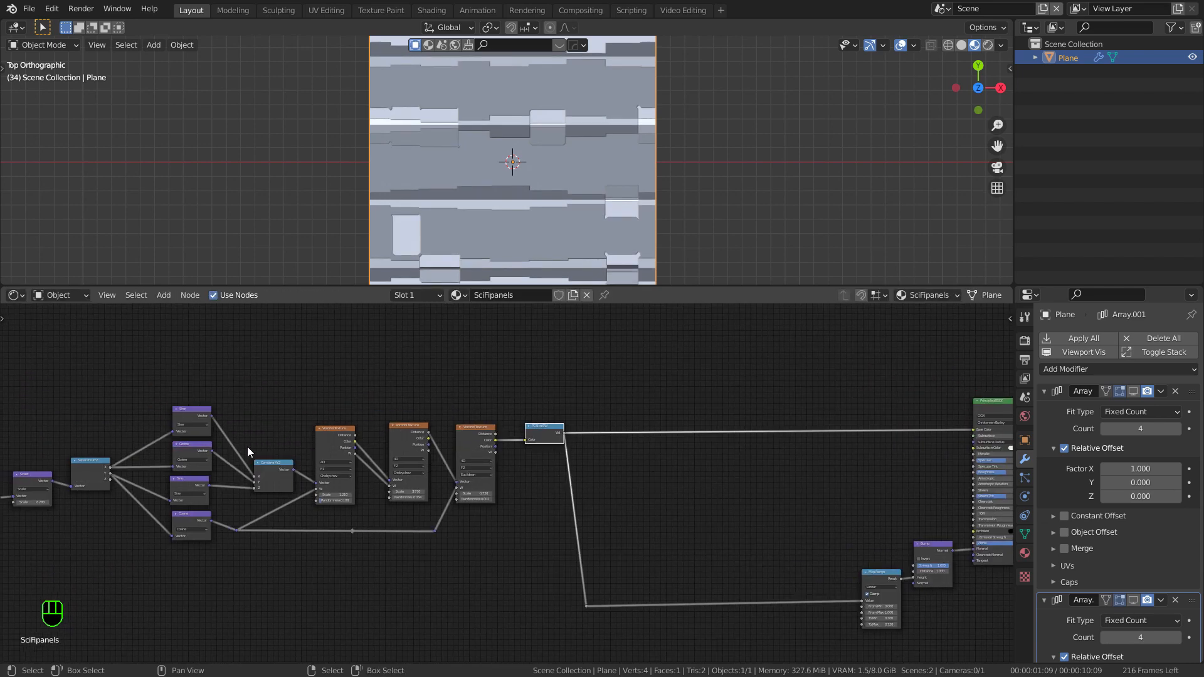
# Step: Place a duplicate of the Map Range node above the Bump node and connect the RGB to BW output to its Value
pyautogui.moveTo(752, 472); pyautogui.dragTo(596, 451, button='middle')
pyautogui.click(723, 555)
pyautogui.hotkey('shift', 'd')
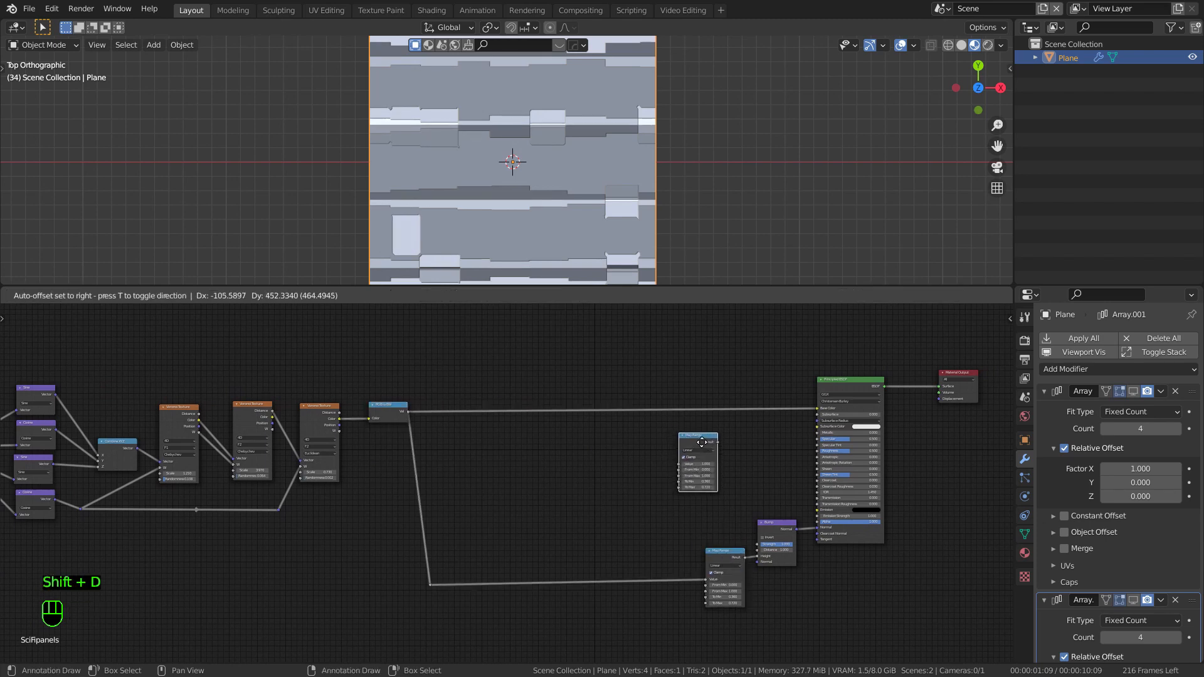
pyautogui.click(700, 442)
pyautogui.scroll(2, 691, 434)
pyautogui.moveTo(307, 408); pyautogui.dragTo(667, 458)
# Step: Set the duplicated Map Range's To Min to 1 and To Max to 0, and connect its Result to the Principled BSDF's Roughness
pyautogui.scroll(1, 667, 458)
pyautogui.doubleClick(690, 482)
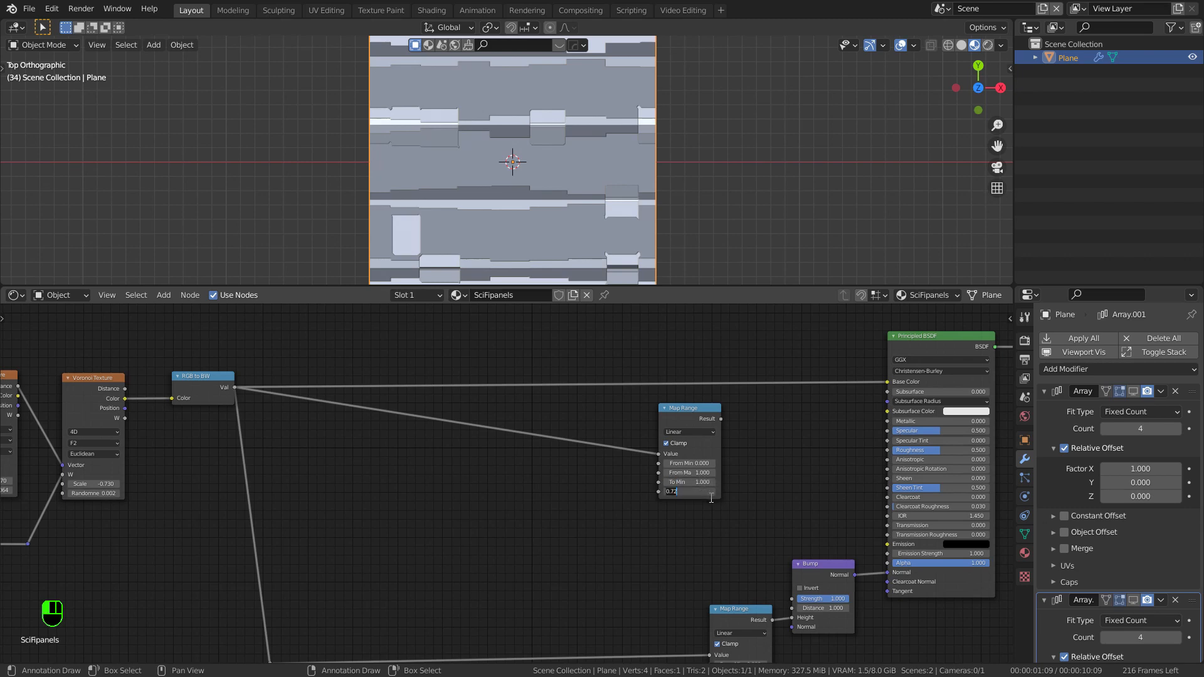
pyautogui.moveTo(719, 421); pyautogui.dragTo(887, 451)
# Step: Set the Principled BSDF's Metallic to 1 and the roughness Map Range's From Max to 0.74 and To Max to 0.37
pyautogui.doubleClick(919, 421)
pyautogui.write('1')
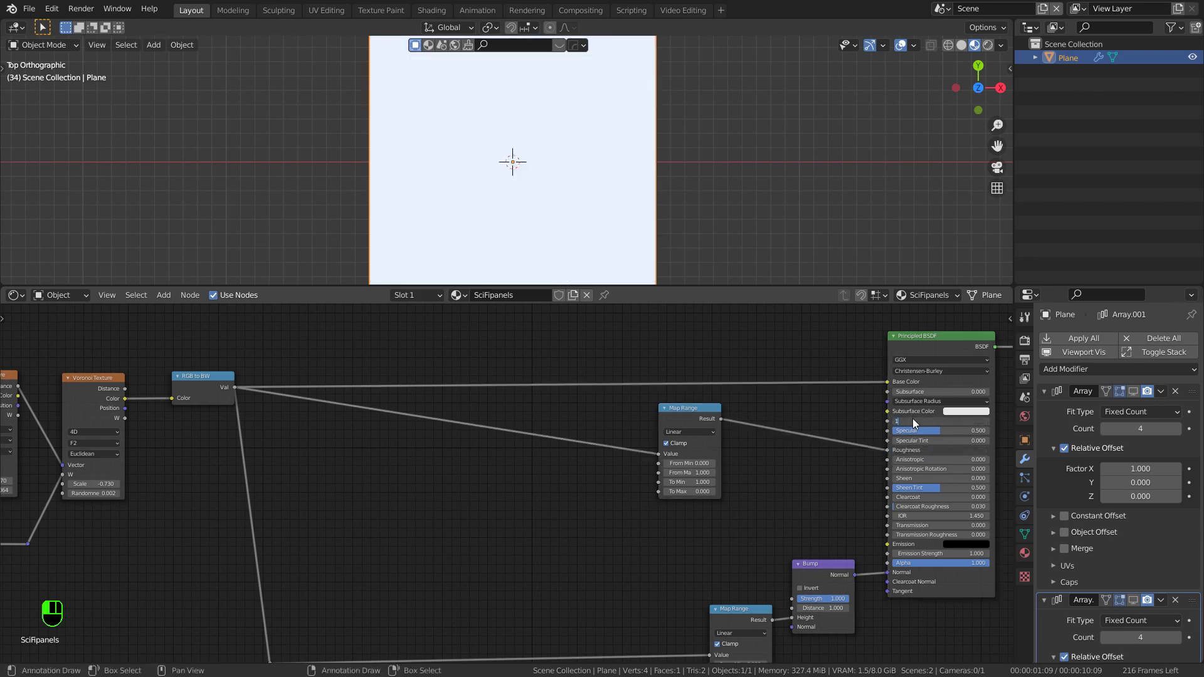
pyautogui.press('Return')
pyautogui.moveTo(597, 281); pyautogui.dragTo(852, 173, button='middle')
pyautogui.keyDown('shift'); pyautogui.moveTo(729, 502); pyautogui.dragTo(696, 482); pyautogui.keyUp('shift')
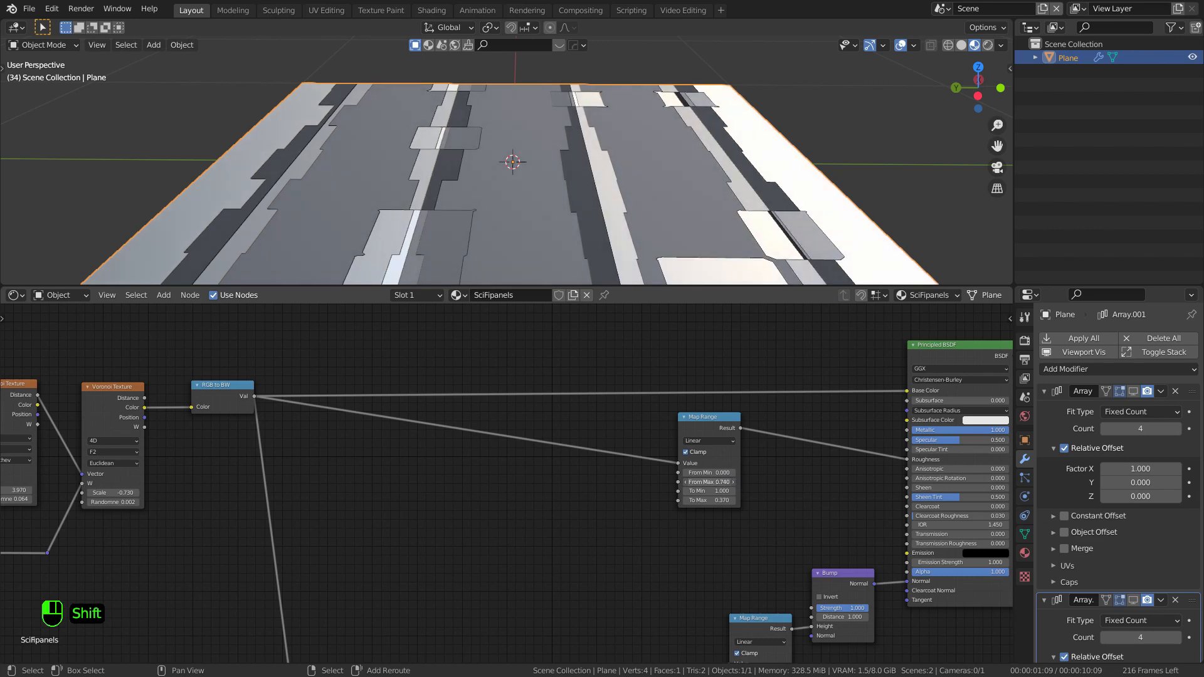
# Step: Examine the metallic panel material on the plane from oblique angles
pyautogui.scroll(-2, 677, 227)
pyautogui.moveTo(678, 227); pyautogui.dragTo(388, 202, button='middle')
pyautogui.scroll(-8, 805, 517)
pyautogui.moveTo(540, 148); pyautogui.dragTo(505, 171, button='middle')
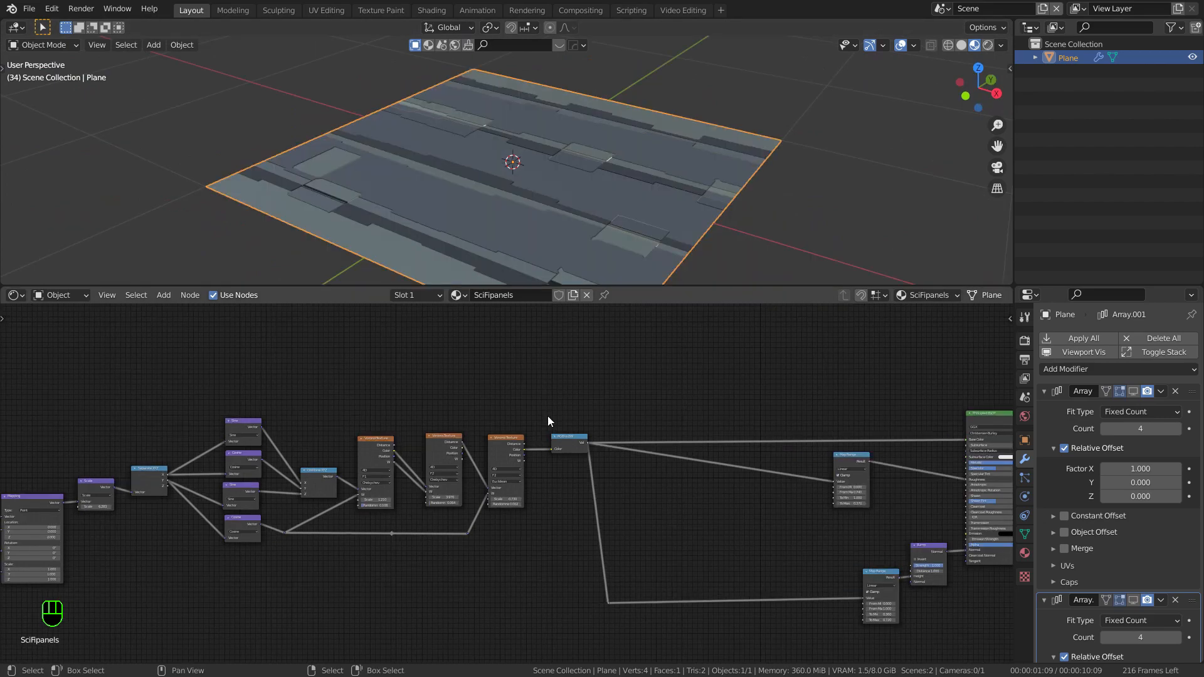
pyautogui.scroll(-2, 564, 420)
pyautogui.moveTo(544, 421); pyautogui.dragTo(311, 425, button='middle')
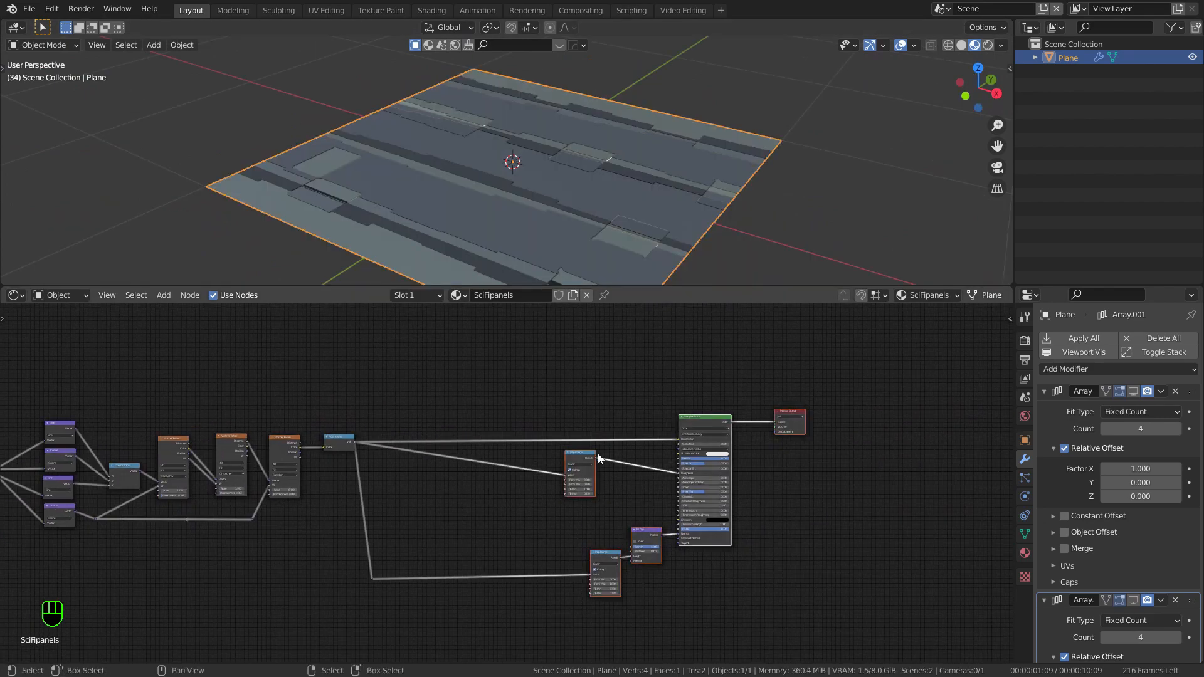
# Step: Move the output-side nodes to make room and insert a ColorRamp between RGB to BW and the Principled BSDF's Base Color
pyautogui.moveTo(579, 466); pyautogui.dragTo(689, 470)
pyautogui.moveTo(491, 410); pyautogui.dragTo(545, 409, button='middle')
pyautogui.hotkey('shift', 'a')
pyautogui.click(520, 383)
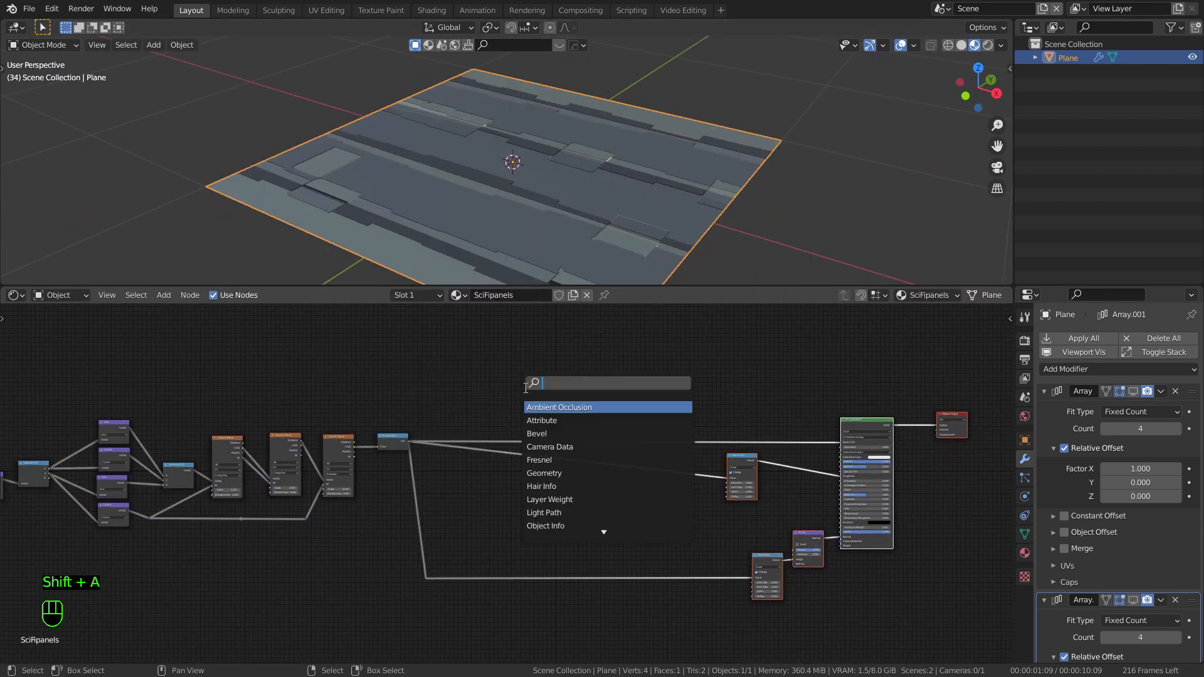
pyautogui.write('ramp')
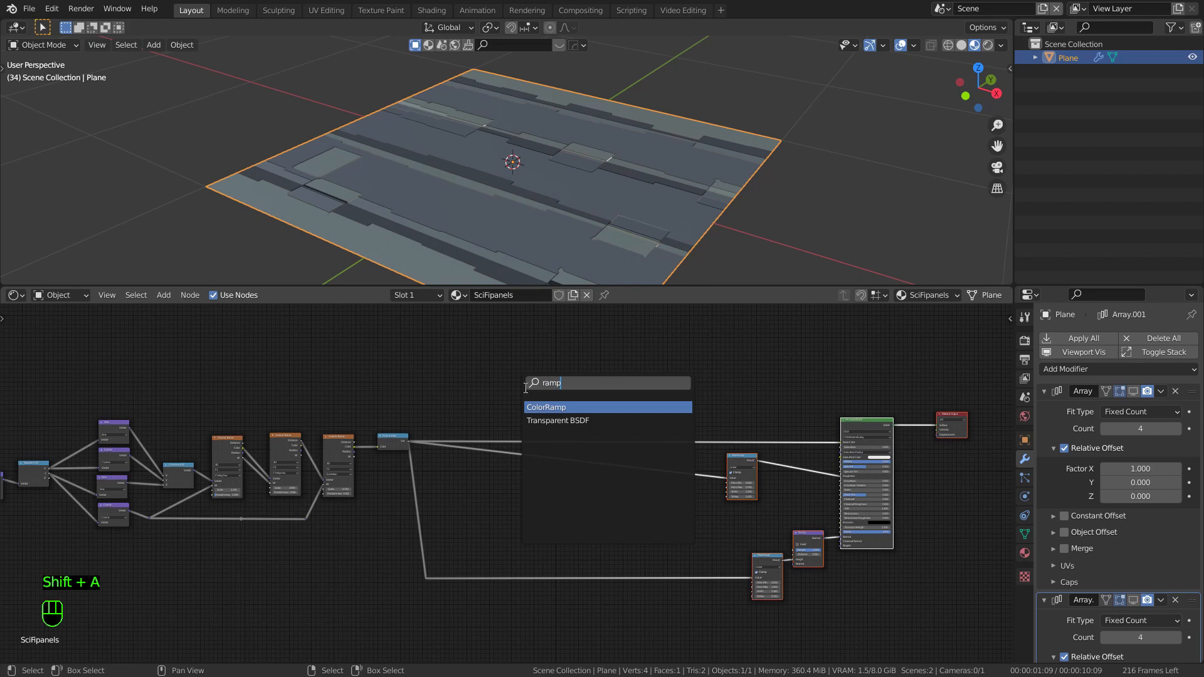
pyautogui.press('Return')
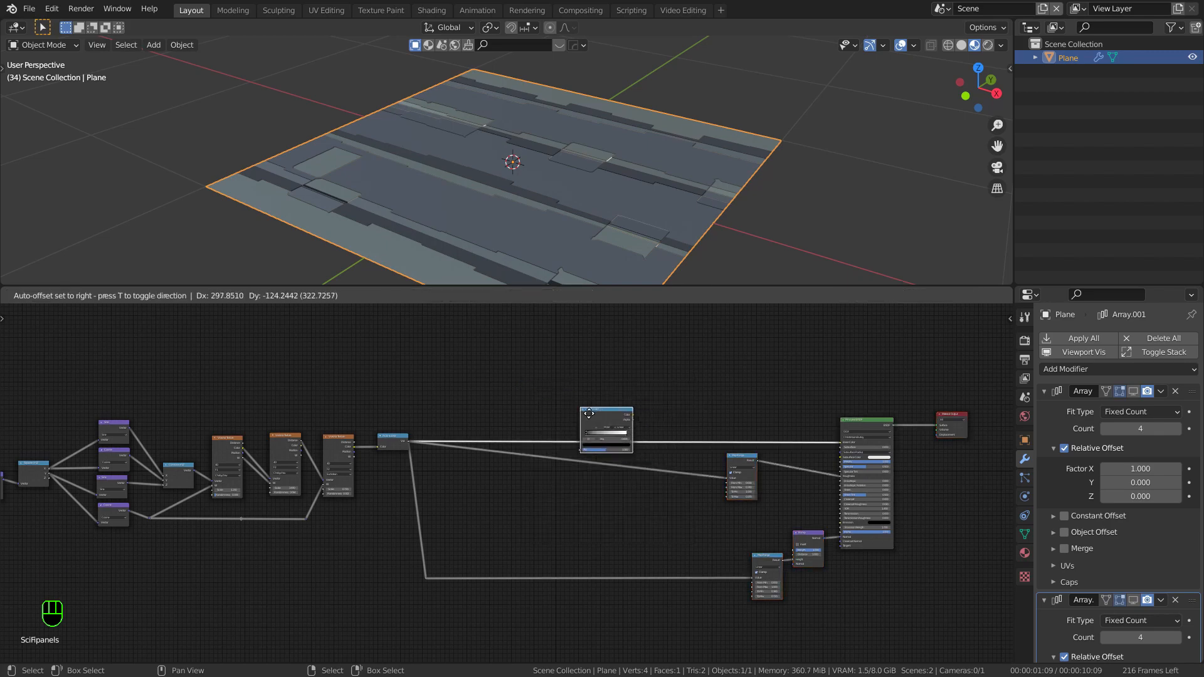
pyautogui.click(642, 421)
pyautogui.scroll(2, 654, 432)
pyautogui.moveTo(654, 432); pyautogui.dragTo(668, 430)
pyautogui.scroll(1, 684, 409)
pyautogui.moveTo(685, 409); pyautogui.dragTo(506, 407, button='middle')
pyautogui.scroll(-2, 518, 385)
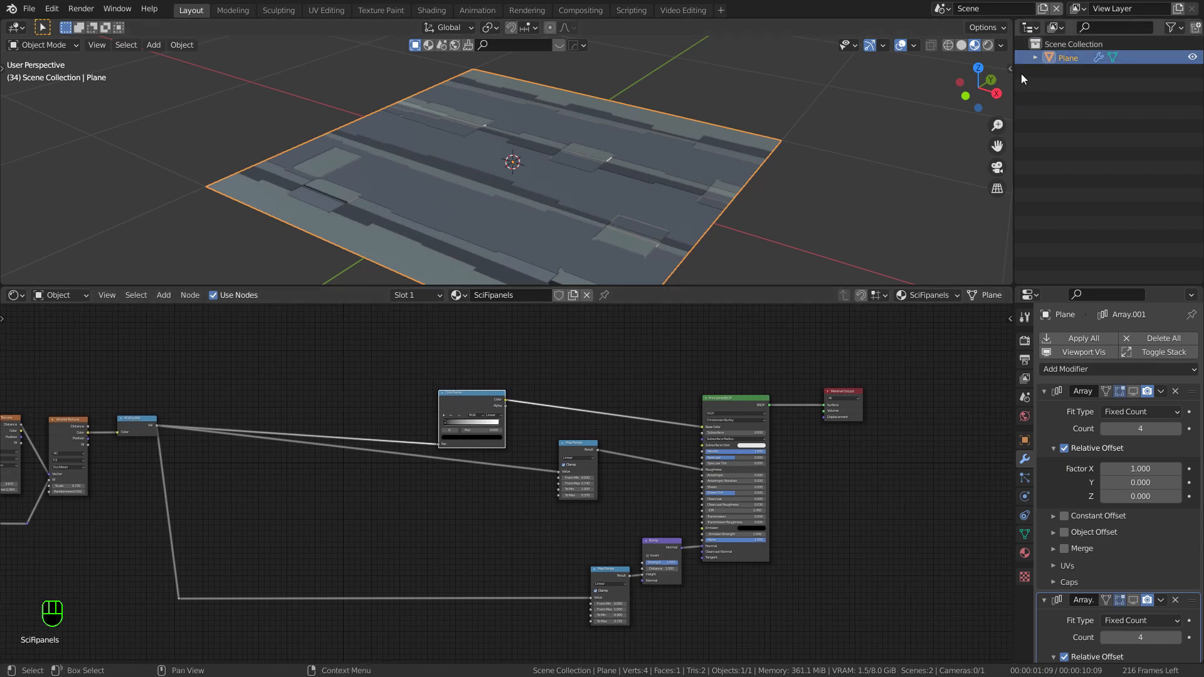
# Step: Split the 3D viewport and display the Blade Runner palette image, tumblr_osv5a6ODKt1smucilo3_540.png, in an Image Editor beside it
pyautogui.moveTo(1011, 282); pyautogui.dragTo(837, 266)
pyautogui.moveTo(1014, 257); pyautogui.dragTo(1184, 257)
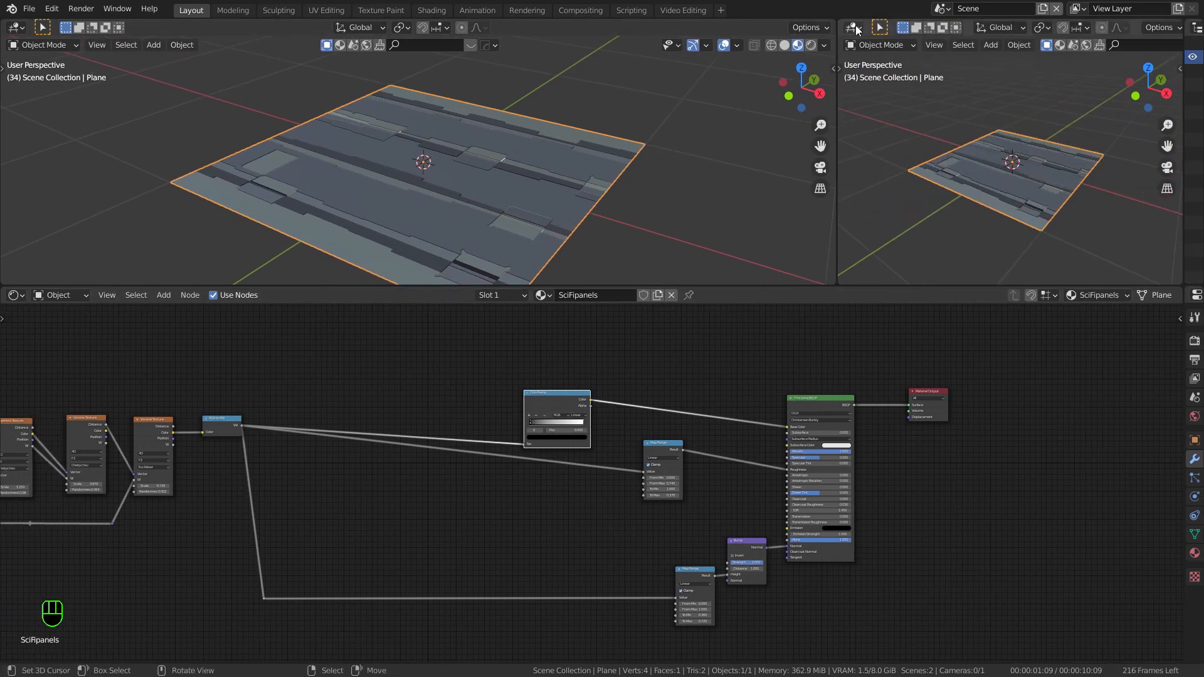
pyautogui.click(852, 28)
pyautogui.click(401, 94)
pyautogui.click(956, 28)
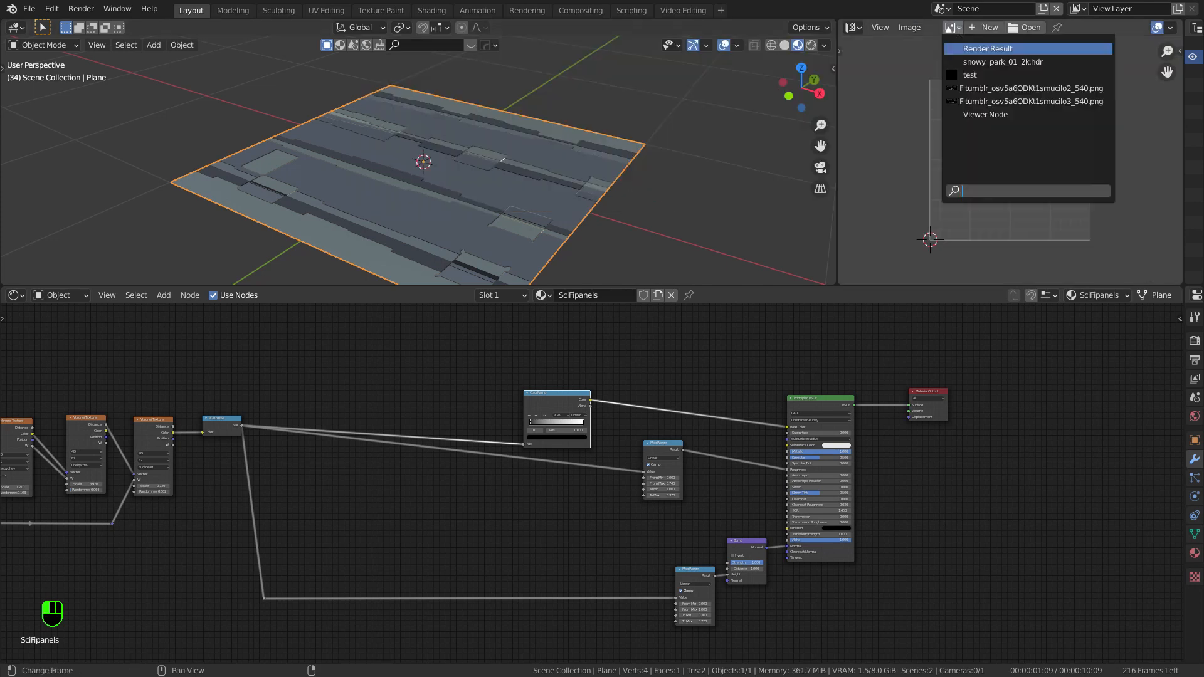
pyautogui.click(989, 102)
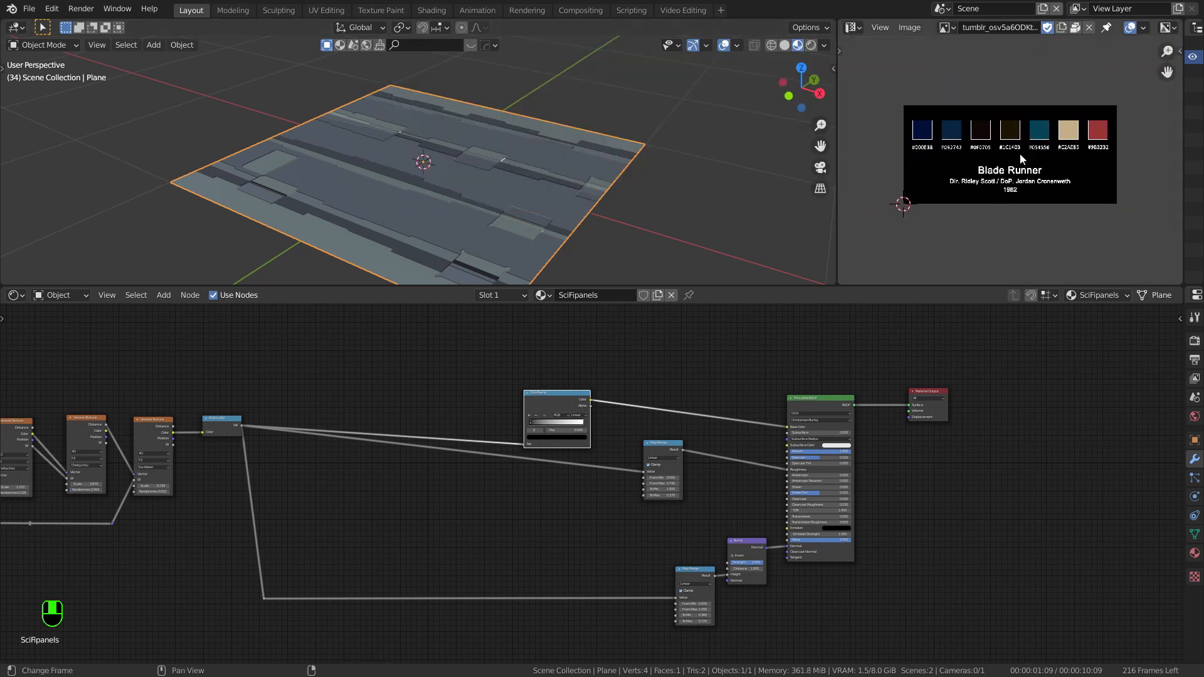
pyautogui.scroll(1, 1020, 156)
pyautogui.moveTo(1019, 155); pyautogui.dragTo(1031, 159, button='middle')
pyautogui.scroll(-1, 1032, 158)
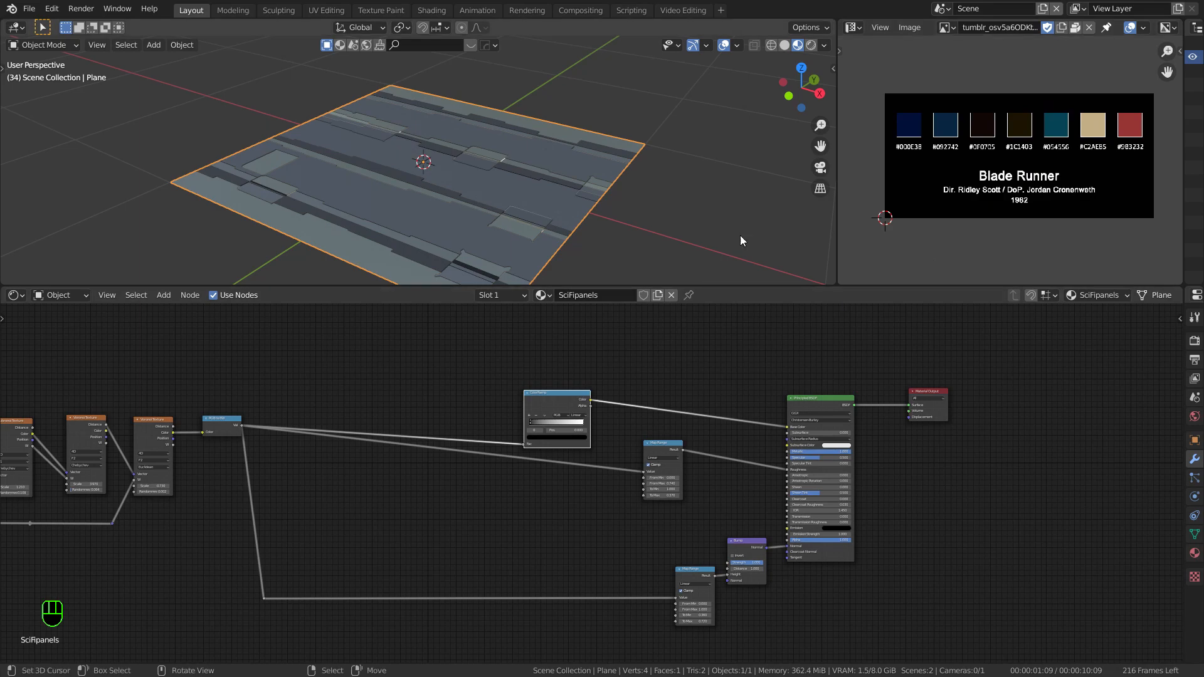
# Step: Build the ColorRamp gradient from seven stops coloured with the Blade Runner palette's navy, near-black, red, tan and teal swatches
pyautogui.moveTo(894, 430); pyautogui.dragTo(938, 427, button='middle')
pyautogui.scroll(4, 662, 460)
pyautogui.moveTo(664, 439); pyautogui.dragTo(640, 446, button='middle')
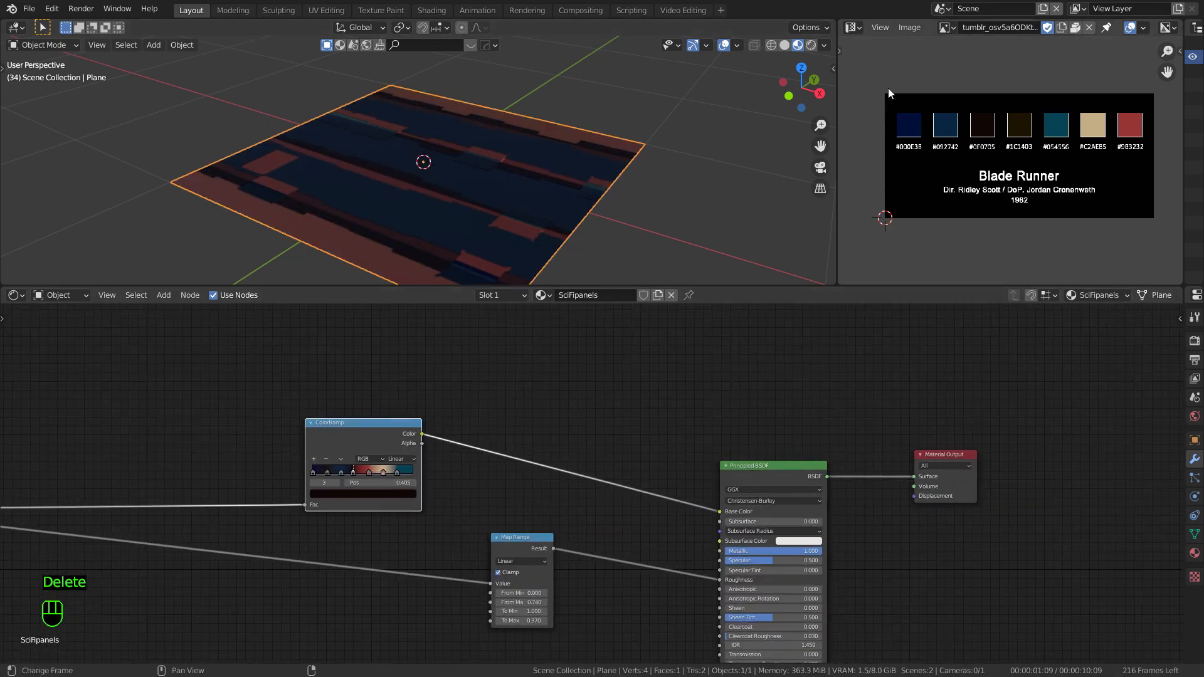
# Step: Insert a Hue Saturation Value node between the ColorRamp's Color output and the Principled BSDF's Base Color
pyautogui.moveTo(437, 459); pyautogui.dragTo(493, 443, button='middle')
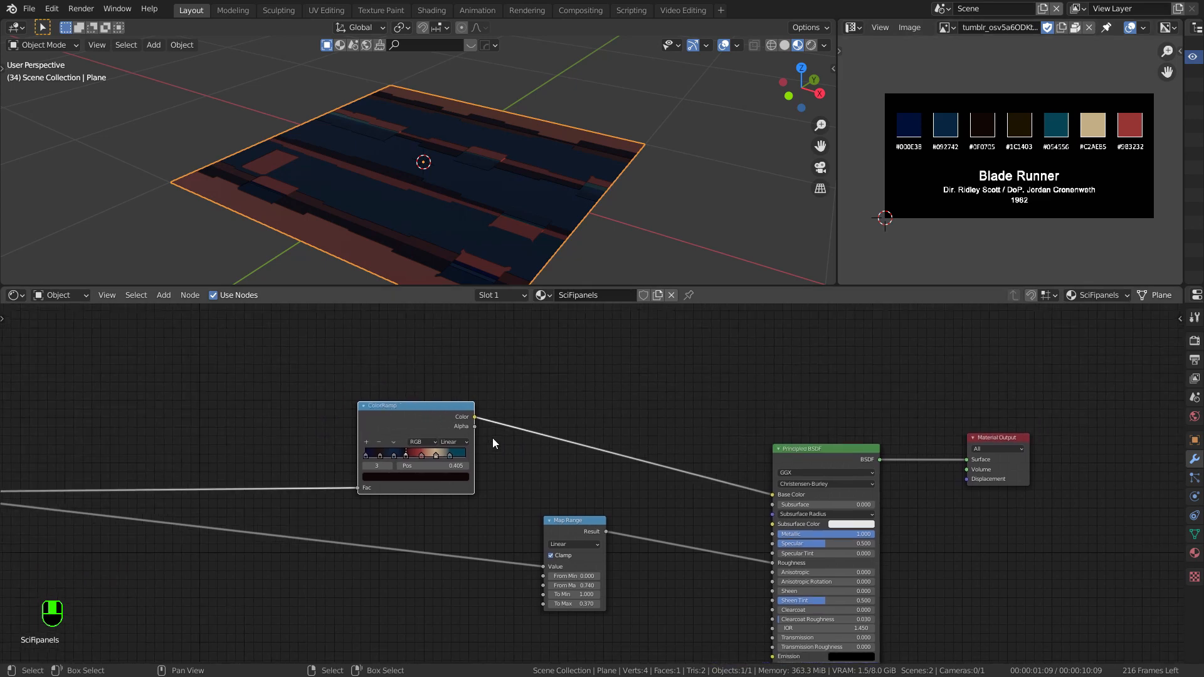
pyautogui.hotkey('shift', 'a')
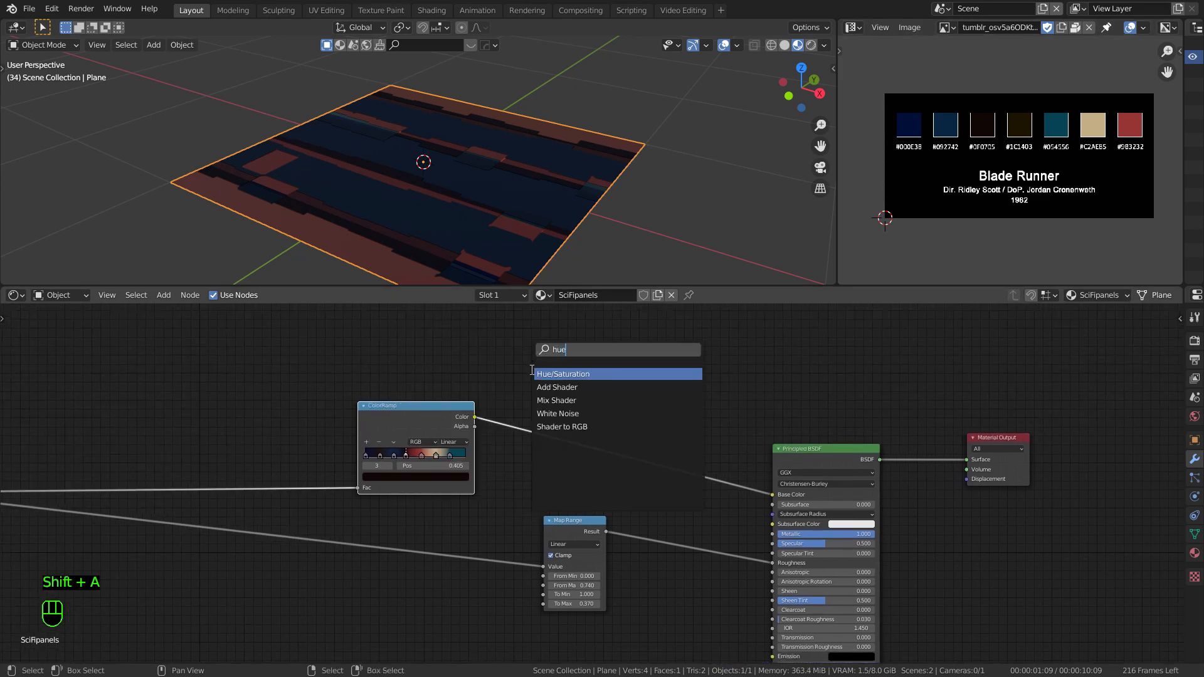
pyautogui.press('Return')
pyautogui.click(567, 360)
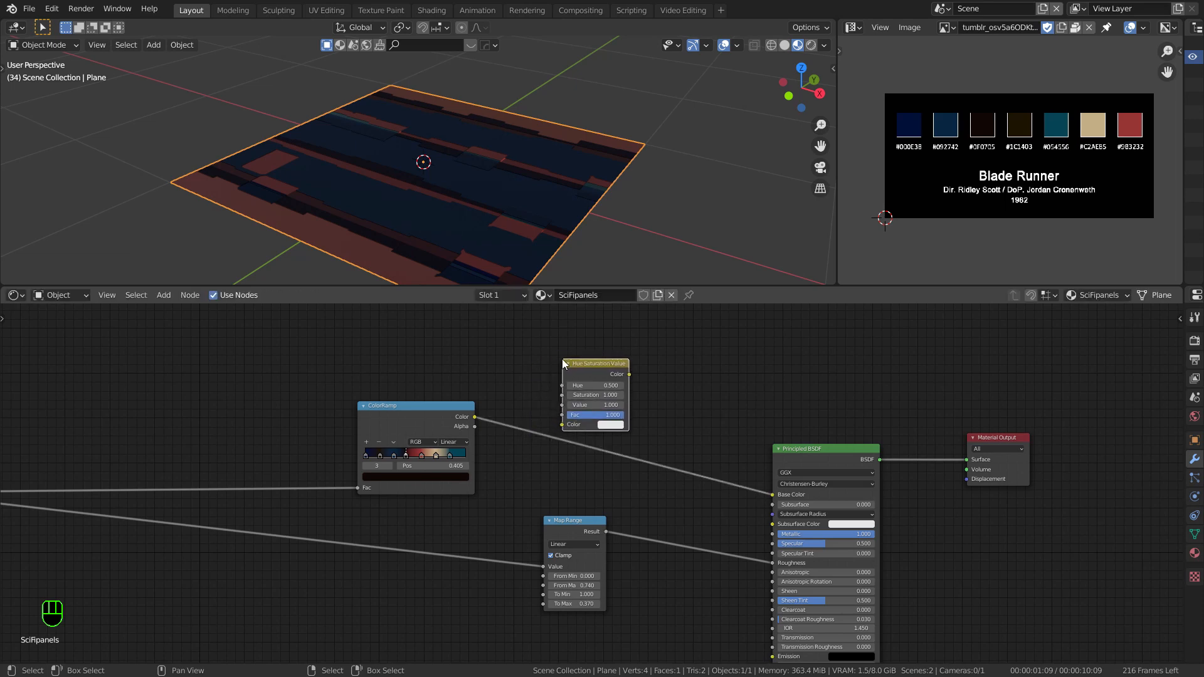
pyautogui.moveTo(533, 393); pyautogui.dragTo(479, 392)
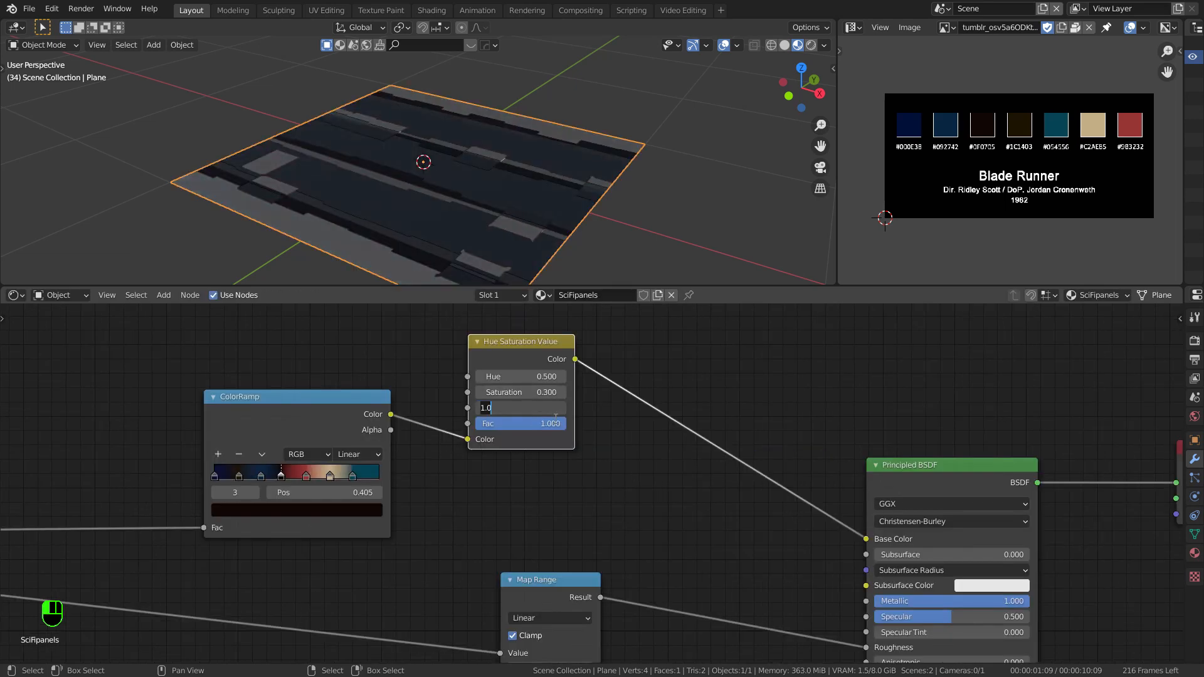
# Step: Set the Hue Saturation Value node's Hue to 1, Saturation to 0.3 and Value to 3
pyautogui.write('3')
pyautogui.press('Return')
pyautogui.moveTo(663, 186); pyautogui.dragTo(625, 187, button='middle')
pyautogui.keyDown('shift'); pyautogui.moveTo(550, 378); pyautogui.dragTo(610, 377); pyautogui.keyUp('shift')
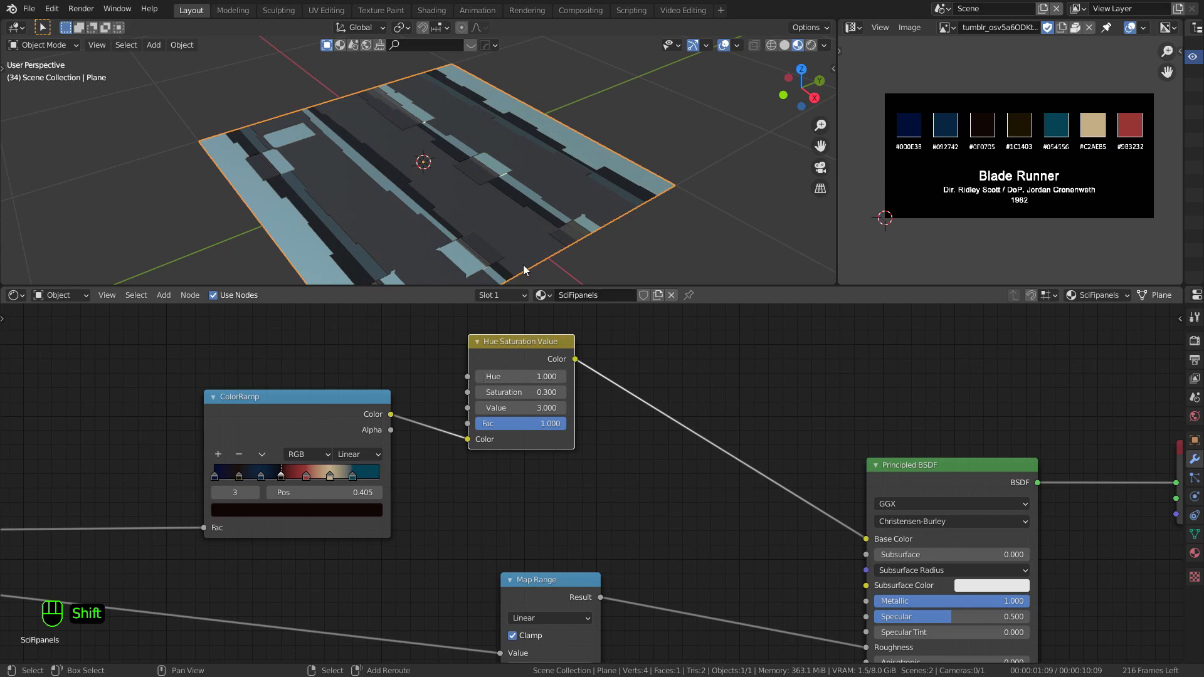
pyautogui.moveTo(561, 180); pyautogui.dragTo(654, 198, button='middle')
pyautogui.scroll(-10, 552, 396)
pyautogui.moveTo(445, 411); pyautogui.dragTo(837, 387, button='middle')
pyautogui.click(818, 389)
pyautogui.scroll(4, 922, 380)
pyautogui.keyDown('shift'); pyautogui.moveTo(928, 374); pyautogui.dragTo(978, 375); pyautogui.keyUp('shift')
pyautogui.rightClick(929, 374)
# Step: Add a Wave Texture node above the RGB to BW node
pyautogui.scroll(-3, 804, 407)
pyautogui.scroll(1, 694, 441)
pyautogui.moveTo(506, 426)
pyautogui.mouseDown(button='middle')
pyautogui.moveTo(694, 442)
pyautogui.moveTo(487, 435)
pyautogui.mouseUp(button='middle')
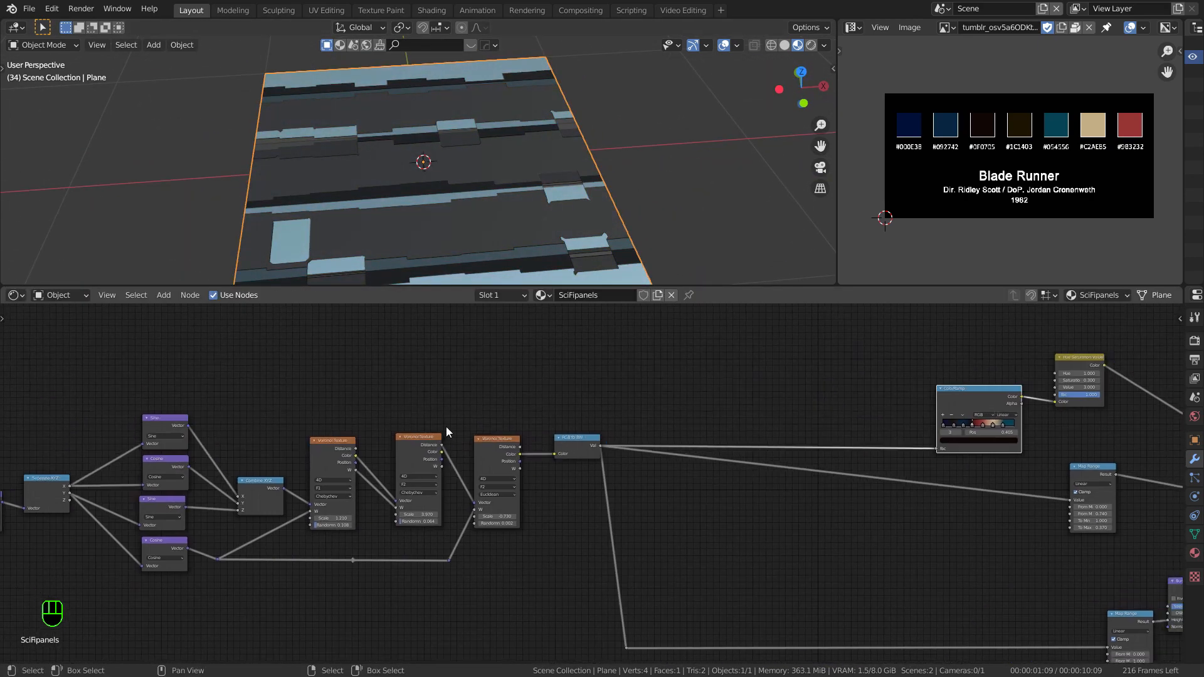
pyautogui.moveTo(578, 395)
pyautogui.mouseDown(button='middle')
pyautogui.moveTo(558, 374)
pyautogui.moveTo(529, 376)
pyautogui.moveTo(562, 391)
pyautogui.mouseUp(button='middle')
pyautogui.scroll(-1, 534, 373)
pyautogui.moveTo(433, 436); pyautogui.dragTo(471, 465, button='middle')
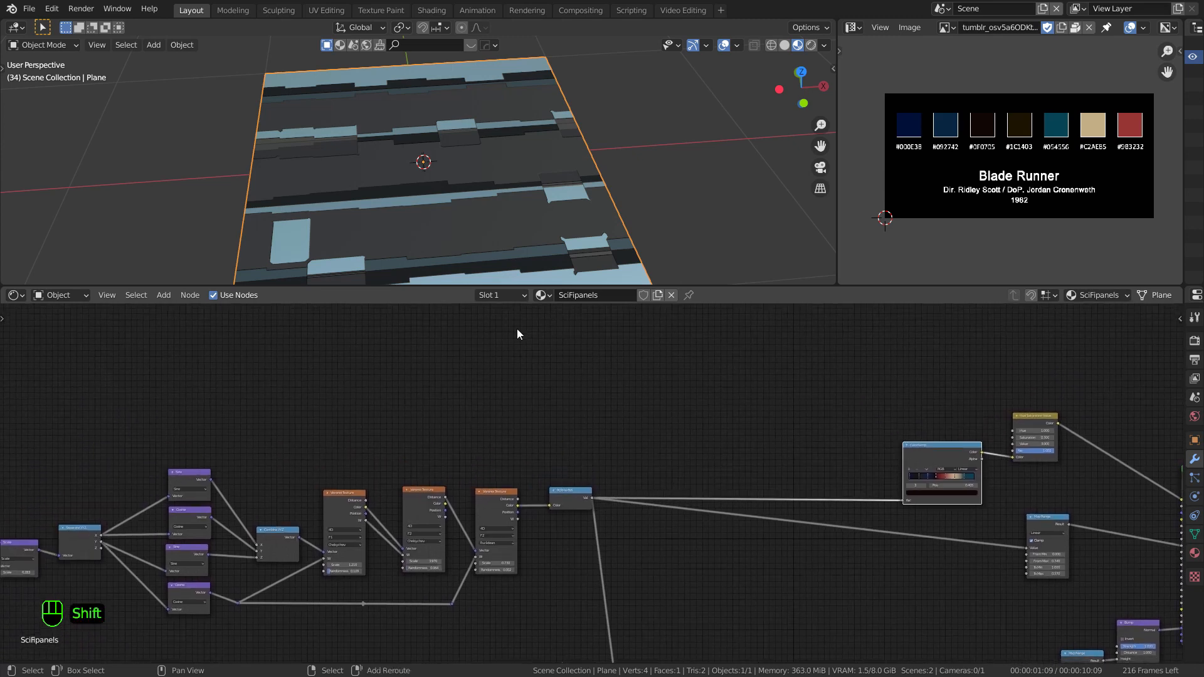
pyautogui.hotkey('shift', 'a')
pyautogui.click(516, 332)
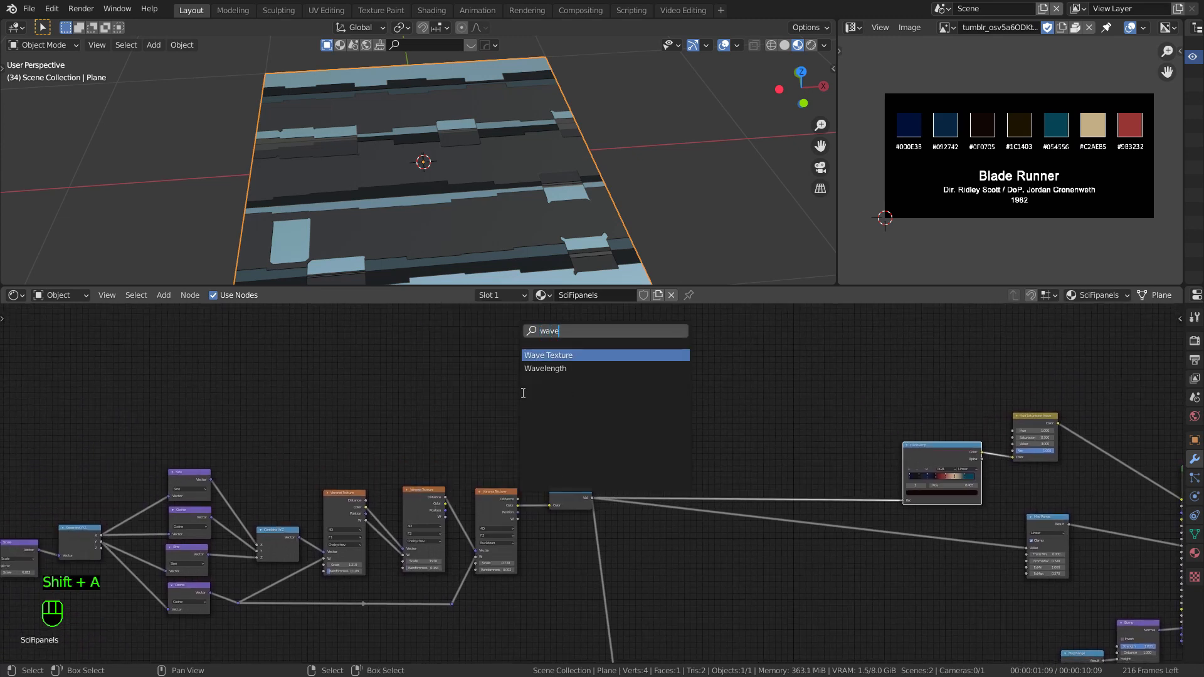
pyautogui.write('wave')
pyautogui.press('Return')
pyautogui.click(605, 401)
# Step: Preview the Wave Texture's Color output on the plane
pyautogui.scroll(2, 609, 405)
pyautogui.moveTo(660, 418); pyautogui.dragTo(720, 407, button='middle')
pyautogui.scroll(5, 733, 428)
pyautogui.scroll(-5, 733, 427)
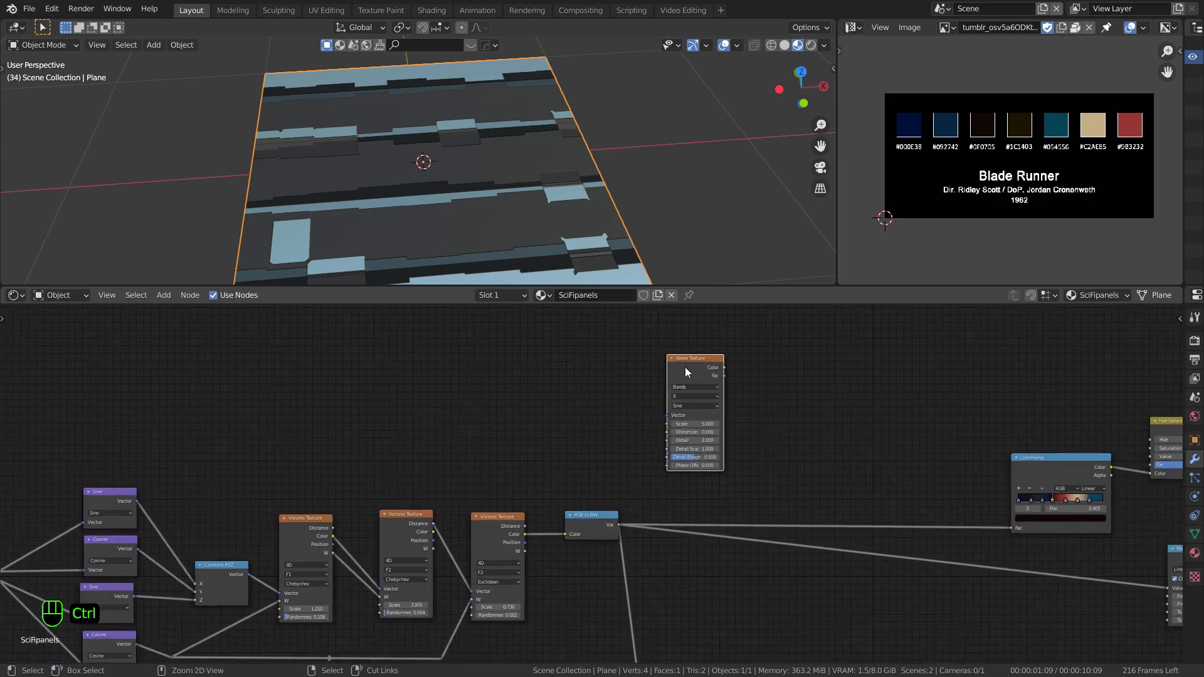
pyautogui.keyDown('ctrl'); pyautogui.keyDown('shift'); pyautogui.click(684, 364); pyautogui.keyUp('shift'); pyautogui.keyUp('ctrl')
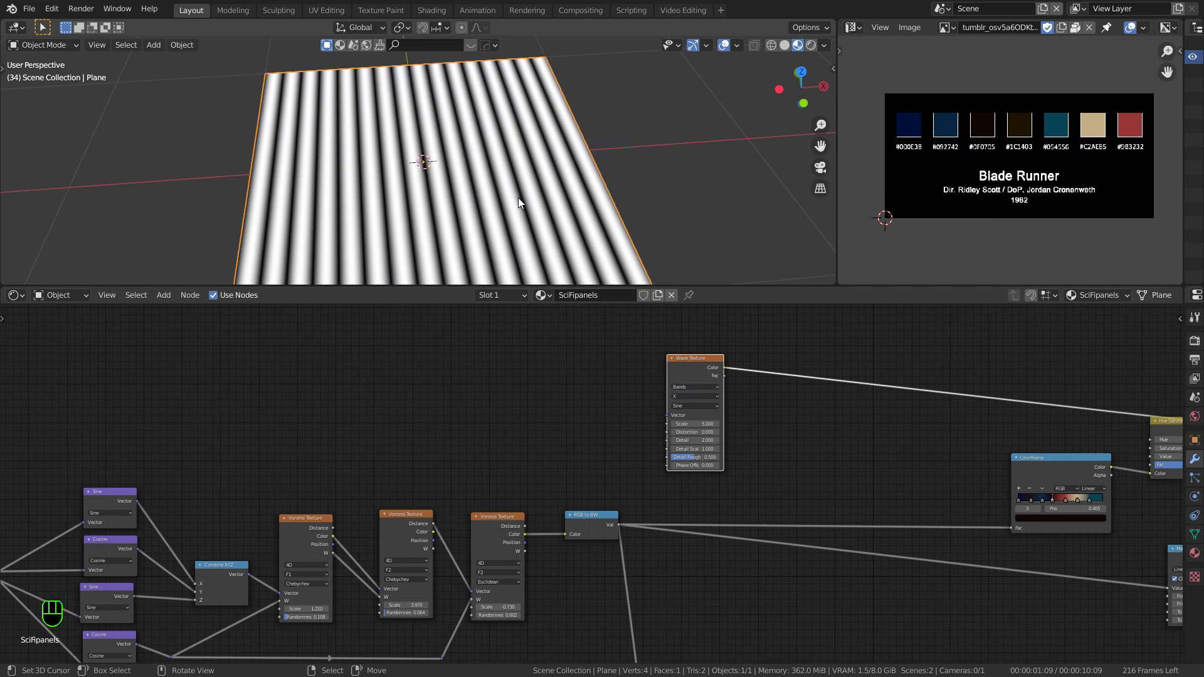
pyautogui.keyDown('shift'); pyautogui.moveTo(518, 198); pyautogui.dragTo(567, 182, button='middle'); pyautogui.keyUp('shift')
pyautogui.scroll(1, 941, 265)
# Step: Close the palette's Image Editor and show the plane's array modifiers in the viewport
pyautogui.moveTo(839, 27); pyautogui.dragTo(872, 37)
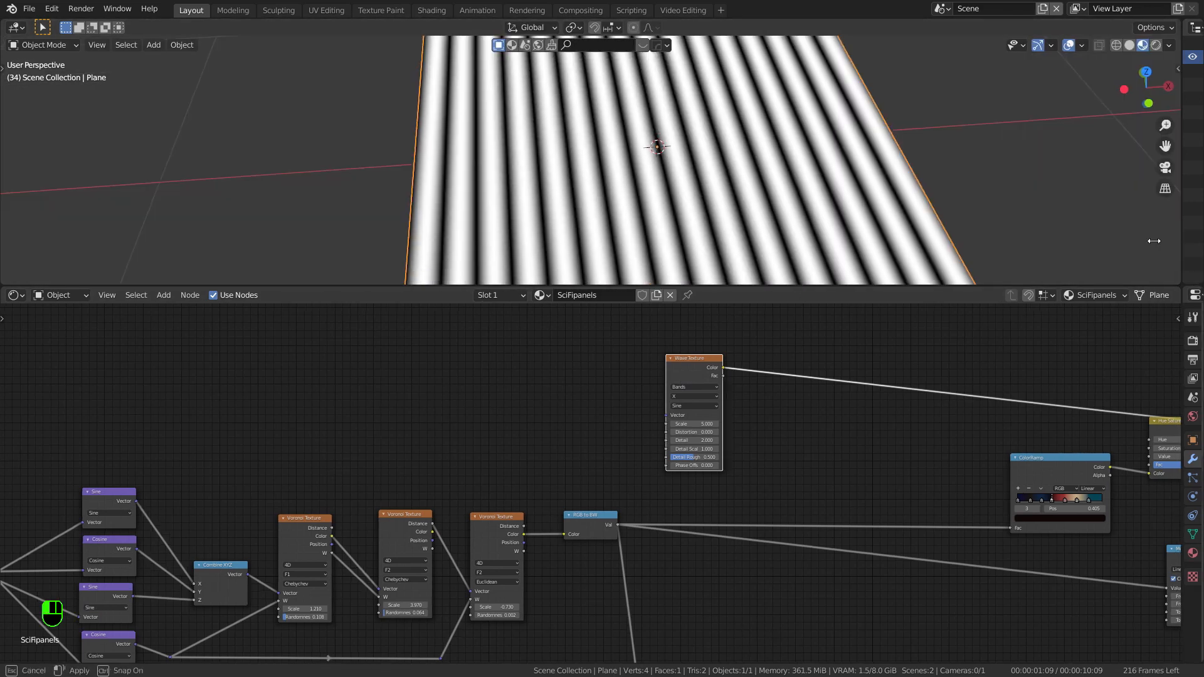
pyautogui.moveTo(1183, 242); pyautogui.dragTo(1076, 245)
pyautogui.click(1128, 352)
pyautogui.scroll(-3, 935, 254)
pyautogui.keyDown('shift'); pyautogui.moveTo(934, 254); pyautogui.dragTo(800, 215, button='middle'); pyautogui.keyUp('shift')
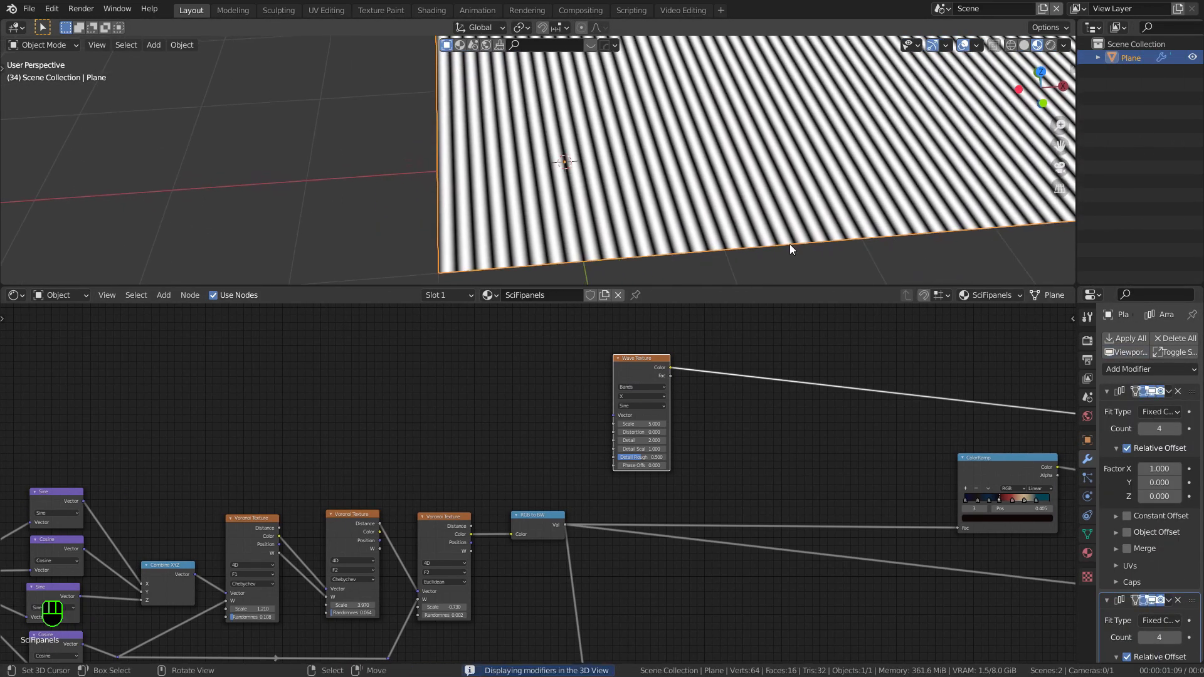
# Step: Examine from the top how the wave bands run across the plane with the arrays shown and hidden
pyautogui.press('KP_7')
pyautogui.scroll(-3, 653, 217)
pyautogui.keyDown('shift'); pyautogui.moveTo(652, 227); pyautogui.dragTo(653, 225, button='middle'); pyautogui.keyUp('shift')
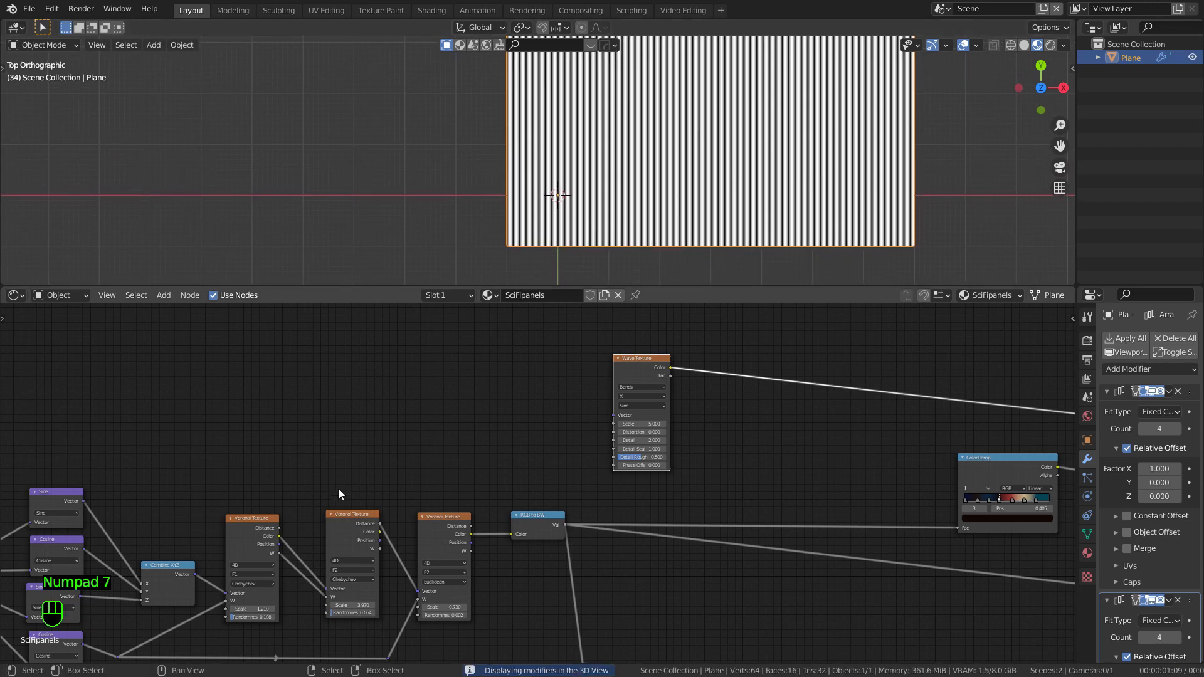
pyautogui.click(1127, 351)
pyautogui.click(1128, 351)
pyautogui.moveTo(657, 424)
pyautogui.mouseDown()
pyautogui.moveTo(612, 424)
pyautogui.moveTo(665, 424)
pyautogui.mouseUp()
pyautogui.scroll(2, 648, 374)
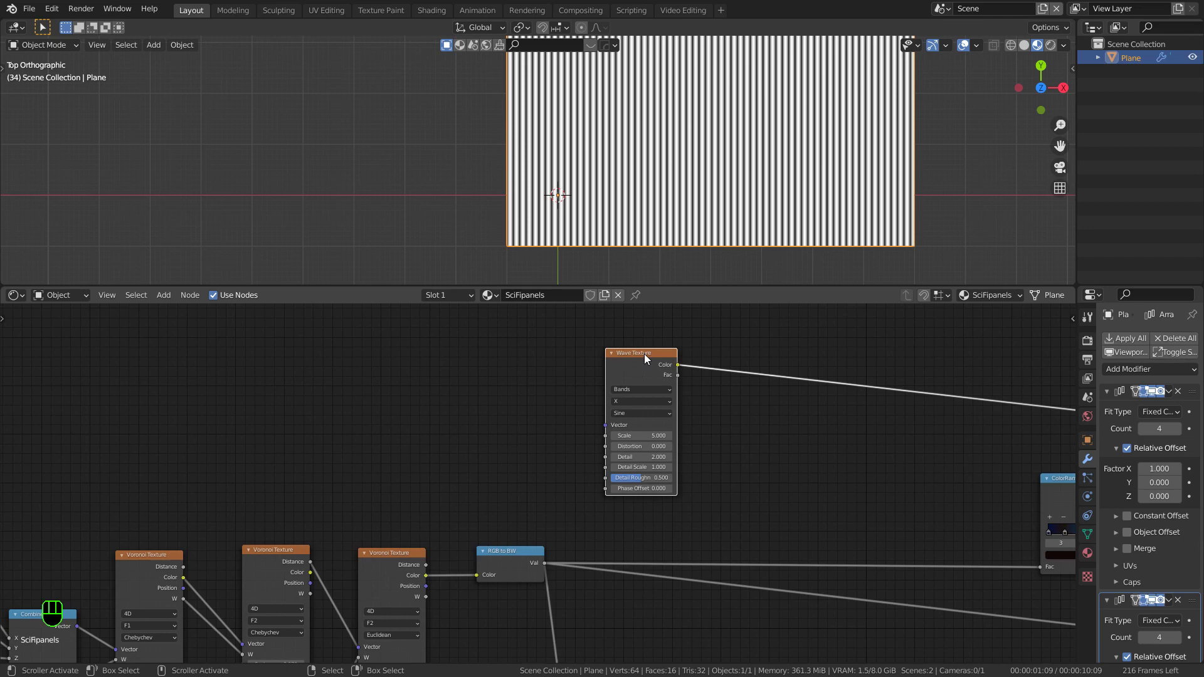
# Step: Add a Texture Coordinate node beside the Wave Texture and connect its UV output to the Wave Texture's Vector
pyautogui.scroll(-3, 645, 354)
pyautogui.scroll(1, 638, 360)
pyautogui.hotkey('shift', 'a')
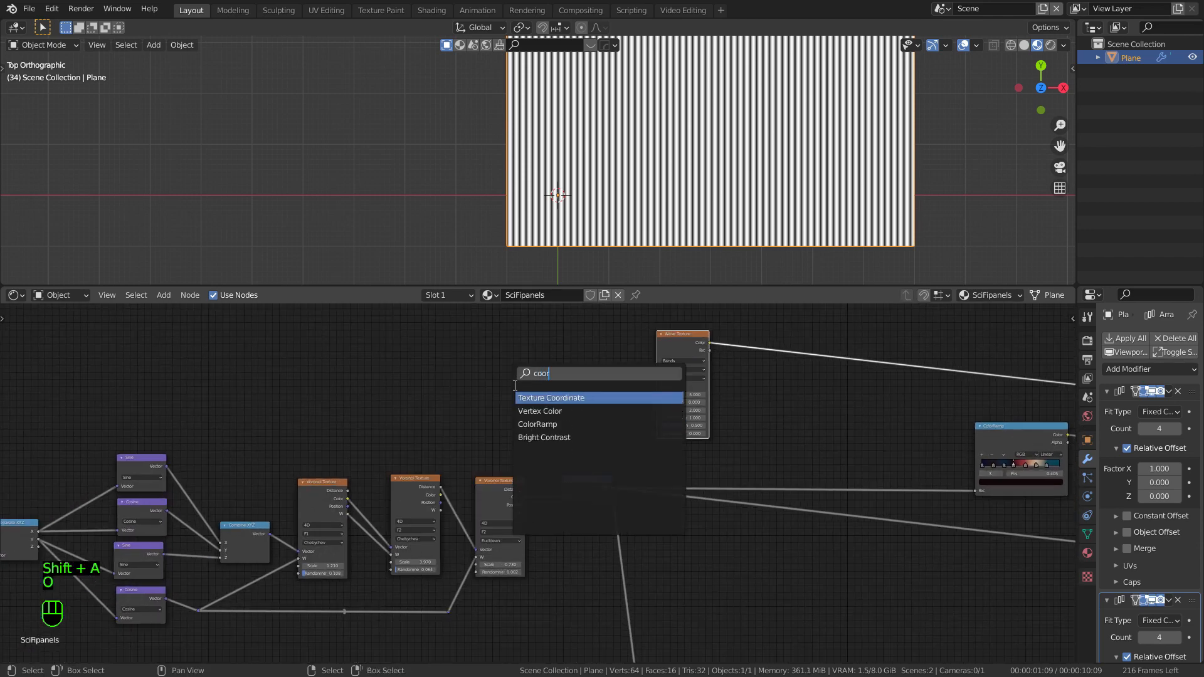
pyautogui.press('Return')
pyautogui.click(532, 388)
pyautogui.scroll(2, 572, 389)
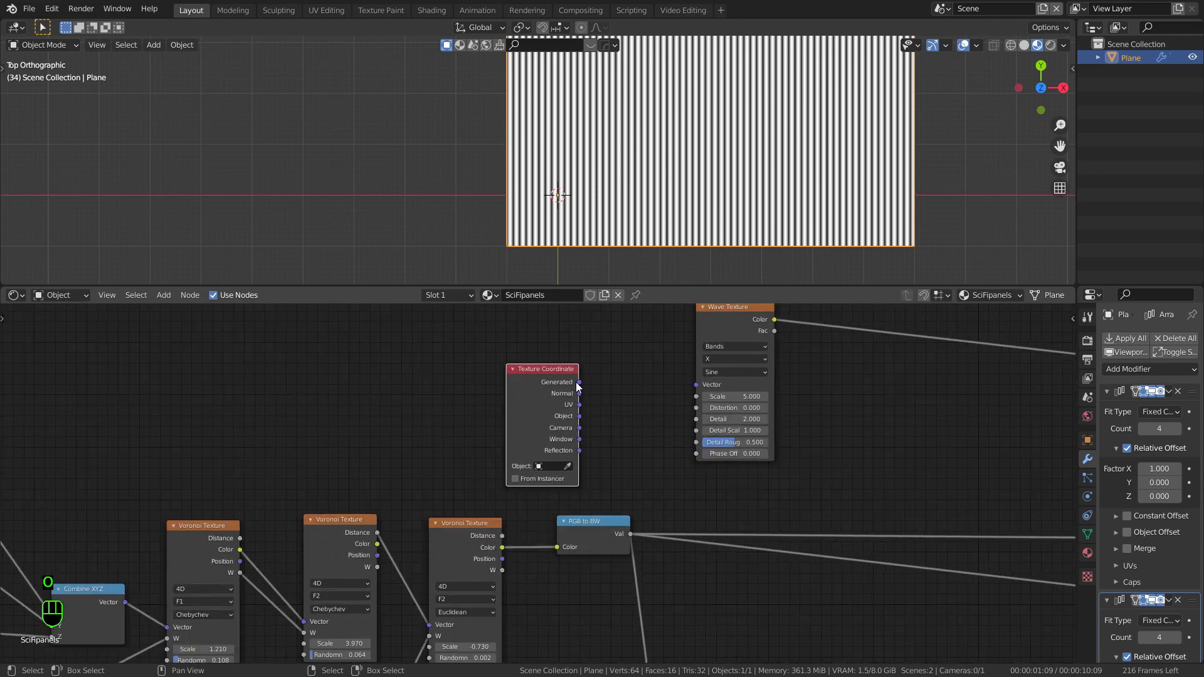
pyautogui.moveTo(579, 404); pyautogui.dragTo(696, 385)
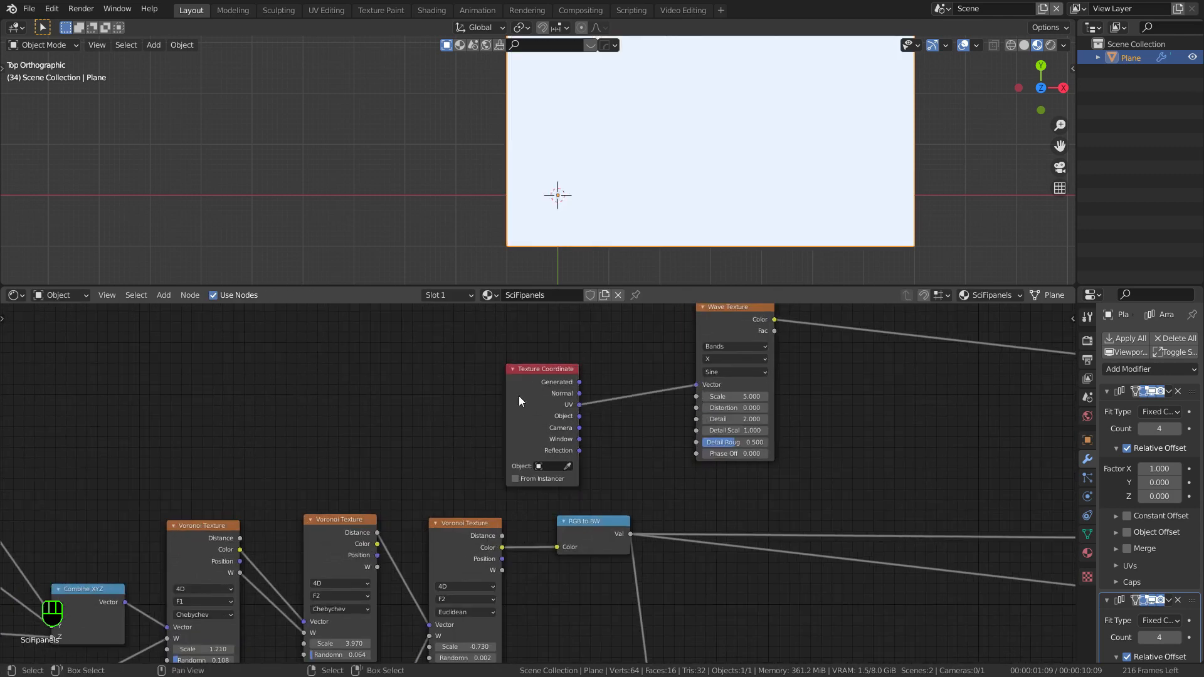
pyautogui.press('g')
pyautogui.click(524, 395)
pyautogui.scroll(1, 777, 361)
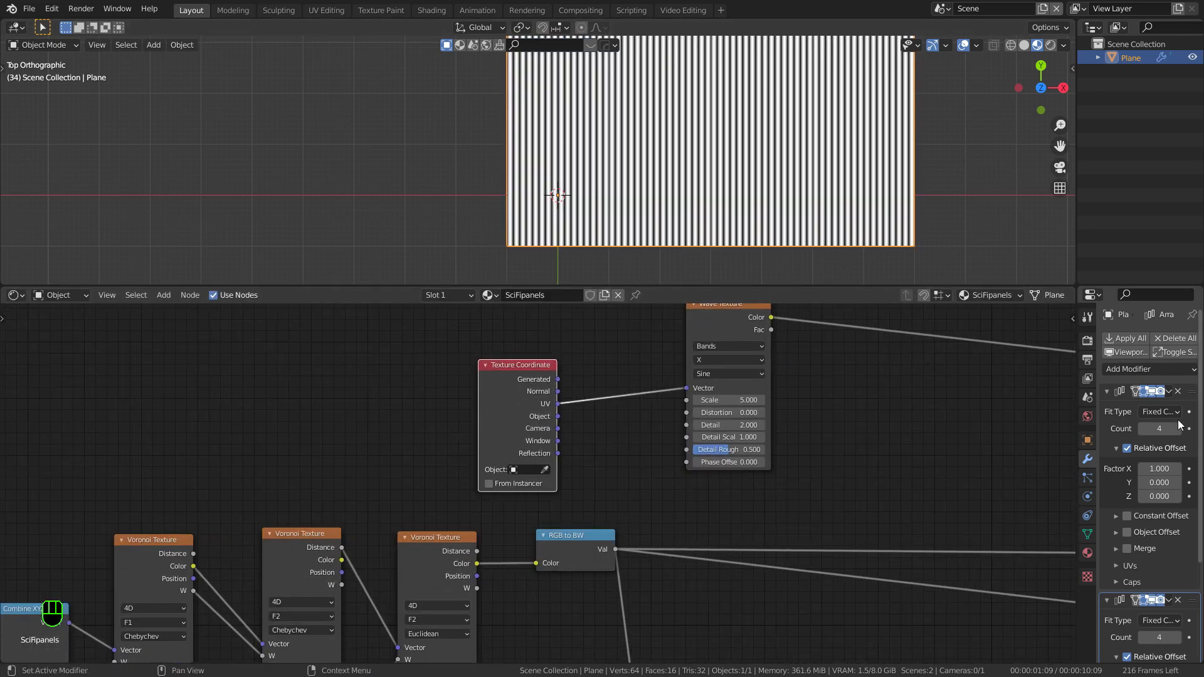
# Step: Adjust the Wave Texture's Scale to about 4.8 while checking the seam between the arrayed tiles up close
pyautogui.moveTo(753, 402); pyautogui.dragTo(778, 401)
pyautogui.scroll(6, 606, 237)
pyautogui.keyDown('shift'); pyautogui.moveTo(702, 198); pyautogui.dragTo(697, 185, button='middle'); pyautogui.keyUp('shift')
pyautogui.scroll(2, 697, 185)
pyautogui.moveTo(731, 402); pyautogui.dragTo(693, 401)
# Step: Try the Combine XYZ node's Vector output as the Wave Texture's Vector input and check the bands on the tiles
pyautogui.scroll(-3, 731, 424)
pyautogui.moveTo(607, 472); pyautogui.dragTo(683, 413, button='middle')
pyautogui.scroll(-2, 684, 409)
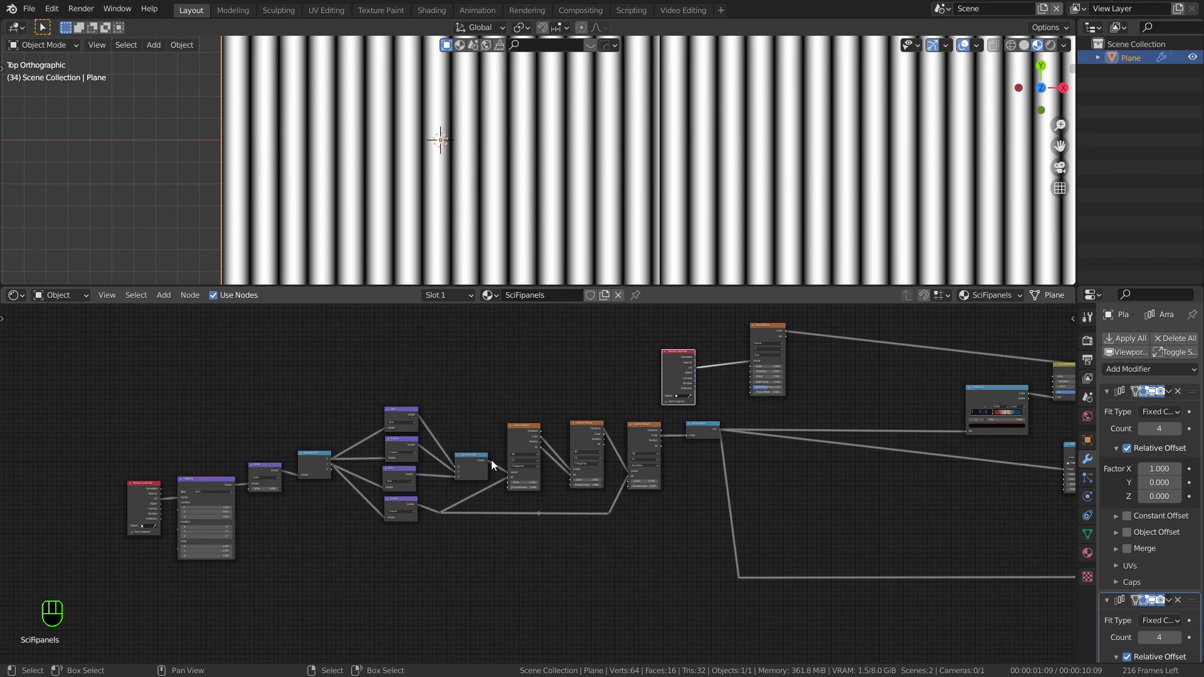
pyautogui.moveTo(756, 374); pyautogui.dragTo(751, 363)
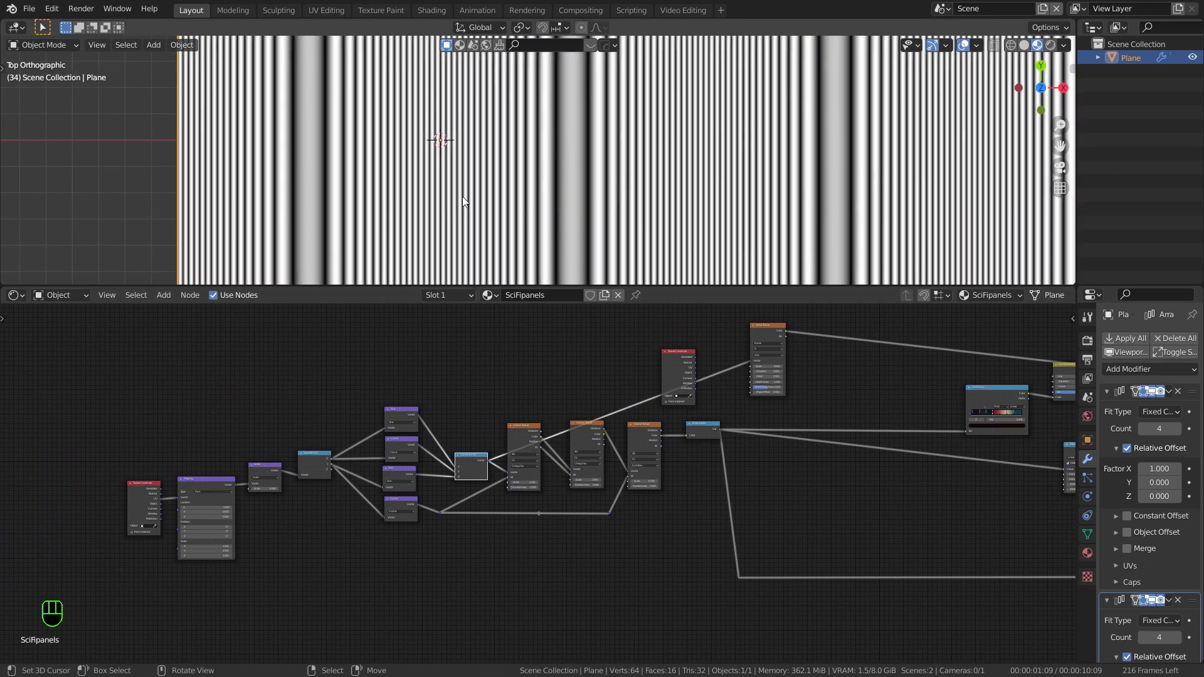
pyautogui.scroll(-2, 443, 140)
pyautogui.keyDown('shift'); pyautogui.moveTo(443, 140); pyautogui.dragTo(414, 127, button='middle'); pyautogui.keyUp('shift')
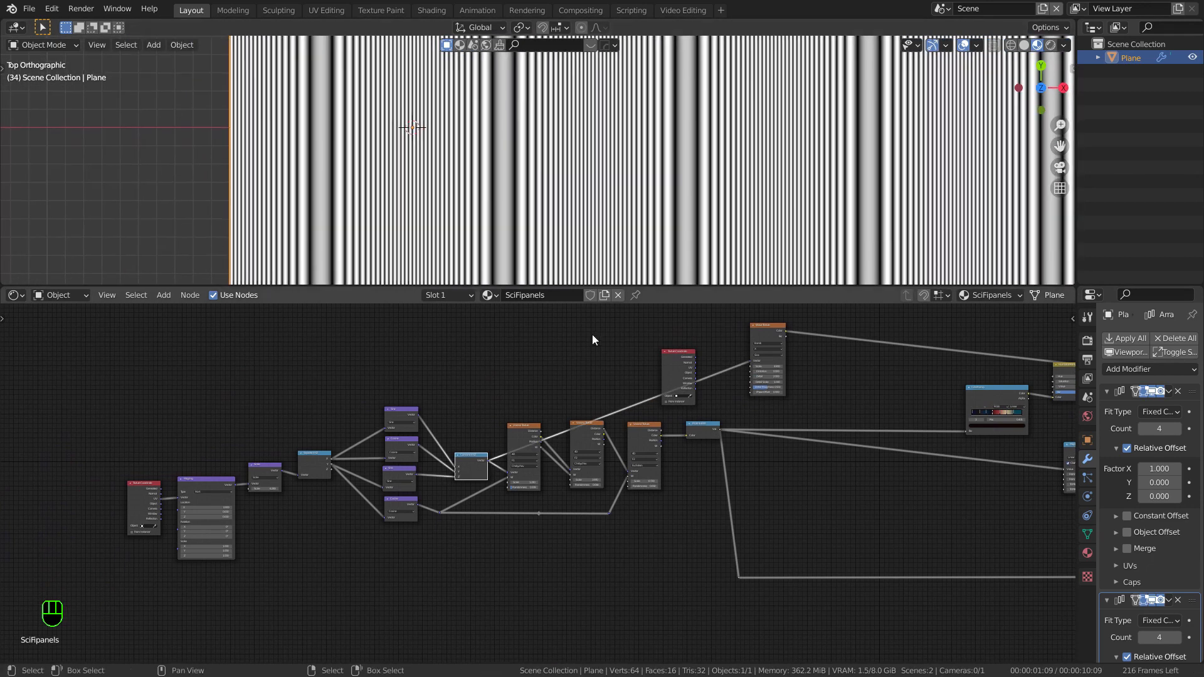
# Step: Reposition the Wave Texture and Texture Coordinate nodes above the Voronoi chain
pyautogui.scroll(2, 815, 356)
pyautogui.scroll(3, 782, 351)
pyautogui.moveTo(757, 324); pyautogui.dragTo(754, 336)
pyautogui.scroll(2, 751, 332)
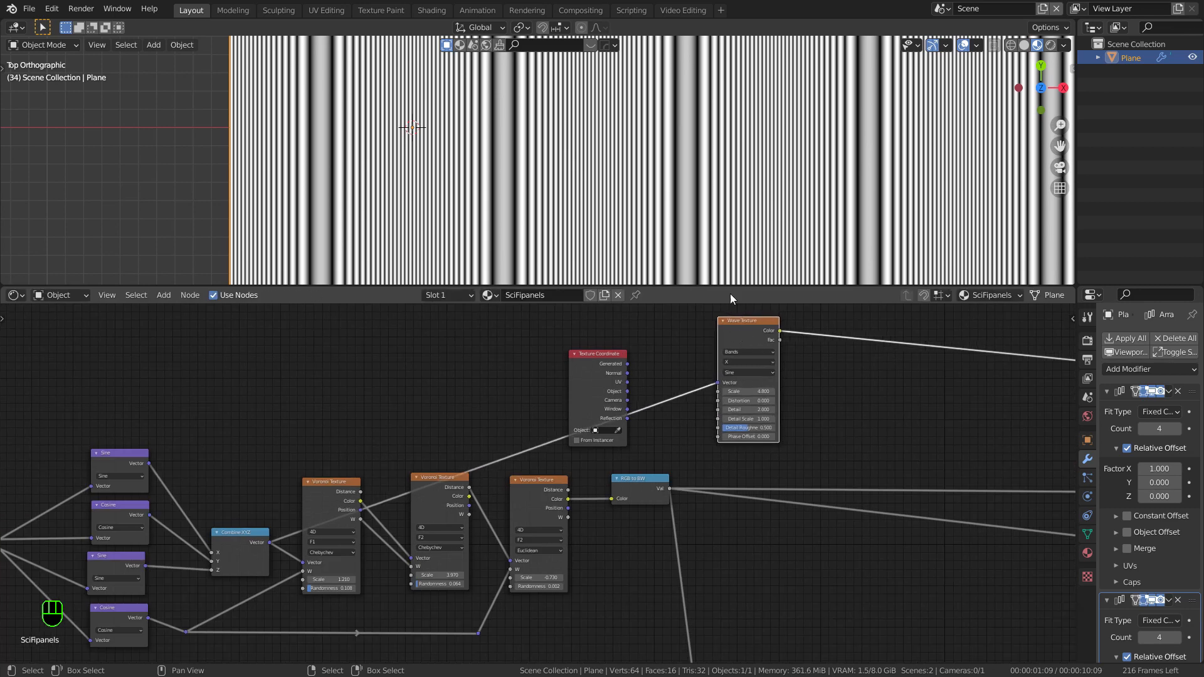
pyautogui.scroll(-4, 637, 372)
pyautogui.moveTo(598, 365); pyautogui.dragTo(587, 341)
pyautogui.scroll(6, 709, 360)
pyautogui.scroll(-2, 501, 451)
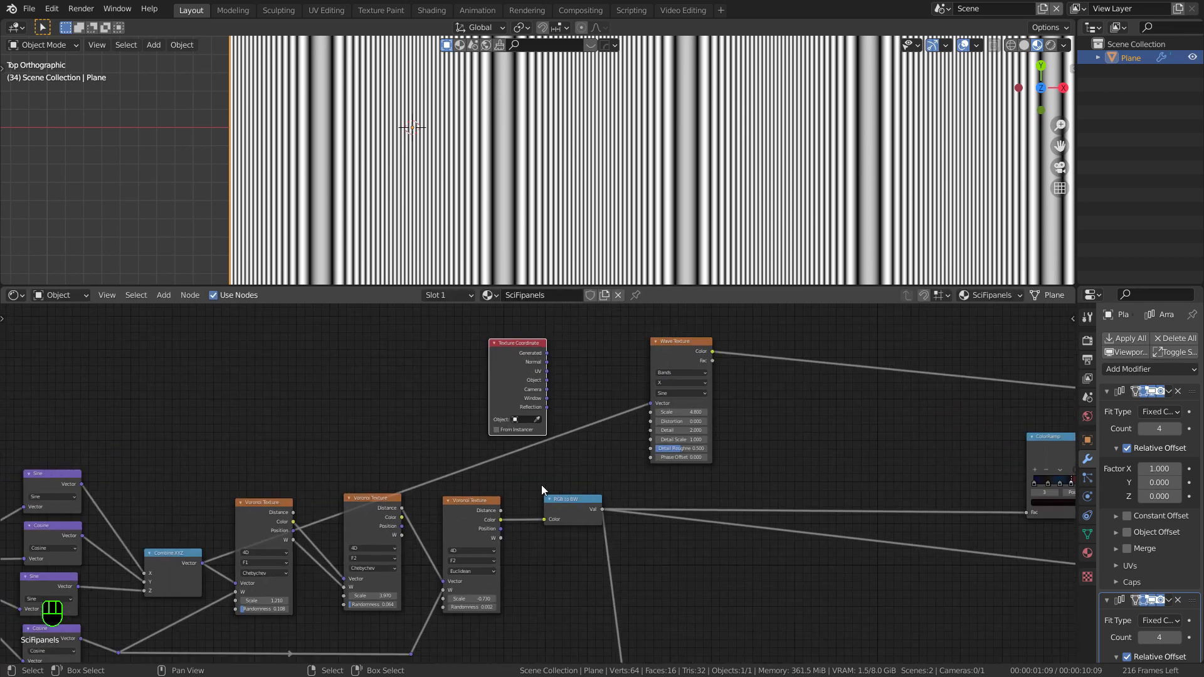
# Step: Cut the Combine XYZ link to the Wave Texture and reconnect the Texture Coordinate's UV output to its Vector
pyautogui.scroll(-1, 547, 456)
pyautogui.keyDown('ctrl'); pyautogui.moveTo(547, 457); pyautogui.dragTo(553, 383, button='right'); pyautogui.keyUp('ctrl')
pyautogui.moveTo(650, 411); pyautogui.dragTo(649, 409)
pyautogui.moveTo(525, 358); pyautogui.dragTo(540, 384)
# Step: Fine-tune the Wave Texture's Scale to 32.37, checking how the bands meet at the seams of the arrayed tiles
pyautogui.scroll(6, 672, 385)
pyautogui.keyDown('shift'); pyautogui.moveTo(670, 434); pyautogui.dragTo(880, 435); pyautogui.keyUp('shift')
pyautogui.click(1127, 352)
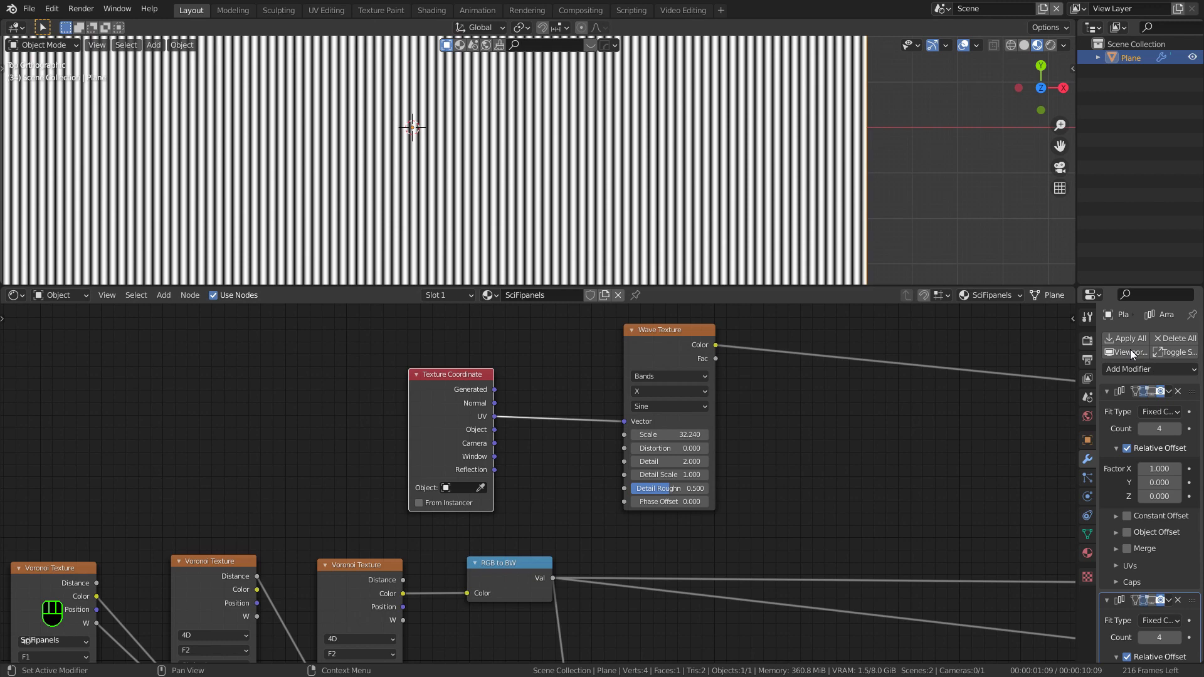
pyautogui.click(1131, 351)
pyautogui.keyDown('shift'); pyautogui.click(841, 183); pyautogui.keyUp('shift')
pyautogui.keyDown('shift'); pyautogui.moveTo(841, 183); pyautogui.dragTo(583, 196, button='middle'); pyautogui.keyUp('shift')
pyautogui.scroll(4, 583, 197)
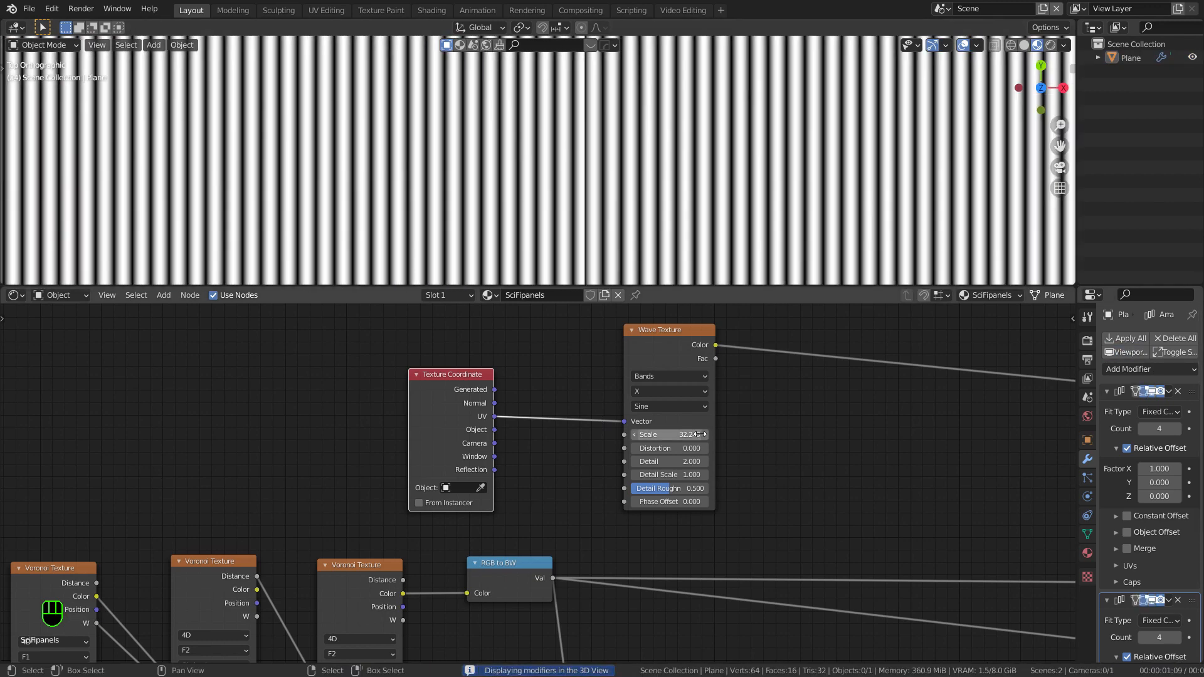
pyautogui.keyDown('shift'); pyautogui.moveTo(698, 435); pyautogui.dragTo(701, 434); pyautogui.keyUp('shift')
pyautogui.scroll(-4, 584, 261)
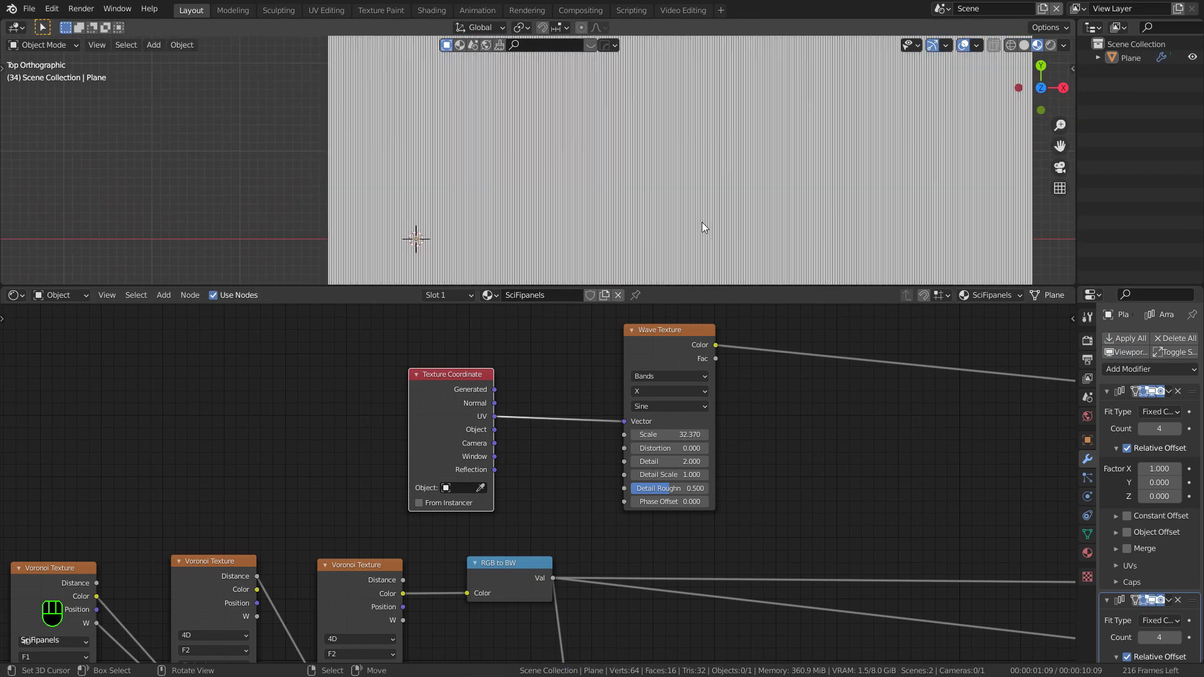
# Step: Fine-tune the Wave Texture's Scale to 32.360 and check how the bands meet at the seams of the arrayed tiles
pyautogui.keyDown('shift'); pyautogui.moveTo(779, 134); pyautogui.dragTo(780, 43, button='middle'); pyautogui.keyUp('shift')
pyautogui.click(509, 216)
pyautogui.scroll(20, 509, 217)
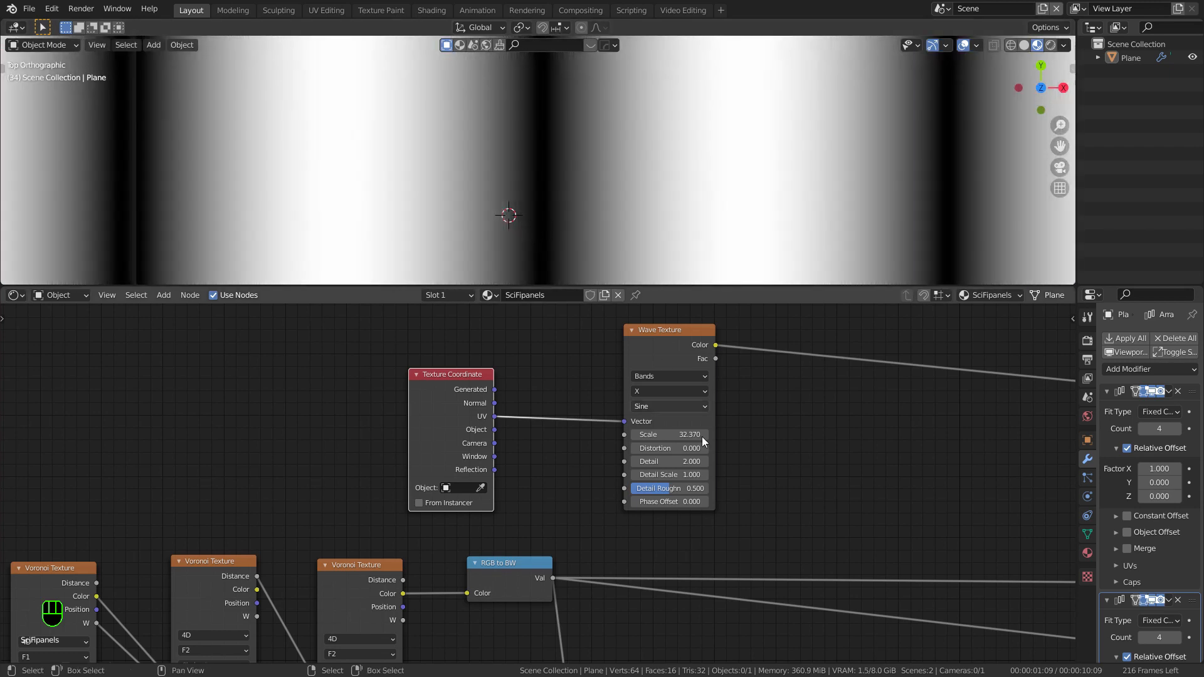
pyautogui.keyDown('shift'); pyautogui.moveTo(257, 178); pyautogui.dragTo(663, 202, button='middle'); pyautogui.keyUp('shift')
pyautogui.scroll(2, 663, 202)
pyautogui.keyDown('shift'); pyautogui.moveTo(689, 435); pyautogui.dragTo(687, 434); pyautogui.keyUp('shift')
pyautogui.scroll(-15, 930, 209)
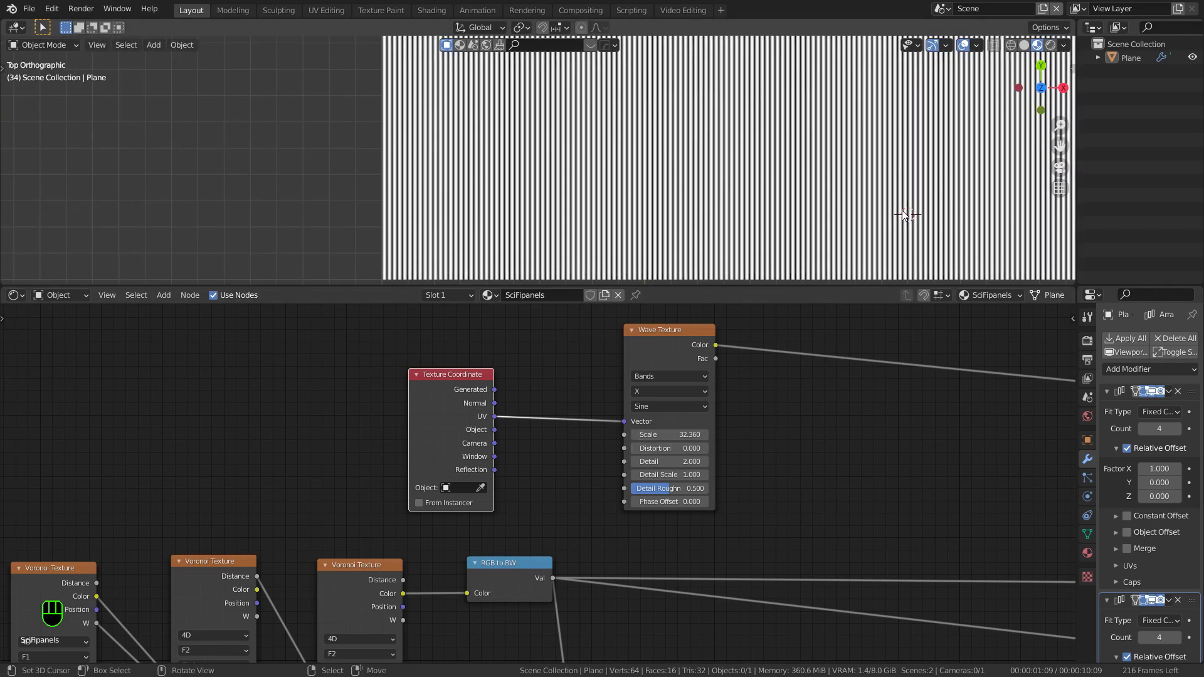
pyautogui.keyDown('shift'); pyautogui.moveTo(753, 247); pyautogui.dragTo(607, 217, button='middle'); pyautogui.keyUp('shift')
pyautogui.scroll(-3, 720, 232)
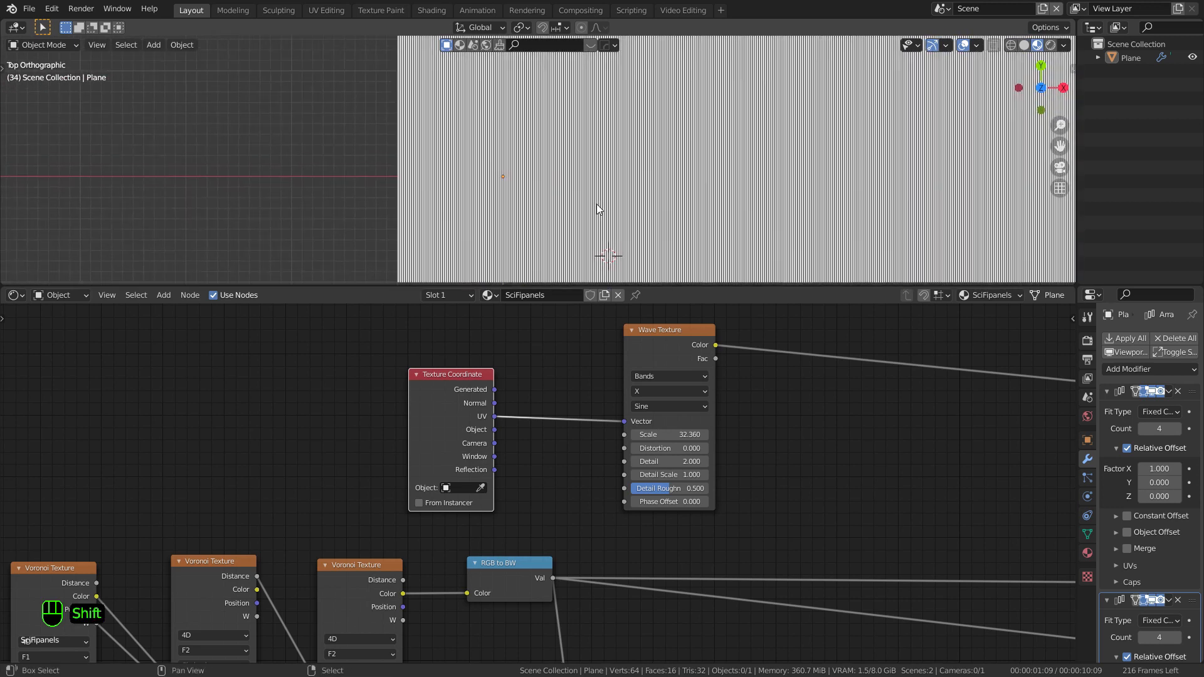
pyautogui.keyDown('shift'); pyautogui.moveTo(755, 197); pyautogui.dragTo(605, 180, button='middle'); pyautogui.keyUp('shift')
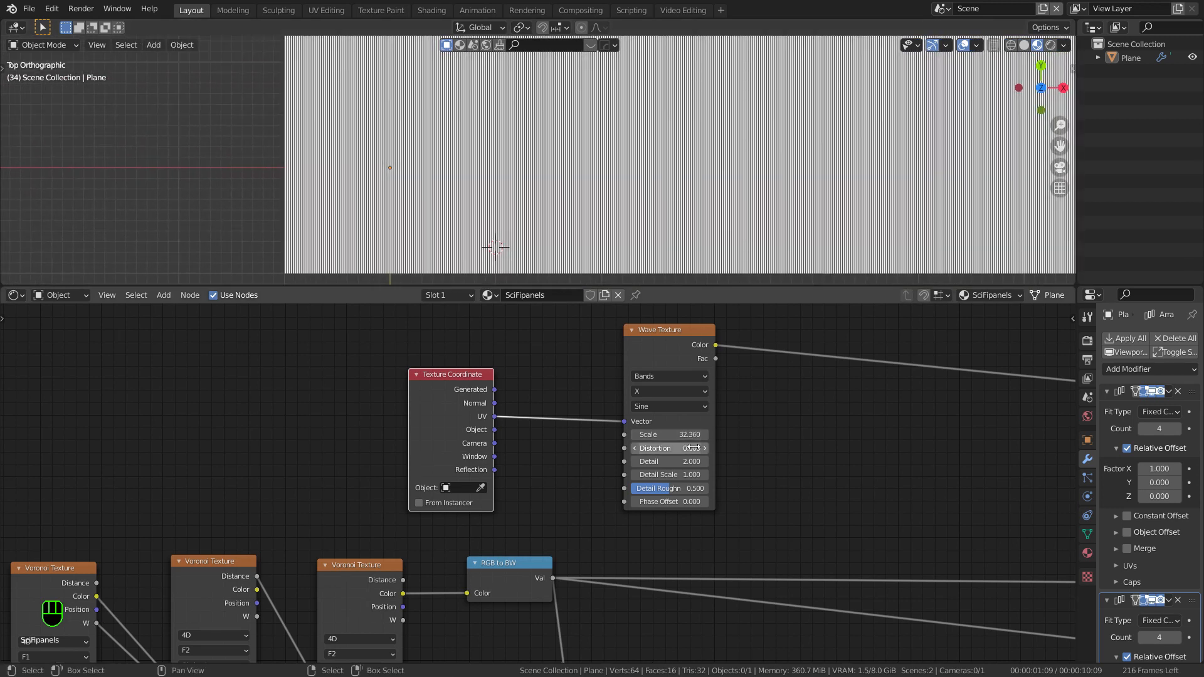
# Step: Add a Map Range node beside the Wave Texture node
pyautogui.scroll(1, 694, 414)
pyautogui.moveTo(730, 455); pyautogui.dragTo(605, 468, button='middle')
pyautogui.scroll(-4, 609, 458)
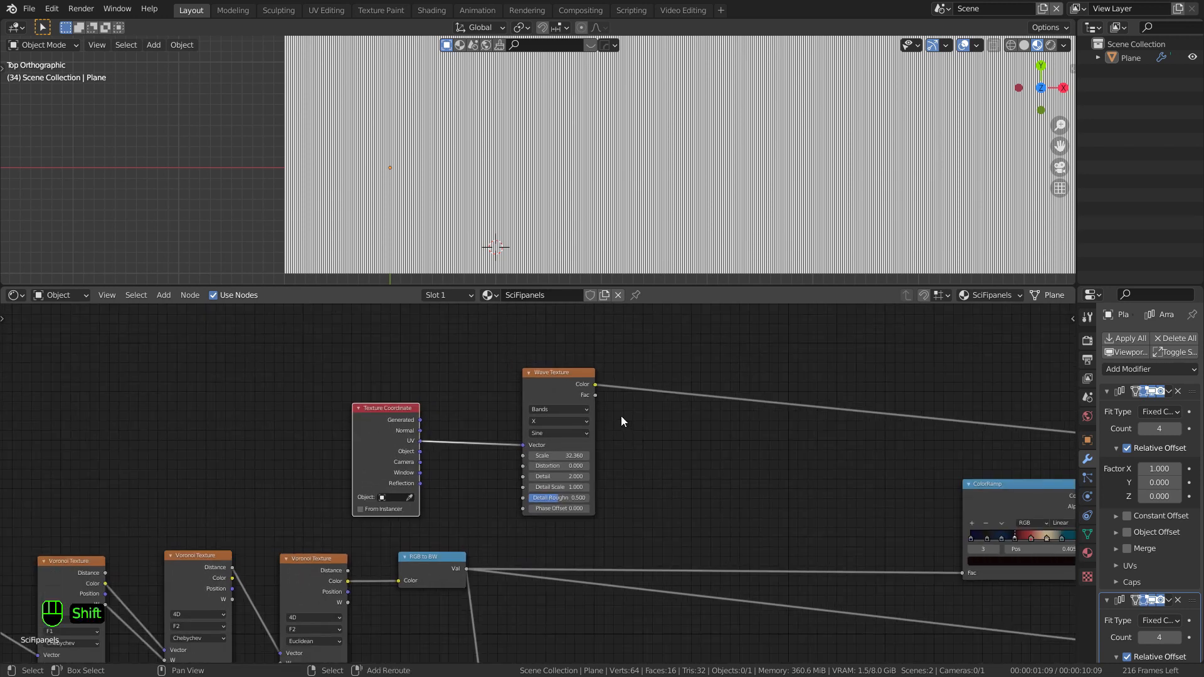
pyautogui.keyDown('shift'); pyautogui.moveTo(621, 416); pyautogui.dragTo(570, 411, button='middle'); pyautogui.keyUp('shift')
pyautogui.moveTo(457, 396); pyautogui.dragTo(446, 392, button='middle')
pyautogui.hotkey('shift', 'a')
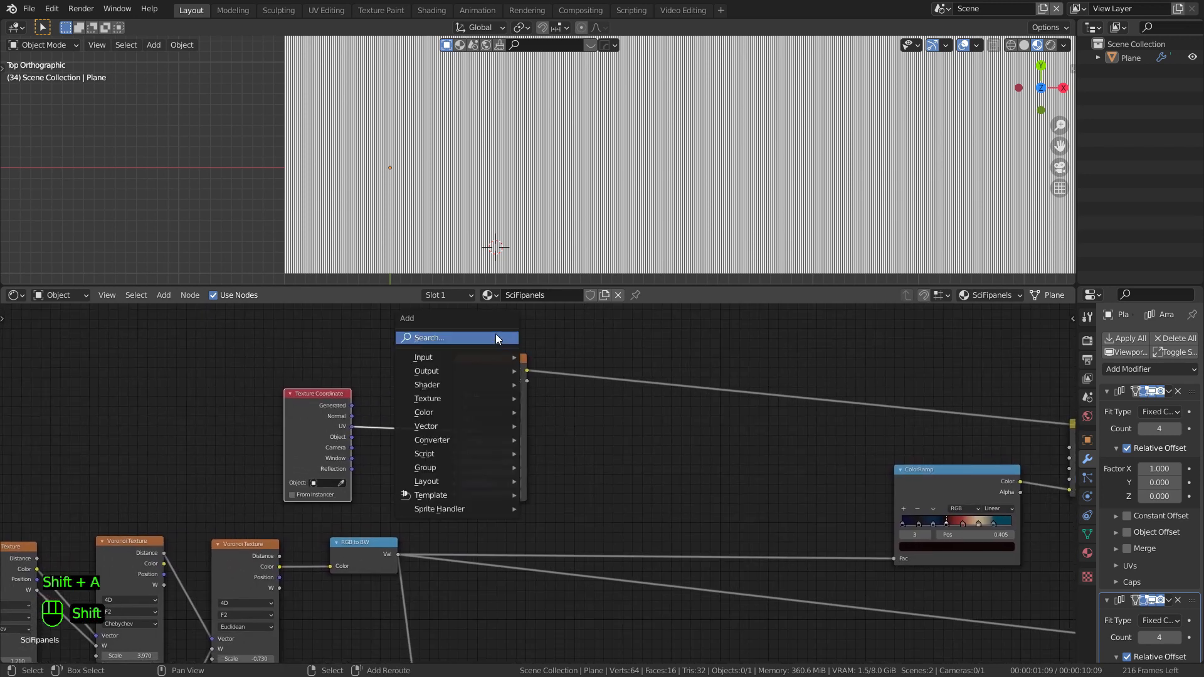
pyautogui.press('Escape')
pyautogui.moveTo(578, 366); pyautogui.dragTo(561, 369, button='middle')
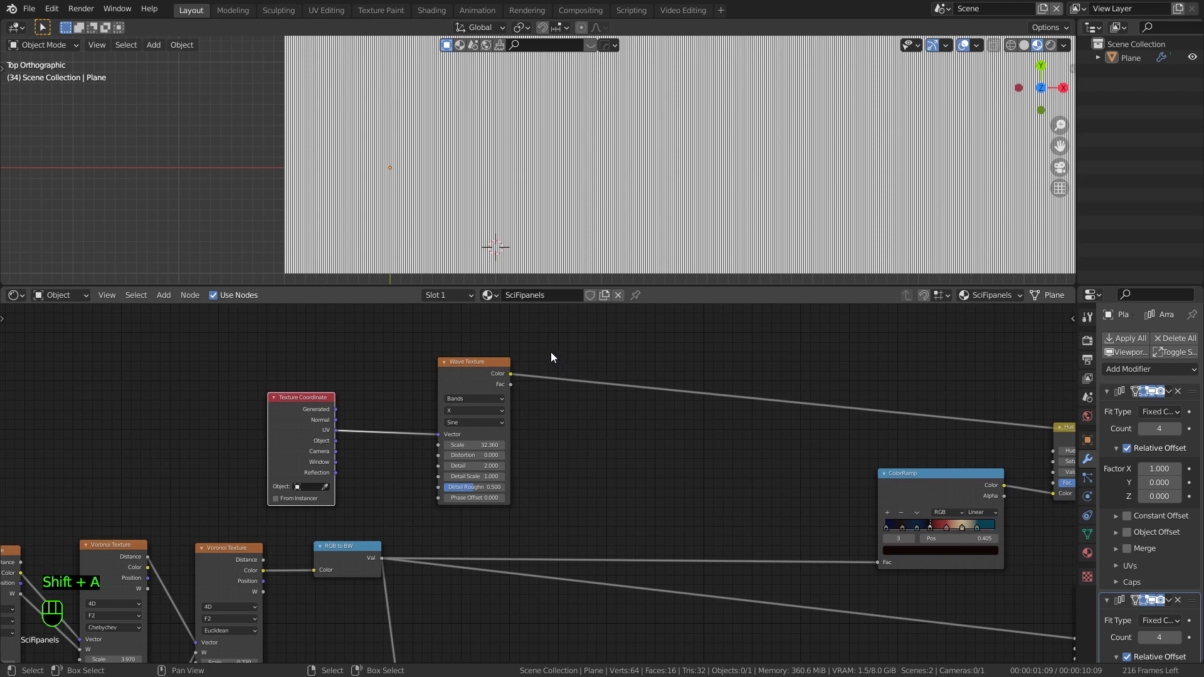
pyautogui.hotkey('shift', 'a')
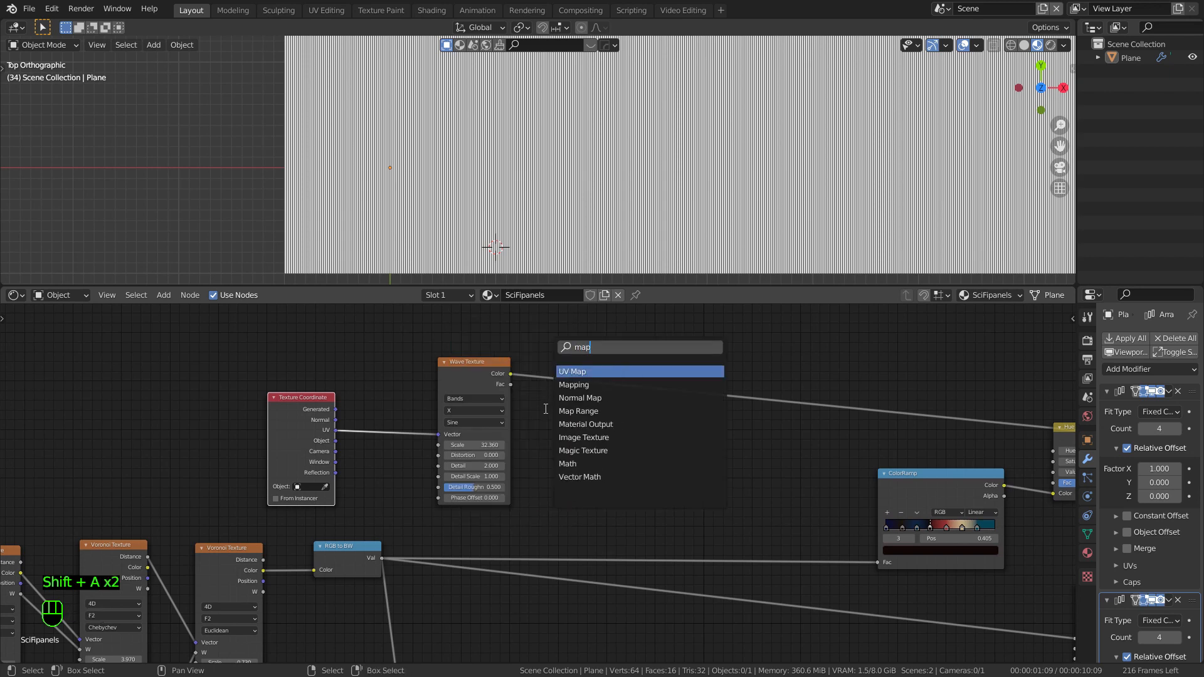
pyautogui.press('Down')
pyautogui.press('Down')
pyautogui.press('Return')
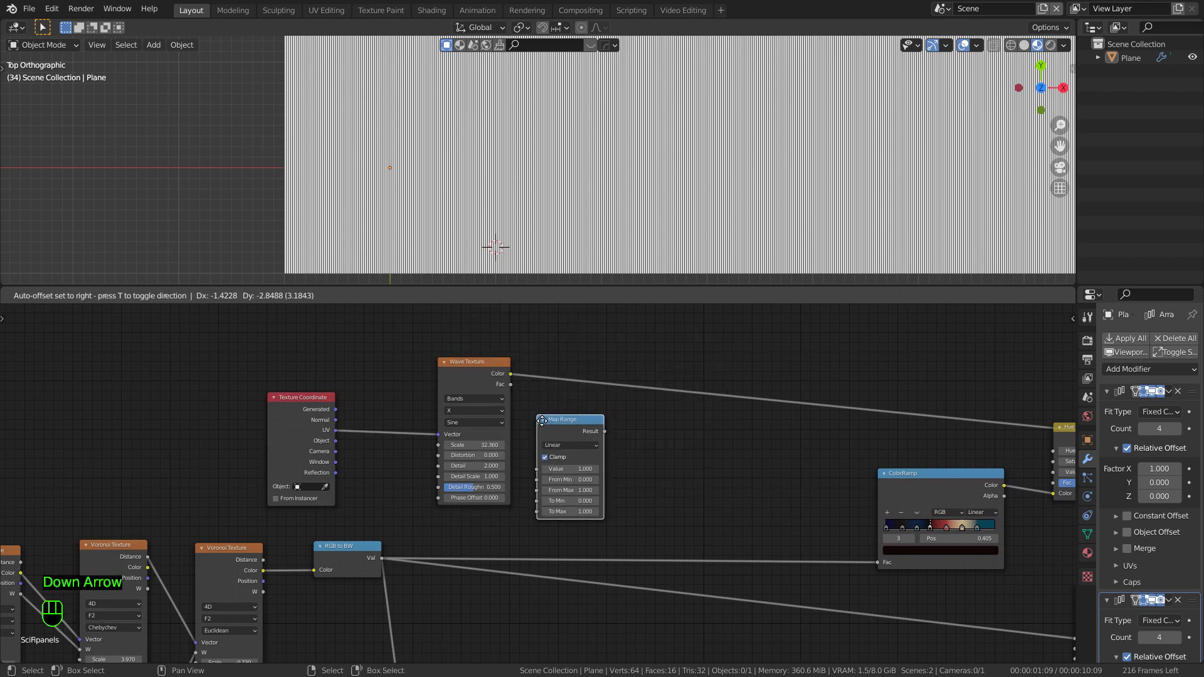
pyautogui.click(570, 394)
# Step: Insert the new Map Range node into the link leaving the Wave Texture's Color output
pyautogui.scroll(1, 628, 445)
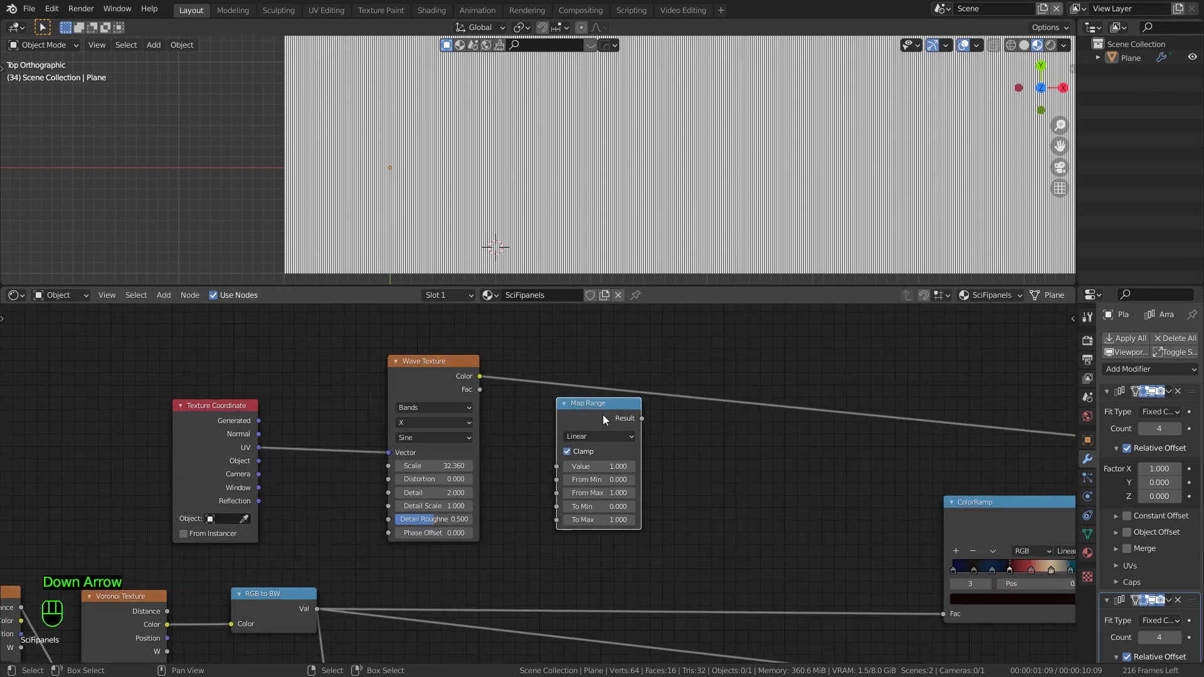
pyautogui.moveTo(603, 415); pyautogui.dragTo(620, 371)
pyautogui.scroll(1, 627, 394)
pyautogui.scroll(-2, 637, 393)
pyautogui.scroll(2, 653, 394)
pyautogui.scroll(2, 330, 215)
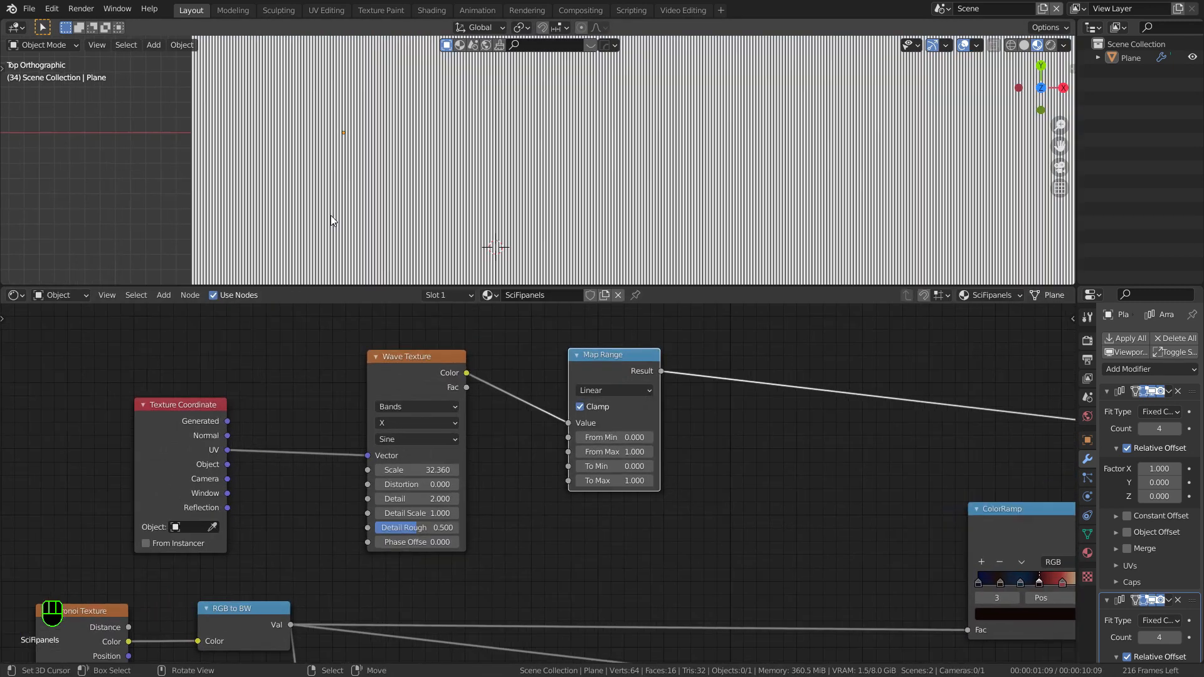
# Step: Hide the array modifiers in the viewport and set the Map Range to From Min 0.250, From Max 0.680, To Min 0.220, To Max 0.480
pyautogui.click(1123, 349)
pyautogui.keyDown('shift'); pyautogui.moveTo(493, 247); pyautogui.dragTo(749, 204, button='middle'); pyautogui.keyUp('shift')
pyautogui.scroll(3, 750, 204)
pyautogui.moveTo(646, 437); pyautogui.dragTo(656, 466)
pyautogui.scroll(2, 749, 205)
pyautogui.scroll(-5, 654, 342)
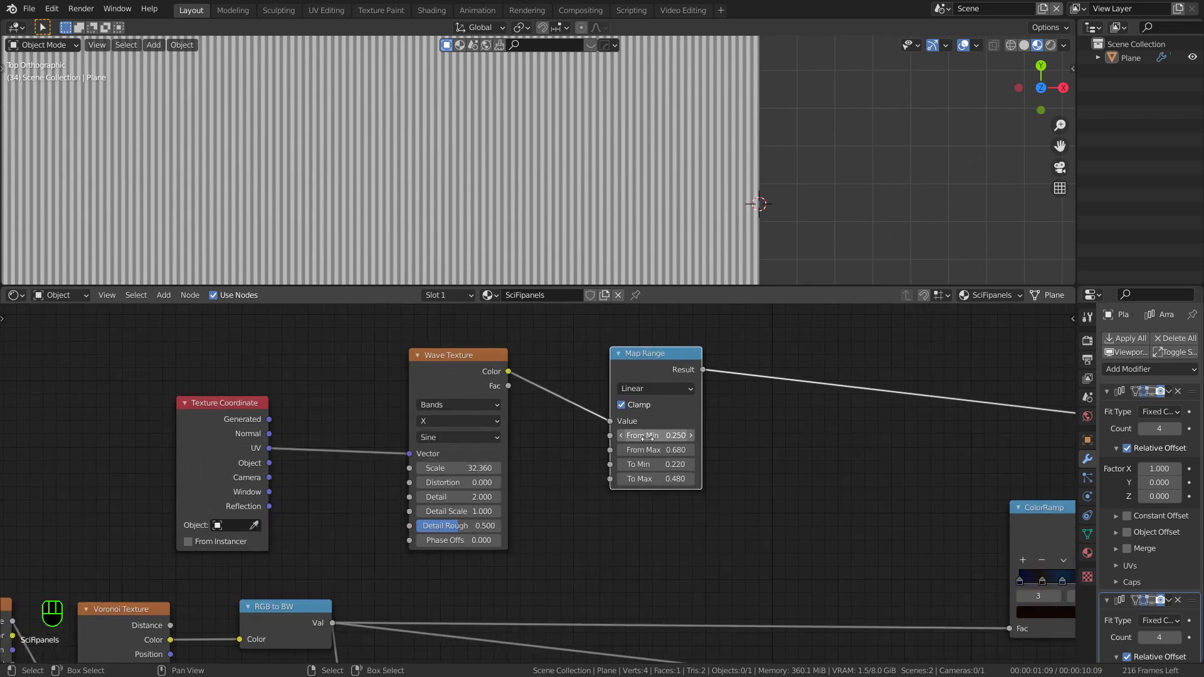
# Step: Add a MixRGB node and insert it into the link leaving the wave's Map Range node, using its Color1 input
pyautogui.hotkey('shift', 'a')
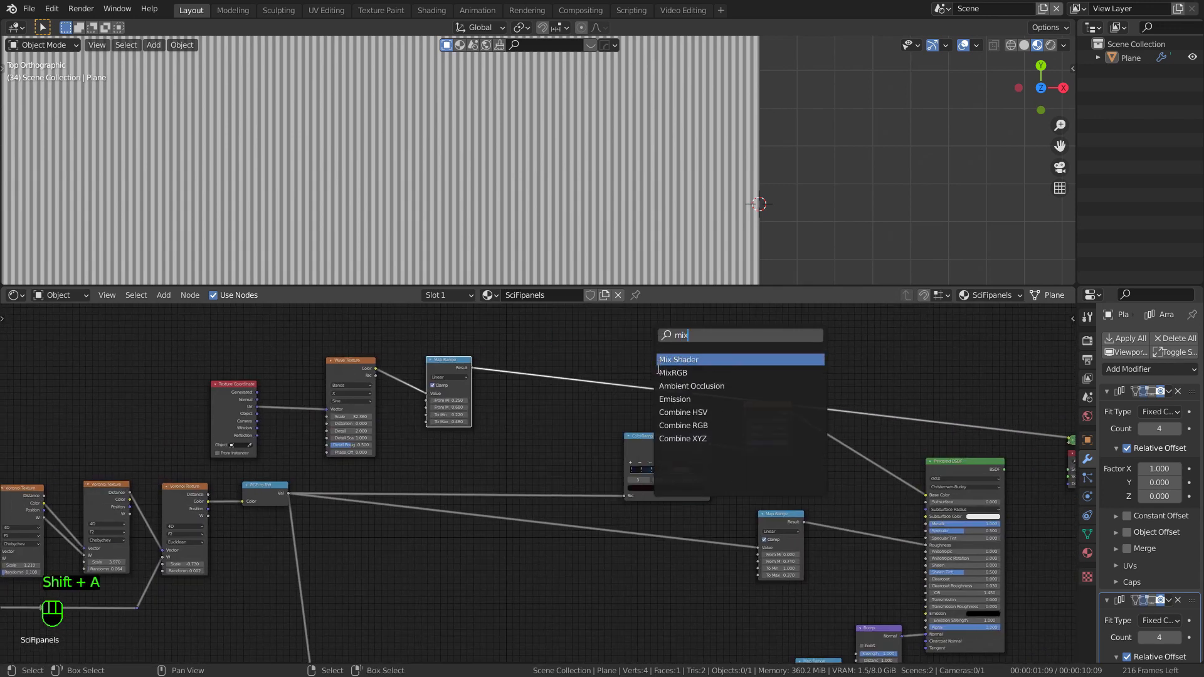
pyautogui.press('Down')
pyautogui.press('Down')
pyautogui.click(658, 372)
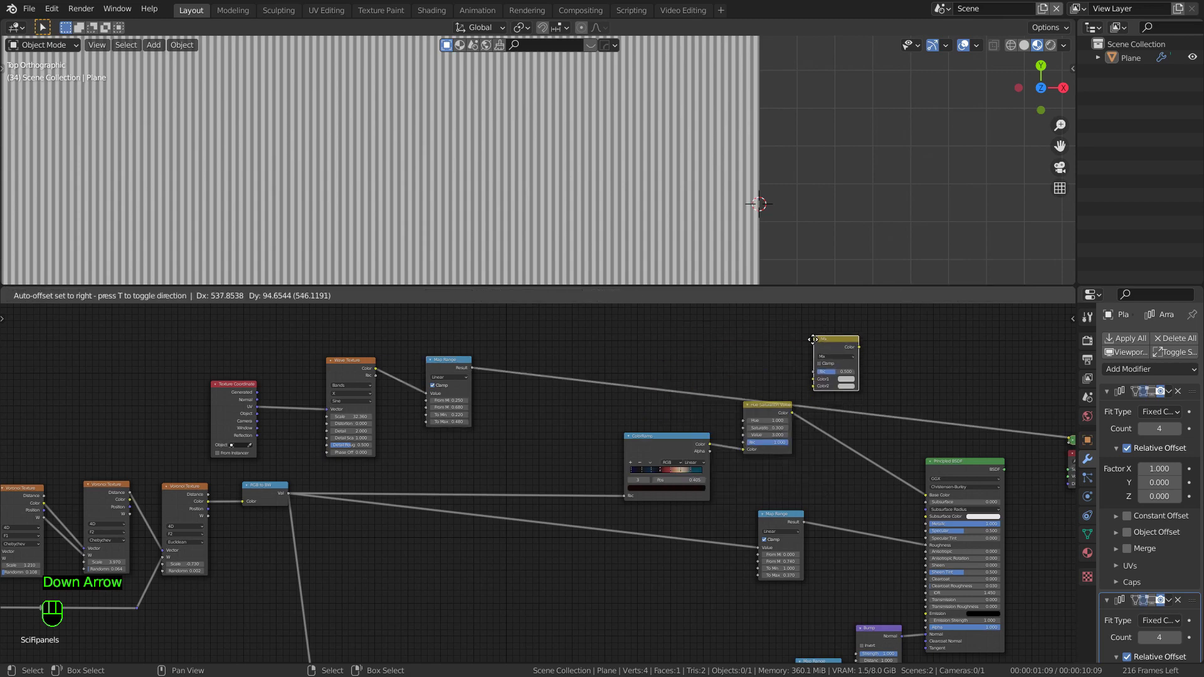
pyautogui.click(611, 333)
pyautogui.scroll(1, 453, 412)
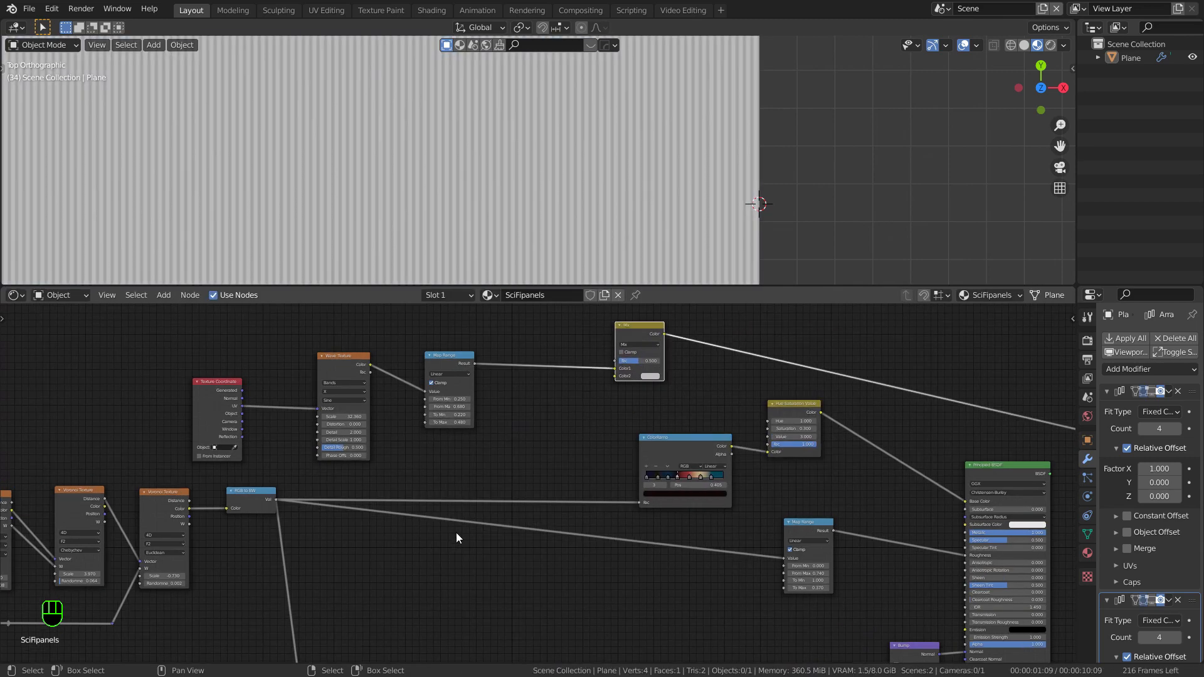
# Step: Add a reroute across the links leaving the RGB to BW node's Val output and reposition it
pyautogui.press('Home')
pyautogui.keyDown('shift'); pyautogui.moveTo(405, 477); pyautogui.dragTo(432, 444, button='right'); pyautogui.keyUp('shift')
pyautogui.scroll(1, 421, 470)
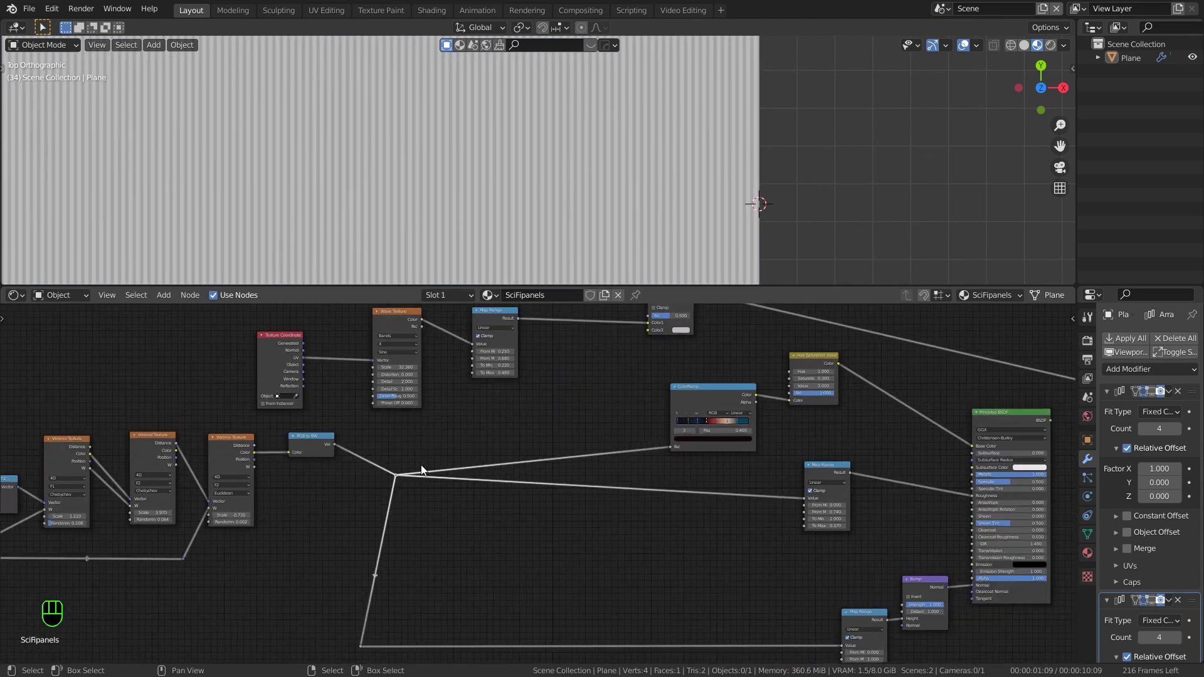
pyautogui.press('g')
pyautogui.click(421, 418)
pyautogui.moveTo(539, 370); pyautogui.dragTo(469, 428, button='middle')
pyautogui.scroll(1, 470, 427)
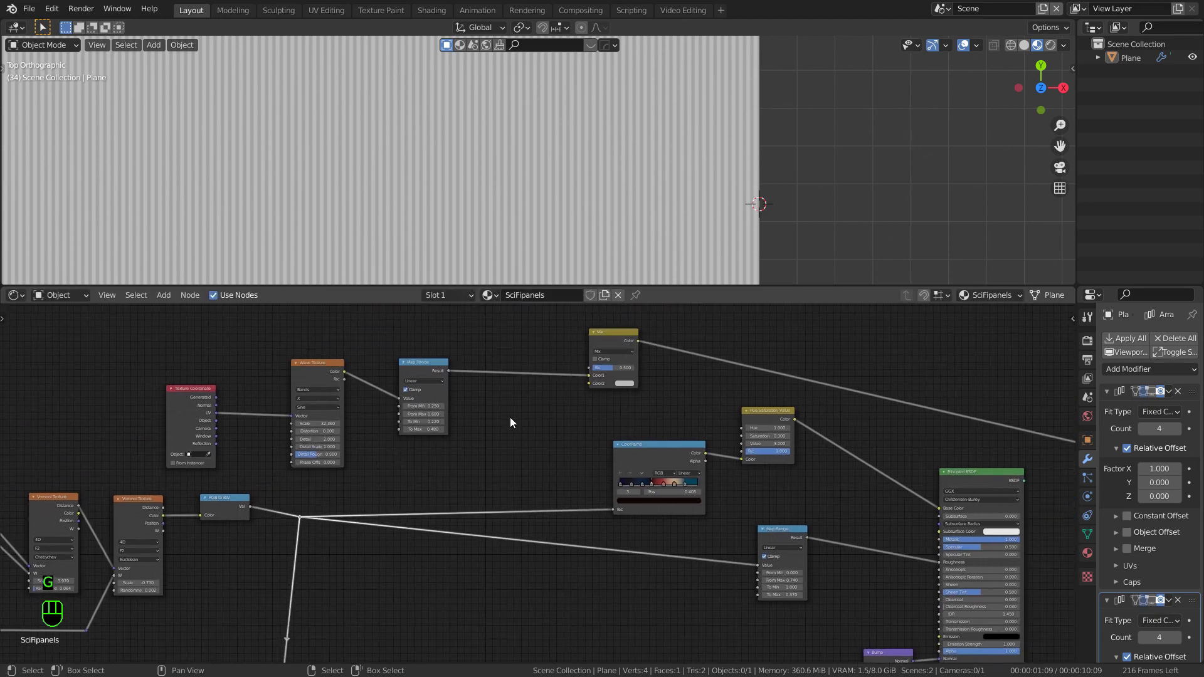
# Step: Nudge the Mix node, then add a Math node and place it below the wave's Map Range node
pyautogui.moveTo(615, 346)
pyautogui.mouseDown()
pyautogui.moveTo(619, 361)
pyautogui.moveTo(622, 345)
pyautogui.mouseUp()
pyautogui.scroll(2, 613, 365)
pyautogui.scroll(-2, 505, 432)
pyautogui.moveTo(505, 432); pyautogui.dragTo(427, 473, button='middle')
pyautogui.hotkey('shift', 'a')
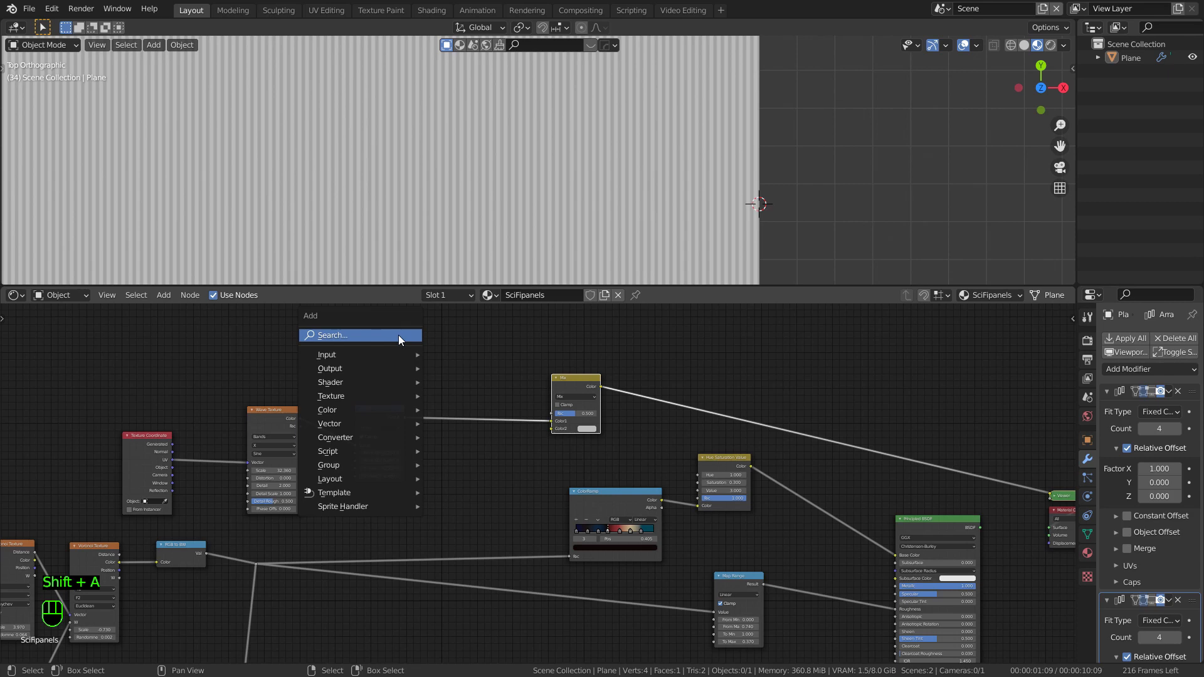
pyautogui.click(397, 335)
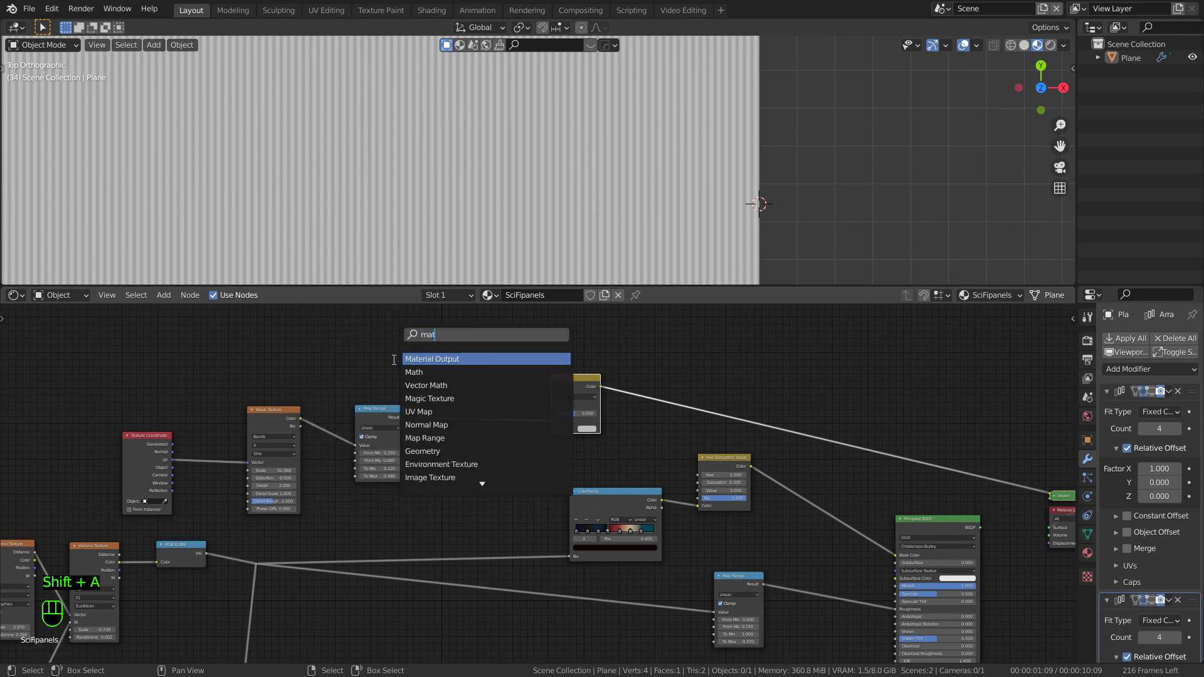
pyautogui.press('Return')
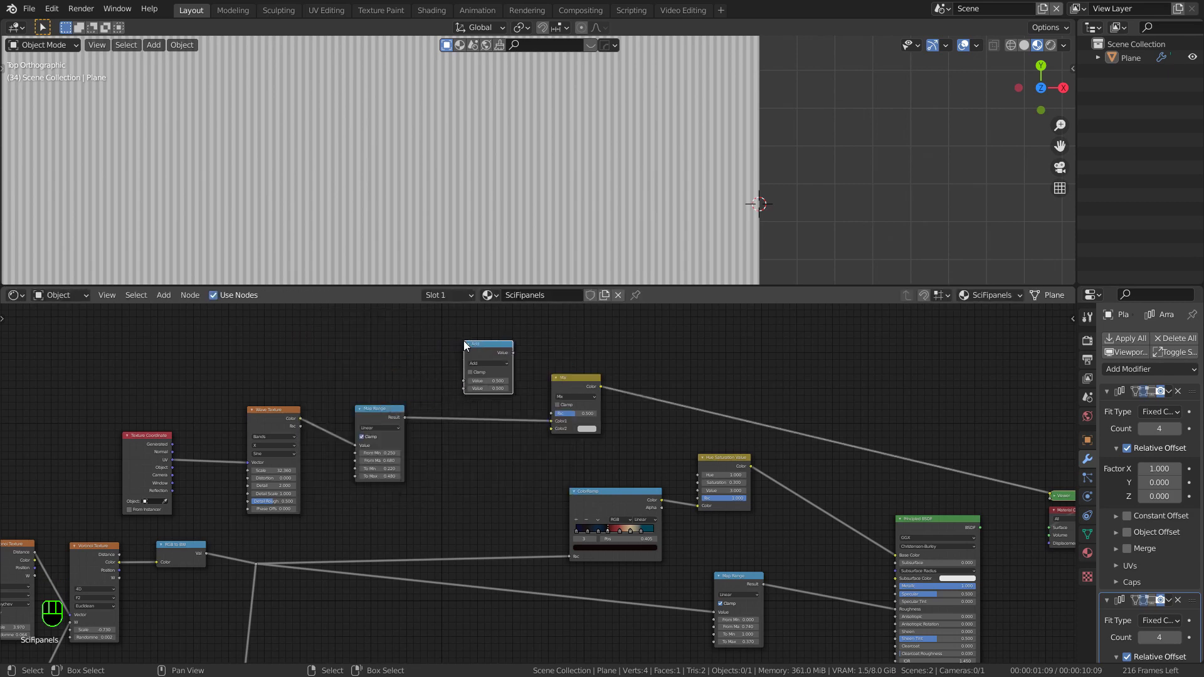
pyautogui.moveTo(298, 522); pyautogui.dragTo(294, 524, button='middle')
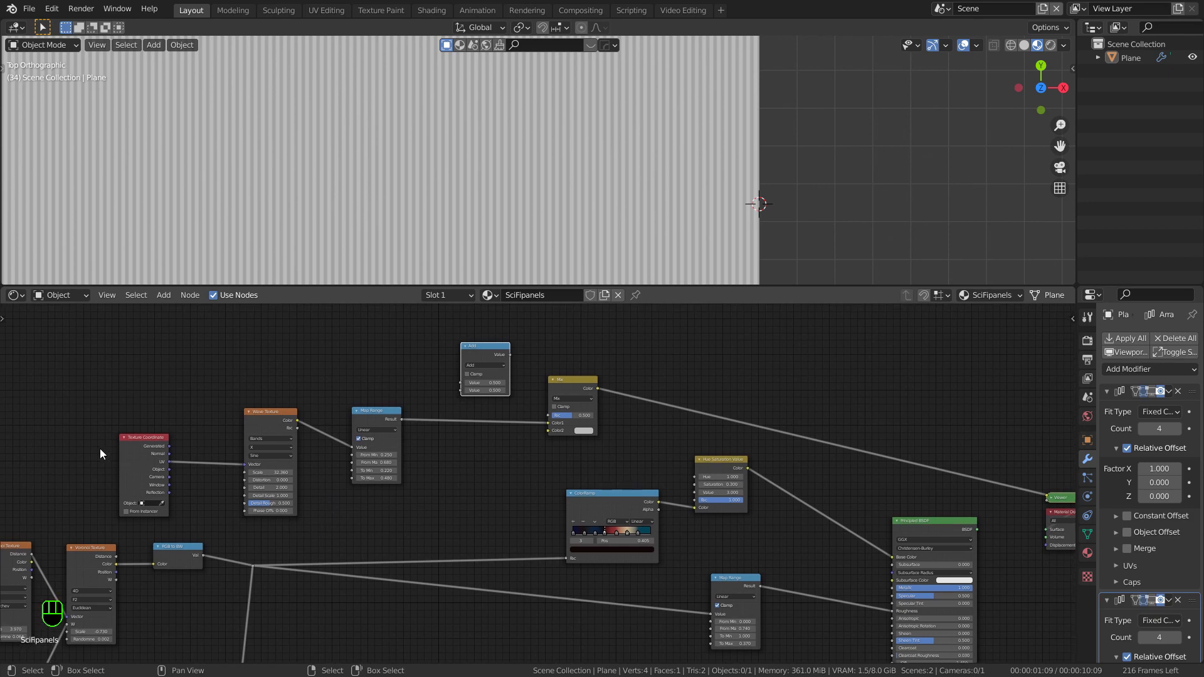
pyautogui.moveTo(478, 355); pyautogui.dragTo(364, 507)
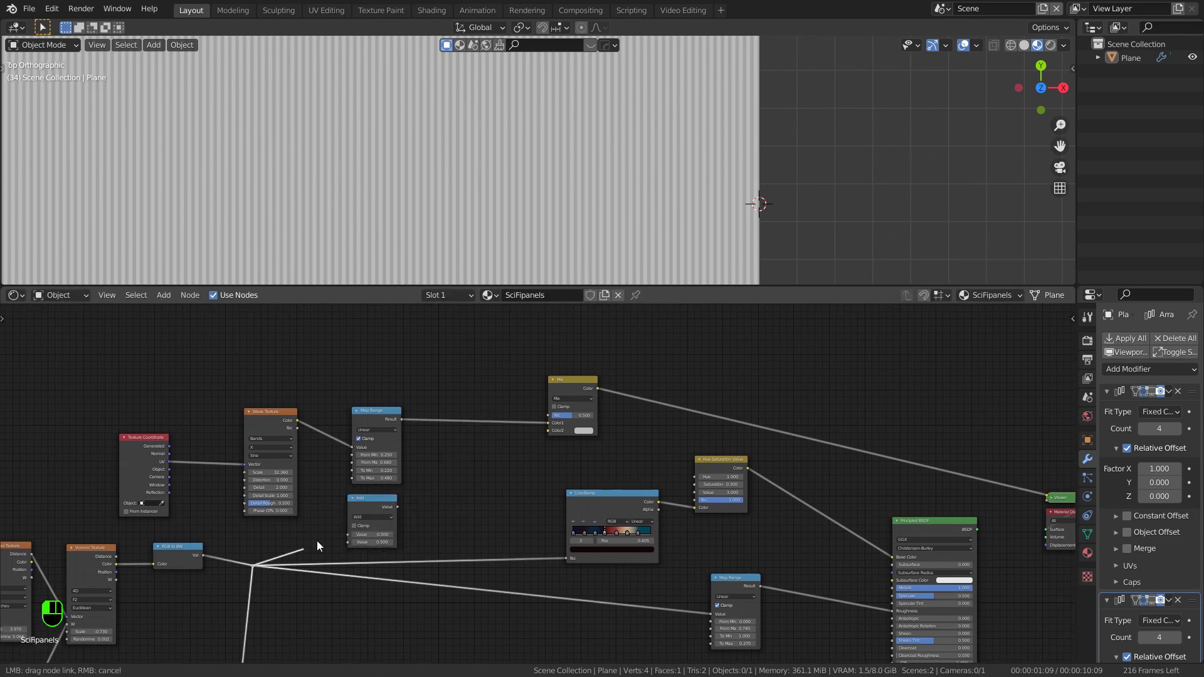
# Step: Connect the reroute to the Math node's Value input and set the operation to Greater Than
pyautogui.moveTo(258, 565); pyautogui.dragTo(351, 535)
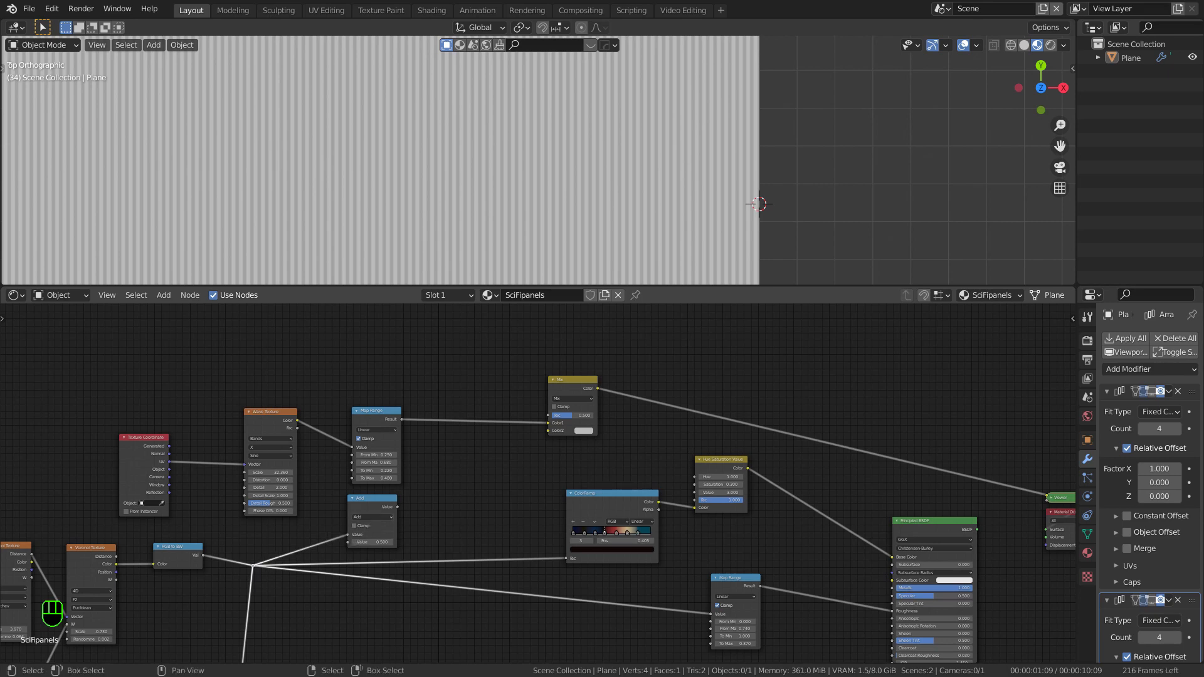
pyautogui.click(374, 517)
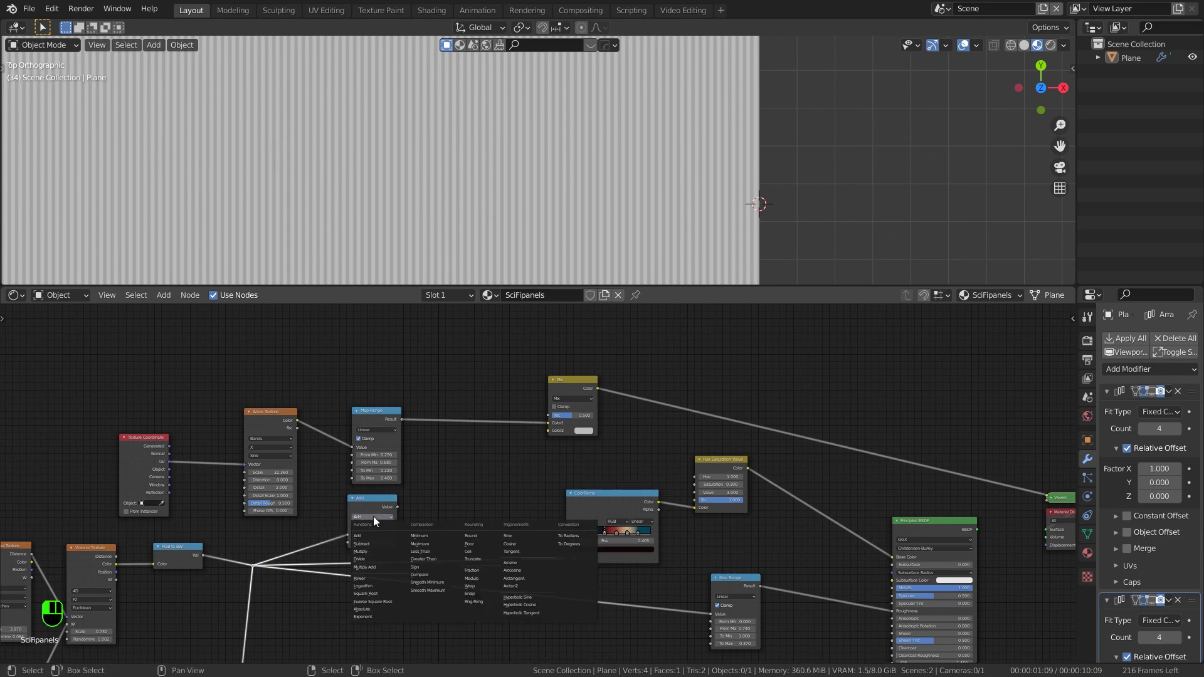
pyautogui.click(434, 559)
pyautogui.scroll(2, 372, 527)
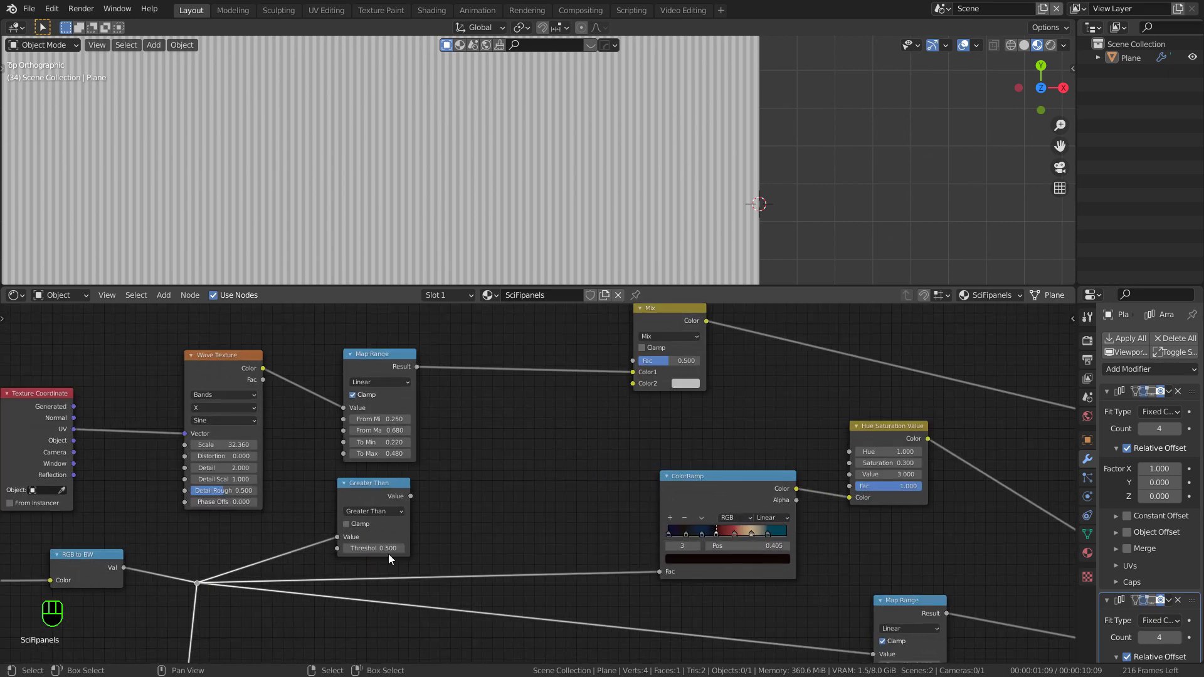
# Step: Preview the Greater Than node's output on the plane and set its Threshold to 0.120
pyautogui.keyDown('ctrl'); pyautogui.keyDown('shift'); pyautogui.click(367, 496); pyautogui.keyUp('shift'); pyautogui.keyUp('ctrl')
pyautogui.keyDown('shift'); pyautogui.moveTo(412, 199); pyautogui.dragTo(472, 188, button='middle'); pyautogui.keyUp('shift')
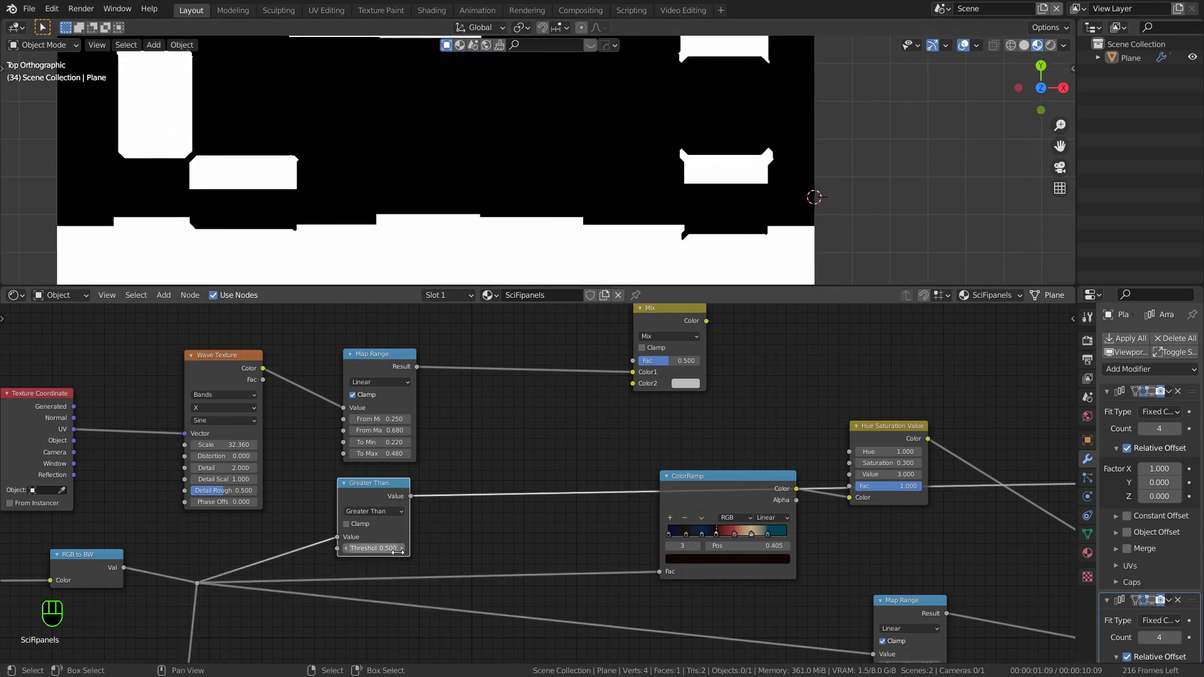
pyautogui.moveTo(398, 548)
pyautogui.keyDown('shift'); pyautogui.mouseDown()
pyautogui.moveTo(357, 548)
pyautogui.moveTo(389, 548)
pyautogui.mouseUp(); pyautogui.keyUp('shift')
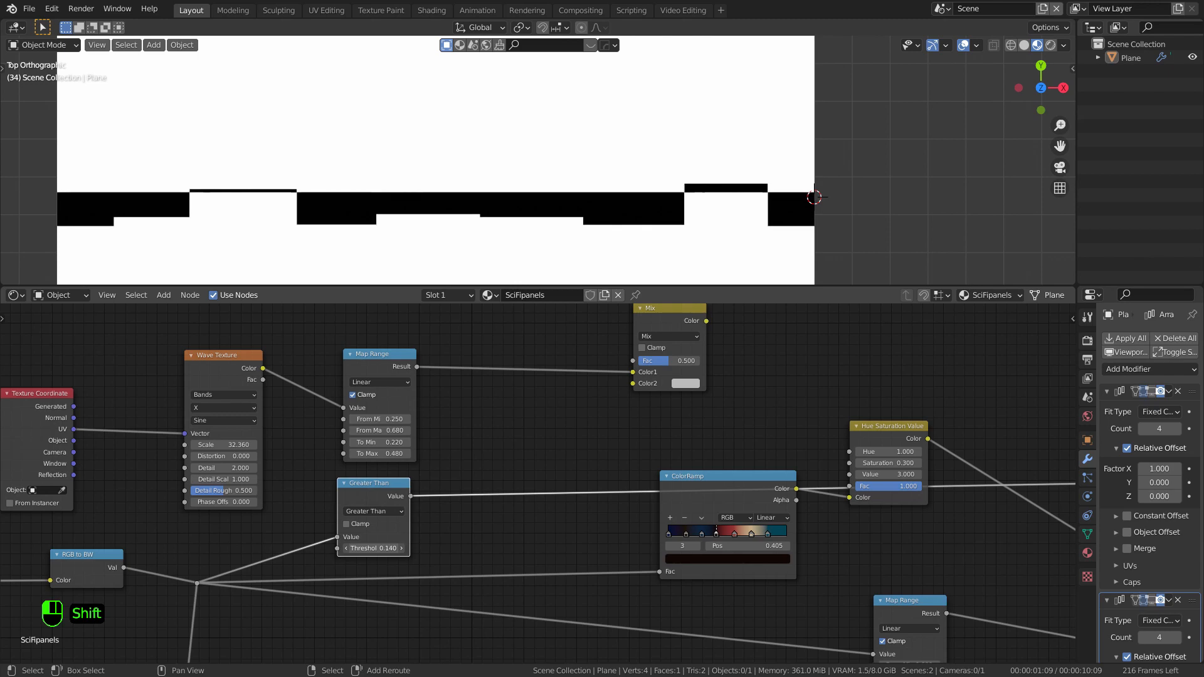
pyautogui.scroll(-4, 507, 457)
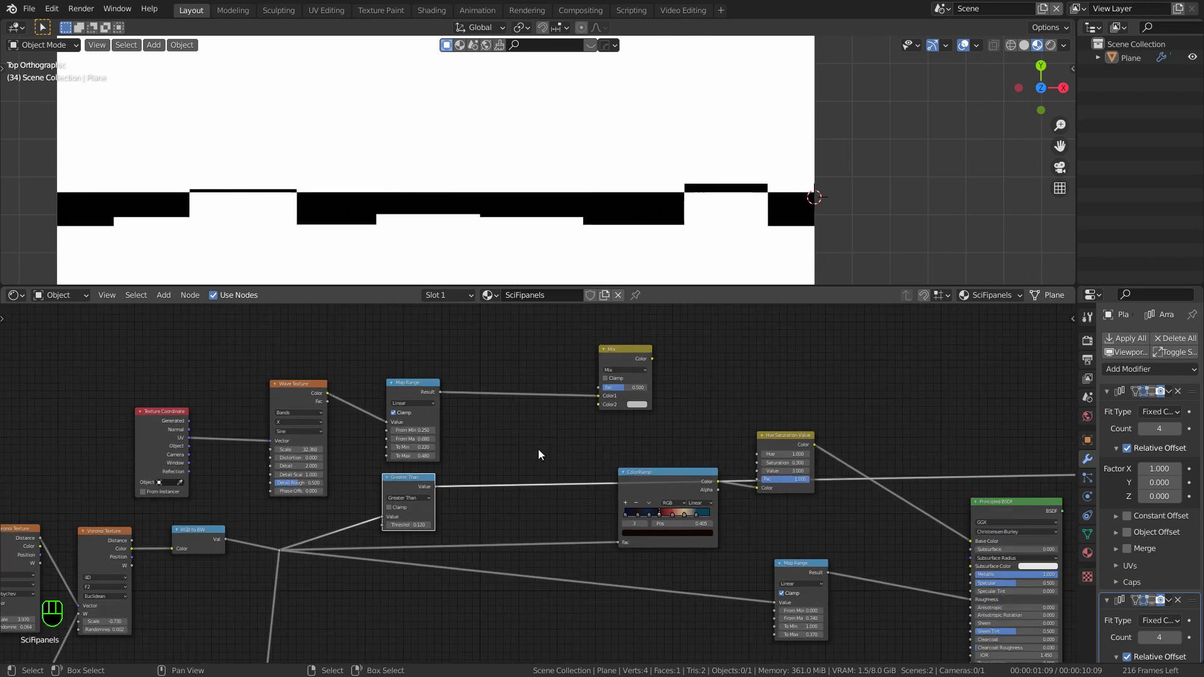
# Step: Add a second Map Range node and insert it into the link leaving the Greater Than node
pyautogui.moveTo(538, 450); pyautogui.dragTo(493, 463, button='middle')
pyautogui.hotkey('shift', 'a')
pyautogui.click(369, 408)
pyautogui.scroll(2, 429, 444)
pyautogui.scroll(-1, 433, 444)
pyautogui.moveTo(476, 446); pyautogui.dragTo(471, 429, button='middle')
pyautogui.hotkey('shift', 'a')
pyautogui.click(474, 430)
pyautogui.write('m')
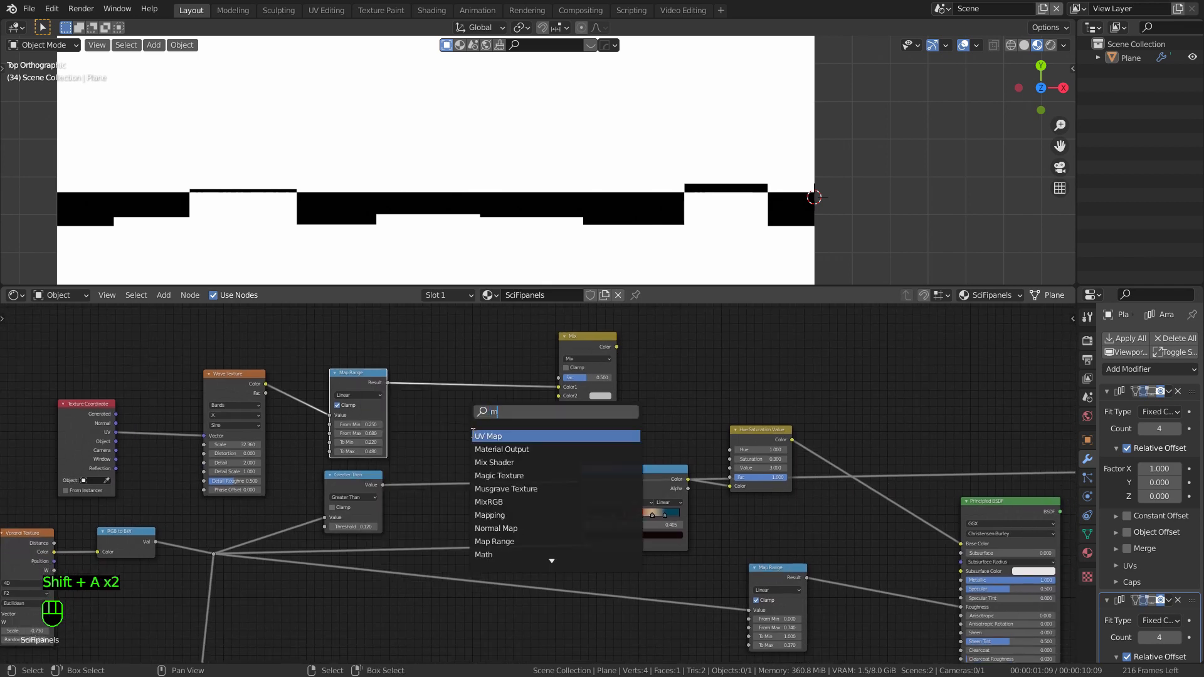
pyautogui.press('Down')
pyautogui.press('Down')
pyautogui.press('Down')
pyautogui.press('Return')
pyautogui.click(467, 432)
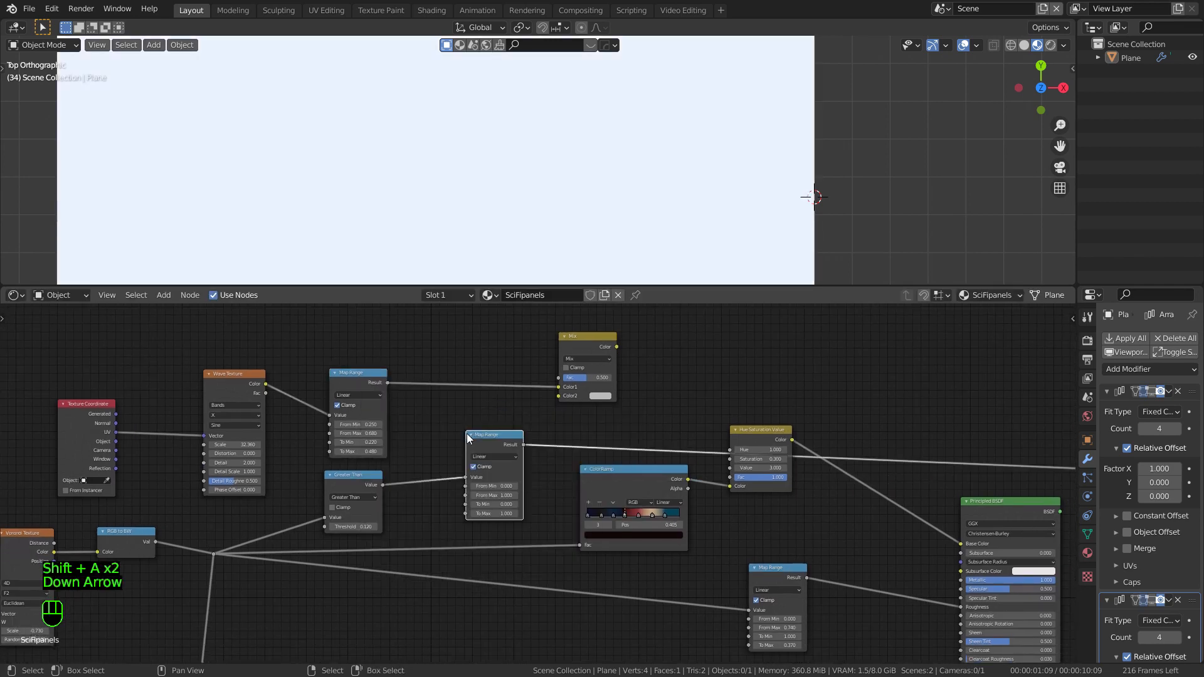
# Step: Invert the mask by setting the second Map Range's To Min to 1 and To Max to 0, and check it across the whole plane
pyautogui.scroll(1, 465, 431)
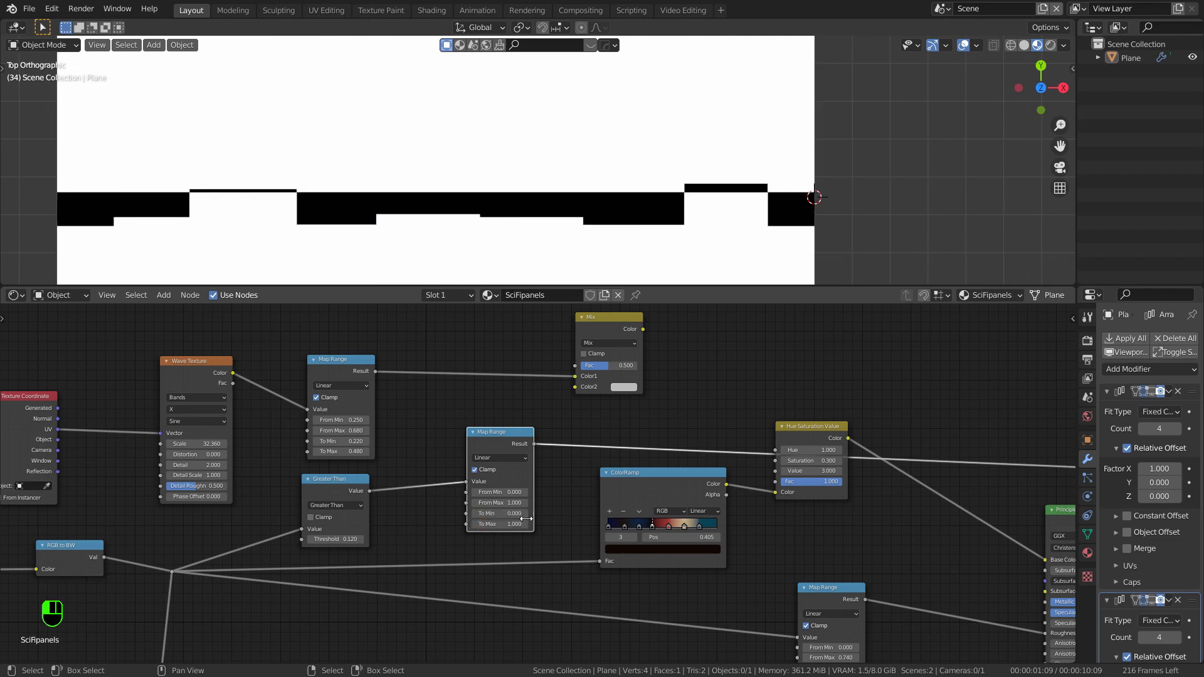
pyautogui.write('1')
pyautogui.press('Tab')
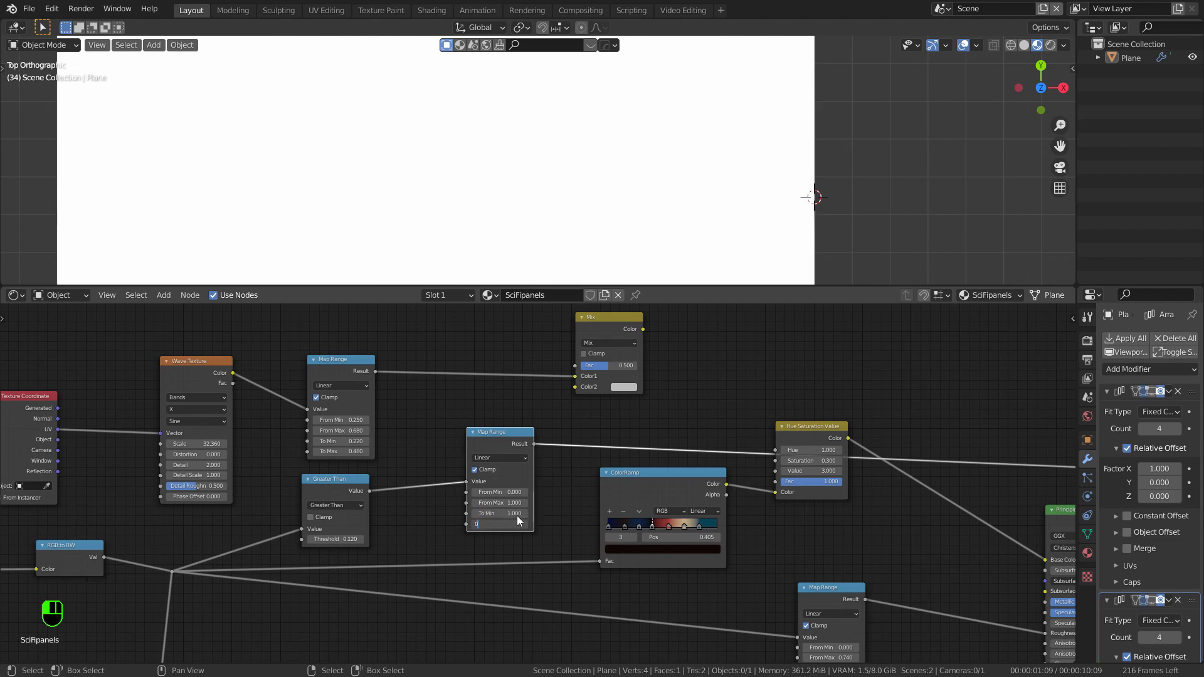
pyautogui.write('0')
pyautogui.press('Return')
pyautogui.scroll(-2, 321, 146)
pyautogui.keyDown('shift'); pyautogui.moveTo(367, 128); pyautogui.dragTo(370, 176, button='middle'); pyautogui.keyUp('shift')
pyautogui.scroll(-2, 402, 125)
pyautogui.moveTo(412, 96)
pyautogui.keyDown('shift'); pyautogui.mouseDown(button='middle')
pyautogui.moveTo(420, 142)
pyautogui.moveTo(352, 134)
pyautogui.moveTo(429, 117)
pyautogui.moveTo(395, 96)
pyautogui.mouseUp(button='middle'); pyautogui.keyUp('shift')
pyautogui.scroll(-2, 376, 113)
pyautogui.scroll(2, 508, 178)
pyautogui.moveTo(502, 175)
pyautogui.keyDown('shift'); pyautogui.mouseDown(button='middle')
pyautogui.moveTo(431, 133)
pyautogui.moveTo(490, 165)
pyautogui.mouseUp(button='middle'); pyautogui.keyUp('shift')
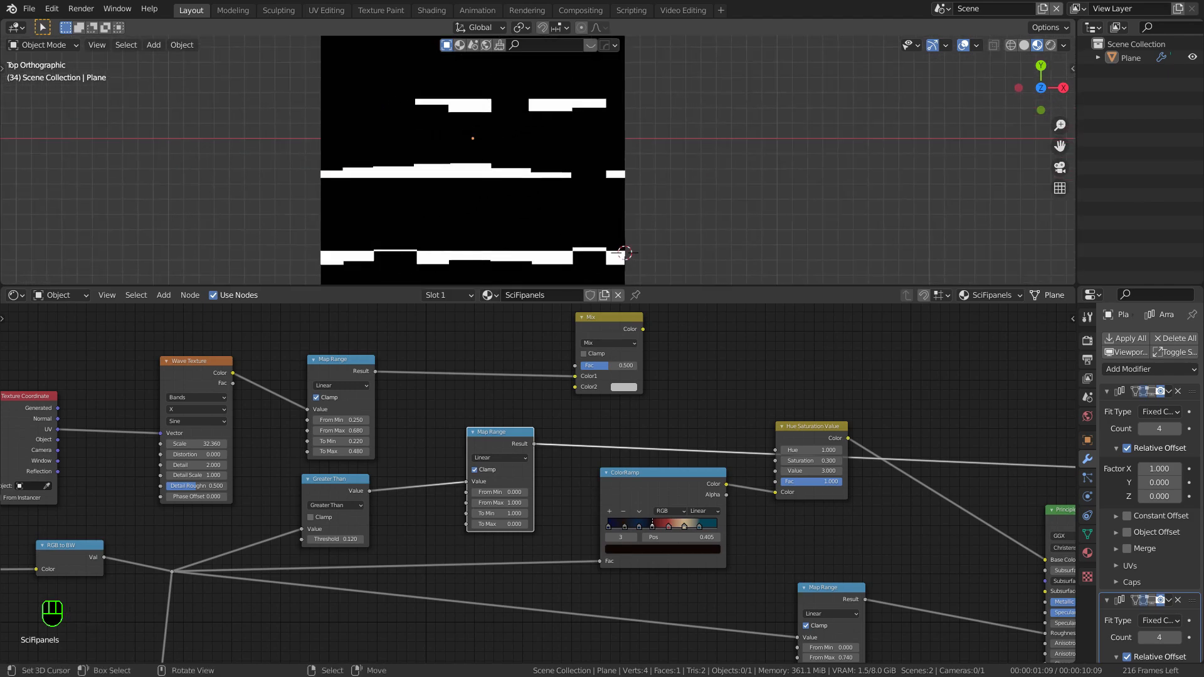
# Step: Reposition the second Map Range node and connect its Result to the Mix node's Fac input
pyautogui.moveTo(498, 442); pyautogui.dragTo(488, 437)
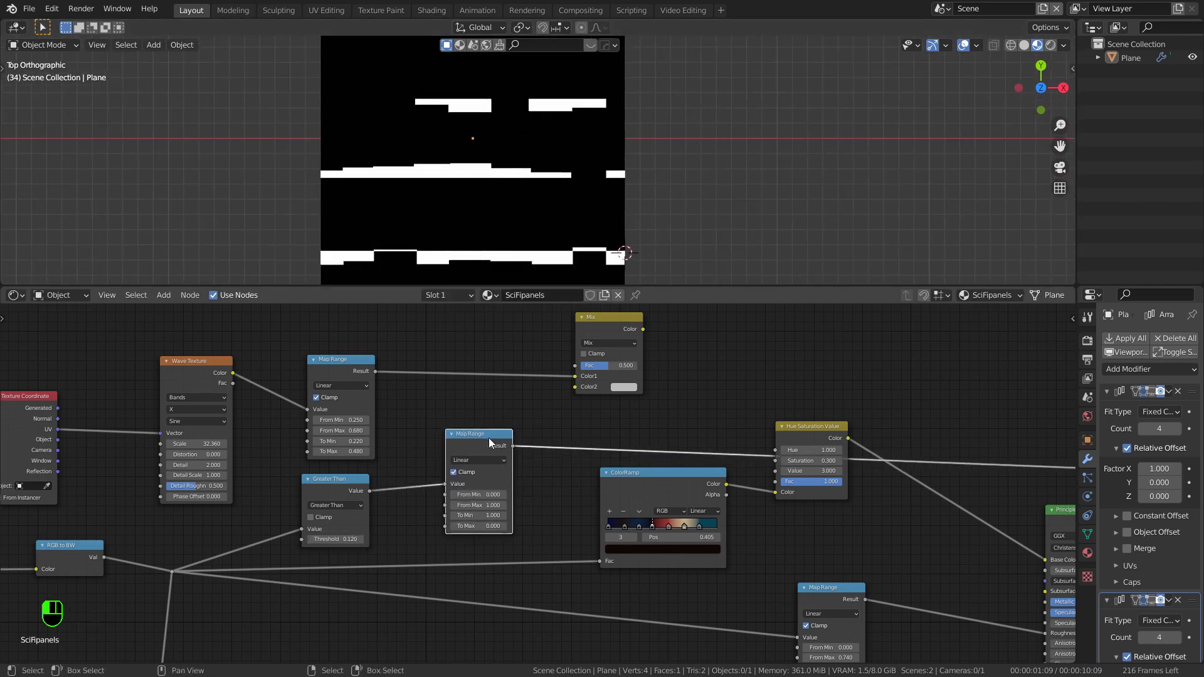
pyautogui.moveTo(570, 371); pyautogui.dragTo(572, 369)
pyautogui.scroll(-3, 547, 419)
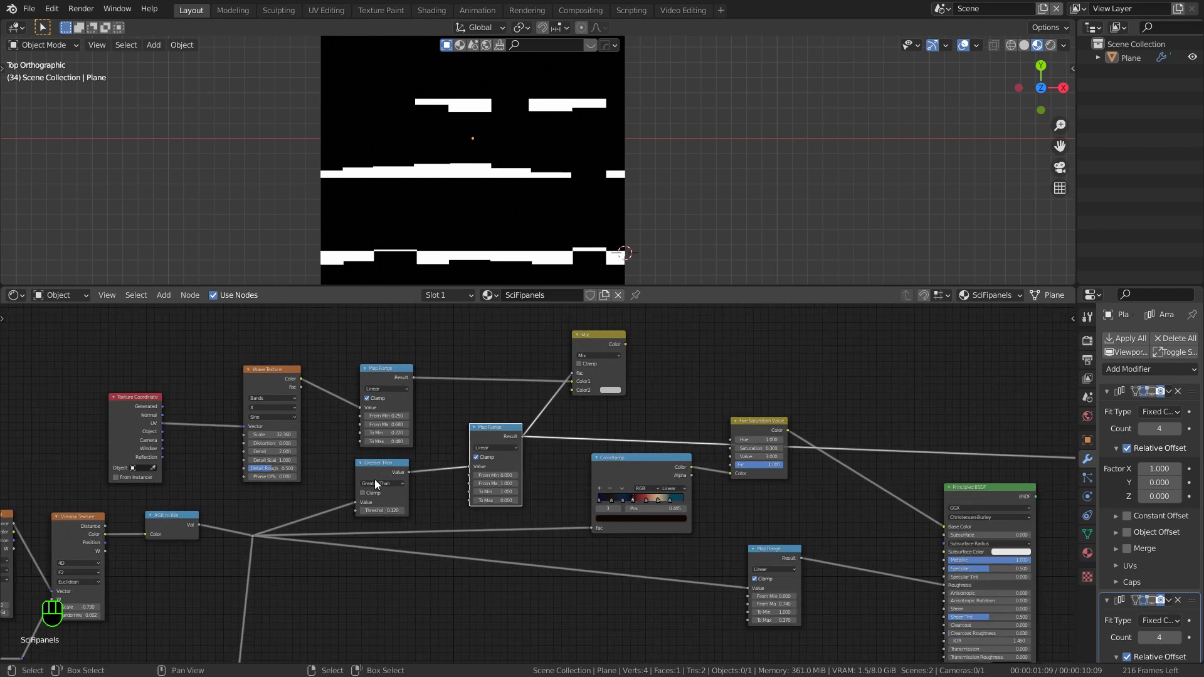
# Step: Move the Greater Than node and the second Map Range node up above the Wave Texture's Map Range
pyautogui.moveTo(375, 479); pyautogui.dragTo(454, 472)
pyautogui.moveTo(540, 504); pyautogui.dragTo(430, 319)
pyautogui.moveTo(588, 344); pyautogui.dragTo(594, 410, button='middle')
pyautogui.scroll(1, 597, 409)
pyautogui.moveTo(414, 529); pyautogui.dragTo(548, 388, button='middle')
pyautogui.scroll(-2, 548, 388)
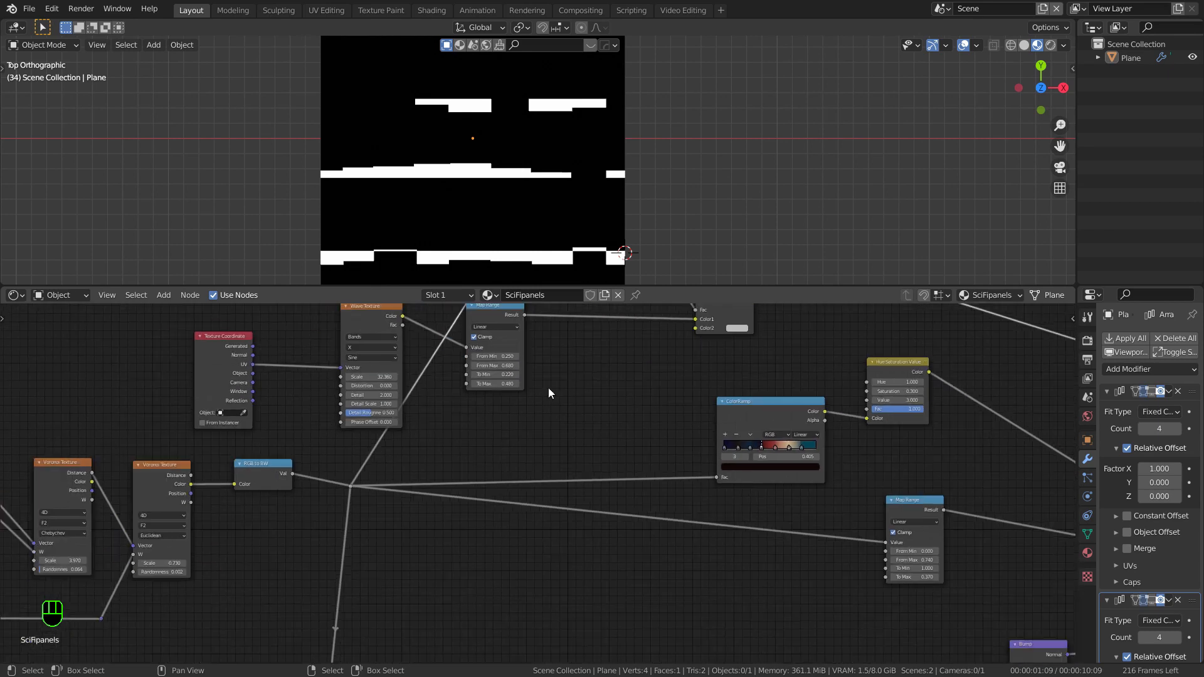
# Step: Connect the rerouted RGB to BW output to the Mix node's Color2 and preview the Mix result on the plane
pyautogui.moveTo(672, 335); pyautogui.dragTo(672, 335)
pyautogui.moveTo(672, 335); pyautogui.dragTo(535, 382, button='middle')
pyautogui.keyDown('ctrl'); pyautogui.keyDown('shift'); pyautogui.click(535, 381); pyautogui.keyUp('shift'); pyautogui.keyUp('ctrl')
pyautogui.scroll(1, 442, 186)
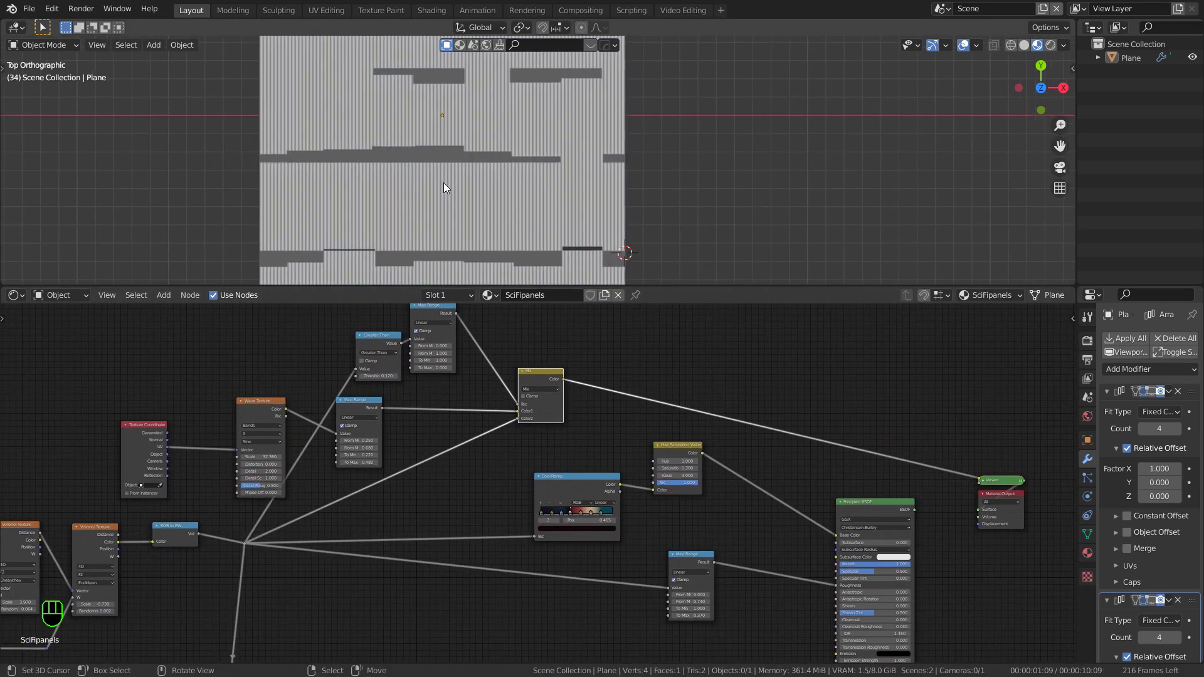
# Step: Try swapping the links into the Mix node's Color1 and Color2, and return them to their original order
pyautogui.moveTo(520, 418); pyautogui.dragTo(520, 412)
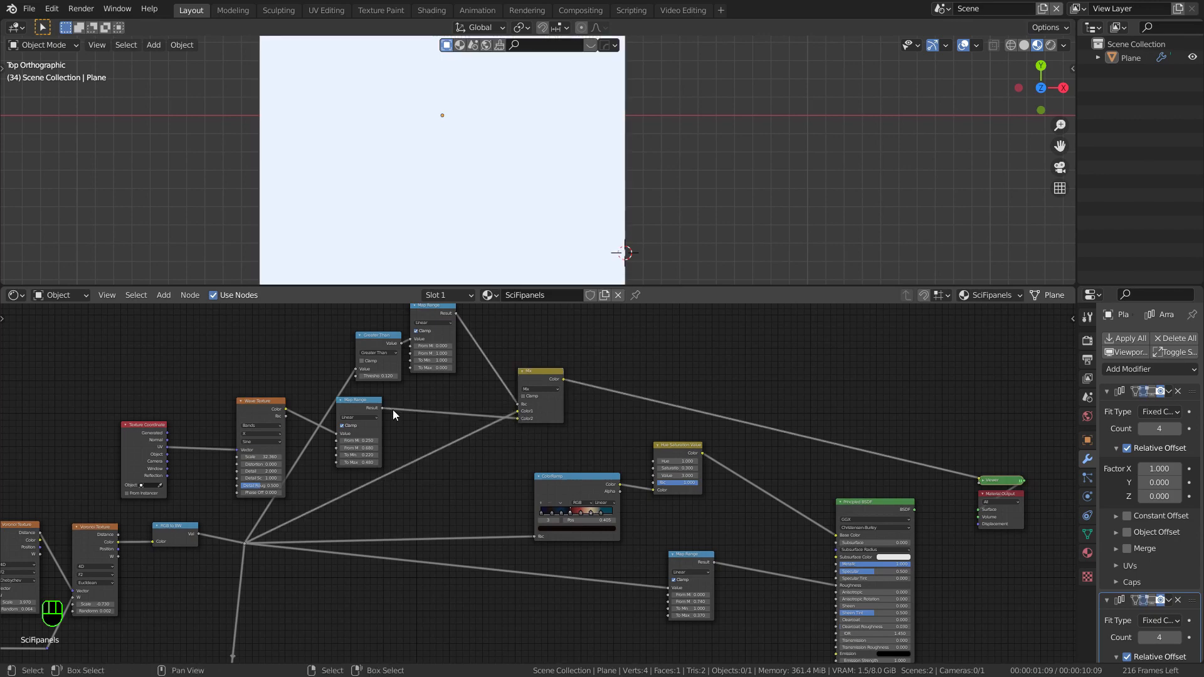
pyautogui.scroll(1, 461, 187)
pyautogui.moveTo(460, 183)
pyautogui.keyDown('shift'); pyautogui.mouseDown(button='middle')
pyautogui.moveTo(488, 205)
pyautogui.moveTo(445, 178)
pyautogui.moveTo(481, 176)
pyautogui.mouseUp(button='middle'); pyautogui.keyUp('shift')
pyautogui.scroll(-2, 485, 202)
pyautogui.scroll(1, 445, 178)
pyautogui.scroll(2, 522, 366)
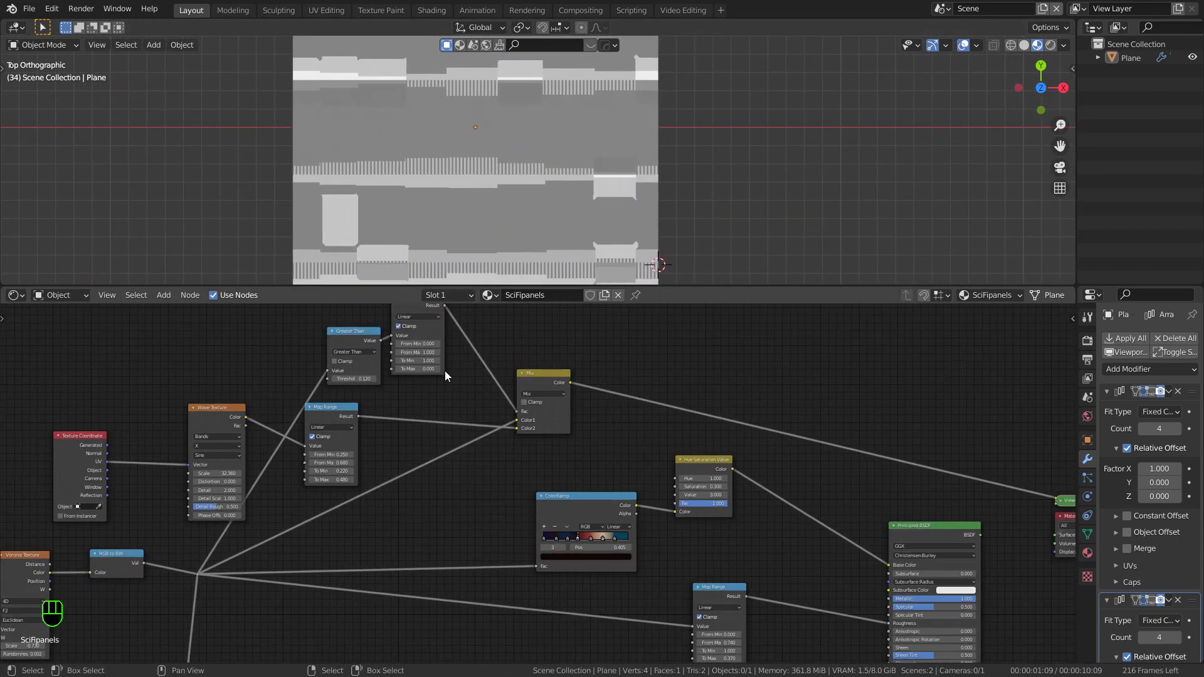
pyautogui.moveTo(523, 424); pyautogui.dragTo(525, 432)
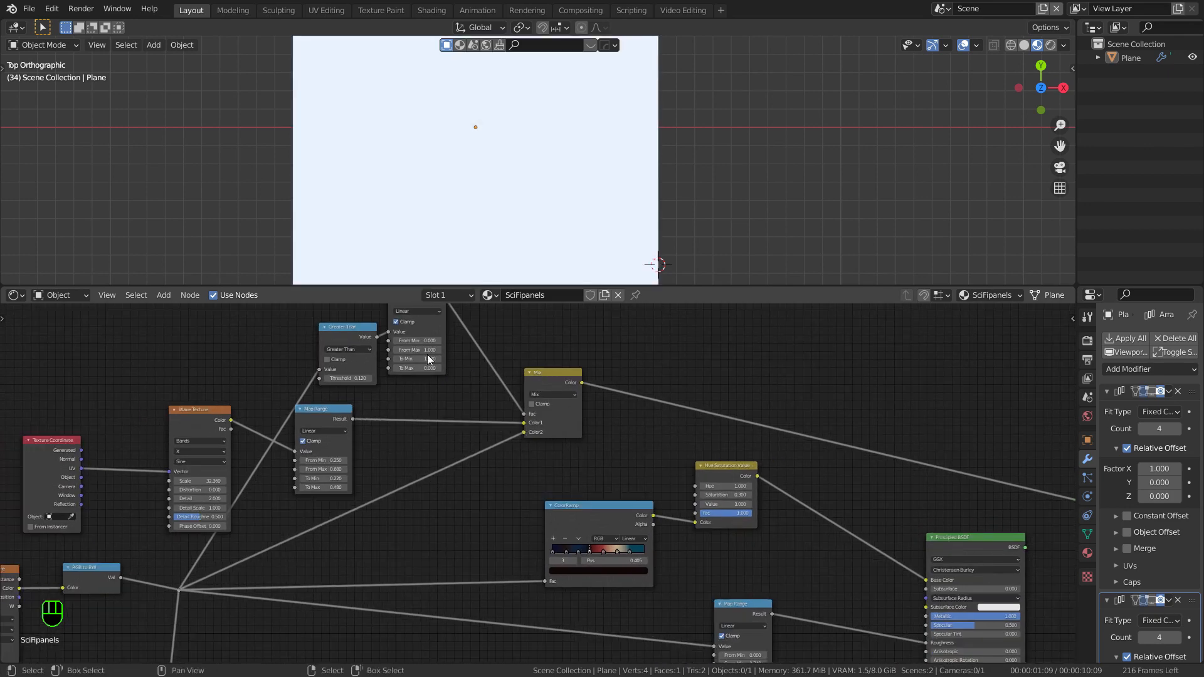
# Step: Set the mask Map Range's To Min to 0 and To Max to 1, and check the banded panels on the plane
pyautogui.click(434, 360)
pyautogui.write('0')
pyautogui.press('Tab')
pyautogui.write('1')
pyautogui.press('Return')
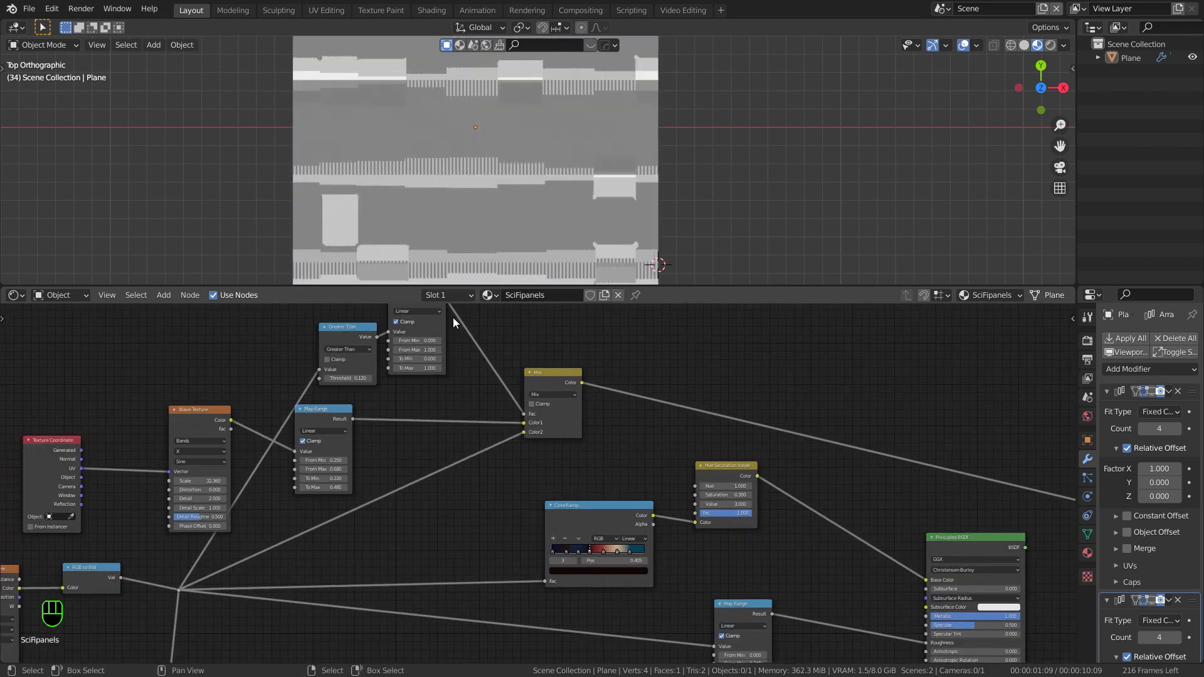
pyautogui.scroll(1, 509, 187)
pyautogui.scroll(-2, 501, 165)
pyautogui.scroll(1, 494, 164)
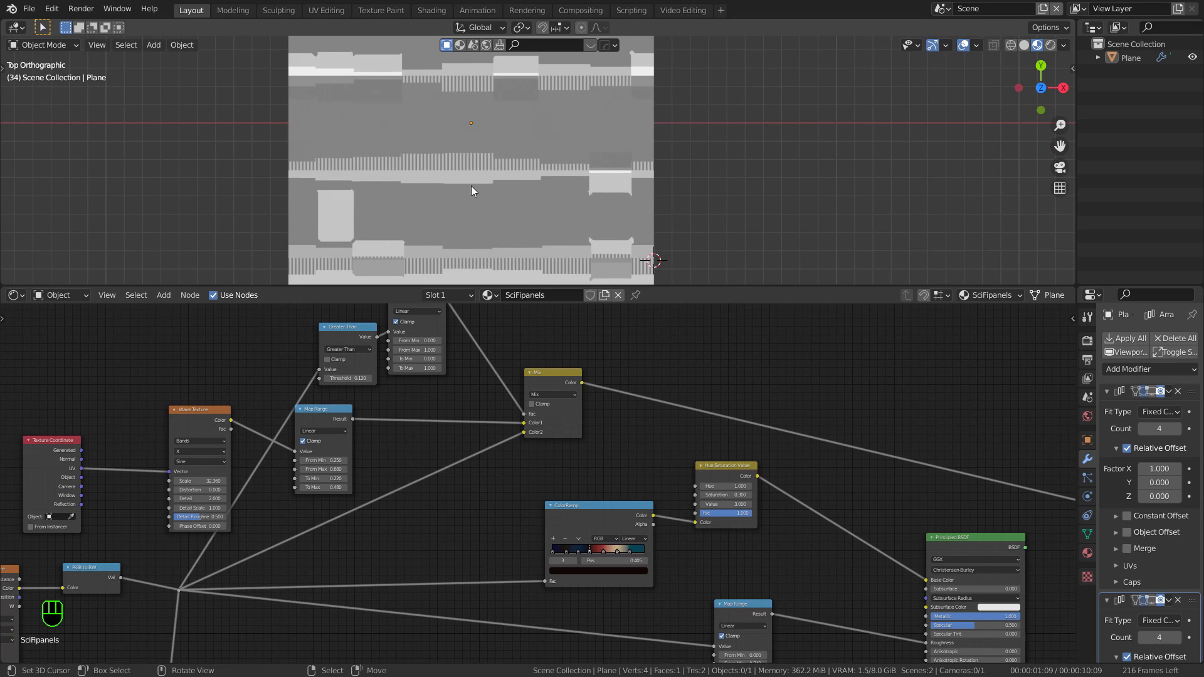
pyautogui.keyDown('shift'); pyautogui.moveTo(484, 174); pyautogui.dragTo(480, 172, button='middle'); pyautogui.keyUp('shift')
# Step: Collapse the Wave Texture and its Map Range, stack them together, and move the Texture Coordinate node below them
pyautogui.scroll(-4, 563, 397)
pyautogui.moveTo(224, 413); pyautogui.dragTo(289, 404, button='middle')
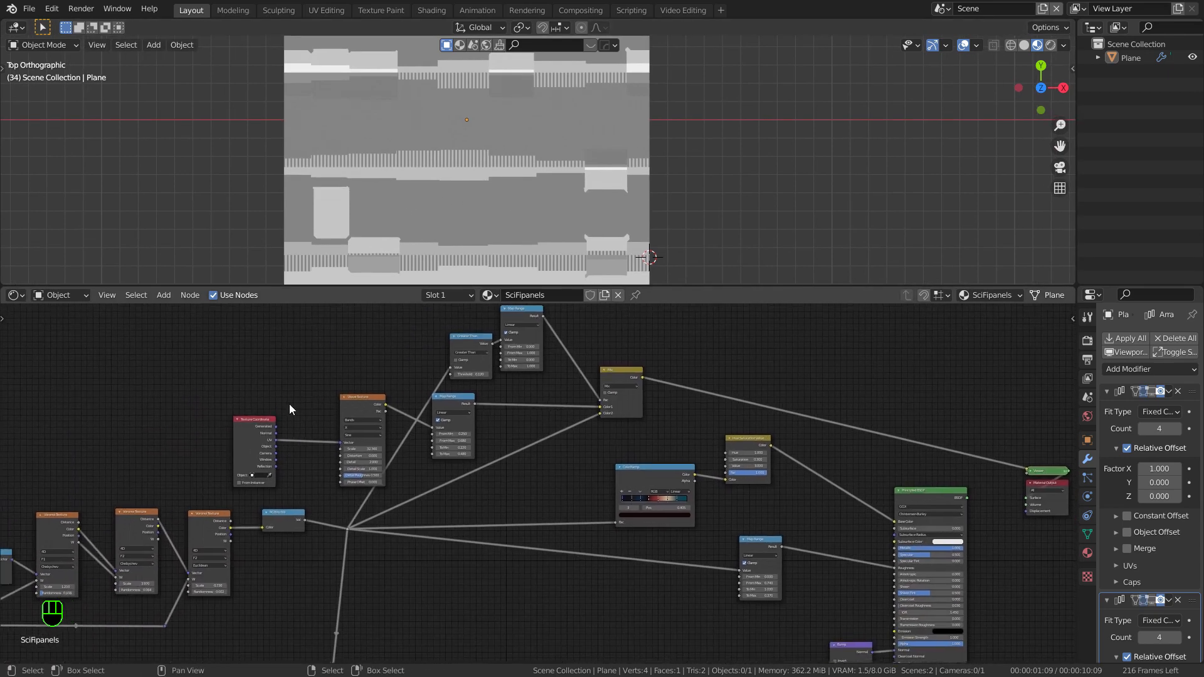
pyautogui.moveTo(267, 390); pyautogui.dragTo(359, 433)
pyautogui.moveTo(360, 398)
pyautogui.mouseDown()
pyautogui.moveTo(330, 414)
pyautogui.moveTo(363, 415)
pyautogui.mouseUp()
pyautogui.click(348, 413)
pyautogui.moveTo(251, 437); pyautogui.dragTo(255, 592)
pyautogui.click(437, 397)
pyautogui.moveTo(365, 413); pyautogui.dragTo(498, 397)
pyautogui.moveTo(458, 433); pyautogui.dragTo(524, 433)
pyautogui.moveTo(491, 416); pyautogui.dragTo(328, 427)
# Step: Duplicate the Mix node and insert the copy into the link between the wave's Map Range and the original Mix
pyautogui.click(616, 377)
pyautogui.hotkey('shift', 'd')
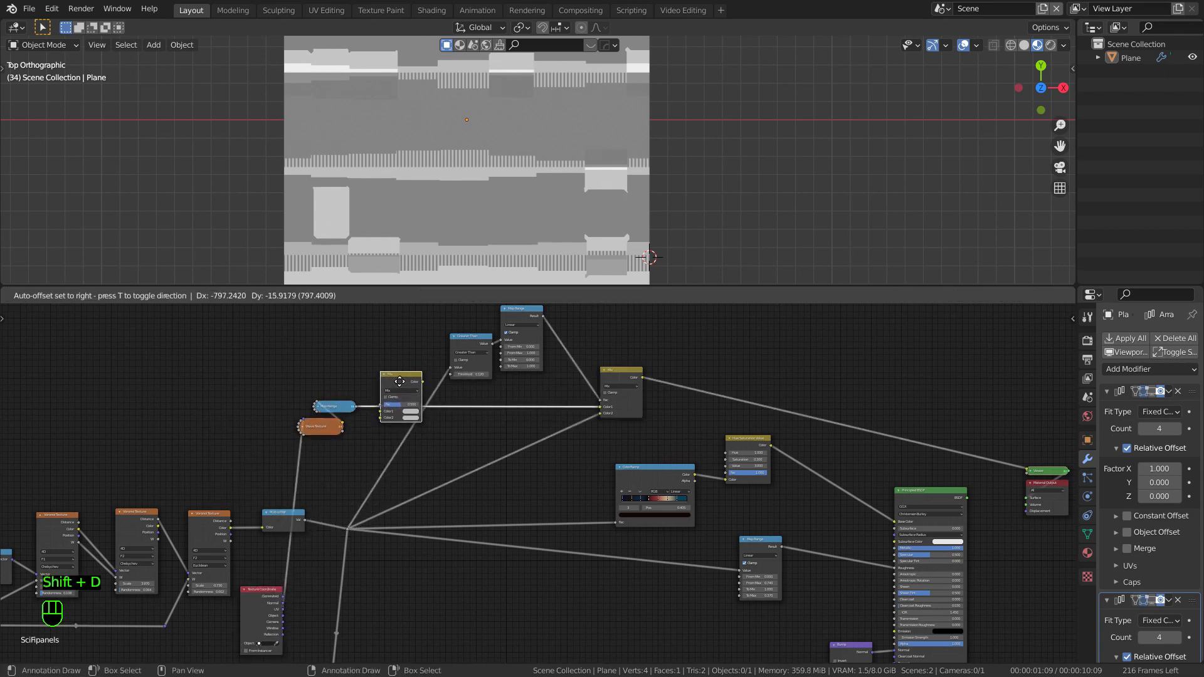
pyautogui.click(399, 380)
# Step: Add a new Voronoi Texture node in the empty area above the existing Voronoi chain
pyautogui.moveTo(296, 376); pyautogui.dragTo(529, 387, button='middle')
pyautogui.scroll(-2, 406, 388)
pyautogui.hotkey('shift', 'a')
pyautogui.click(442, 370)
pyautogui.write('v')
pyautogui.press('Return')
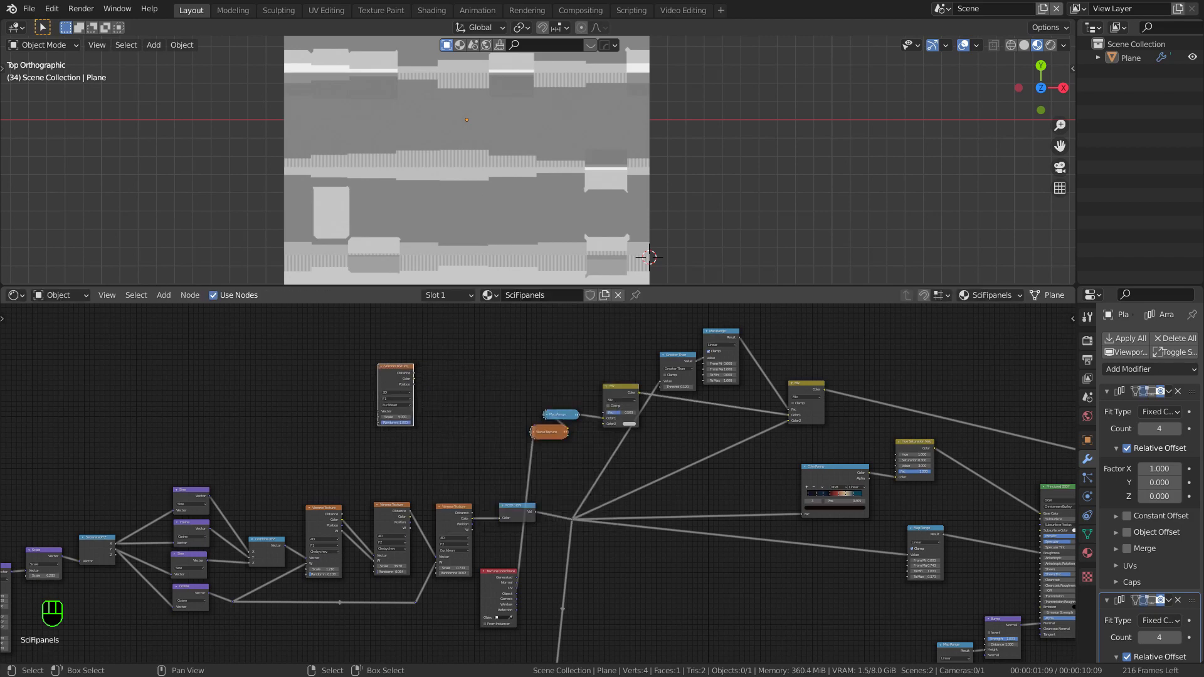
# Step: Link the Combine XYZ output to the new Voronoi Texture's Vector and branch the last Cosine node's link into it
pyautogui.scroll(1, 317, 424)
pyautogui.moveTo(316, 424); pyautogui.dragTo(347, 386, button='middle')
pyautogui.scroll(-2, 348, 386)
pyautogui.moveTo(318, 498); pyautogui.dragTo(404, 374)
pyautogui.scroll(3, 439, 358)
pyautogui.moveTo(439, 359); pyautogui.dragTo(457, 339, button='middle')
pyautogui.scroll(-3, 456, 345)
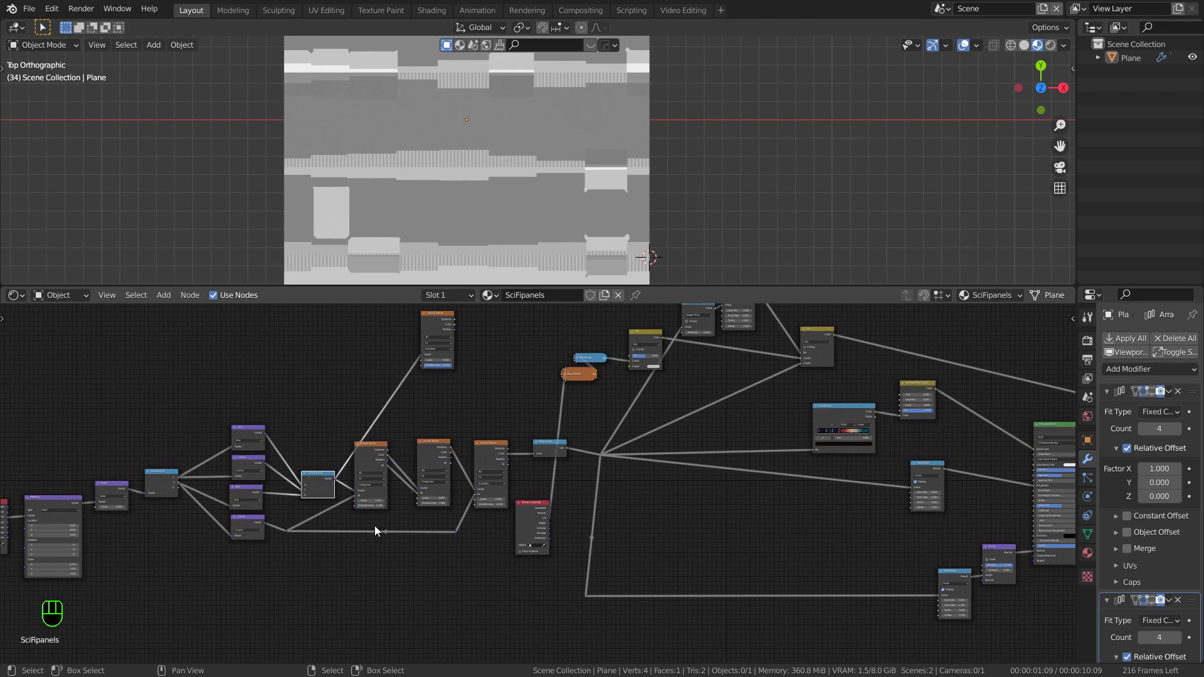
pyautogui.moveTo(423, 359); pyautogui.dragTo(423, 360)
pyautogui.scroll(3, 433, 341)
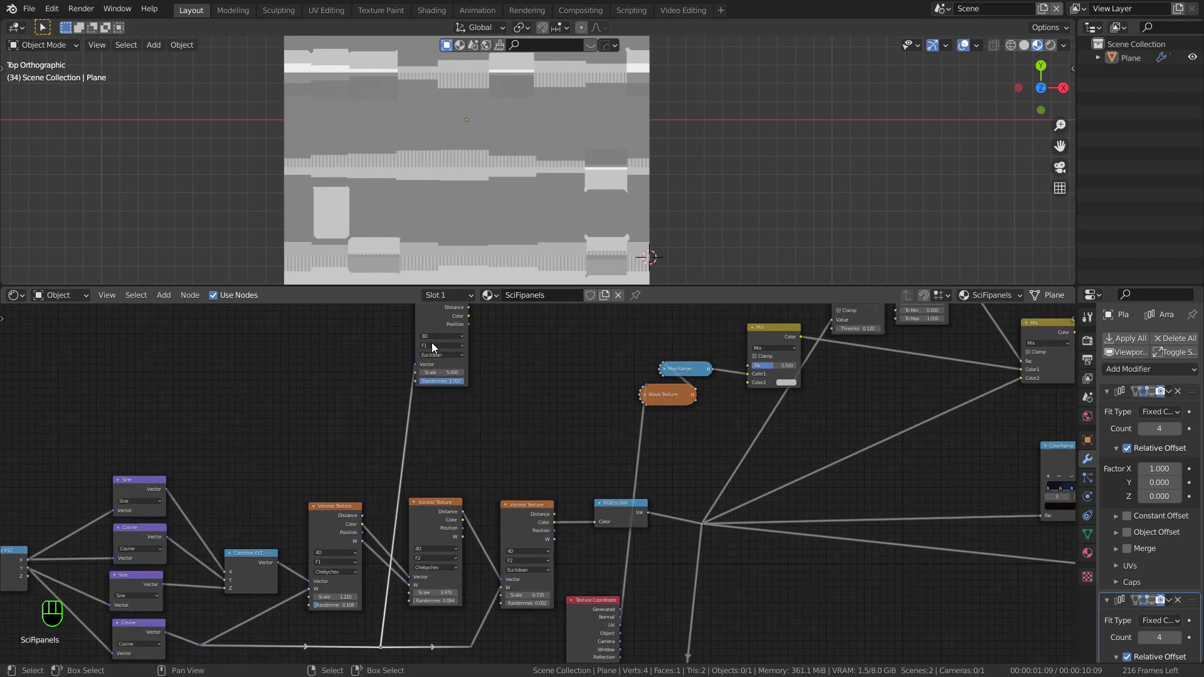
# Step: Set the new Voronoi Texture to 4D, connecting Combine XYZ to its Vector and the Cosine reroute to its W
pyautogui.click(434, 334)
pyautogui.moveTo(415, 398); pyautogui.dragTo(423, 387, button='middle')
pyautogui.scroll(-1, 422, 388)
pyautogui.moveTo(284, 557); pyautogui.dragTo(423, 367)
pyautogui.moveTo(386, 641); pyautogui.dragTo(421, 375)
pyautogui.moveTo(422, 375); pyautogui.dragTo(271, 402, button='middle')
# Step: Add a Brick Texture node beside the new Voronoi Texture
pyautogui.hotkey('shift', 'a')
pyautogui.click(381, 344)
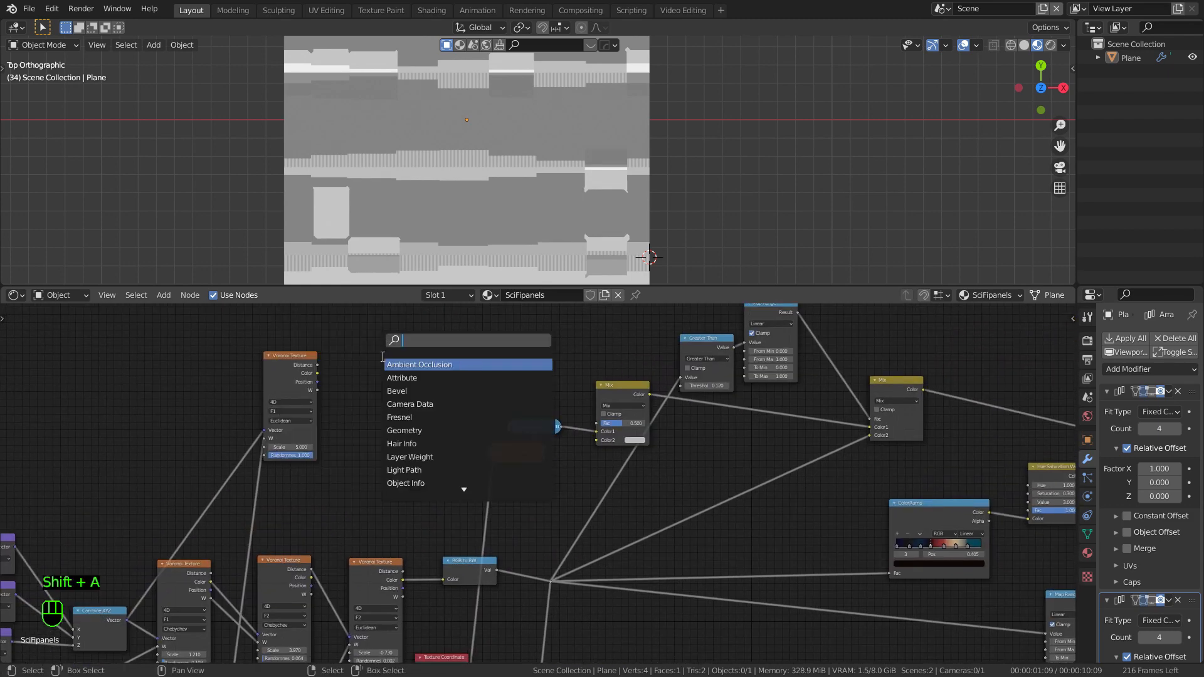
pyautogui.write('brick')
pyautogui.press('Return')
pyautogui.click(376, 364)
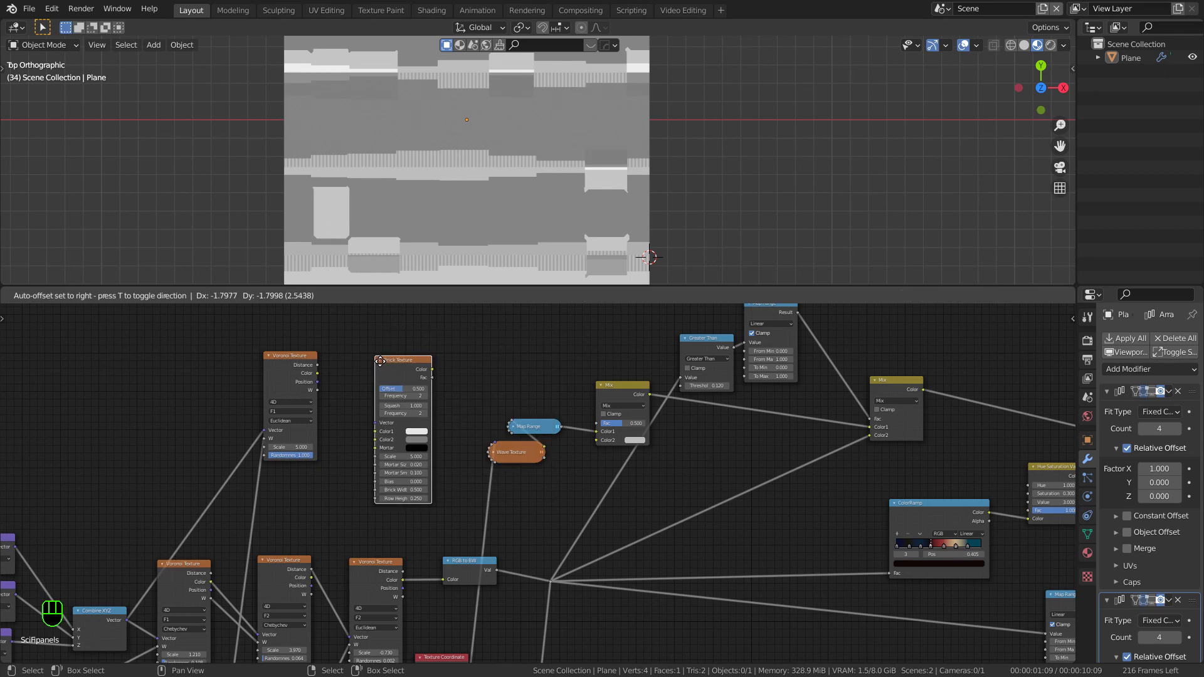
# Step: Connect the Voronoi's Distance to the Brick Texture's Vector, and the Brick's Color to the duplicated Mix node's Color2
pyautogui.scroll(3, 352, 360)
pyautogui.moveTo(291, 370); pyautogui.dragTo(395, 450)
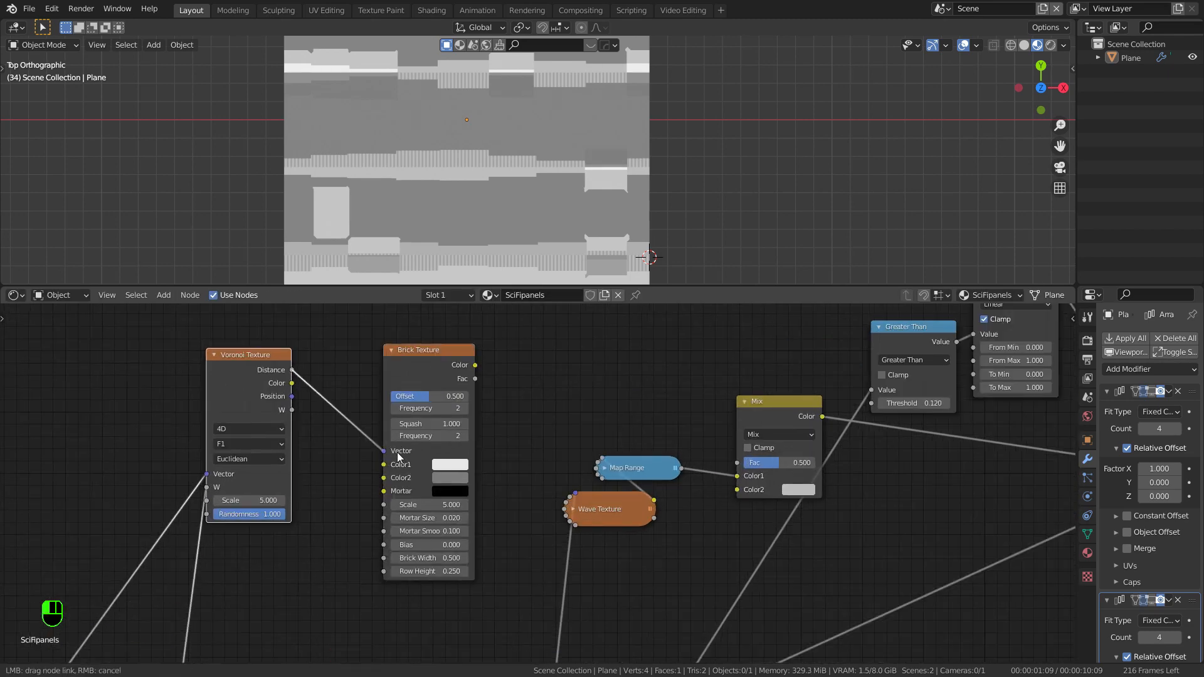
pyautogui.moveTo(459, 423); pyautogui.dragTo(346, 408, button='middle')
pyautogui.scroll(-2, 423, 415)
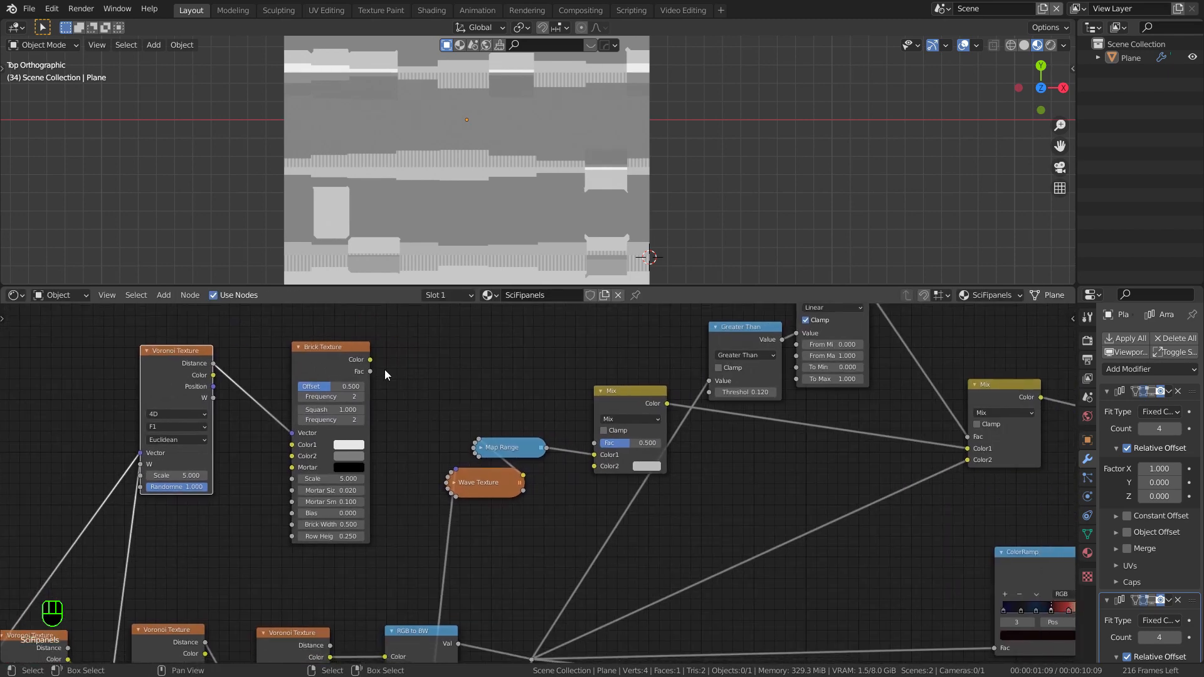
pyautogui.moveTo(371, 360); pyautogui.dragTo(594, 466)
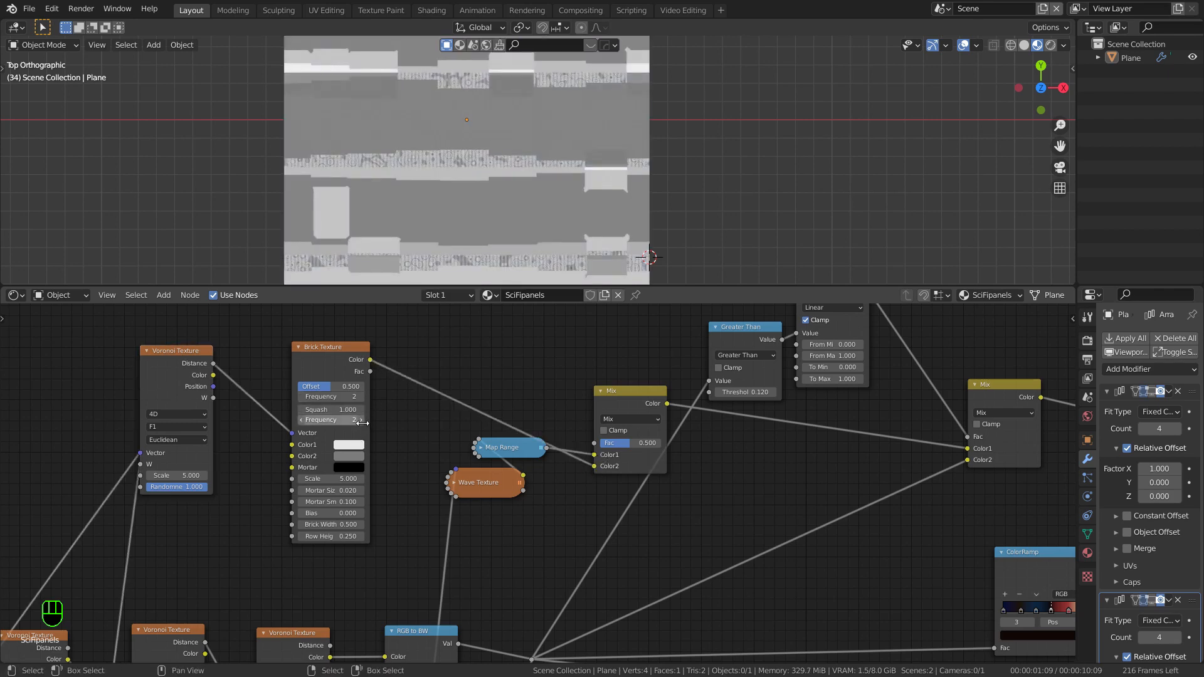
# Step: Set the Brick Texture's Squash Frequency to 8 and preview its Color output on the plane
pyautogui.write('8')
pyautogui.press('Return')
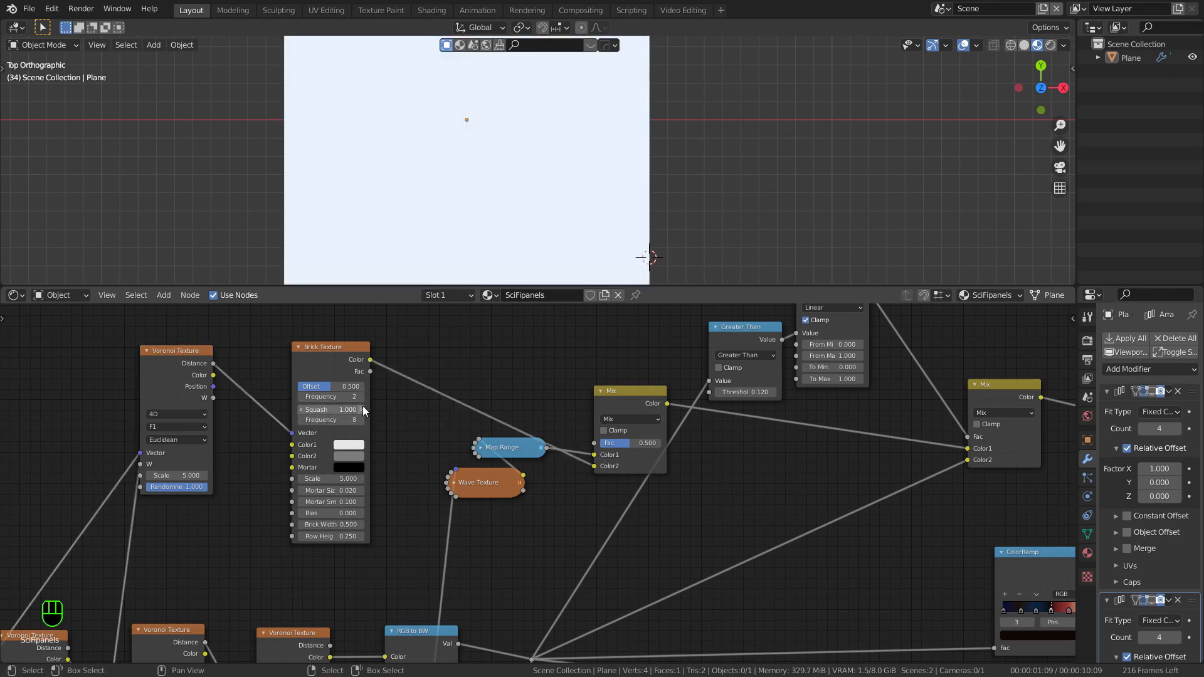
pyautogui.scroll(1, 391, 424)
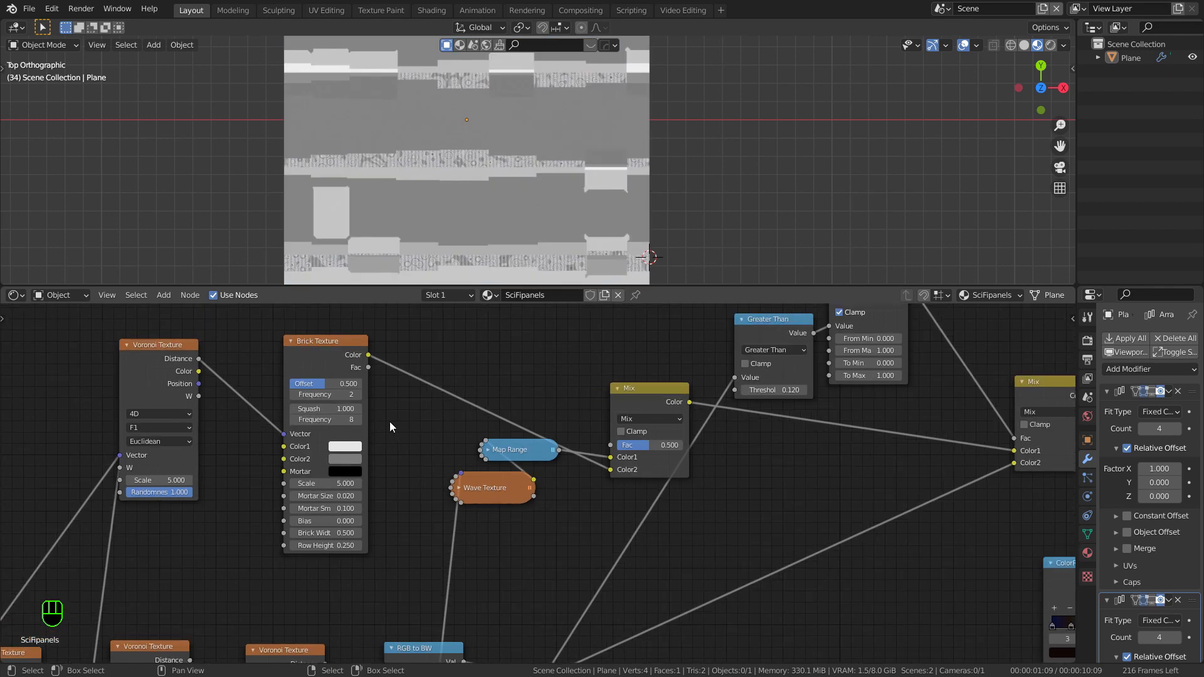
pyautogui.keyDown('ctrl'); pyautogui.keyDown('shift'); pyautogui.click(326, 354); pyautogui.keyUp('shift'); pyautogui.keyUp('ctrl')
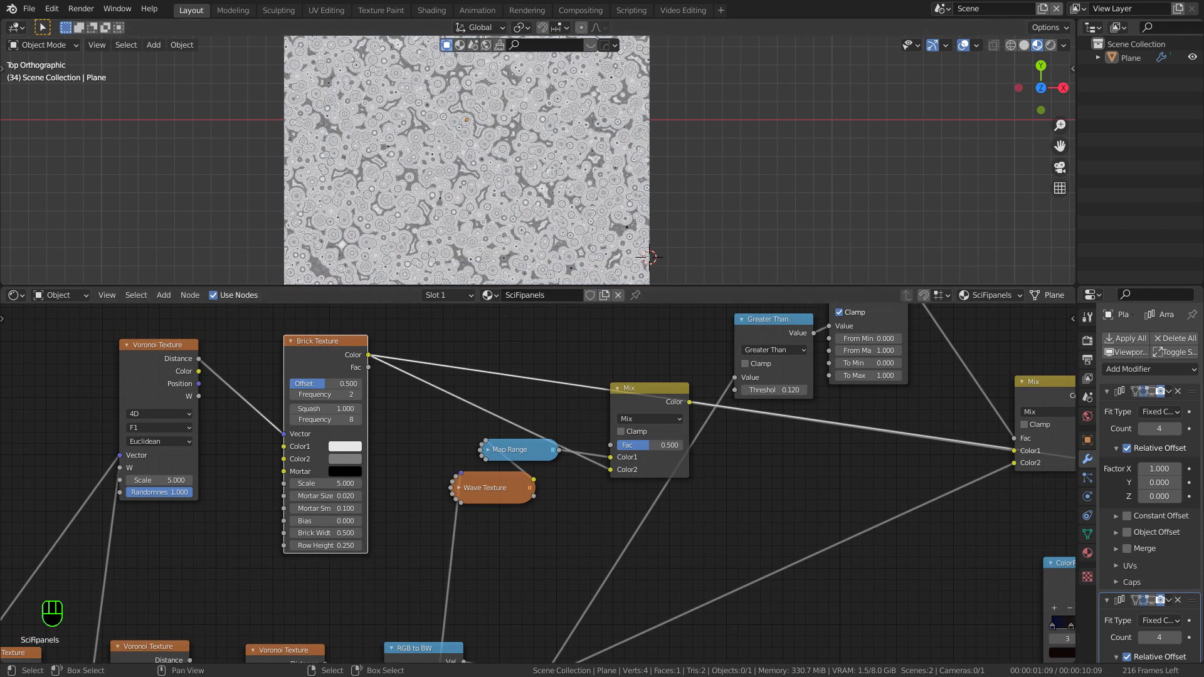
# Step: Switch the new Voronoi Texture to F2 with the Chebychev distance metric and check the pattern up close
pyautogui.click(162, 459)
pyautogui.scroll(1, 155, 451)
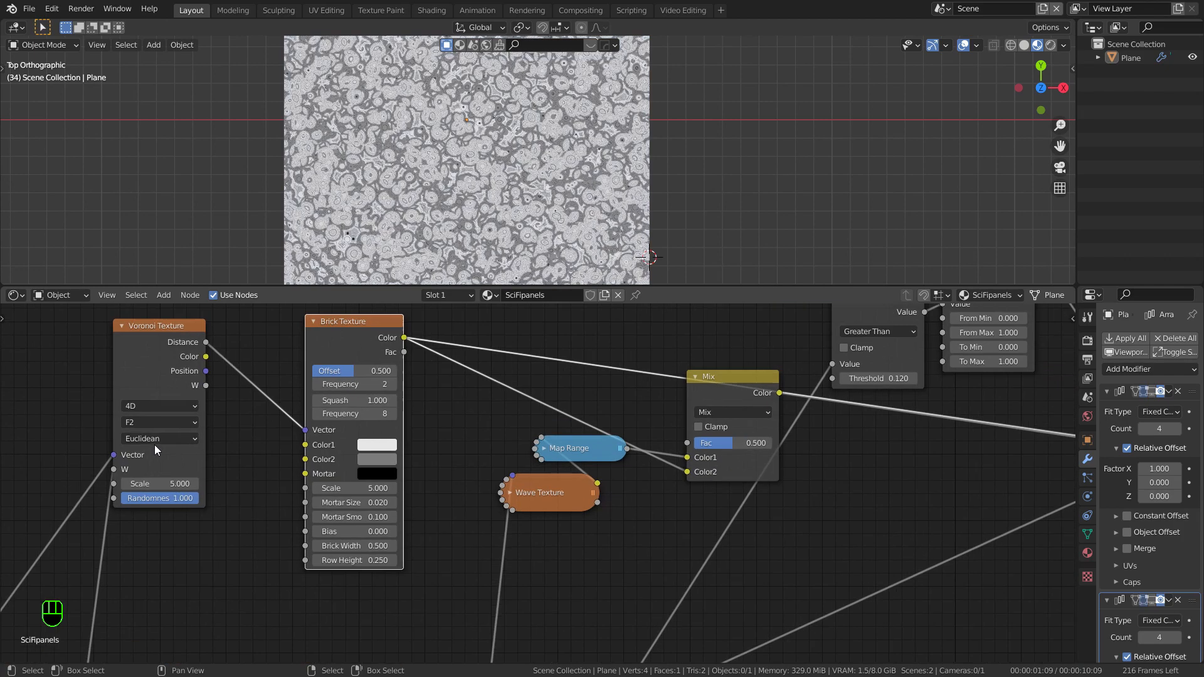
pyautogui.click(152, 439)
pyautogui.click(166, 468)
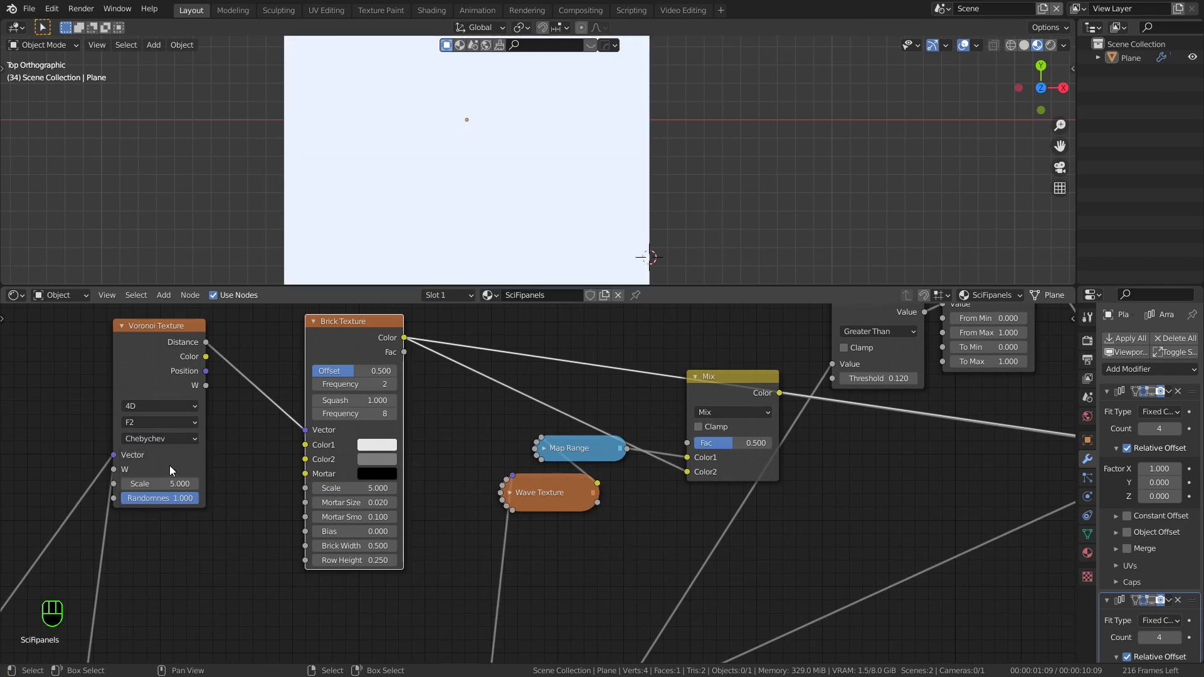
pyautogui.scroll(4, 649, 194)
pyautogui.keyDown('shift'); pyautogui.moveTo(650, 194); pyautogui.dragTo(823, 97, button='middle'); pyautogui.keyUp('shift')
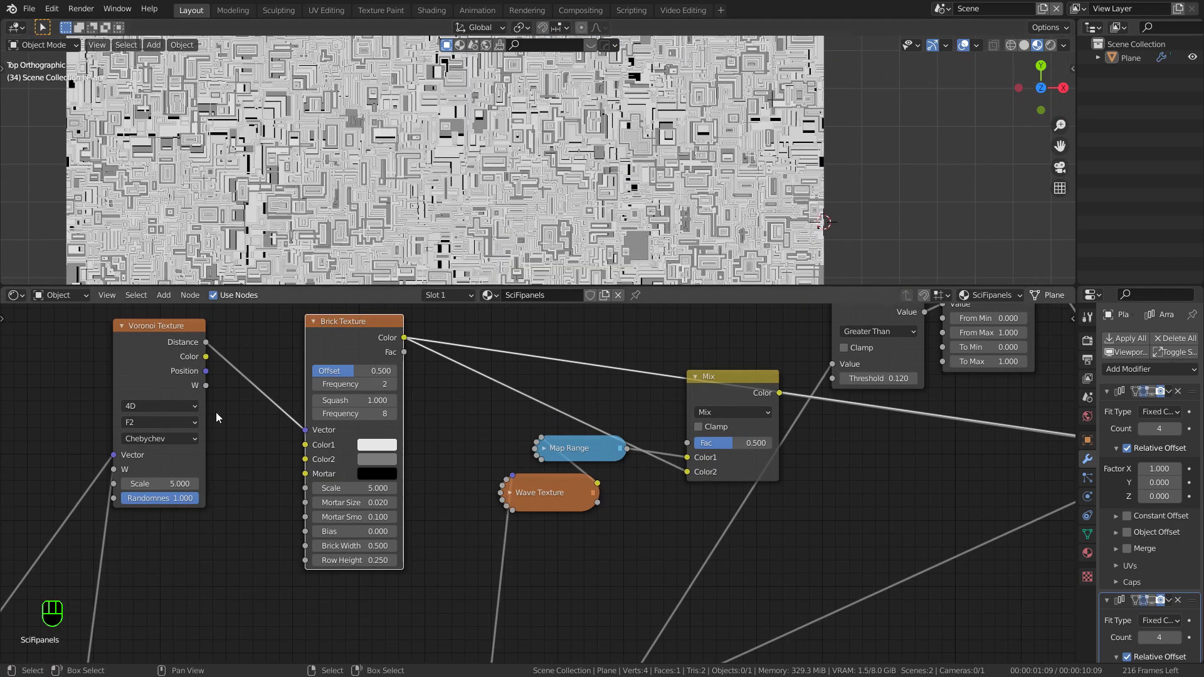
# Step: Set the new Voronoi Texture's Scale to 6.8, keeping Randomness at 1.000
pyautogui.click(187, 485)
pyautogui.write('6.8')
pyautogui.press('Return')
pyautogui.moveTo(174, 502)
pyautogui.mouseDown()
pyautogui.moveTo(111, 501)
pyautogui.moveTo(194, 501)
pyautogui.mouseUp()
pyautogui.scroll(1, 340, 474)
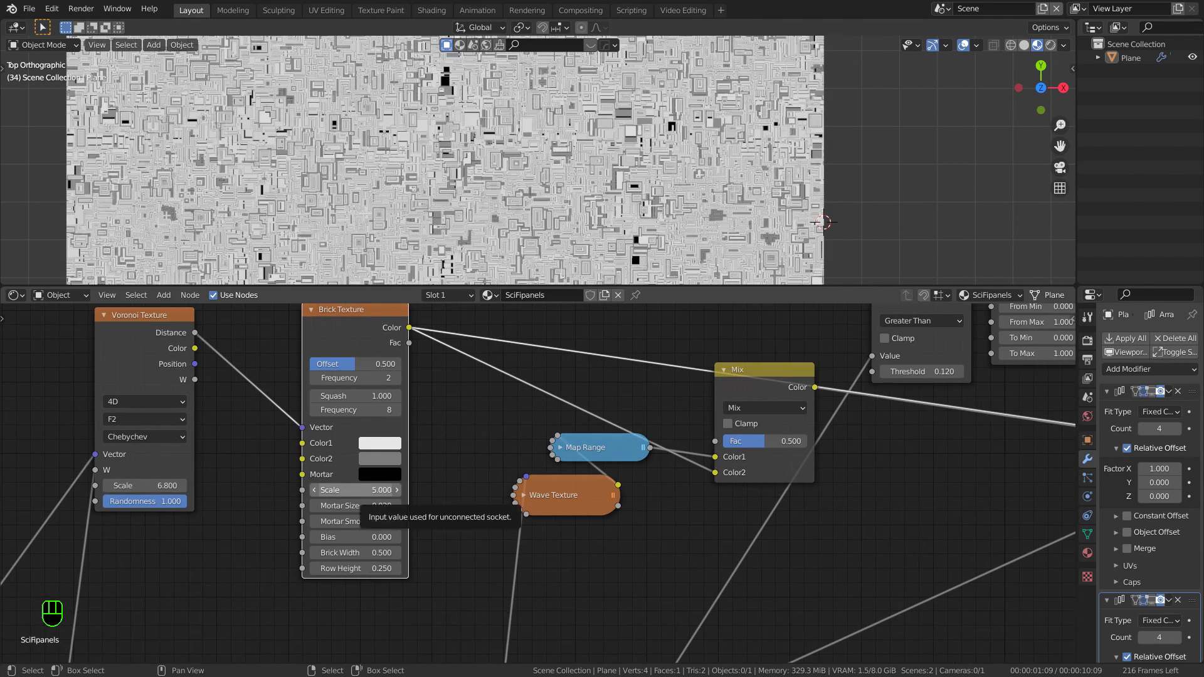
# Step: Set the Brick Texture's Scale to 12.8 and its Row Height to 2.92
pyautogui.click(386, 491)
pyautogui.write('12.8')
pyautogui.press('Return')
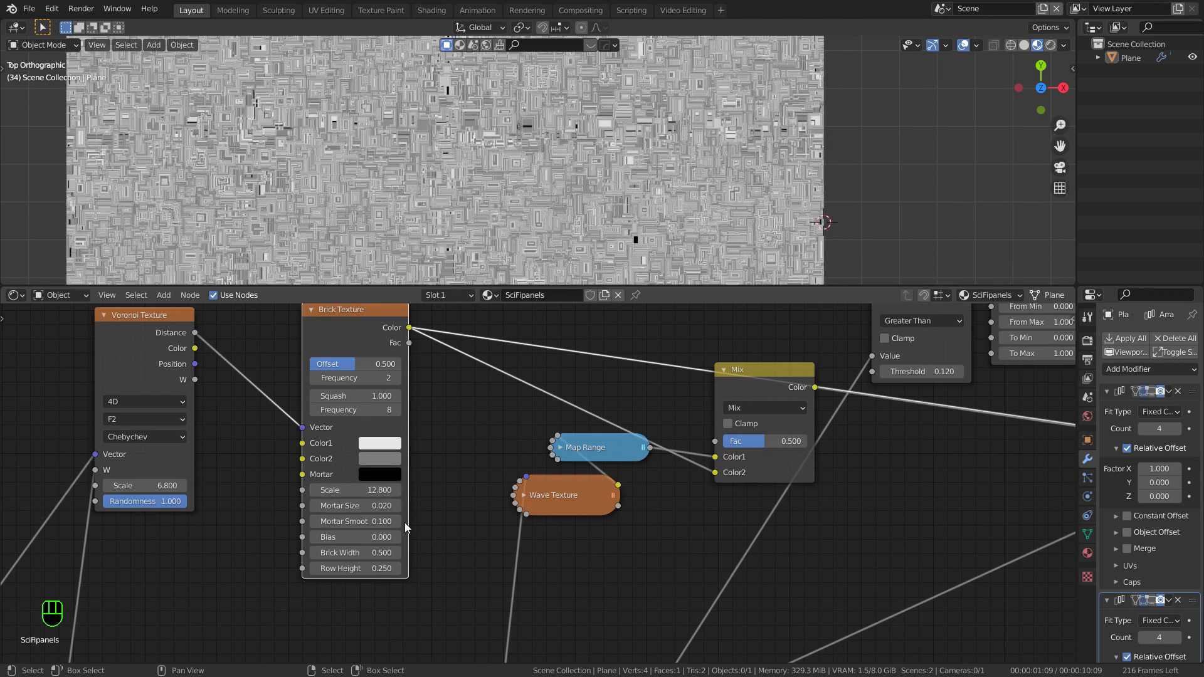
pyautogui.click(390, 569)
pyautogui.write('2.92')
pyautogui.press('Return')
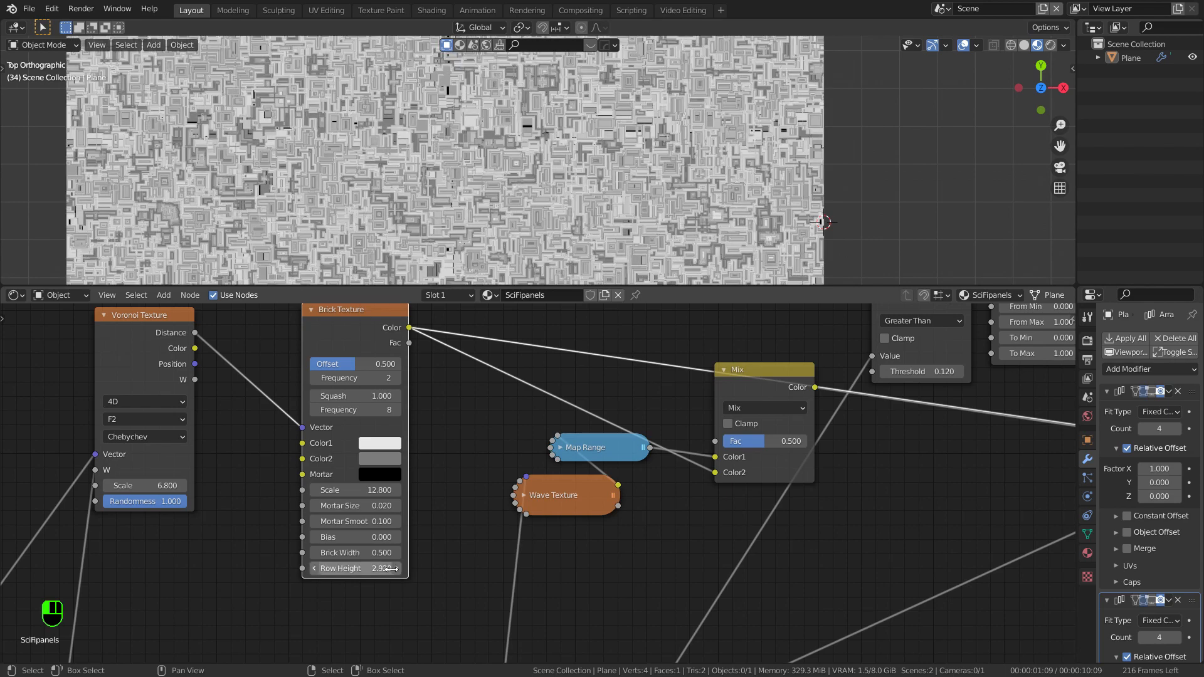
# Step: Set the wave and brick Mix node's Fac to 1.000 and move the node closer to the final Mix
pyautogui.scroll(-2, 682, 348)
pyautogui.scroll(1, 627, 396)
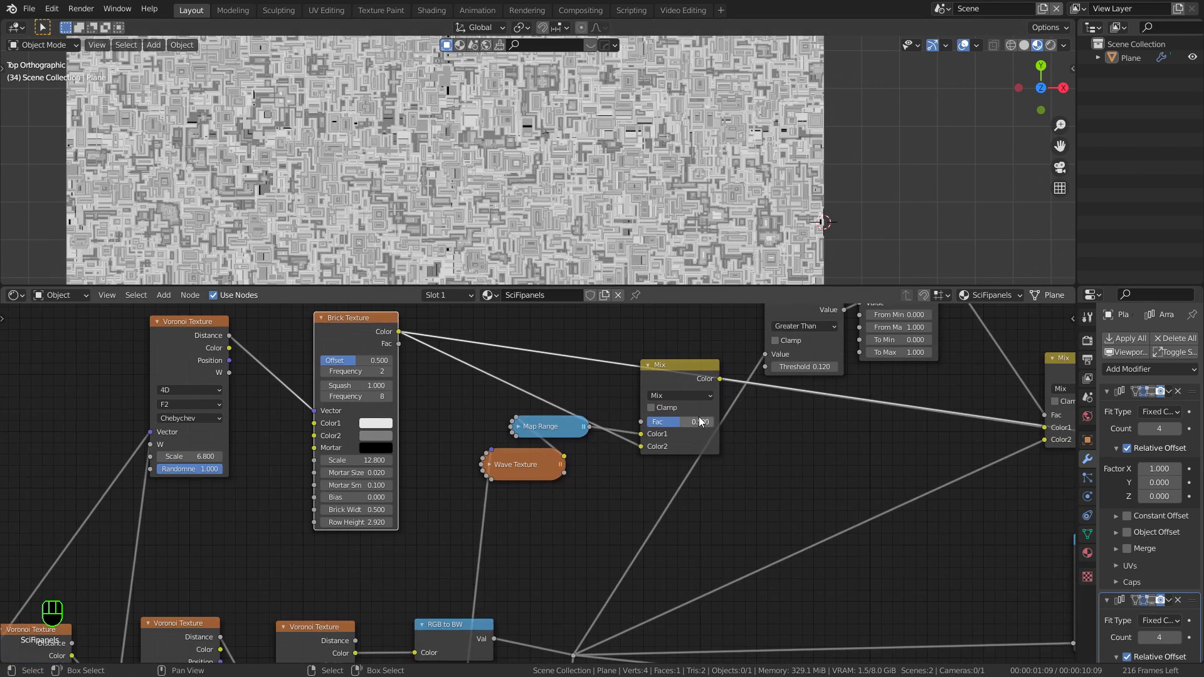
pyautogui.scroll(-2, 619, 449)
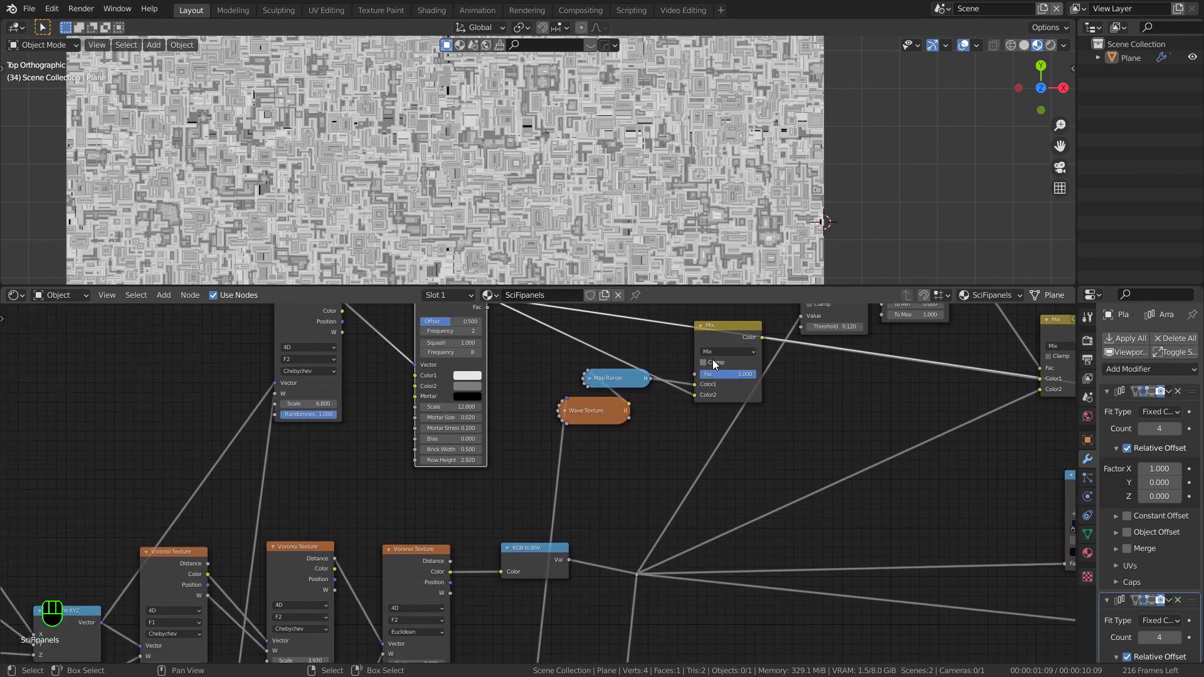
pyautogui.moveTo(740, 357); pyautogui.dragTo(820, 386)
pyautogui.scroll(-2, 727, 411)
pyautogui.moveTo(761, 376); pyautogui.dragTo(684, 429, button='middle')
pyautogui.scroll(-1, 708, 393)
# Step: Duplicate the Greater Than and Map Range pair, place it above the Brick Texture, and feed it the new Voronoi's Color
pyautogui.moveTo(714, 320); pyautogui.dragTo(844, 376)
pyautogui.moveTo(690, 368); pyautogui.dragTo(737, 375, button='middle')
pyautogui.scroll(1, 736, 375)
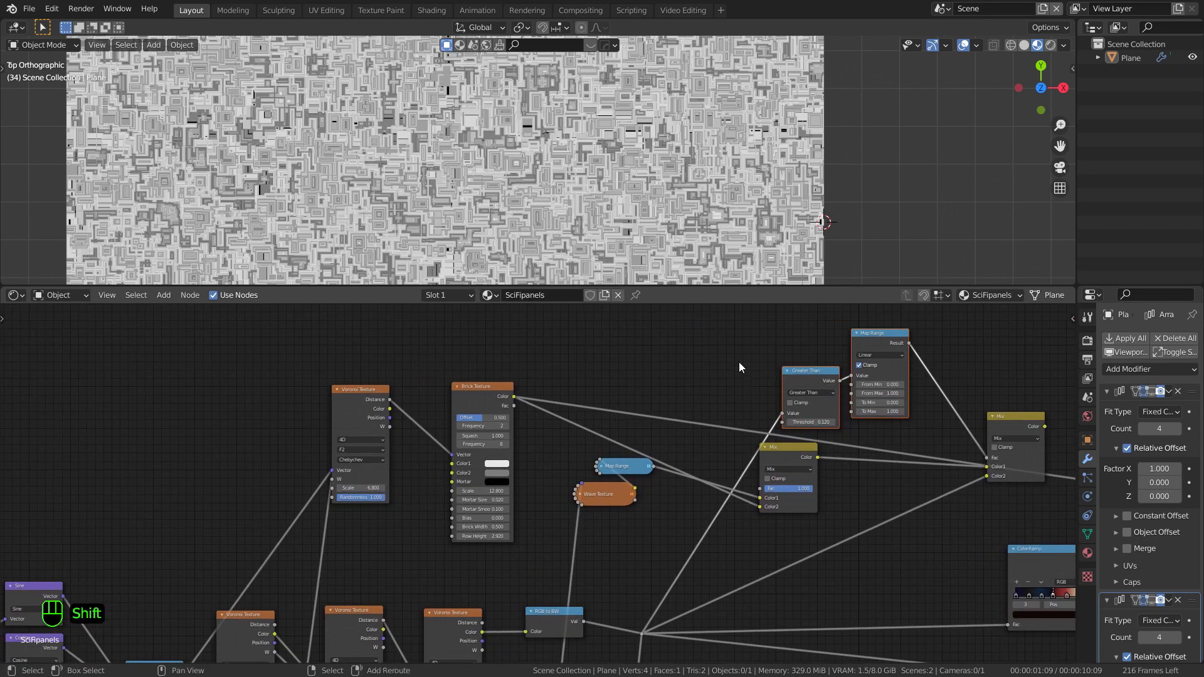
pyautogui.hotkey('shift', 'd')
pyautogui.click(523, 311)
pyautogui.moveTo(481, 398); pyautogui.dragTo(476, 425, button='middle')
pyautogui.scroll(1, 476, 423)
pyautogui.scroll(2, 422, 442)
pyautogui.moveTo(325, 457); pyautogui.dragTo(552, 397)
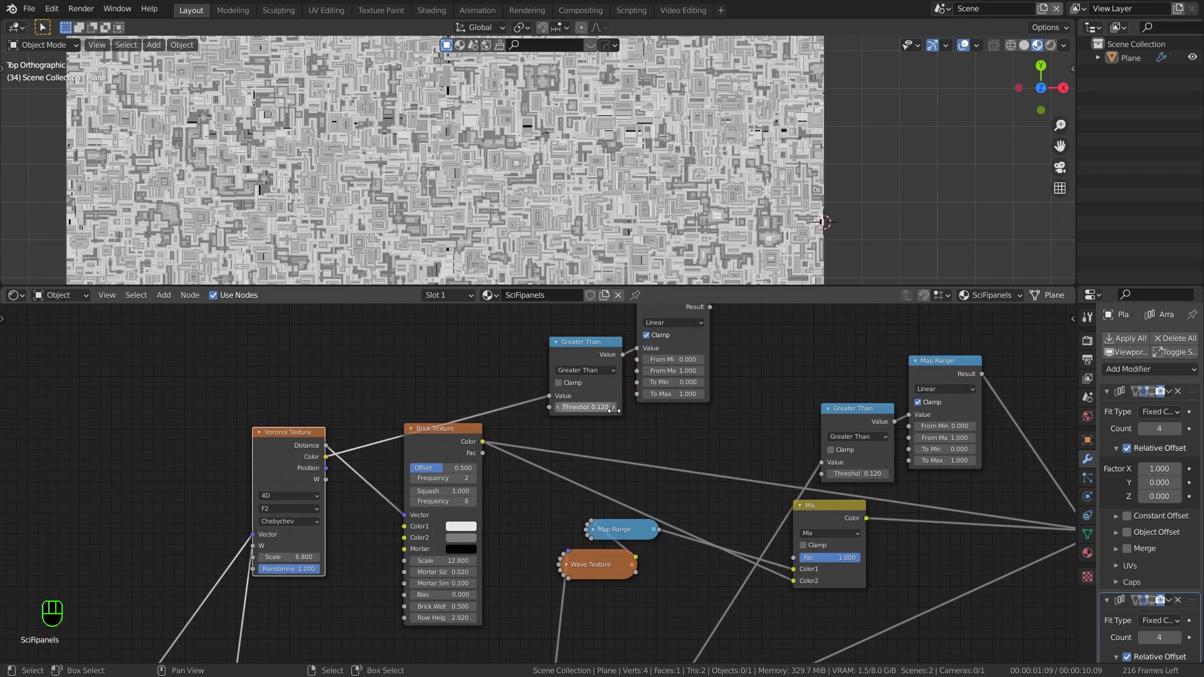
# Step: Preview the duplicated Map Range's output on the plane
pyautogui.scroll(1, 602, 406)
pyautogui.moveTo(702, 353); pyautogui.dragTo(661, 368, button='middle')
pyautogui.keyDown('ctrl'); pyautogui.keyDown('shift'); pyautogui.click(633, 320); pyautogui.keyUp('shift'); pyautogui.keyUp('ctrl')
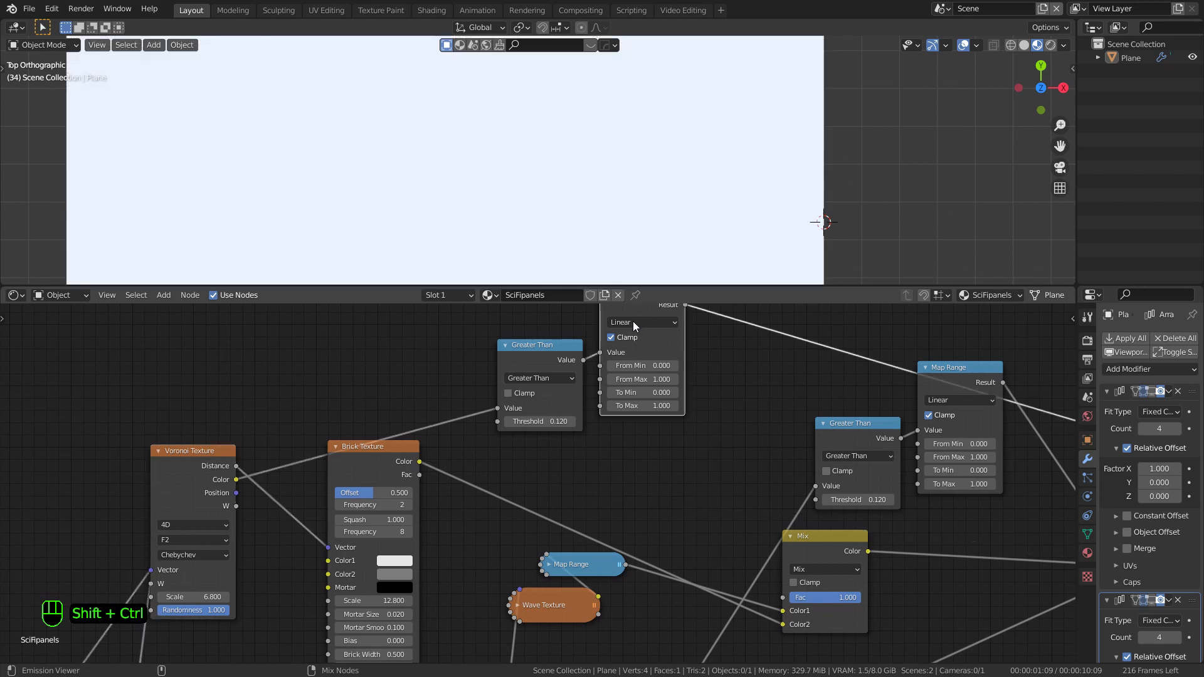
pyautogui.scroll(1, 572, 425)
pyautogui.scroll(1, 706, 405)
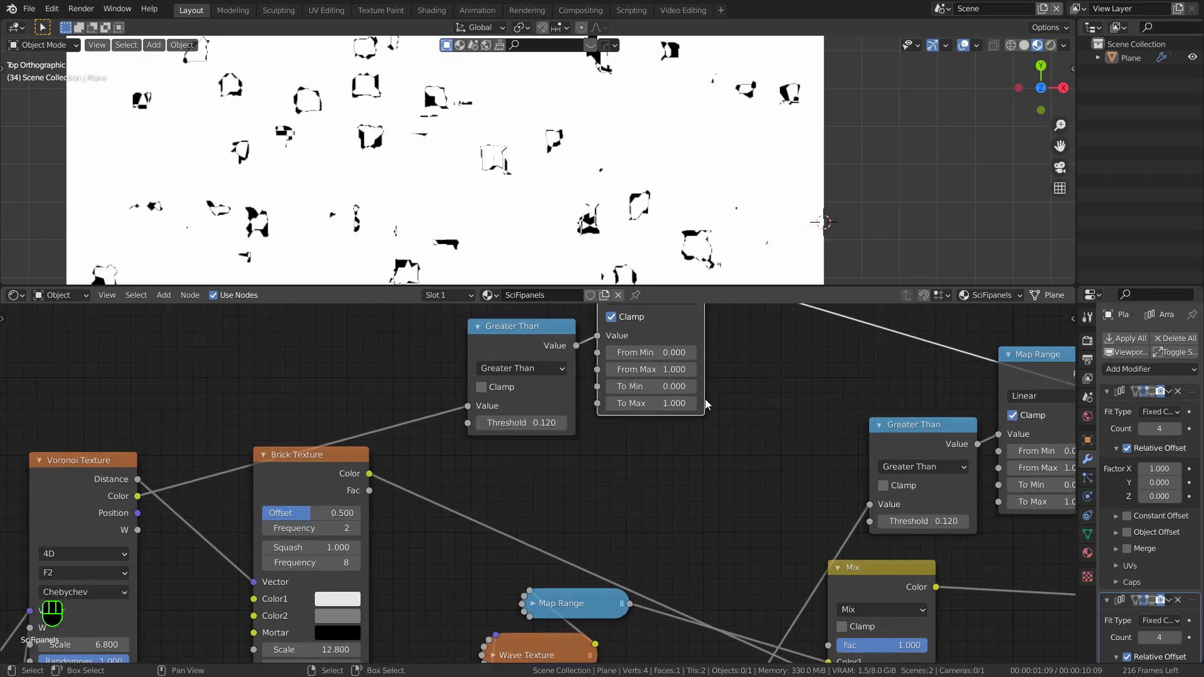
# Step: Invert the duplicated mask with To Min 1 and To Max 0, and raise its Greater Than Threshold to 0.310
pyautogui.press('Tab')
pyautogui.write('1')
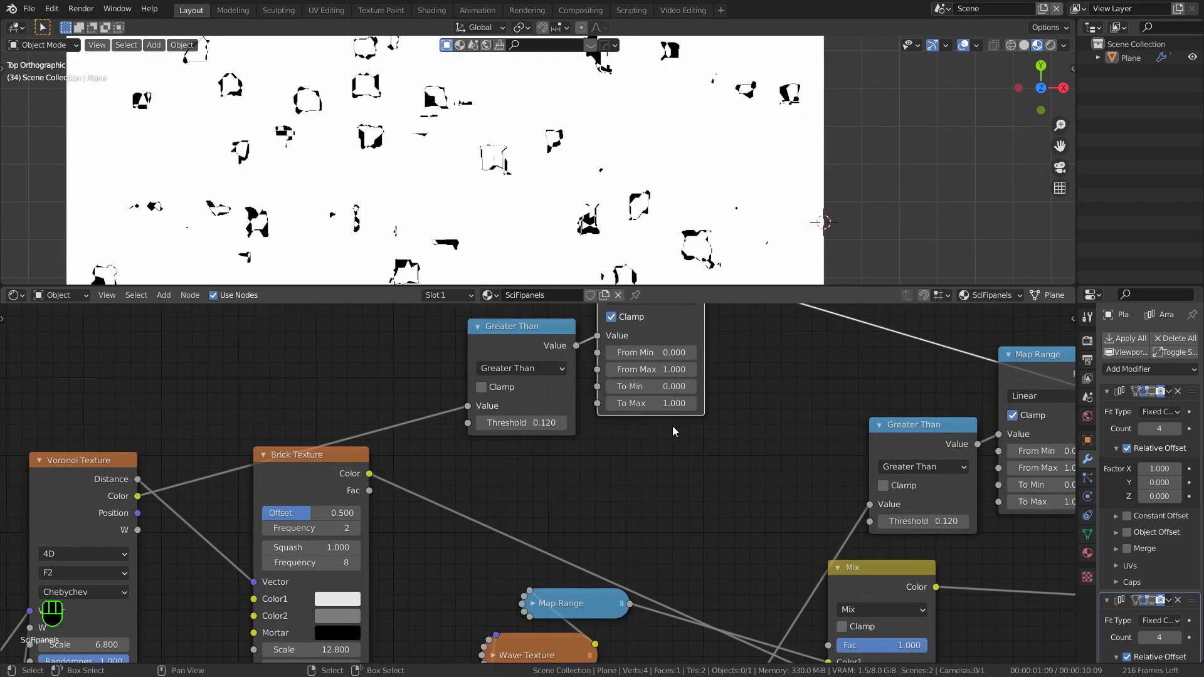
pyautogui.write('1')
pyautogui.press('Tab')
pyautogui.write('0')
pyautogui.press('Return')
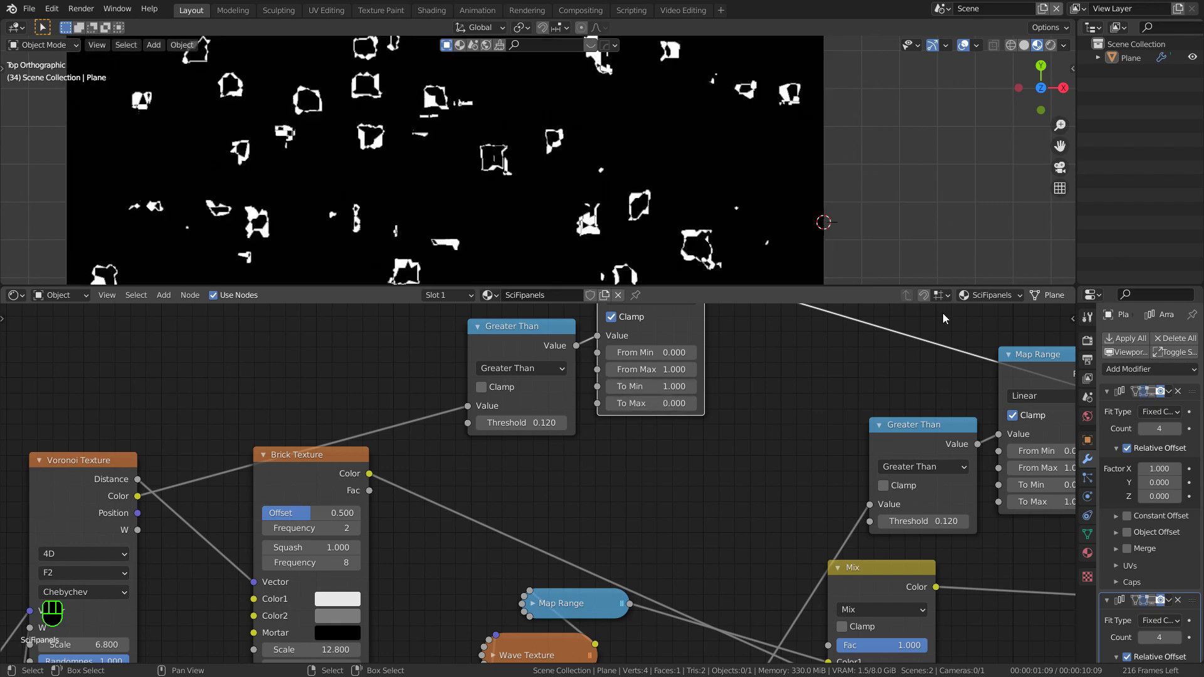
pyautogui.keyDown('shift'); pyautogui.moveTo(552, 423); pyautogui.dragTo(597, 422); pyautogui.keyUp('shift')
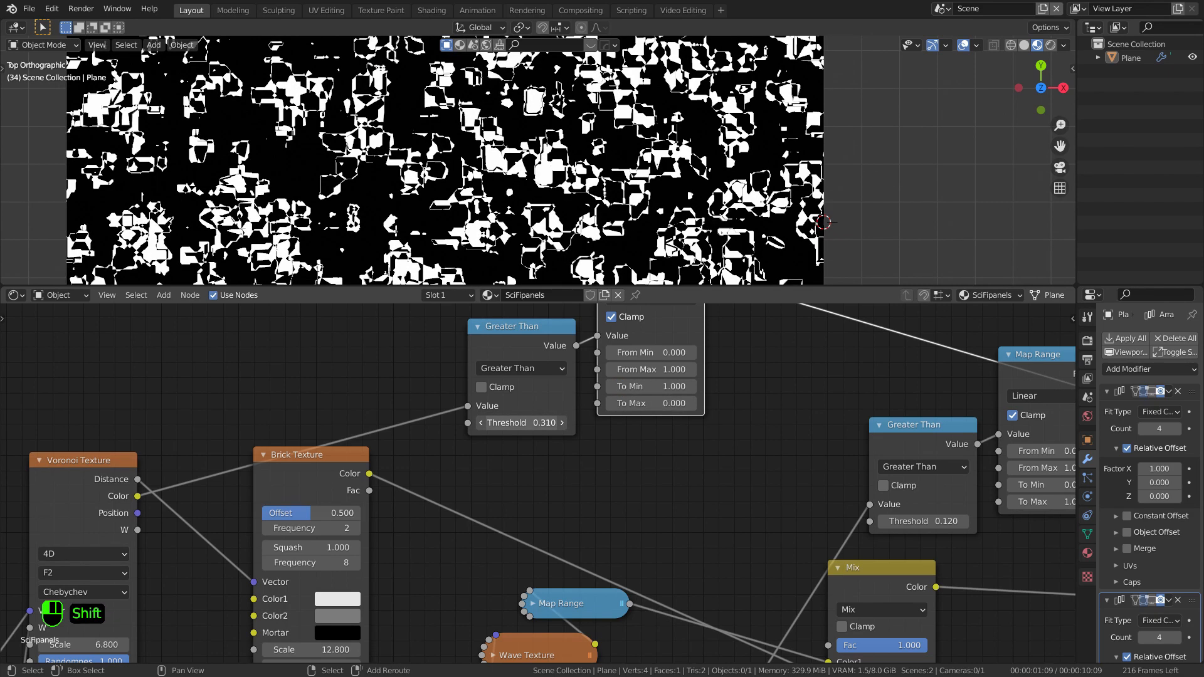
# Step: Feed the duplicated Map Range's Result into the wave and brick Mix node's Fac, and preview the final Mix on the plane
pyautogui.scroll(-1, 594, 417)
pyautogui.moveTo(594, 416); pyautogui.dragTo(442, 433, button='middle')
pyautogui.scroll(-5, 535, 389)
pyautogui.moveTo(525, 338); pyautogui.dragTo(608, 569)
pyautogui.moveTo(838, 474); pyautogui.dragTo(706, 400, button='middle')
pyautogui.scroll(1, 706, 400)
pyautogui.keyDown('ctrl'); pyautogui.keyDown('shift'); pyautogui.click(778, 419); pyautogui.keyUp('shift'); pyautogui.keyUp('ctrl')
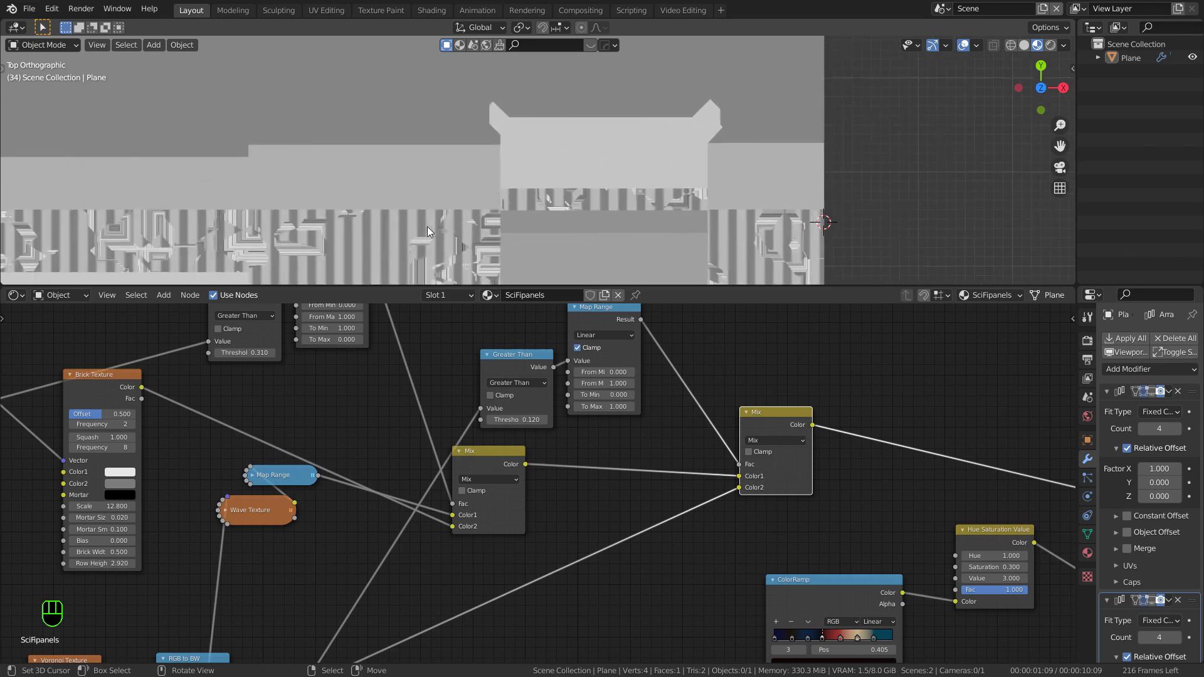
# Step: Move the Bump chain's reroute closer to its Map Range, and feed it and the ColorRamp from the final Mix's Color
pyautogui.scroll(-4, 548, 403)
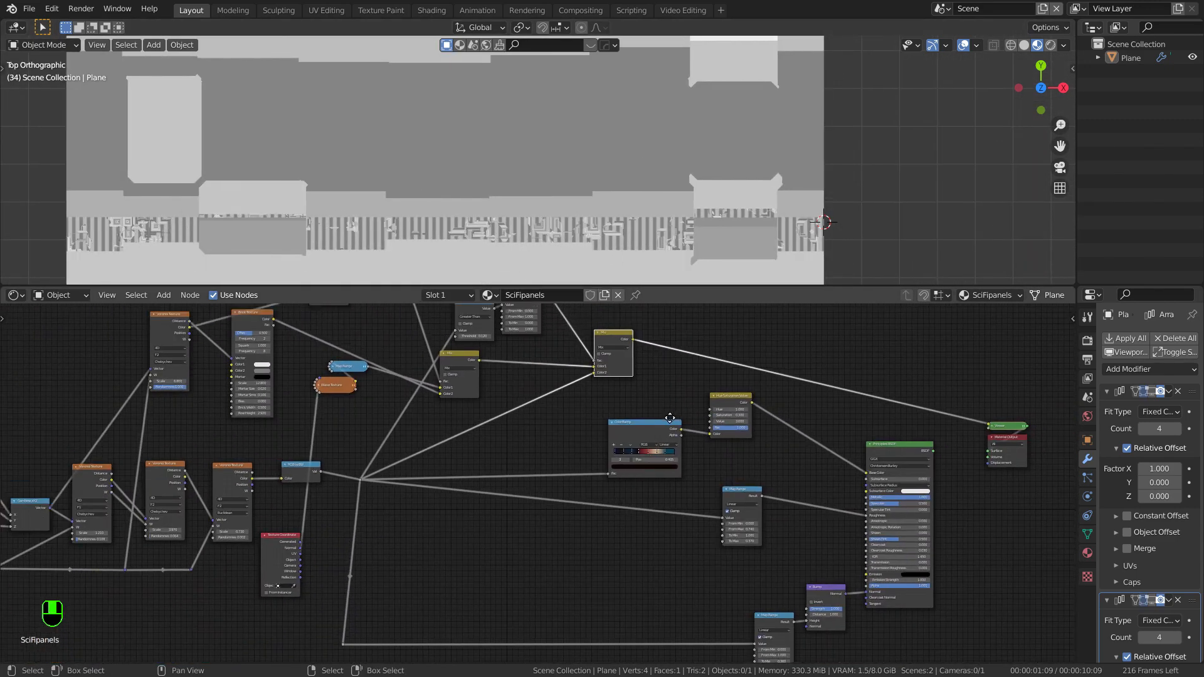
pyautogui.moveTo(666, 399); pyautogui.dragTo(684, 359, button='middle')
pyautogui.scroll(-2, 685, 359)
pyautogui.click(412, 609)
pyautogui.press('g')
pyautogui.click(707, 569)
pyautogui.scroll(2, 698, 459)
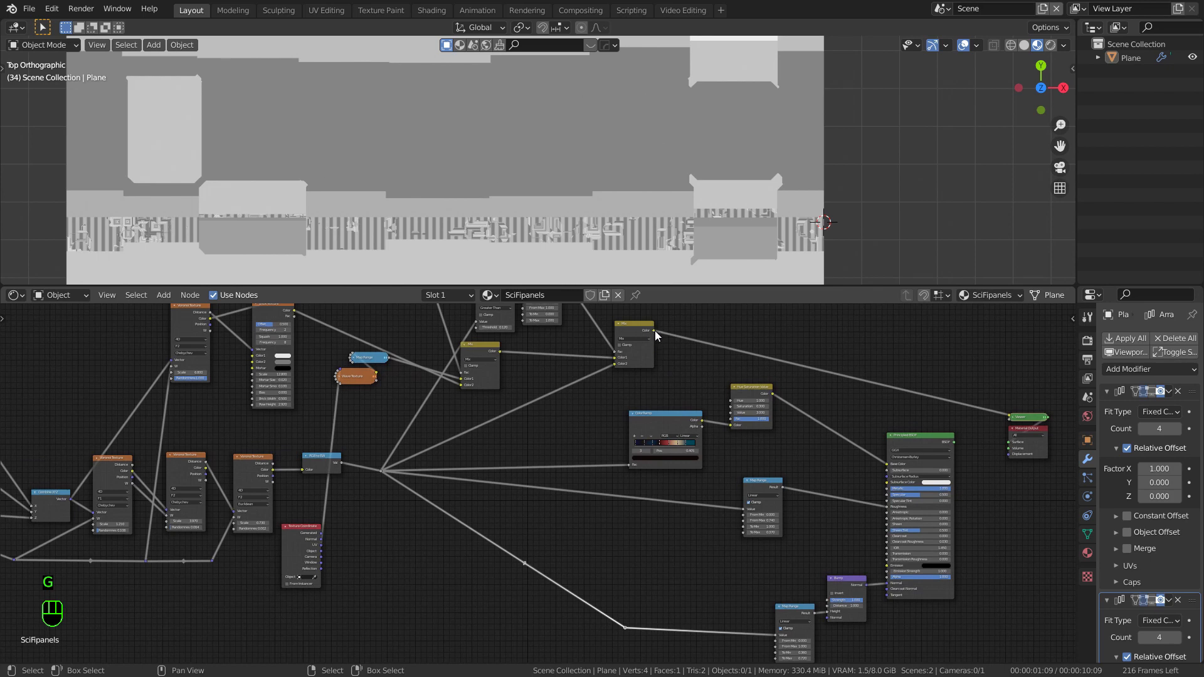
pyautogui.moveTo(653, 330); pyautogui.dragTo(626, 475)
pyautogui.scroll(1, 658, 339)
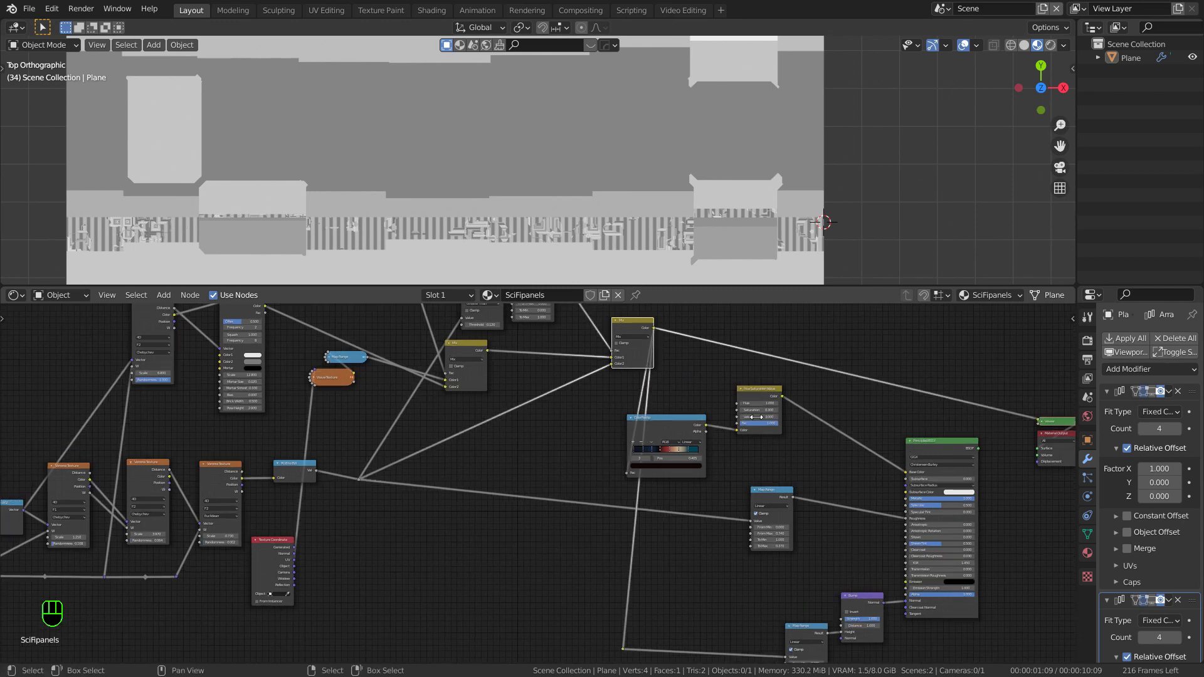
# Step: Move the ColorRamp, Hue Saturation Value and roughness Map Range nodes closer to the Principled BSDF
pyautogui.moveTo(812, 469); pyautogui.dragTo(627, 401)
pyautogui.press('g')
pyautogui.click(612, 477)
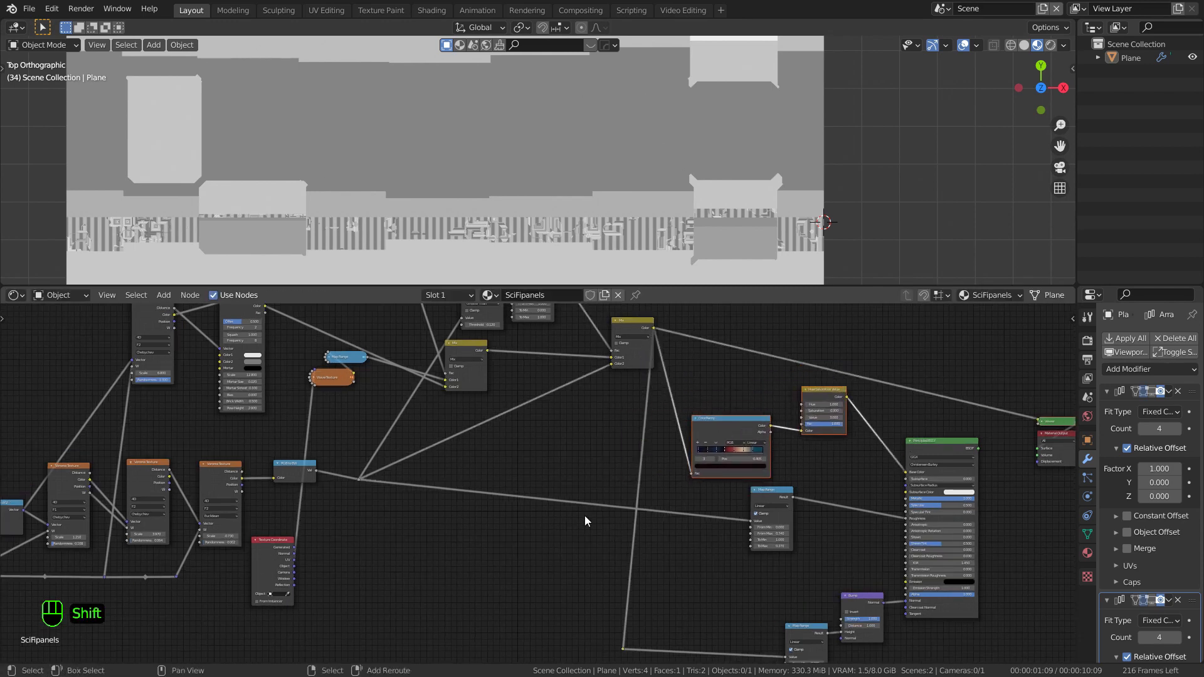
pyautogui.moveTo(776, 511); pyautogui.dragTo(831, 529)
pyautogui.moveTo(823, 462); pyautogui.dragTo(730, 421)
pyautogui.moveTo(725, 433); pyautogui.dragTo(756, 438)
# Step: Add a reroute on the roughness Map Range's input link and feed it from the final Mix's Color
pyautogui.keyDown('shift'); pyautogui.moveTo(718, 499); pyautogui.dragTo(719, 501, button='right'); pyautogui.keyUp('shift')
pyautogui.moveTo(653, 328); pyautogui.dragTo(679, 427)
pyautogui.moveTo(723, 532); pyautogui.dragTo(724, 532)
pyautogui.moveTo(911, 451); pyautogui.dragTo(766, 442, button='middle')
pyautogui.scroll(1, 766, 443)
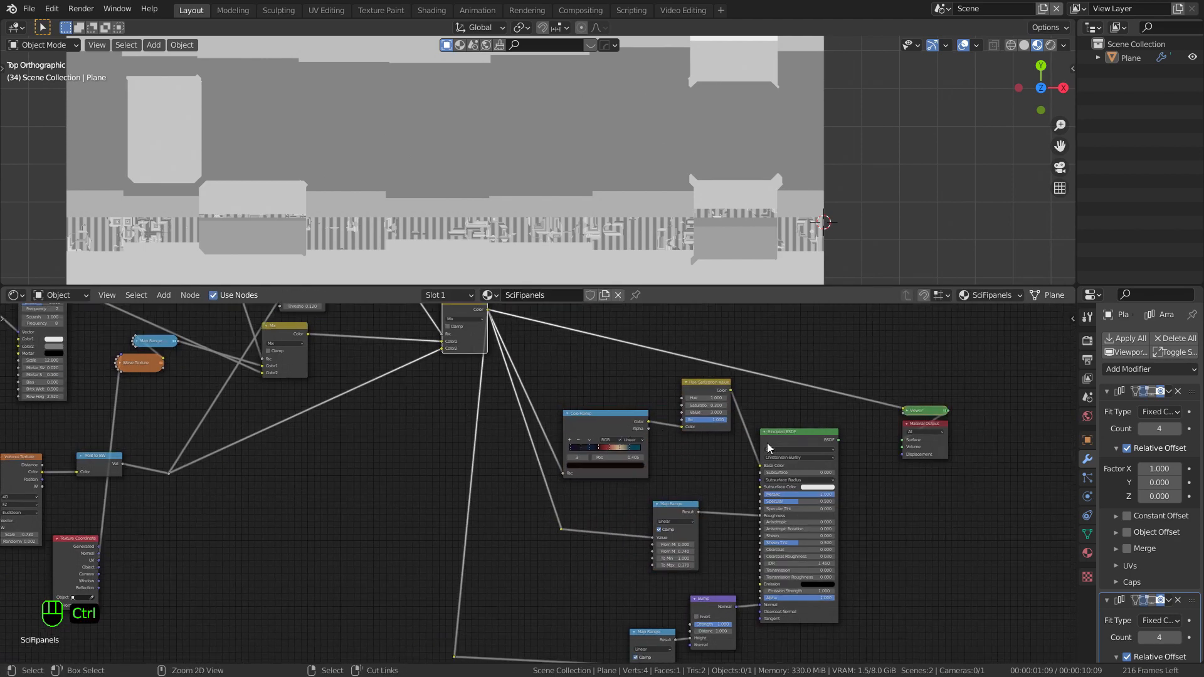
# Step: Connect the Principled BSDF back to the Material Output, enlarge the viewport and inspect the wave and brick strips up close
pyautogui.keyDown('ctrl'); pyautogui.keyDown('shift'); pyautogui.click(776, 434); pyautogui.keyUp('shift'); pyautogui.keyUp('ctrl')
pyautogui.scroll(-2, 767, 276)
pyautogui.moveTo(564, 287); pyautogui.dragTo(562, 445)
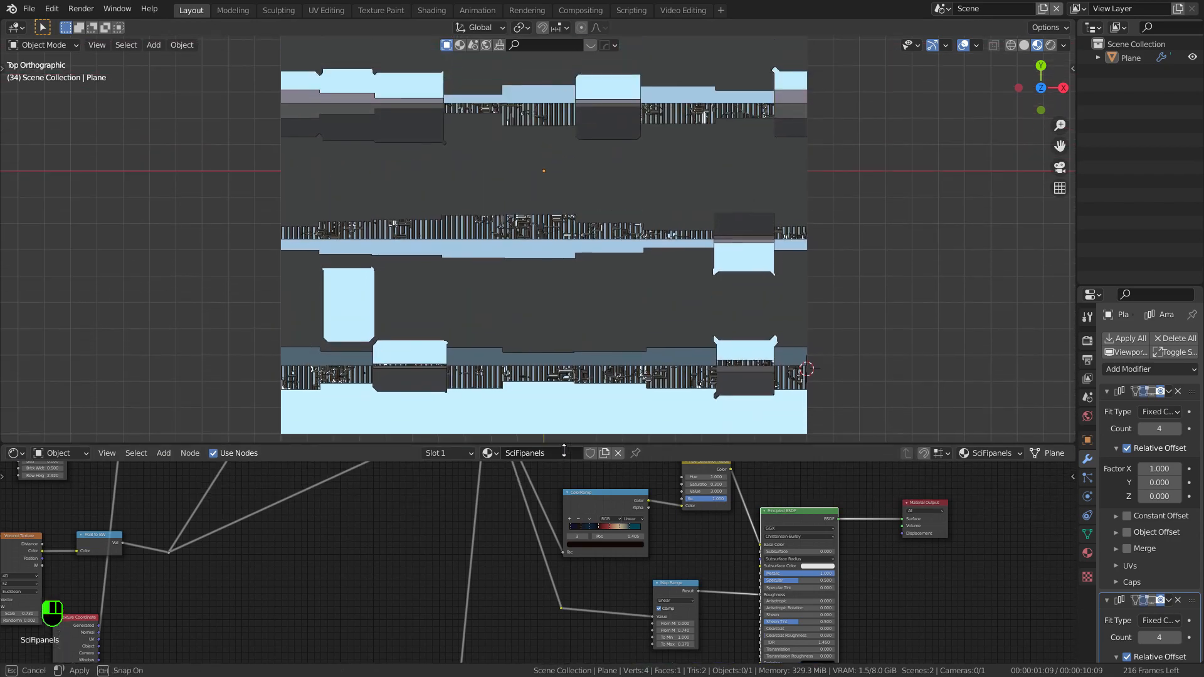
pyautogui.moveTo(662, 308); pyautogui.dragTo(536, 183, button='middle')
pyautogui.scroll(4, 538, 185)
pyautogui.keyDown('shift'); pyautogui.moveTo(619, 238); pyautogui.dragTo(430, 258, button='middle'); pyautogui.keyUp('shift')
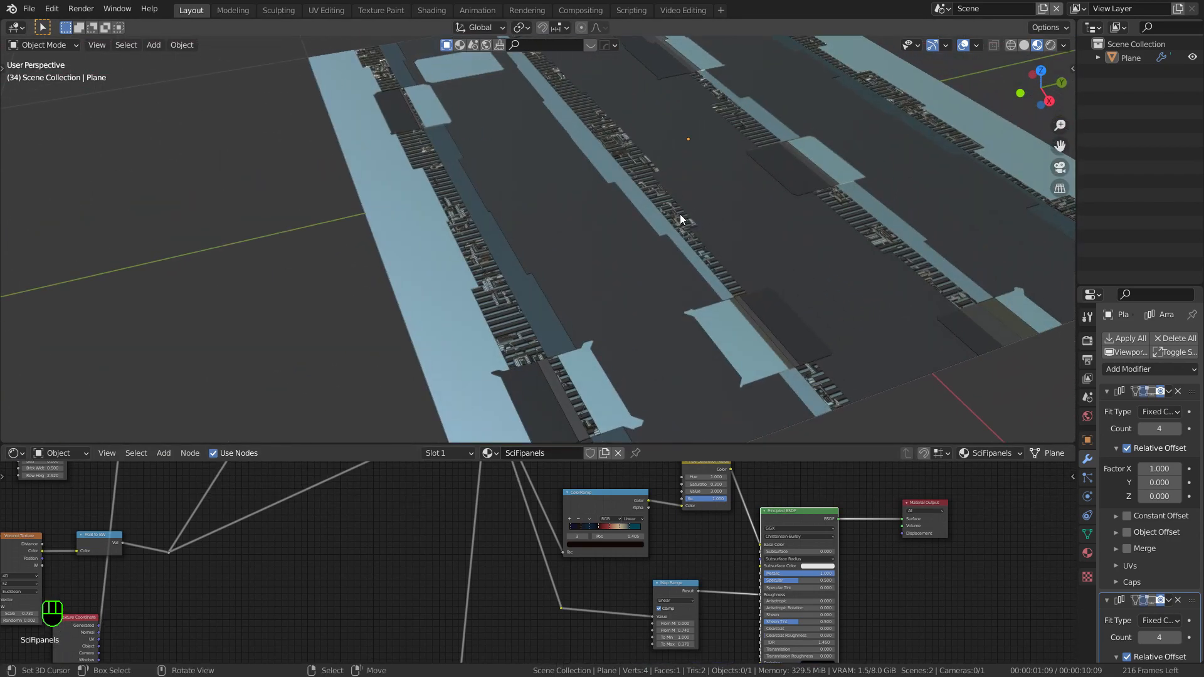
pyautogui.click(677, 212)
pyautogui.scroll(4, 674, 214)
pyautogui.moveTo(674, 216); pyautogui.dragTo(612, 192, button='middle')
pyautogui.scroll(-4, 540, 533)
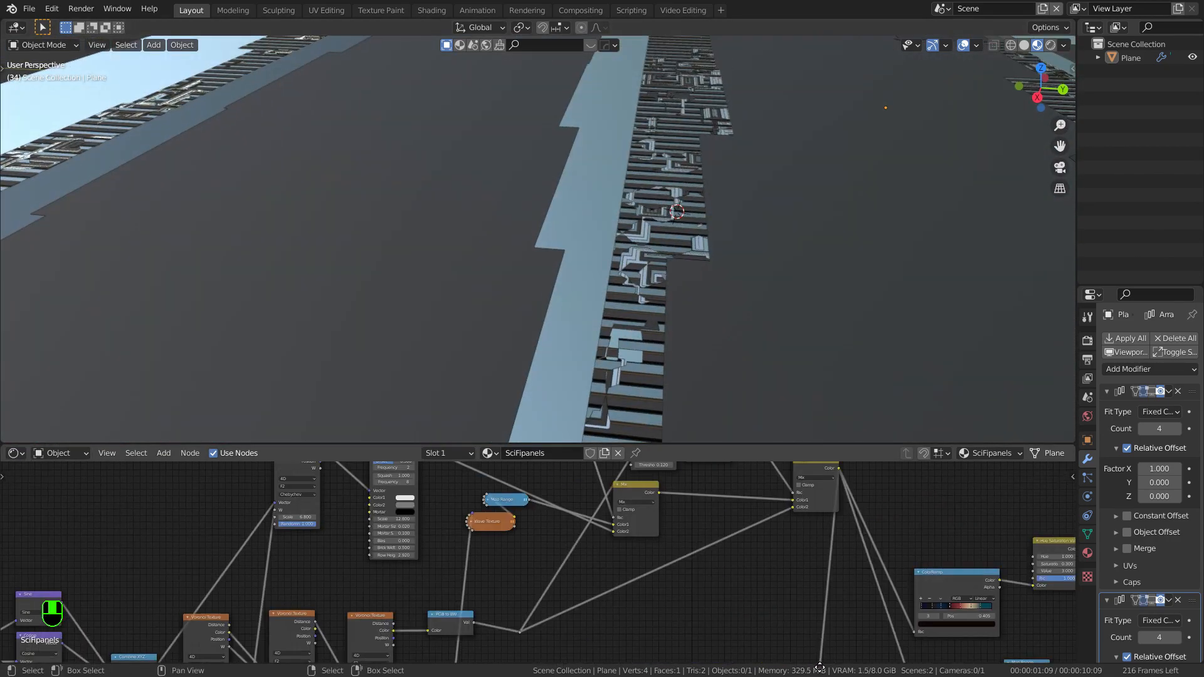
# Step: Try different Mortar Smooth and Bias values on the Brick Texture
pyautogui.moveTo(540, 529); pyautogui.dragTo(706, 596, button='middle')
pyautogui.scroll(9, 642, 572)
pyautogui.moveTo(618, 545); pyautogui.dragTo(624, 528, button='middle')
pyautogui.moveTo(610, 621); pyautogui.dragTo(608, 517, button='middle')
pyautogui.keyDown('shift'); pyautogui.moveTo(607, 551); pyautogui.dragTo(636, 564); pyautogui.keyUp('shift')
pyautogui.moveTo(587, 531); pyautogui.dragTo(631, 584, button='middle')
pyautogui.scroll(1, 602, 574)
pyautogui.moveTo(483, 564)
pyautogui.keyDown('shift'); pyautogui.mouseDown()
pyautogui.moveTo(464, 564)
pyautogui.moveTo(492, 564)
pyautogui.mouseUp(); pyautogui.keyUp('shift')
pyautogui.moveTo(518, 483); pyautogui.dragTo(494, 555, button='middle')
pyautogui.scroll(-3, 537, 536)
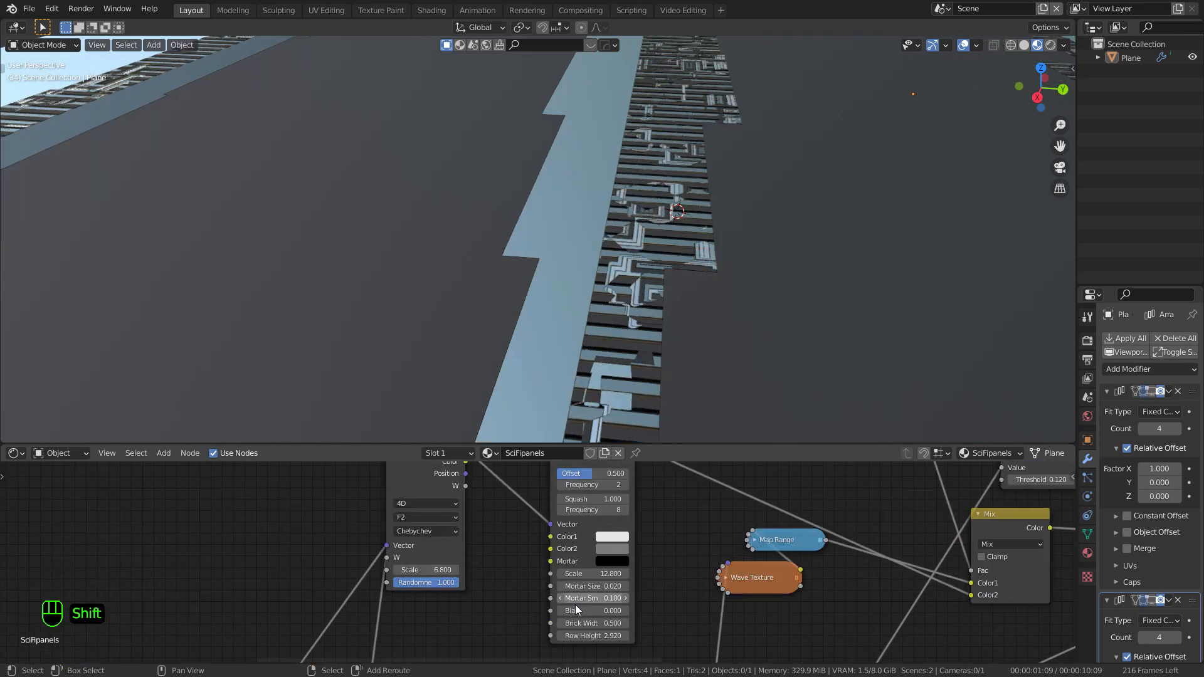
pyautogui.moveTo(574, 600); pyautogui.dragTo(602, 612)
pyautogui.rightClick(593, 600)
pyautogui.rightClick(593, 612)
# Step: Set the Voronoi feeding the bricks to Randomness 0.405, and the Brick Texture to Row Height 0.720, Scale 6.300 and Mortar Size 0.000
pyautogui.moveTo(436, 584); pyautogui.dragTo(397, 584)
pyautogui.moveTo(593, 636); pyautogui.dragTo(567, 635)
pyautogui.click(593, 636)
pyautogui.write('0.72')
pyautogui.moveTo(595, 574); pyautogui.dragTo(555, 574)
pyautogui.scroll(-4, 627, 205)
pyautogui.moveTo(628, 205); pyautogui.dragTo(796, 326, button='middle')
pyautogui.moveTo(596, 587); pyautogui.dragTo(570, 586)
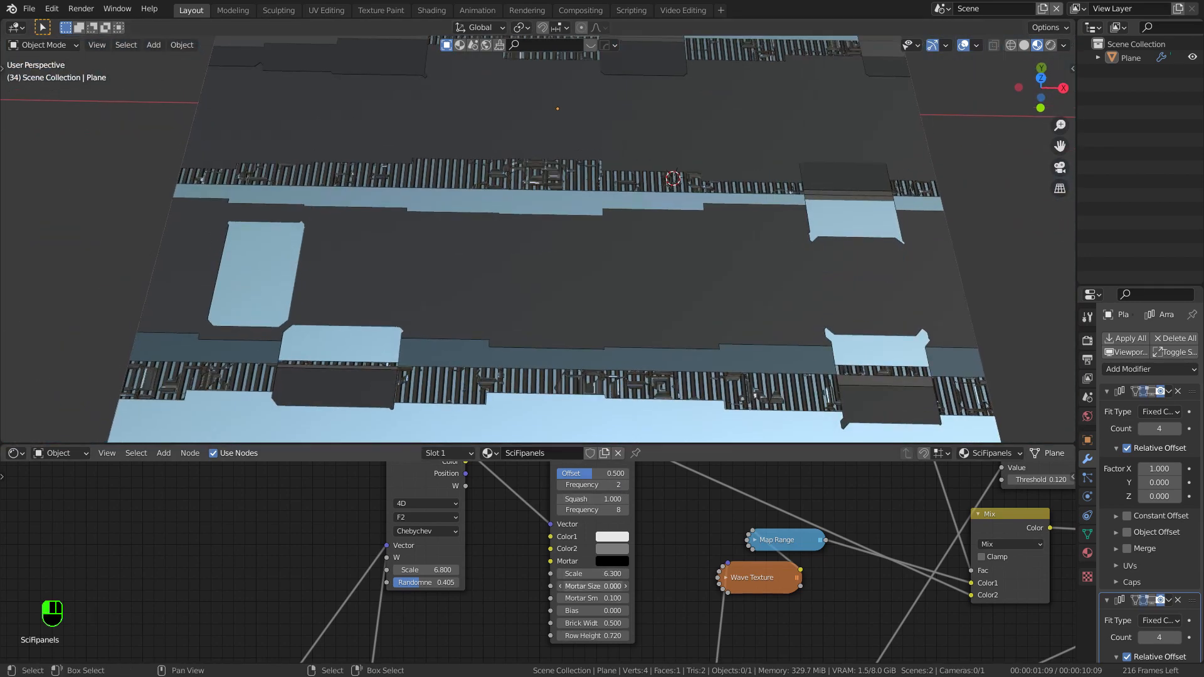
# Step: Turn on viewport display for all the plane's modifiers and look over the tiled material
pyautogui.scroll(-5, 706, 514)
pyautogui.scroll(-3, 636, 276)
pyautogui.moveTo(636, 277); pyautogui.dragTo(706, 295, button='middle')
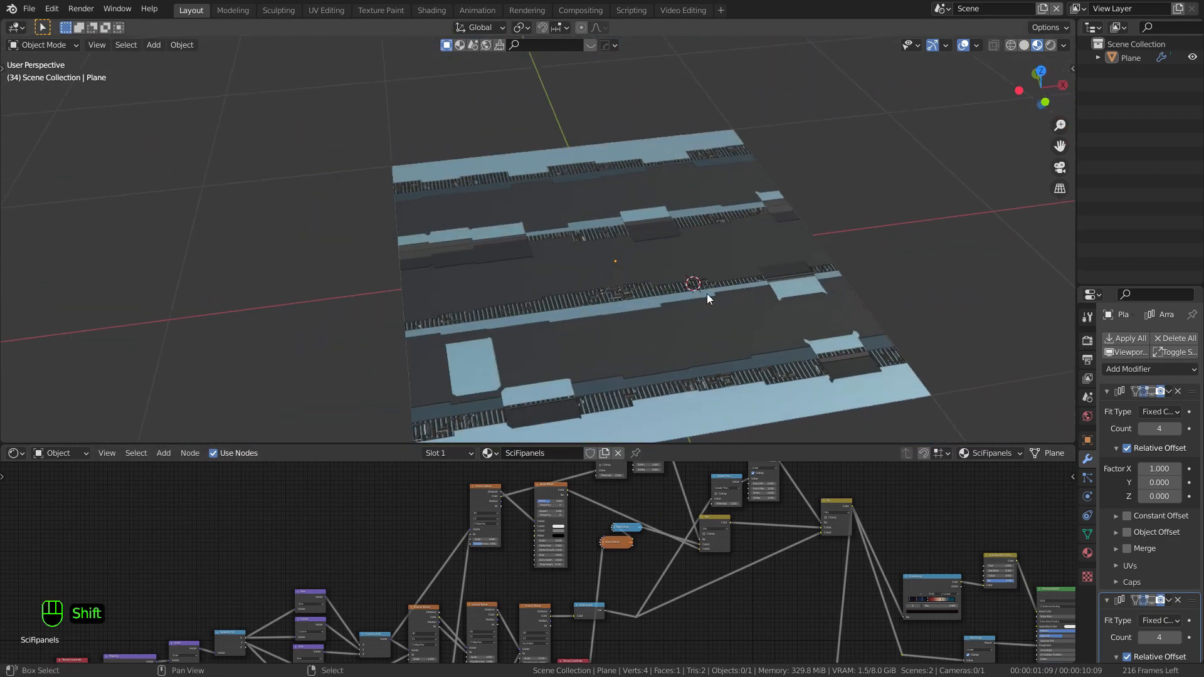
pyautogui.scroll(-2, 720, 570)
pyautogui.moveTo(720, 569); pyautogui.dragTo(621, 494, button='middle')
pyautogui.moveTo(679, 444); pyautogui.dragTo(681, 333)
pyautogui.scroll(-4, 686, 233)
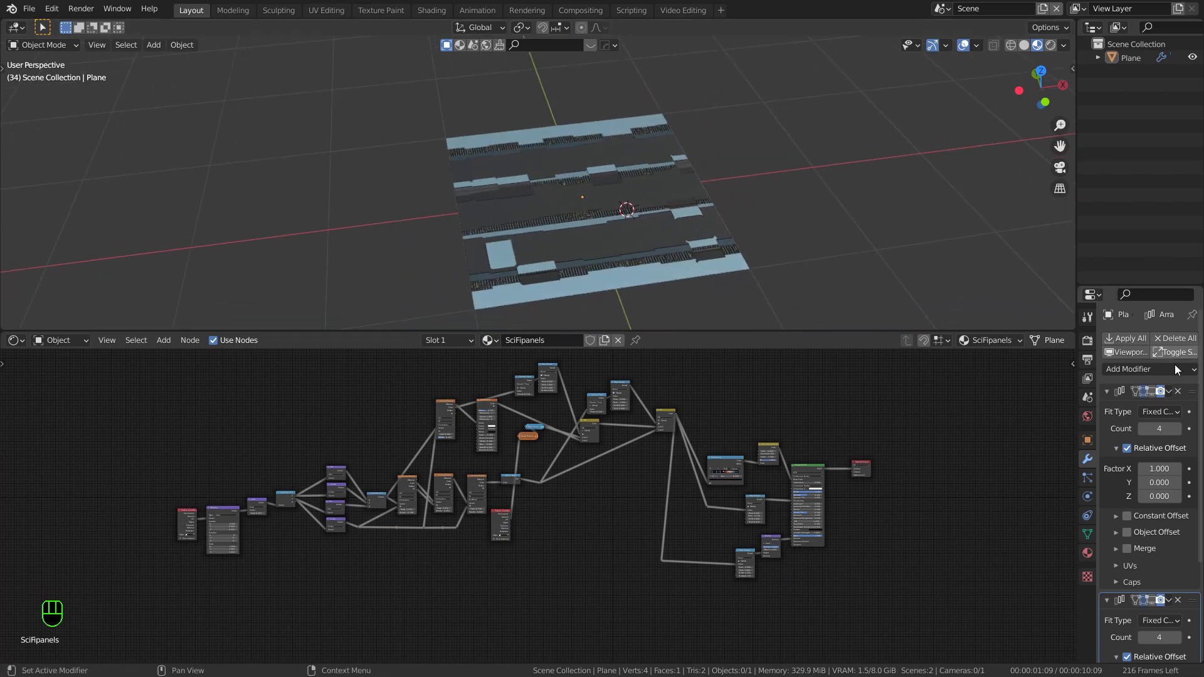
pyautogui.click(1123, 352)
pyautogui.moveTo(705, 262)
pyautogui.keyDown('shift'); pyautogui.mouseDown(button='middle')
pyautogui.moveTo(603, 285)
pyautogui.moveTo(623, 256)
pyautogui.moveTo(693, 287)
pyautogui.moveTo(717, 281)
pyautogui.mouseUp(button='middle'); pyautogui.keyUp('shift')
pyautogui.scroll(3, 653, 267)
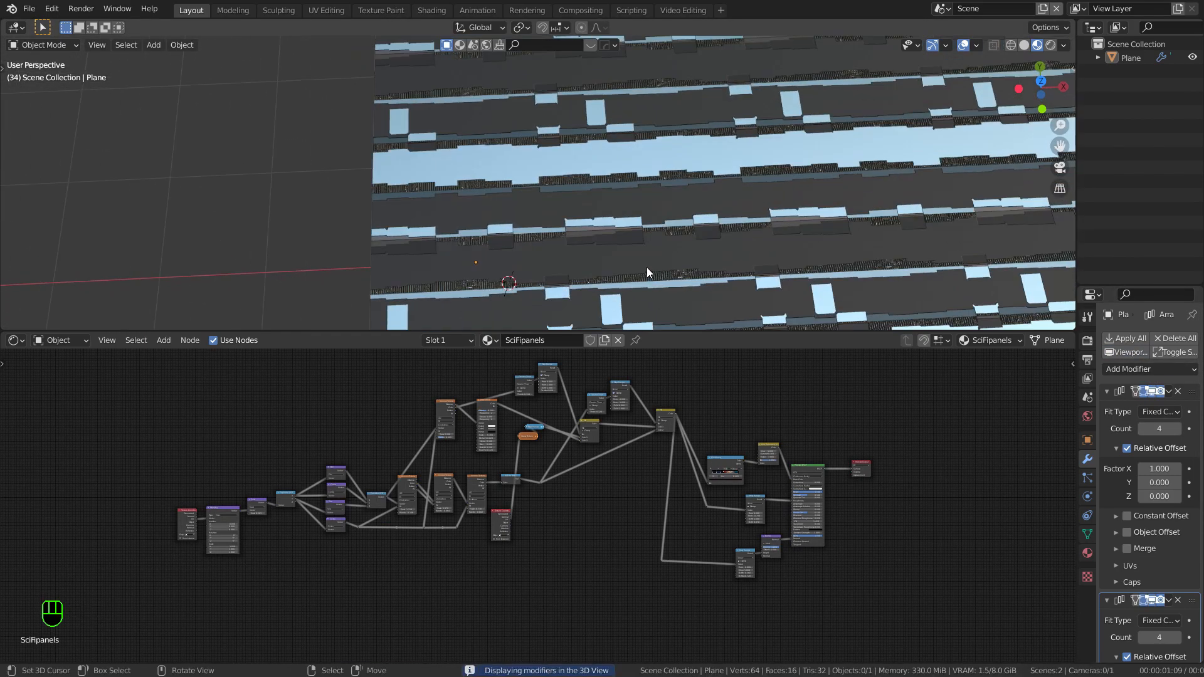
# Step: Move the ColorRamp, Map Range, Bump, Principled BSDF and output nodes farther from the final Mix to make room
pyautogui.scroll(4, 684, 482)
pyautogui.moveTo(647, 612); pyautogui.dragTo(562, 645)
pyautogui.press('g')
pyautogui.click(761, 618)
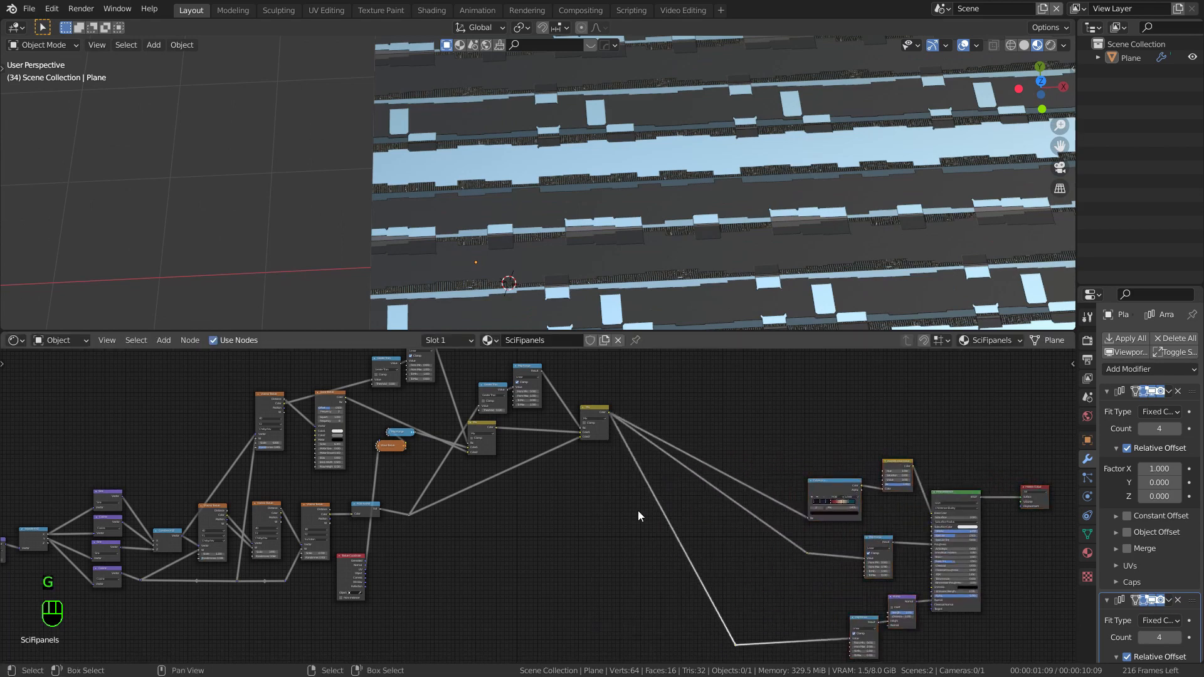
# Step: Add one shared reroute across the final Mix's output links and place it just past the Mix node
pyautogui.keyDown('shift'); pyautogui.moveTo(639, 489); pyautogui.dragTo(670, 417, button='right'); pyautogui.keyUp('shift')
pyautogui.scroll(3, 676, 433)
pyautogui.moveTo(704, 483); pyautogui.dragTo(719, 548, button='middle')
pyautogui.press('g')
pyautogui.click(734, 492)
pyautogui.scroll(-3, 732, 494)
pyautogui.moveTo(360, 530); pyautogui.dragTo(422, 465, button='middle')
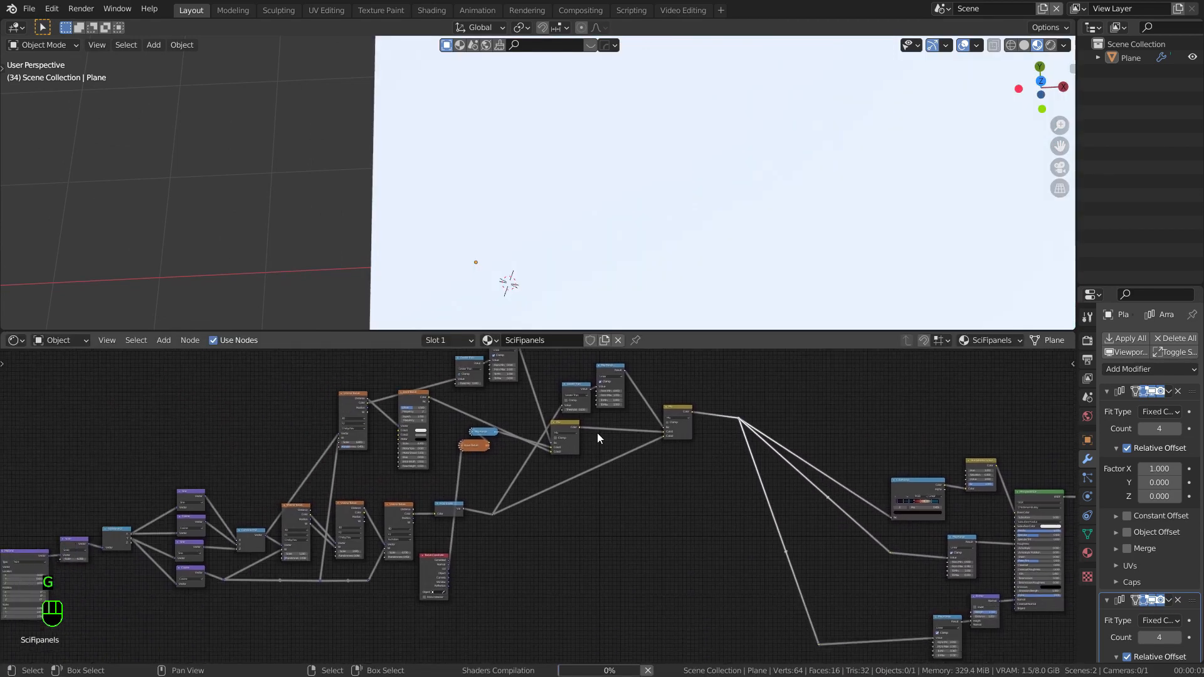
# Step: Add a Voronoi Texture node in the empty area below the Mix nodes
pyautogui.scroll(-3, 423, 464)
pyautogui.keyDown('shift'); pyautogui.moveTo(612, 212); pyautogui.dragTo(635, 154, button='middle'); pyautogui.keyUp('shift')
pyautogui.scroll(1, 634, 154)
pyautogui.moveTo(580, 507); pyautogui.dragTo(625, 517, button='middle')
pyautogui.hotkey('shift', 'a')
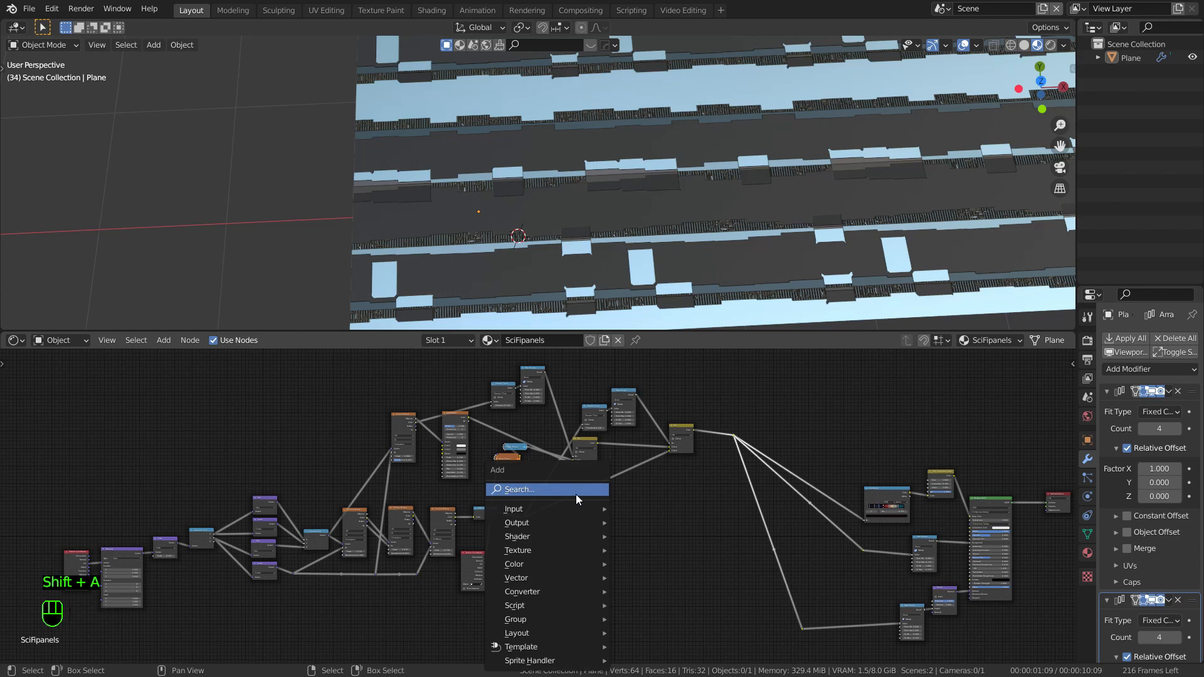
pyautogui.click(575, 495)
pyautogui.write('vom')
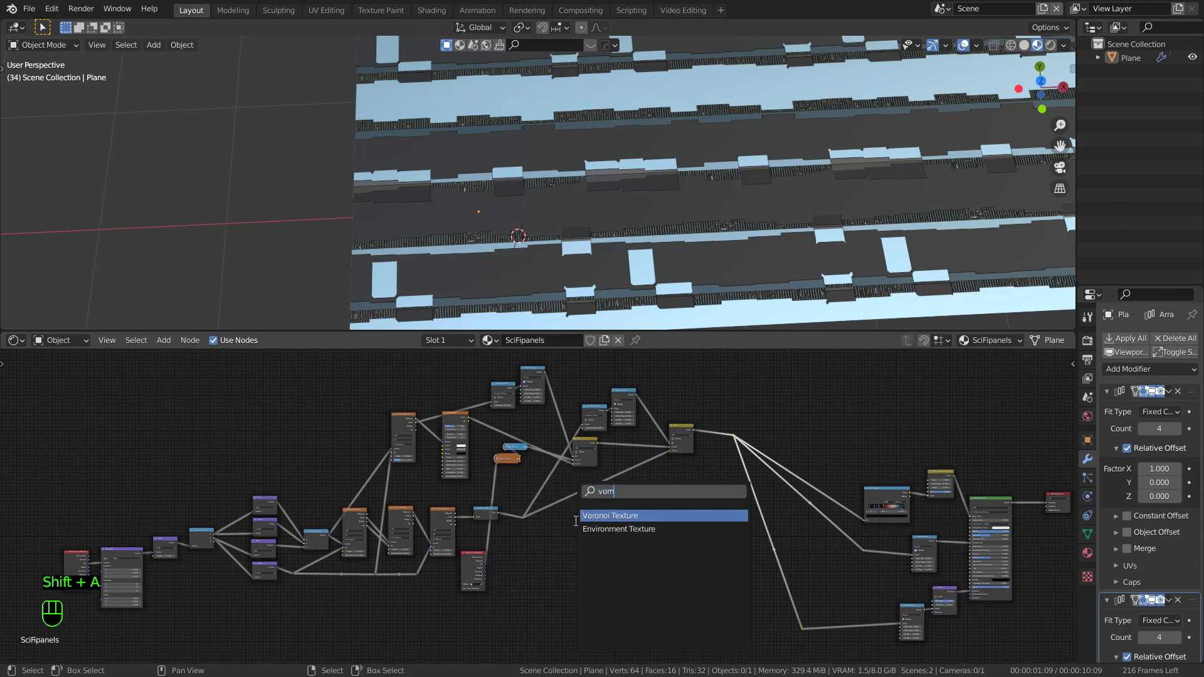
pyautogui.press('Return')
pyautogui.click(575, 523)
pyautogui.scroll(2, 520, 514)
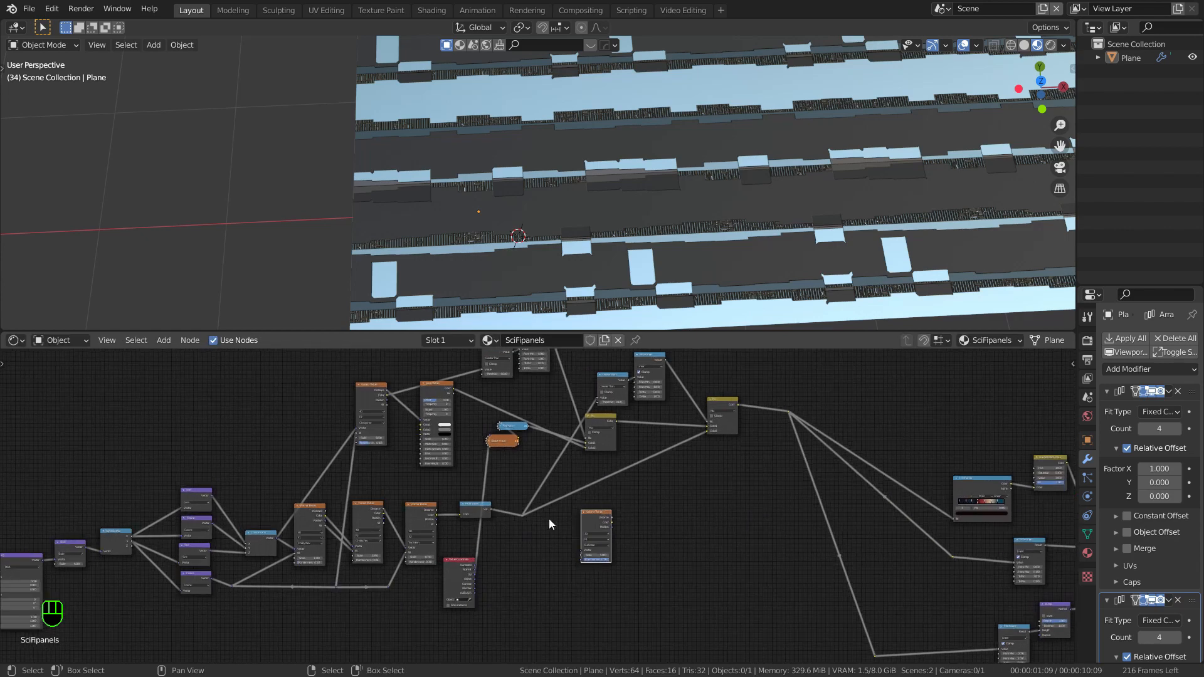
pyautogui.moveTo(591, 516); pyautogui.dragTo(605, 526)
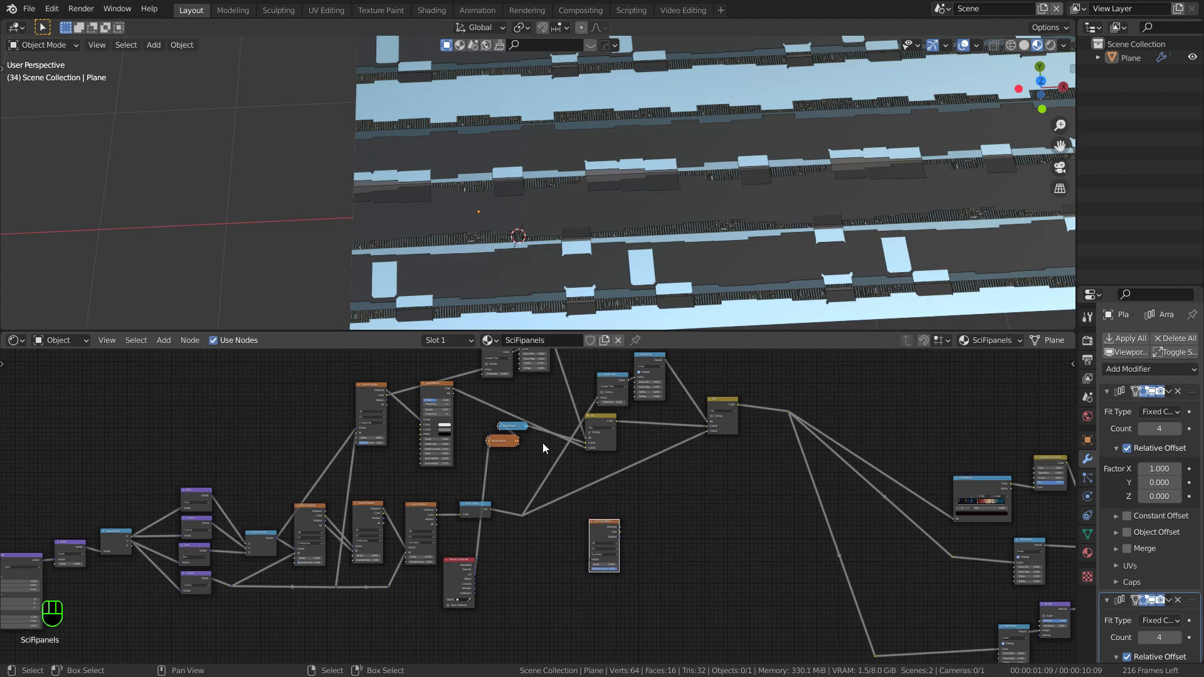
# Step: Feed the Texture Coordinate's UV into the new Voronoi Texture's Vector and preview the texture on the plane
pyautogui.scroll(2, 579, 529)
pyautogui.moveTo(563, 524); pyautogui.dragTo(562, 510)
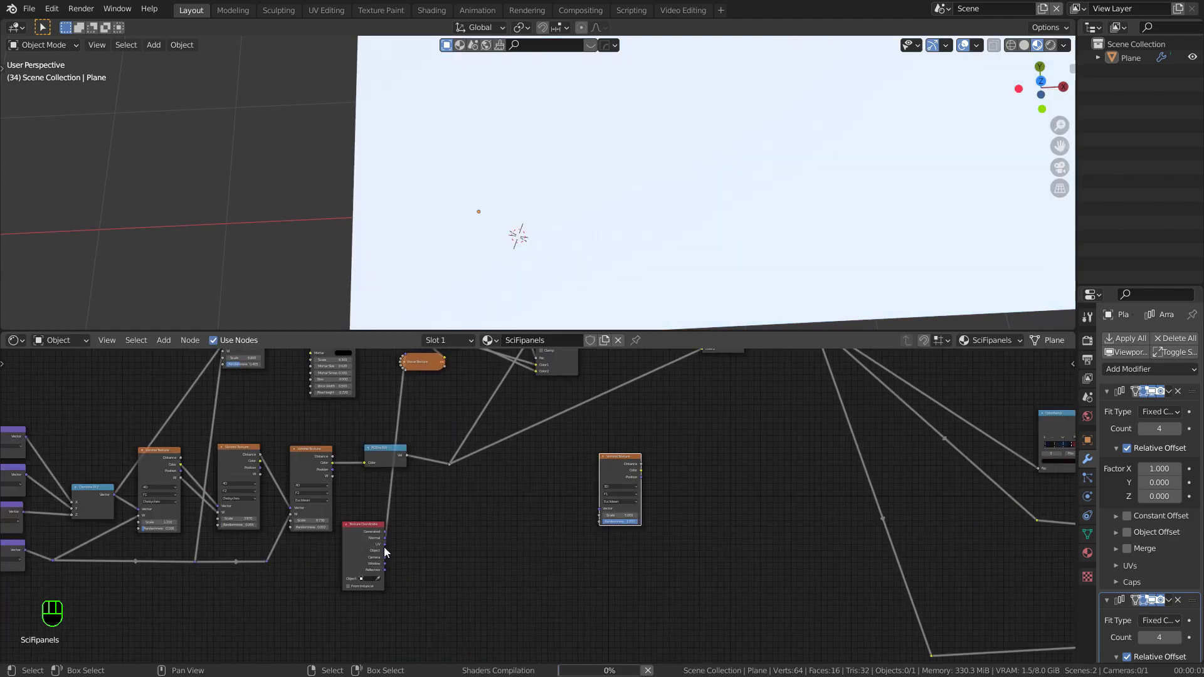
pyautogui.moveTo(384, 547)
pyautogui.mouseDown()
pyautogui.moveTo(586, 508)
pyautogui.moveTo(612, 474)
pyautogui.mouseUp()
pyautogui.scroll(-1, 612, 474)
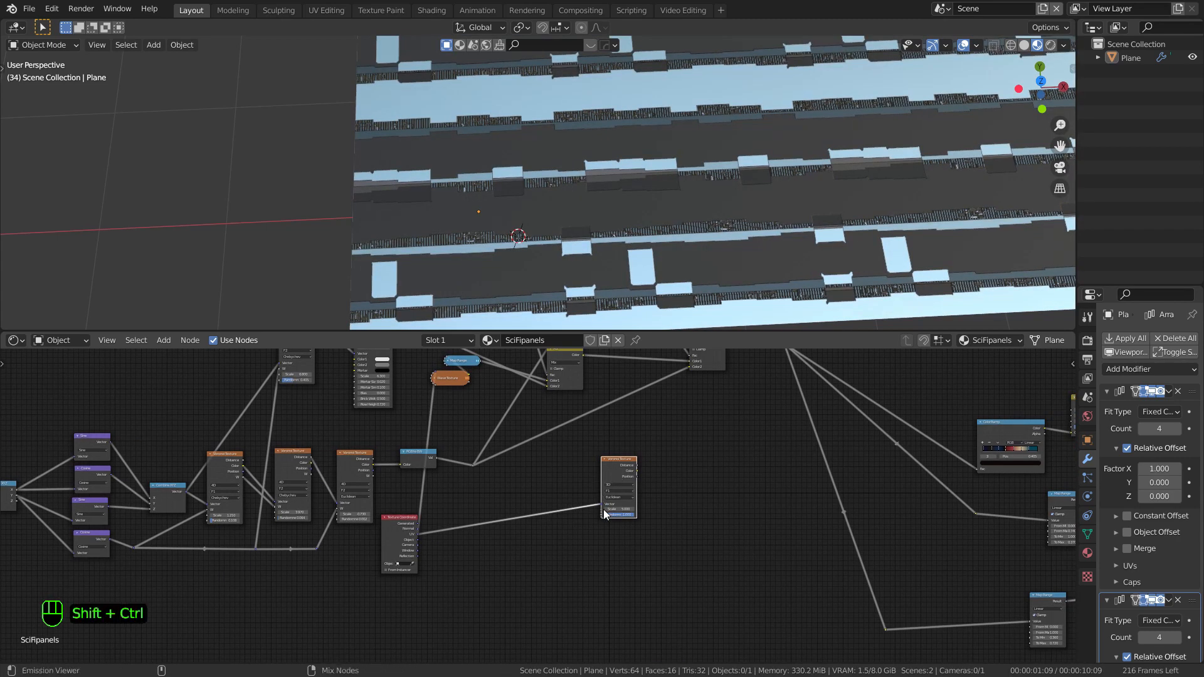
pyautogui.keyDown('ctrl'); pyautogui.keyDown('shift'); pyautogui.click(615, 461); pyautogui.keyUp('shift'); pyautogui.keyUp('ctrl')
# Step: Set the new Voronoi Texture's Scale to 39.000
pyautogui.scroll(5, 628, 511)
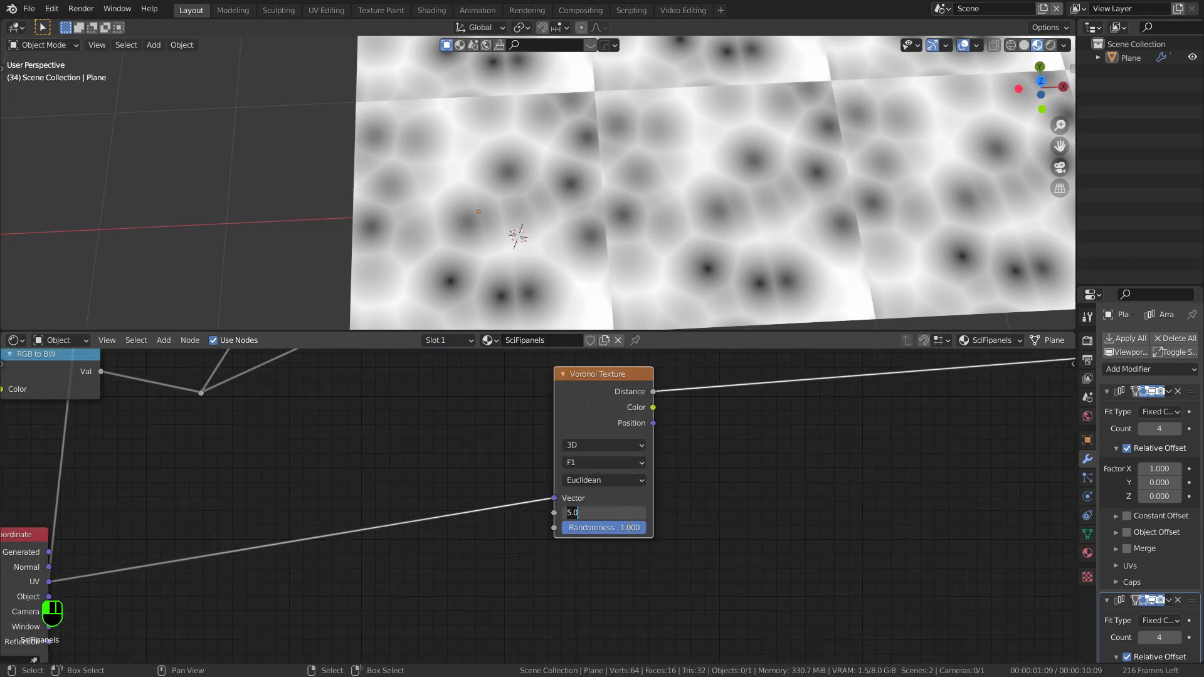
pyautogui.press('Return')
pyautogui.scroll(-2, 622, 530)
pyautogui.keyDown('shift'); pyautogui.hscroll(2, 561, 393); pyautogui.keyUp('shift')
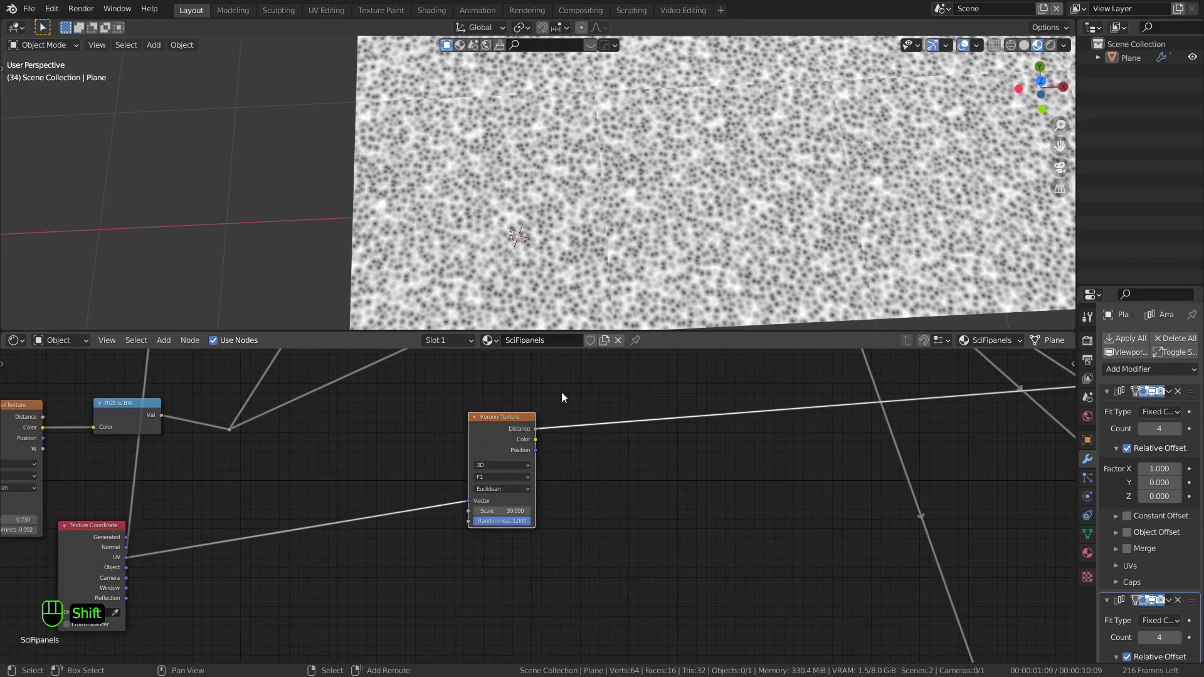
# Step: Insert a Math node on the new Voronoi's Distance output and set its operation to Greater Than
pyautogui.hotkey('shift', 'a')
pyautogui.click(563, 382)
pyautogui.write('gre')
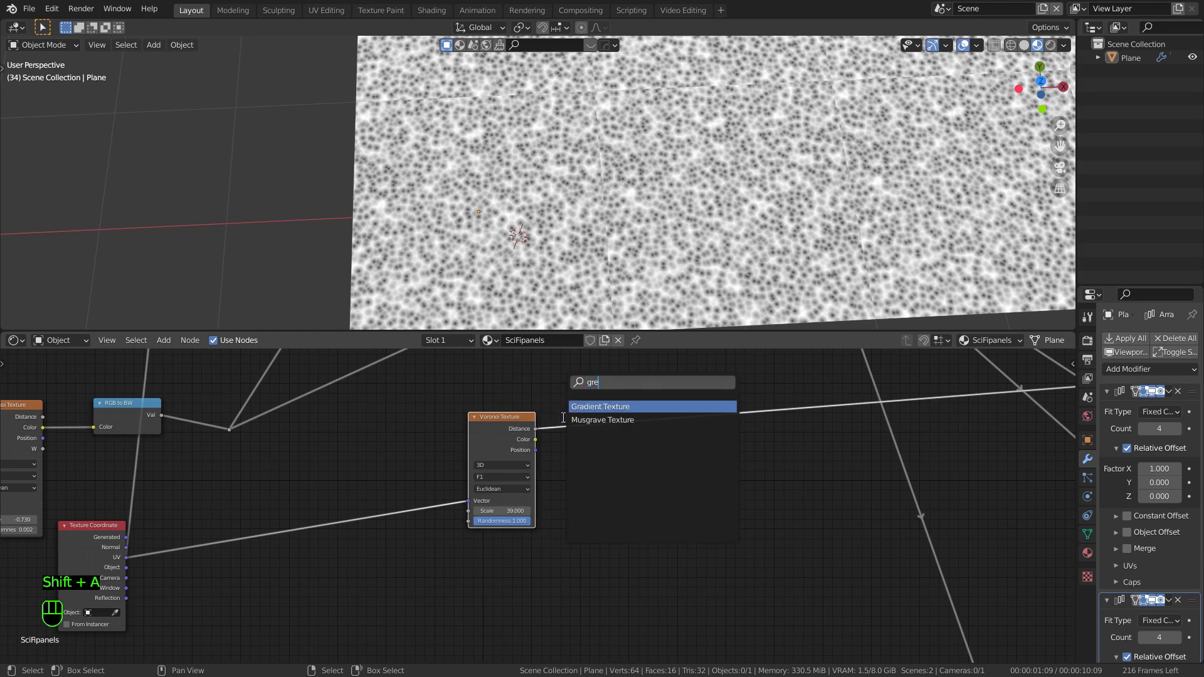
pyautogui.press('BackSpace')
pyautogui.press('BackSpace')
pyautogui.press('BackSpace')
pyautogui.write('mat')
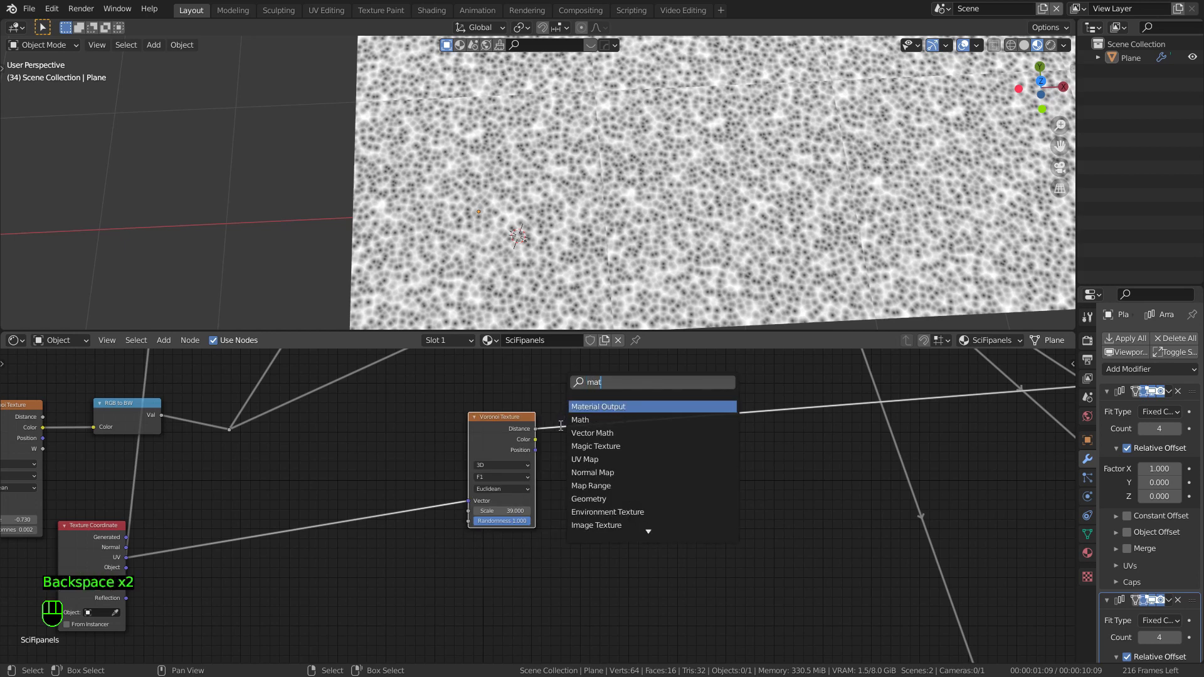
pyautogui.press('Down')
pyautogui.press('Return')
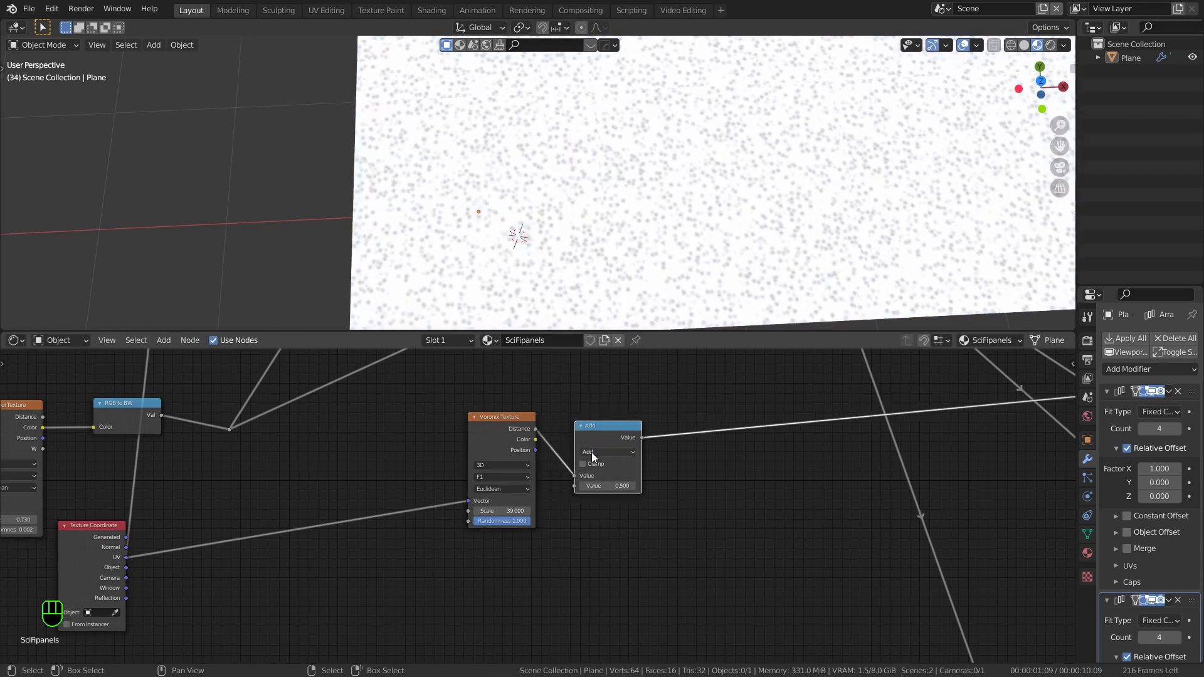
pyautogui.click(592, 453)
pyautogui.click(688, 507)
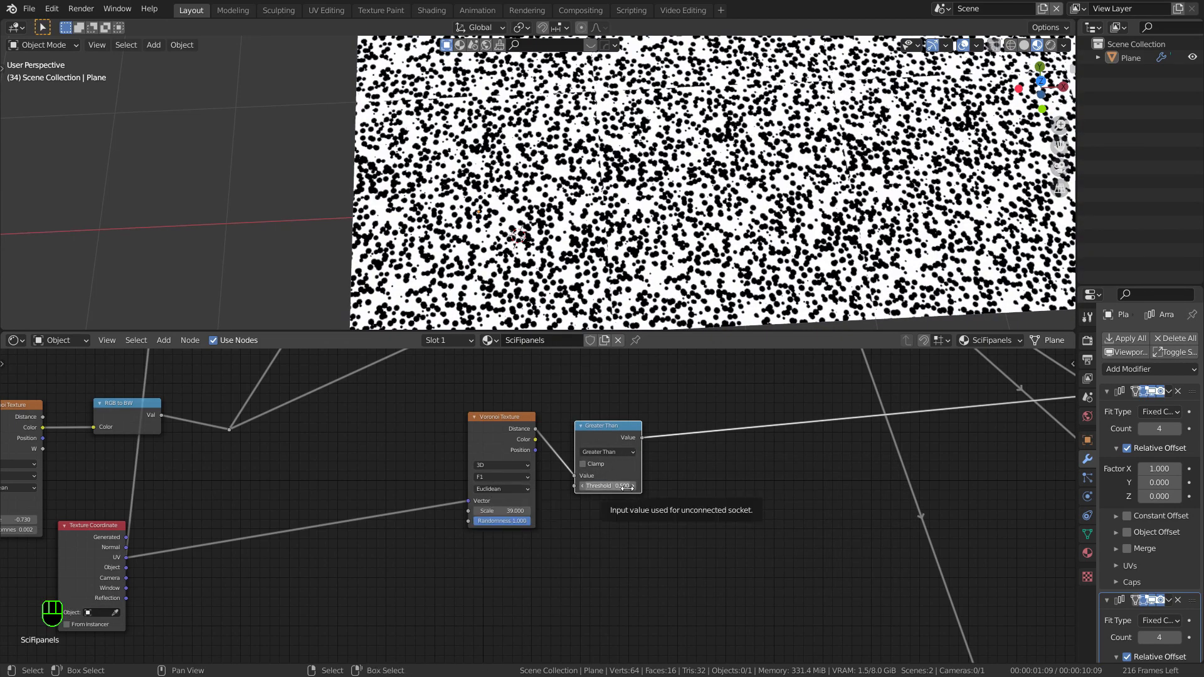
# Step: Switch the new Voronoi Texture to 4D and feed its W from the RGB to BW node's Val
pyautogui.moveTo(396, 464); pyautogui.dragTo(428, 464, button='middle')
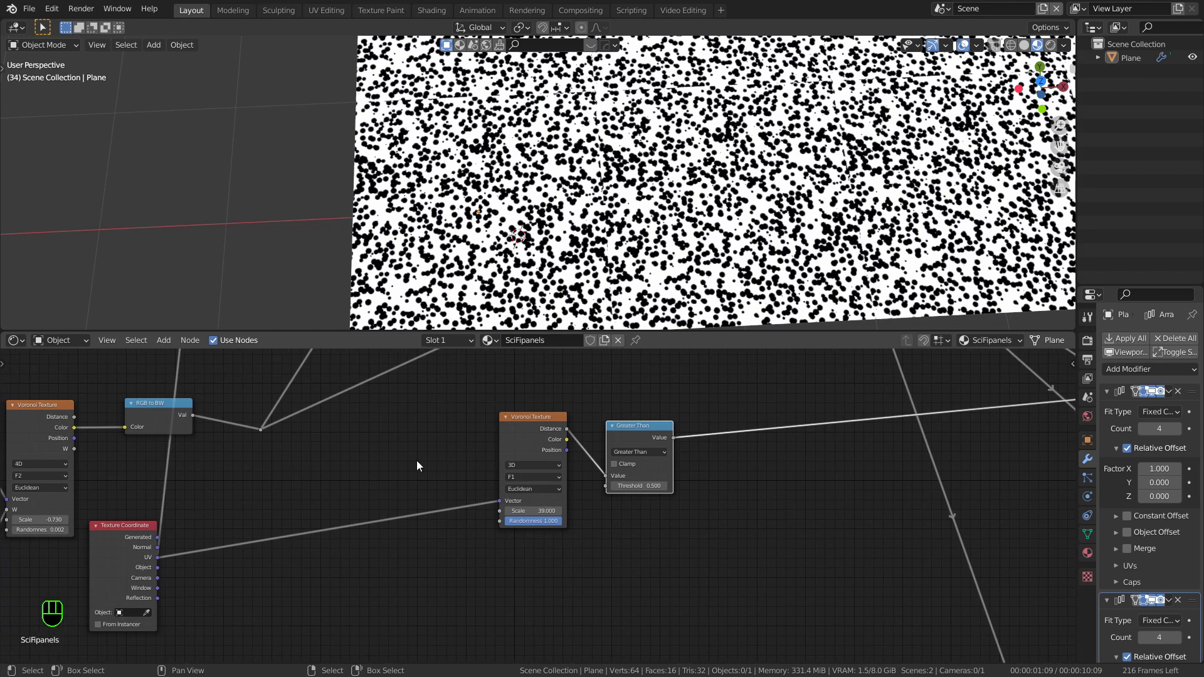
pyautogui.scroll(-3, 516, 462)
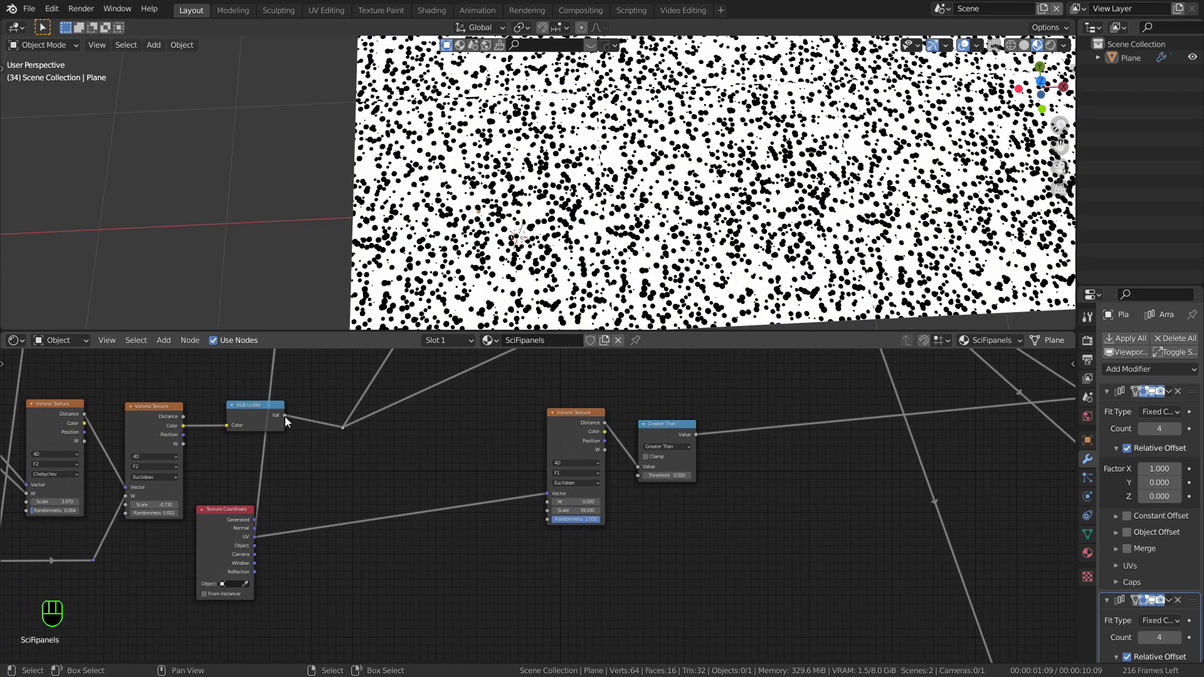
pyautogui.moveTo(285, 417); pyautogui.dragTo(548, 503)
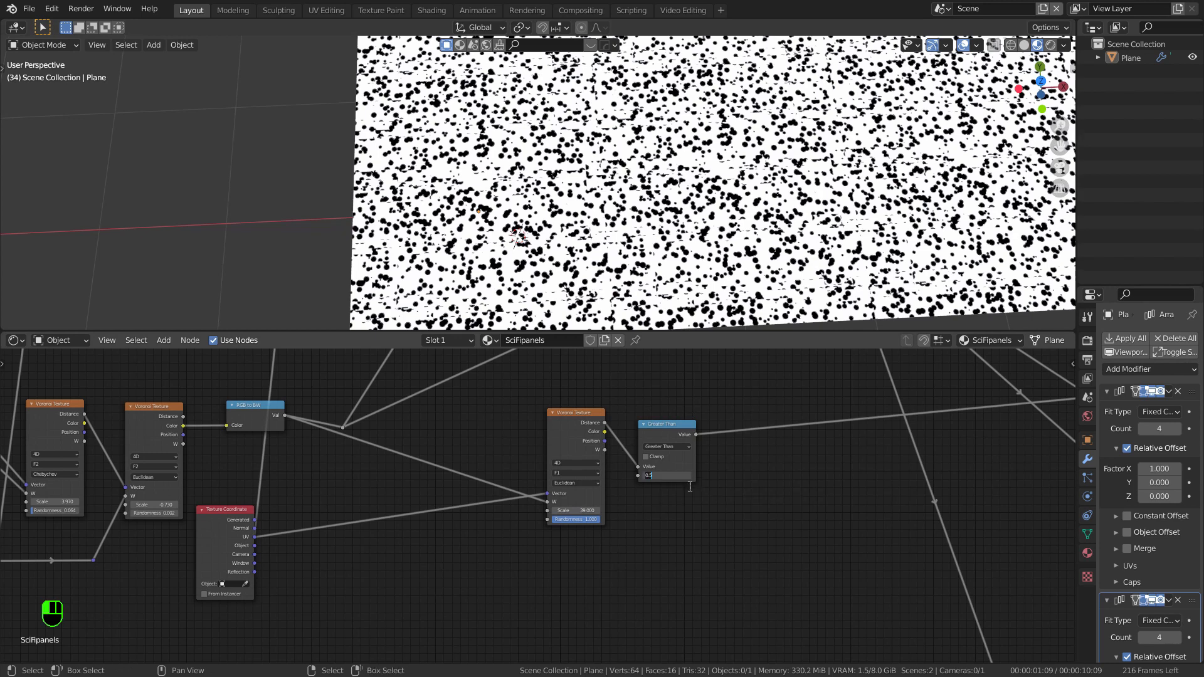
# Step: Set the new Greater Than Threshold to 0.120 and the new Voronoi Texture's Randomness to 0.000
pyautogui.press('Return')
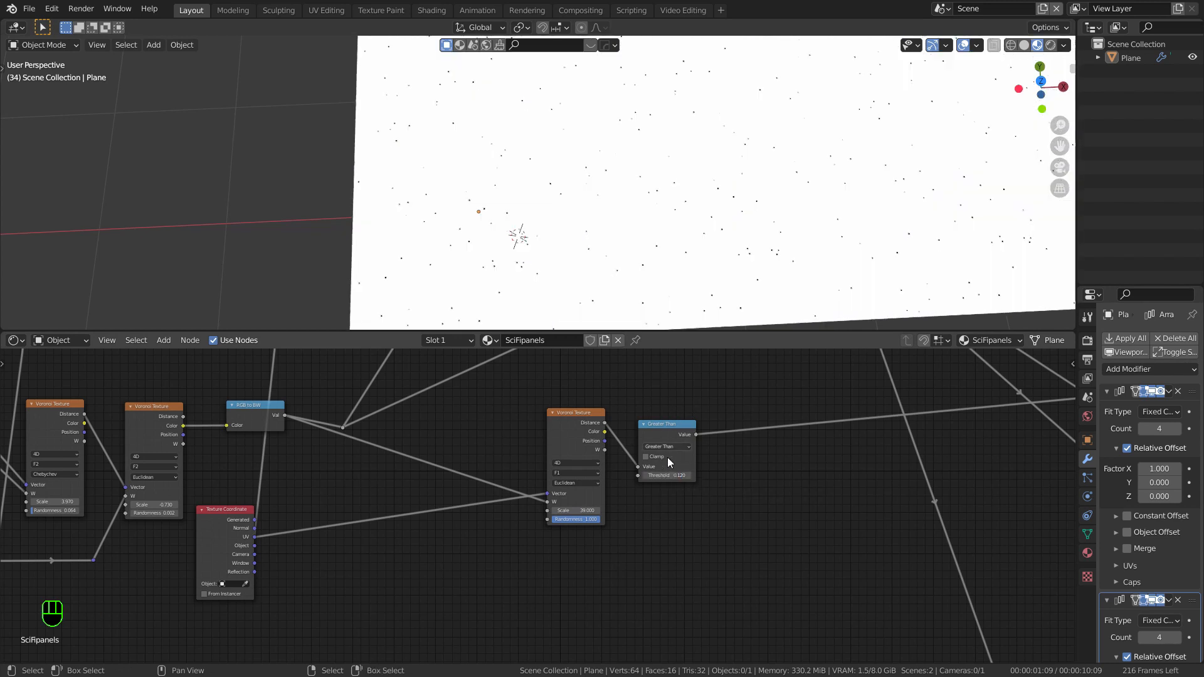
pyautogui.scroll(1, 668, 447)
pyautogui.scroll(-3, 592, 201)
pyautogui.keyDown('shift'); pyautogui.moveTo(642, 181); pyautogui.dragTo(590, 219, button='middle'); pyautogui.keyUp('shift')
pyautogui.scroll(1, 592, 517)
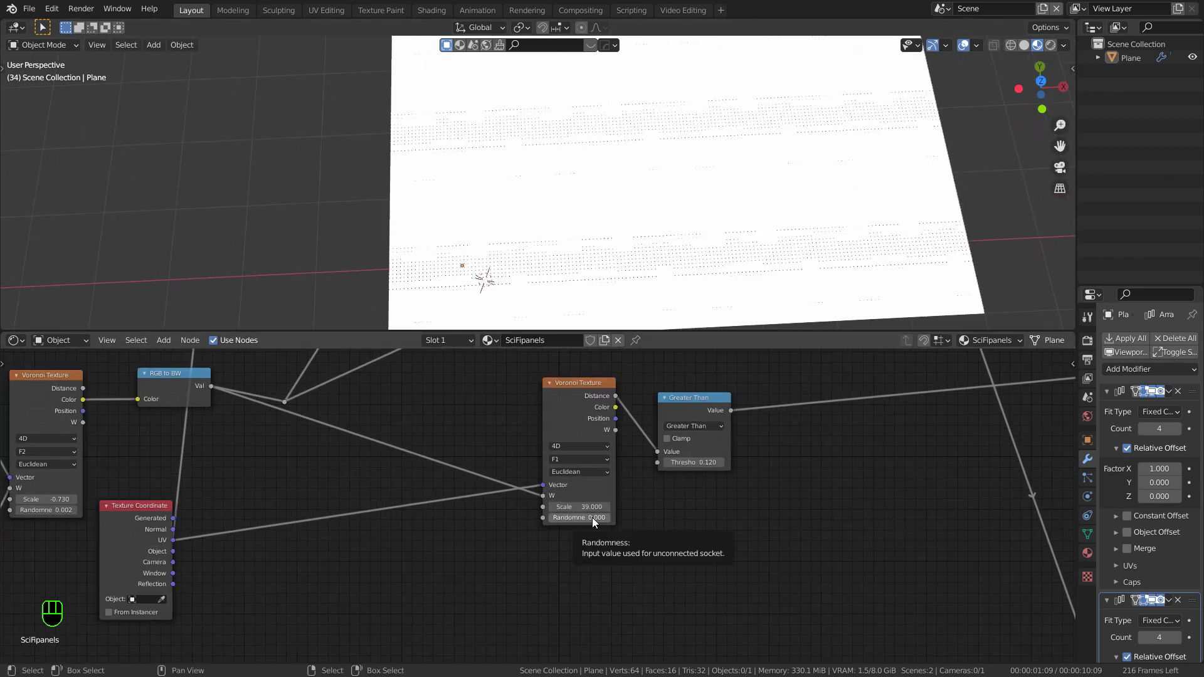
# Step: Add a Map Range node and insert it between the RGB to BW Val and the dot Voronoi Texture's W
pyautogui.scroll(1, 505, 497)
pyautogui.moveTo(619, 432); pyautogui.dragTo(694, 455, button='middle')
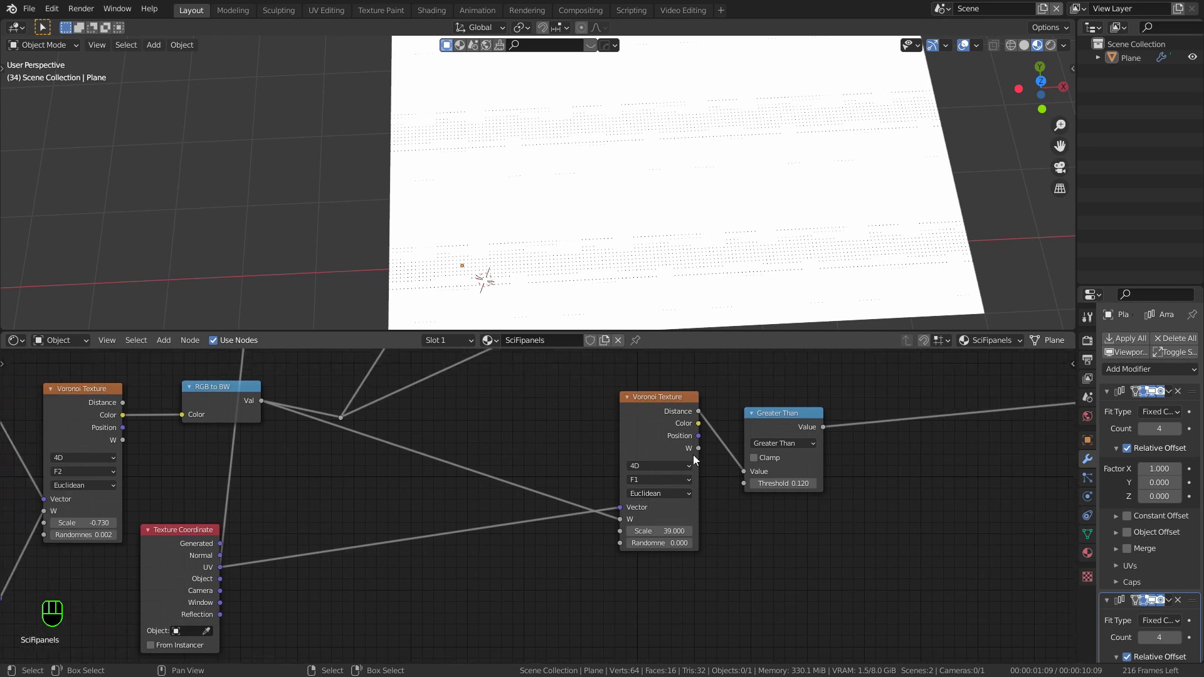
pyautogui.scroll(-1, 344, 450)
pyautogui.hotkey('shift', 'a')
pyautogui.click(387, 435)
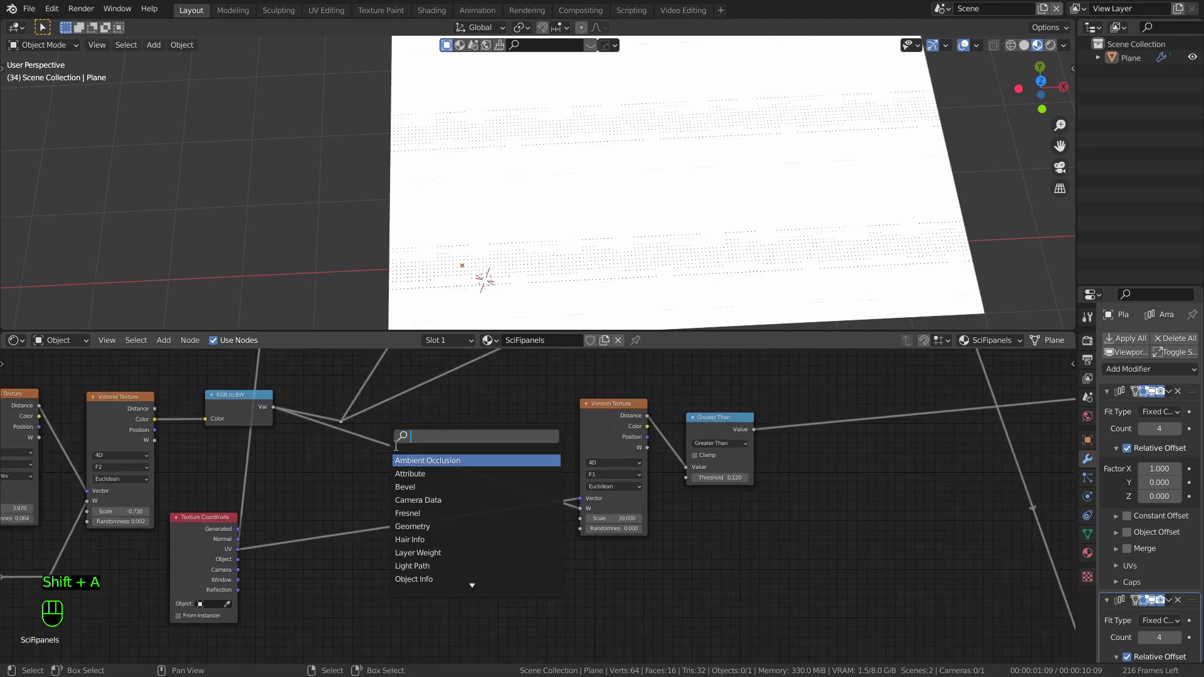
pyautogui.write('map')
pyautogui.press('Down')
pyautogui.press('Down')
pyautogui.press('Return')
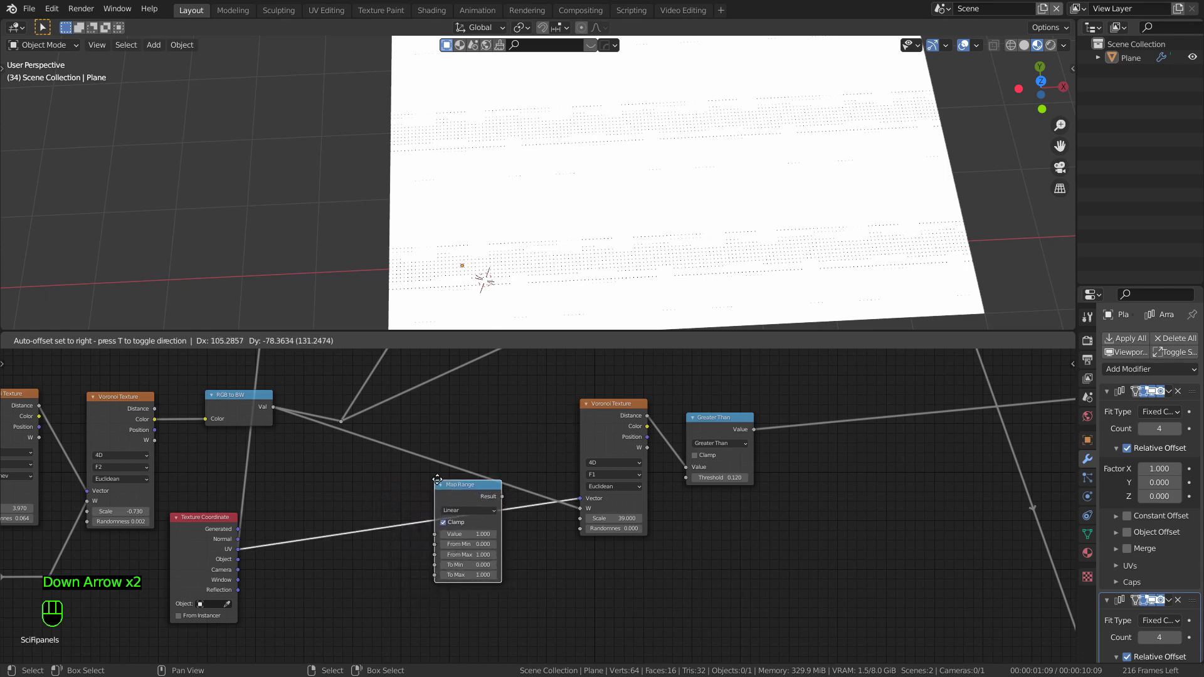
pyautogui.click(434, 457)
pyautogui.moveTo(443, 457); pyautogui.dragTo(477, 559)
# Step: Set the dot Map Range's From Min to 0.530, To Min to 0.200 and To Max to 0.730
pyautogui.scroll(3, 492, 613)
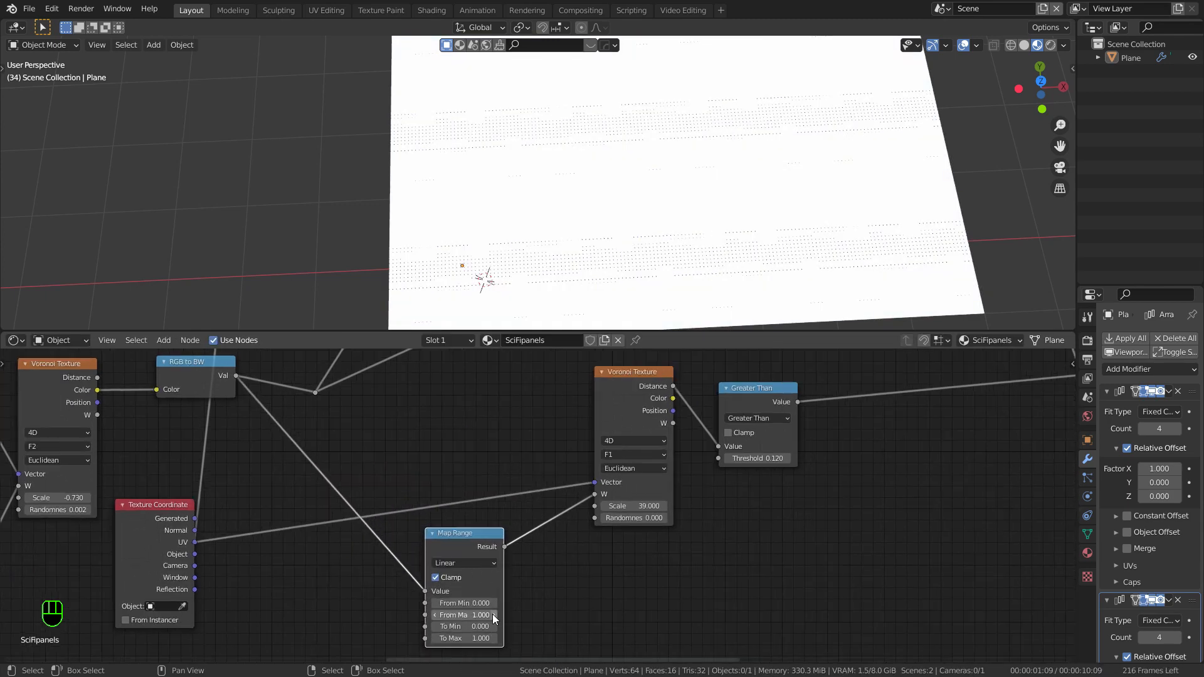
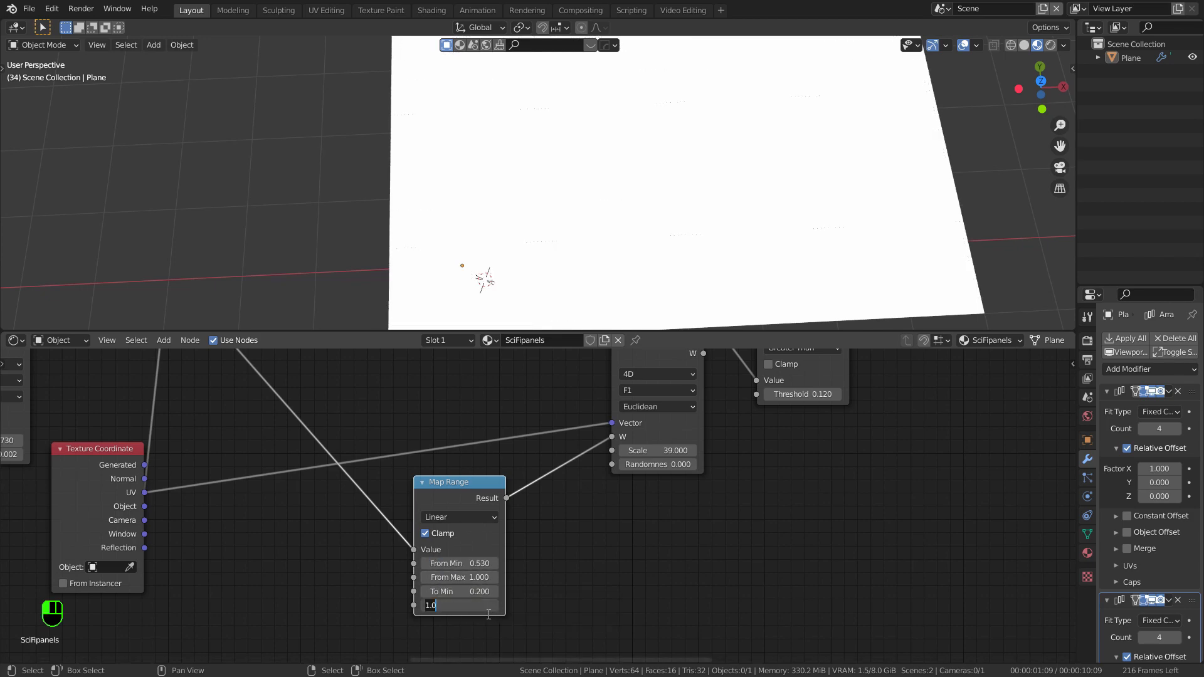
pyautogui.scroll(1, 585, 201)
pyautogui.keyDown('shift'); pyautogui.moveTo(585, 201); pyautogui.dragTo(605, 169, button='middle'); pyautogui.keyUp('shift')
pyautogui.scroll(3, 591, 199)
pyautogui.keyDown('shift'); pyautogui.moveTo(586, 270); pyautogui.dragTo(479, 209, button='middle'); pyautogui.keyUp('shift')
pyautogui.scroll(-1, 614, 194)
# Step: Toggle the Array modifiers' viewport visibility to compare a single tile with the repeated tiles and examine the dots at the seam
pyautogui.click(1122, 352)
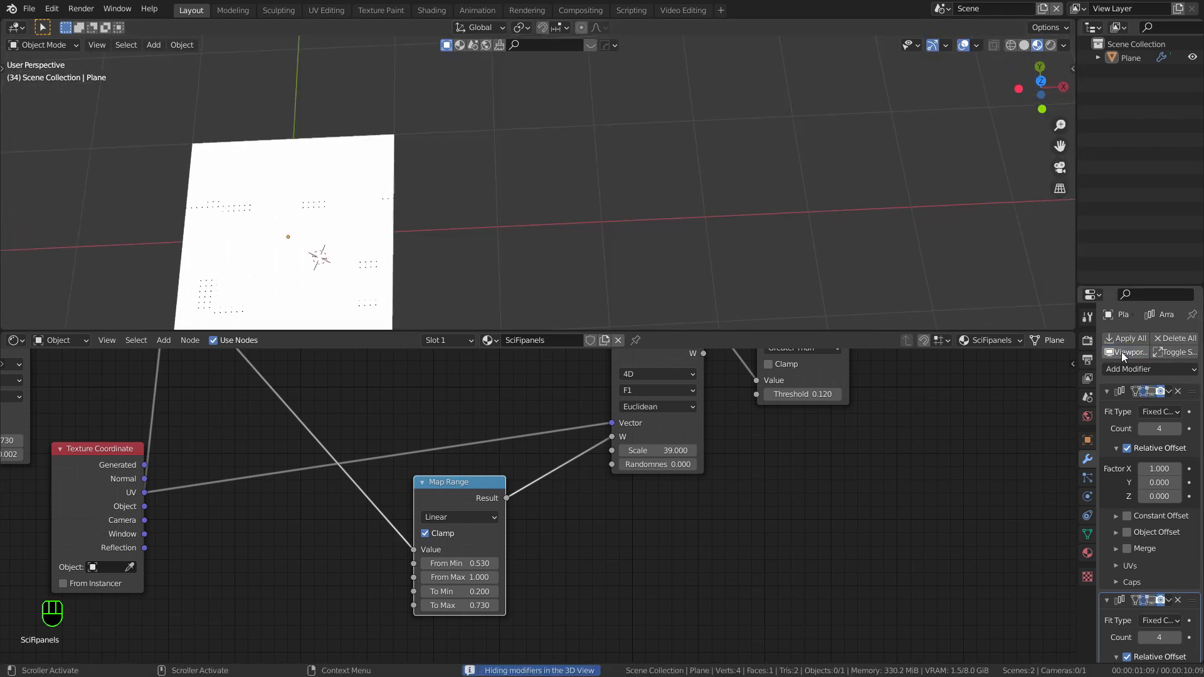
pyautogui.click(1121, 351)
pyautogui.click(1121, 352)
pyautogui.click(1121, 351)
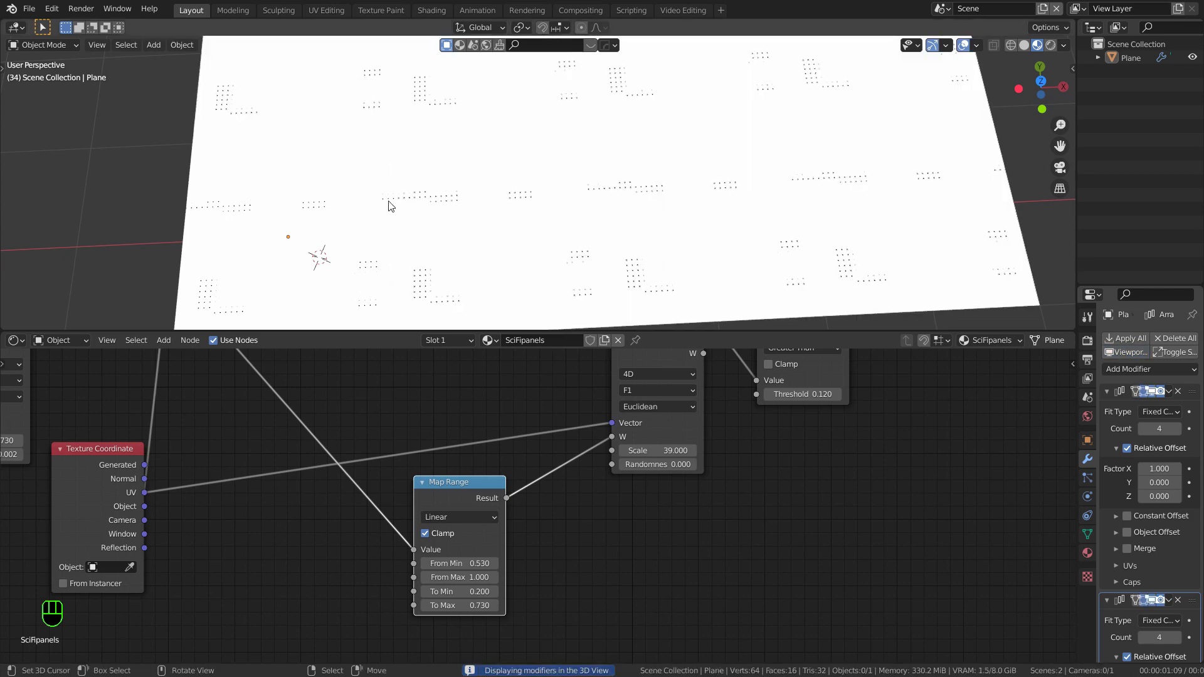
pyautogui.scroll(4, 395, 198)
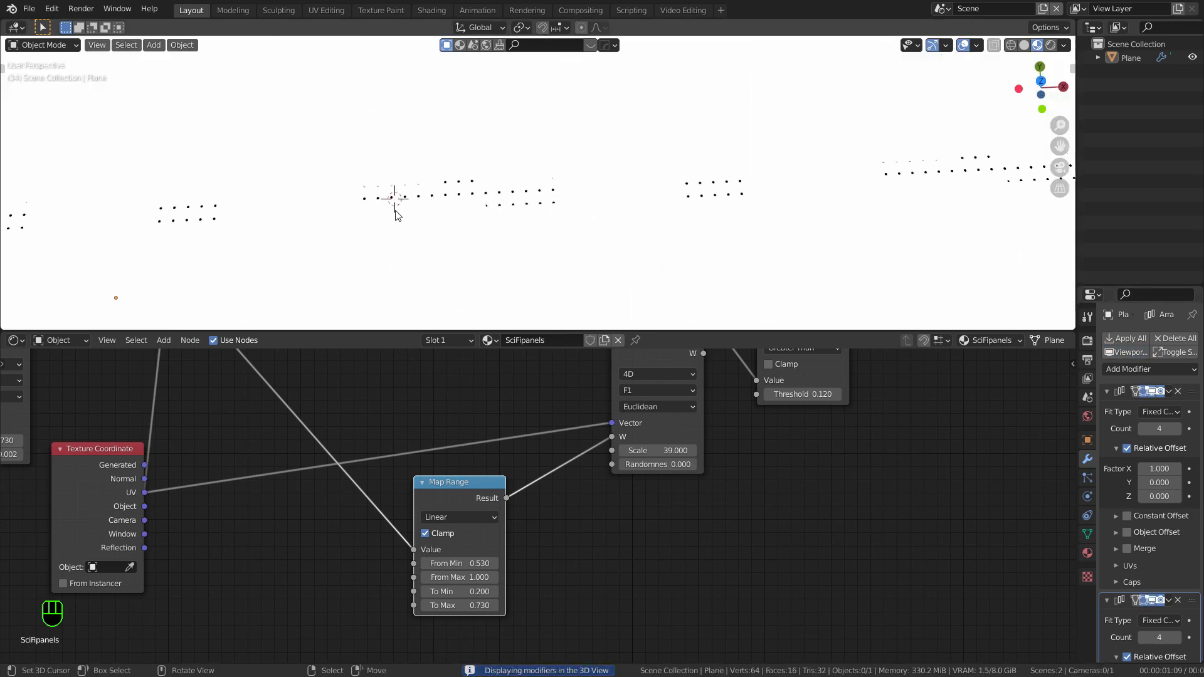
pyautogui.scroll(-2, 608, 538)
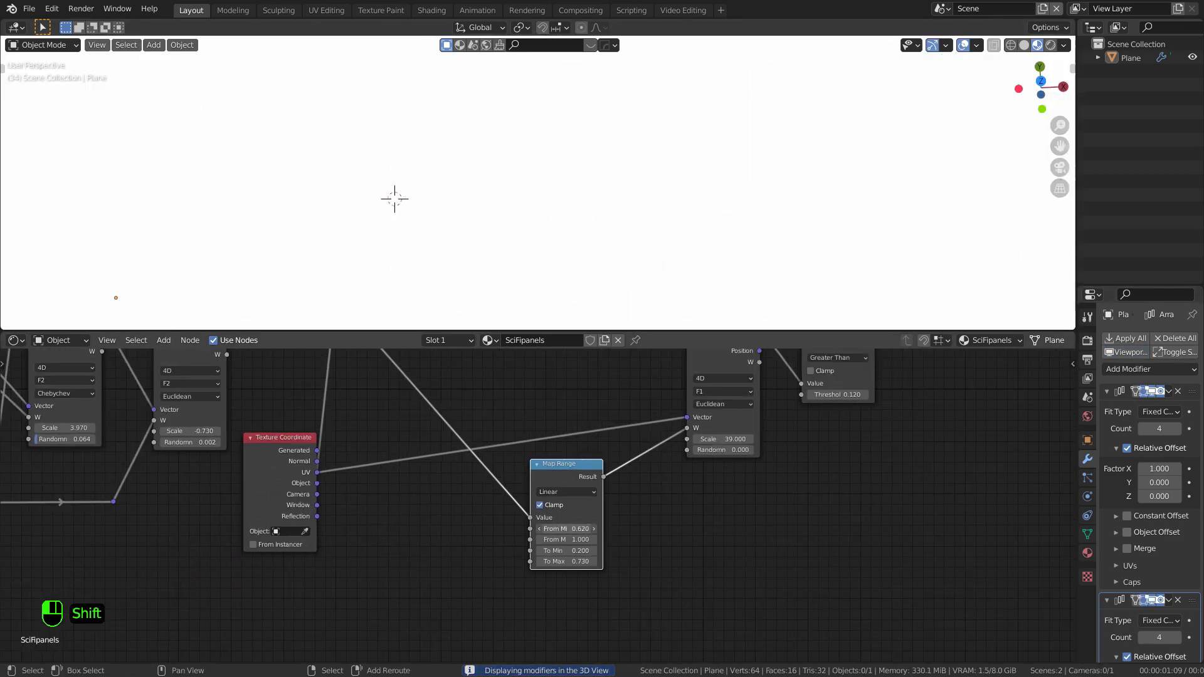
# Step: Duplicate the dot branch's Greater Than node into the empty area beside it
pyautogui.scroll(-7, 502, 186)
pyautogui.moveTo(725, 488); pyautogui.dragTo(651, 618, button='middle')
pyautogui.scroll(-8, 597, 498)
pyautogui.moveTo(703, 467); pyautogui.dragTo(582, 488, button='middle')
pyautogui.scroll(2, 571, 502)
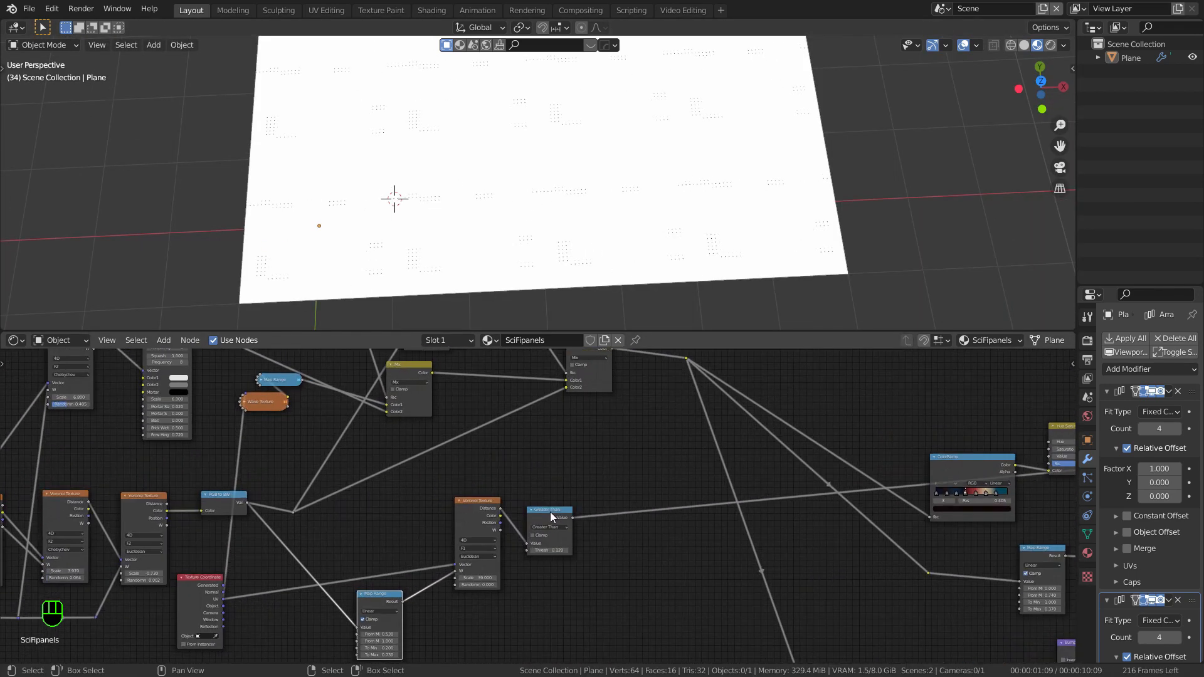
pyautogui.hotkey('shift', 's')
pyautogui.click(537, 513)
pyautogui.hotkey('shift', 'd')
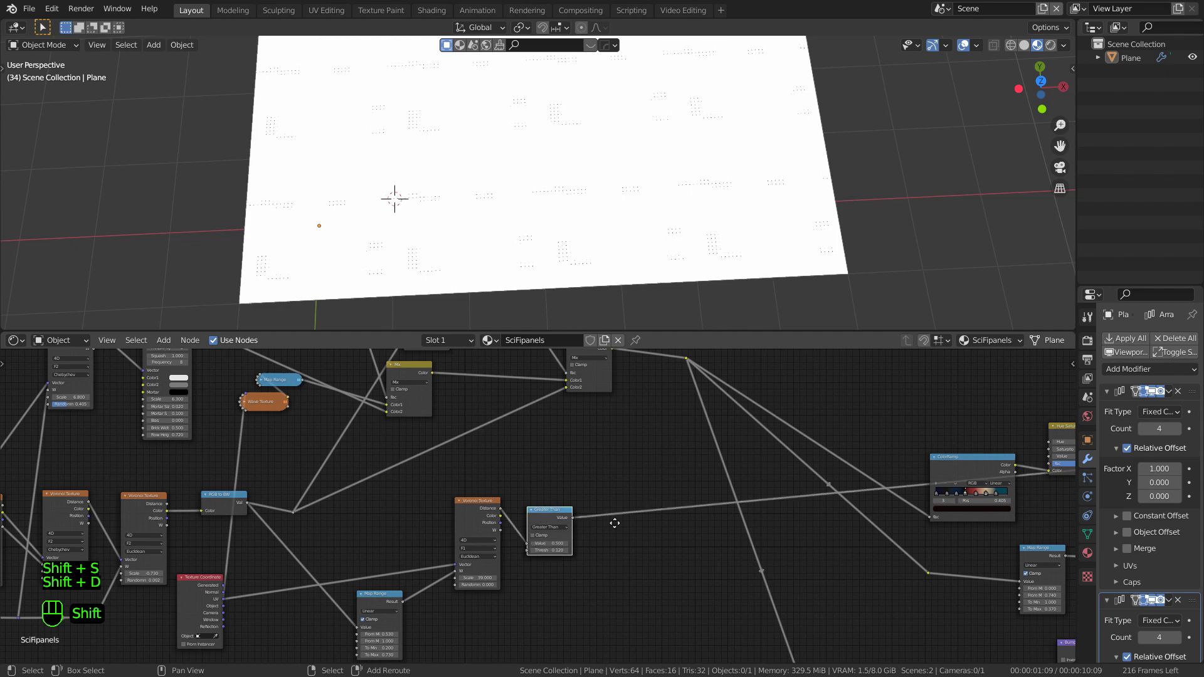
pyautogui.click(688, 548)
# Step: Insert the duplicated Greater Than node on the link between the final Mix node and the reroute
pyautogui.scroll(-2, 691, 496)
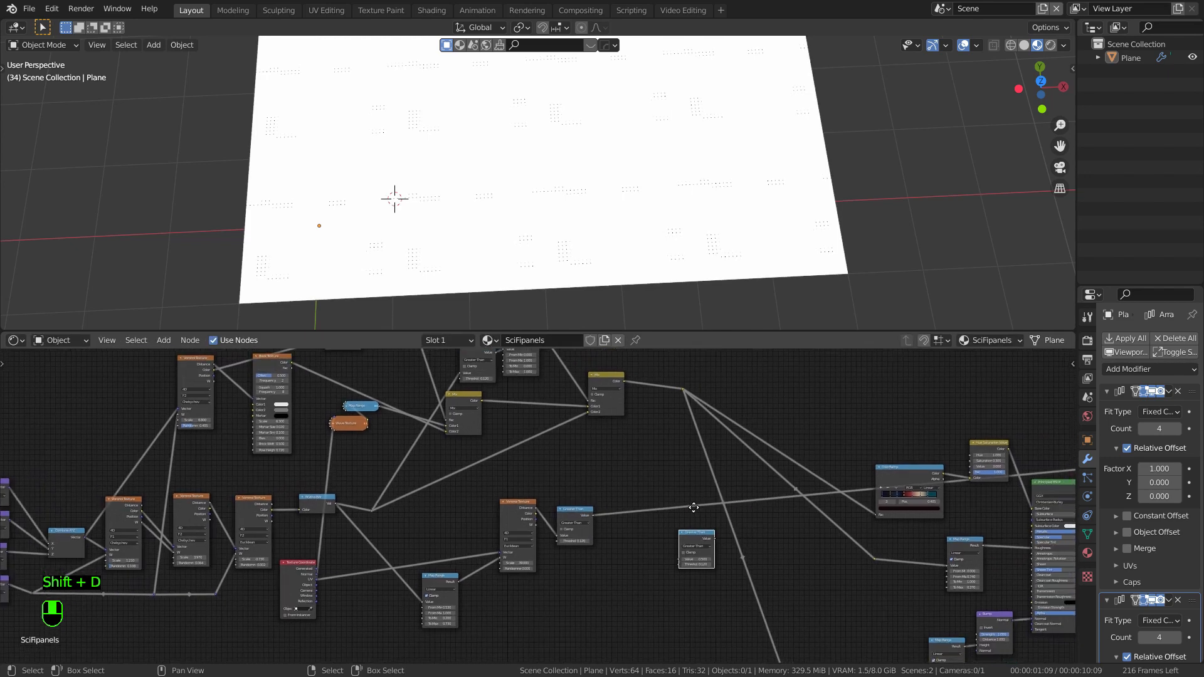
pyautogui.press('g')
pyautogui.click(662, 390)
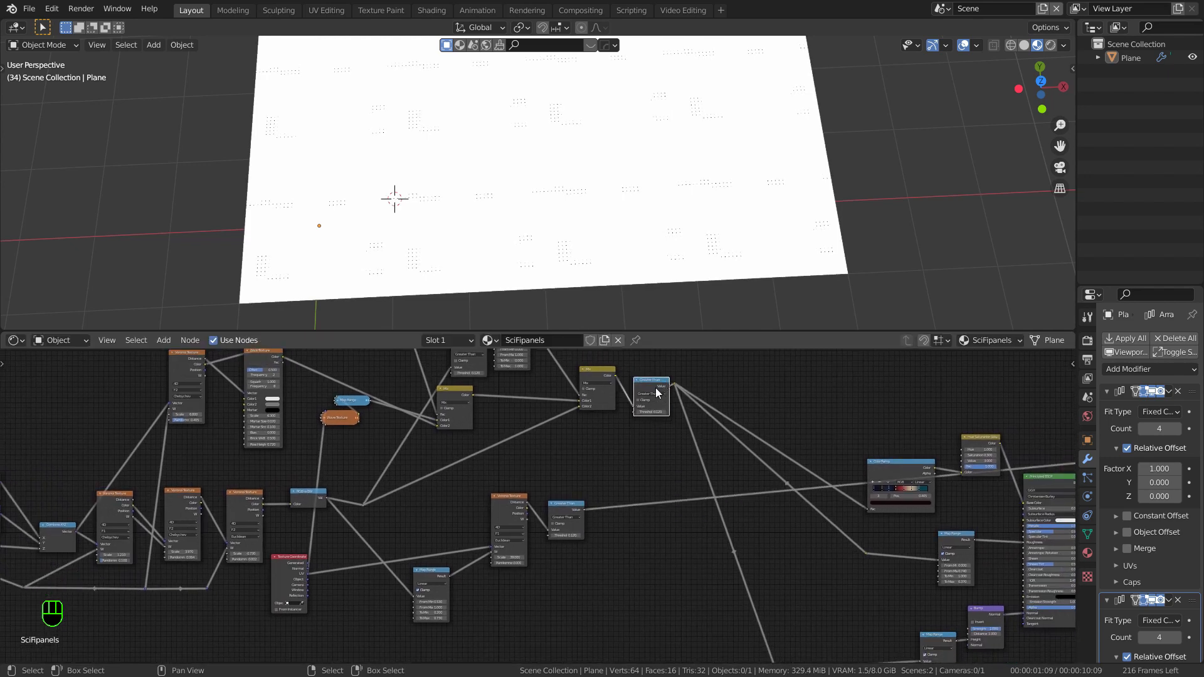
pyautogui.scroll(1, 662, 389)
pyautogui.press('g')
pyautogui.moveTo(661, 389); pyautogui.dragTo(664, 386)
pyautogui.scroll(1, 728, 409)
pyautogui.moveTo(751, 428); pyautogui.dragTo(739, 451, button='middle')
# Step: Move the reroute and the inserted Greater Than copy down beside the dot branch, closer to the ColorRamp
pyautogui.click(686, 402)
pyautogui.press('g')
pyautogui.click(921, 620)
pyautogui.scroll(-4, 861, 578)
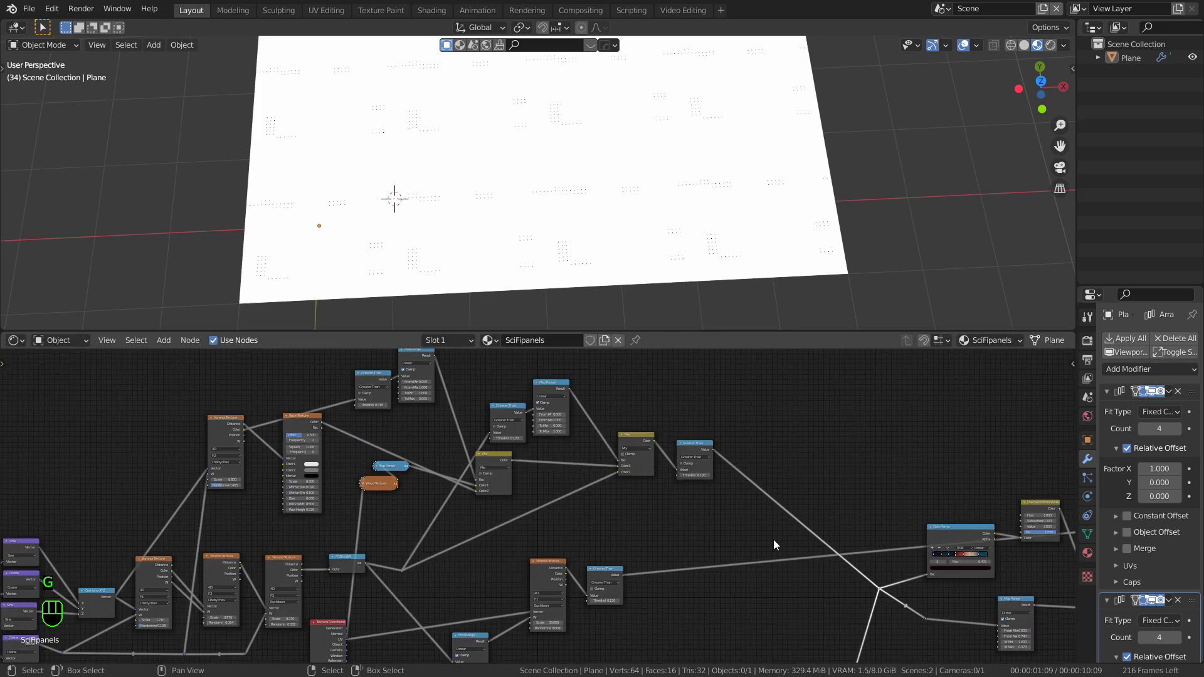
pyautogui.moveTo(768, 533); pyautogui.dragTo(793, 458, button='middle')
pyautogui.click(723, 386)
pyautogui.press('g')
pyautogui.click(839, 602)
# Step: Switch the inserted Math node to Multiply and feed its second Value from the dot Greater Than output
pyautogui.scroll(5, 722, 502)
pyautogui.click(839, 527)
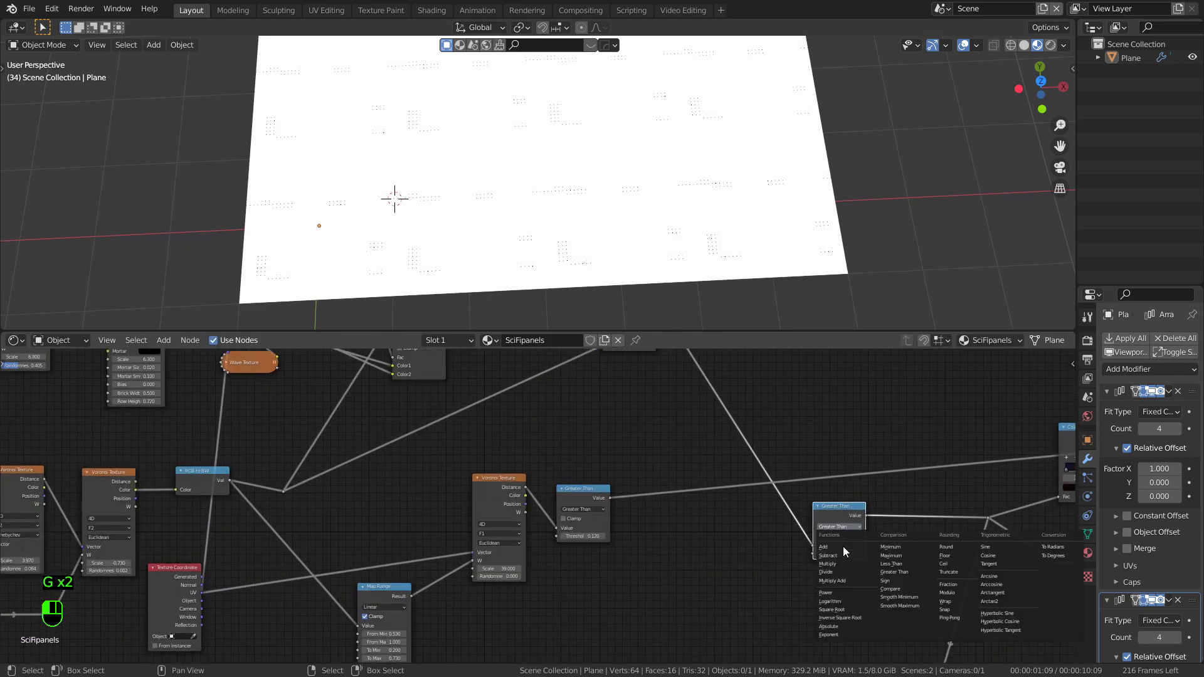
pyautogui.click(829, 564)
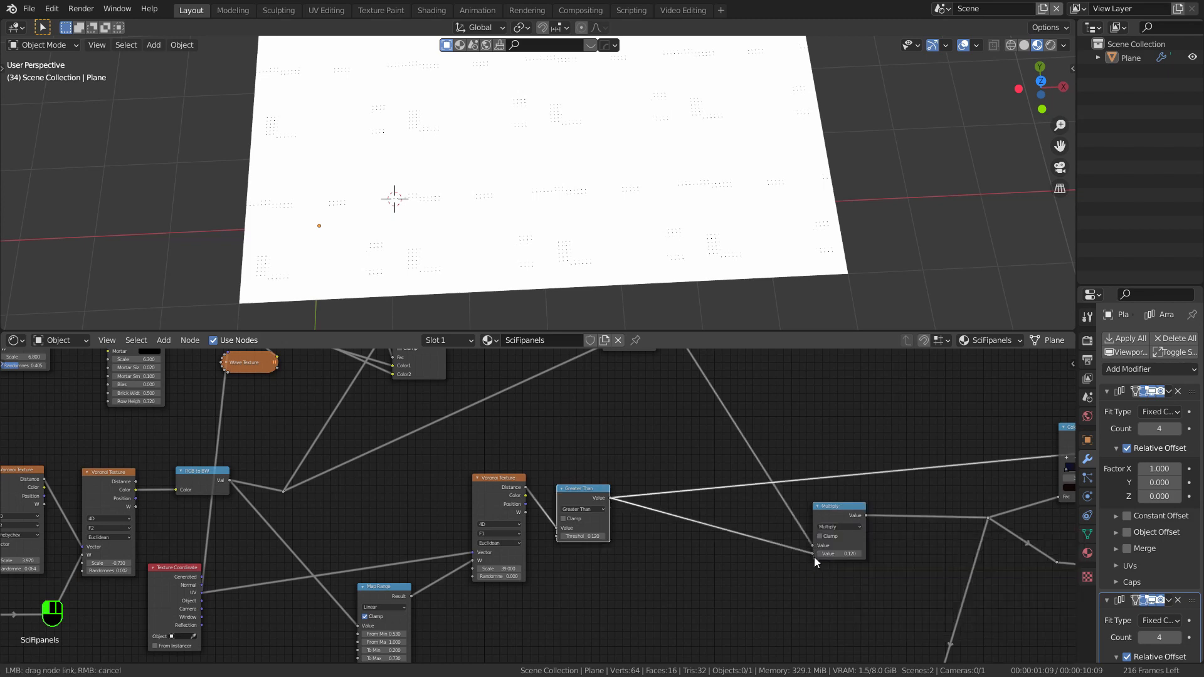
pyautogui.moveTo(812, 551); pyautogui.dragTo(814, 552)
pyautogui.moveTo(783, 527); pyautogui.dragTo(457, 491, button='middle')
pyautogui.scroll(1, 740, 510)
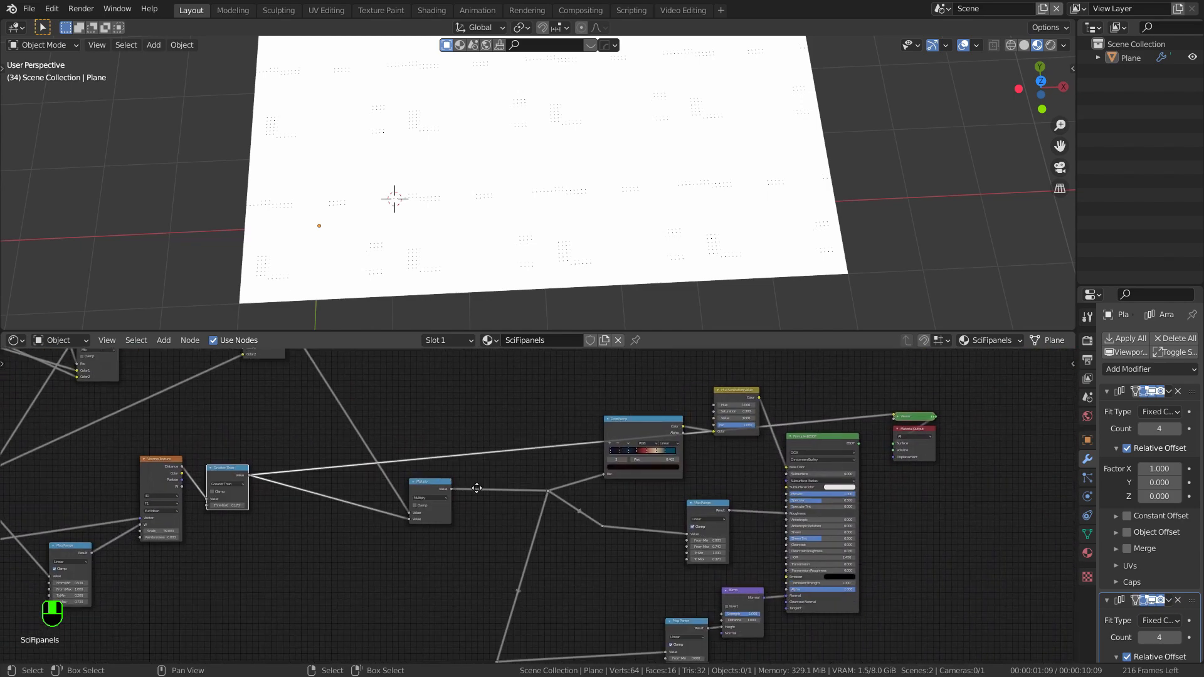
# Step: Restore the Principled BSDF as the Material Output's surface and inspect the dotted panels from the top
pyautogui.press('KP_7')
pyautogui.scroll(8, 577, 227)
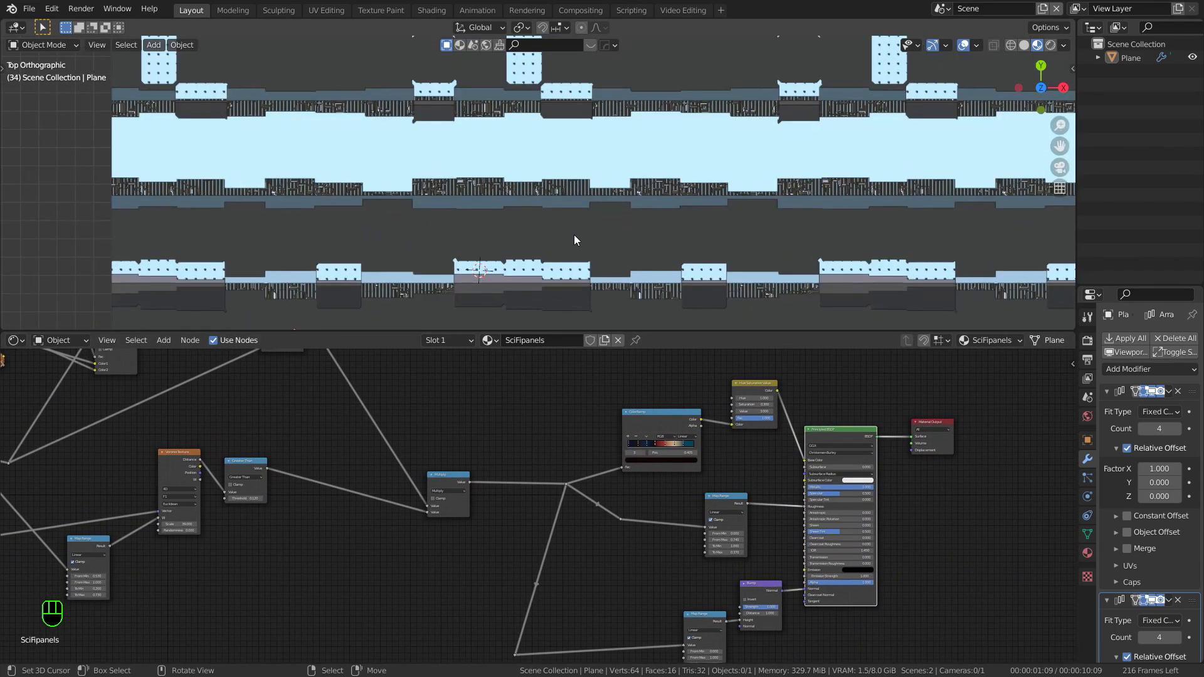
pyautogui.scroll(2, 539, 273)
pyautogui.keyDown('shift'); pyautogui.moveTo(558, 273); pyautogui.dragTo(461, 212, button='middle'); pyautogui.keyUp('shift')
pyautogui.scroll(1, 563, 229)
# Step: Reposition the dot Map Range node and set the dot Voronoi Texture's Scale to 39.010, checking the tiling with the Array modifiers toggled
pyautogui.moveTo(576, 486); pyautogui.dragTo(937, 473, button='middle')
pyautogui.scroll(1, 596, 484)
pyautogui.moveTo(463, 380); pyautogui.dragTo(560, 358, button='middle')
pyautogui.scroll(2, 521, 510)
pyautogui.moveTo(515, 535); pyautogui.dragTo(474, 545)
pyautogui.scroll(1, 695, 457)
pyautogui.keyDown('shift'); pyautogui.moveTo(639, 510); pyautogui.dragTo(649, 510); pyautogui.keyUp('shift')
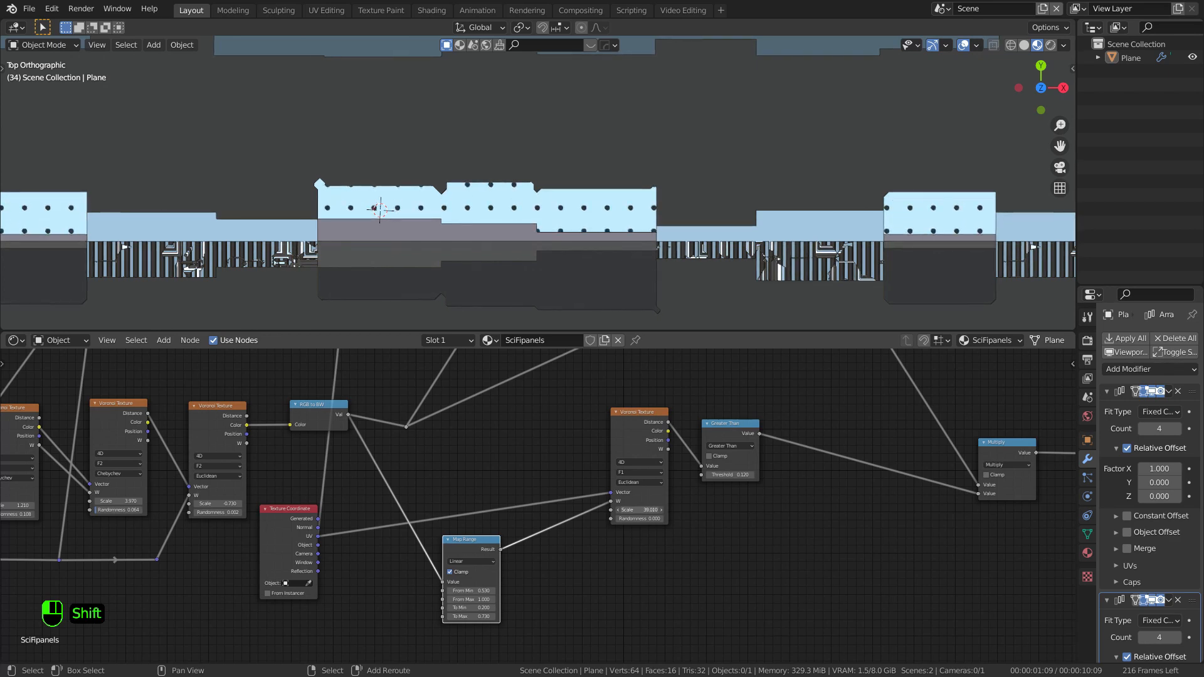
pyautogui.scroll(9, 473, 219)
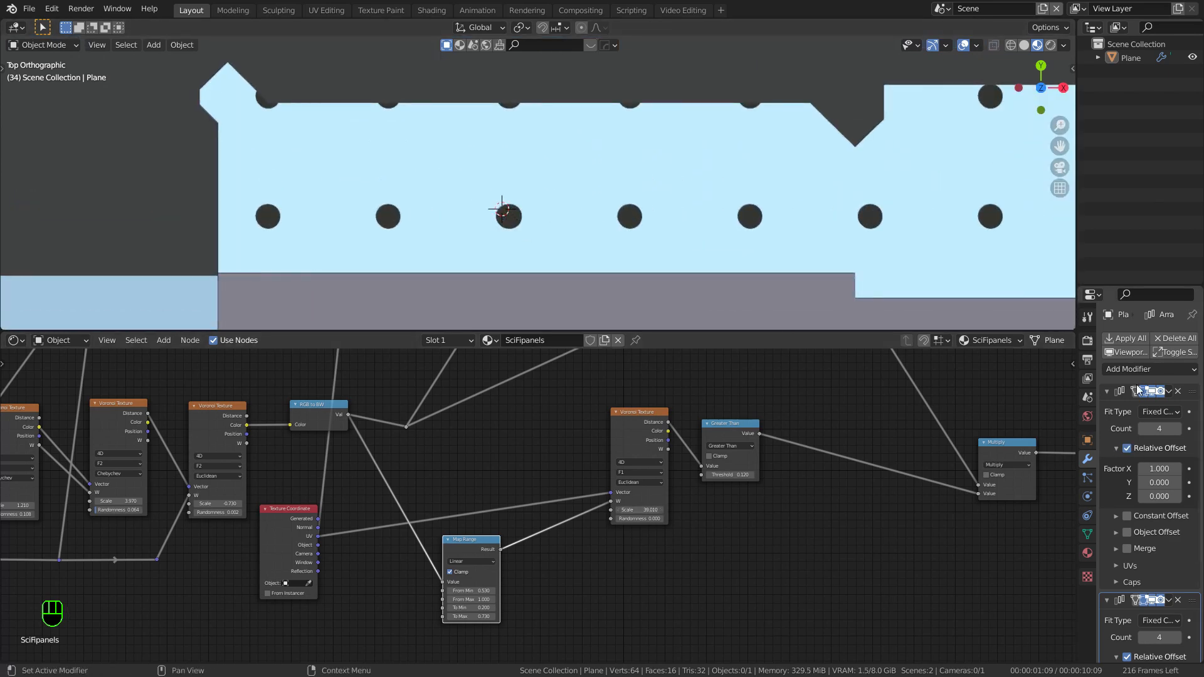
pyautogui.click(1132, 355)
pyautogui.click(1130, 355)
pyautogui.scroll(1, 637, 509)
pyautogui.keyDown('shift'); pyautogui.moveTo(638, 507); pyautogui.dragTo(634, 508); pyautogui.keyUp('shift')
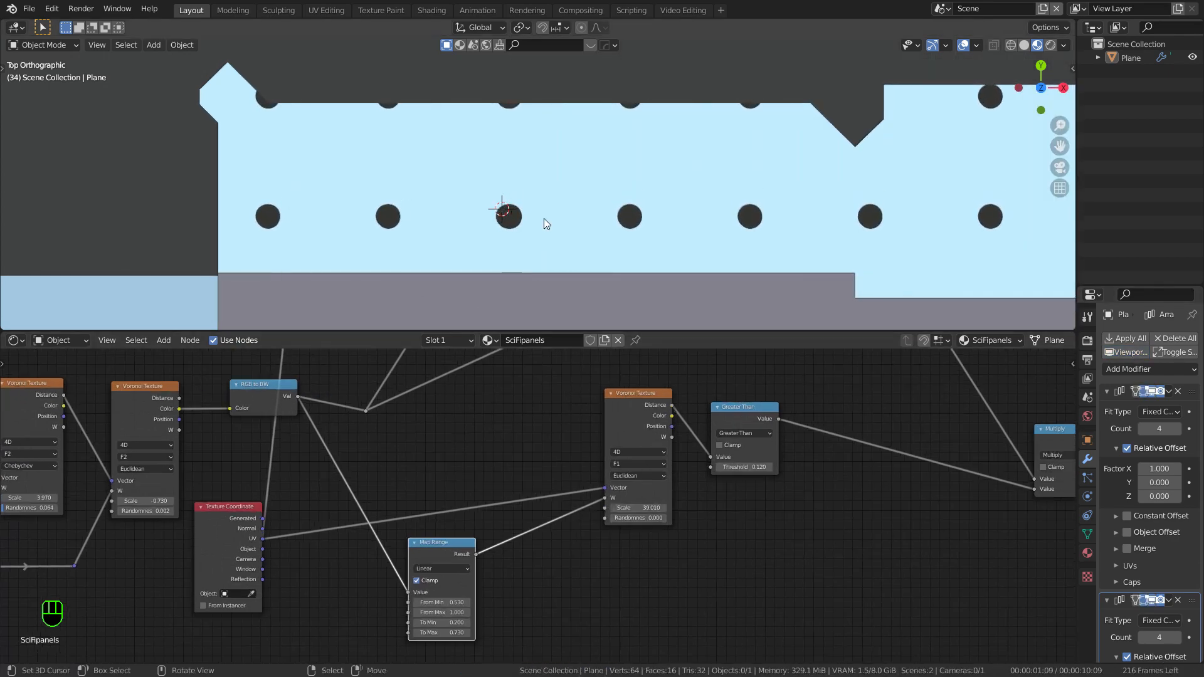
# Step: Adjust the From Min of the Map Range feeding the dot Voronoi Texture to redistribute the dots across the panels
pyautogui.scroll(-6, 515, 190)
pyautogui.keyDown('shift'); pyautogui.moveTo(583, 219); pyautogui.dragTo(494, 224, button='middle'); pyautogui.keyUp('shift')
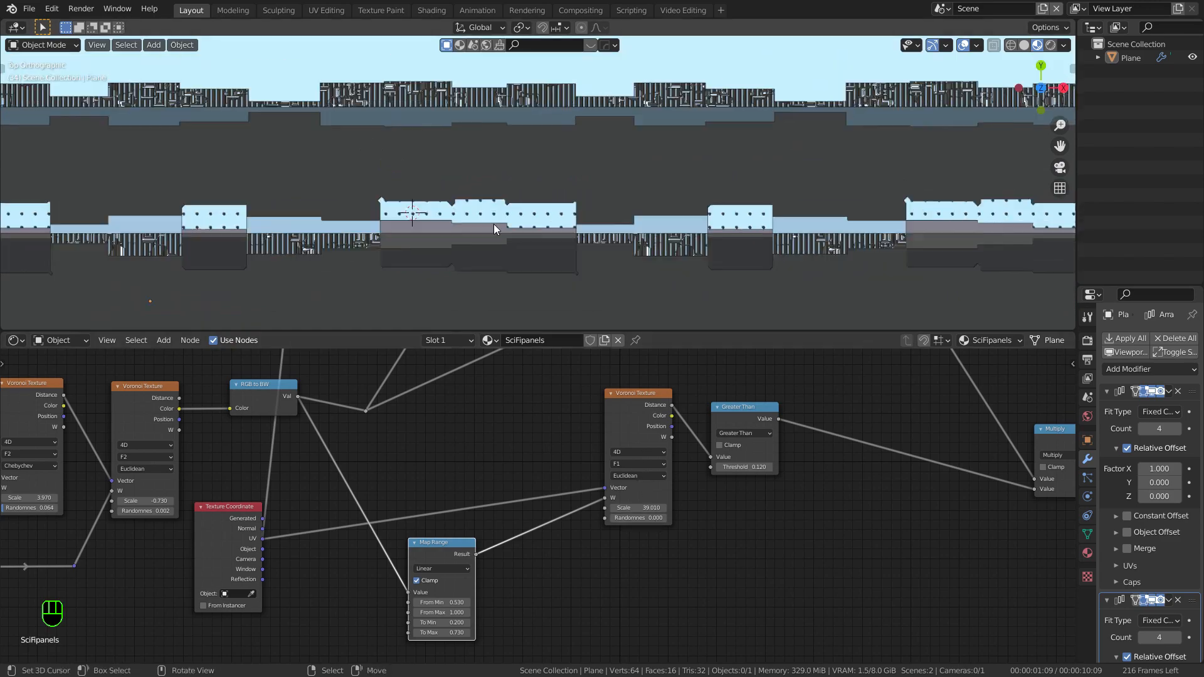
pyautogui.scroll(2, 413, 220)
pyautogui.scroll(3, 491, 537)
pyautogui.moveTo(491, 537); pyautogui.dragTo(652, 476, button='middle')
pyautogui.keyDown('shift'); pyautogui.moveTo(590, 559); pyautogui.dragTo(592, 559); pyautogui.keyUp('shift')
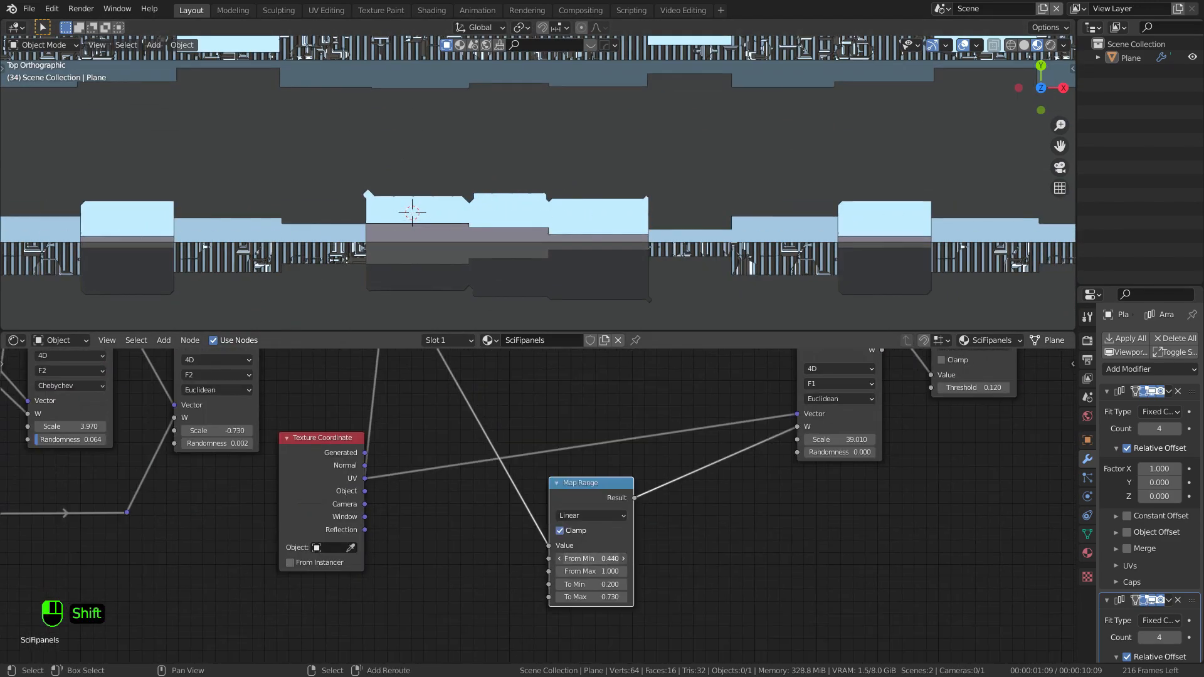
pyautogui.scroll(-7, 562, 254)
pyautogui.moveTo(627, 225)
pyautogui.keyDown('shift'); pyautogui.mouseDown(button='middle')
pyautogui.moveTo(503, 199)
pyautogui.moveTo(627, 206)
pyautogui.mouseUp(button='middle'); pyautogui.keyUp('shift')
pyautogui.scroll(9, 640, 203)
pyautogui.keyDown('shift'); pyautogui.moveTo(342, 200); pyautogui.dragTo(613, 232, button='middle'); pyautogui.keyUp('shift')
pyautogui.scroll(-4, 556, 431)
pyautogui.moveTo(555, 430); pyautogui.dragTo(246, 552, button='middle')
pyautogui.scroll(3, 314, 543)
pyautogui.moveTo(613, 515)
pyautogui.keyDown('shift'); pyautogui.mouseDown()
pyautogui.moveTo(624, 515)
pyautogui.moveTo(614, 515)
pyautogui.mouseUp(); pyautogui.keyUp('shift')
pyautogui.scroll(-3, 484, 220)
pyautogui.moveTo(485, 220); pyautogui.dragTo(592, 186, button='middle')
pyautogui.scroll(-4, 663, 468)
# Step: Move the dot Map Range, Voronoi Texture and Greater Than nodes closer to the RGB to BW node
pyautogui.moveTo(663, 468); pyautogui.dragTo(726, 520, button='middle')
pyautogui.scroll(-8, 744, 547)
pyautogui.moveTo(761, 573); pyautogui.dragTo(640, 506)
pyautogui.moveTo(668, 514); pyautogui.dragTo(630, 546)
pyautogui.scroll(1, 551, 533)
pyautogui.moveTo(549, 533); pyautogui.dragTo(521, 507, button='middle')
pyautogui.moveTo(522, 503); pyautogui.dragTo(678, 595)
pyautogui.scroll(1, 702, 454)
# Step: Select the wave and brick detail nodes, move them up clear of the dot branch, and join them in a frame
pyautogui.moveTo(702, 453); pyautogui.dragTo(627, 445, button='middle')
pyautogui.scroll(-4, 533, 401)
pyautogui.moveTo(474, 372); pyautogui.dragTo(607, 487, button='middle')
pyautogui.moveTo(414, 400); pyautogui.dragTo(792, 511)
pyautogui.moveTo(560, 505); pyautogui.dragTo(535, 463)
pyautogui.scroll(1, 575, 428)
pyautogui.moveTo(575, 428); pyautogui.dragTo(564, 464, button='middle')
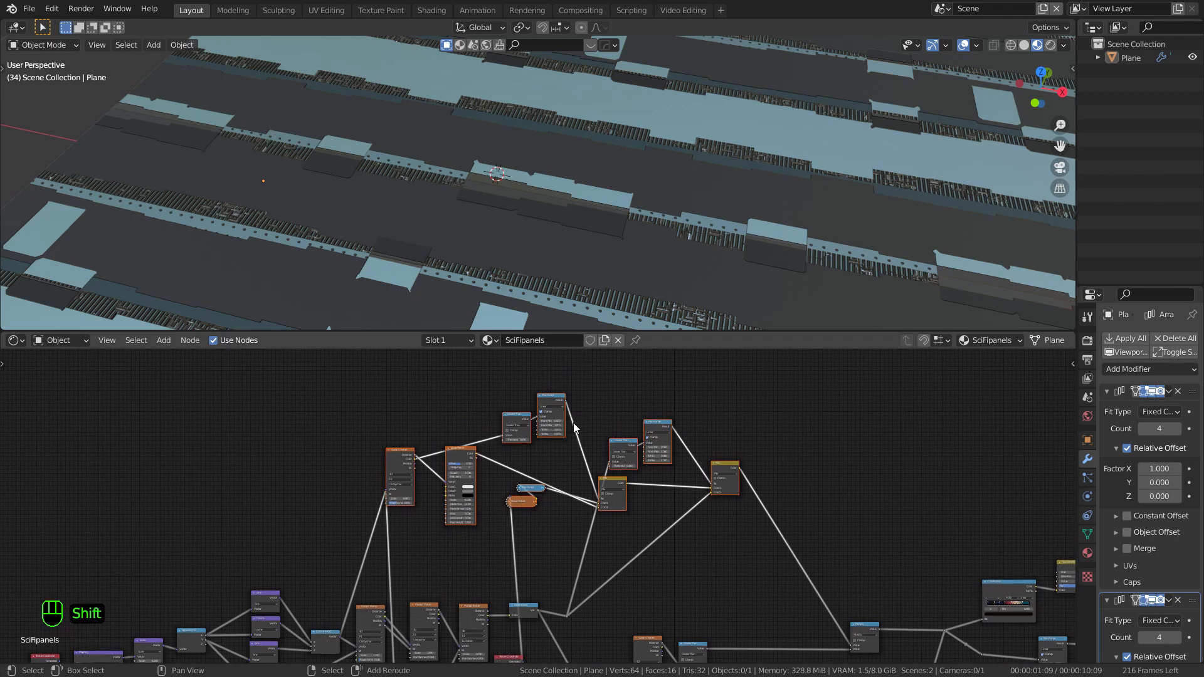
pyautogui.hotkey('shift', 'p')
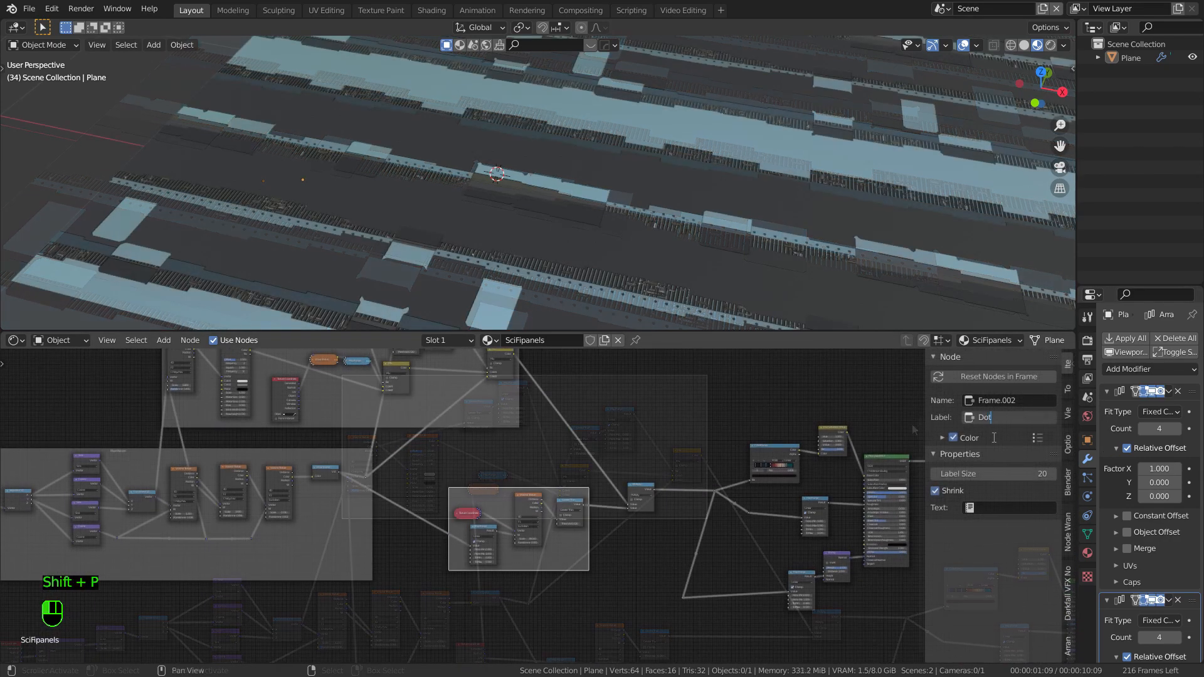
# Step: Set the Dots frame's label size to 64 and move the frame farther away from the Multiply node
pyautogui.scroll(2, 910, 462)
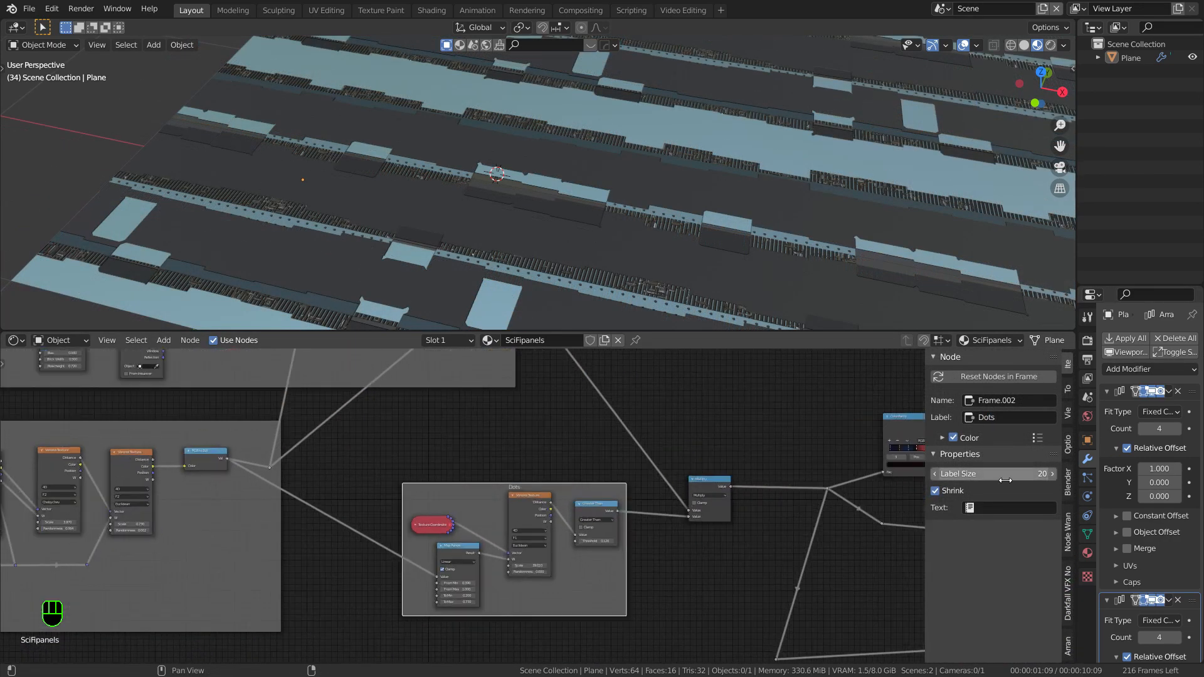
pyautogui.moveTo(482, 491); pyautogui.dragTo(398, 503)
pyautogui.moveTo(500, 479); pyautogui.dragTo(598, 492, button='middle')
pyautogui.scroll(-3, 598, 492)
pyautogui.moveTo(489, 503); pyautogui.dragTo(197, 514, button='middle')
# Step: Adjust the Value setting of the Hue Saturation Value node that feeds the Base Color
pyautogui.scroll(8, 705, 459)
pyautogui.keyDown('shift'); pyautogui.moveTo(695, 455); pyautogui.dragTo(690, 455); pyautogui.keyUp('shift')
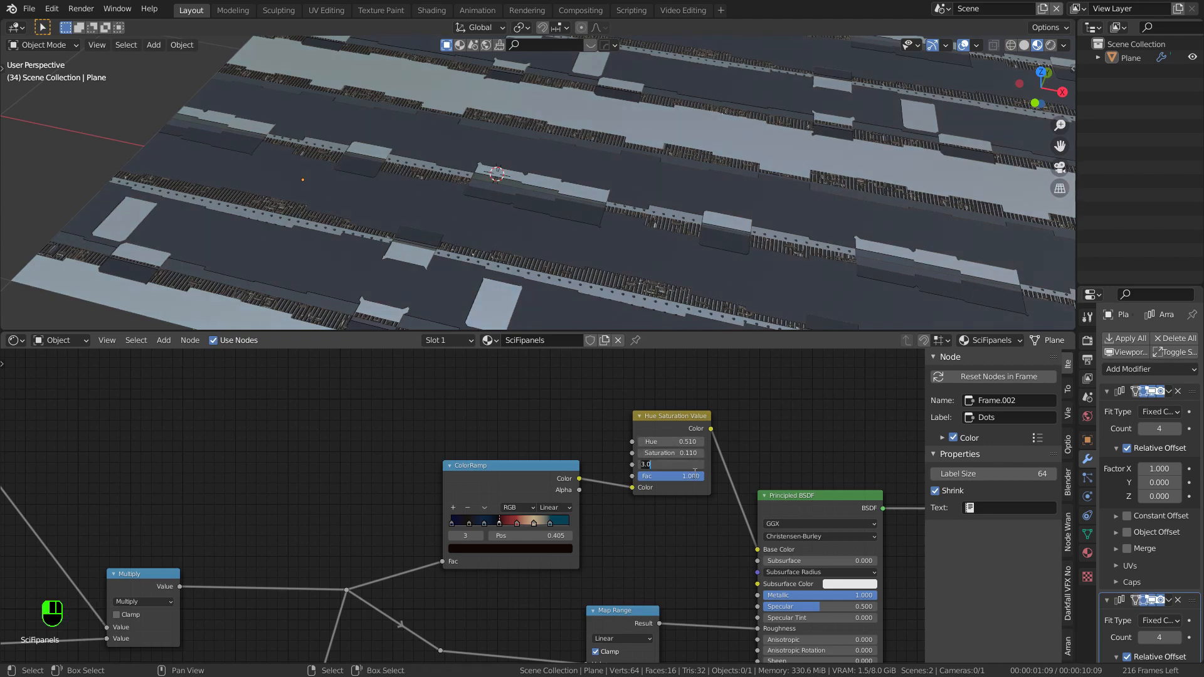
pyautogui.write('4')
pyautogui.press('Return')
# Step: Fine-tune the To Max value of the Map Range node driving the Principled BSDF's Roughness
pyautogui.scroll(-4, 623, 217)
pyautogui.moveTo(623, 217); pyautogui.dragTo(785, 251, button='middle')
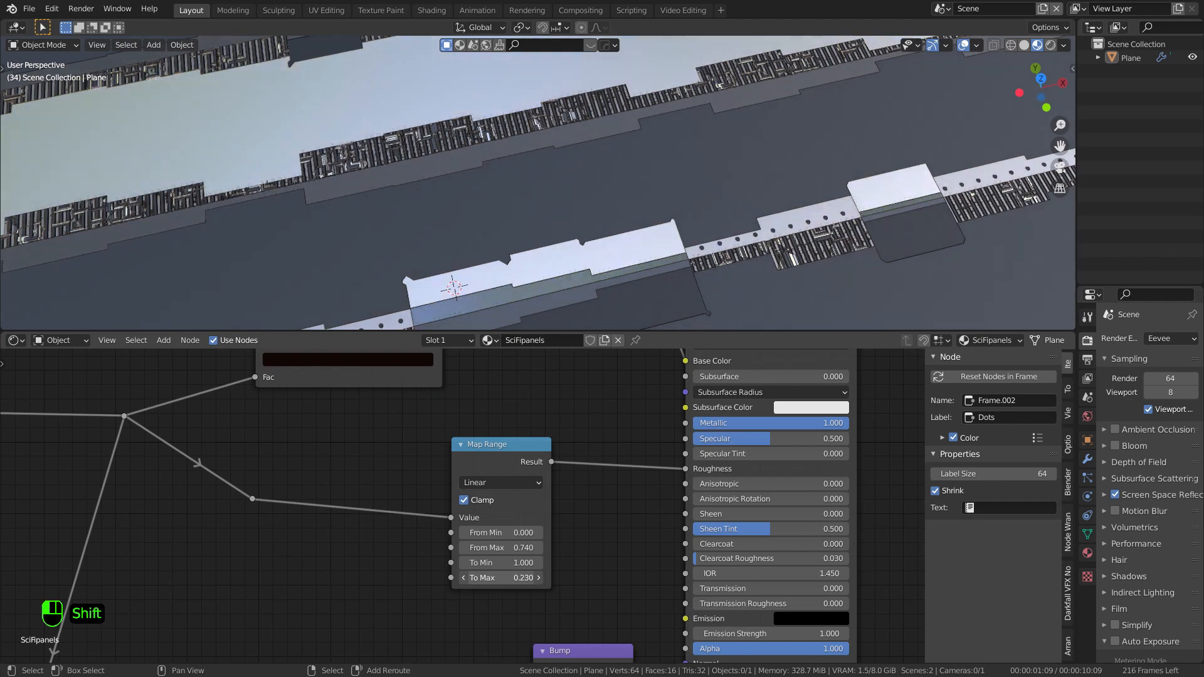
pyautogui.moveTo(702, 207); pyautogui.dragTo(792, 66, button='middle')
pyautogui.keyDown('shift'); pyautogui.moveTo(502, 579); pyautogui.dragTo(521, 548); pyautogui.keyUp('shift')
# Step: Move the reroute point on the bump branch closer to the Map Range node feeding the Bump node
pyautogui.scroll(-5, 351, 541)
pyautogui.moveTo(276, 541); pyautogui.dragTo(659, 474, button='middle')
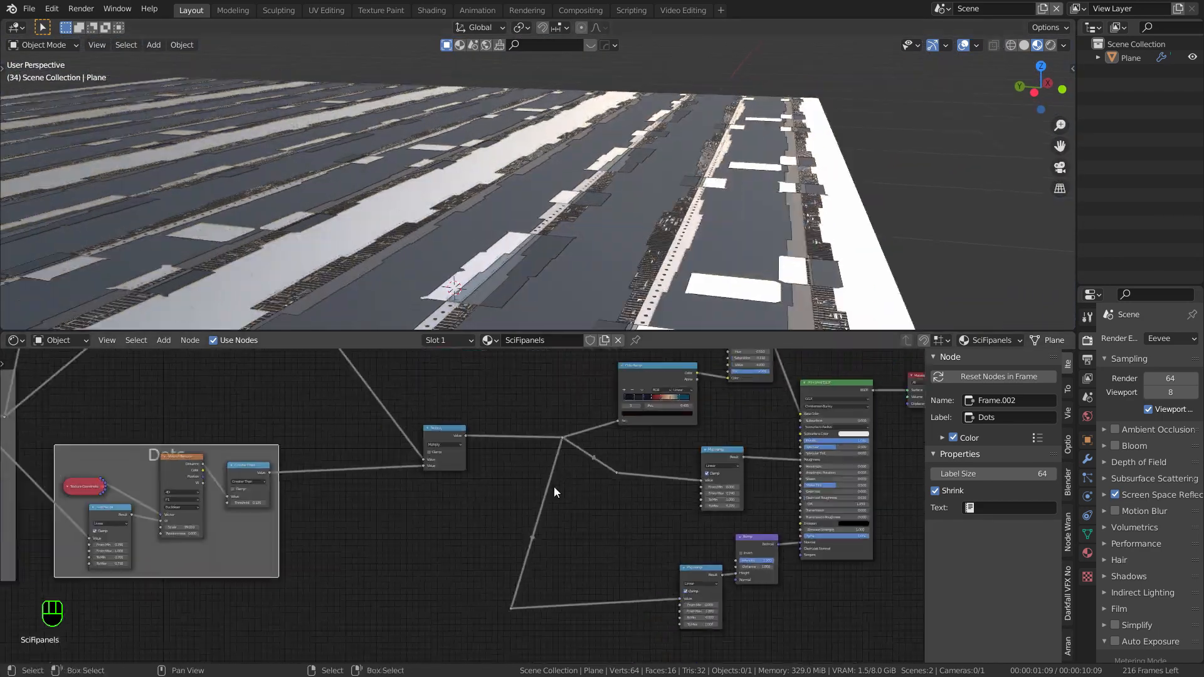
pyautogui.click(616, 588)
pyautogui.press('g')
pyautogui.click(754, 575)
# Step: Add a Math node below the Dots frame and shift the Dots frame upward
pyautogui.scroll(-3, 509, 472)
pyautogui.moveTo(509, 472); pyautogui.dragTo(735, 476, button='middle')
pyautogui.moveTo(454, 584); pyautogui.dragTo(404, 569, button='middle')
pyautogui.hotkey('shift', 'a')
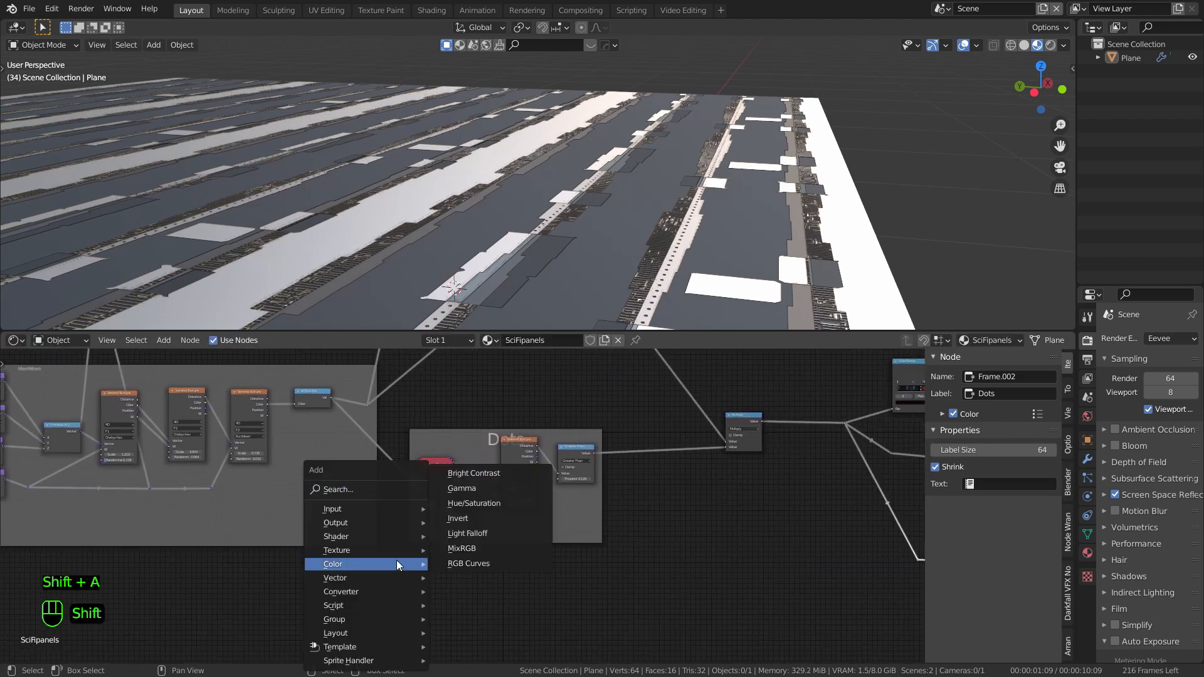
pyautogui.click(372, 489)
pyautogui.write('m')
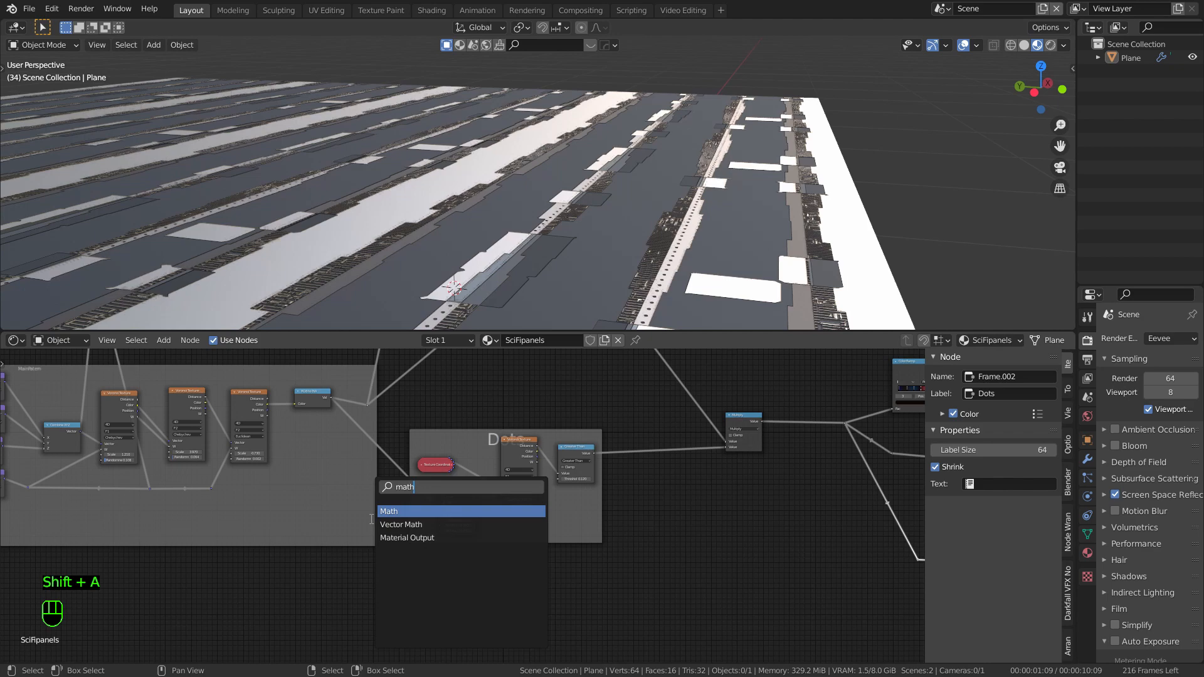
pyautogui.write('ath')
pyautogui.press('Return')
pyautogui.moveTo(587, 537); pyautogui.dragTo(599, 485)
pyautogui.scroll(3, 359, 439)
pyautogui.scroll(-1, 359, 439)
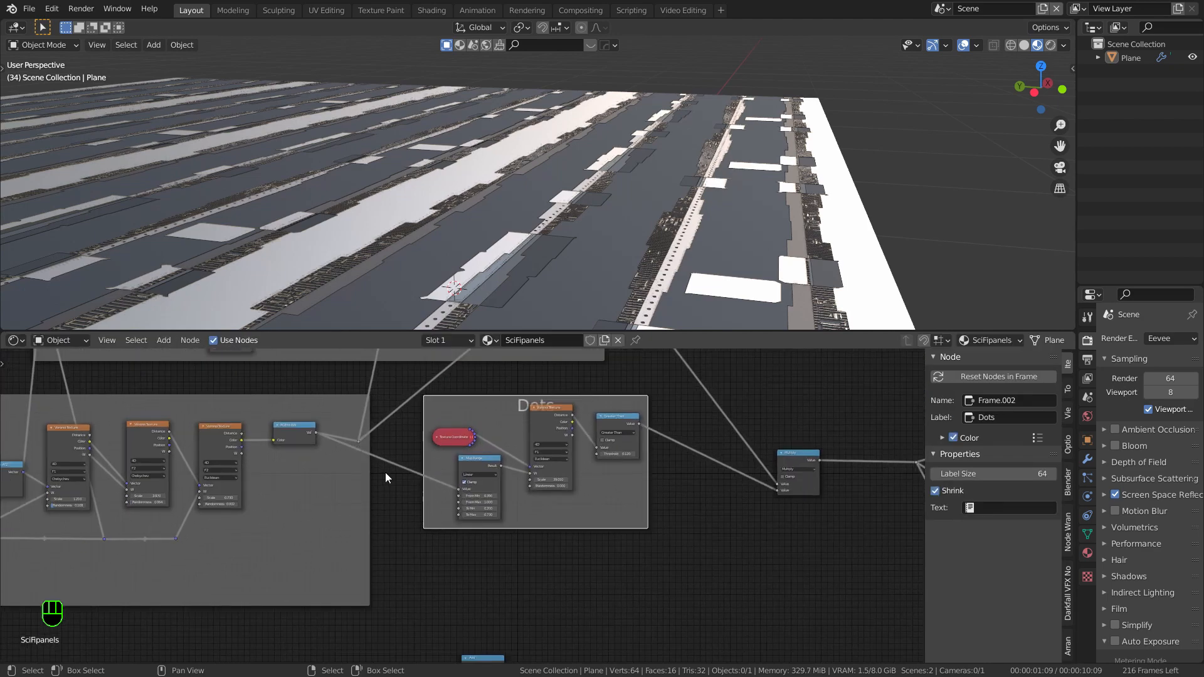
# Step: Move the new Math node up towards the Dots frame and set its operation to Greater Than
pyautogui.moveTo(442, 502); pyautogui.dragTo(440, 433, button='middle')
pyautogui.scroll(1, 441, 433)
pyautogui.moveTo(473, 602); pyautogui.dragTo(472, 519)
pyautogui.scroll(9, 472, 521)
pyautogui.click(494, 538)
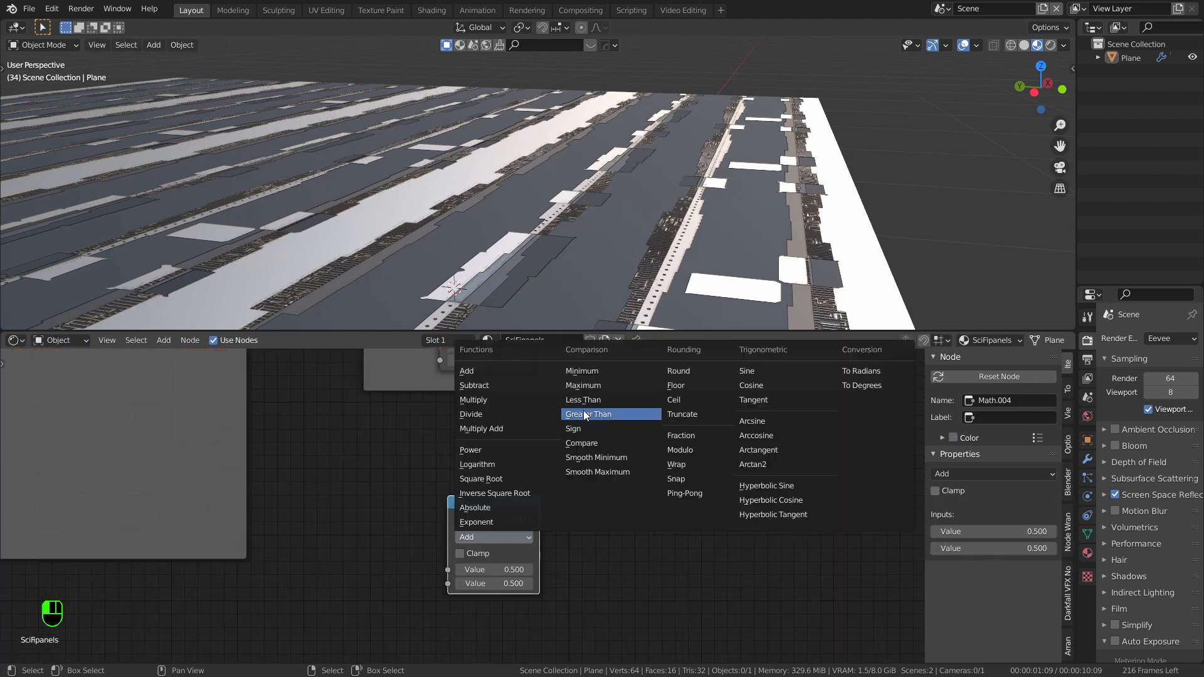
pyautogui.click(585, 415)
# Step: Connect the last Voronoi Texture in the MainPatern frame to the Greater Than node's Value input
pyautogui.scroll(-7, 440, 519)
pyautogui.moveTo(406, 498); pyautogui.dragTo(557, 528, button='middle')
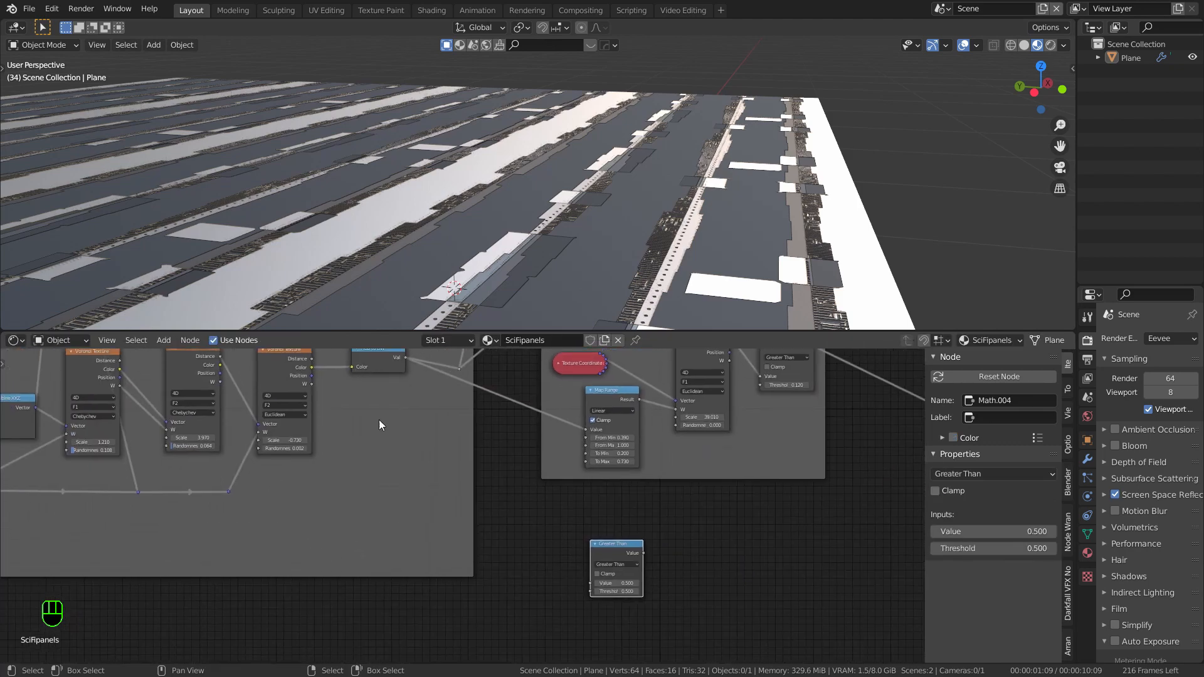
pyautogui.moveTo(313, 358); pyautogui.dragTo(593, 582)
# Step: Preview the Greater Than node's output on the plane and set its threshold to 0.910
pyautogui.moveTo(590, 566); pyautogui.dragTo(549, 558, button='middle')
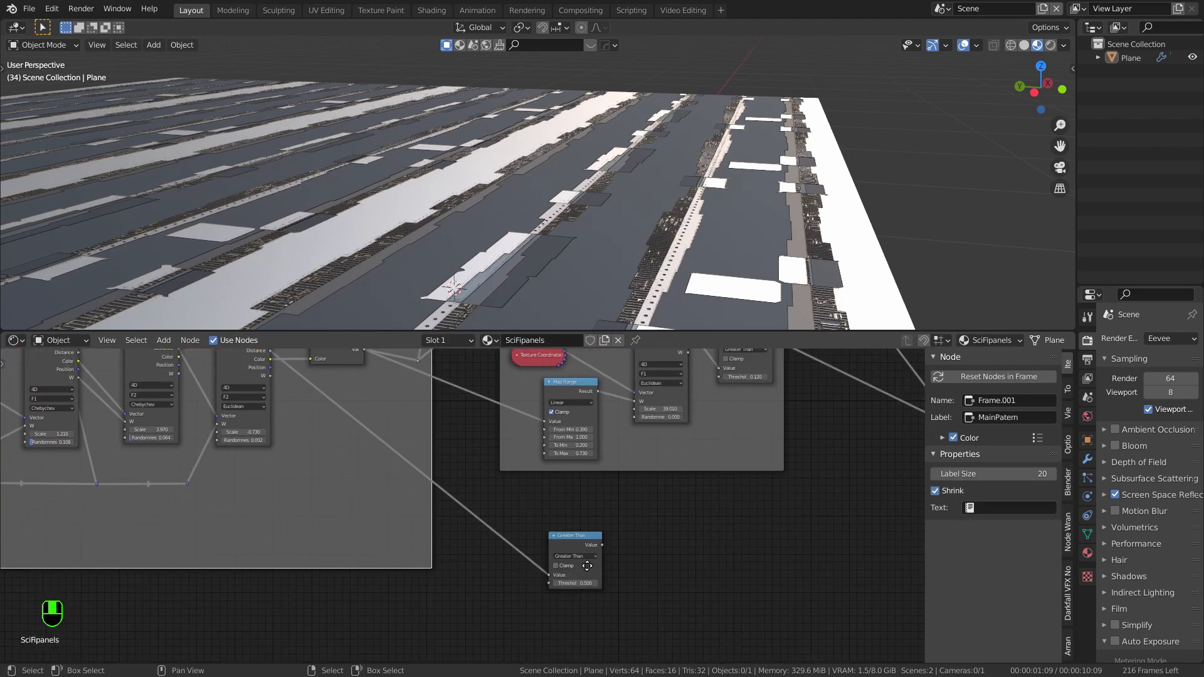
pyautogui.scroll(2, 574, 537)
pyautogui.keyDown('ctrl'); pyautogui.keyDown('shift'); pyautogui.click(548, 531); pyautogui.keyUp('shift'); pyautogui.keyUp('ctrl')
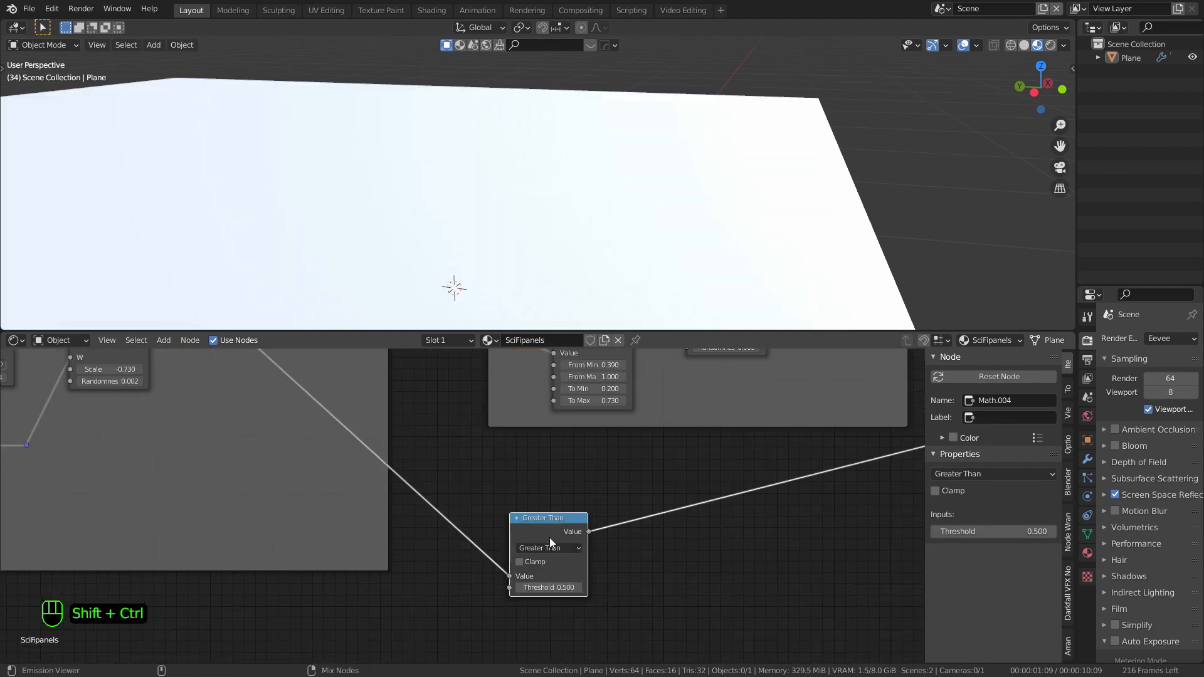
pyautogui.moveTo(539, 268); pyautogui.dragTo(552, 295, button='middle')
pyautogui.keyDown('shift'); pyautogui.moveTo(549, 588); pyautogui.dragTo(568, 588); pyautogui.keyUp('shift')
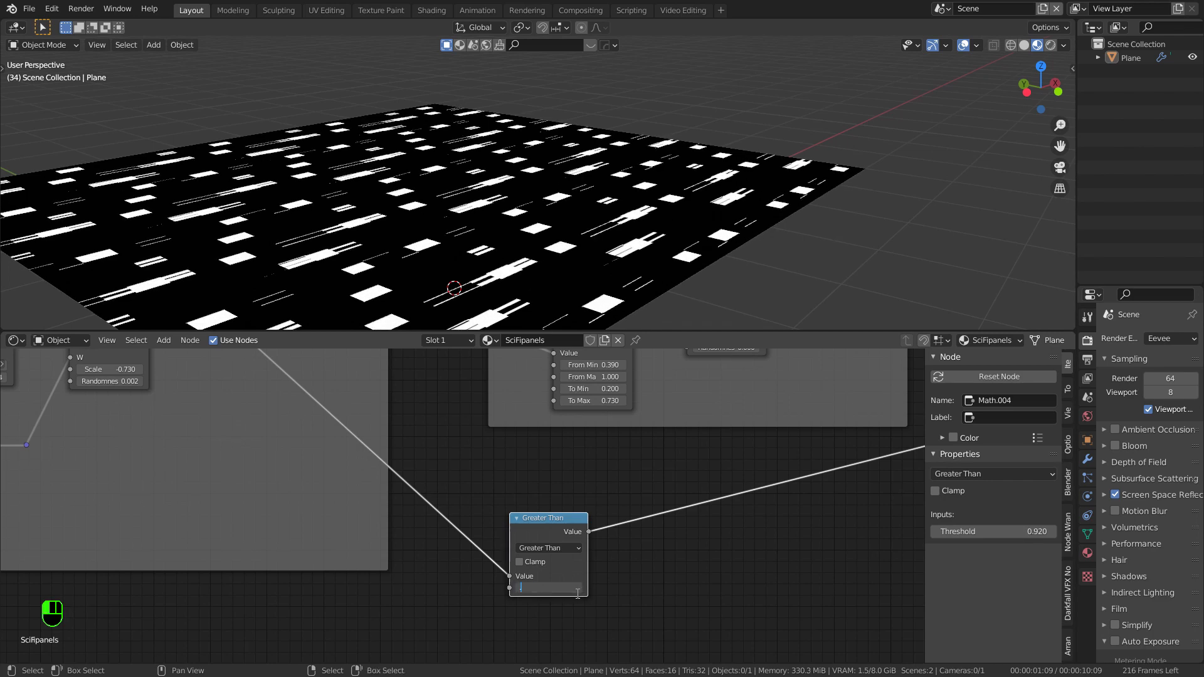
pyautogui.press('Return')
pyautogui.moveTo(507, 208); pyautogui.dragTo(418, 237, button='middle')
pyautogui.scroll(-2, 539, 522)
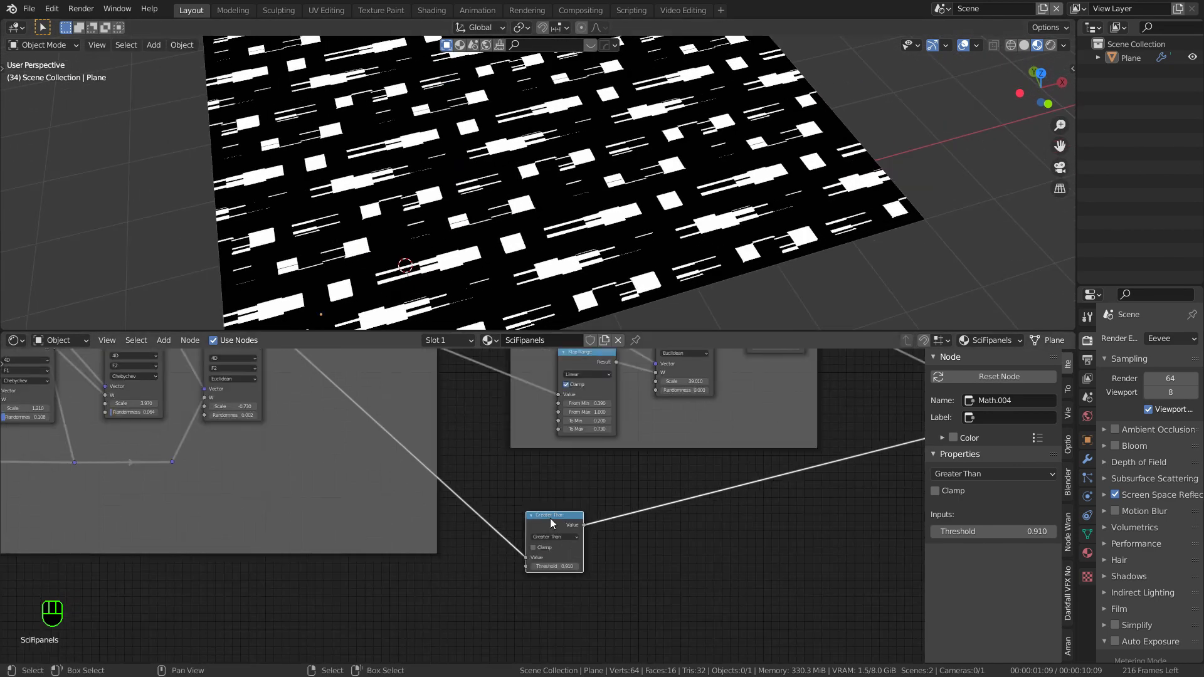
# Step: Add a MixRGB node in the open space below and beyond the Multiply node
pyautogui.scroll(-5, 538, 522)
pyautogui.moveTo(562, 481); pyautogui.dragTo(505, 532, button='middle')
pyautogui.scroll(-3, 496, 474)
pyautogui.moveTo(478, 458); pyautogui.dragTo(485, 472, button='middle')
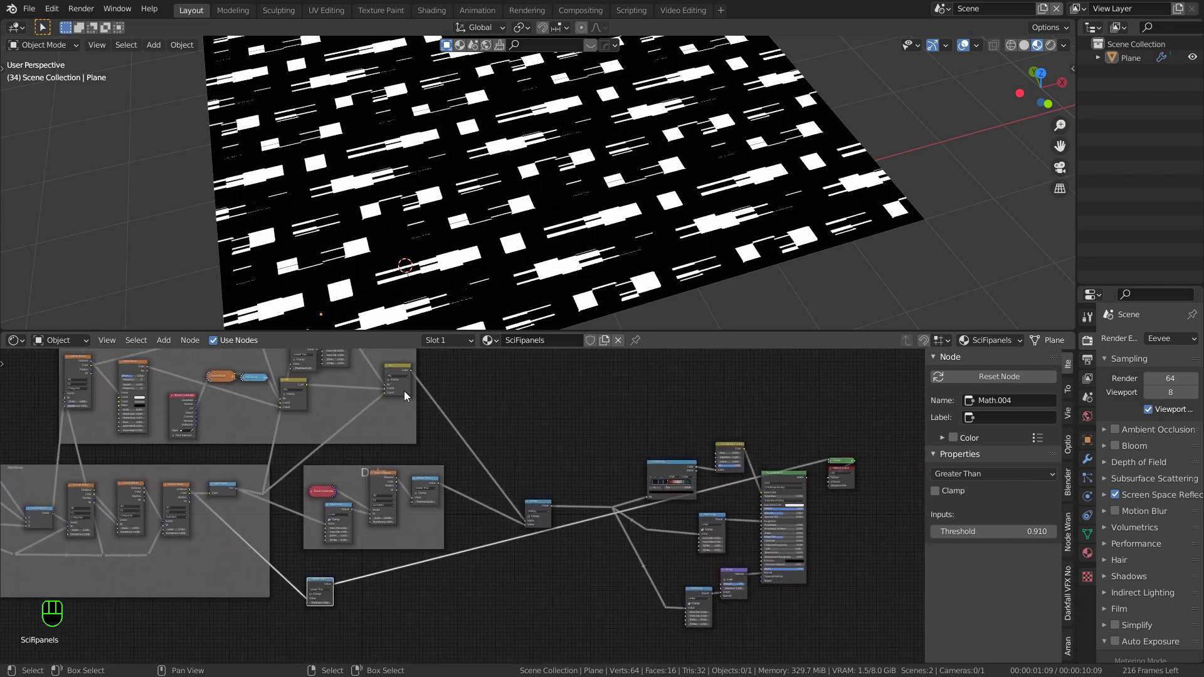
pyautogui.click(404, 390)
pyautogui.scroll(3, 526, 478)
pyautogui.hotkey('shift', 'a')
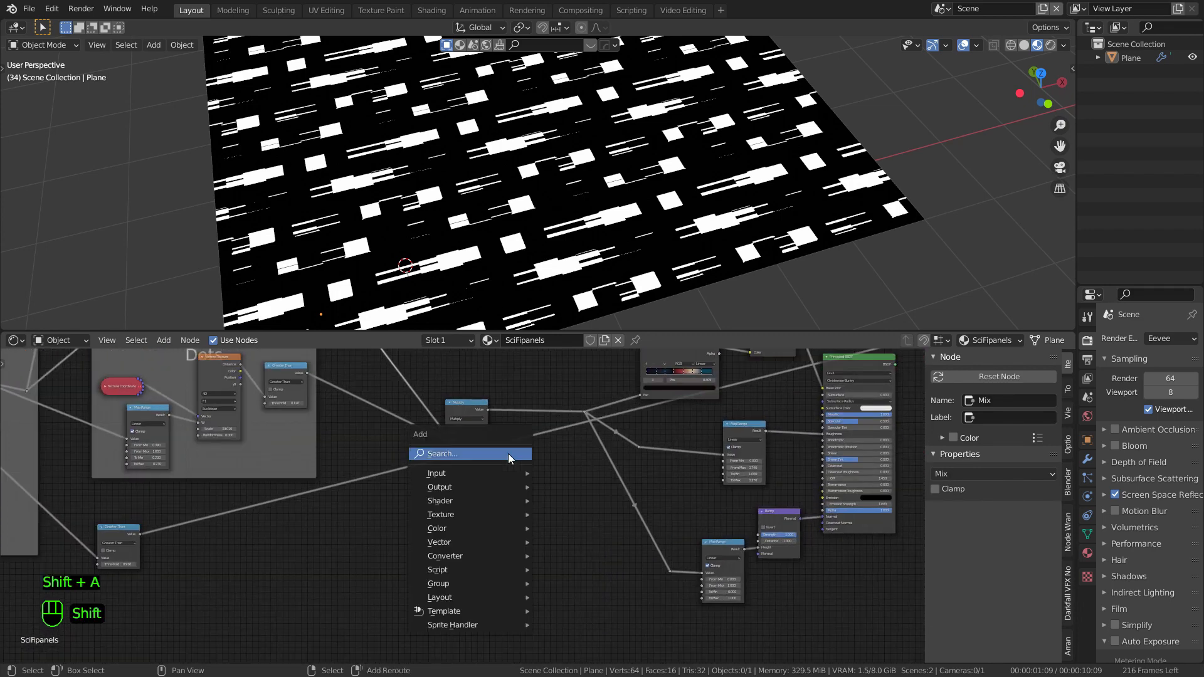
pyautogui.click(508, 453)
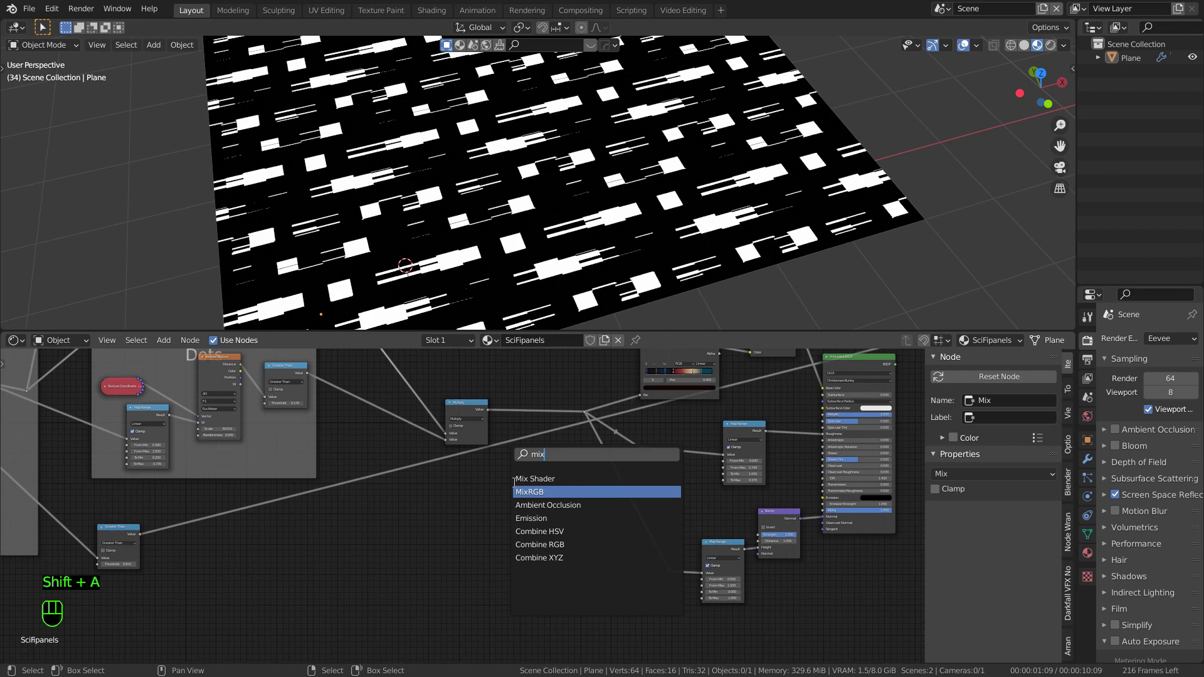
pyautogui.click(516, 492)
pyautogui.click(506, 491)
# Step: Route the Multiply output through the Mix node's Color1 to the reroute and connect Greater Than to its Fac
pyautogui.scroll(3, 461, 499)
pyautogui.moveTo(503, 474); pyautogui.dragTo(612, 469, button='middle')
pyautogui.scroll(-3, 612, 469)
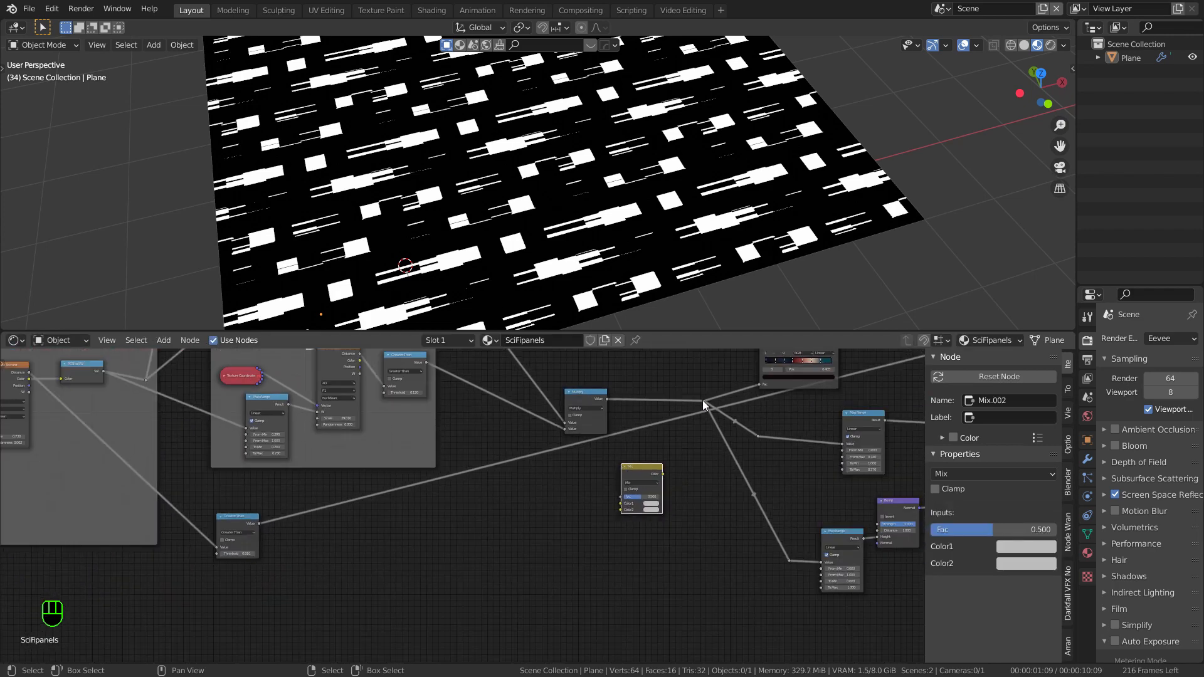
pyautogui.moveTo(659, 476)
pyautogui.mouseDown()
pyautogui.moveTo(661, 407)
pyautogui.moveTo(667, 480)
pyautogui.mouseUp()
pyautogui.scroll(4, 522, 528)
pyautogui.moveTo(198, 532); pyautogui.dragTo(728, 499)
pyautogui.scroll(-1, 493, 458)
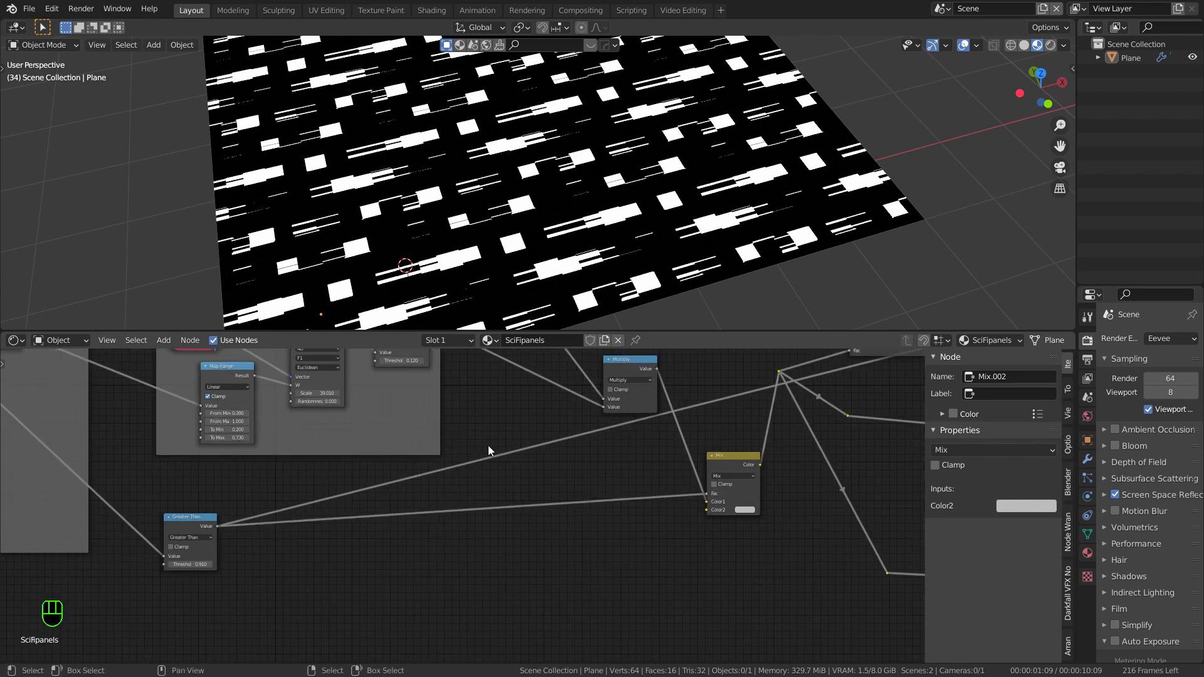
# Step: Preview the Mix node's output on the plane and set its Color2 to magenta
pyautogui.keyDown('ctrl'); pyautogui.keyDown('shift'); pyautogui.click(666, 493); pyautogui.keyUp('shift'); pyautogui.keyUp('ctrl')
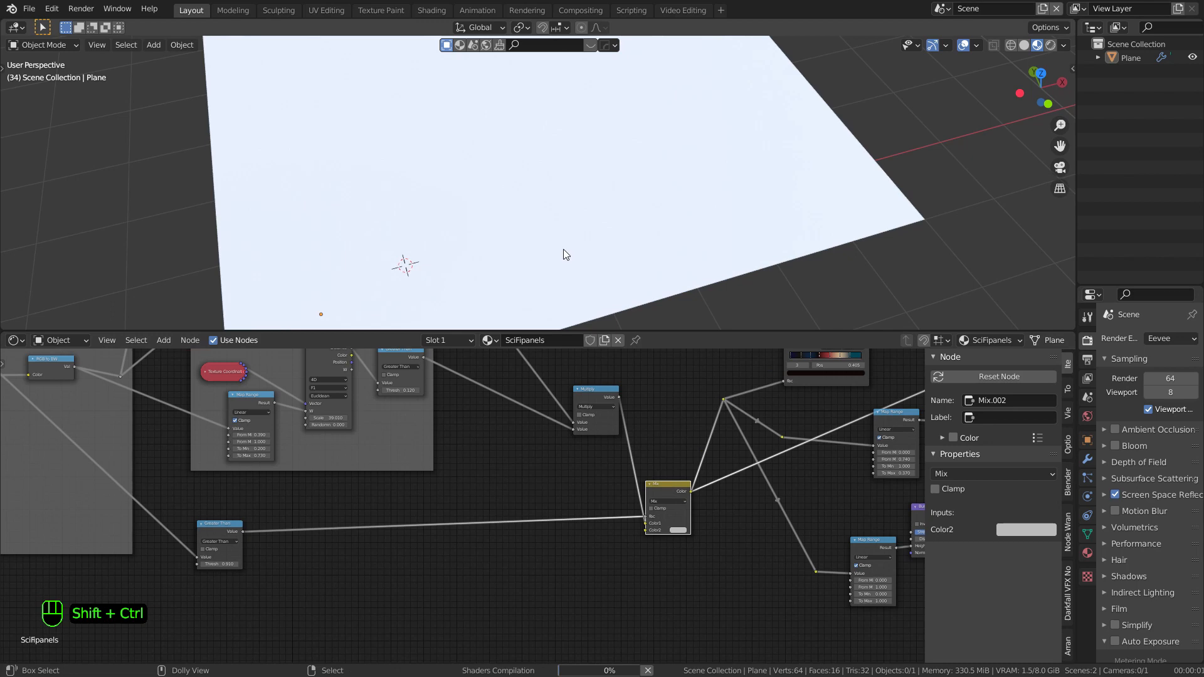
pyautogui.scroll(1, 558, 248)
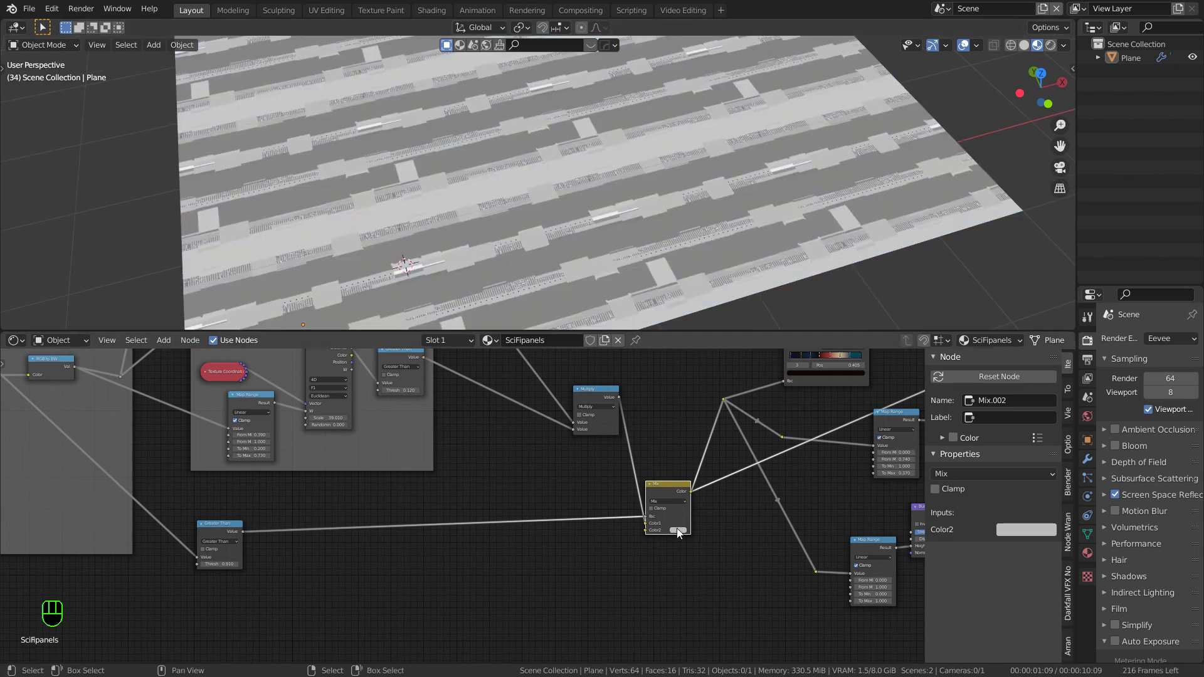
pyautogui.moveTo(698, 462); pyautogui.dragTo(719, 474)
pyautogui.scroll(1, 485, 221)
pyautogui.scroll(-2, 483, 475)
pyautogui.moveTo(471, 472); pyautogui.dragTo(517, 468, button='middle')
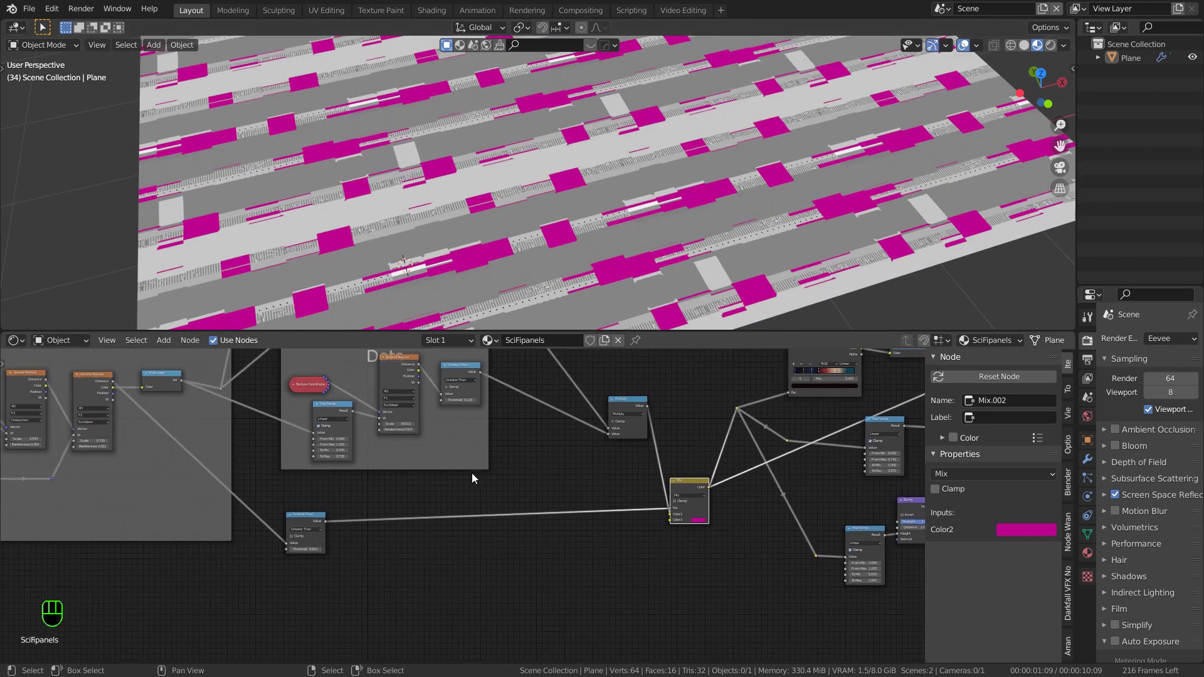
# Step: Nudge the Greater Than node and add a Voronoi Texture node below it
pyautogui.scroll(1, 383, 298)
pyautogui.moveTo(310, 515); pyautogui.dragTo(431, 499, button='middle')
pyautogui.moveTo(430, 499); pyautogui.dragTo(439, 486)
pyautogui.scroll(-1, 381, 574)
pyautogui.moveTo(381, 574); pyautogui.dragTo(463, 509, button='middle')
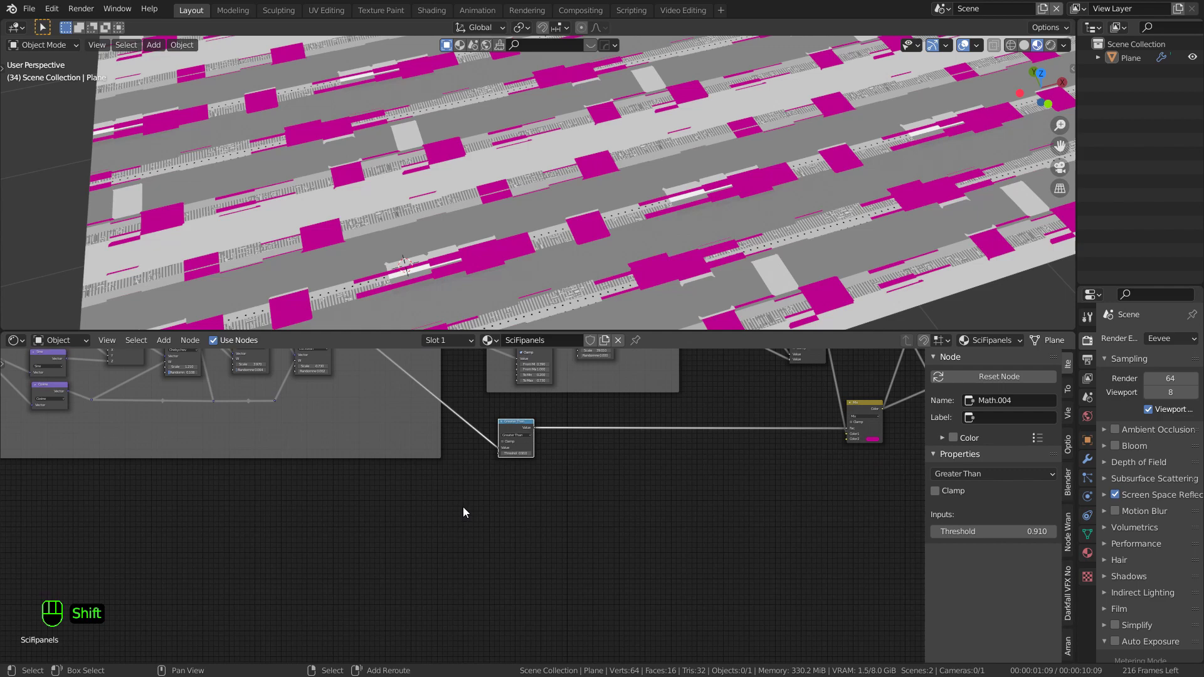
pyautogui.hotkey('shift', 'a')
pyautogui.click(445, 488)
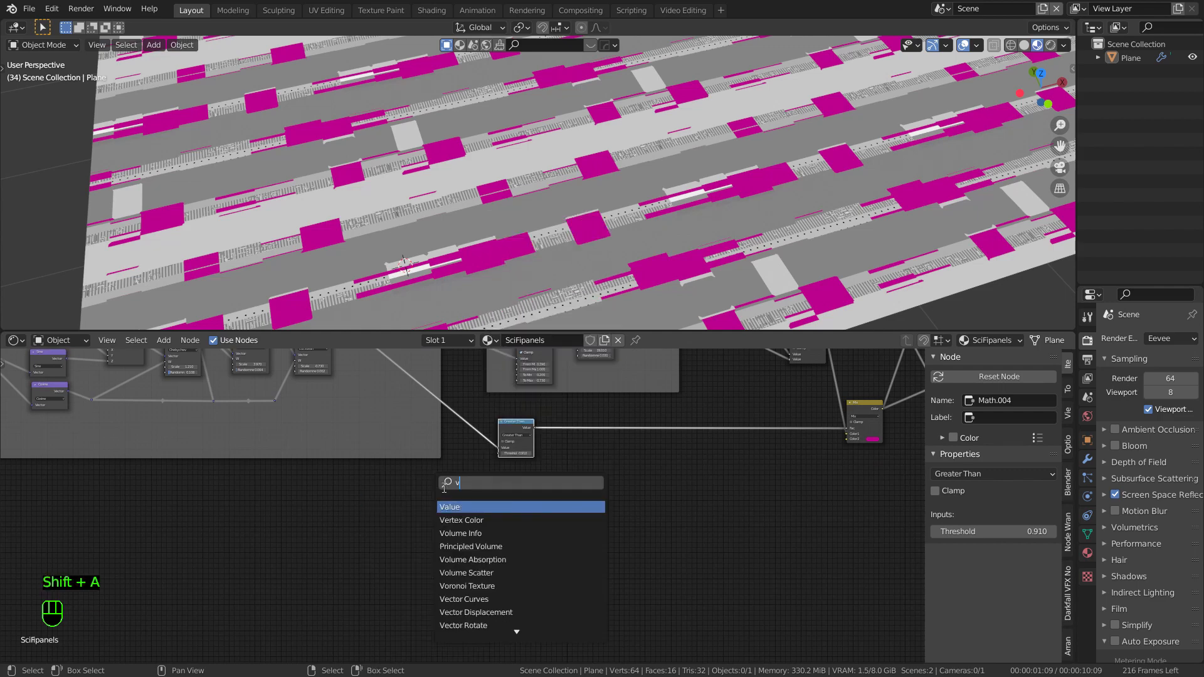
pyautogui.press('Return')
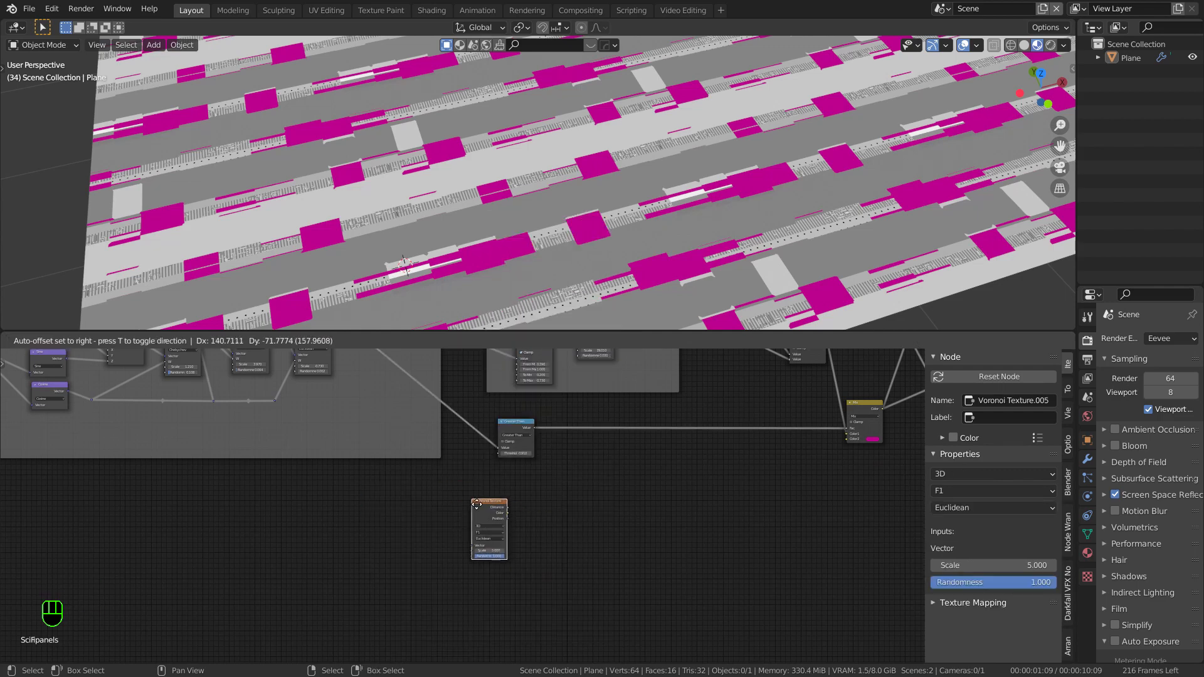
pyautogui.click(480, 505)
pyautogui.scroll(1, 225, 460)
pyautogui.press('Home')
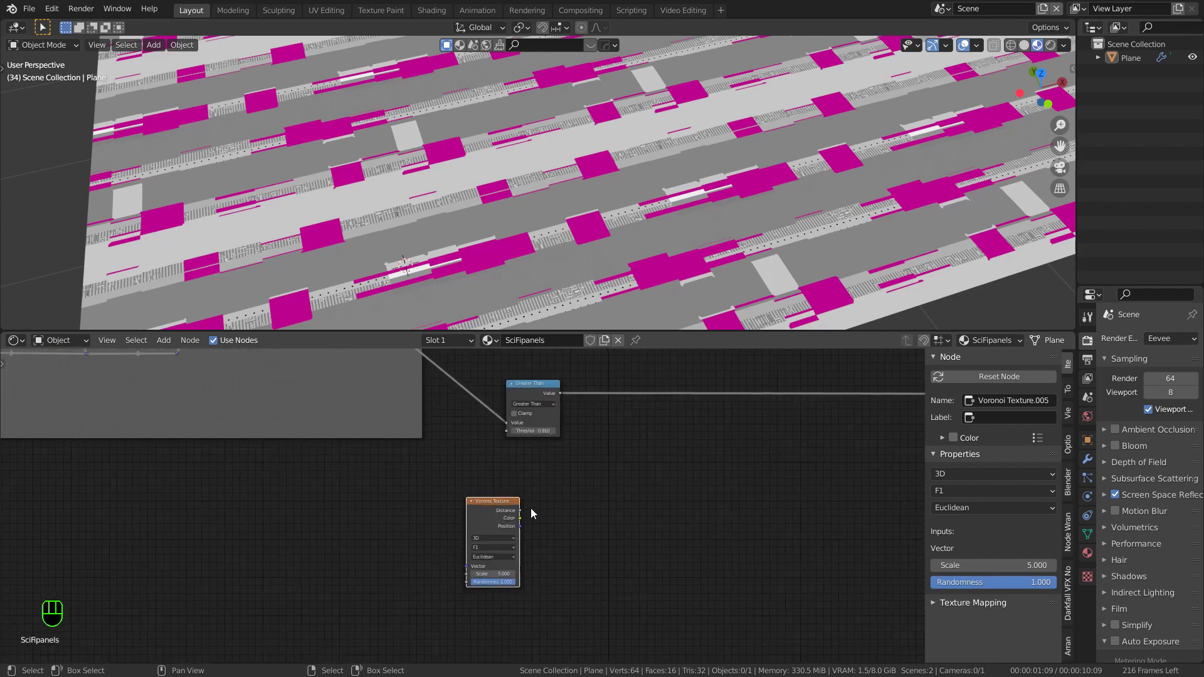
# Step: Connect Combine XYZ to the new Voronoi Texture's Vector input and route the link through a reroute below the MainPatern frame
pyautogui.moveTo(441, 464); pyautogui.dragTo(404, 462, button='middle')
pyautogui.moveTo(274, 403); pyautogui.dragTo(552, 572)
pyautogui.scroll(1, 340, 467)
pyautogui.keyDown('shift'); pyautogui.moveTo(439, 554); pyautogui.dragTo(516, 563, button='right'); pyautogui.keyUp('shift')
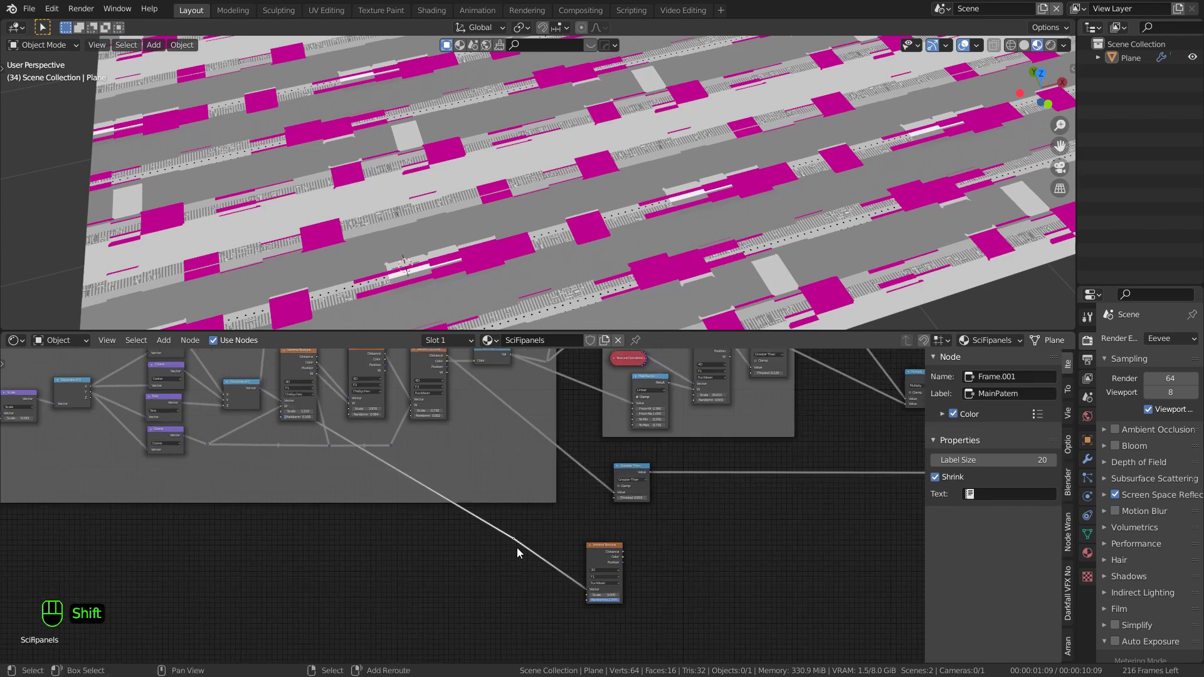
pyautogui.press('g')
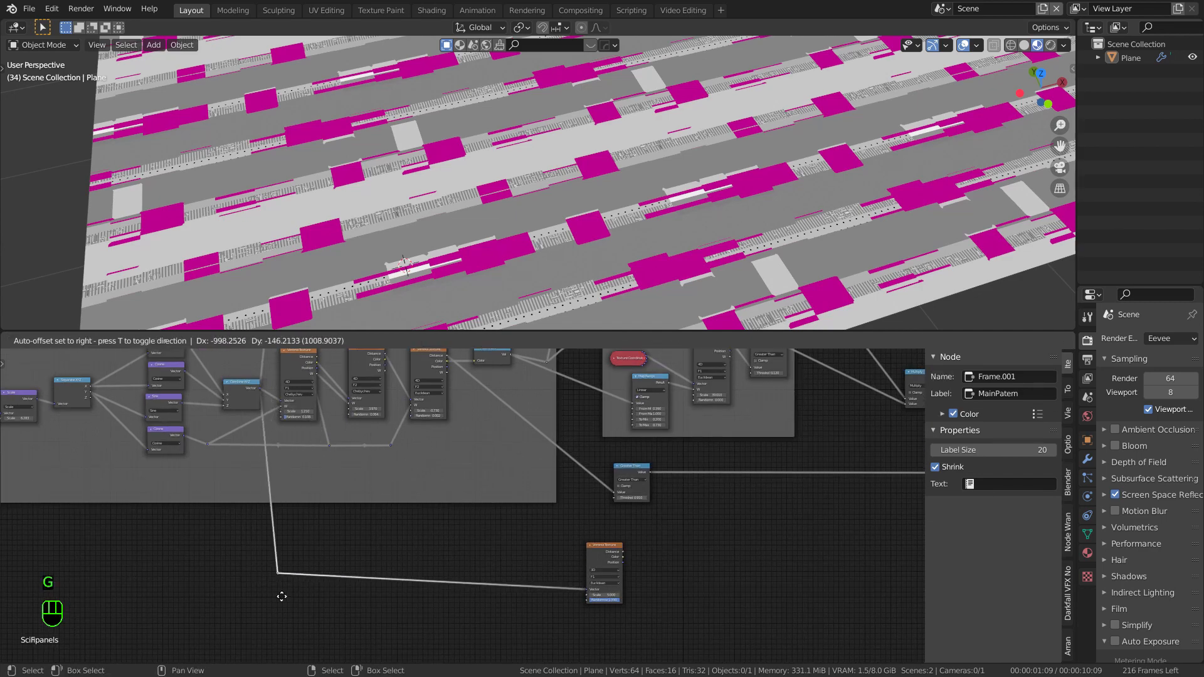
pyautogui.click(282, 597)
# Step: Shift the Combine XYZ node slightly away from the Voronoi nodes and gather its output links in a reroute
pyautogui.moveTo(235, 392); pyautogui.dragTo(216, 389)
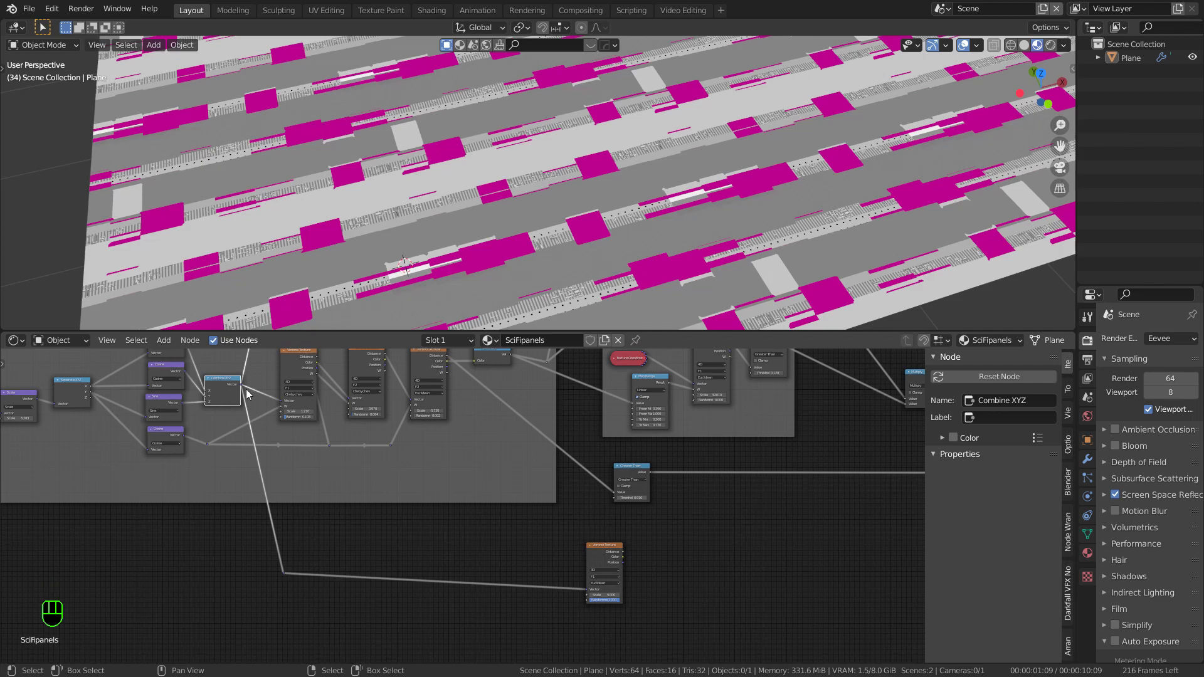
pyautogui.moveTo(248, 394); pyautogui.dragTo(244, 441, button='middle')
pyautogui.keyDown('shift'); pyautogui.moveTo(233, 398); pyautogui.dragTo(266, 429, button='right'); pyautogui.keyUp('shift')
pyautogui.keyDown('shift'); pyautogui.moveTo(245, 465); pyautogui.dragTo(238, 465, button='right'); pyautogui.keyUp('shift')
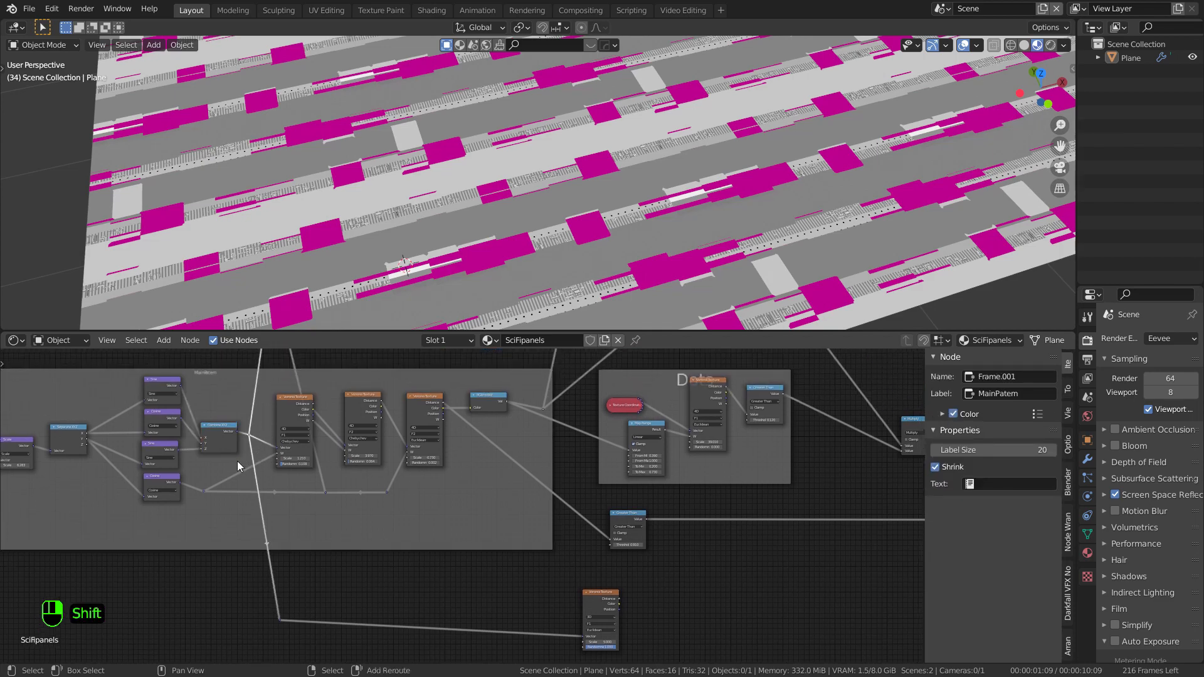
# Step: Duplicate the new Voronoi Texture node below the MainPatern frame
pyautogui.moveTo(342, 510); pyautogui.dragTo(311, 482, button='middle')
pyautogui.moveTo(470, 545); pyautogui.dragTo(356, 517, button='middle')
pyautogui.moveTo(447, 542); pyautogui.dragTo(454, 530)
pyautogui.hotkey('shift', 'd')
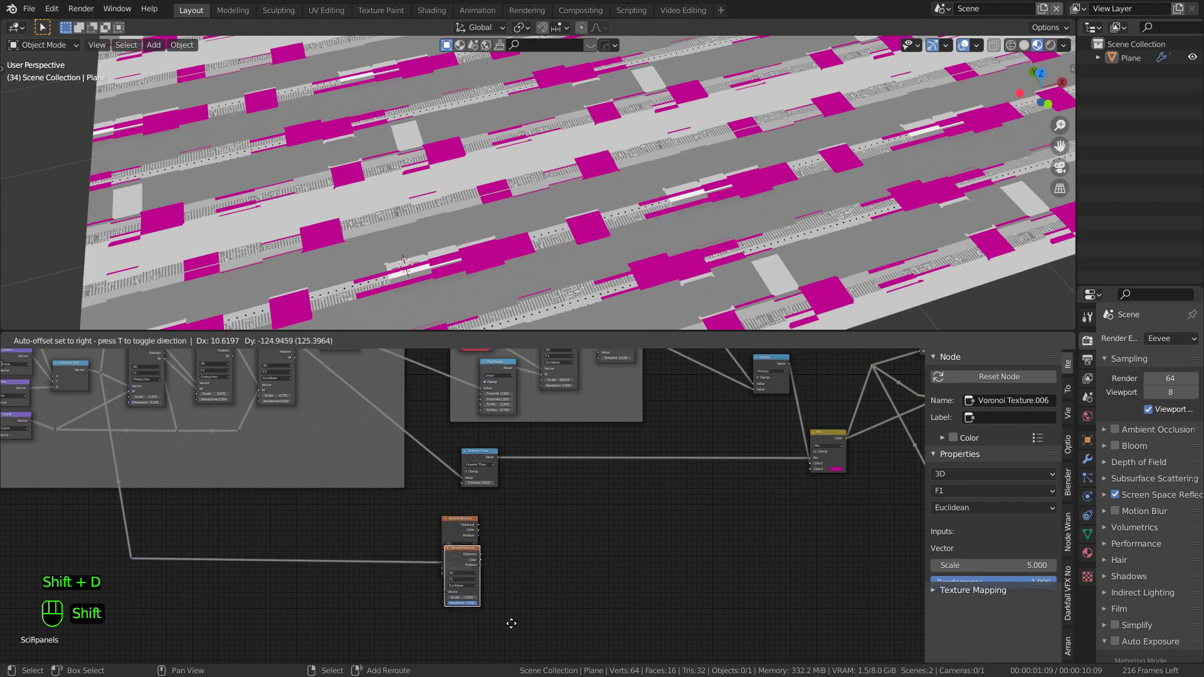
pyautogui.click(426, 551)
# Step: Set the linked Voronoi Texture's distance metric to Chebychev and its scale to 2.500
pyautogui.scroll(5, 460, 535)
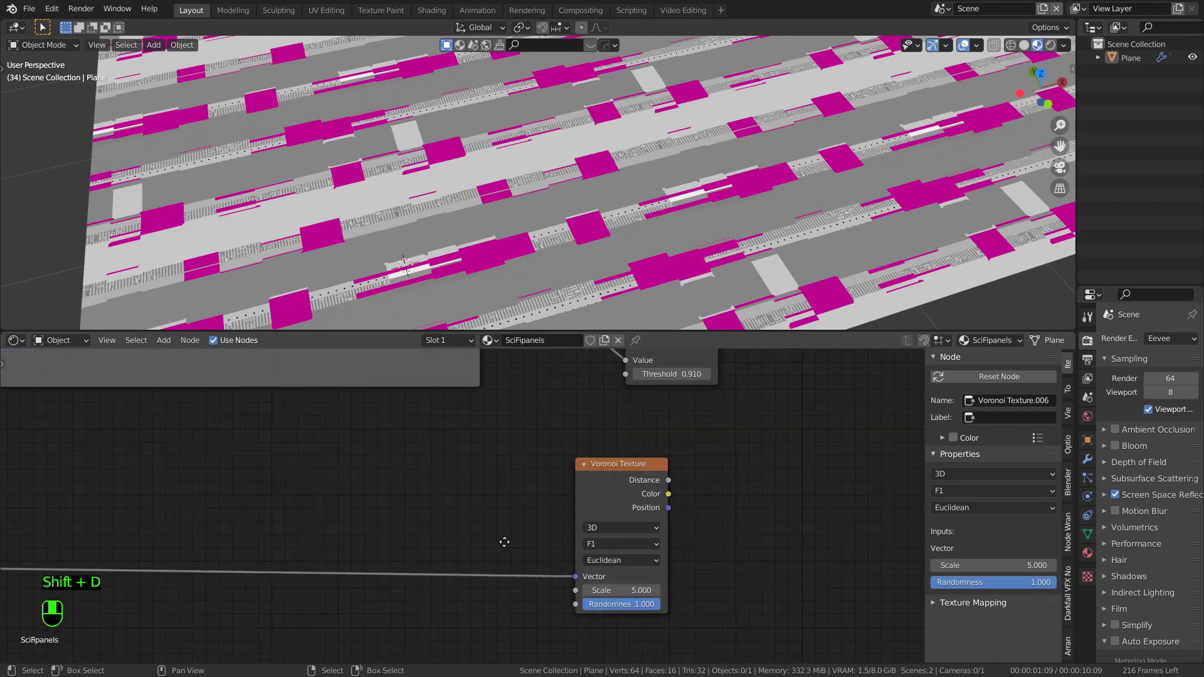
pyautogui.click(617, 537)
pyautogui.click(615, 584)
pyautogui.moveTo(616, 584); pyautogui.dragTo(568, 576, button='middle')
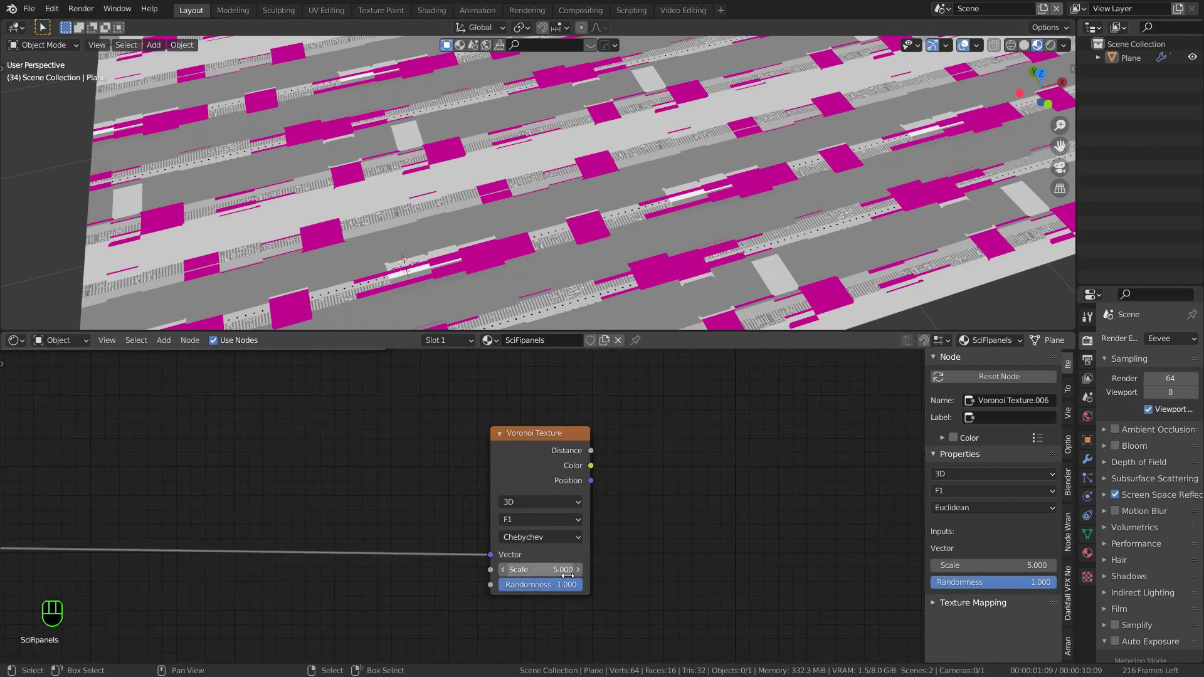
pyautogui.moveTo(558, 491); pyautogui.dragTo(377, 508, button='middle')
# Step: Add a Map Range node beside the Chebychev Voronoi Texture
pyautogui.hotkey('shift', 'a')
pyautogui.click(510, 454)
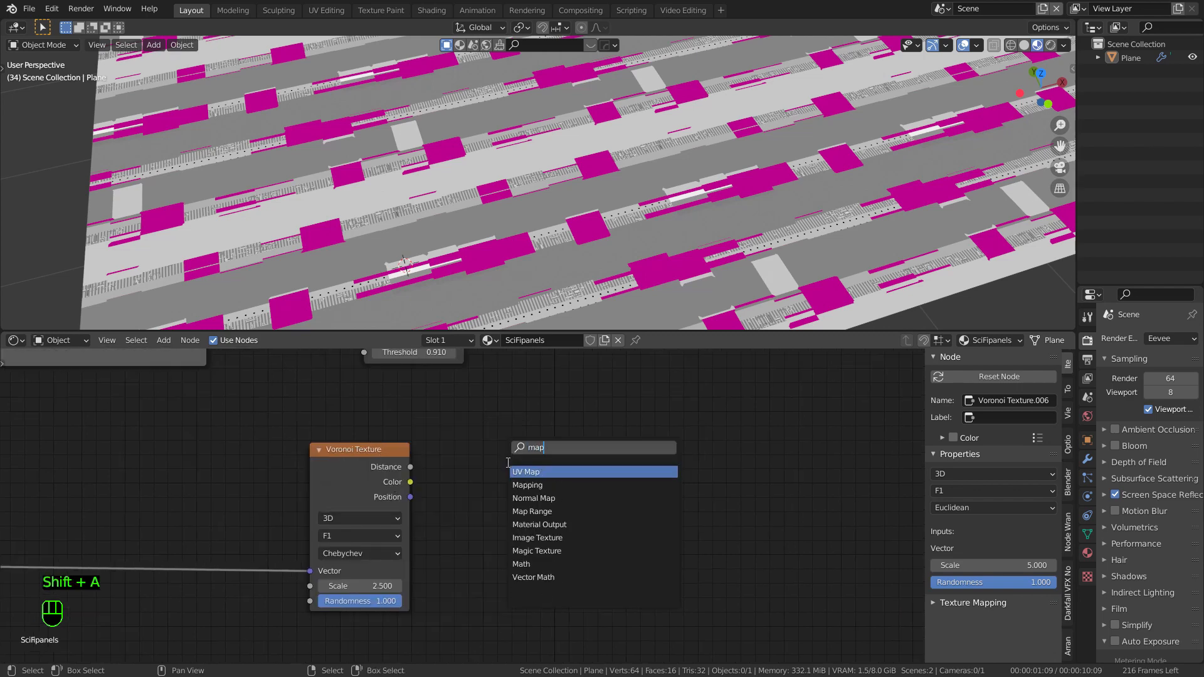
pyautogui.press('Down')
pyautogui.press('Down')
pyautogui.press('Down')
pyautogui.press('Return')
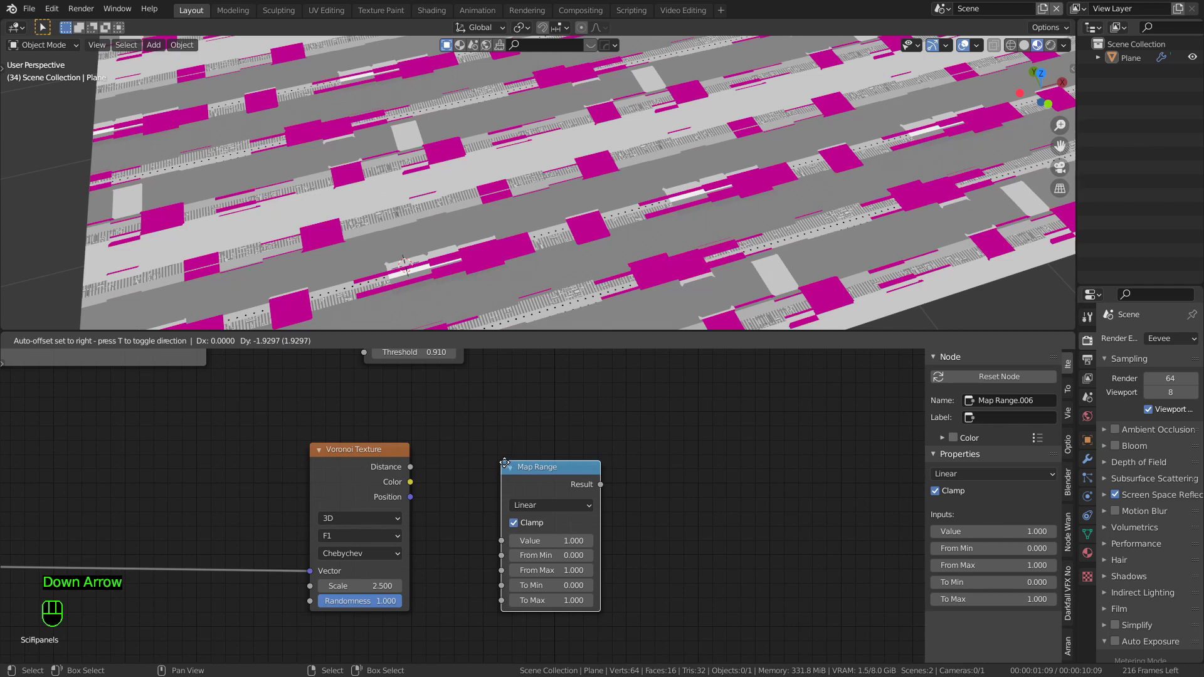
pyautogui.click(506, 467)
# Step: Connect the Voronoi Texture's Distance output to the Map Range's Value input and preview the Map Range result
pyautogui.scroll(1, 449, 486)
pyautogui.moveTo(396, 468); pyautogui.dragTo(516, 543)
pyautogui.scroll(1, 654, 588)
pyautogui.keyDown('ctrl'); pyautogui.keyDown('shift'); pyautogui.click(567, 457); pyautogui.keyUp('shift'); pyautogui.keyUp('ctrl')
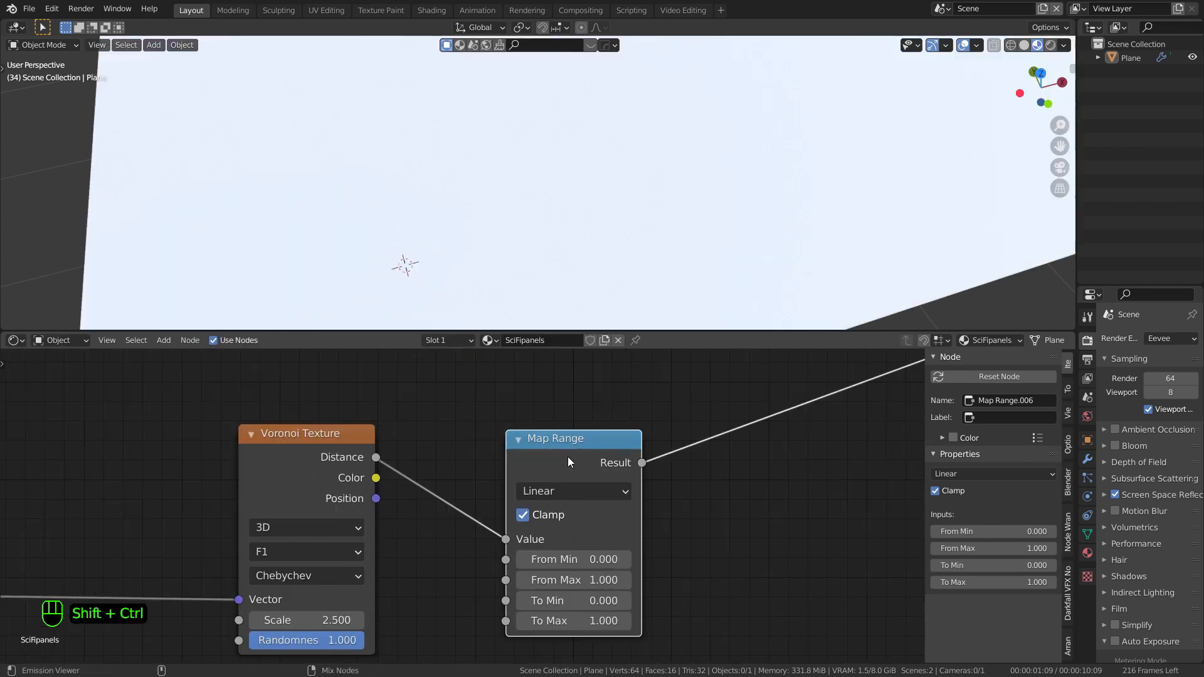
# Step: Switch the upper Chebychev Voronoi Texture below the MainPatern frame to 4D
pyautogui.keyDown('shift'); pyautogui.moveTo(488, 236); pyautogui.dragTo(517, 216, button='middle'); pyautogui.keyUp('shift')
pyautogui.scroll(-6, 495, 454)
pyautogui.moveTo(329, 486); pyautogui.dragTo(597, 476, button='middle')
pyautogui.scroll(-5, 401, 449)
pyautogui.scroll(-6, 564, 480)
pyautogui.moveTo(463, 512); pyautogui.dragTo(459, 513, button='middle')
pyautogui.scroll(-1, 439, 452)
pyautogui.moveTo(431, 420); pyautogui.dragTo(474, 444, button='middle')
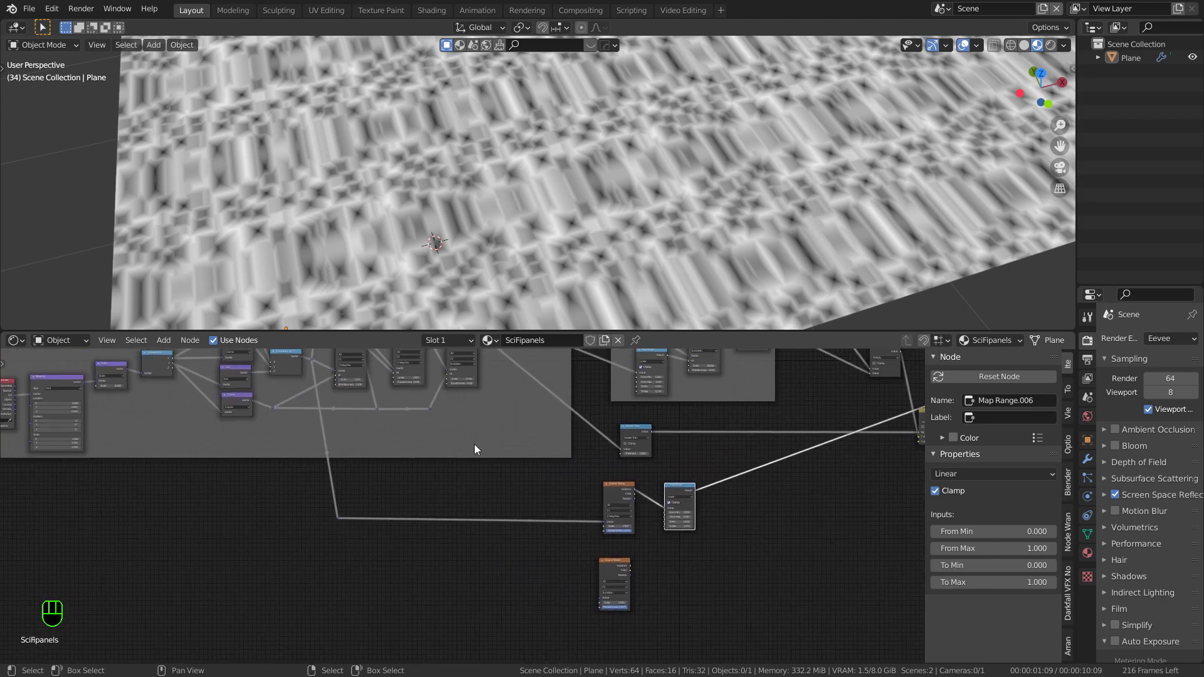
pyautogui.click(428, 409)
pyautogui.scroll(4, 613, 520)
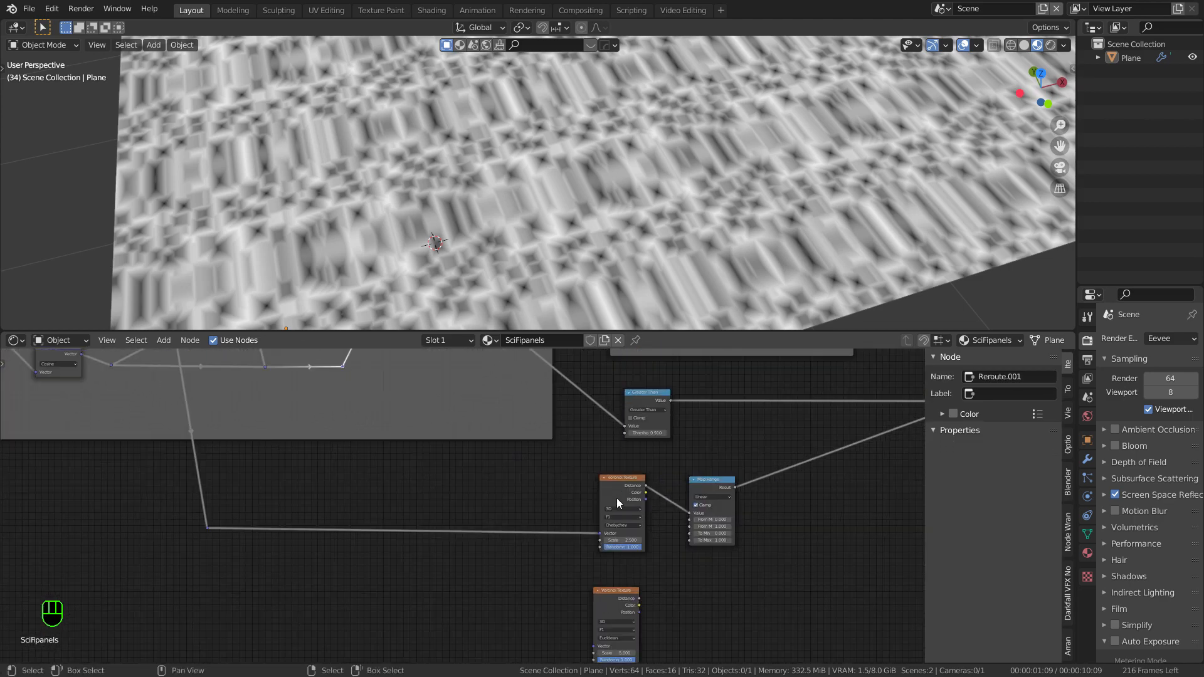
pyautogui.click(612, 510)
pyautogui.click(613, 548)
# Step: Connect the last reroute on the W line inside the MainPatern frame to the 4D Voronoi Texture's W input
pyautogui.scroll(-1, 571, 520)
pyautogui.moveTo(321, 361)
pyautogui.mouseDown(button='middle')
pyautogui.moveTo(351, 411)
pyautogui.moveTo(371, 418)
pyautogui.mouseUp(button='middle')
pyautogui.moveTo(362, 420); pyautogui.dragTo(643, 616)
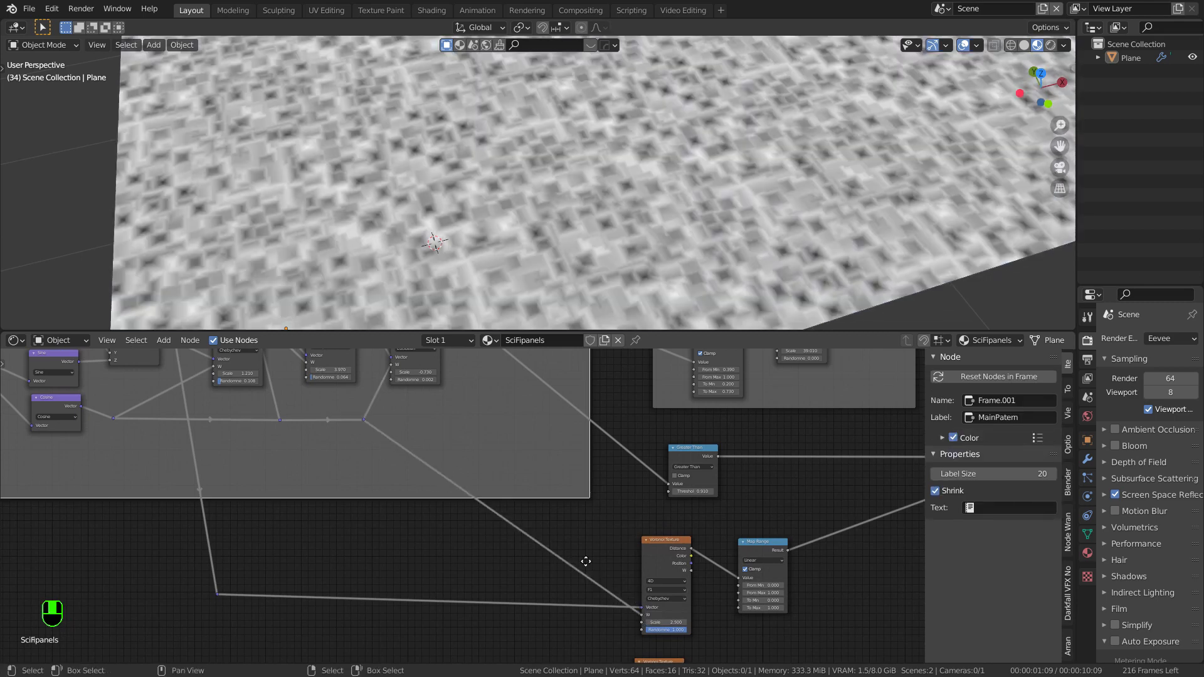
pyautogui.scroll(-2, 585, 561)
pyautogui.moveTo(586, 561); pyautogui.dragTo(525, 547, button='middle')
pyautogui.scroll(2, 602, 588)
pyautogui.moveTo(602, 588)
pyautogui.mouseDown(button='middle')
pyautogui.moveTo(593, 503)
pyautogui.moveTo(589, 567)
pyautogui.mouseUp(button='middle')
pyautogui.scroll(-1, 594, 507)
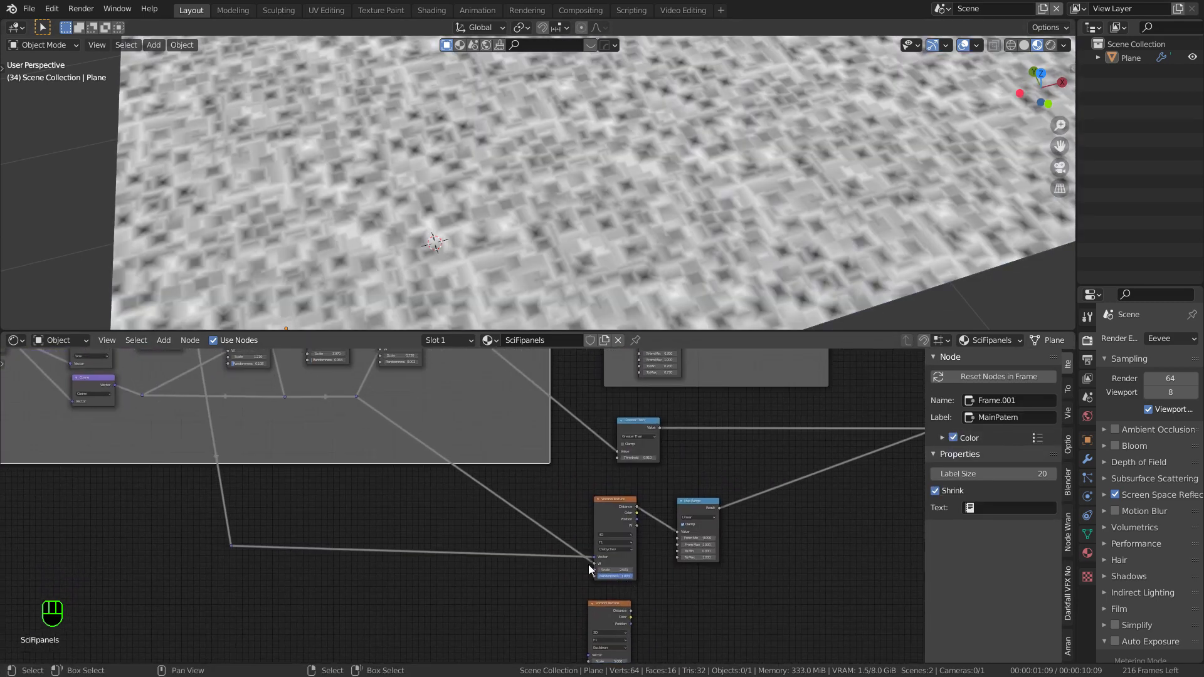
# Step: Connect the vector reroute below the MainPatern frame to the lower Voronoi Texture's Vector input and set that texture to 4D
pyautogui.scroll(1, 419, 590)
pyautogui.moveTo(419, 590); pyautogui.dragTo(422, 560, button='middle')
pyautogui.moveTo(220, 513); pyautogui.dragTo(519, 617)
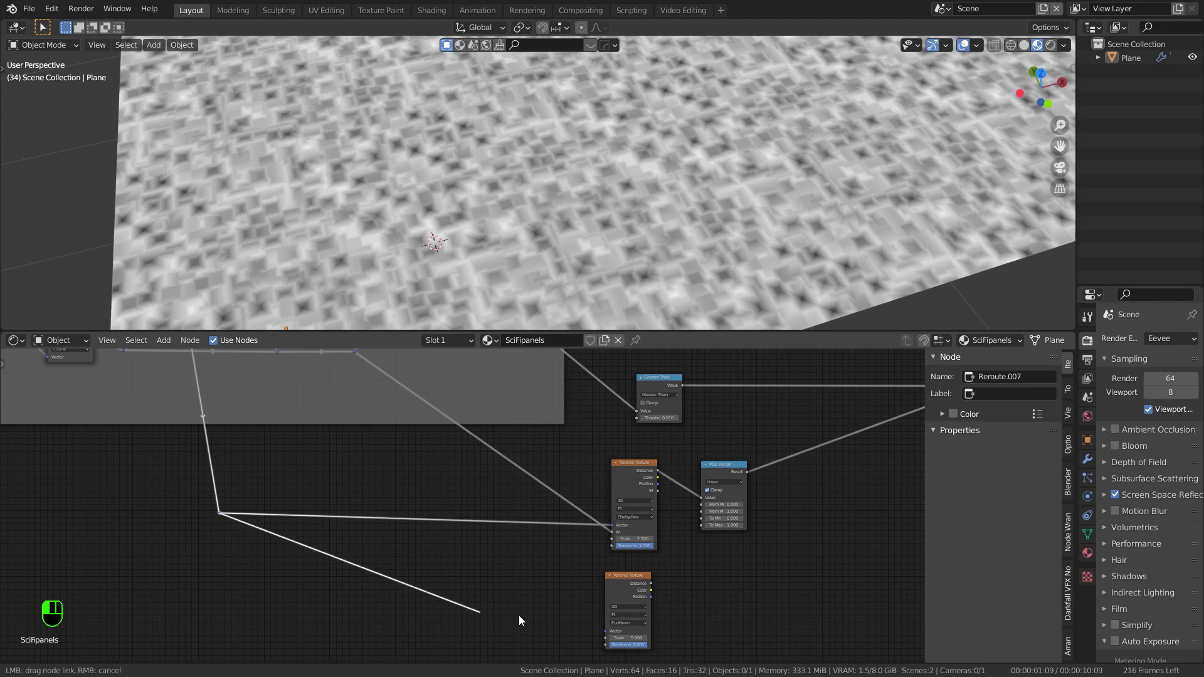
pyautogui.moveTo(607, 634); pyautogui.dragTo(606, 631)
pyautogui.scroll(4, 620, 612)
pyautogui.click(621, 607)
pyautogui.click(618, 645)
# Step: Add a reroute on the upper Voronoi Texture's W link and connect it to the lower Voronoi Texture's W input
pyautogui.moveTo(638, 615); pyautogui.dragTo(665, 585, button='middle')
pyautogui.scroll(-1, 593, 469)
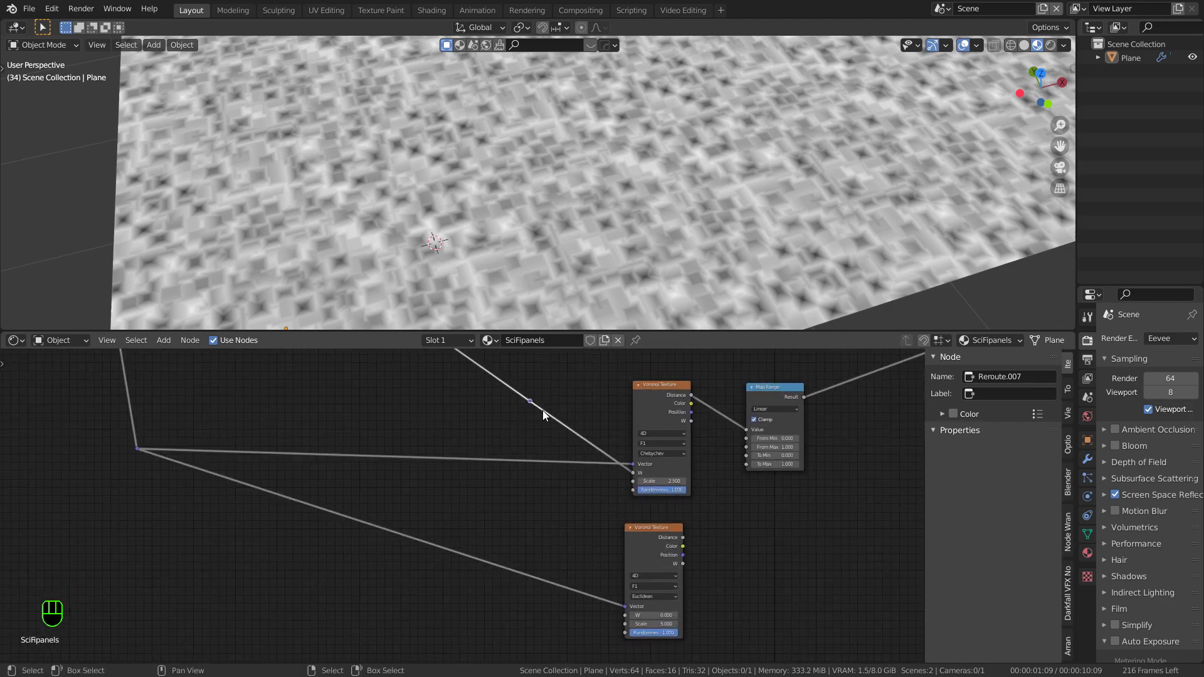
pyautogui.press('f')
pyautogui.press('g')
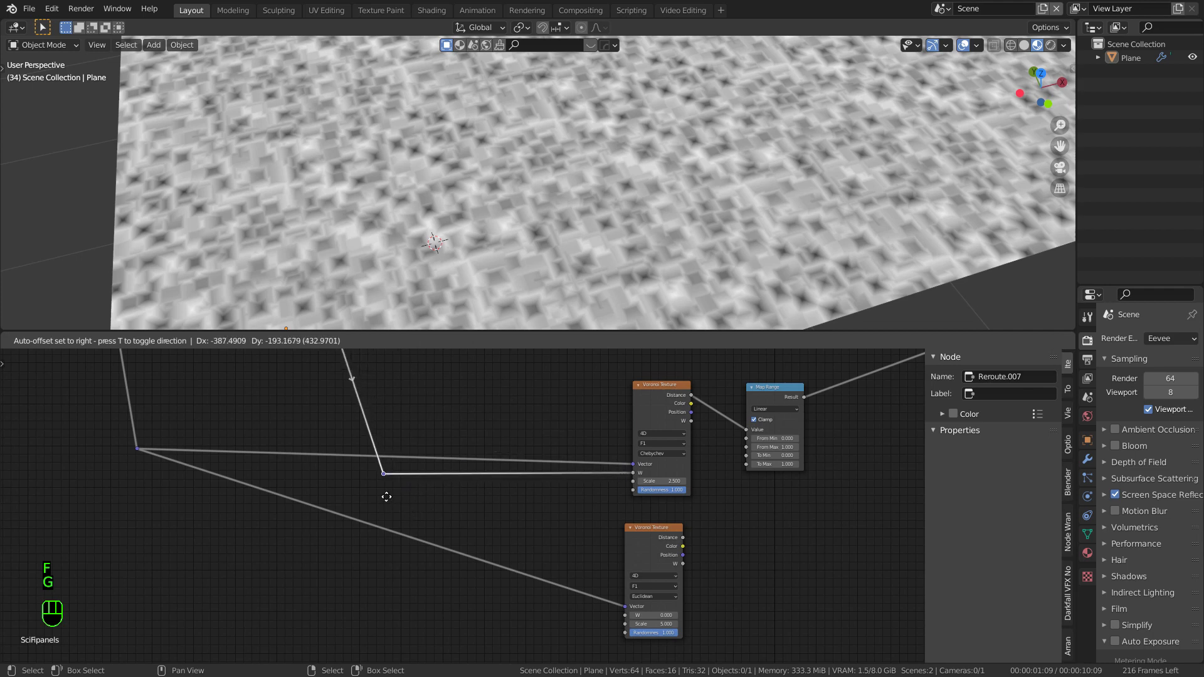
pyautogui.click(385, 499)
pyautogui.moveTo(505, 610); pyautogui.dragTo(627, 616)
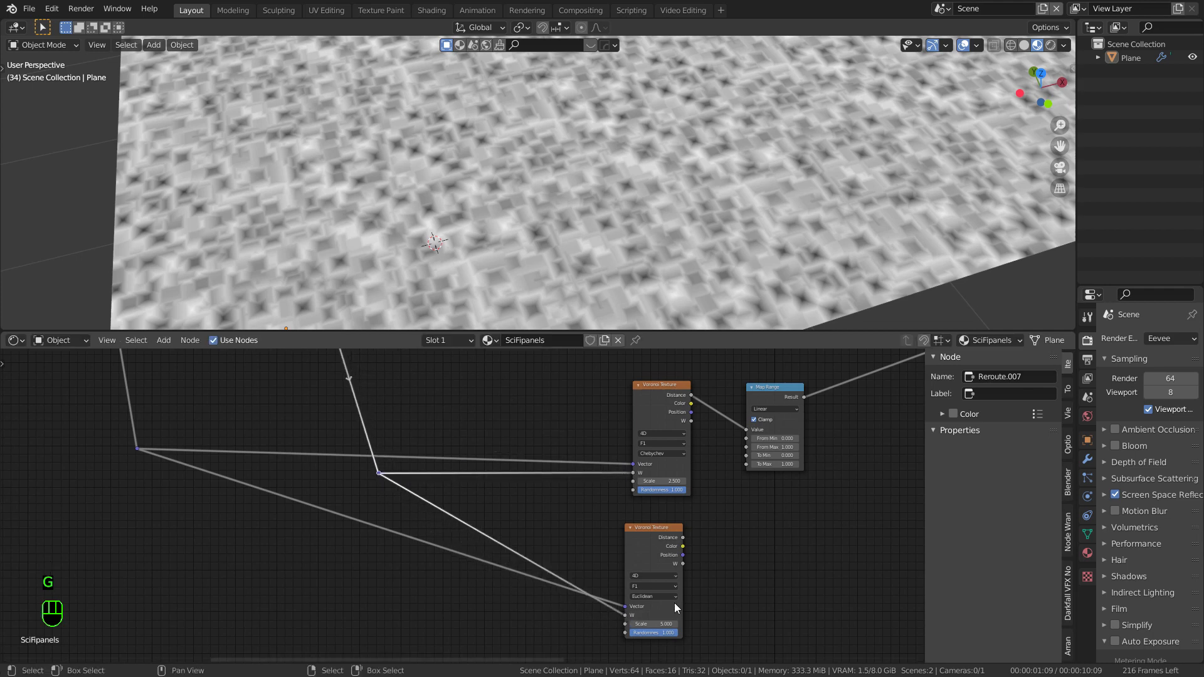
# Step: Add another reroute on the lower Voronoi Texture's W link and place it so the link runs around the vector line
pyautogui.moveTo(500, 533); pyautogui.dragTo(516, 507, button='middle')
pyautogui.keyDown('shift'); pyautogui.moveTo(471, 514); pyautogui.dragTo(544, 484, button='right'); pyautogui.keyUp('shift')
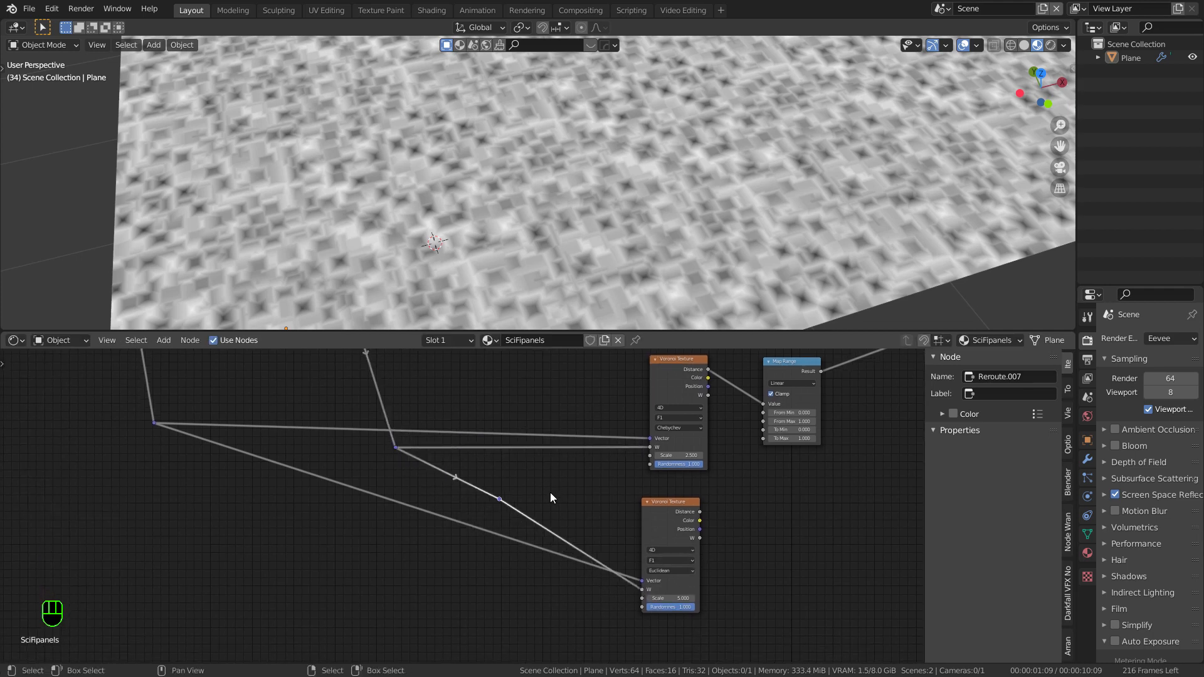
pyautogui.press('g')
pyautogui.click(456, 602)
pyautogui.scroll(1, 542, 552)
pyautogui.moveTo(542, 552); pyautogui.dragTo(484, 629, button='middle')
pyautogui.scroll(-3, 502, 580)
pyautogui.moveTo(502, 579); pyautogui.dragTo(506, 532, button='middle')
pyautogui.moveTo(599, 536); pyautogui.dragTo(593, 539)
pyautogui.moveTo(610, 539); pyautogui.dragTo(525, 565, button='middle')
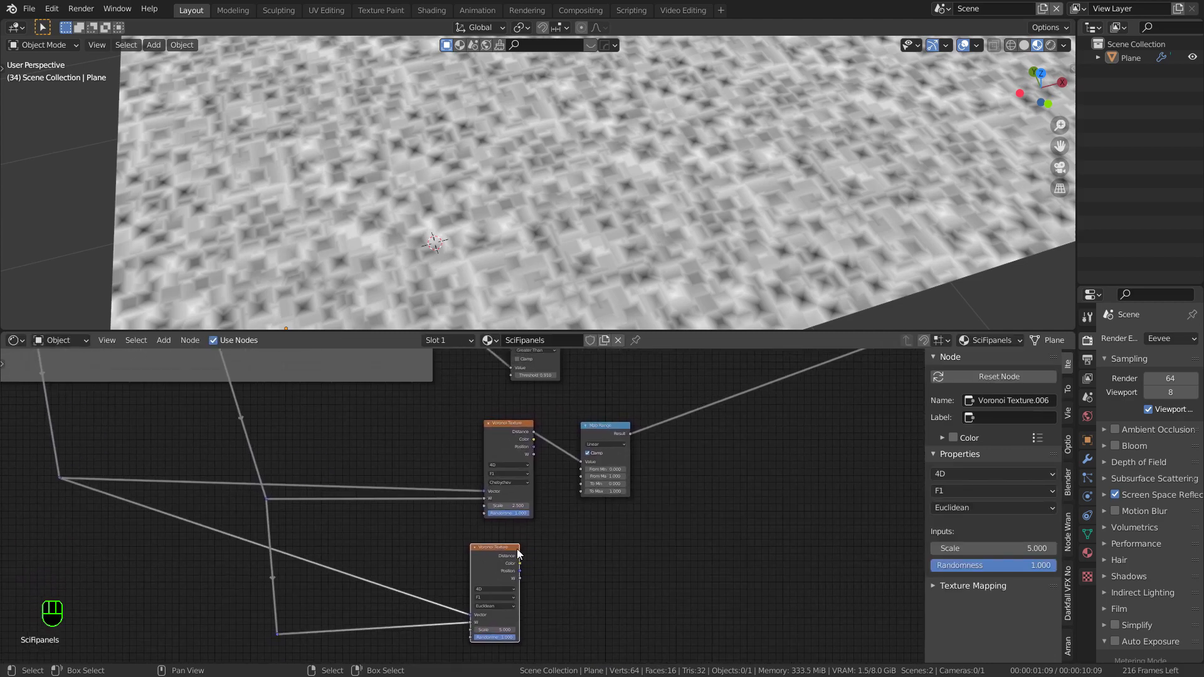
# Step: Set the upper Map Range's From Min to 0.5 and From Max to 0.57
pyautogui.scroll(2, 602, 464)
pyautogui.keyDown('shift'); pyautogui.moveTo(602, 468); pyautogui.dragTo(580, 480); pyautogui.keyUp('shift')
pyautogui.scroll(4, 619, 472)
pyautogui.click(618, 467)
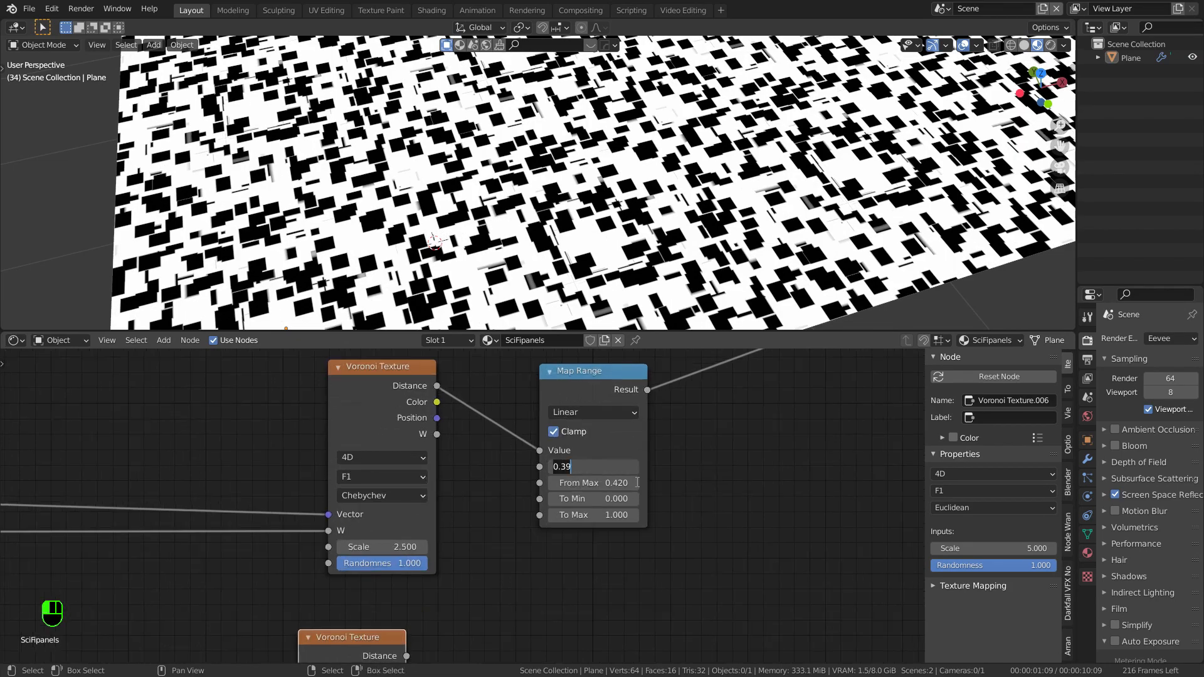
pyautogui.write('0.5')
pyautogui.press('Return')
pyautogui.click(626, 484)
pyautogui.write('0.57')
pyautogui.press('Return')
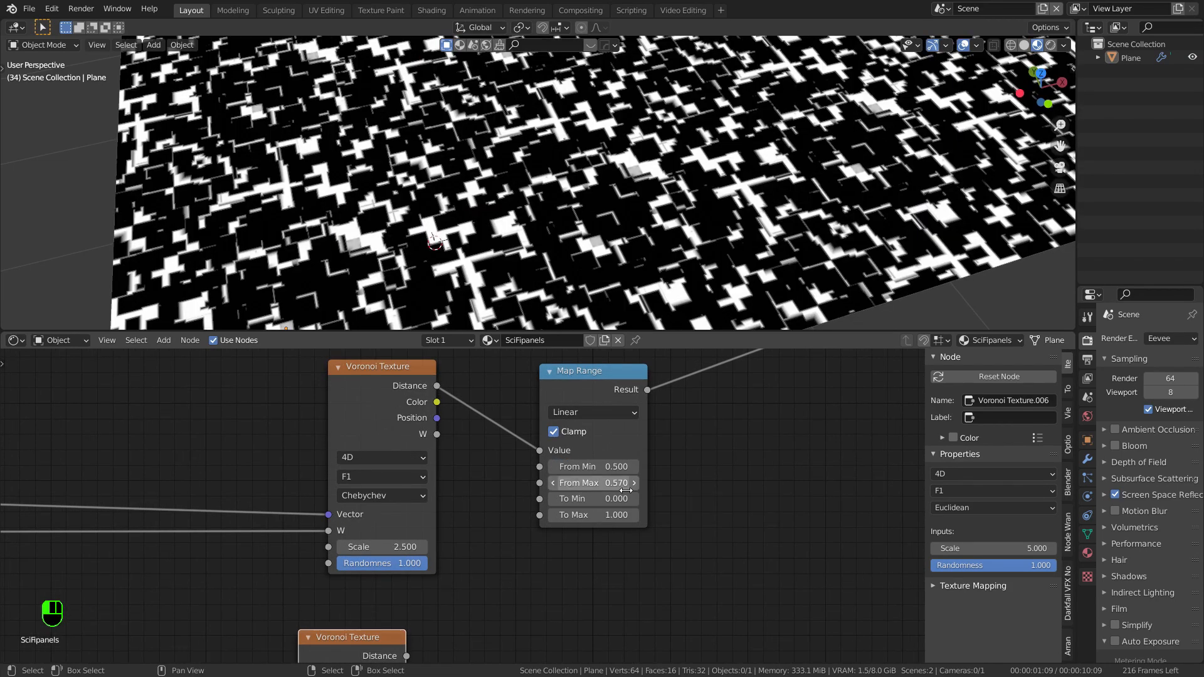
# Step: Set the upper Map Range's From Min to 0.56
pyautogui.scroll(1, 604, 459)
pyautogui.moveTo(610, 466)
pyautogui.keyDown('shift'); pyautogui.mouseDown()
pyautogui.moveTo(663, 465)
pyautogui.moveTo(629, 466)
pyautogui.mouseUp(); pyautogui.keyUp('shift')
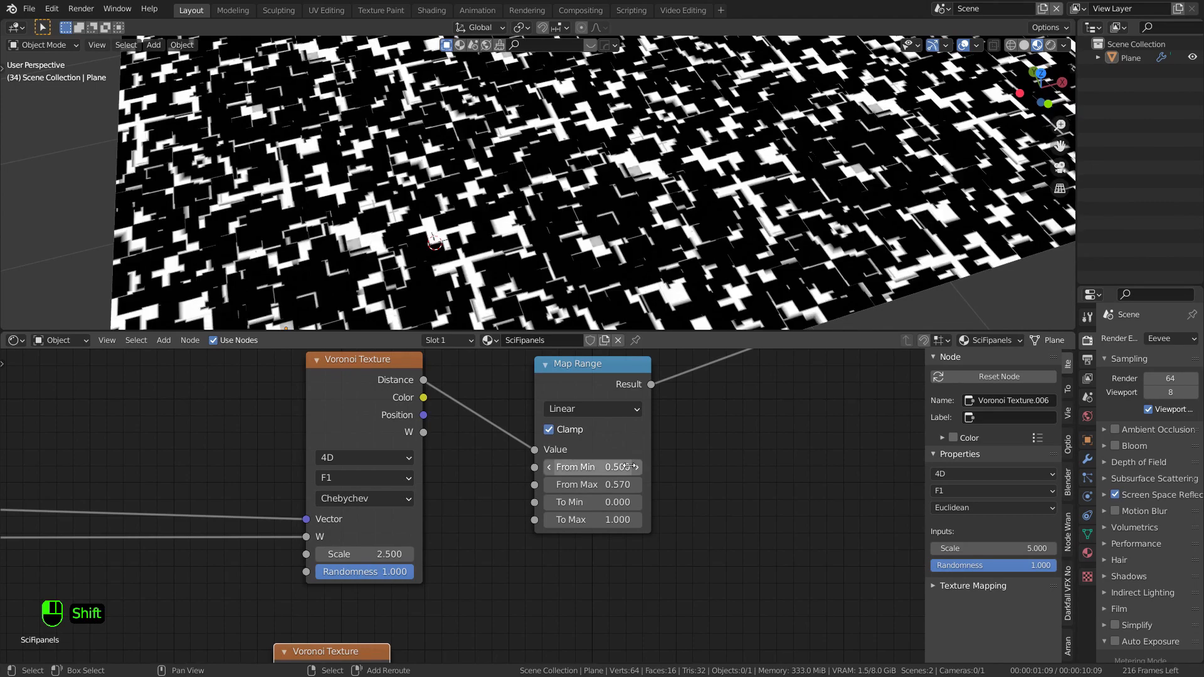
pyautogui.scroll(3, 625, 463)
pyautogui.click(627, 469)
pyautogui.write('.56')
pyautogui.press('Return')
pyautogui.scroll(-3, 640, 213)
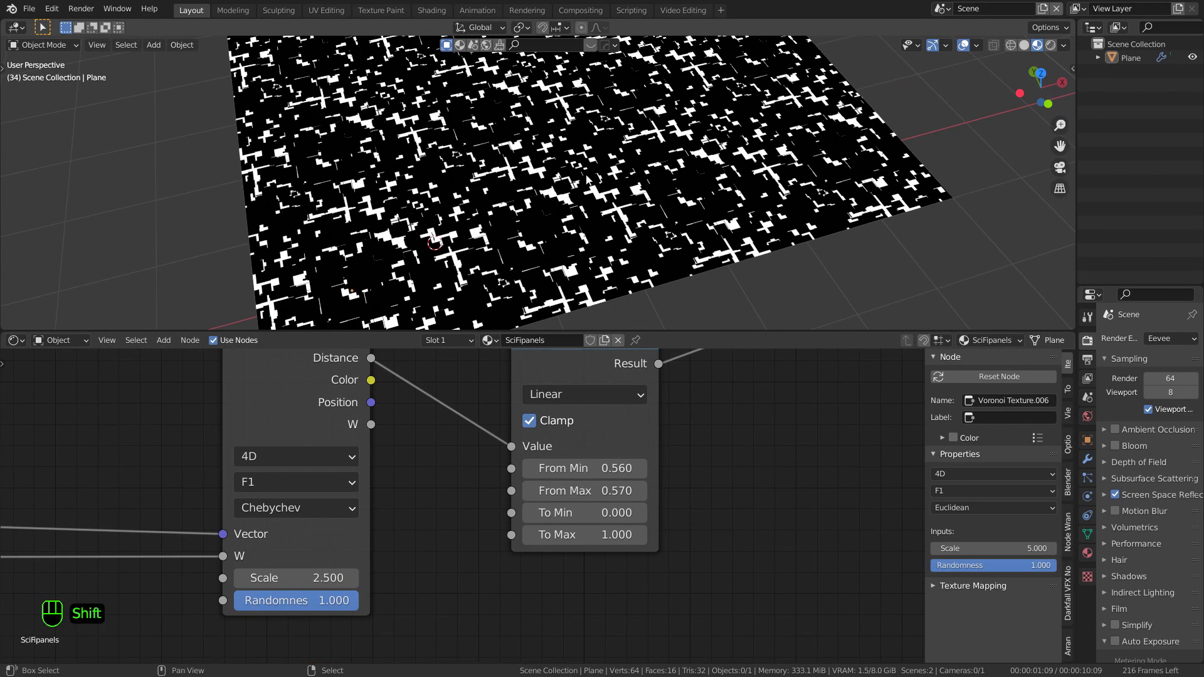
# Step: Duplicate the Map Range beside the lower Voronoi Texture and connect that texture's Distance output to the copy's Value input
pyautogui.keyDown('shift'); pyautogui.moveTo(639, 213); pyautogui.dragTo(565, 279, button='middle'); pyautogui.keyUp('shift')
pyautogui.scroll(-10, 593, 446)
pyautogui.click(576, 390)
pyautogui.hotkey('shift', 'd')
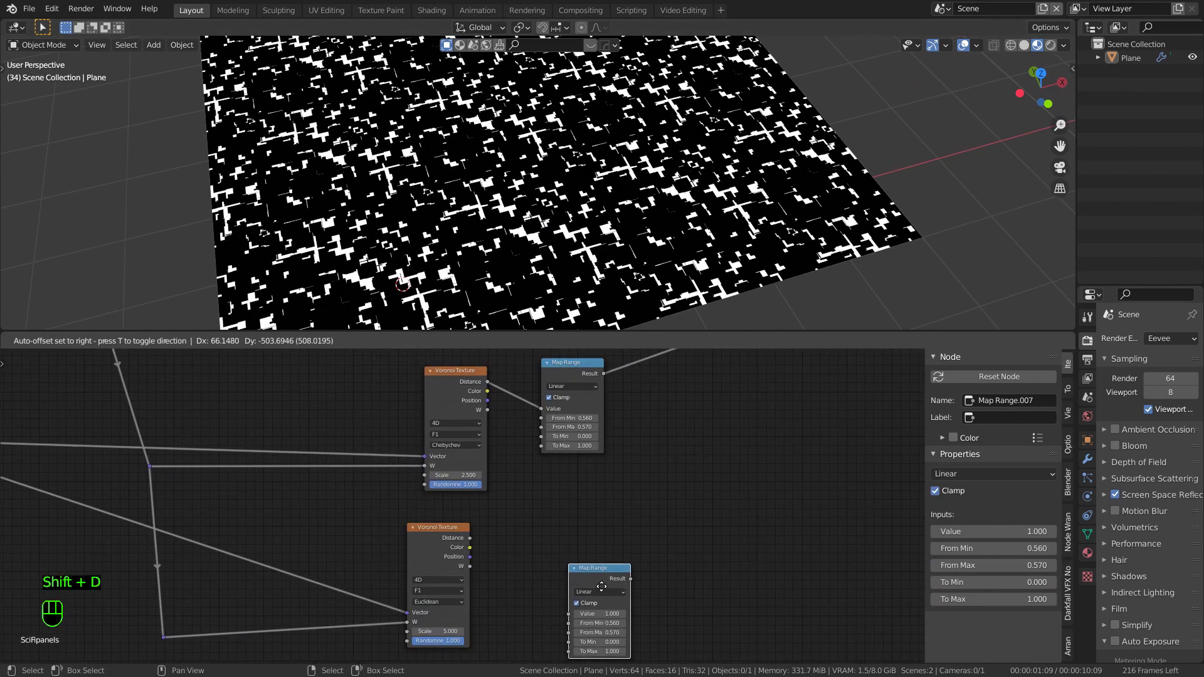
pyautogui.click(592, 548)
pyautogui.scroll(2, 579, 546)
pyautogui.moveTo(579, 547); pyautogui.dragTo(574, 497, button='middle')
pyautogui.scroll(2, 587, 498)
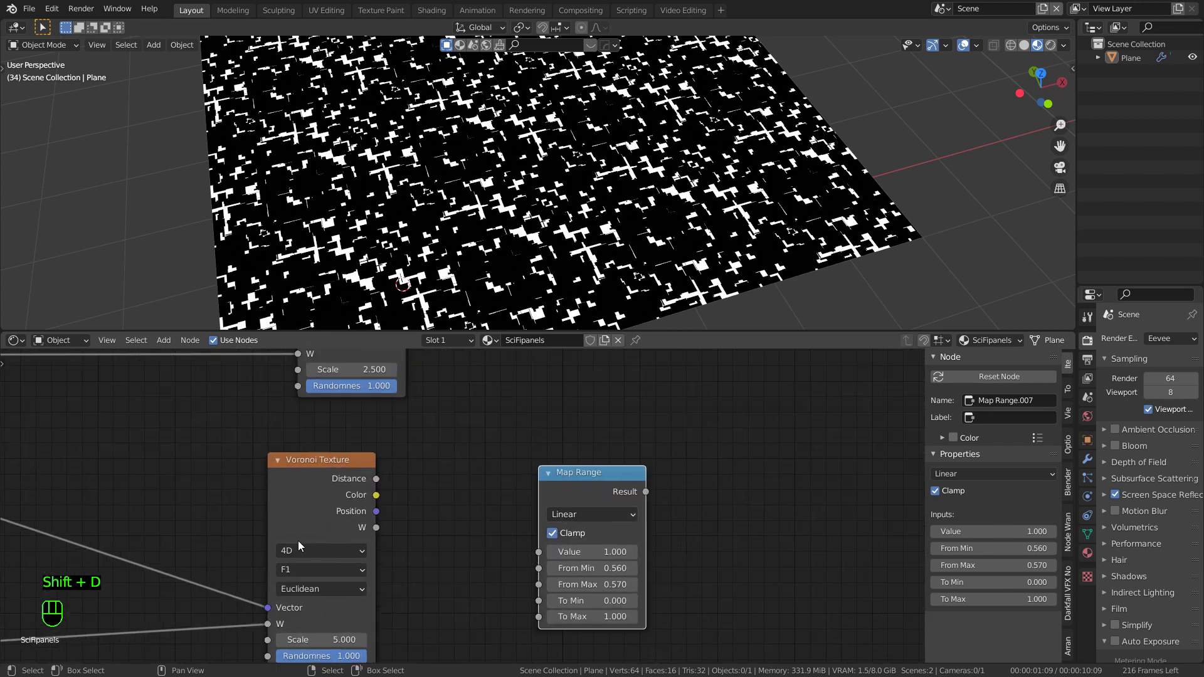
pyautogui.moveTo(376, 480); pyautogui.dragTo(539, 552)
# Step: Set the lower Voronoi Texture's scale to 17.300 and randomness to 0.489, and preview its Map Range
pyautogui.scroll(-1, 446, 589)
pyautogui.doubleClick(354, 562)
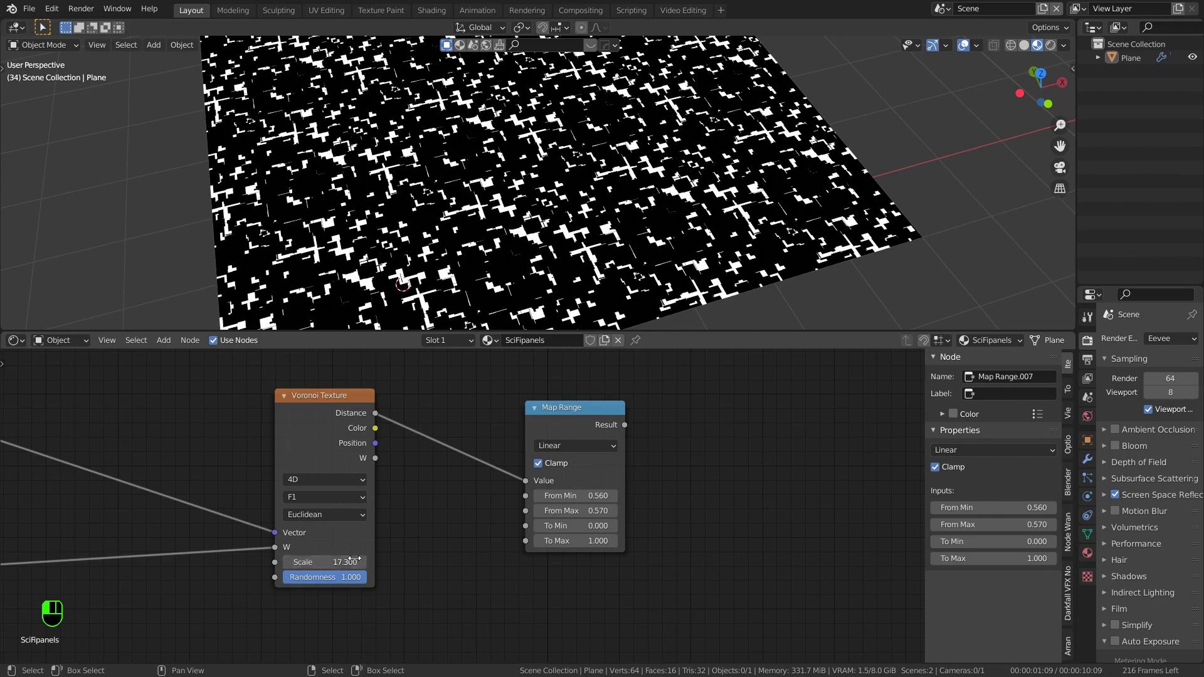
pyautogui.keyDown('ctrl'); pyautogui.keyDown('shift'); pyautogui.click(544, 430); pyautogui.keyUp('shift'); pyautogui.keyUp('ctrl')
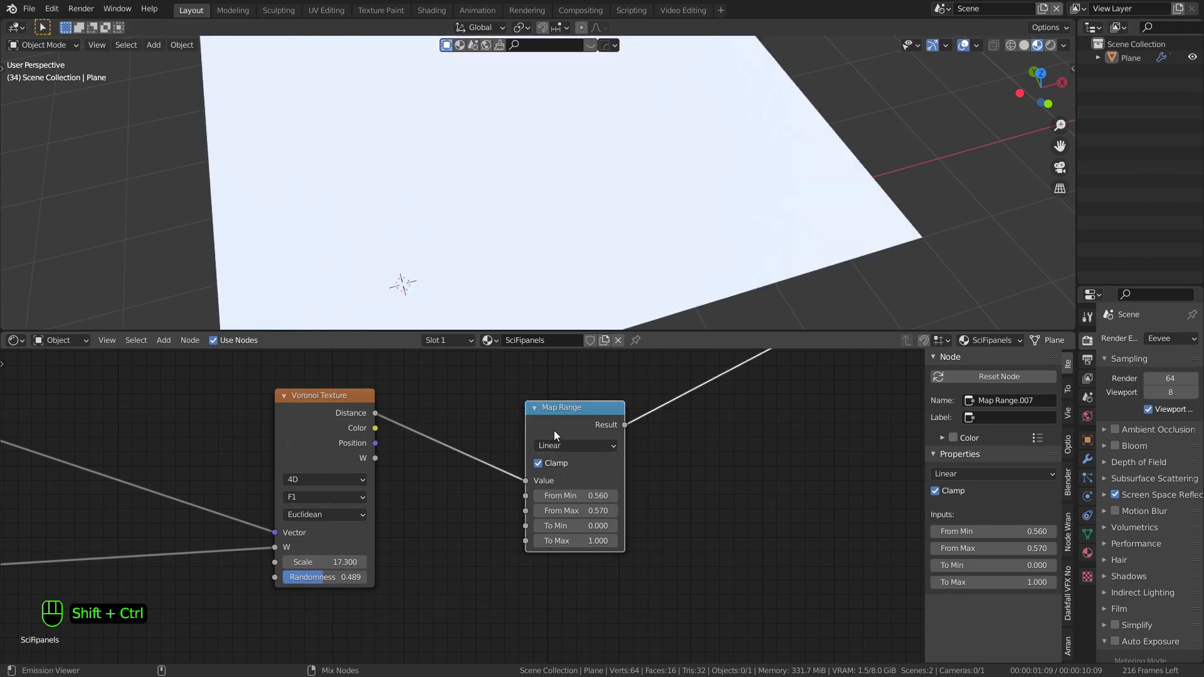
# Step: Change the lower Voronoi Texture's distance metric to Chebychev
pyautogui.scroll(4, 408, 276)
pyautogui.scroll(-1, 405, 282)
pyautogui.moveTo(372, 520); pyautogui.dragTo(649, 494, button='middle')
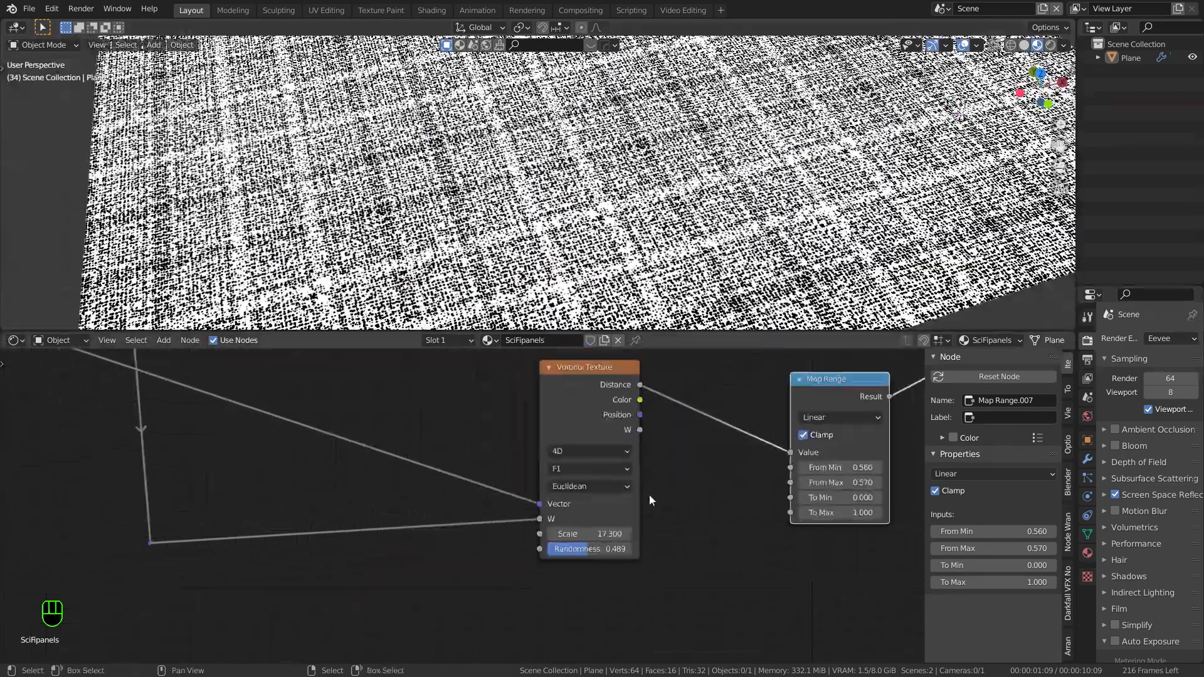
pyautogui.click(621, 489)
pyautogui.click(588, 541)
# Step: Set the lower Map Range's From Min to 0.47
pyautogui.moveTo(588, 540); pyautogui.dragTo(384, 609, button='middle')
pyautogui.scroll(-1, 385, 599)
pyautogui.scroll(5, 402, 282)
pyautogui.scroll(1, 634, 545)
pyautogui.scroll(1, 634, 545)
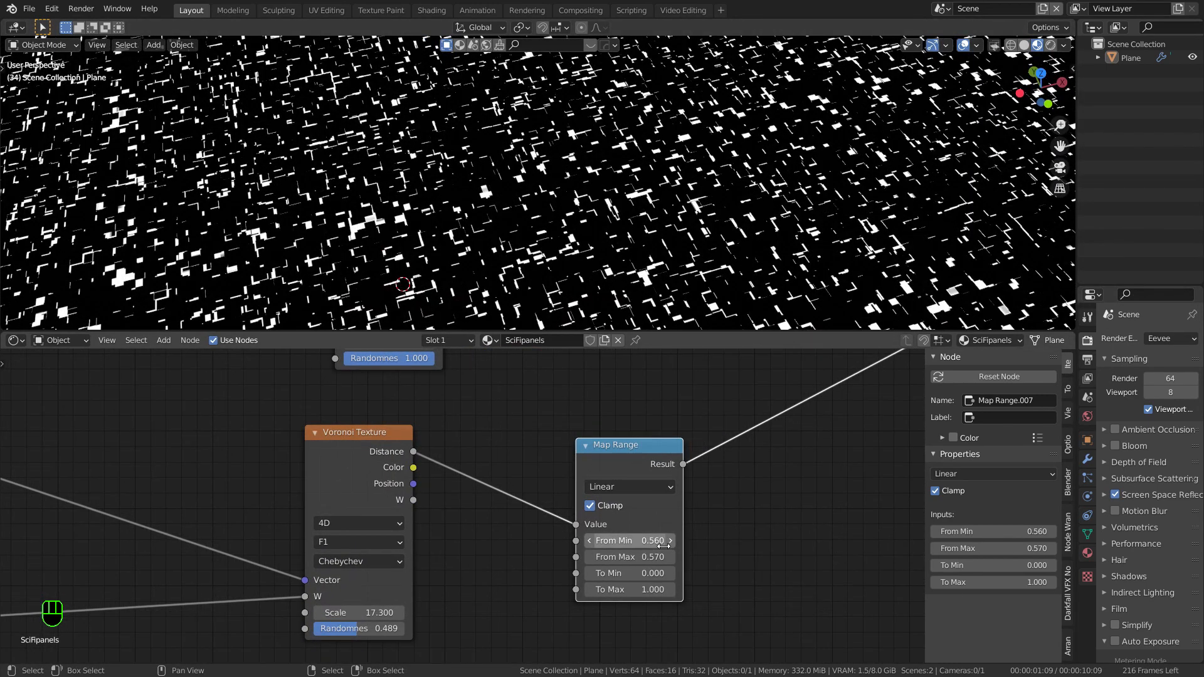
pyautogui.write('.4')
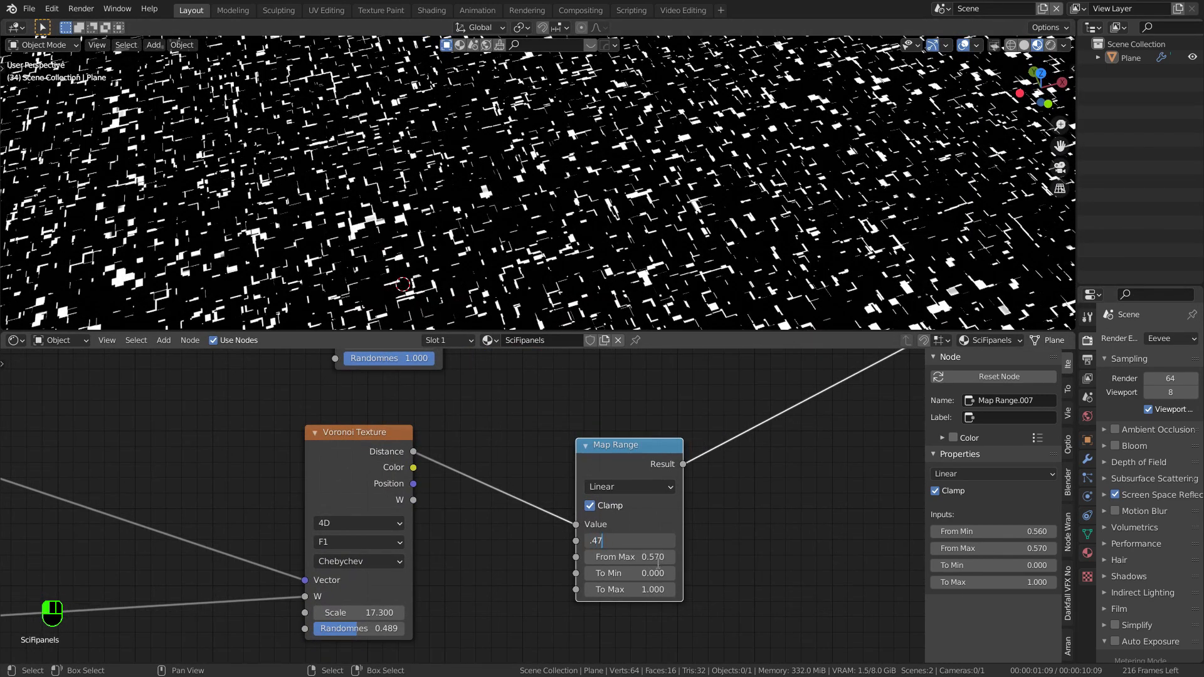
pyautogui.write('7')
pyautogui.press('Return')
pyautogui.keyDown('shift'); pyautogui.moveTo(661, 577); pyautogui.dragTo(661, 547); pyautogui.keyUp('shift')
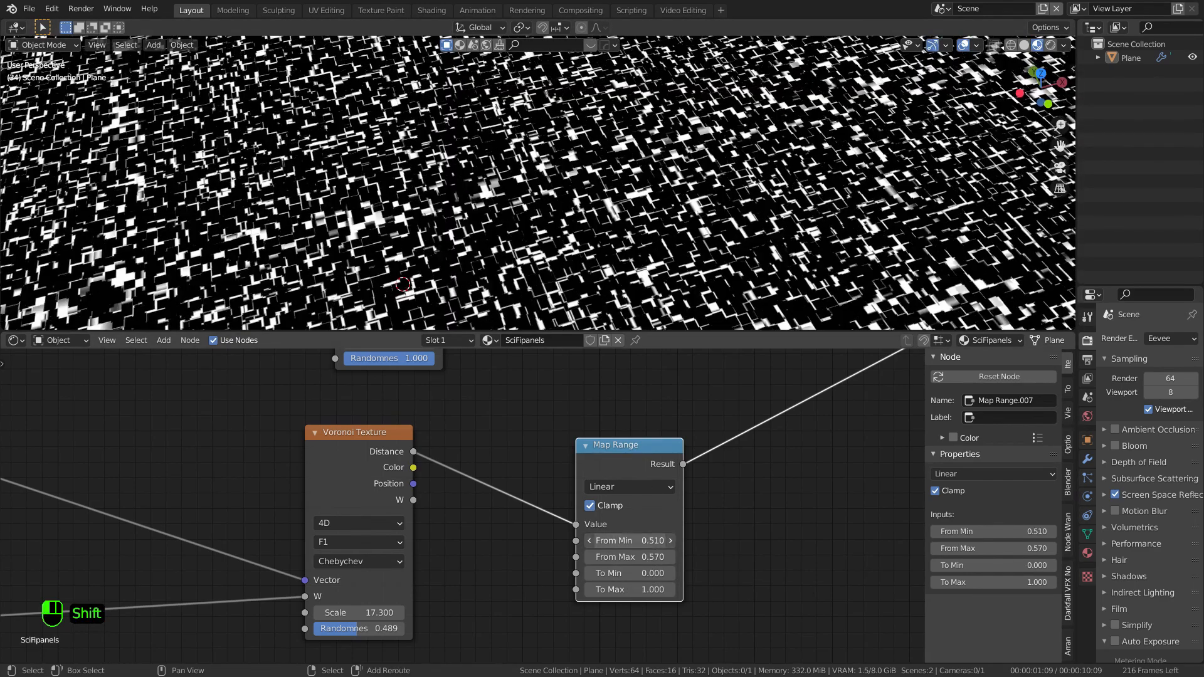
# Step: Add a Math node and insert it on the lower Map Range's output link
pyautogui.scroll(-5, 699, 524)
pyautogui.scroll(-2, 629, 499)
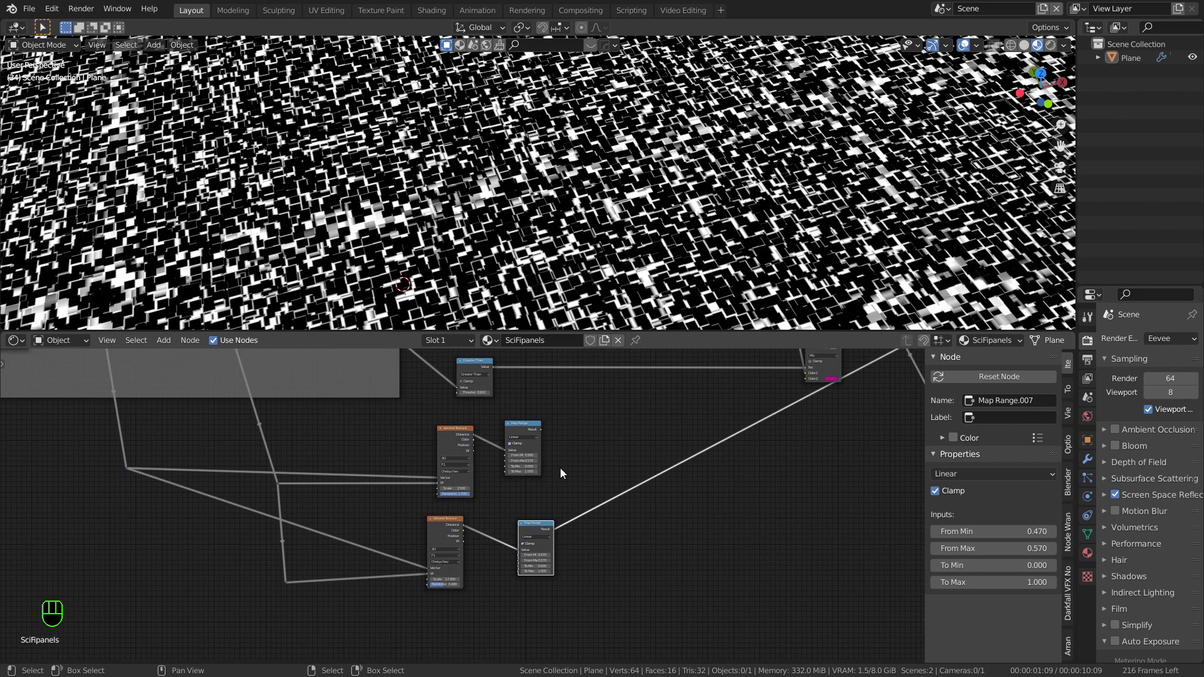
pyautogui.click(524, 434)
pyautogui.hotkey('shift', 'a')
pyautogui.click(609, 399)
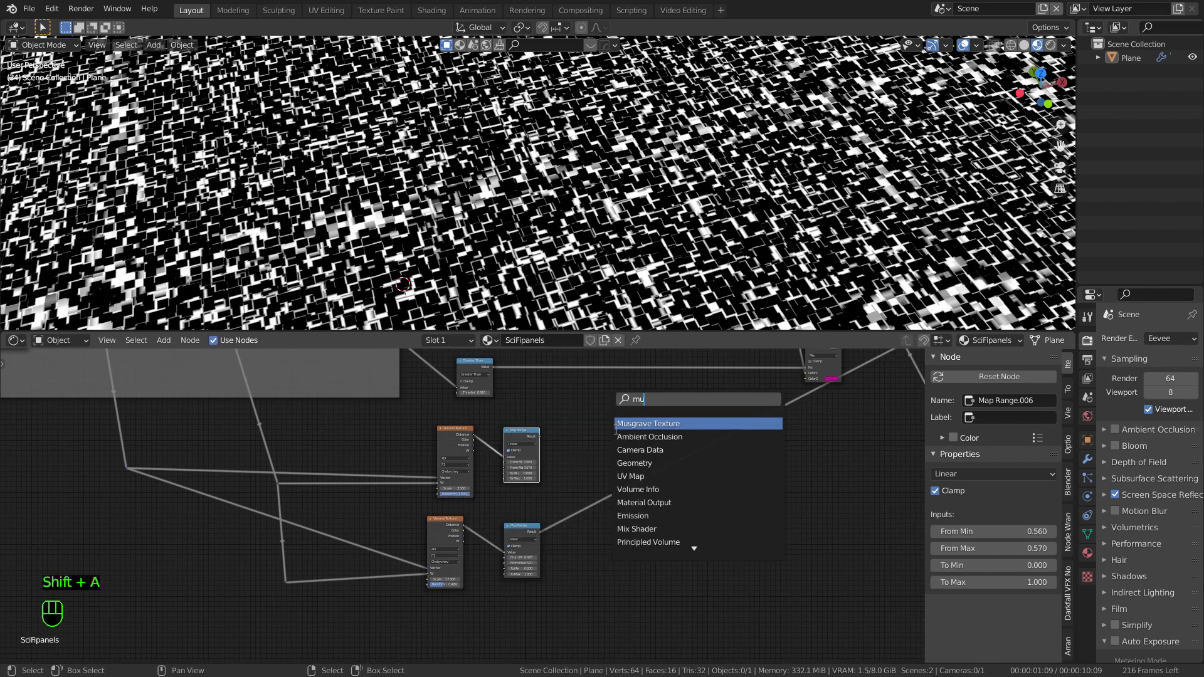
pyautogui.press('BackSpace')
pyautogui.press('BackSpace')
pyautogui.write('math')
pyautogui.press('Return')
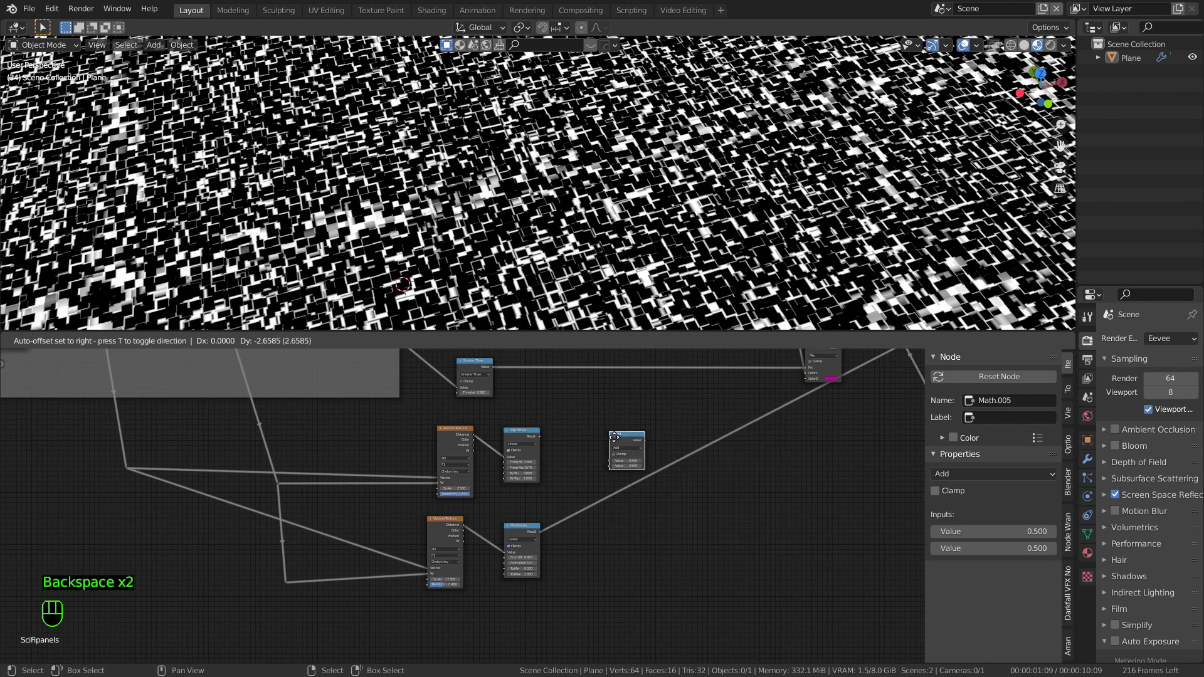
pyautogui.click(612, 460)
pyautogui.scroll(4, 597, 468)
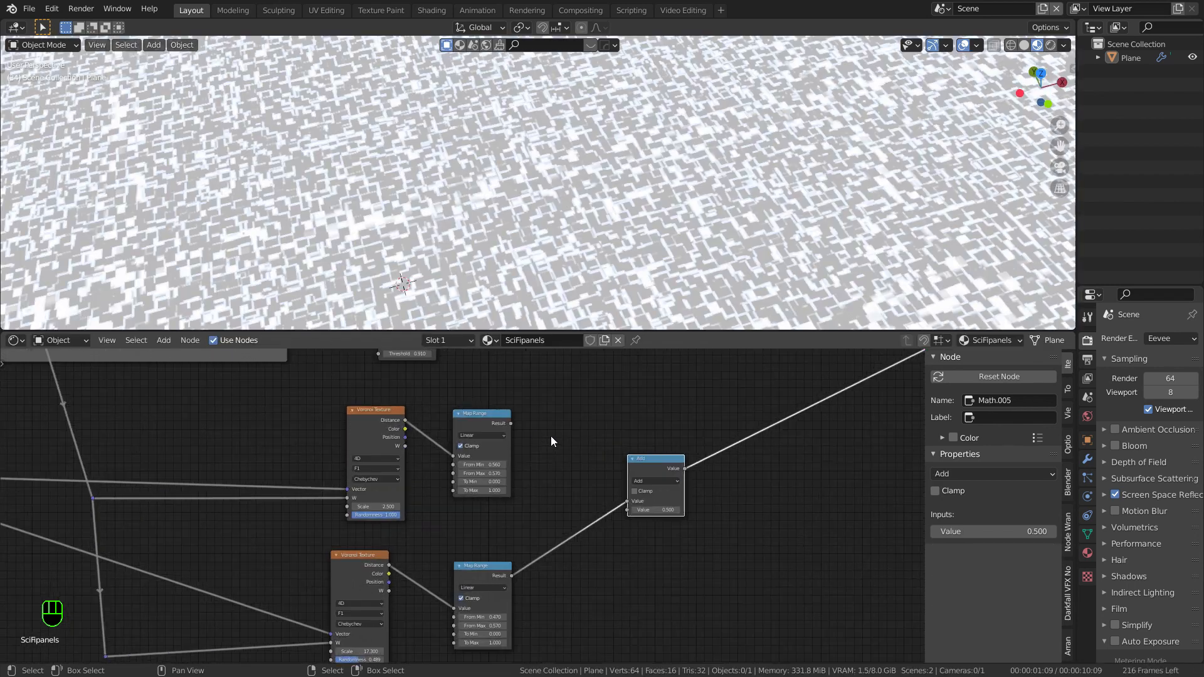
# Step: Set the Math node to Multiply and feed the upper Map Range into its first Value and the lower one into its second
pyautogui.click(646, 480)
pyautogui.click(652, 528)
pyautogui.scroll(2, 509, 431)
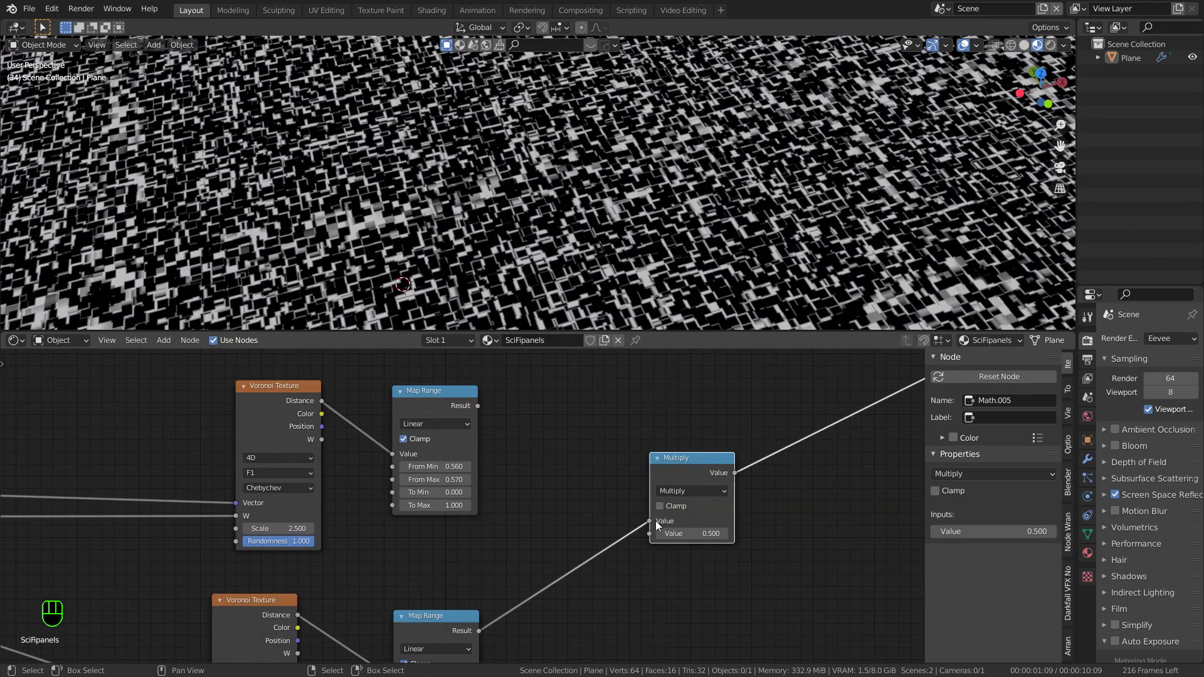
pyautogui.moveTo(649, 537); pyautogui.dragTo(650, 535)
pyautogui.moveTo(478, 406); pyautogui.dragTo(652, 521)
pyautogui.scroll(-3, 644, 467)
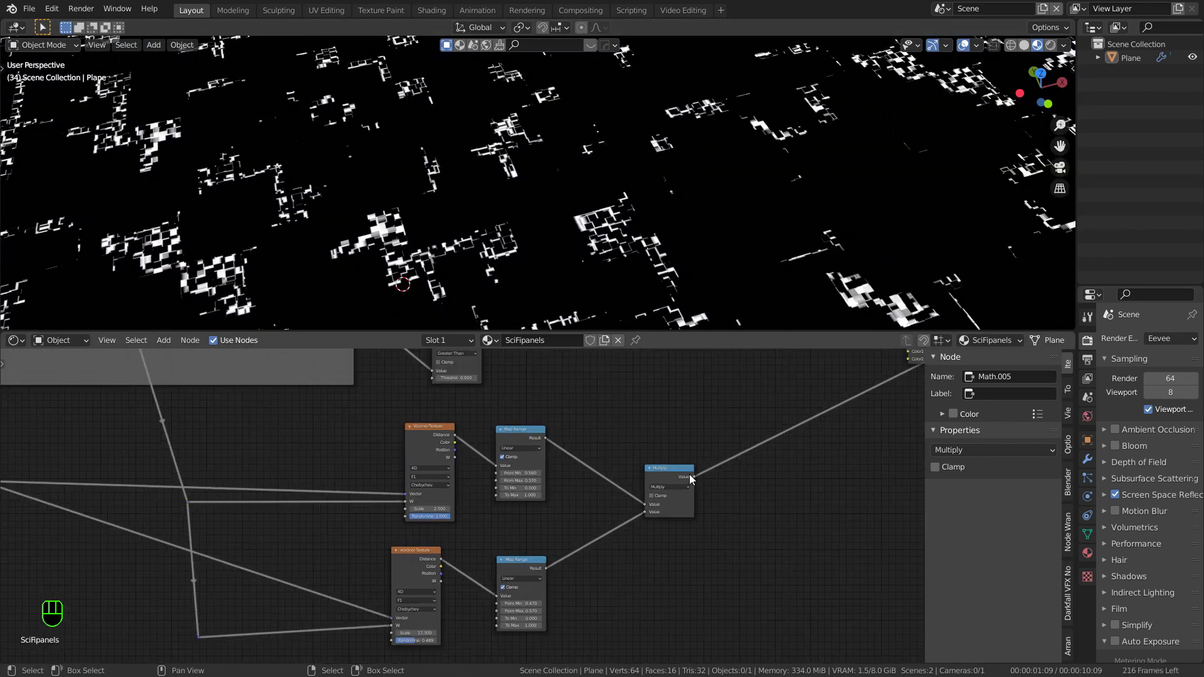
# Step: Move the Multiply node lower and insert a duplicate of it on its output link
pyautogui.scroll(-3, 690, 479)
pyautogui.moveTo(690, 478); pyautogui.dragTo(637, 522, button='middle')
pyautogui.click(626, 527)
pyautogui.moveTo(625, 527); pyautogui.dragTo(669, 605)
pyautogui.moveTo(664, 573); pyautogui.dragTo(490, 506, button='middle')
pyautogui.moveTo(592, 461); pyautogui.dragTo(613, 548, button='middle')
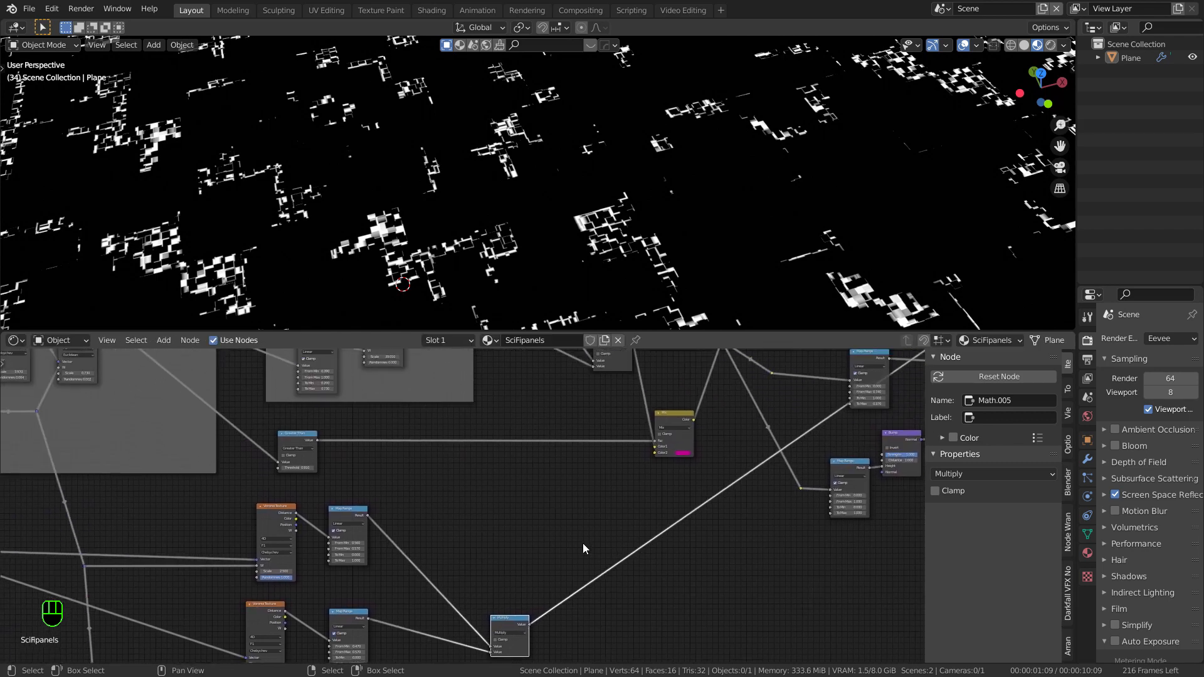
pyautogui.scroll(-1, 583, 549)
pyautogui.hotkey('shift', 'd')
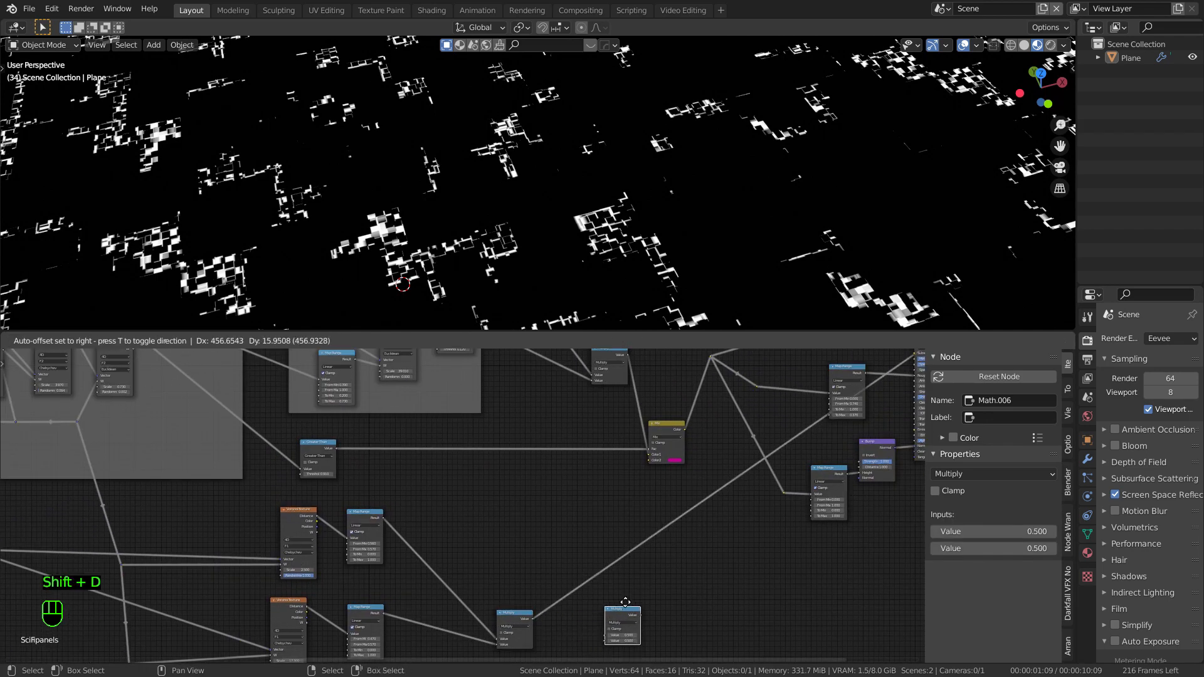
pyautogui.click(594, 552)
pyautogui.scroll(1, 579, 535)
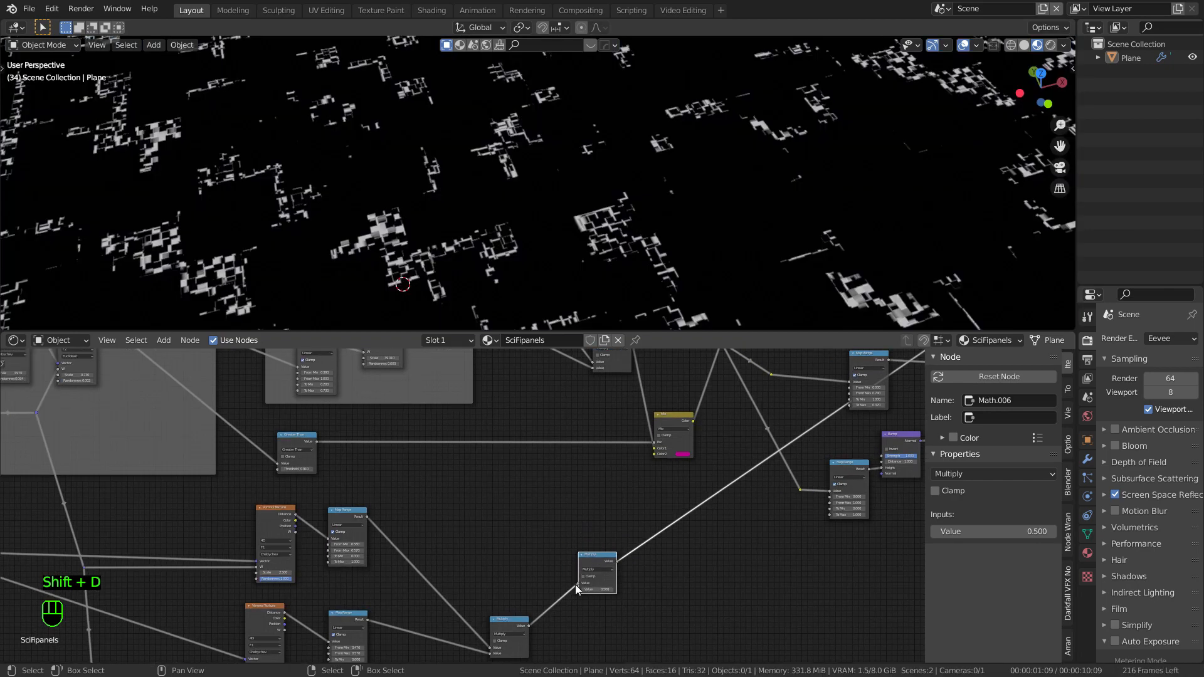
# Step: Move the duplicated Multiply's incoming link to its second Value and feed the first from a new reroute on the Greater Than output link
pyautogui.moveTo(578, 583); pyautogui.dragTo(578, 590)
pyautogui.moveTo(432, 483); pyautogui.dragTo(325, 442, button='middle')
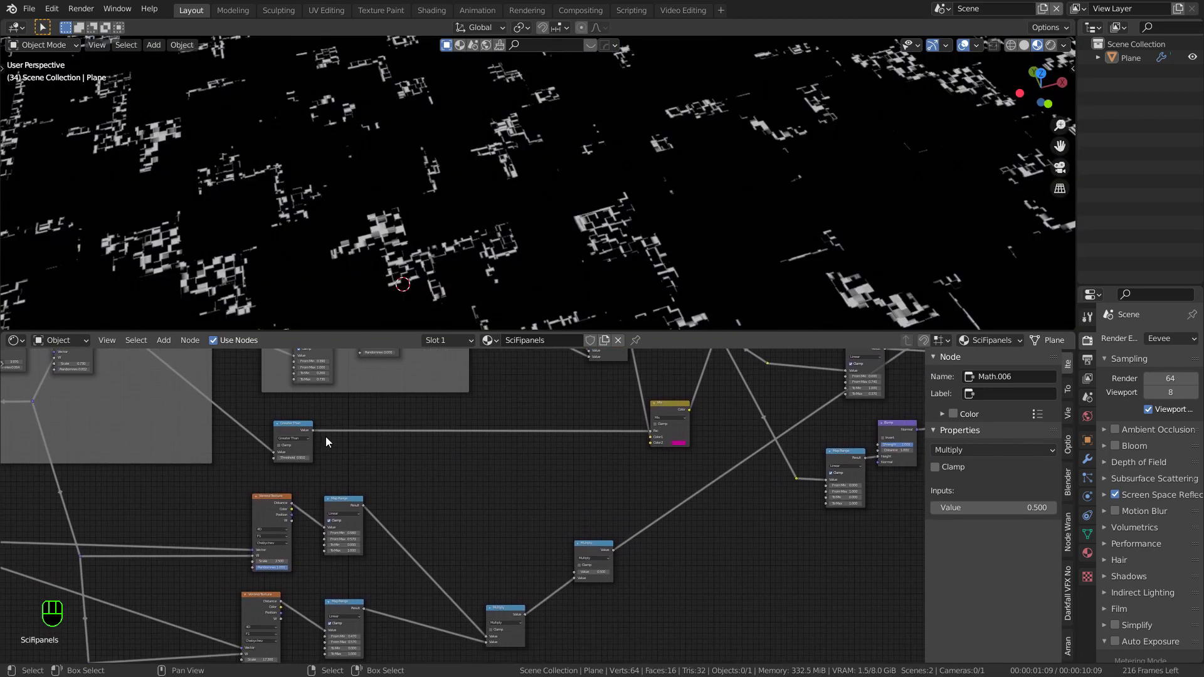
pyautogui.keyDown('shift'); pyautogui.moveTo(456, 463); pyautogui.dragTo(473, 421, button='right'); pyautogui.keyUp('shift')
pyautogui.scroll(1, 470, 434)
pyautogui.moveTo(469, 427); pyautogui.dragTo(581, 587)
pyautogui.moveTo(398, 484); pyautogui.dragTo(273, 511, button='middle')
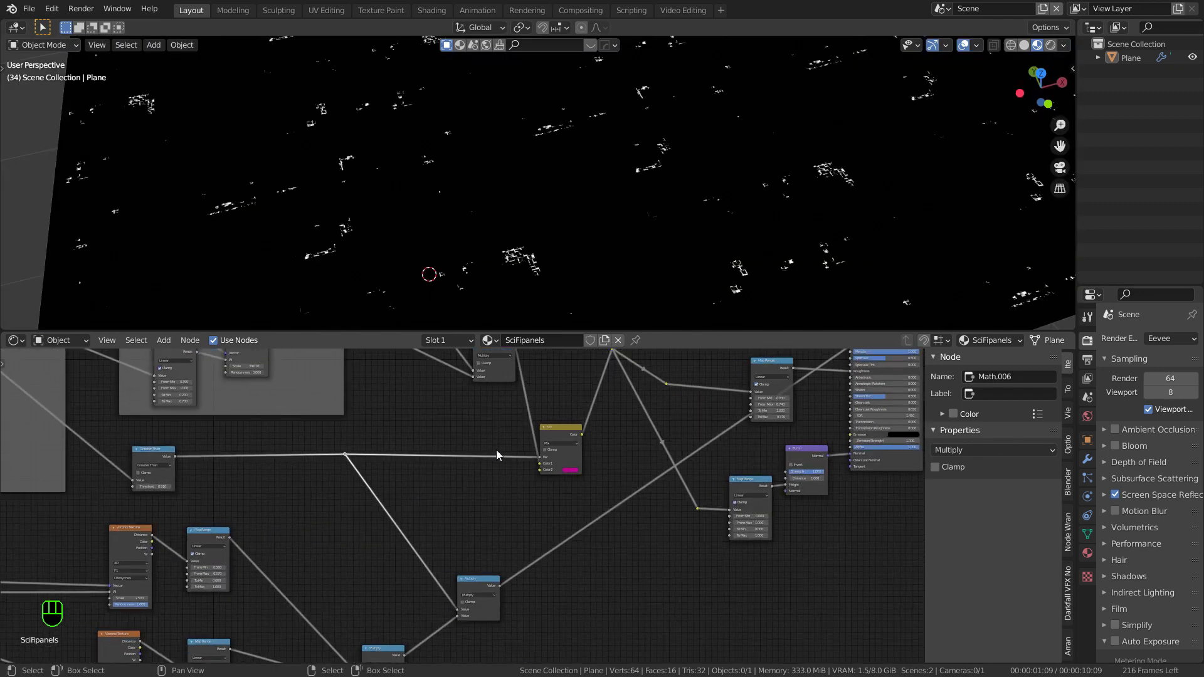
# Step: Connect the upper Map Range's Result output to the Mix node's Color2 input
pyautogui.moveTo(230, 538); pyautogui.dragTo(544, 469)
pyautogui.scroll(1, 516, 472)
pyautogui.moveTo(514, 471); pyautogui.dragTo(502, 471, button='middle')
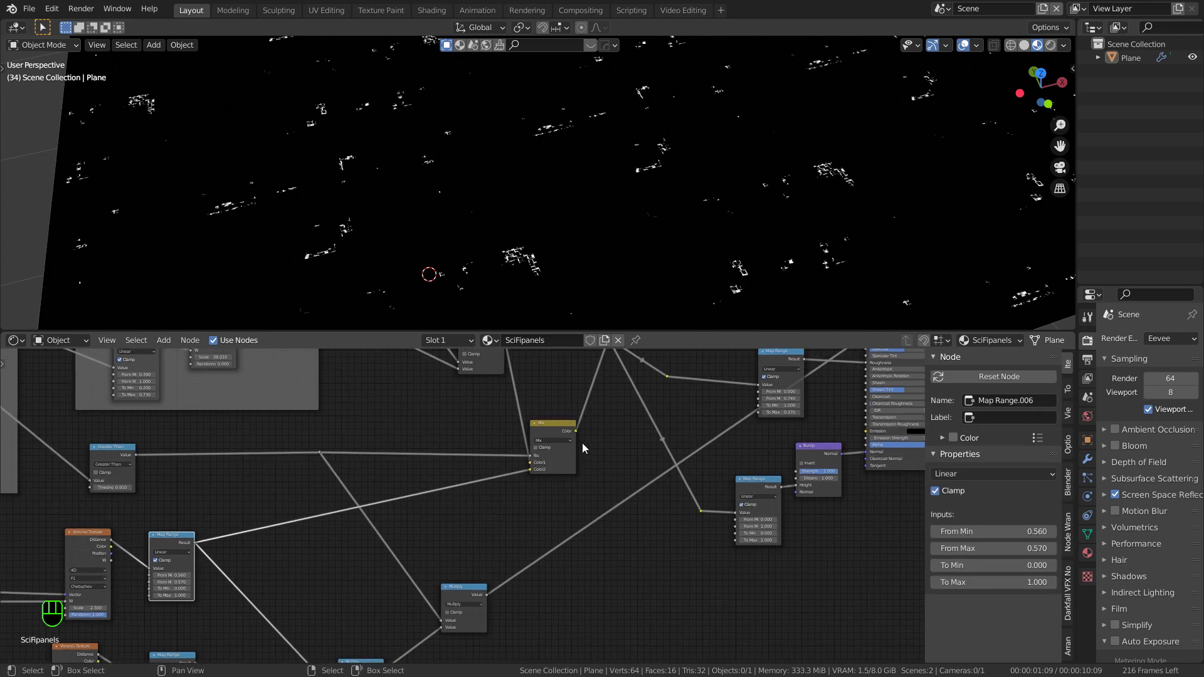
pyautogui.moveTo(578, 444); pyautogui.dragTo(494, 482, button='middle')
pyautogui.scroll(1, 429, 645)
pyautogui.moveTo(429, 647); pyautogui.dragTo(440, 580, button='middle')
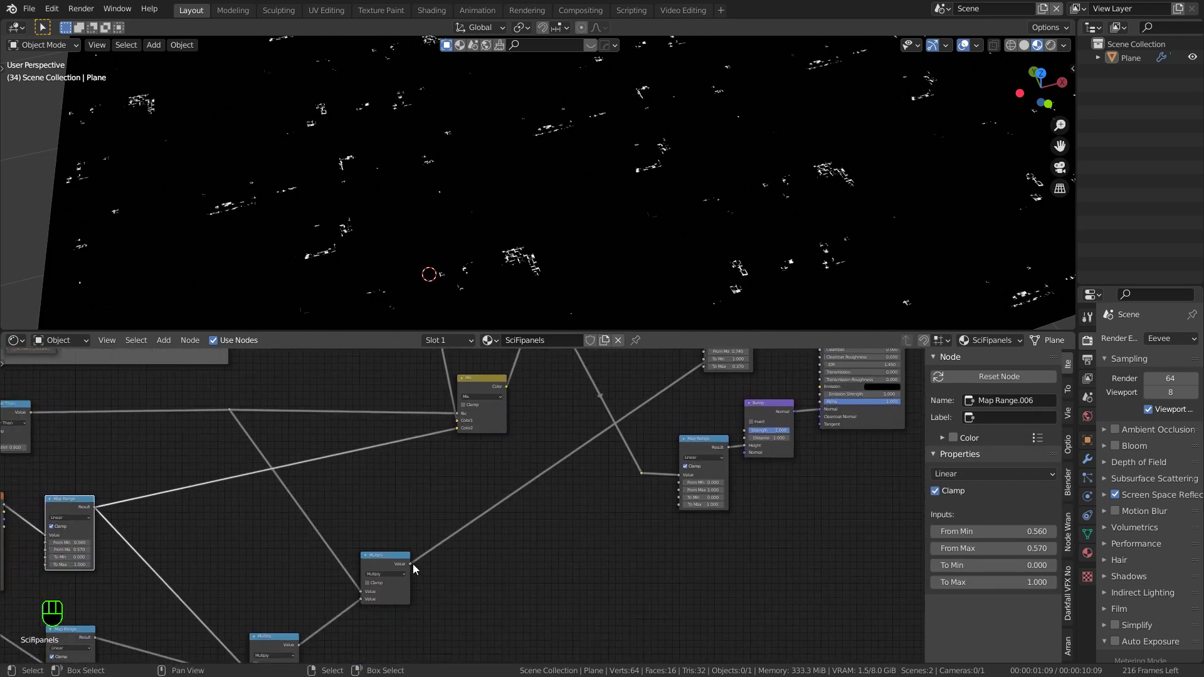
# Step: Duplicate the last Multiply node and insert the copy on its output link, arranging the nodes around it
pyautogui.click(385, 568)
pyautogui.hotkey('shift', 'd')
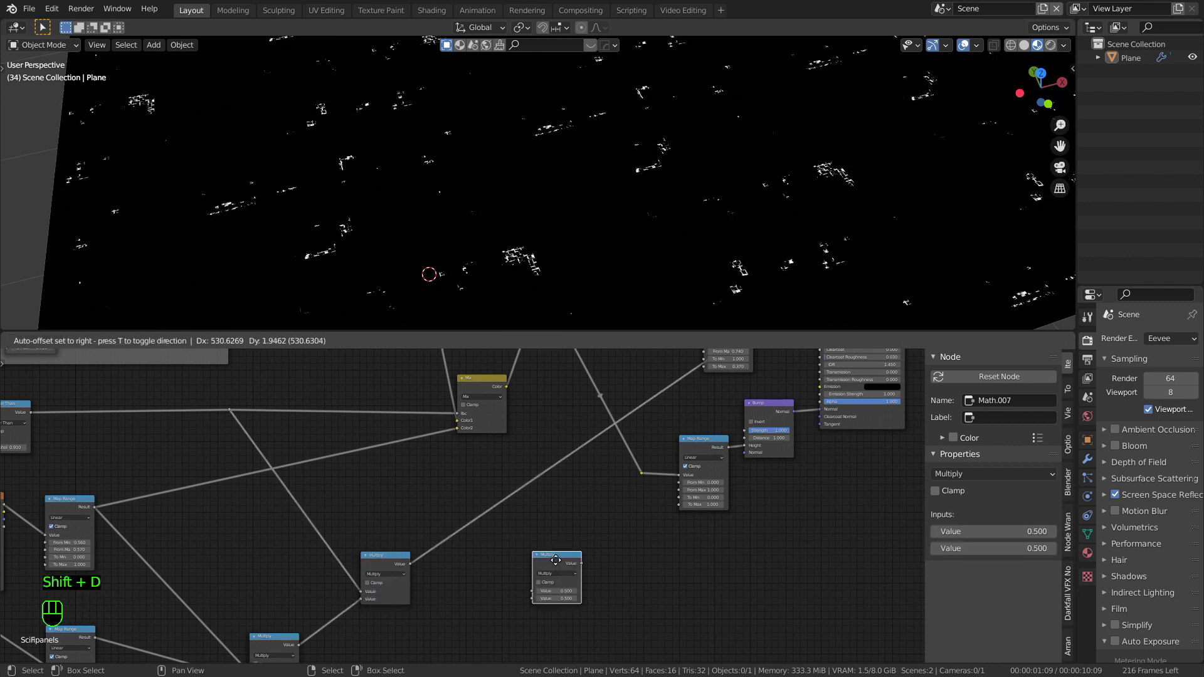
pyautogui.scroll(4, 534, 552)
pyautogui.moveTo(535, 552); pyautogui.dragTo(684, 459, button='middle')
pyautogui.scroll(-8, 675, 454)
pyautogui.moveTo(481, 522); pyautogui.dragTo(458, 502)
pyautogui.scroll(1, 563, 458)
pyautogui.moveTo(566, 460)
pyautogui.mouseDown()
pyautogui.moveTo(529, 485)
pyautogui.moveTo(567, 464)
pyautogui.mouseUp()
pyautogui.moveTo(684, 434); pyautogui.dragTo(643, 425)
pyautogui.scroll(4, 663, 448)
pyautogui.moveTo(664, 448); pyautogui.dragTo(607, 506, button='middle')
pyautogui.scroll(4, 607, 507)
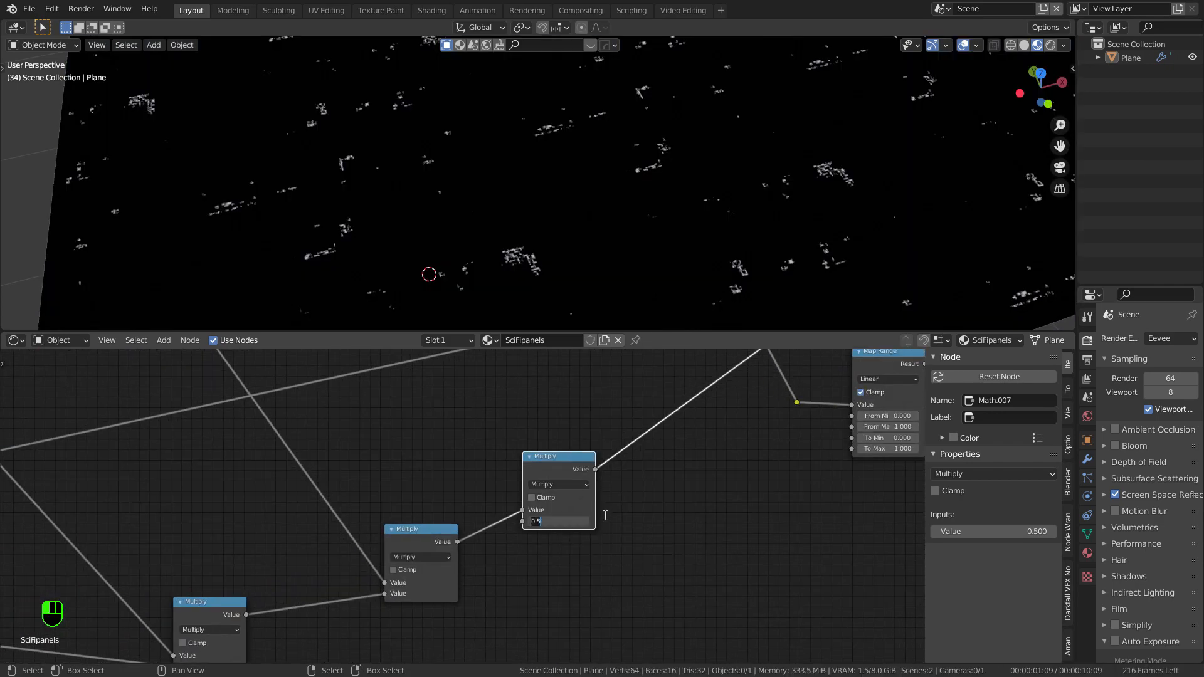
# Step: Connect the new Multiply, with a second Value of 5, to the Principled BSDF's Emission Strength and set the Emission colour to cyan
pyautogui.scroll(-5, 668, 447)
pyautogui.moveTo(641, 475); pyautogui.dragTo(440, 562, button='middle')
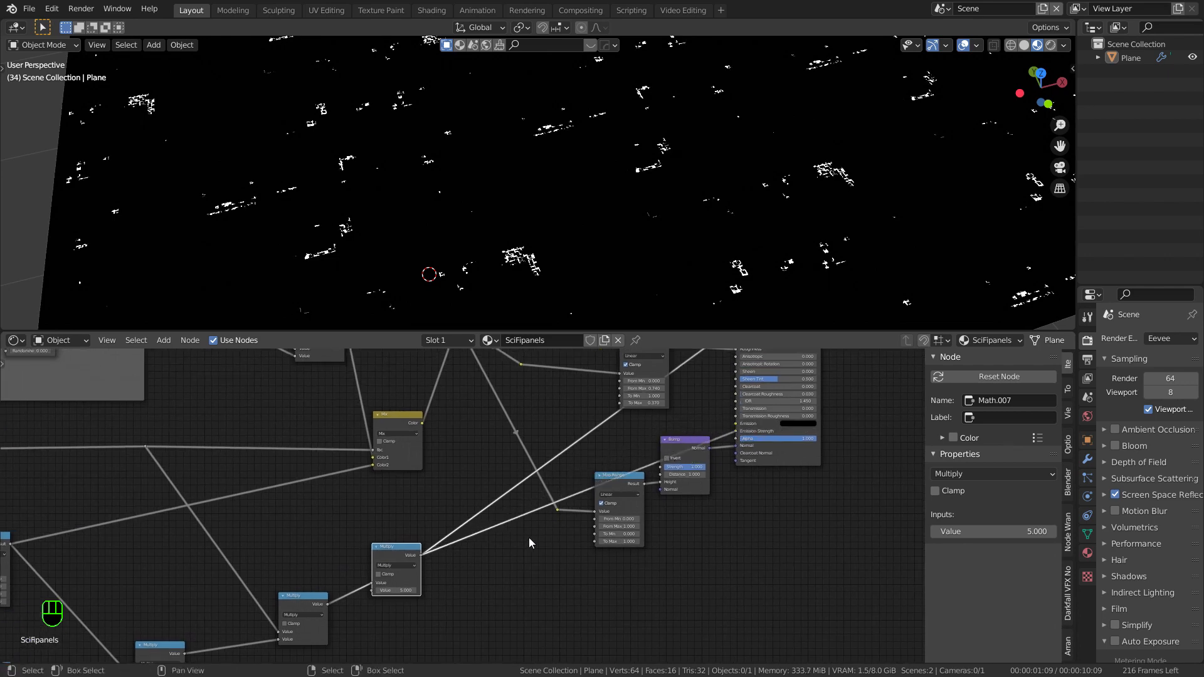
pyautogui.scroll(-1, 524, 533)
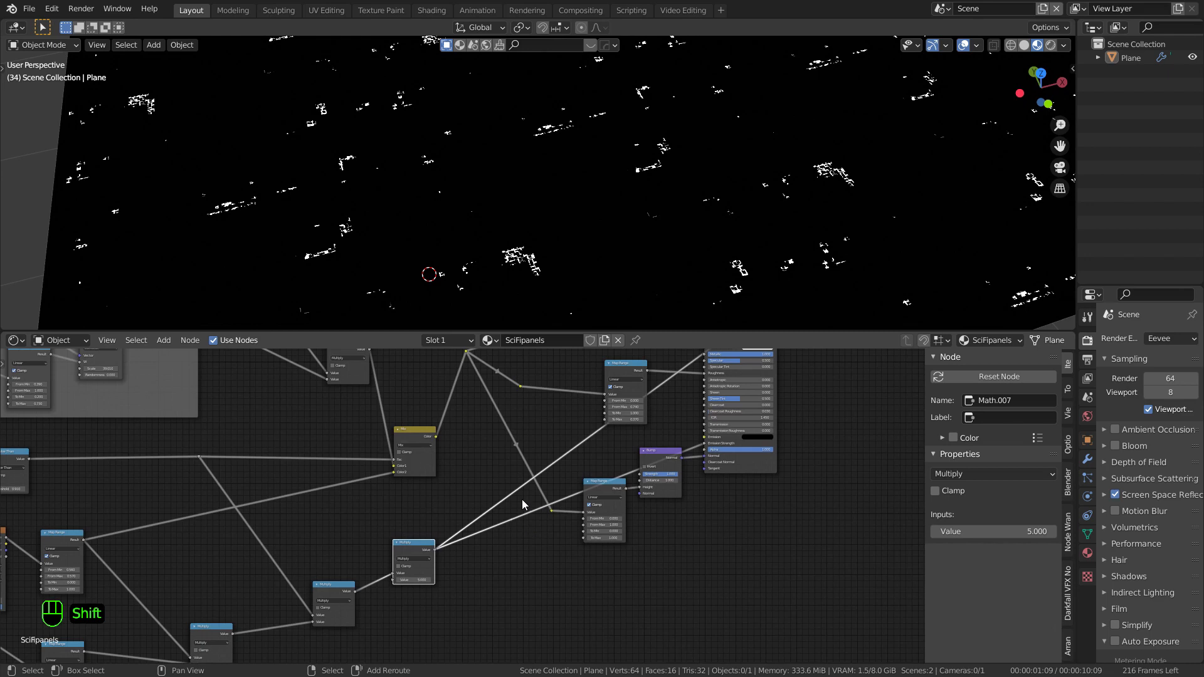
pyautogui.scroll(1, 744, 448)
pyautogui.click(754, 434)
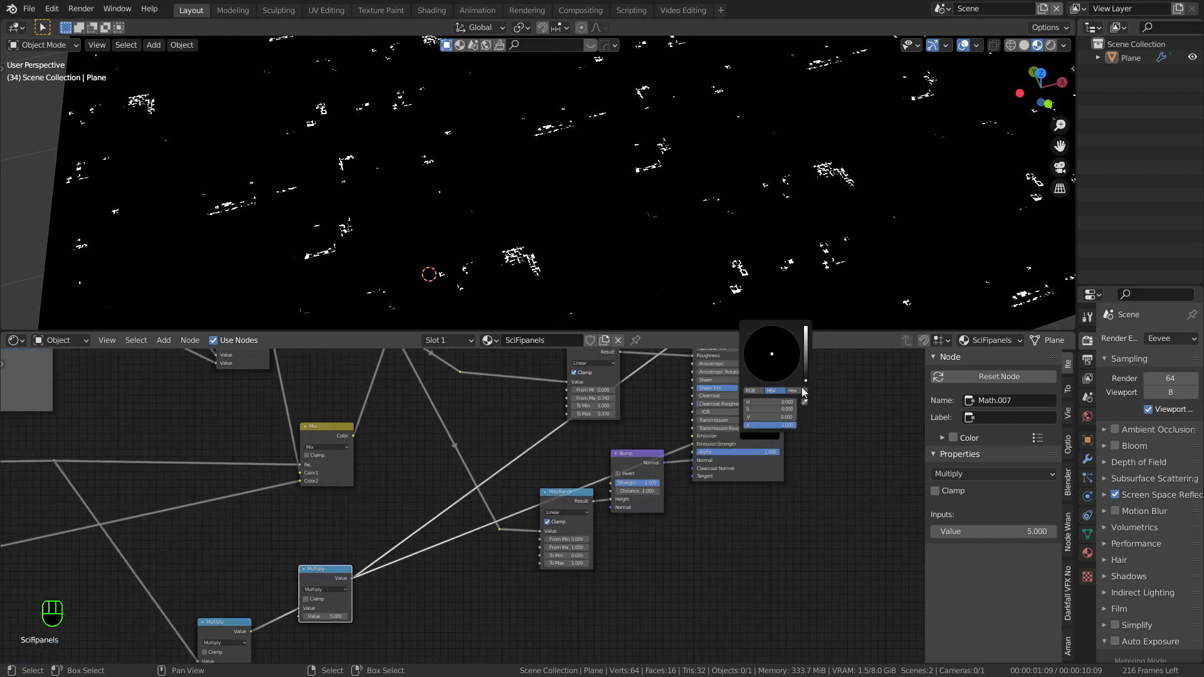
# Step: Move the Bump node and its Map Range lower, clear of the Emission Strength link
pyautogui.moveTo(696, 444); pyautogui.dragTo(733, 488, button='middle')
pyautogui.scroll(-2, 734, 488)
pyautogui.moveTo(693, 583); pyautogui.dragTo(592, 477)
pyautogui.press('g')
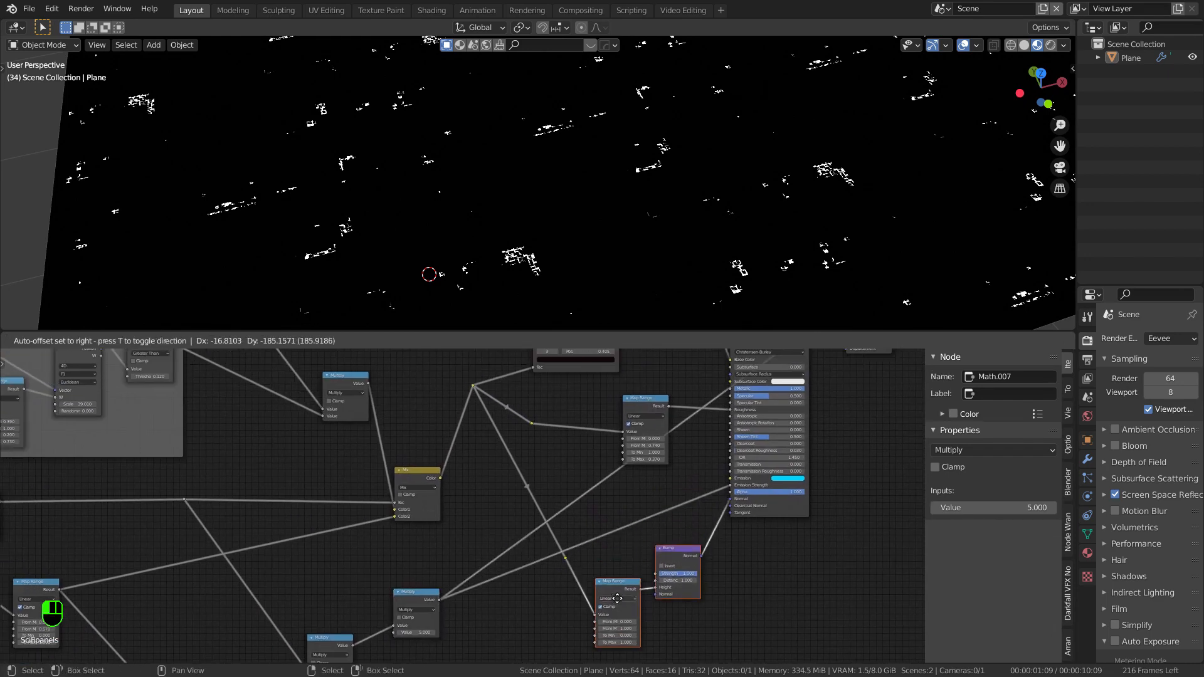
pyautogui.click(589, 537)
pyautogui.moveTo(588, 537); pyautogui.dragTo(655, 539, button='middle')
# Step: Preview the Principled BSDF on the plane and examine the glowing panel details up close
pyautogui.scroll(-3, 654, 539)
pyautogui.moveTo(801, 376); pyautogui.dragTo(705, 449, button='middle')
pyautogui.keyDown('ctrl'); pyautogui.keyDown('shift'); pyautogui.click(705, 449); pyautogui.keyUp('shift'); pyautogui.keyUp('ctrl')
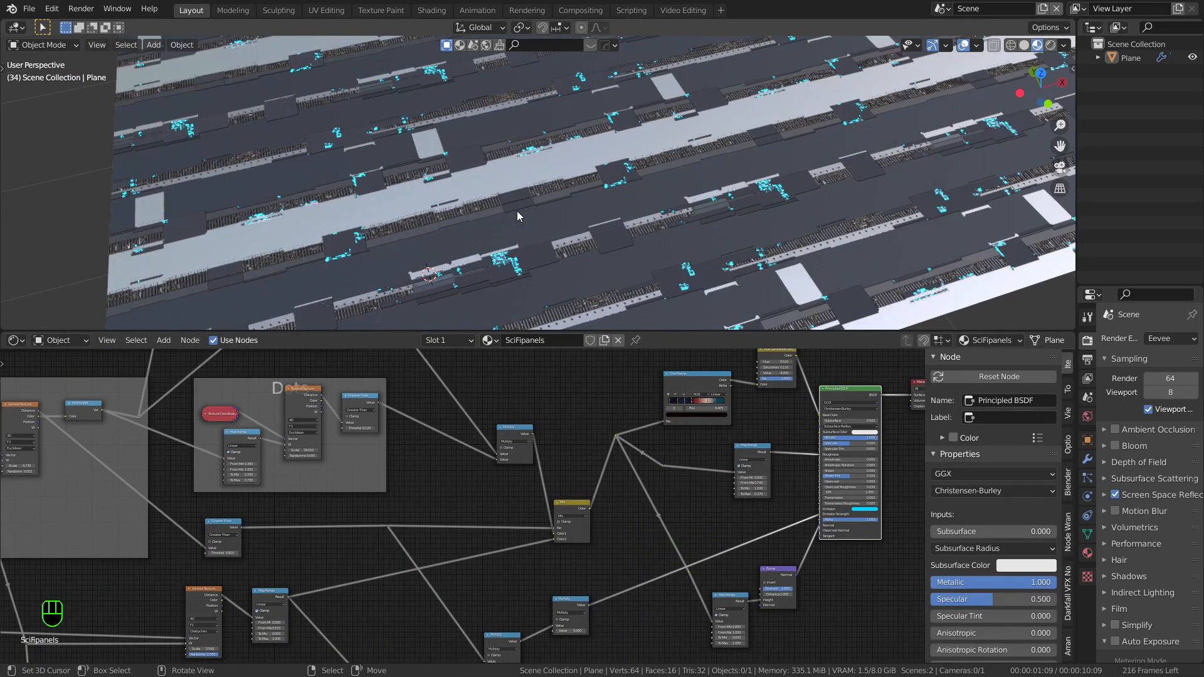
pyautogui.moveTo(525, 209); pyautogui.dragTo(295, 218, button='middle')
pyautogui.click(638, 290)
pyautogui.scroll(5, 638, 291)
pyautogui.scroll(2, 659, 298)
pyautogui.keyDown('shift'); pyautogui.moveTo(661, 270); pyautogui.dragTo(669, 260, button='middle'); pyautogui.keyUp('shift')
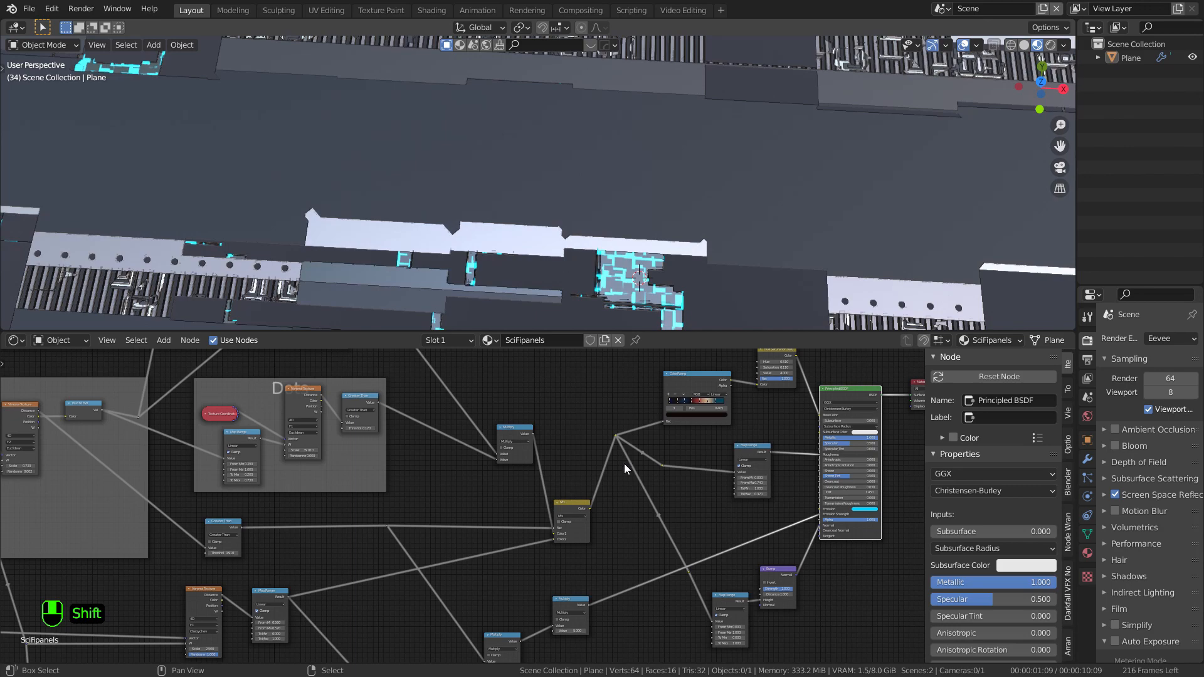
# Step: Frame the emission mask nodes, label the frame Emission and set its label size to 64
pyautogui.scroll(-3, 636, 455)
pyautogui.moveTo(677, 479); pyautogui.dragTo(717, 498, button='middle')
pyautogui.scroll(3, 564, 524)
pyautogui.moveTo(565, 524); pyautogui.dragTo(553, 476, button='middle')
pyautogui.moveTo(673, 610); pyautogui.dragTo(498, 551)
pyautogui.scroll(-3, 498, 550)
pyautogui.moveTo(611, 541); pyautogui.dragTo(682, 516, button='middle')
pyautogui.scroll(-6, 682, 515)
pyautogui.moveTo(671, 480); pyautogui.dragTo(678, 446)
pyautogui.scroll(5, 602, 519)
pyautogui.moveTo(748, 623); pyautogui.dragTo(463, 463)
pyautogui.hotkey('shift', 'p')
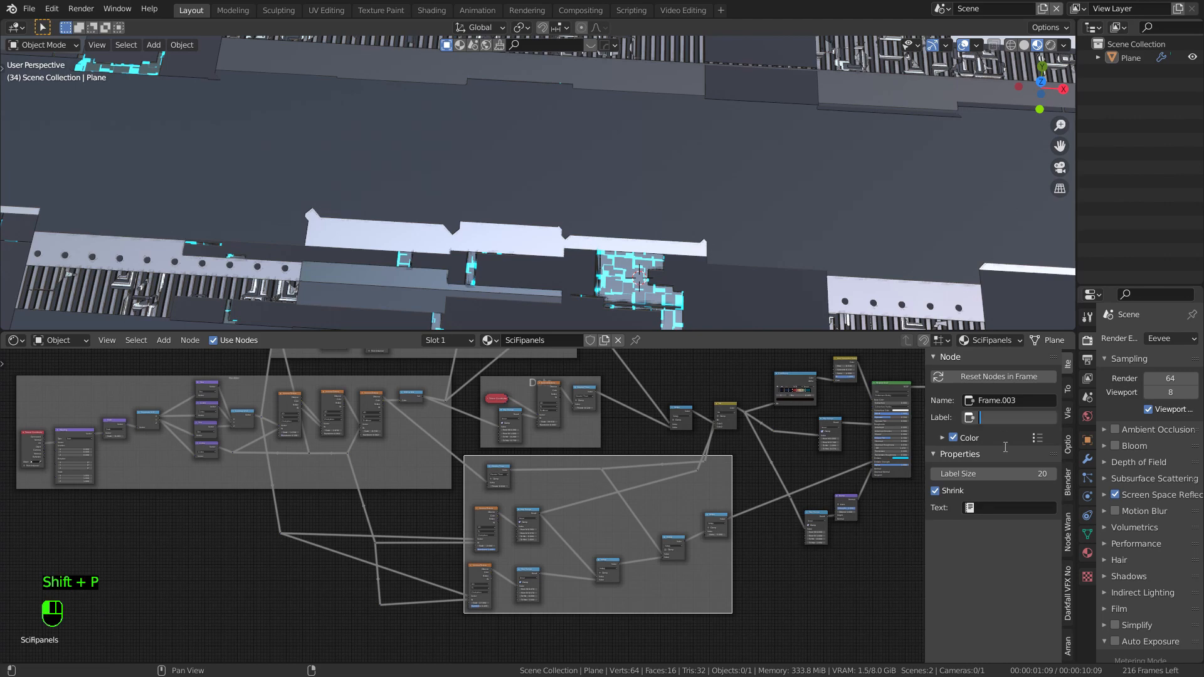
pyautogui.moveTo(984, 474); pyautogui.dragTo(1040, 474)
# Step: Shift the Principled BSDF and output nodes further right, along with the Bump node and its Map Range
pyautogui.scroll(-1, 878, 392)
pyautogui.moveTo(878, 392); pyautogui.dragTo(651, 456, button='middle')
pyautogui.moveTo(756, 540); pyautogui.dragTo(652, 448)
pyautogui.moveTo(654, 451); pyautogui.dragTo(752, 450)
pyautogui.moveTo(634, 603); pyautogui.dragTo(695, 532, button='middle')
pyautogui.moveTo(697, 534); pyautogui.dragTo(657, 475)
pyautogui.moveTo(663, 484); pyautogui.dragTo(766, 481)
pyautogui.scroll(4, 735, 473)
pyautogui.scroll(4, 762, 474)
pyautogui.moveTo(762, 474); pyautogui.dragTo(737, 521, button='middle')
pyautogui.moveTo(809, 562); pyautogui.dragTo(820, 550, button='middle')
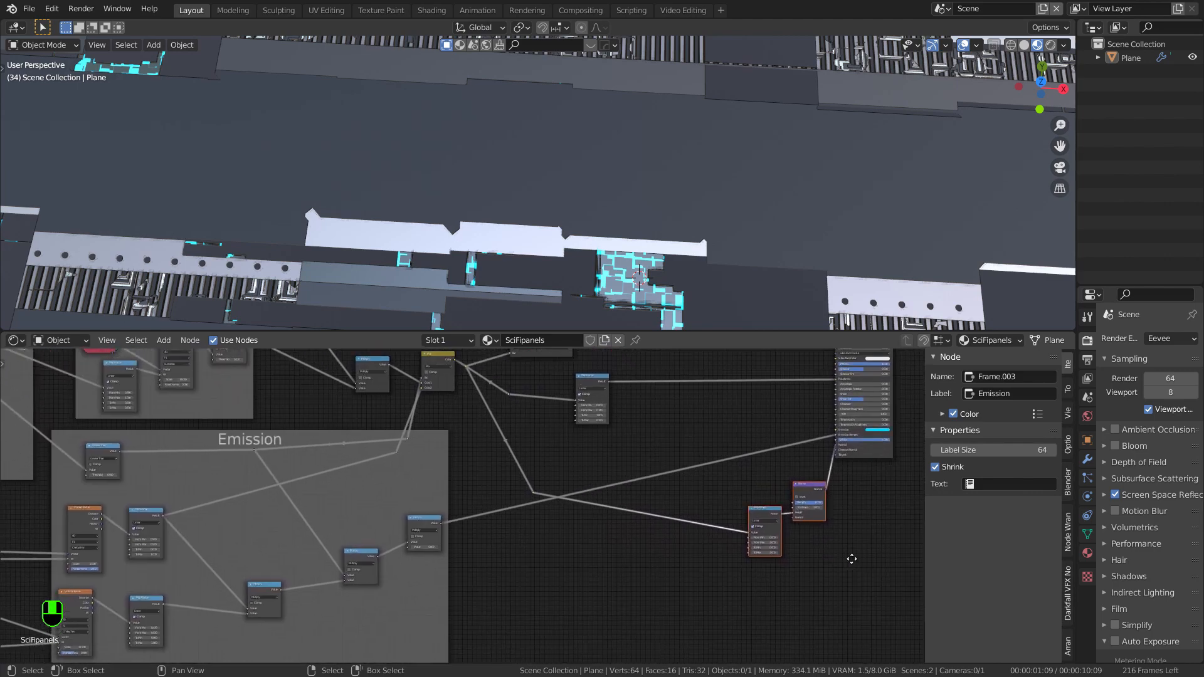
# Step: Duplicate the Bump node and place the copy just outside the Emission frame
pyautogui.click(814, 500)
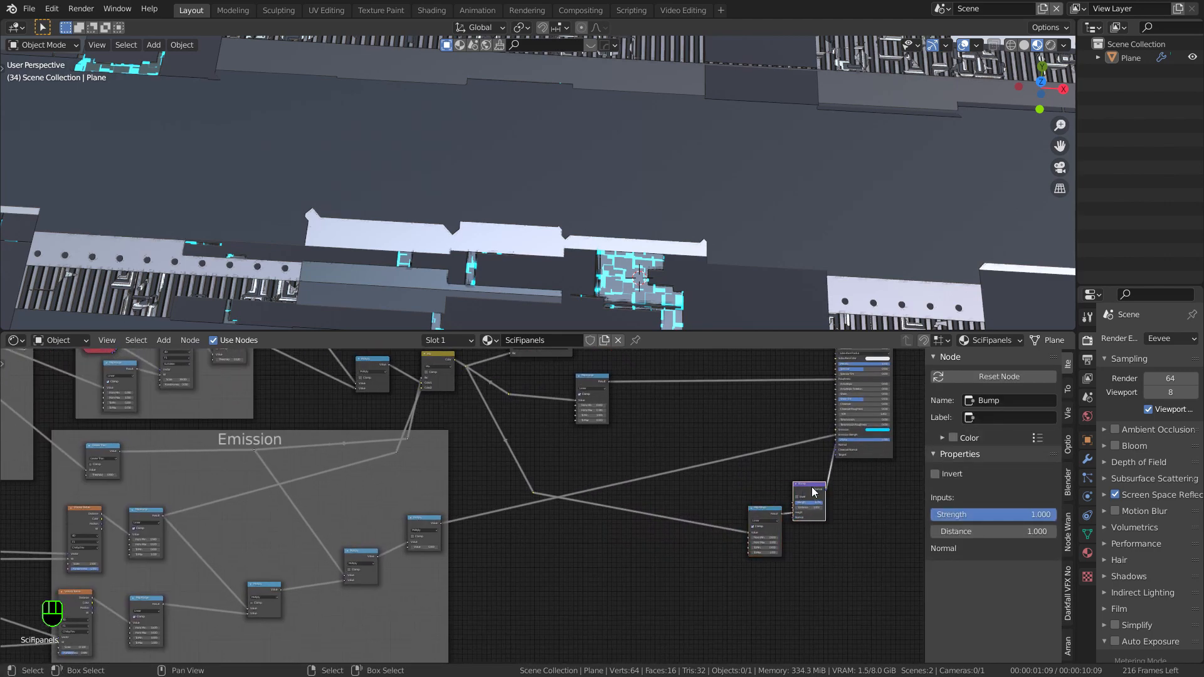
pyautogui.hotkey('shift', 'd')
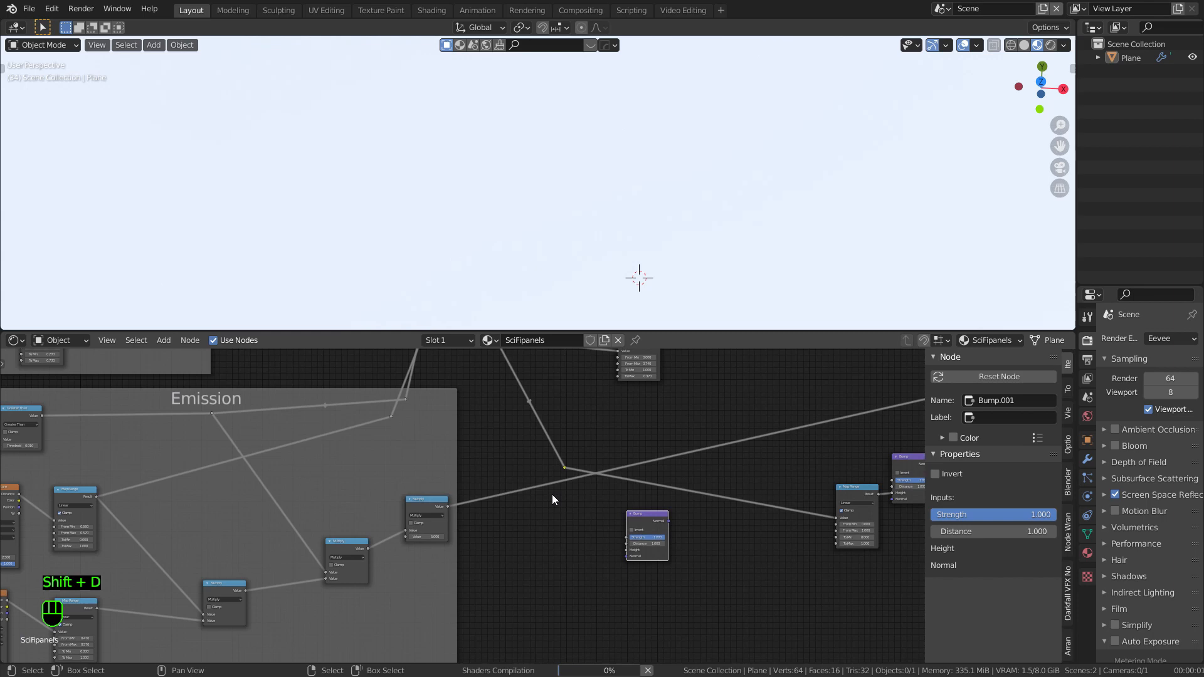
pyautogui.moveTo(556, 481); pyautogui.dragTo(610, 466, button='middle')
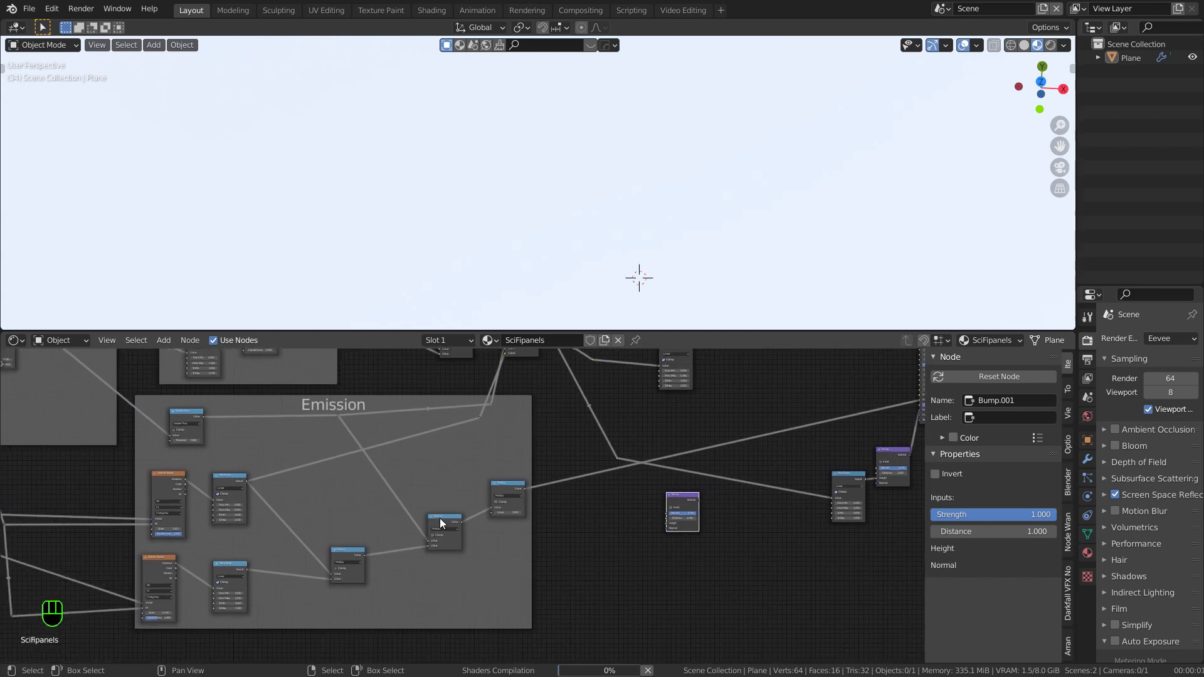
# Step: Duplicate the upper emission Map Range, place it before the new Bump, and set To Min to 1 and To Max to 0
pyautogui.click(225, 487)
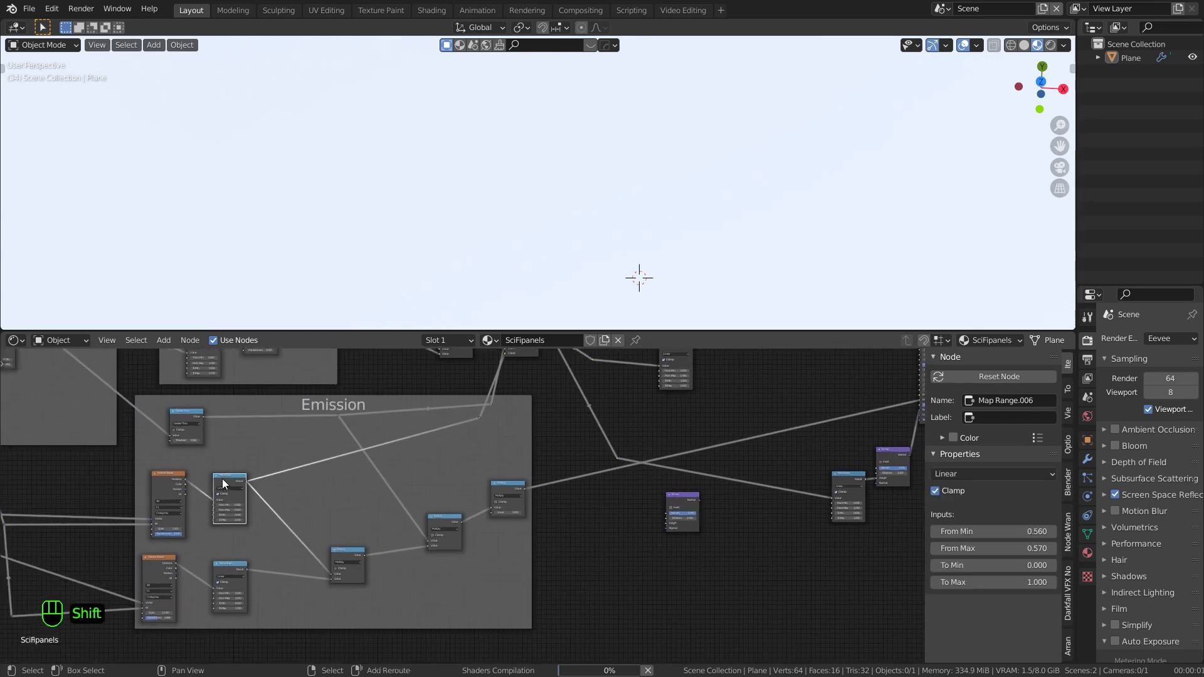
pyautogui.hotkey('shift', 'd')
pyautogui.click(581, 530)
pyautogui.scroll(2, 581, 527)
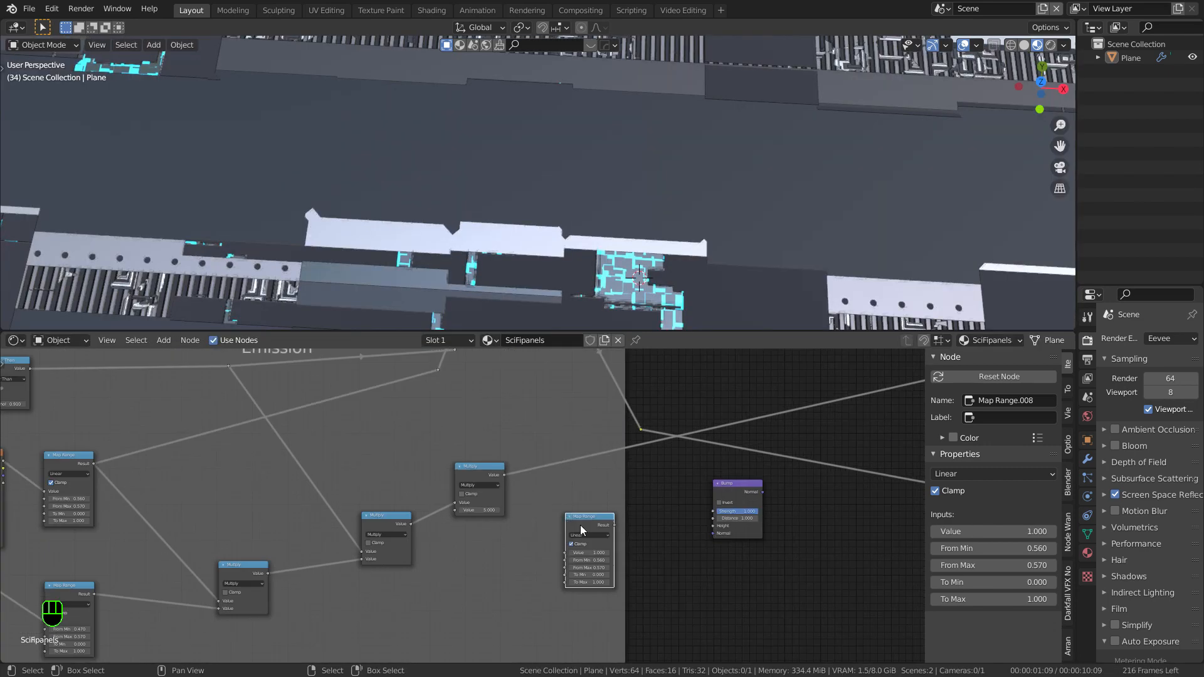
pyautogui.scroll(1, 602, 540)
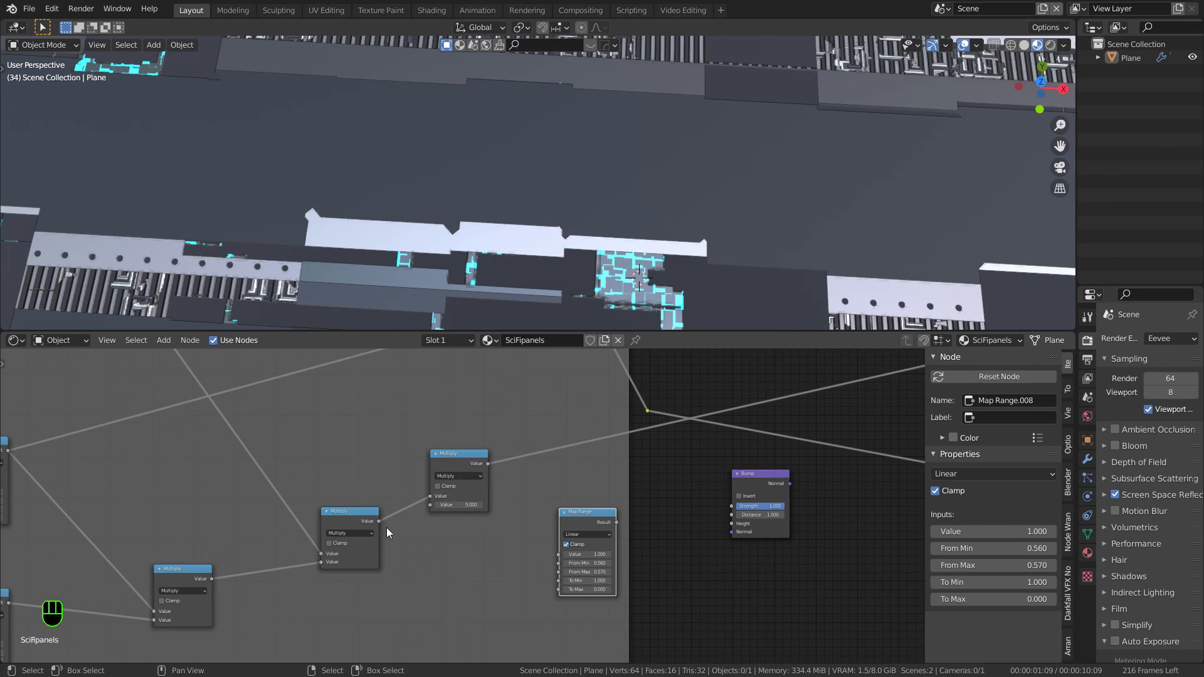
# Step: Feed the combined mask Multiply into the new Map Range's Value and its Result into the new Bump's Height
pyautogui.moveTo(379, 521); pyautogui.dragTo(558, 547)
pyautogui.keyDown('ctrl'); pyautogui.keyDown('shift'); pyautogui.click(584, 513); pyautogui.keyUp('shift'); pyautogui.keyUp('ctrl')
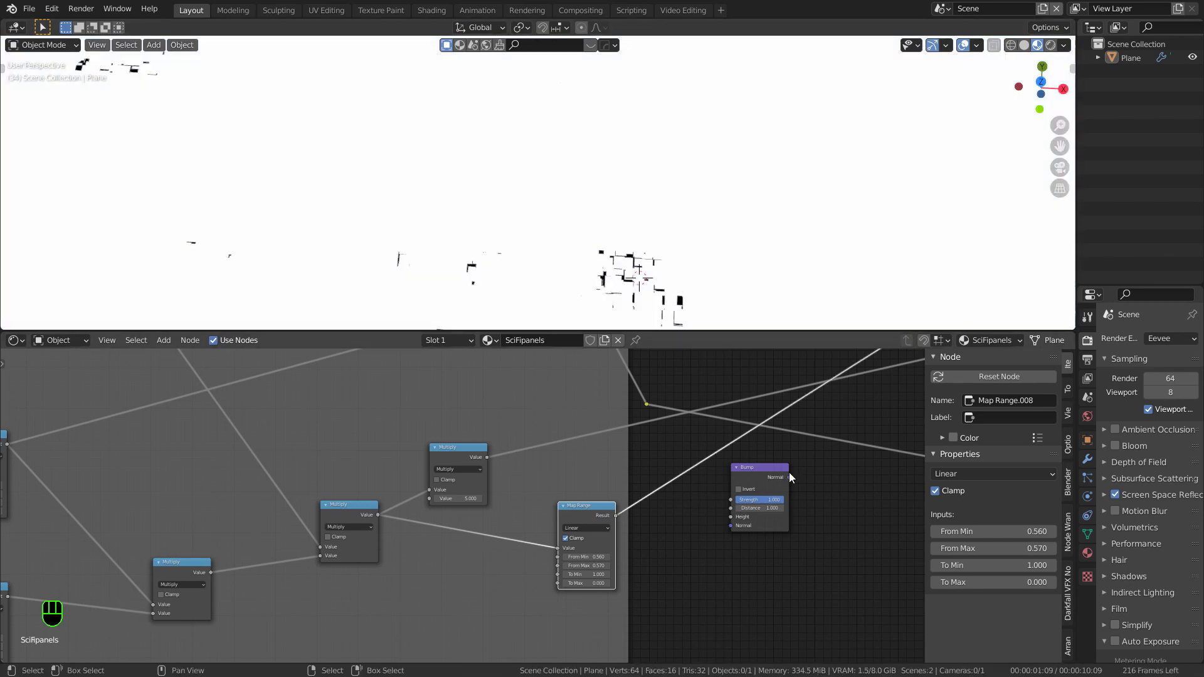
pyautogui.moveTo(611, 519); pyautogui.dragTo(668, 533)
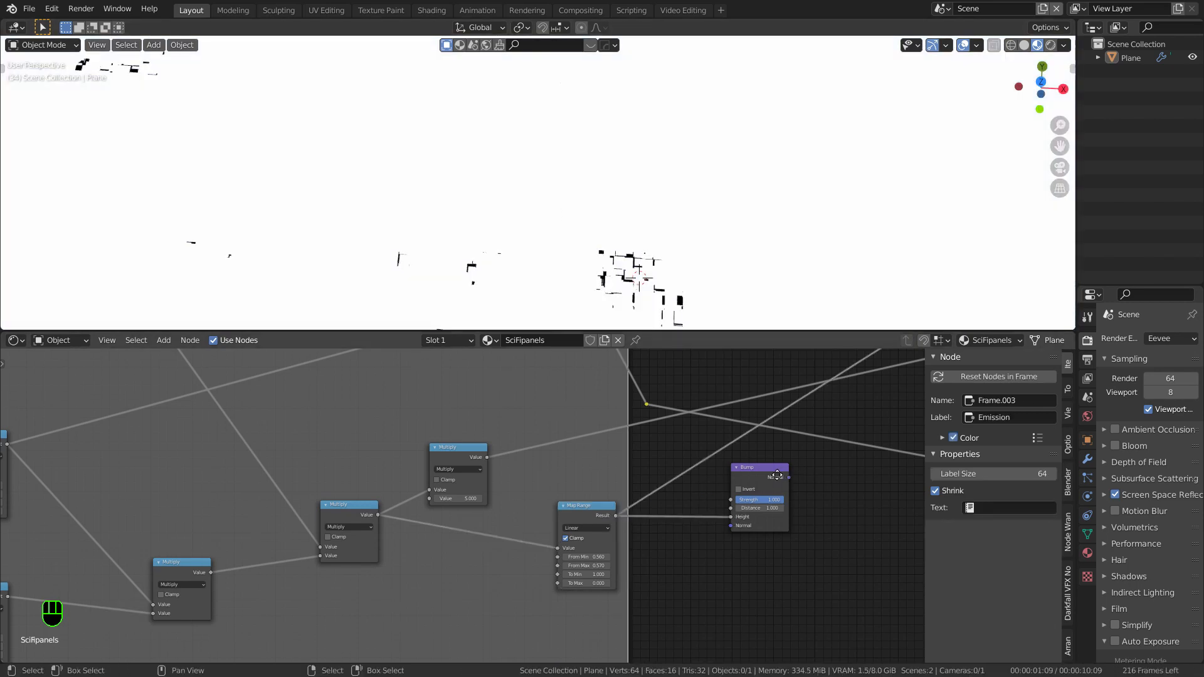
# Step: Connect the new Bump's Normal output to the original Bump's Normal input
pyautogui.moveTo(789, 474); pyautogui.dragTo(607, 516, button='middle')
pyautogui.scroll(-1, 597, 523)
pyautogui.moveTo(606, 519); pyautogui.dragTo(897, 497)
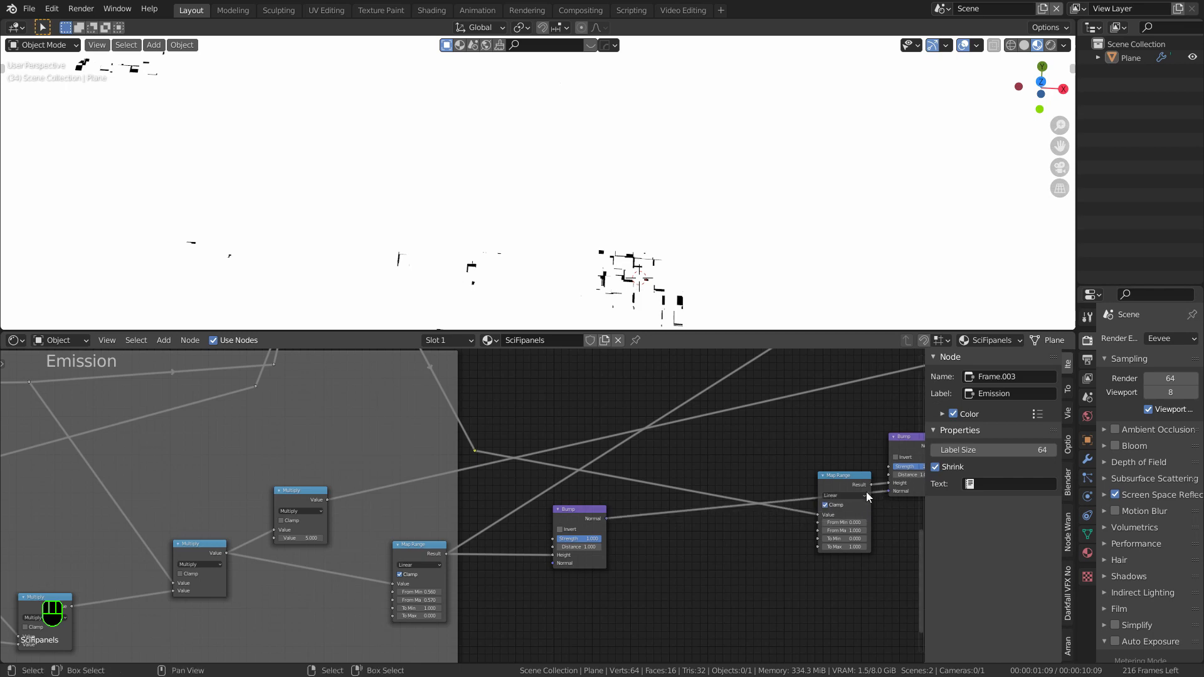
# Step: Preview the Principled BSDF again and examine the whole panel surface from an angled view
pyautogui.moveTo(881, 495); pyautogui.dragTo(657, 533, button='middle')
pyautogui.scroll(-4, 659, 532)
pyautogui.moveTo(726, 496); pyautogui.dragTo(727, 532, button='middle')
pyautogui.moveTo(745, 470); pyautogui.dragTo(718, 470, button='middle')
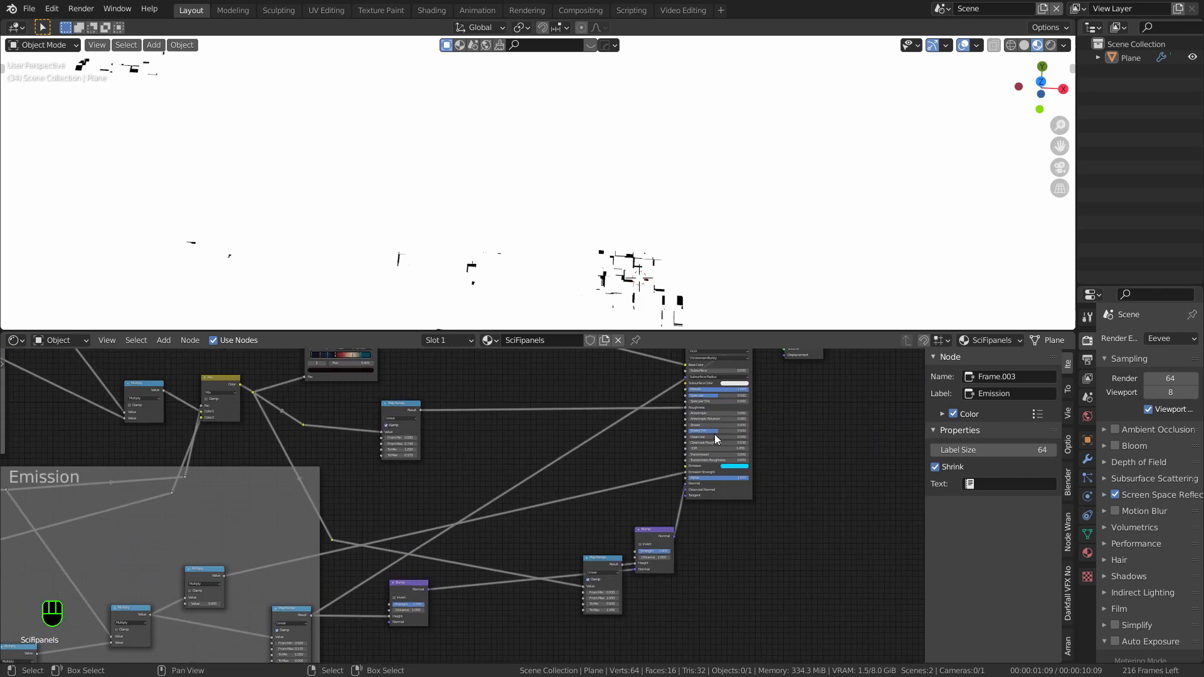
pyautogui.keyDown('ctrl'); pyautogui.moveTo(728, 412); pyautogui.dragTo(725, 427, button='middle'); pyautogui.keyUp('ctrl')
pyautogui.moveTo(715, 364); pyautogui.dragTo(709, 438, button='middle')
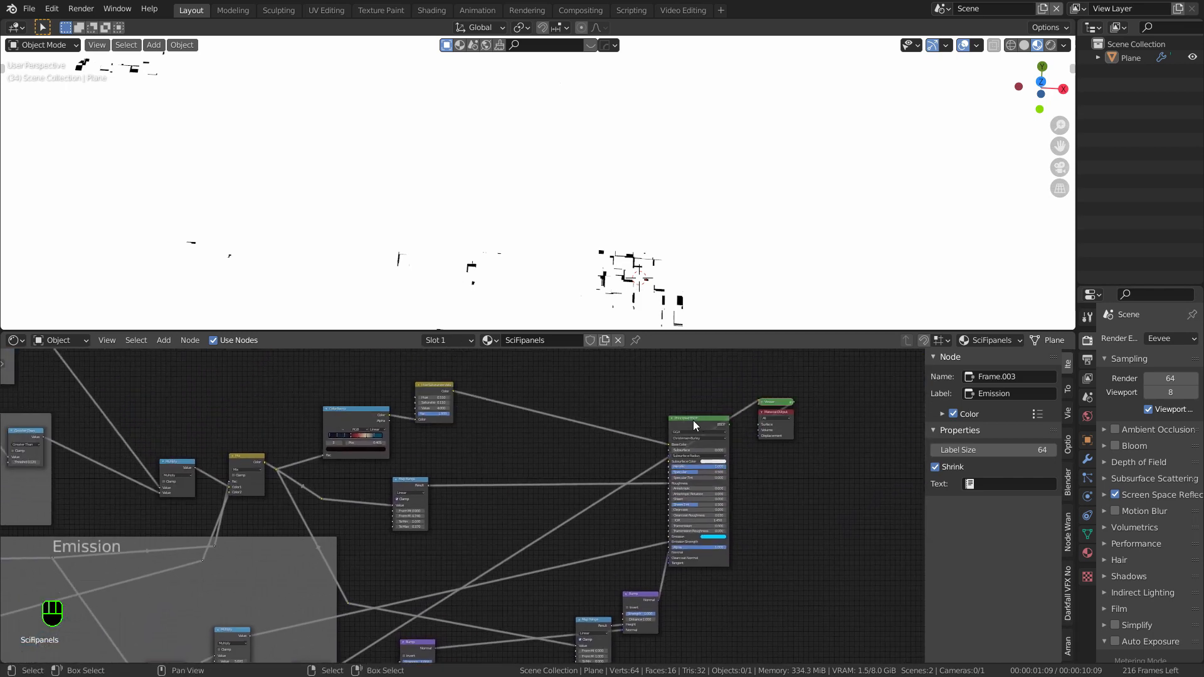
pyautogui.keyDown('ctrl'); pyautogui.keyDown('shift'); pyautogui.click(694, 423); pyautogui.keyUp('shift'); pyautogui.keyUp('ctrl')
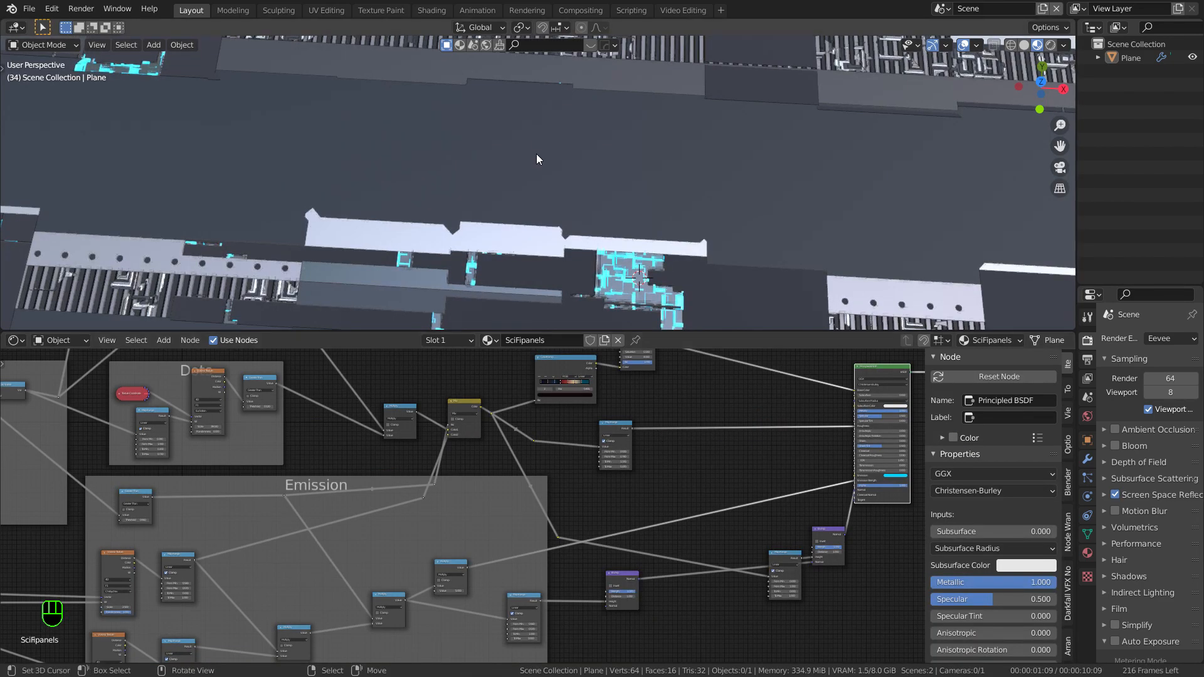
pyautogui.scroll(-3, 540, 160)
pyautogui.scroll(-3, 669, 210)
pyautogui.moveTo(619, 178); pyautogui.dragTo(580, 116, button='middle')
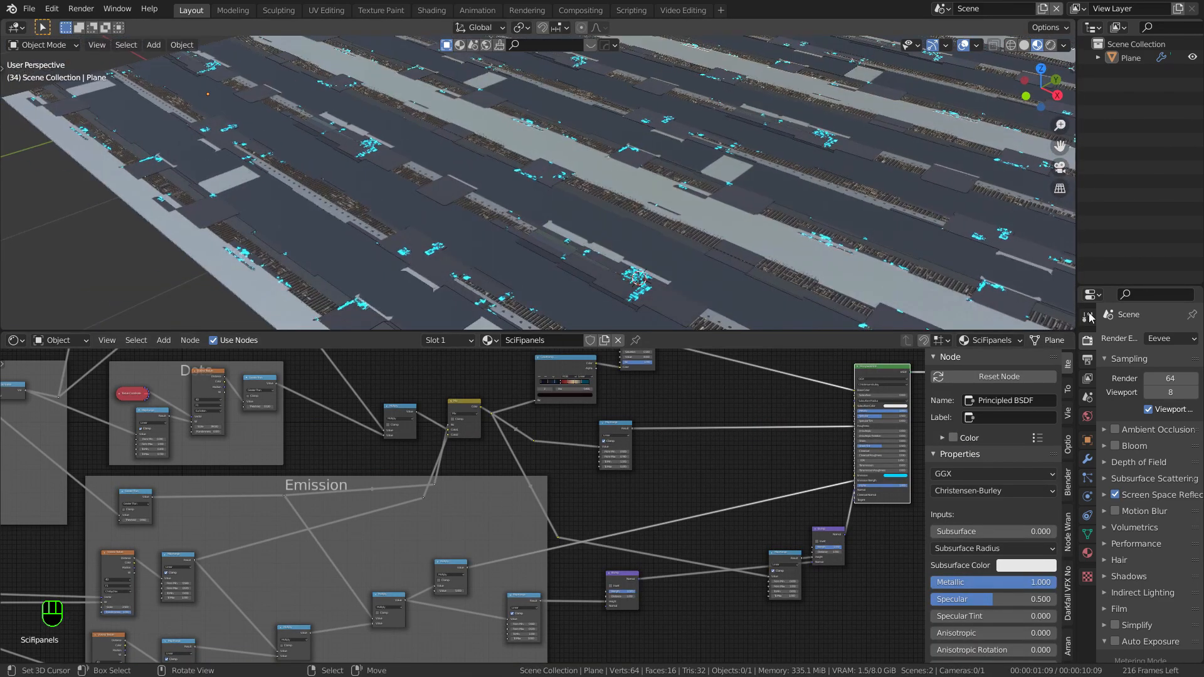
# Step: Turn off the viewport display of the plane's Array modifiers and view the single plane from the top
pyautogui.click(1088, 458)
pyautogui.click(1134, 359)
pyautogui.scroll(-3, 466, 168)
pyautogui.press('KP_7')
pyautogui.keyDown('shift'); pyautogui.moveTo(564, 179); pyautogui.dragTo(903, 130, button='middle'); pyautogui.keyUp('shift')
pyautogui.scroll(5, 539, 201)
pyautogui.keyDown('shift'); pyautogui.moveTo(509, 226); pyautogui.dragTo(684, 201, button='middle'); pyautogui.keyUp('shift')
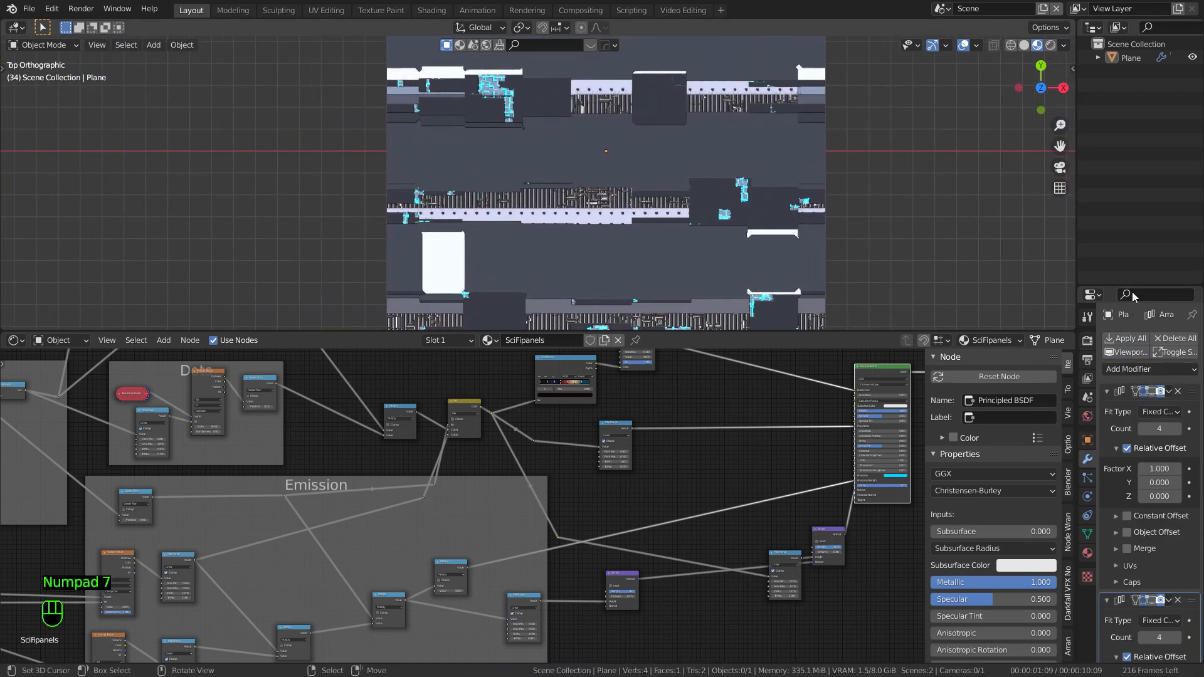
pyautogui.moveTo(833, 461); pyautogui.dragTo(672, 466, button='middle')
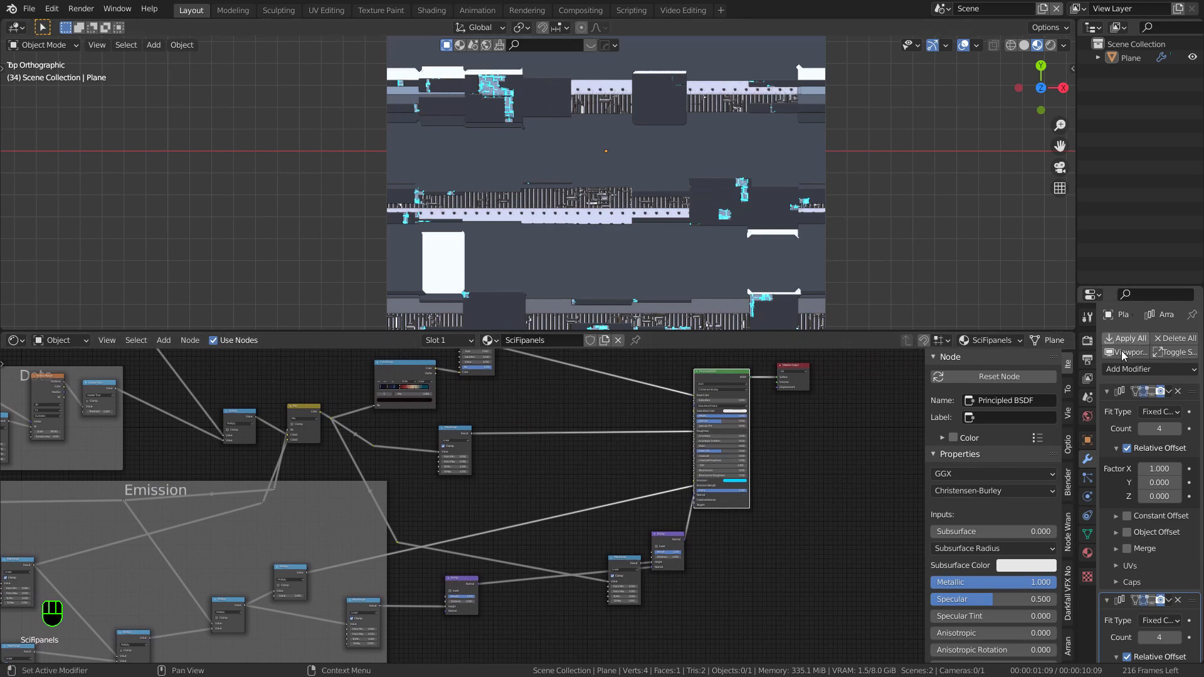
# Step: Enable Ambient Occlusion and Bloom with radius 1.5 and intensity 0.5, and view the plane in rendered shading
pyautogui.click(1088, 341)
pyautogui.click(1115, 447)
pyautogui.click(1105, 445)
pyautogui.moveTo(1172, 496); pyautogui.dragTo(1174, 521)
pyautogui.moveTo(784, 151); pyautogui.dragTo(670, 141, button='middle')
# Step: Add a Sun light, move it away from the plane and rotate it to light the surface at an angle
pyautogui.hotkey('shift', 'a')
pyautogui.moveTo(630, 308)
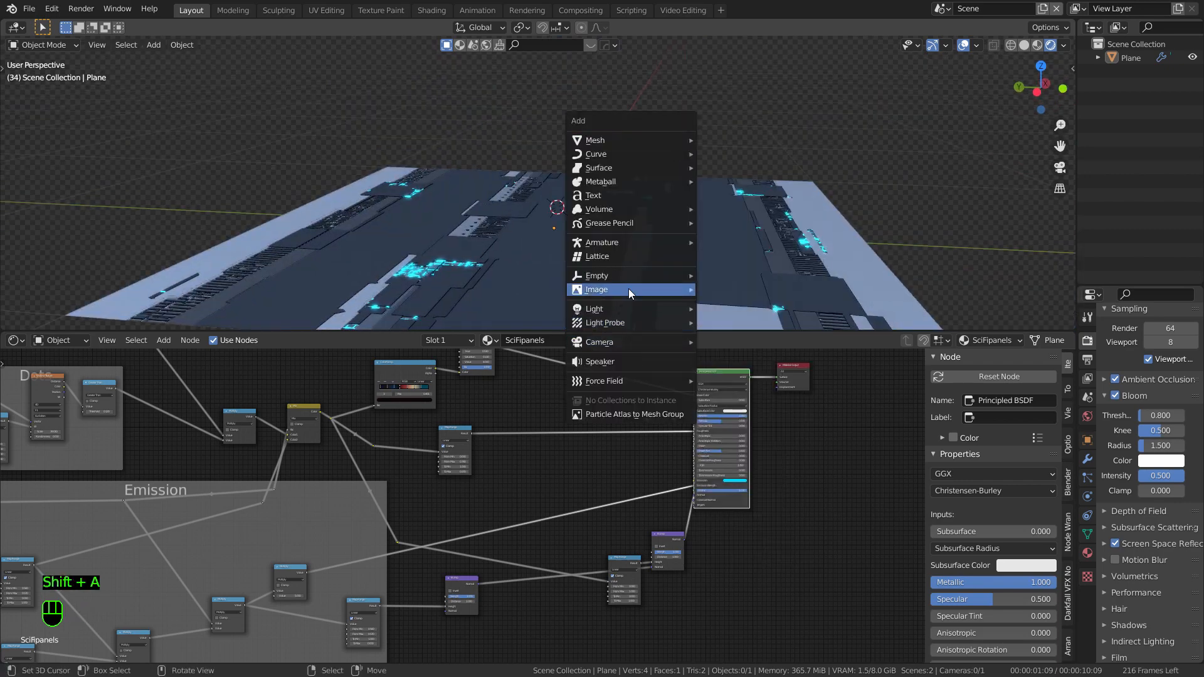
pyautogui.click(730, 322)
pyautogui.moveTo(727, 280); pyautogui.dragTo(607, 236, button='middle')
pyautogui.moveTo(604, 297); pyautogui.dragTo(615, 273, button='middle')
pyautogui.press('g')
pyautogui.click(743, 100)
pyautogui.press('r')
pyautogui.click(721, 176)
# Step: Set the Sun light's strength to 5
pyautogui.click(1087, 497)
pyautogui.doubleClick(1160, 427)
pyautogui.write('5')
# Step: Select the plane and try a From Max of 0.35 on the Map Range feeding Roughness
pyautogui.moveTo(741, 205); pyautogui.dragTo(597, 248, button='middle')
pyautogui.click(597, 247)
pyautogui.scroll(1, 682, 509)
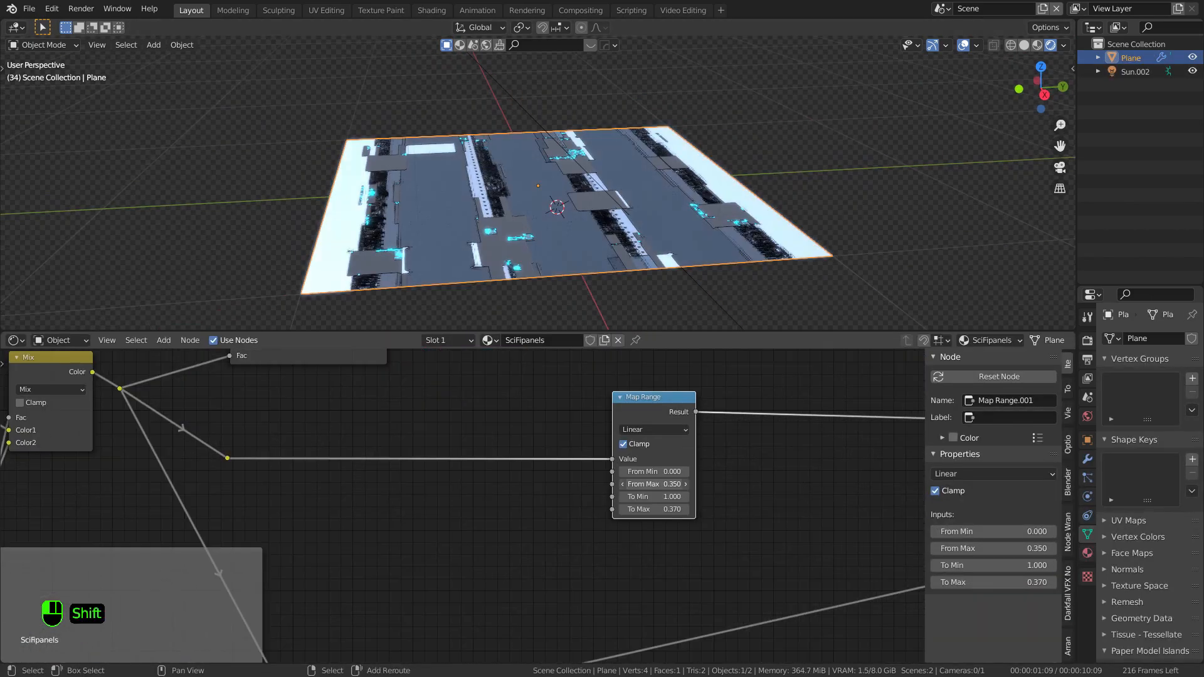
# Step: Turn off Ambient Occlusion, Bloom and Screen Space Reflections, and set the roughness Map Range's From Max to 0.29
pyautogui.click(1087, 340)
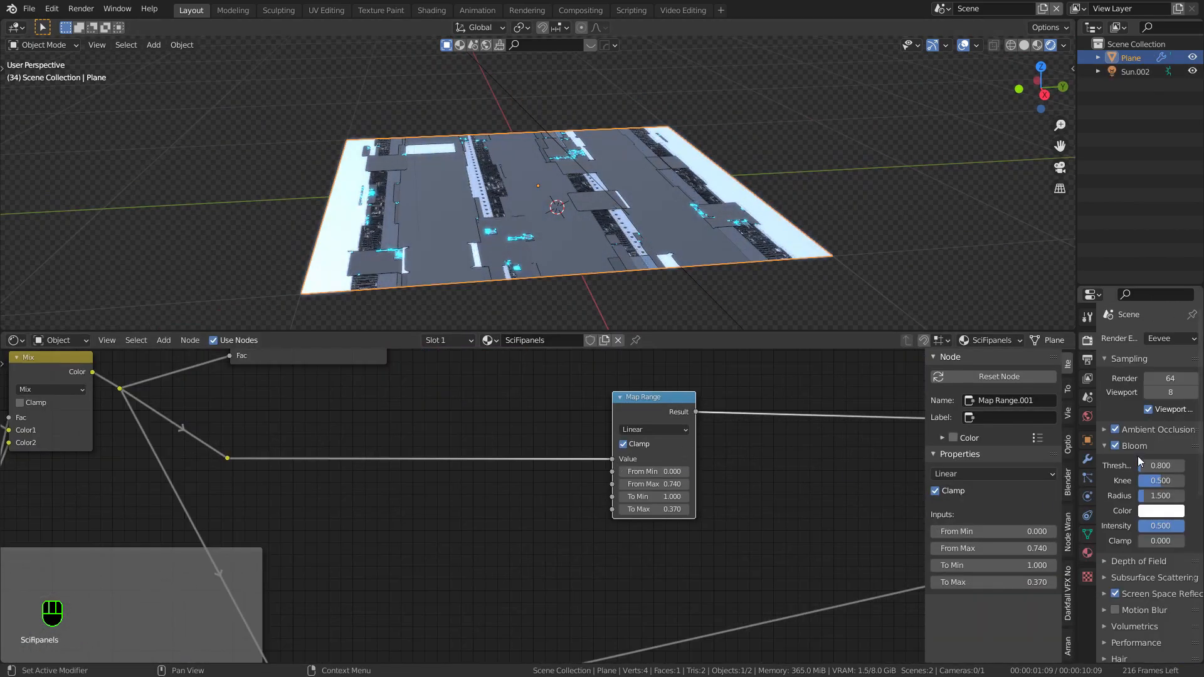
pyautogui.moveTo(540, 257)
pyautogui.mouseDown(button='middle')
pyautogui.moveTo(652, 232)
pyautogui.moveTo(612, 240)
pyautogui.mouseUp(button='middle')
pyautogui.keyDown('shift'); pyautogui.moveTo(644, 211); pyautogui.dragTo(631, 158, button='middle'); pyautogui.keyUp('shift')
pyautogui.keyDown('shift'); pyautogui.moveTo(654, 484); pyautogui.dragTo(681, 488, button='middle'); pyautogui.keyUp('shift')
pyautogui.keyDown('shift'); pyautogui.moveTo(681, 488); pyautogui.dragTo(653, 487); pyautogui.keyUp('shift')
pyautogui.moveTo(609, 245); pyautogui.dragTo(717, 284, button='middle')
pyautogui.scroll(-5, 718, 284)
pyautogui.scroll(5, 717, 285)
# Step: Switch the viewport to Material Preview and set the roughness Map Range's To Max to 0.11
pyautogui.moveTo(777, 81)
pyautogui.mouseDown(button='middle')
pyautogui.moveTo(859, 114)
pyautogui.moveTo(704, 119)
pyautogui.moveTo(707, 150)
pyautogui.mouseUp(button='middle')
pyautogui.moveTo(707, 150)
pyautogui.mouseDown(button='middle')
pyautogui.moveTo(824, 100)
pyautogui.moveTo(555, 144)
pyautogui.moveTo(582, 192)
pyautogui.mouseUp(button='middle')
pyautogui.click(1038, 45)
pyautogui.scroll(-3, 582, 195)
pyautogui.scroll(3, 582, 194)
pyautogui.keyDown('shift'); pyautogui.moveTo(680, 513); pyautogui.dragTo(664, 513); pyautogui.keyUp('shift')
# Step: Examine the panel's reflections and the ColorRamp, Hue Saturation Value and roughness Map Range nodes
pyautogui.moveTo(714, 270); pyautogui.dragTo(823, 290, button='middle')
pyautogui.scroll(-2, 311, 382)
pyautogui.moveTo(311, 382); pyautogui.dragTo(516, 560, button='middle')
pyautogui.scroll(5, 516, 560)
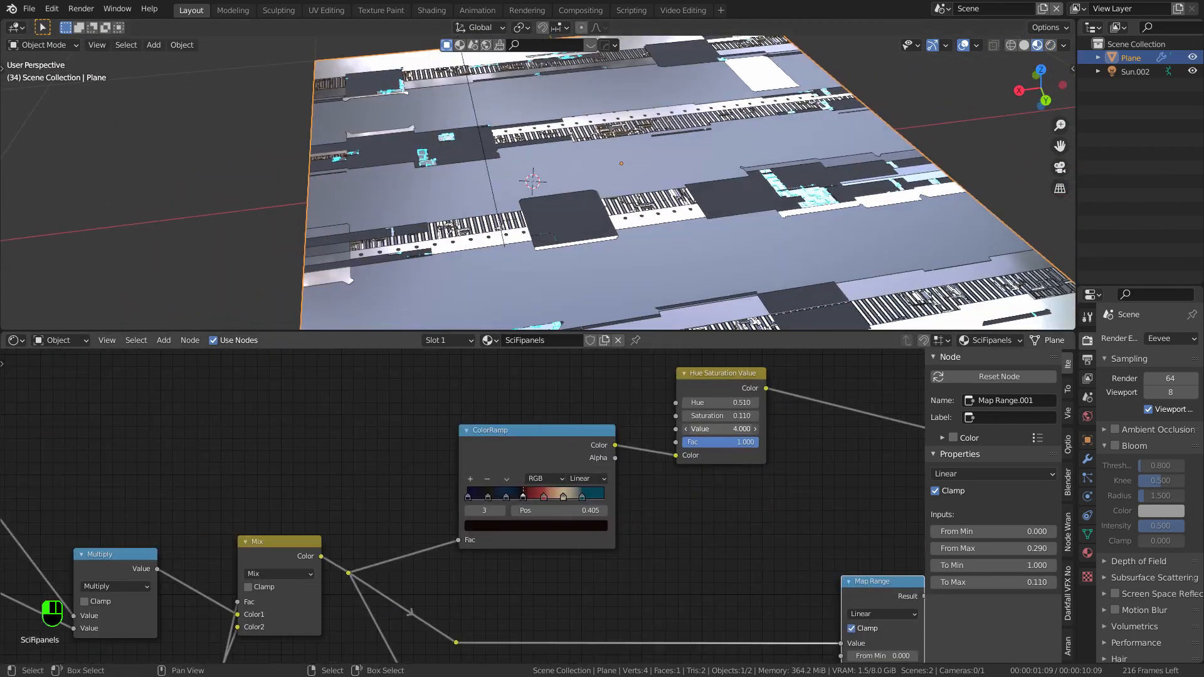
pyautogui.scroll(-3, 740, 276)
pyautogui.scroll(2, 740, 301)
pyautogui.moveTo(747, 314); pyautogui.dragTo(721, 319, button='middle')
pyautogui.scroll(-3, 878, 640)
pyautogui.moveTo(891, 650); pyautogui.dragTo(771, 508, button='middle')
pyautogui.scroll(-3, 753, 301)
pyautogui.scroll(1, 725, 435)
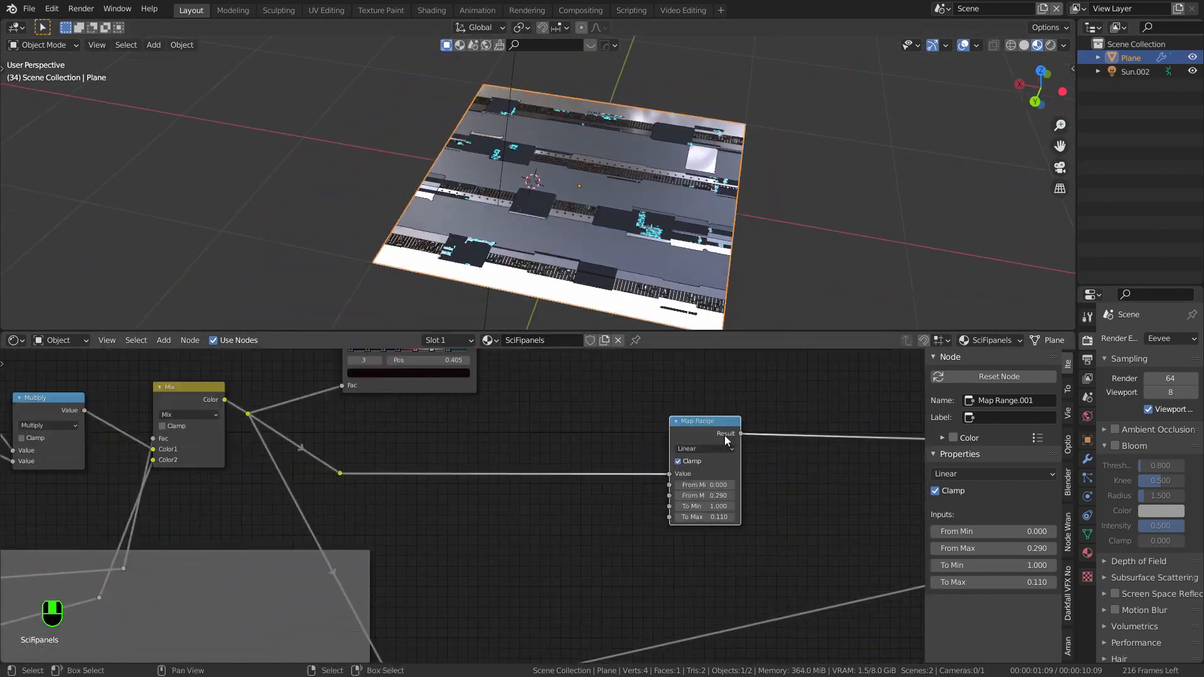
# Step: Add a Noise Texture node below the Emission frame and preview its output on the plane
pyautogui.scroll(-10, 724, 433)
pyautogui.moveTo(614, 525); pyautogui.dragTo(573, 506, button='middle')
pyautogui.moveTo(88, 565); pyautogui.dragTo(308, 518, button='middle')
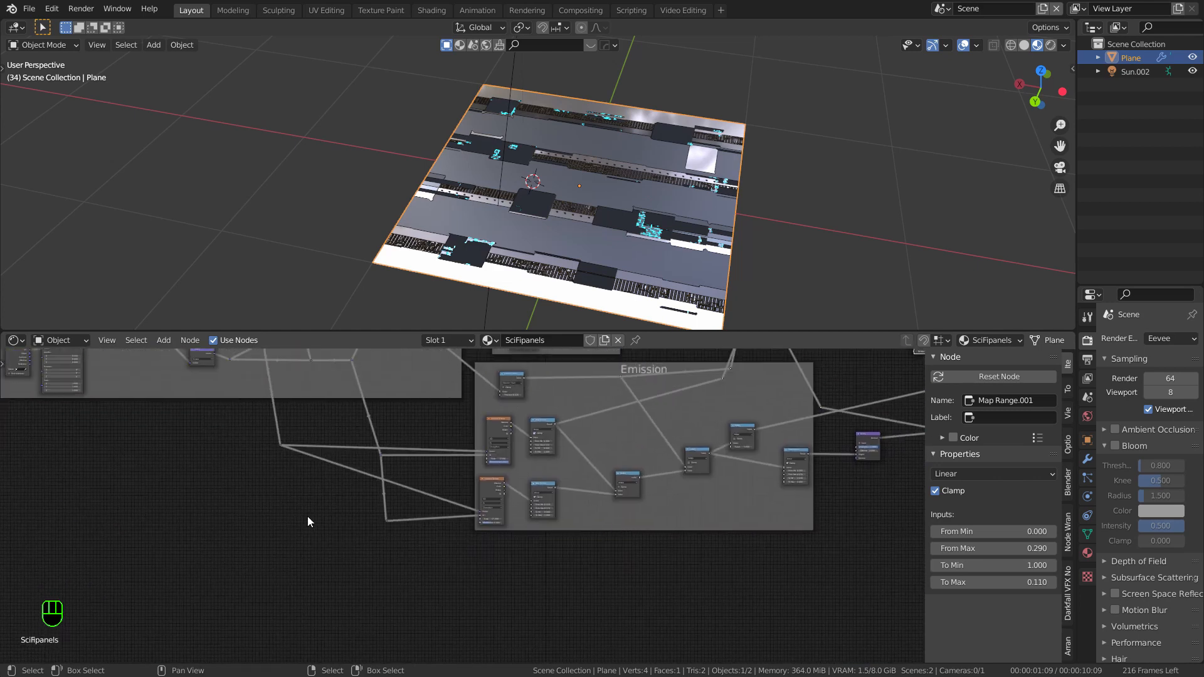
pyautogui.hotkey('shift', 'a')
pyautogui.click(438, 502)
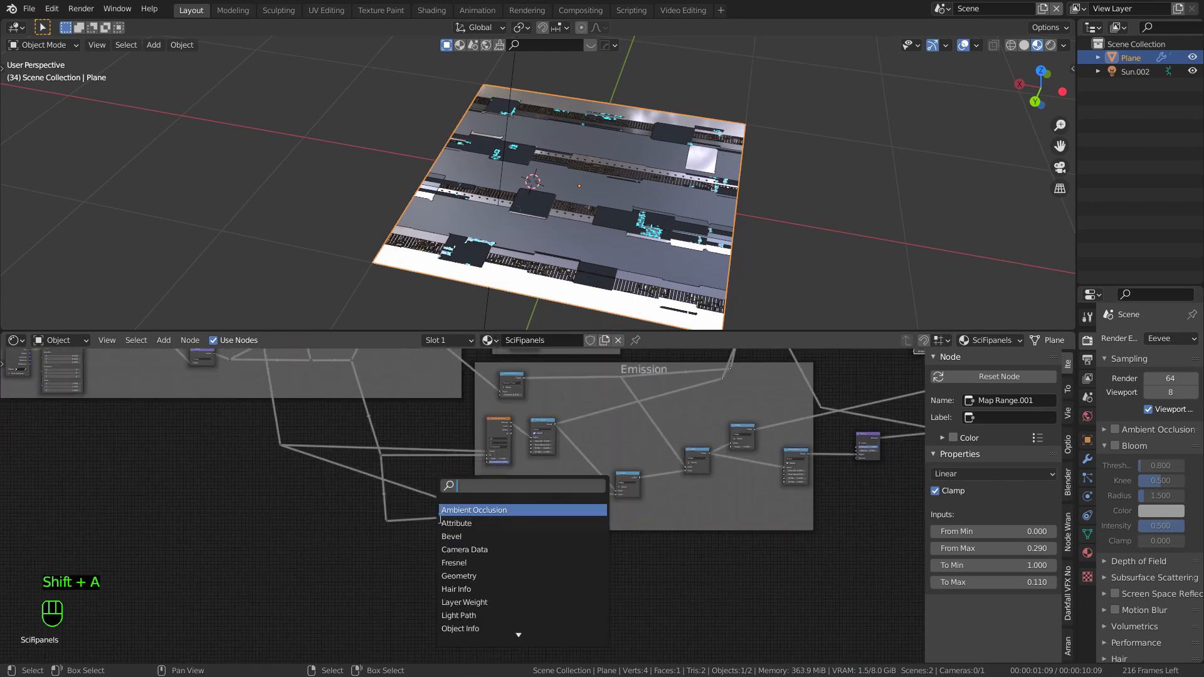
pyautogui.press('Return')
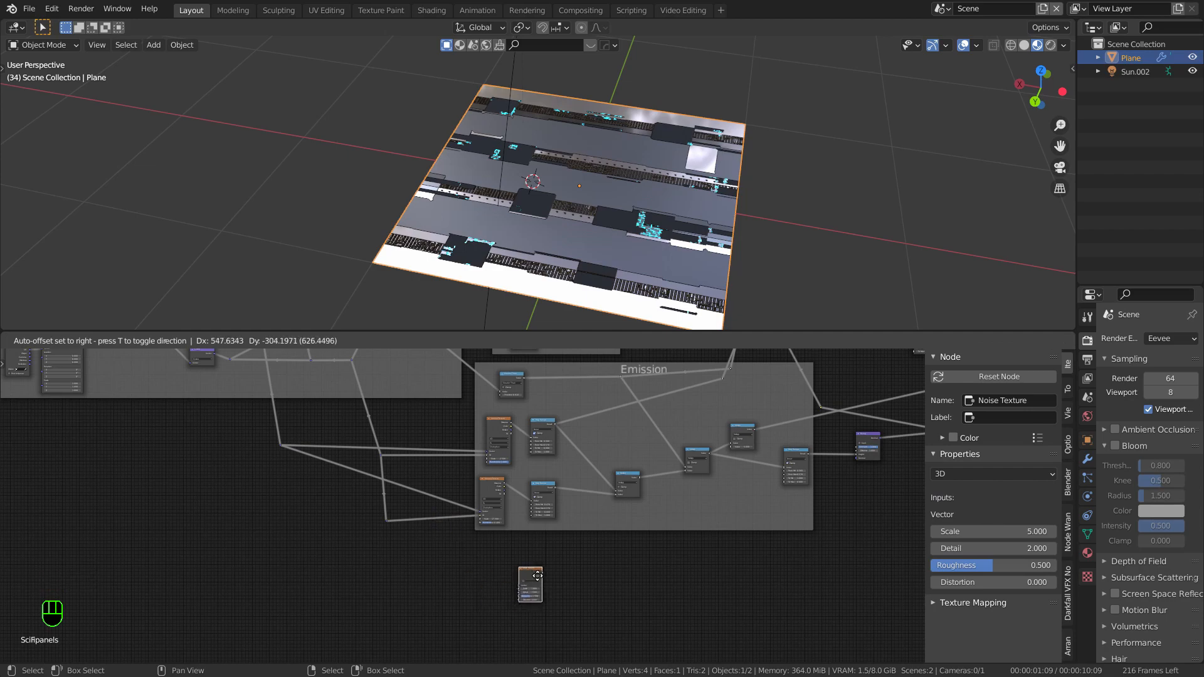
pyautogui.click(537, 576)
pyautogui.scroll(3, 571, 555)
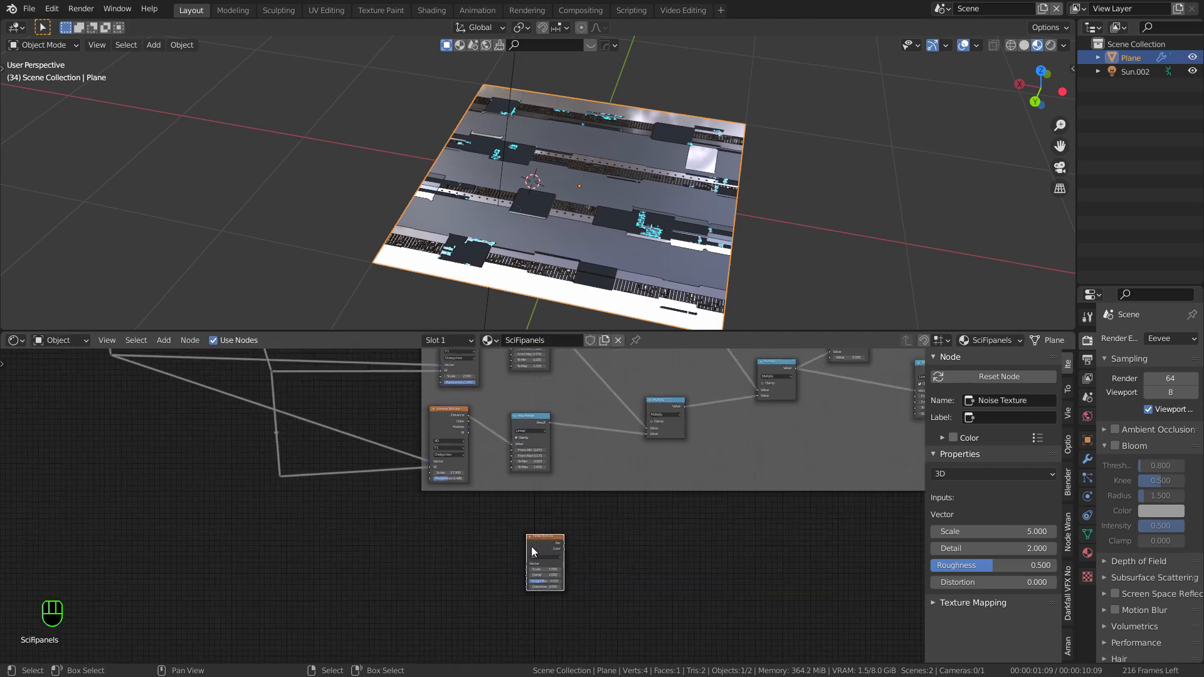
pyautogui.keyDown('ctrl'); pyautogui.keyDown('shift'); pyautogui.click(540, 539); pyautogui.keyUp('shift'); pyautogui.keyUp('ctrl')
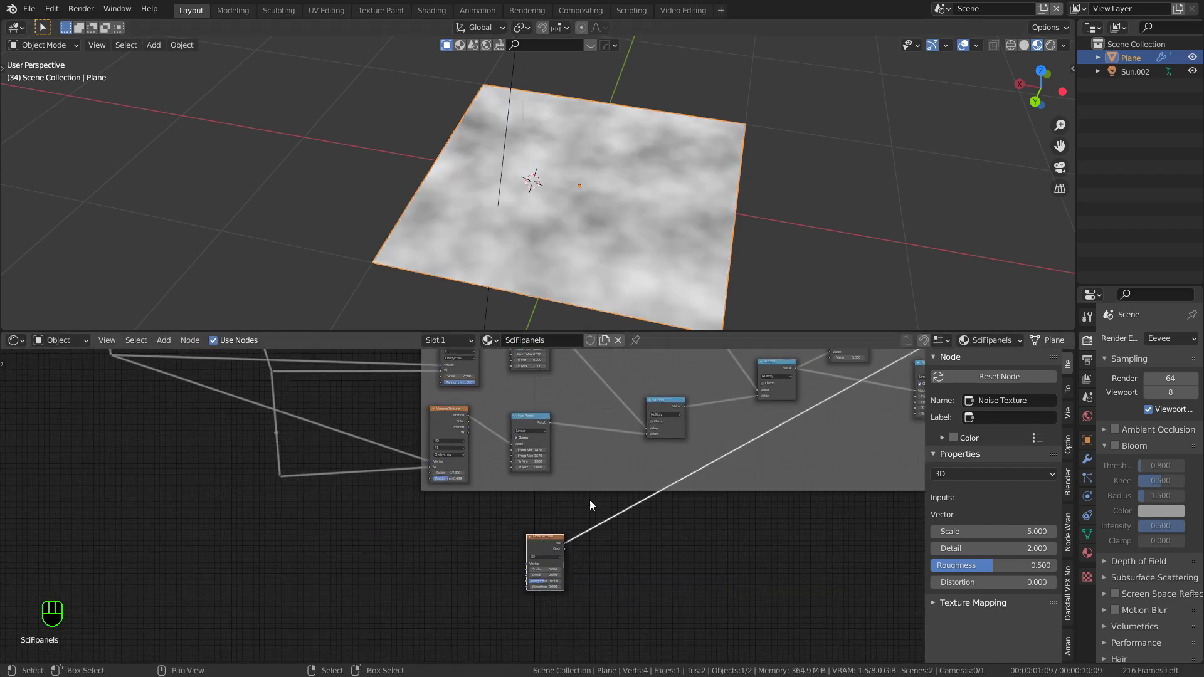
# Step: Switch the Noise Texture node below the Emission frame to 4D
pyautogui.scroll(-1, 573, 461)
pyautogui.scroll(1, 596, 579)
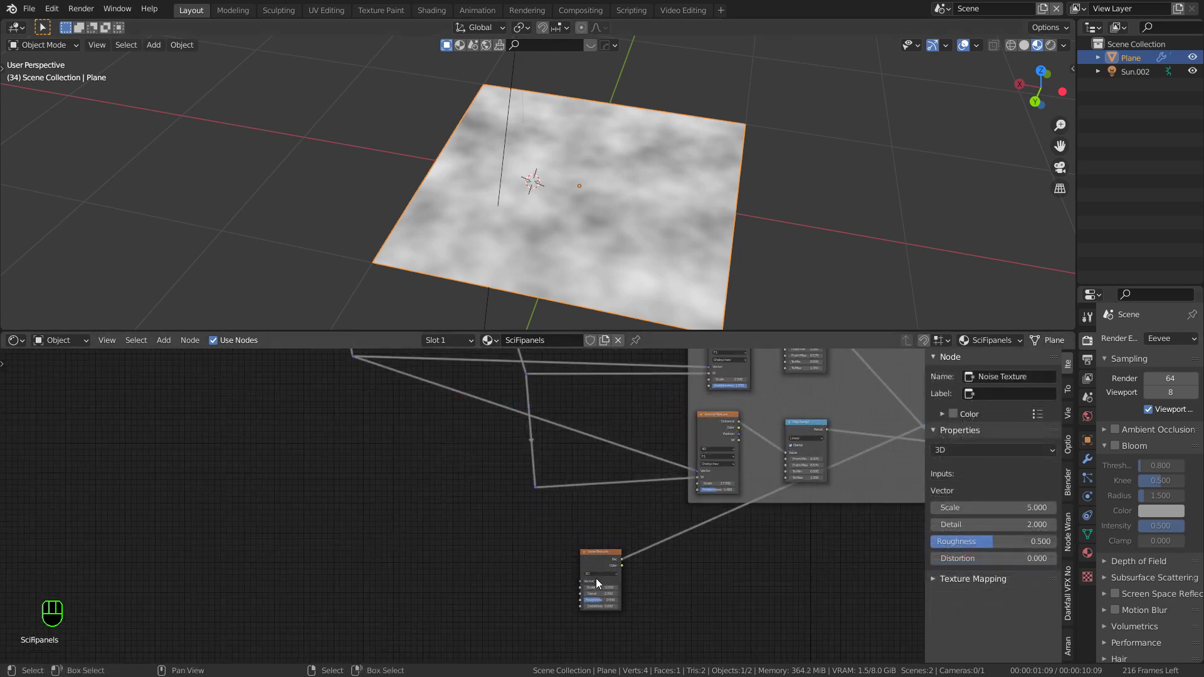
pyautogui.scroll(2, 595, 578)
pyautogui.click(596, 574)
pyautogui.click(599, 611)
pyautogui.moveTo(541, 538); pyautogui.dragTo(581, 567, button='middle')
pyautogui.scroll(-1, 580, 567)
pyautogui.scroll(-1, 581, 567)
pyautogui.moveTo(483, 445); pyautogui.dragTo(490, 466, button='middle')
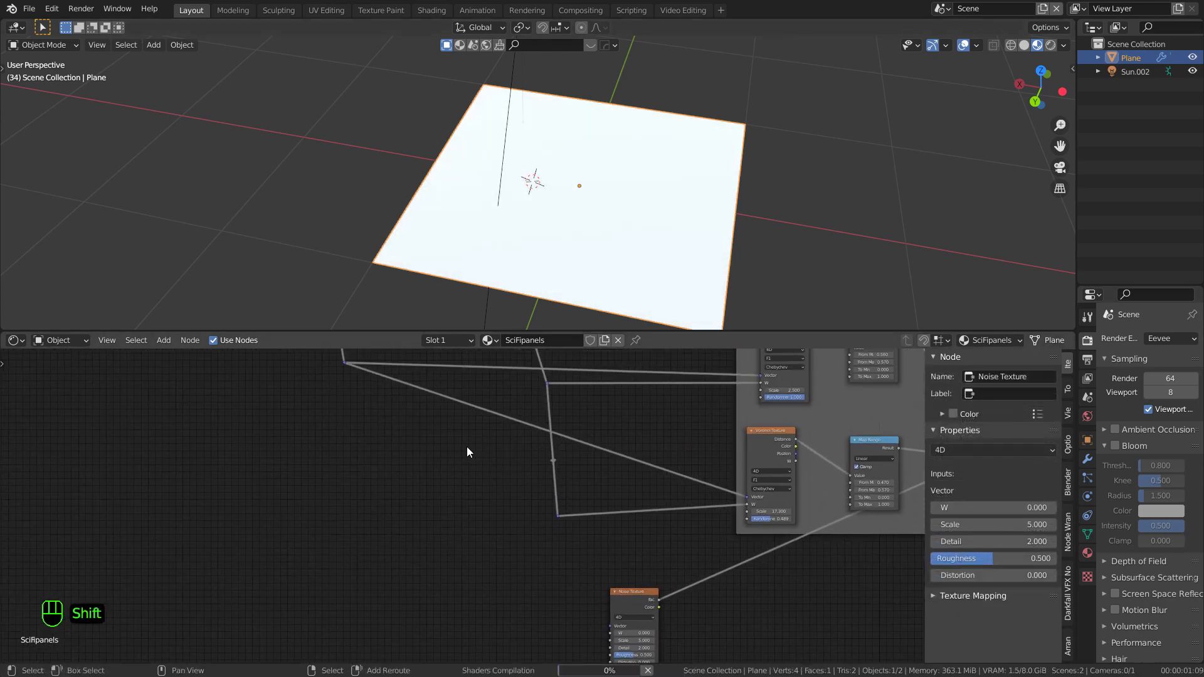
# Step: Feed the Noise Texture's Vector through a new reroute beneath the existing vector reroute and link the neighbouring W reroute to its W input
pyautogui.moveTo(344, 362); pyautogui.dragTo(611, 626)
pyautogui.moveTo(611, 626); pyautogui.dragTo(611, 586, button='middle')
pyautogui.press('g')
pyautogui.click(364, 583)
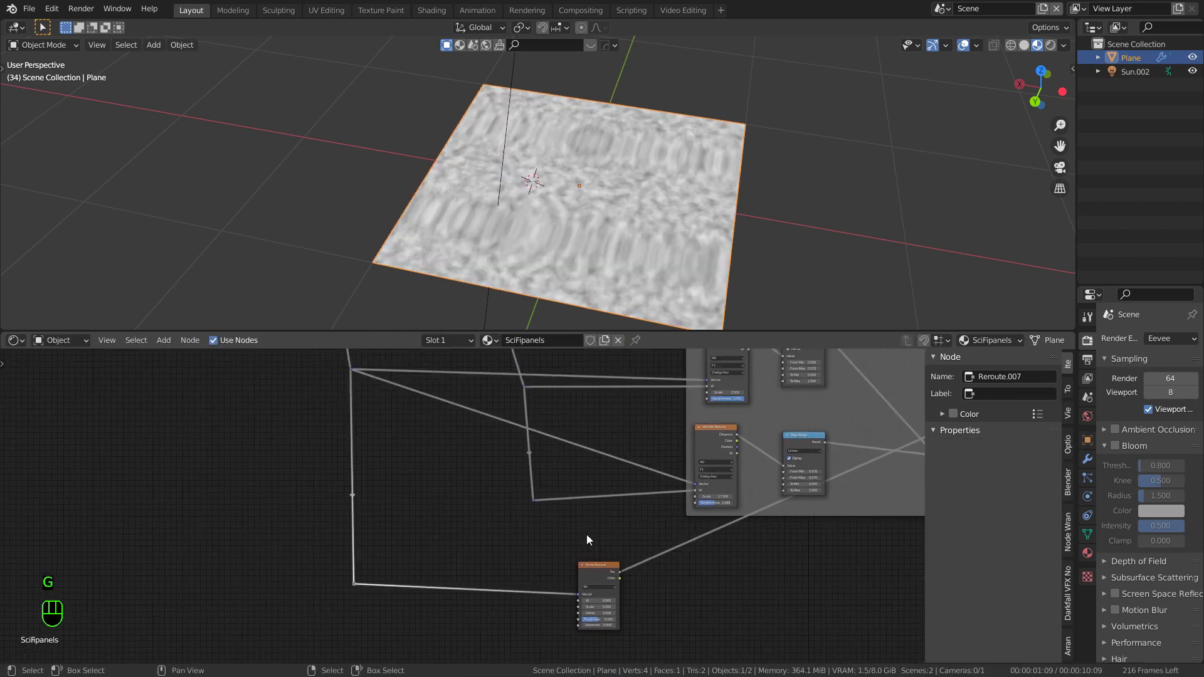
pyautogui.scroll(-1, 557, 551)
pyautogui.moveTo(529, 513); pyautogui.dragTo(644, 597)
# Step: Set the Noise Texture's Scale to 20, Detail to 6, Roughness to 0.844 and Distortion to 30
pyautogui.scroll(1, 600, 602)
pyautogui.scroll(3, 689, 619)
pyautogui.moveTo(675, 592); pyautogui.dragTo(668, 563, button='middle')
pyautogui.scroll(-1, 668, 569)
pyautogui.moveTo(613, 269)
pyautogui.mouseDown(button='middle')
pyautogui.moveTo(613, 220)
pyautogui.moveTo(644, 224)
pyautogui.moveTo(653, 240)
pyautogui.moveTo(627, 285)
pyautogui.mouseUp(button='middle')
pyautogui.scroll(2, 647, 524)
pyautogui.doubleClick(602, 633)
pyautogui.write('20')
pyautogui.press('Return')
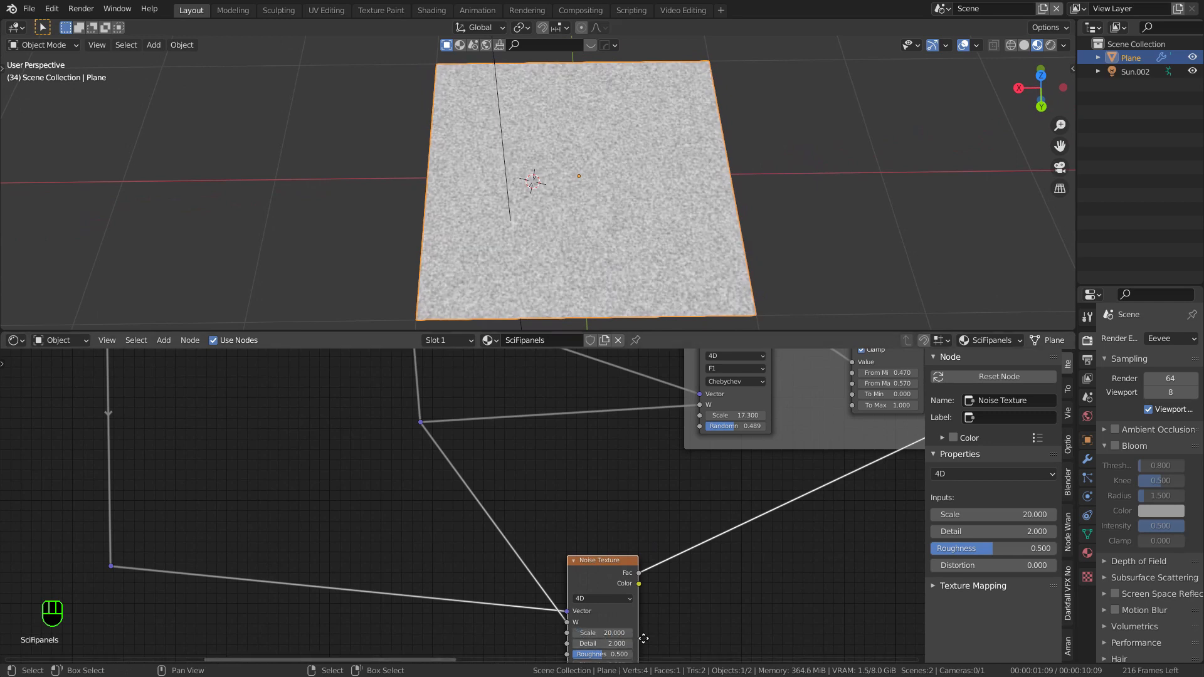
pyautogui.moveTo(644, 638); pyautogui.dragTo(664, 587, button='middle')
pyautogui.scroll(1, 655, 594)
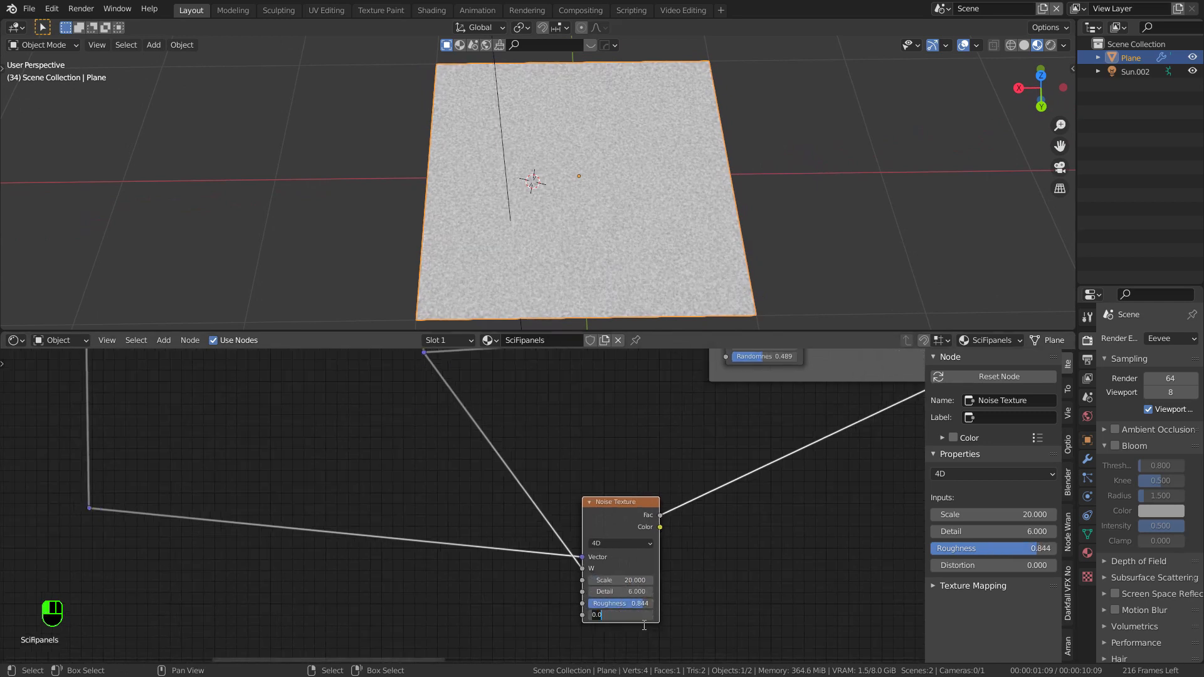
pyautogui.scroll(-5, 637, 622)
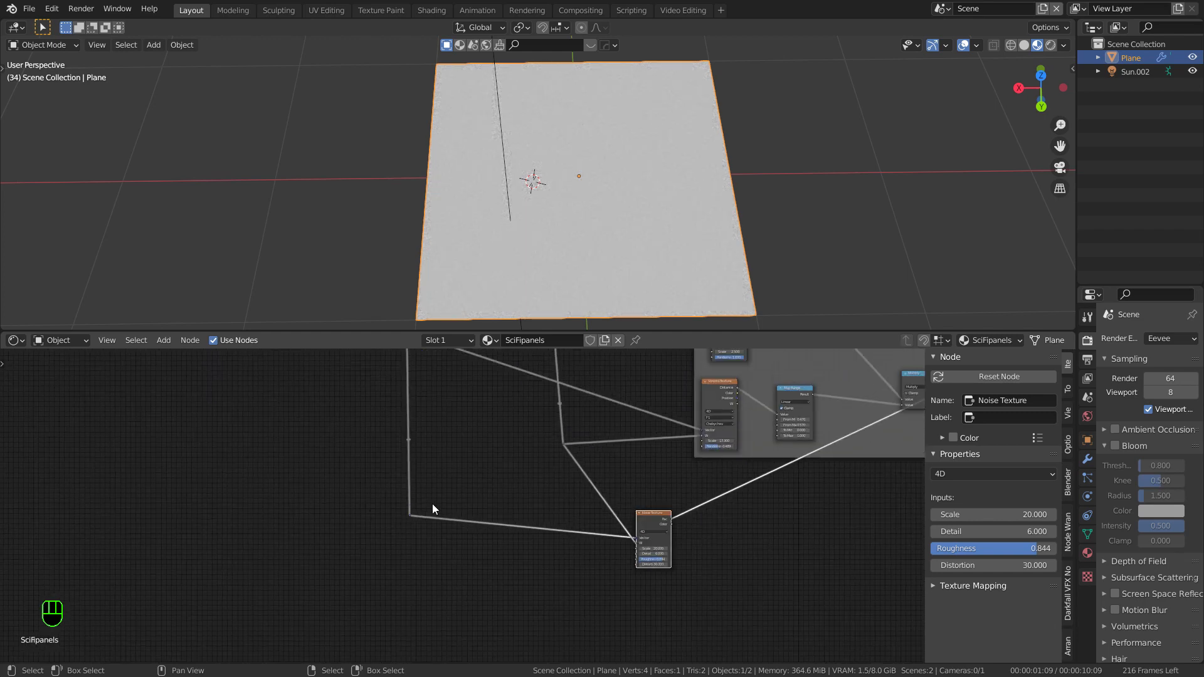
# Step: Insert a Mapping node on the link into the Noise Texture's Vector input and set its type to Texture
pyautogui.hotkey('shift', 'a')
pyautogui.write('map')
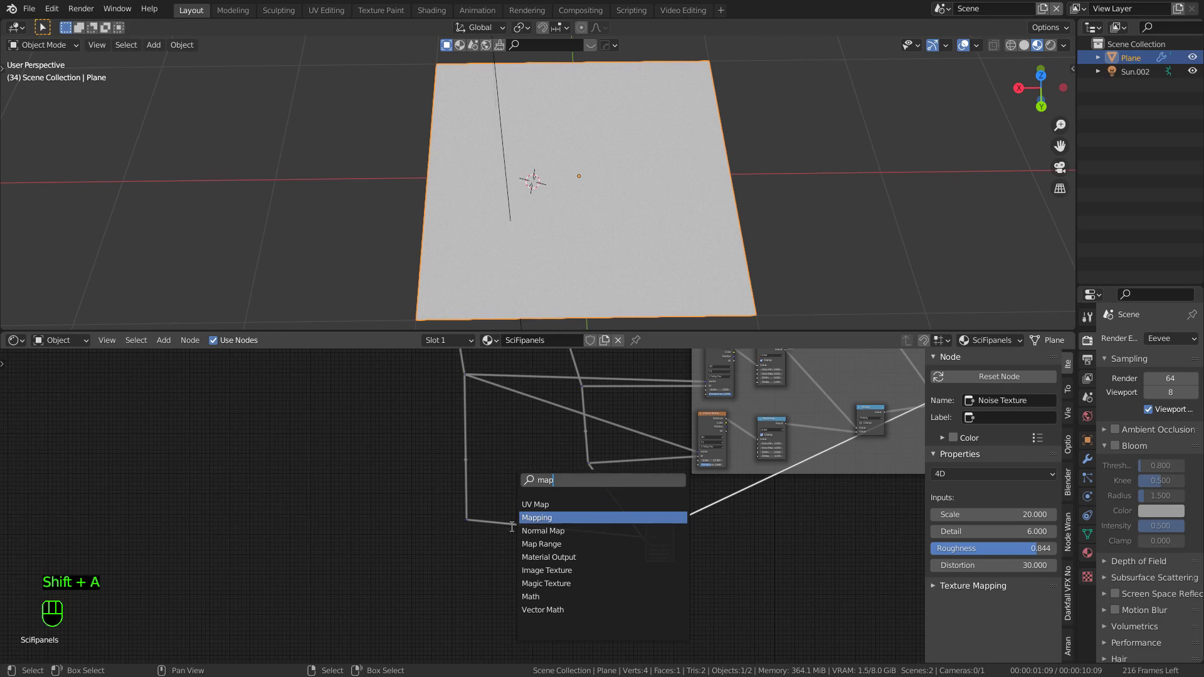
pyautogui.press('Return')
pyautogui.click(552, 515)
pyautogui.scroll(4, 576, 522)
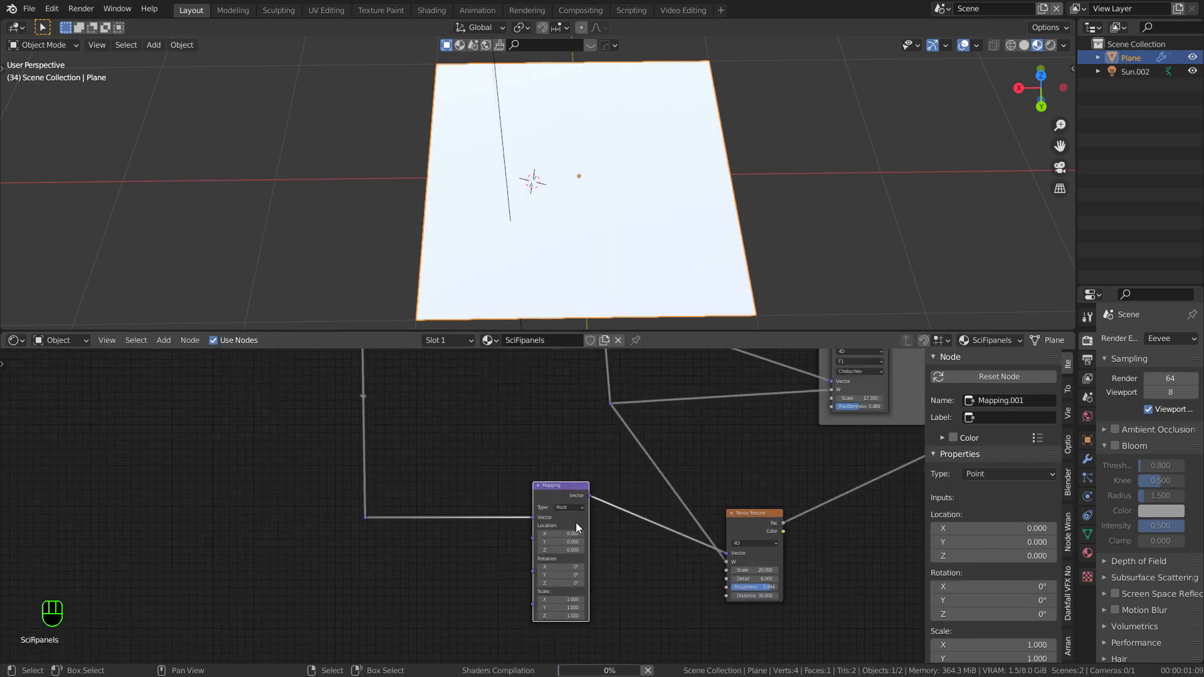
pyautogui.moveTo(591, 533); pyautogui.dragTo(657, 537)
pyautogui.moveTo(663, 563); pyautogui.dragTo(656, 520, button='middle')
pyautogui.scroll(1, 649, 496)
pyautogui.click(572, 472)
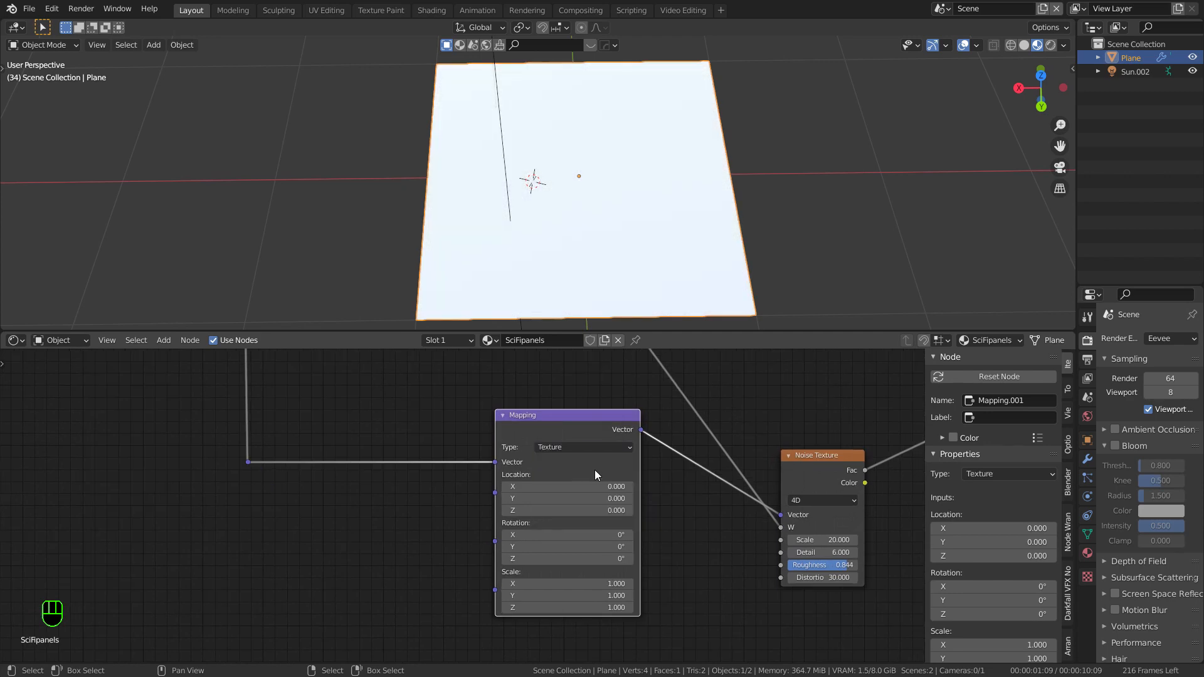
# Step: Hide the plane's modifiers in the viewport and set the new Mapping node's Scale X and Y to 120
pyautogui.scroll(1, 638, 541)
pyautogui.scroll(2, 596, 262)
pyautogui.scroll(2, 596, 262)
pyautogui.scroll(-1, 595, 262)
pyautogui.click(1088, 459)
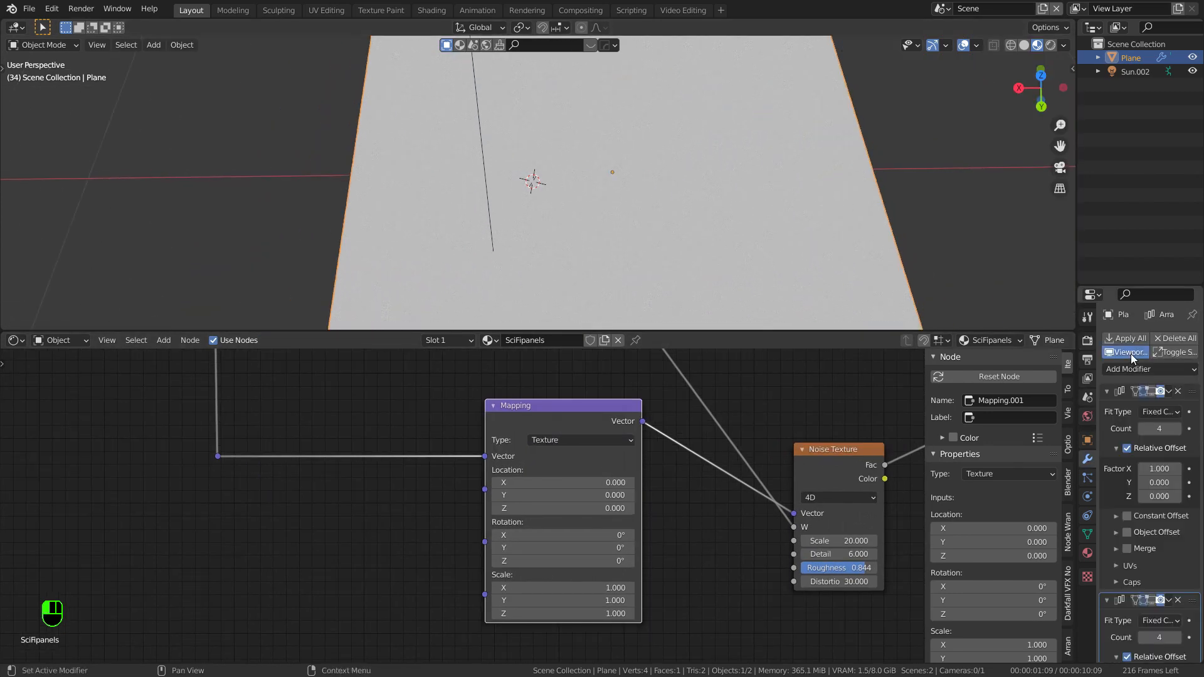
pyautogui.click(1130, 353)
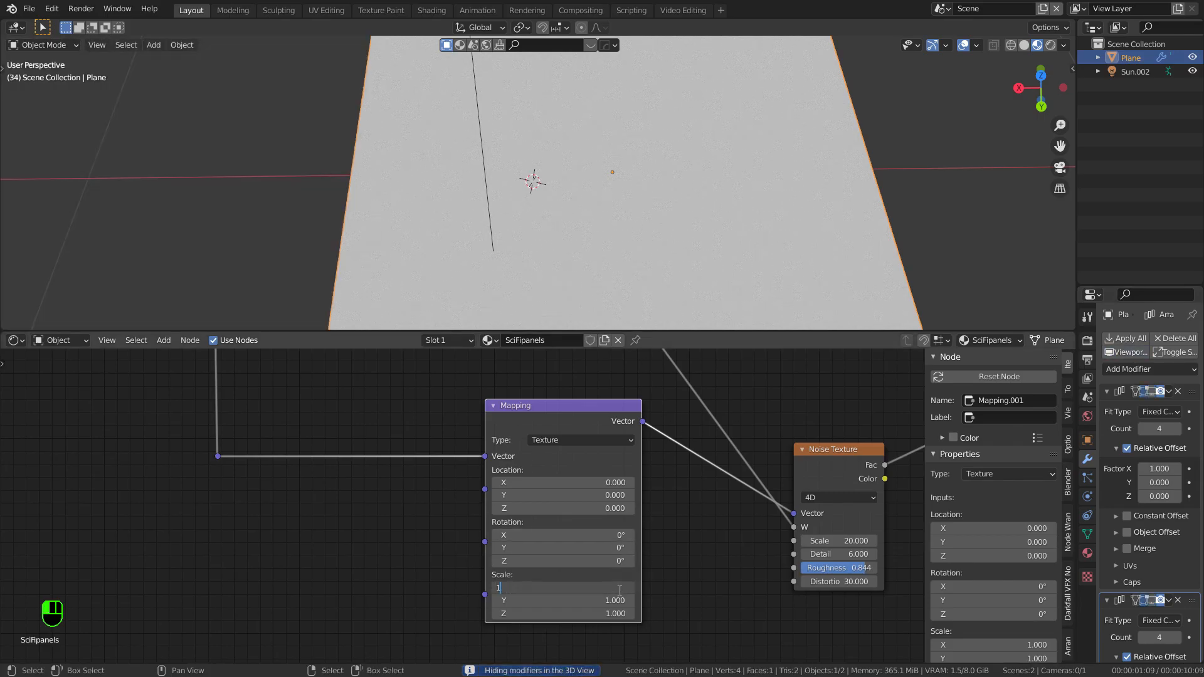
pyautogui.scroll(2, 533, 242)
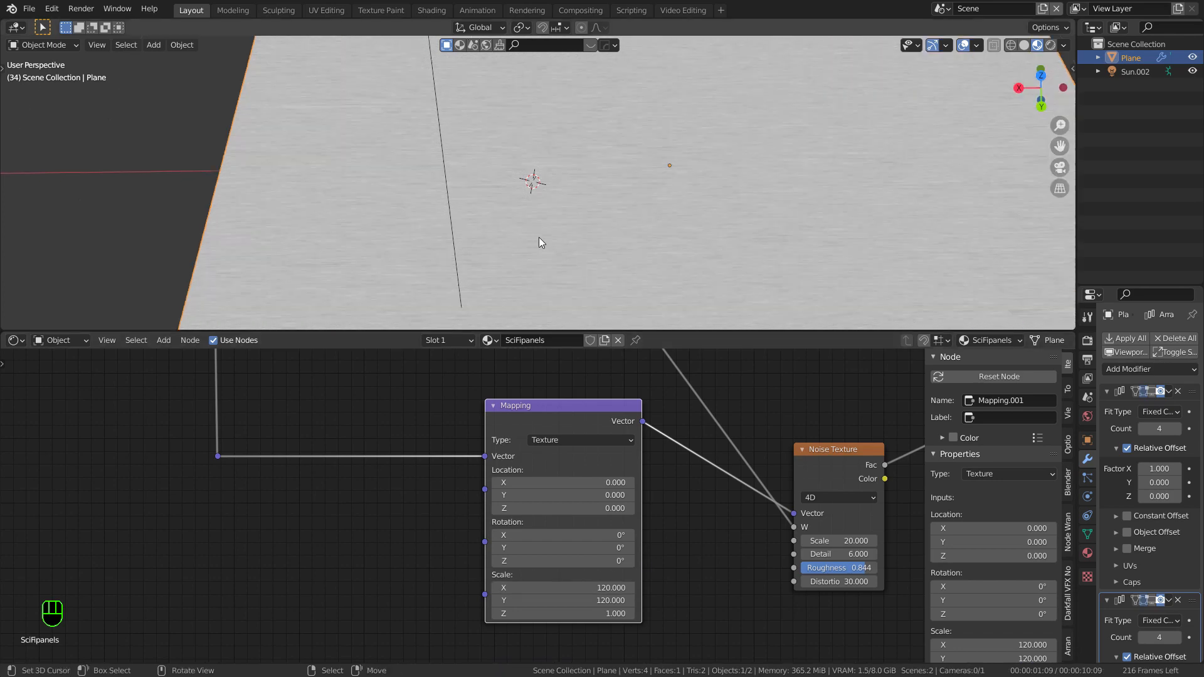
pyautogui.keyDown('shift'); pyautogui.moveTo(570, 227); pyautogui.dragTo(554, 196, button='middle'); pyautogui.keyUp('shift')
pyautogui.scroll(-1, 596, 215)
pyautogui.keyDown('shift'); pyautogui.moveTo(633, 217); pyautogui.dragTo(550, 179, button='middle'); pyautogui.keyUp('shift')
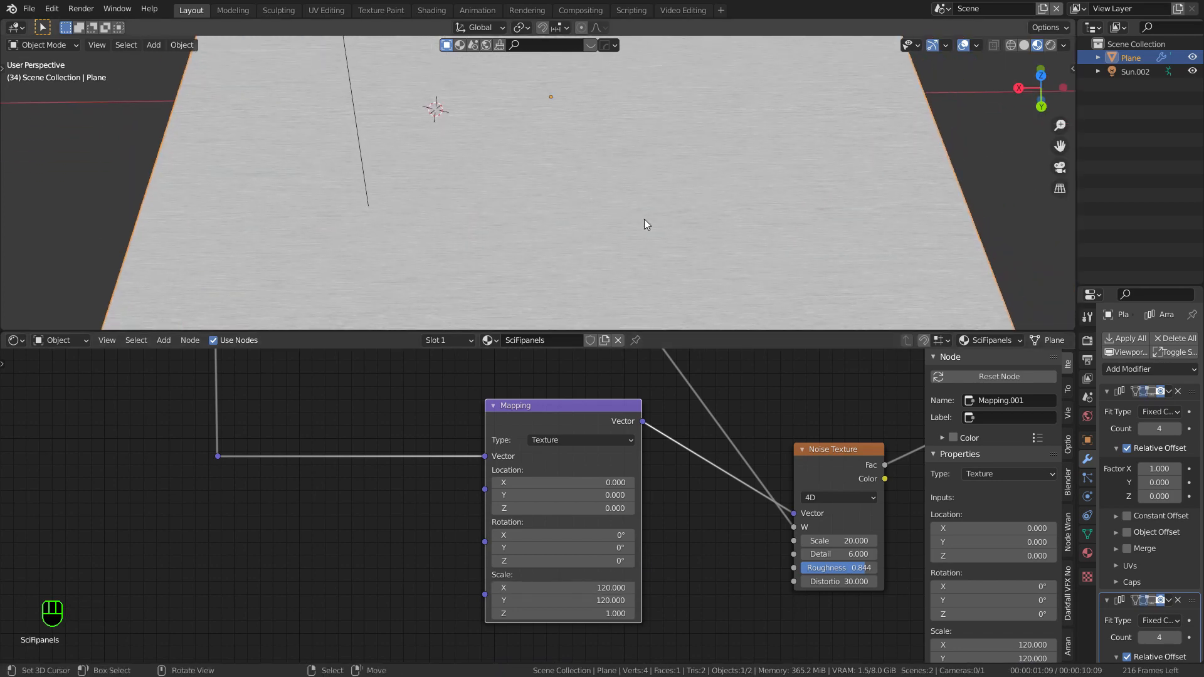
pyautogui.scroll(-2, 644, 219)
pyautogui.keyDown('shift'); pyautogui.moveTo(878, 296); pyautogui.dragTo(702, 227, button='middle'); pyautogui.keyUp('shift')
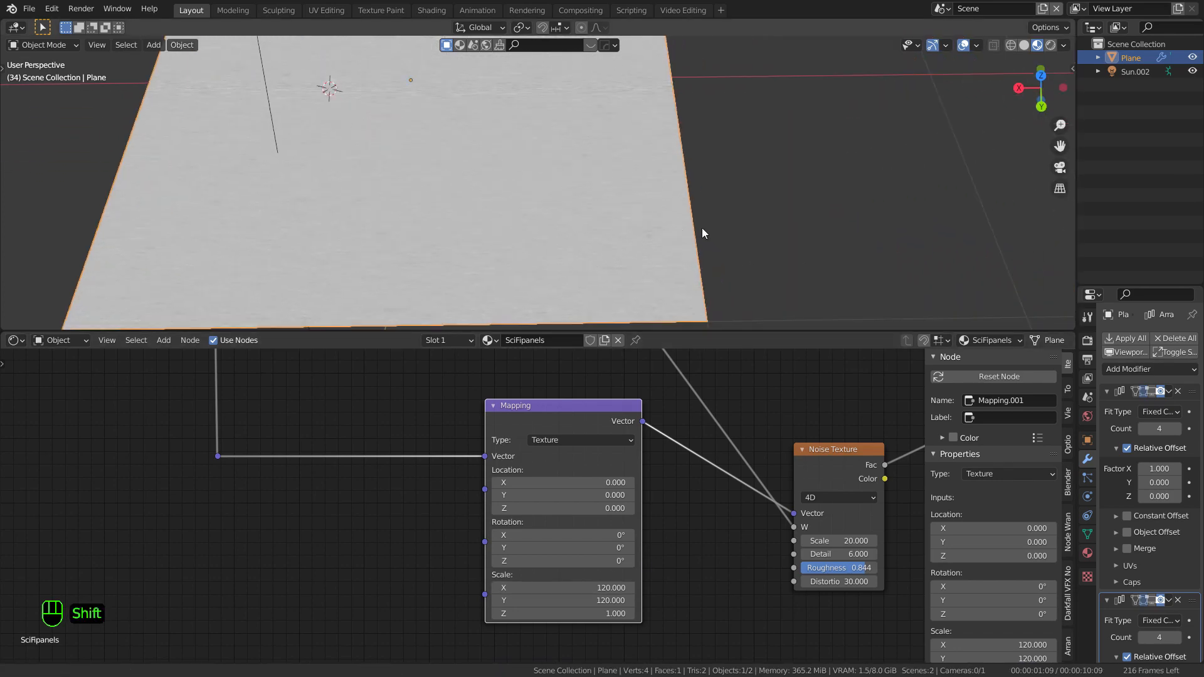
# Step: Show the plane's modifiers in the viewport again and view the plane from the top
pyautogui.click(1124, 353)
pyautogui.keyDown('shift'); pyautogui.moveTo(632, 212); pyautogui.dragTo(957, 225, button='middle'); pyautogui.keyUp('shift')
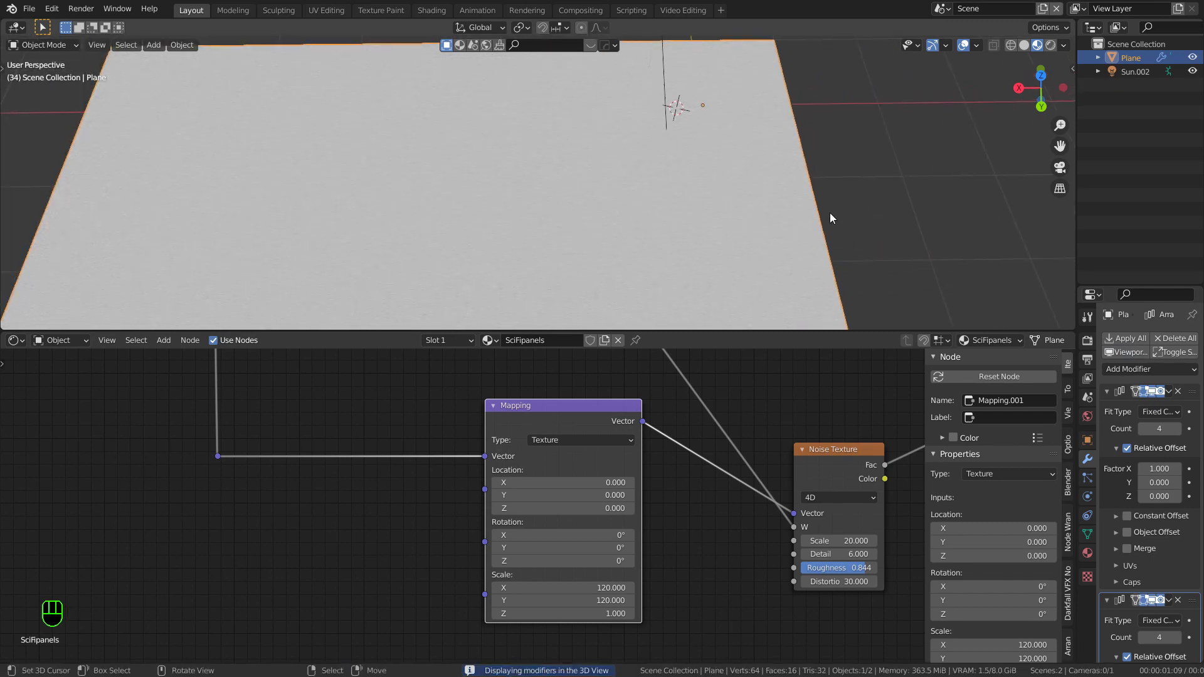
pyautogui.press('KP_7')
pyautogui.keyDown('shift'); pyautogui.moveTo(721, 233); pyautogui.dragTo(511, 299, button='middle'); pyautogui.keyUp('shift')
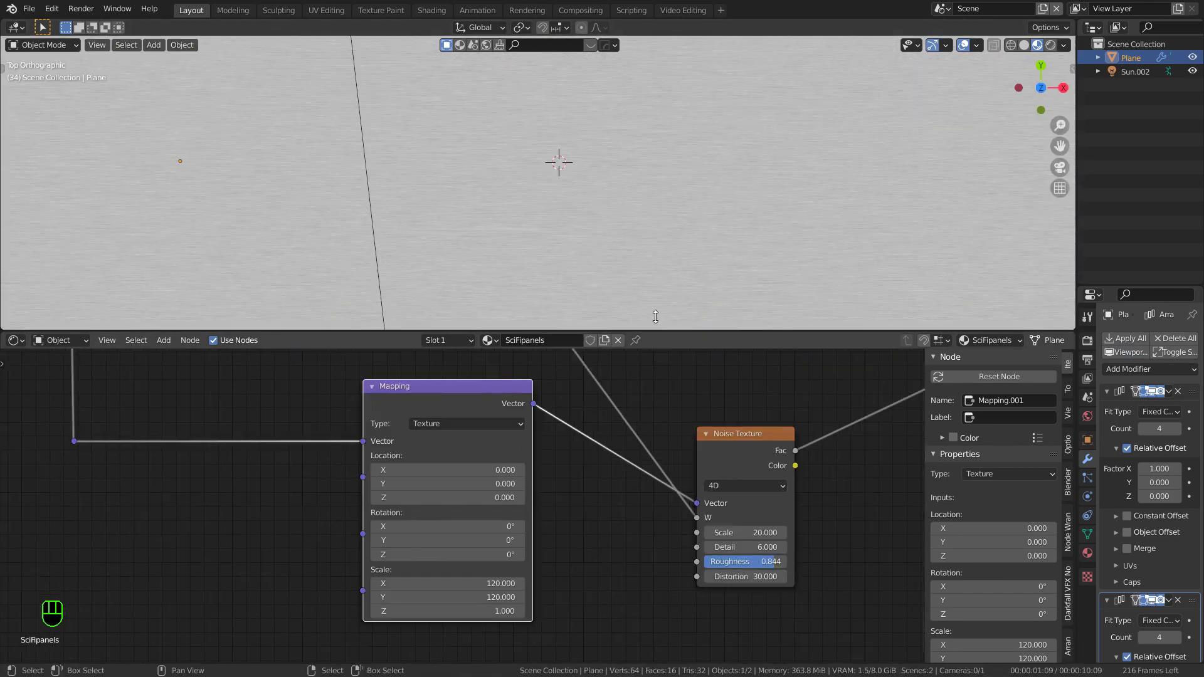
pyautogui.scroll(-9, 658, 306)
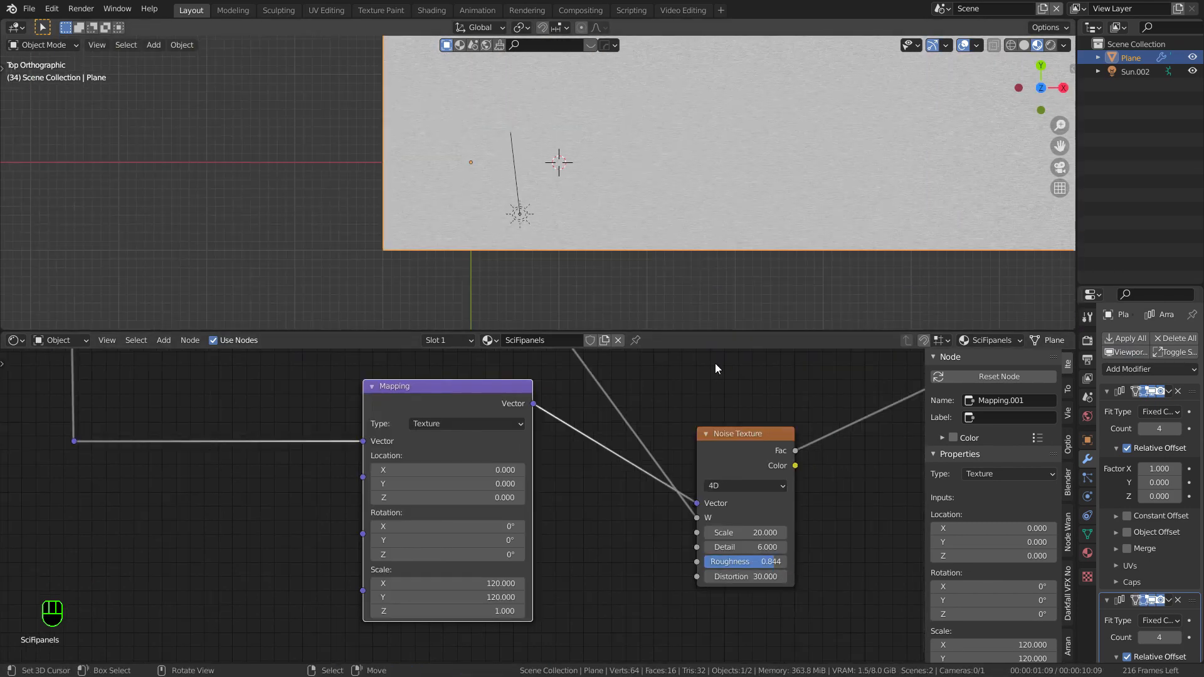
# Step: Insert a Math node on the Noise Texture's output link
pyautogui.scroll(-4, 862, 386)
pyautogui.moveTo(863, 386); pyautogui.dragTo(543, 494, button='middle')
pyautogui.scroll(-3, 310, 495)
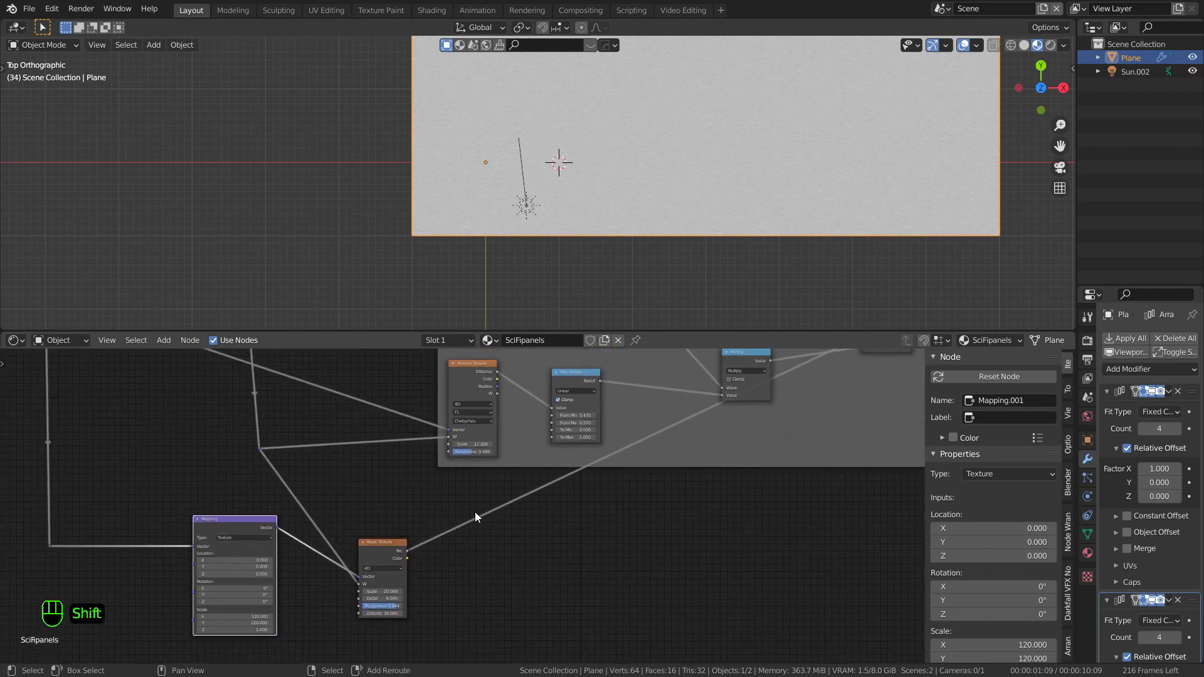
pyautogui.hotkey('shift', 'a')
pyautogui.moveTo(512, 511)
pyautogui.click(499, 489)
pyautogui.write('m')
pyautogui.press('Return')
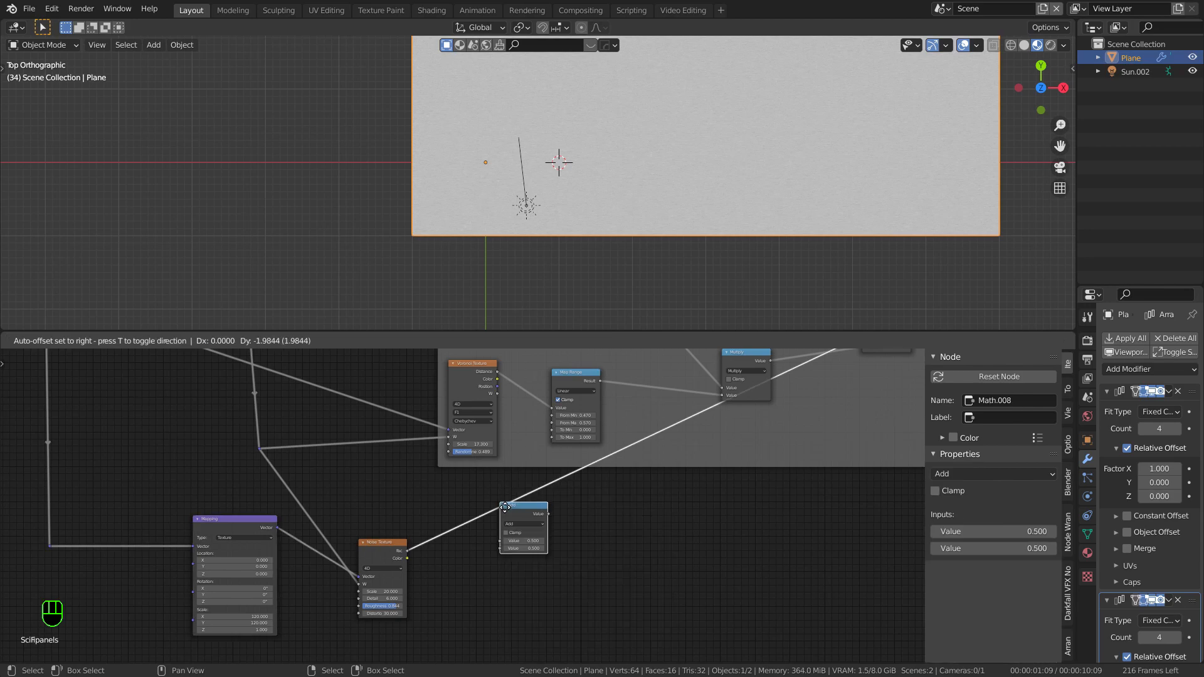
pyautogui.click(496, 496)
# Step: Set the Math node after the Noise Texture to Power with an exponent of 1.2
pyautogui.scroll(2, 495, 494)
pyautogui.click(526, 517)
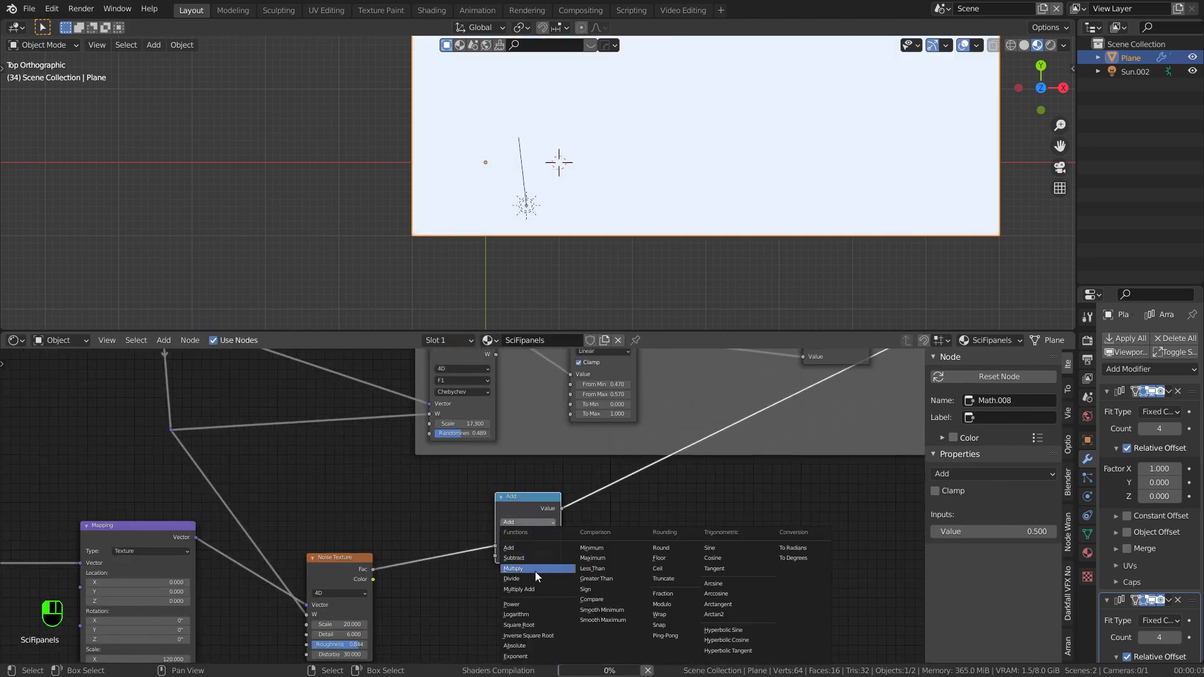
pyautogui.click(533, 604)
pyautogui.scroll(2, 553, 560)
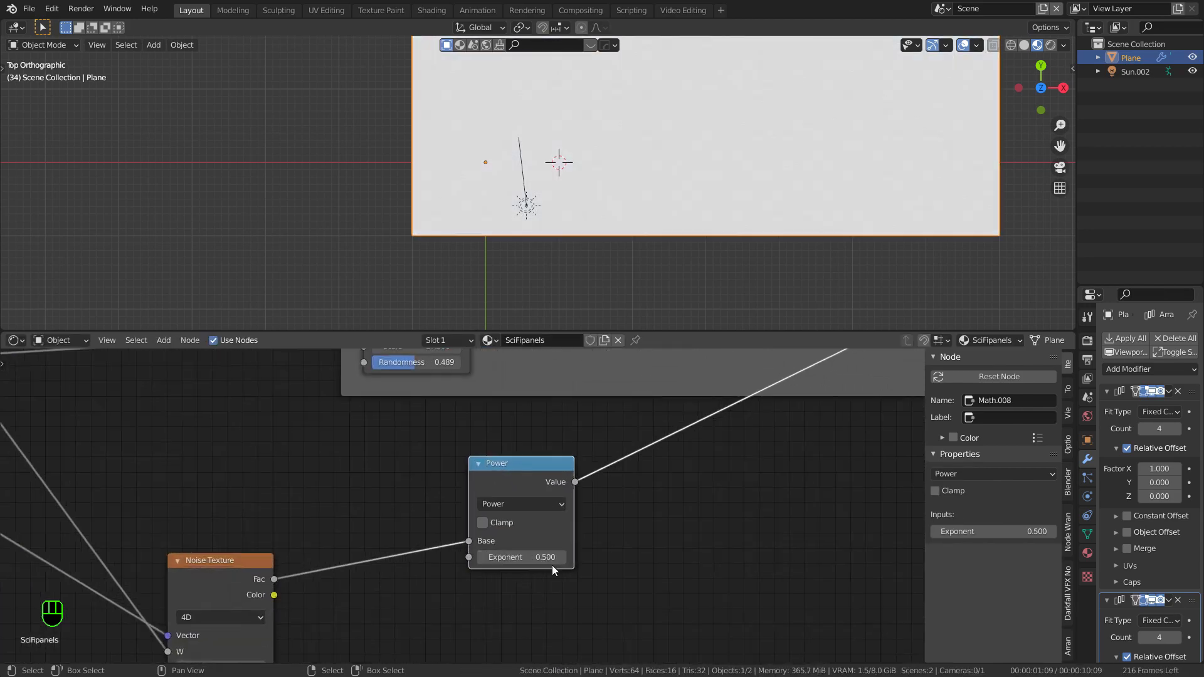
pyautogui.press('Return')
# Step: Add a reroute on the Power node's preview link near the Principled BSDF and move the roughness Map Range farther away from the shader
pyautogui.keyDown('shift'); pyautogui.moveTo(651, 153); pyautogui.dragTo(529, 233, button='middle'); pyautogui.keyUp('shift')
pyautogui.scroll(-4, 529, 232)
pyautogui.scroll(1, 562, 534)
pyautogui.moveTo(615, 490)
pyautogui.mouseDown(button='middle')
pyautogui.moveTo(562, 535)
pyautogui.moveTo(417, 564)
pyautogui.mouseUp(button='middle')
pyautogui.scroll(-12, 561, 526)
pyautogui.scroll(-3, 653, 459)
pyautogui.moveTo(652, 457); pyautogui.dragTo(542, 484, button='middle')
pyautogui.moveTo(632, 426); pyautogui.dragTo(496, 488, button='middle')
pyautogui.scroll(1, 671, 390)
pyautogui.moveTo(671, 390); pyautogui.dragTo(434, 509, button='middle')
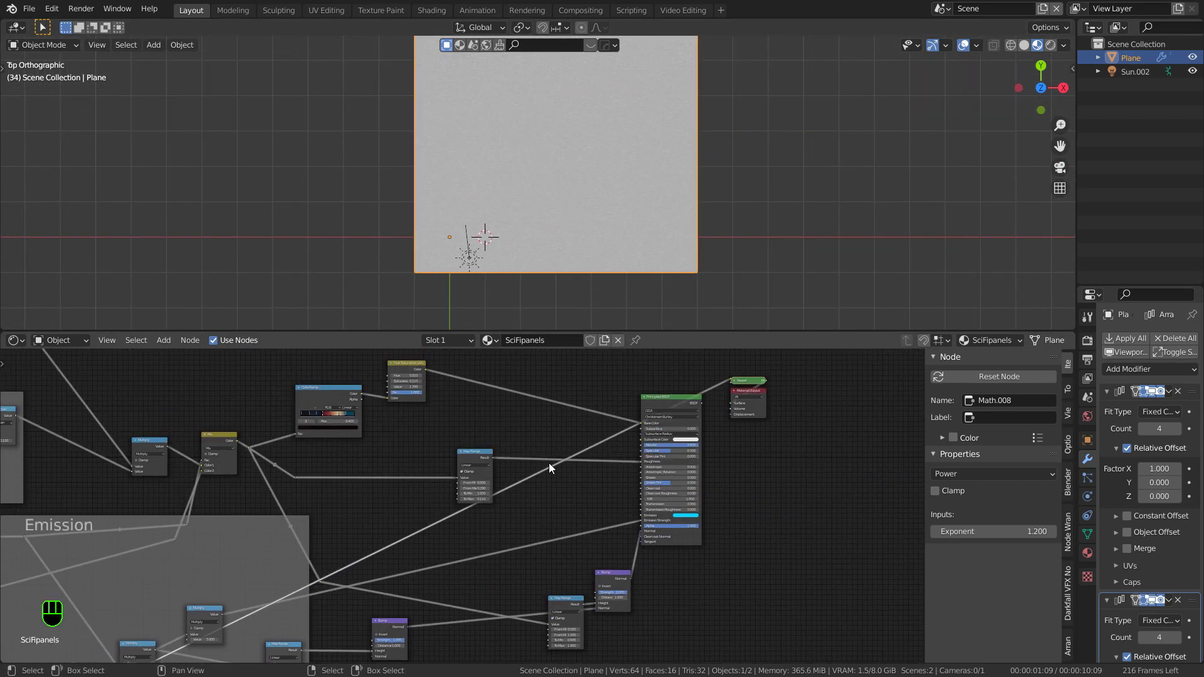
pyautogui.scroll(6, 557, 467)
pyautogui.keyDown('shift'); pyautogui.moveTo(547, 495); pyautogui.dragTo(519, 475, button='right'); pyautogui.keyUp('shift')
pyautogui.moveTo(454, 447); pyautogui.dragTo(361, 448)
# Step: Insert a Multiply Math node between the roughness Map Range and the Principled BSDF, with the Power reroute as its second value
pyautogui.hotkey('shift', 'a')
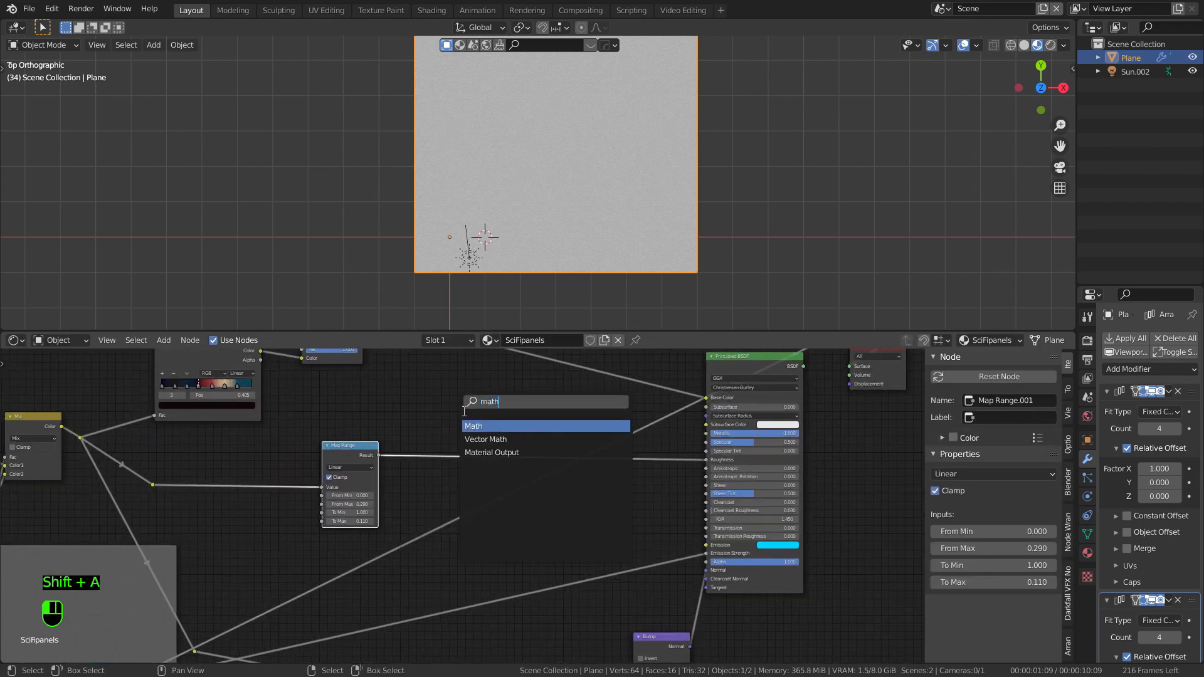
pyautogui.write('math')
pyautogui.press('Return')
pyautogui.click(445, 446)
pyautogui.scroll(2, 445, 445)
pyautogui.click(458, 461)
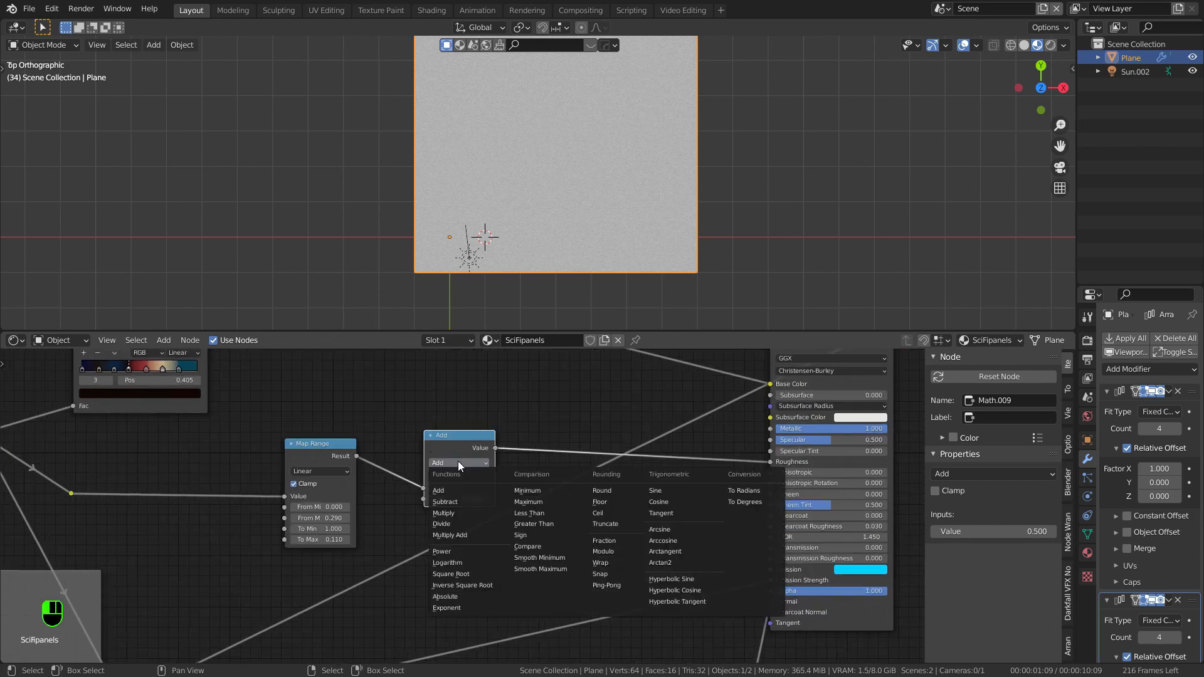
pyautogui.click(444, 513)
pyautogui.moveTo(458, 454); pyautogui.dragTo(606, 410)
pyautogui.moveTo(550, 487); pyautogui.dragTo(562, 466)
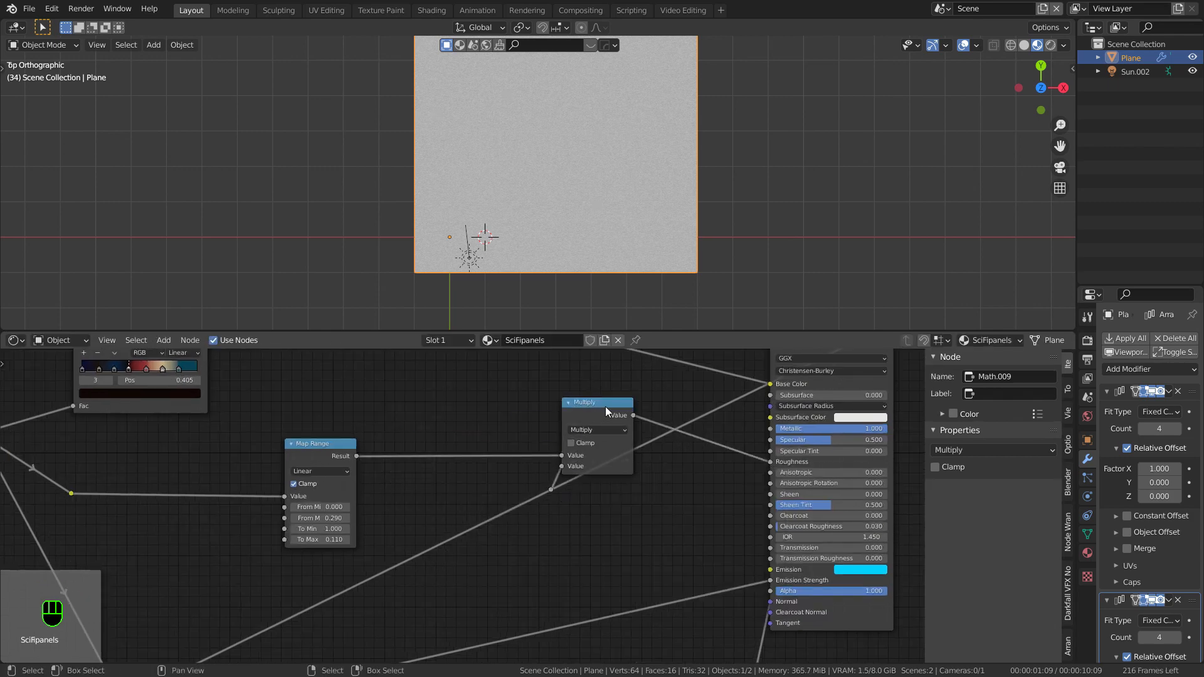
# Step: Reposition the Multiply node, connect the Principled BSDF to the Material Output and inspect the panel reflections from a low angle
pyautogui.scroll(3, 594, 189)
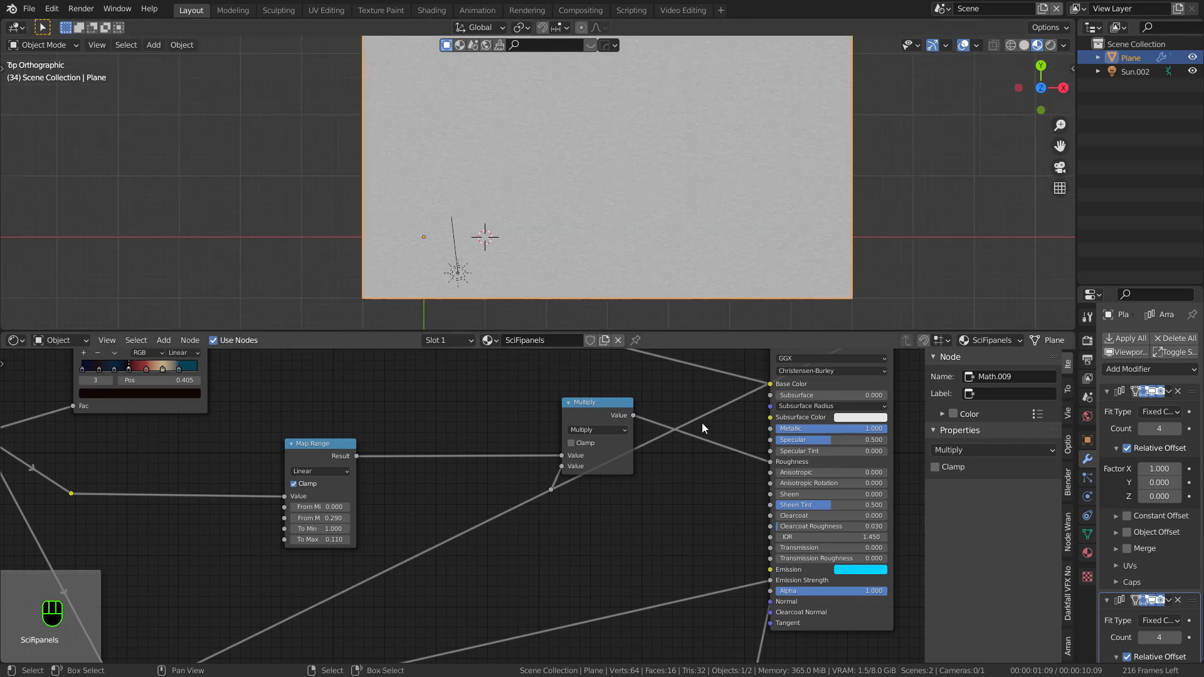
pyautogui.scroll(-2, 653, 439)
pyautogui.moveTo(544, 429); pyautogui.dragTo(537, 405)
pyautogui.moveTo(622, 440); pyautogui.dragTo(406, 512, button='middle')
pyautogui.scroll(-1, 406, 512)
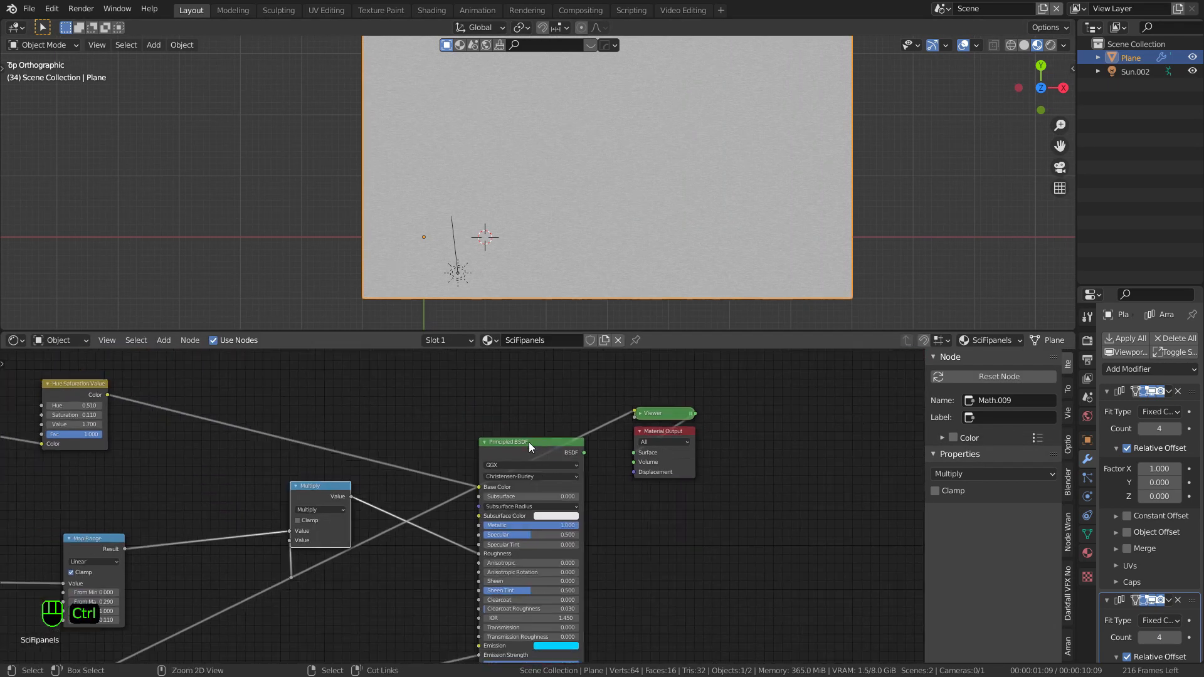
pyautogui.click(538, 440)
pyautogui.keyDown('ctrl'); pyautogui.keyDown('shift'); pyautogui.click(566, 491); pyautogui.keyUp('shift'); pyautogui.keyUp('ctrl')
pyautogui.scroll(1, 544, 246)
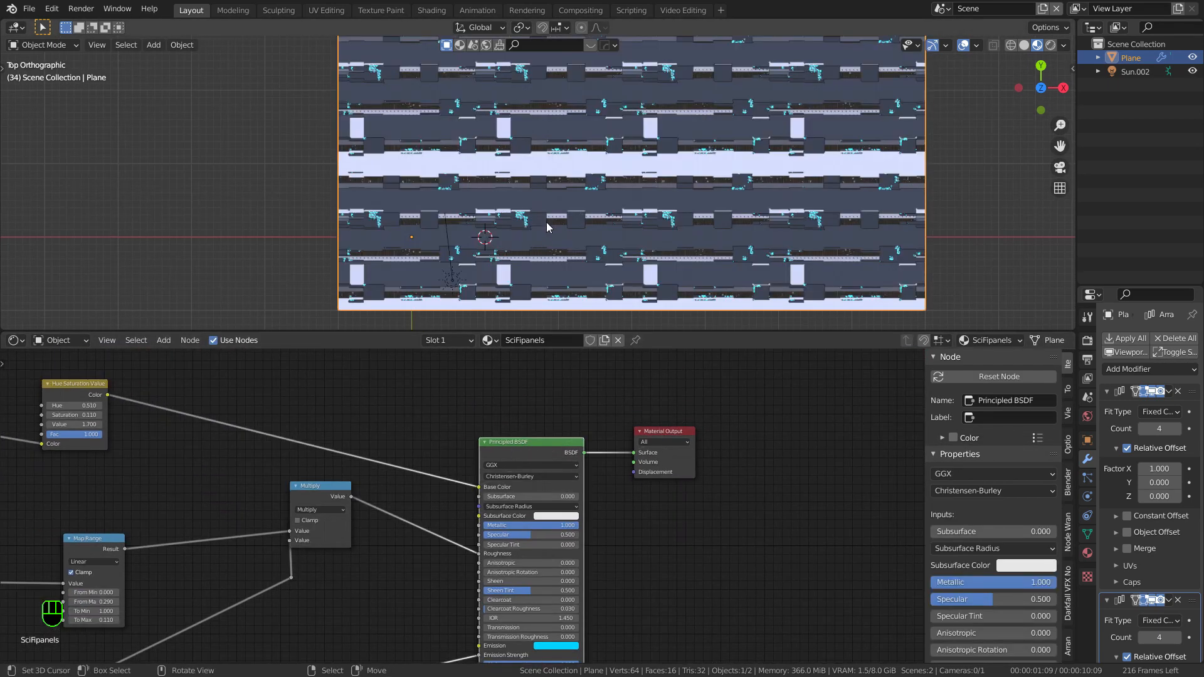
pyautogui.scroll(8, 543, 214)
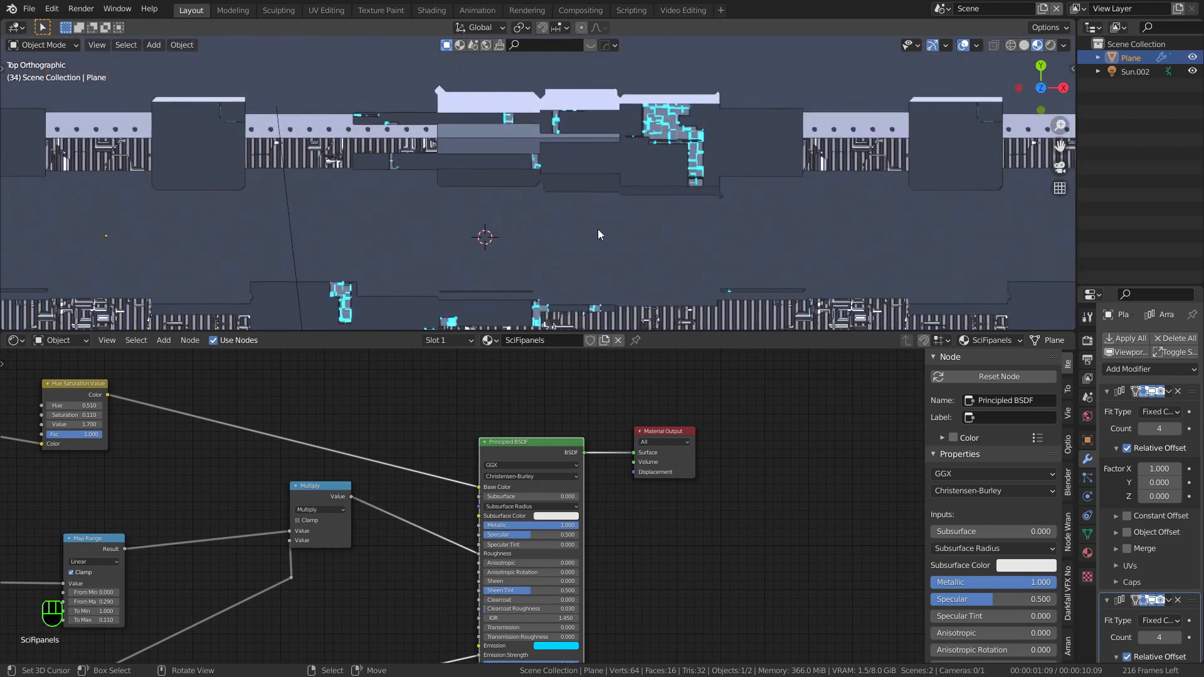
pyautogui.scroll(-3, 597, 229)
pyautogui.moveTo(597, 229); pyautogui.dragTo(533, 115, button='middle')
pyautogui.scroll(1, 533, 116)
# Step: Hide the plane's modifiers in the viewport and set the roughness Map Range's From Max to 0.77
pyautogui.moveTo(284, 571); pyautogui.dragTo(612, 485, button='middle')
pyautogui.scroll(3, 508, 505)
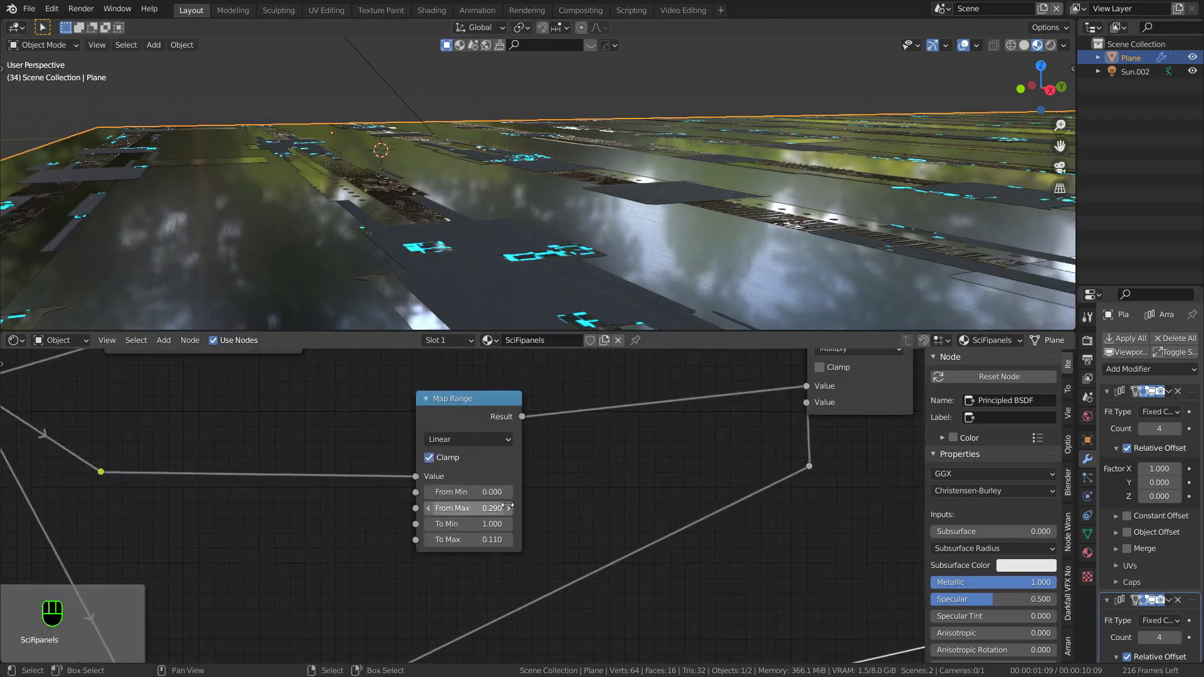
pyautogui.moveTo(508, 506); pyautogui.dragTo(527, 505)
pyautogui.moveTo(558, 224); pyautogui.dragTo(650, 263, button='middle')
pyautogui.click(1125, 353)
pyautogui.keyDown('shift'); pyautogui.moveTo(389, 204); pyautogui.dragTo(690, 283, button='middle'); pyautogui.keyUp('shift')
pyautogui.keyDown('shift'); pyautogui.moveTo(690, 283); pyautogui.dragTo(698, 188, button='middle'); pyautogui.keyUp('shift')
pyautogui.scroll(1, 713, 196)
pyautogui.click(499, 510)
pyautogui.write('.77')
pyautogui.press('Return')
# Step: Duplicate the Mix node, place the copy after the Hue Saturation Value node and set its blend mode to Overlay
pyautogui.moveTo(446, 147); pyautogui.dragTo(638, 211, button='middle')
pyautogui.scroll(-15, 512, 469)
pyautogui.moveTo(510, 460); pyautogui.dragTo(680, 462, button='middle')
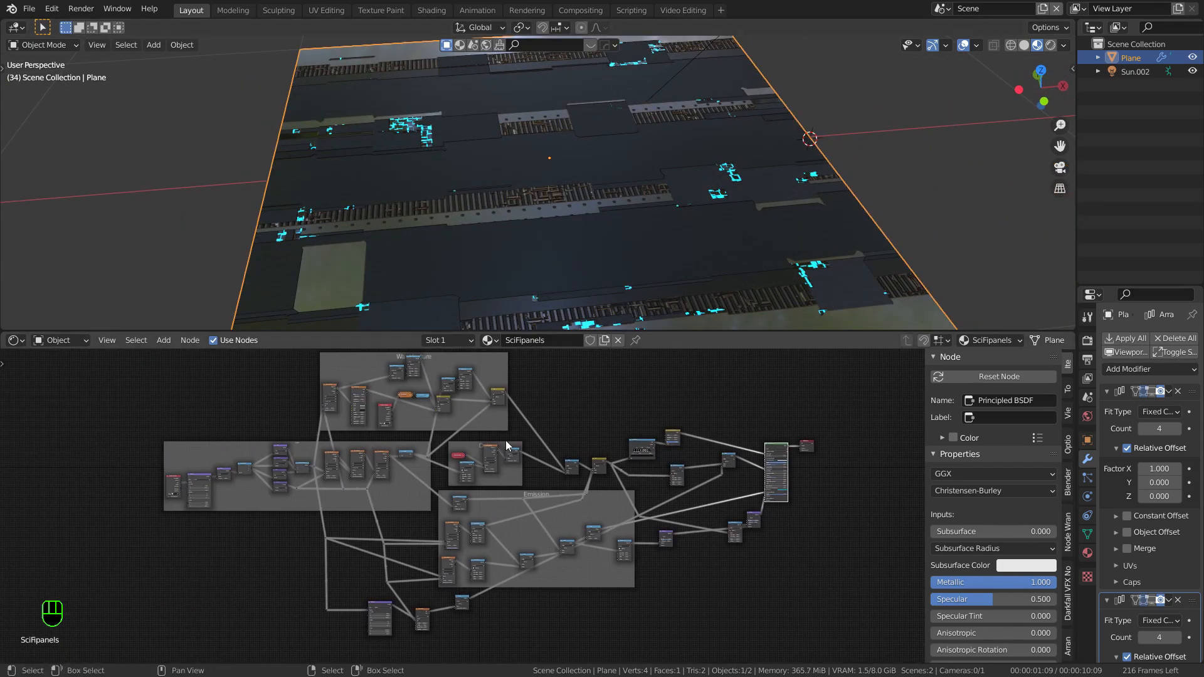
pyautogui.scroll(5, 644, 431)
pyautogui.moveTo(644, 430); pyautogui.dragTo(642, 431, button='middle')
pyautogui.click(453, 476)
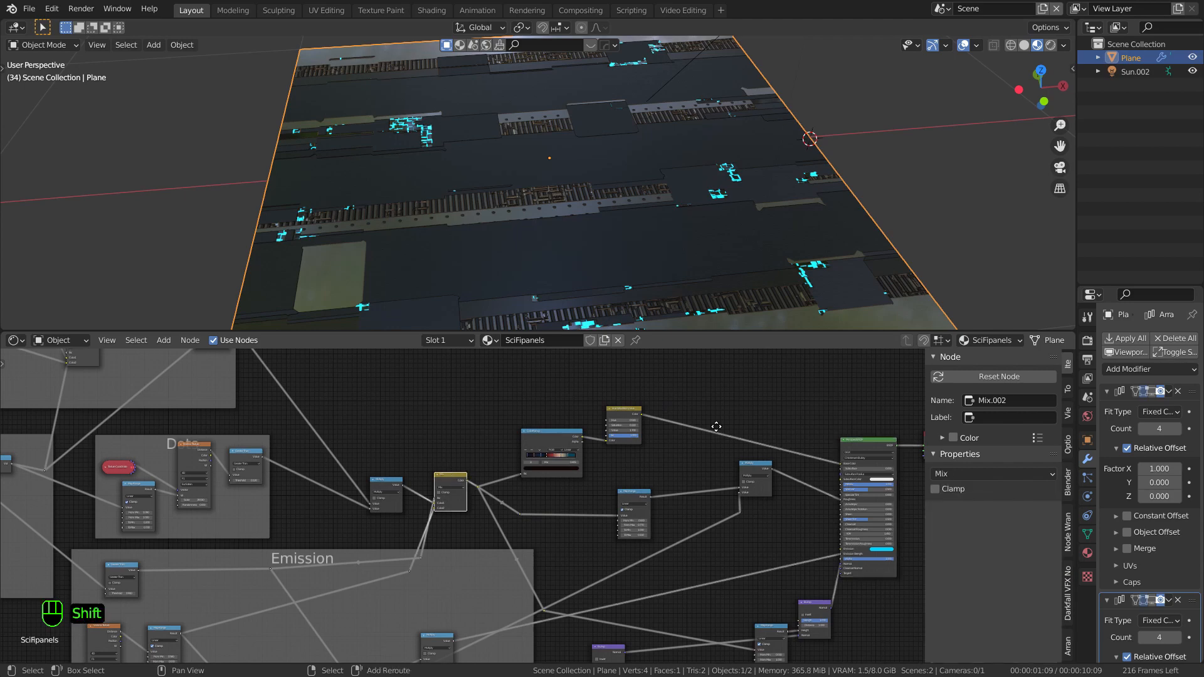
pyautogui.hotkey('shift', 'd')
pyautogui.click(692, 443)
pyautogui.scroll(3, 688, 441)
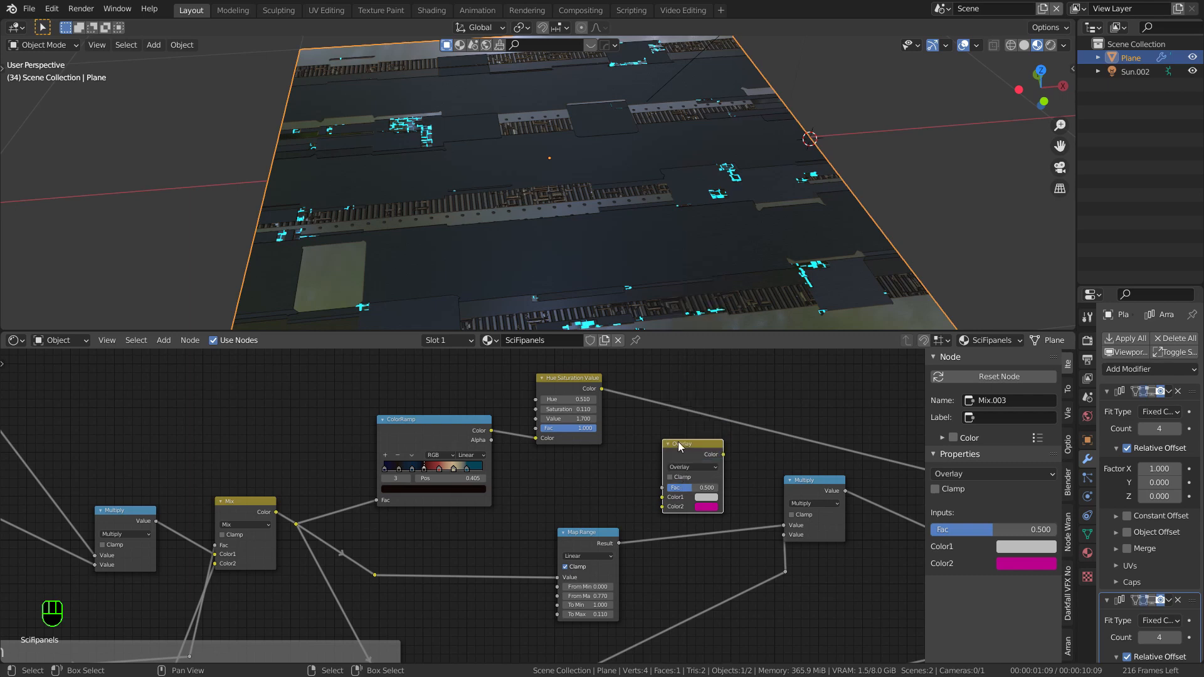
# Step: Link the Hue Saturation Value node's color output to the Overlay node's Color1
pyautogui.moveTo(602, 389); pyautogui.dragTo(665, 496)
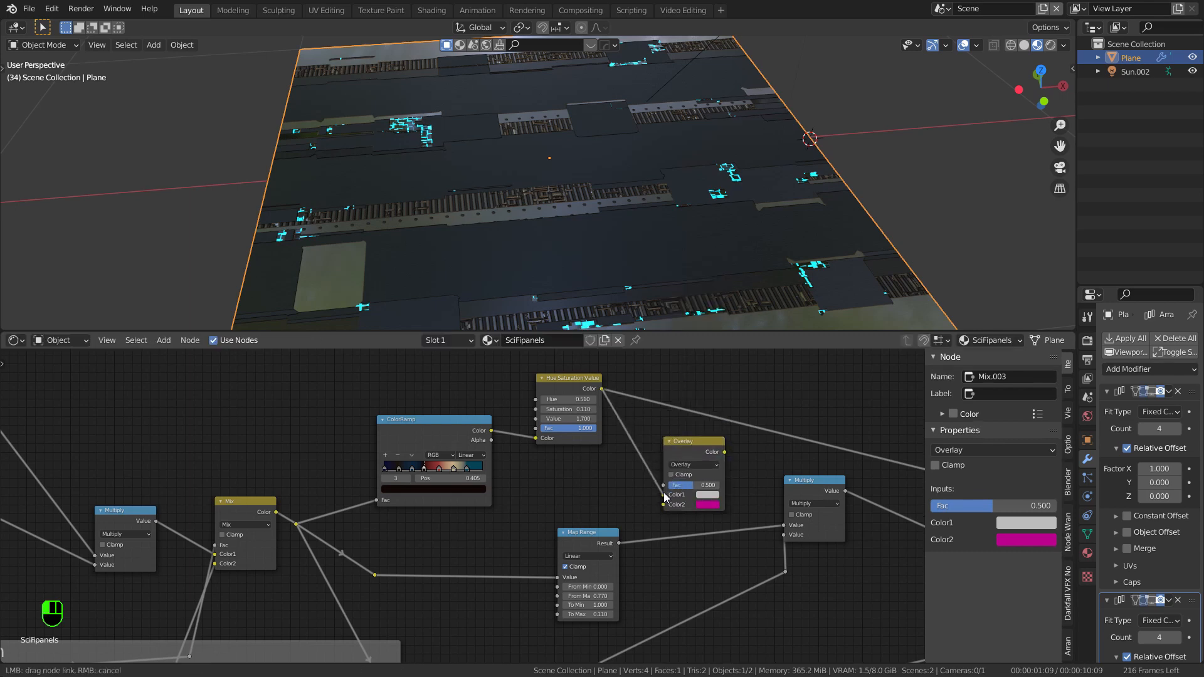
pyautogui.moveTo(665, 494); pyautogui.dragTo(666, 496)
pyautogui.scroll(-3, 690, 505)
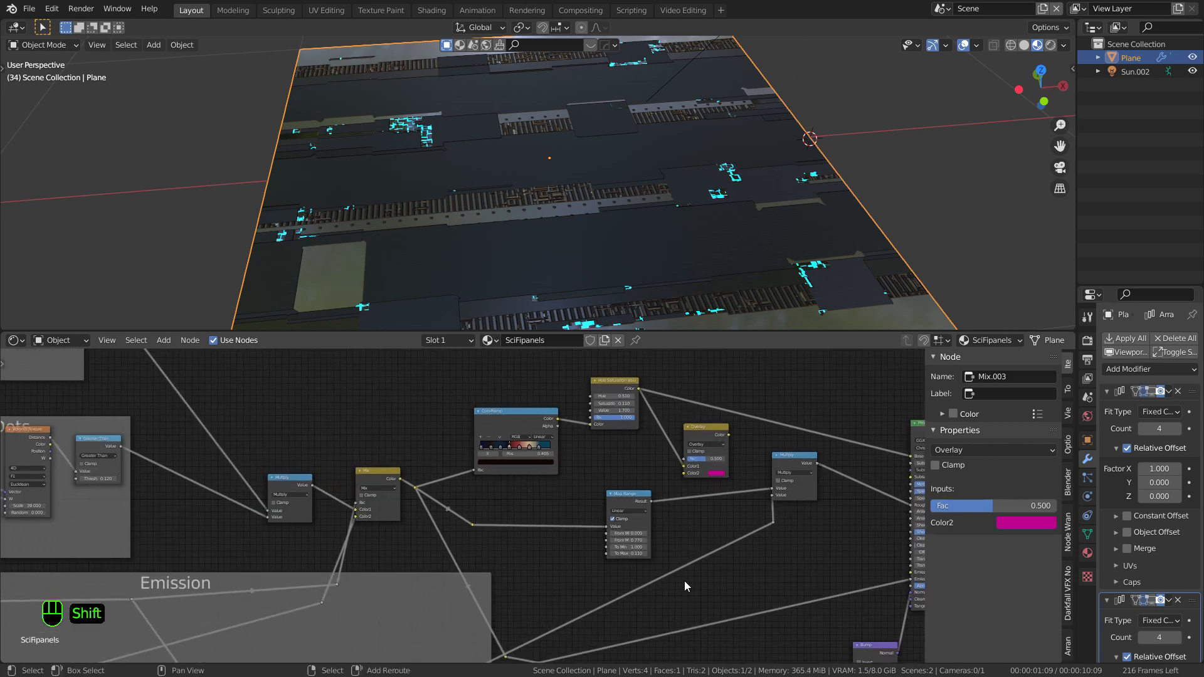
# Step: Add a reroute on the streaky noise link feeding the roughness Multiply node and connect it to the Overlay node's Color2
pyautogui.moveTo(683, 567); pyautogui.dragTo(683, 486)
pyautogui.moveTo(682, 566); pyautogui.dragTo(684, 467)
pyautogui.scroll(1, 715, 437)
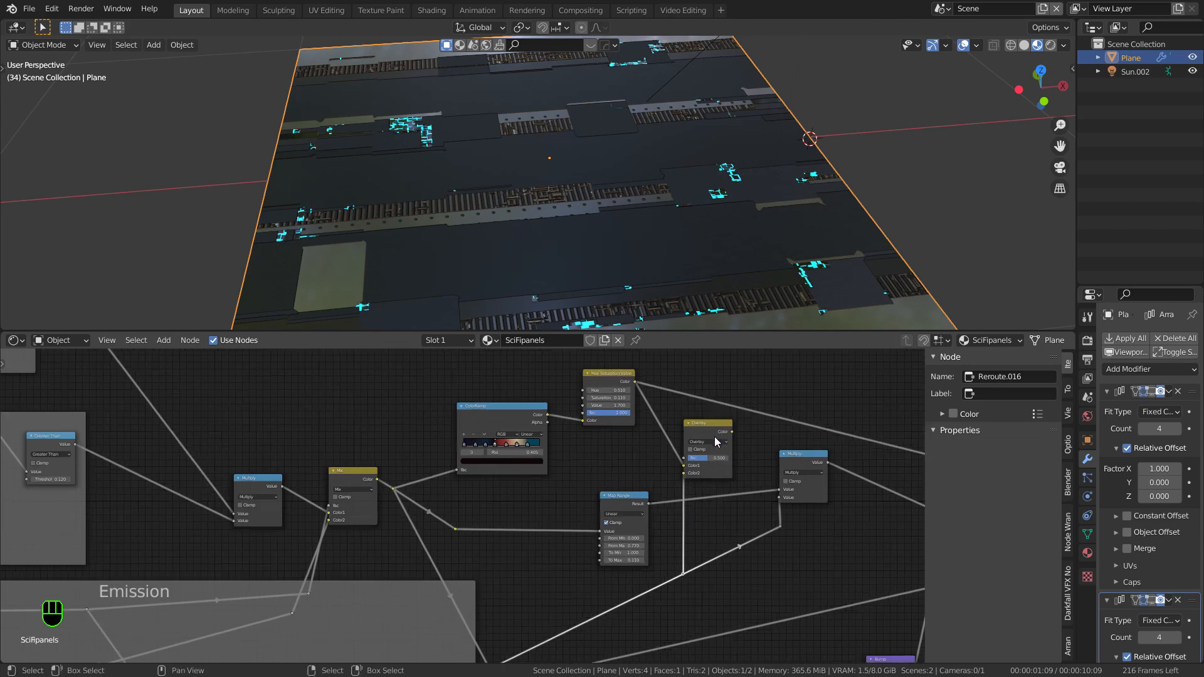
# Step: Preview the Hue Saturation Value and Overlay outputs up close and set the Overlay factor to 0.359
pyautogui.scroll(-1, 689, 436)
pyautogui.keyDown('ctrl'); pyautogui.keyDown('shift'); pyautogui.click(592, 414); pyautogui.keyUp('shift'); pyautogui.keyUp('ctrl')
pyautogui.moveTo(633, 220)
pyautogui.mouseDown(button='middle')
pyautogui.moveTo(500, 248)
pyautogui.moveTo(627, 213)
pyautogui.mouseUp(button='middle')
pyautogui.scroll(3, 499, 248)
pyautogui.scroll(3, 707, 478)
pyautogui.moveTo(685, 495); pyautogui.dragTo(721, 494)
pyautogui.keyDown('ctrl'); pyautogui.keyDown('shift'); pyautogui.click(676, 459); pyautogui.keyUp('shift'); pyautogui.keyUp('ctrl')
pyautogui.moveTo(613, 201); pyautogui.dragTo(602, 150, button='middle')
pyautogui.scroll(3, 588, 164)
pyautogui.moveTo(694, 495); pyautogui.dragTo(652, 495)
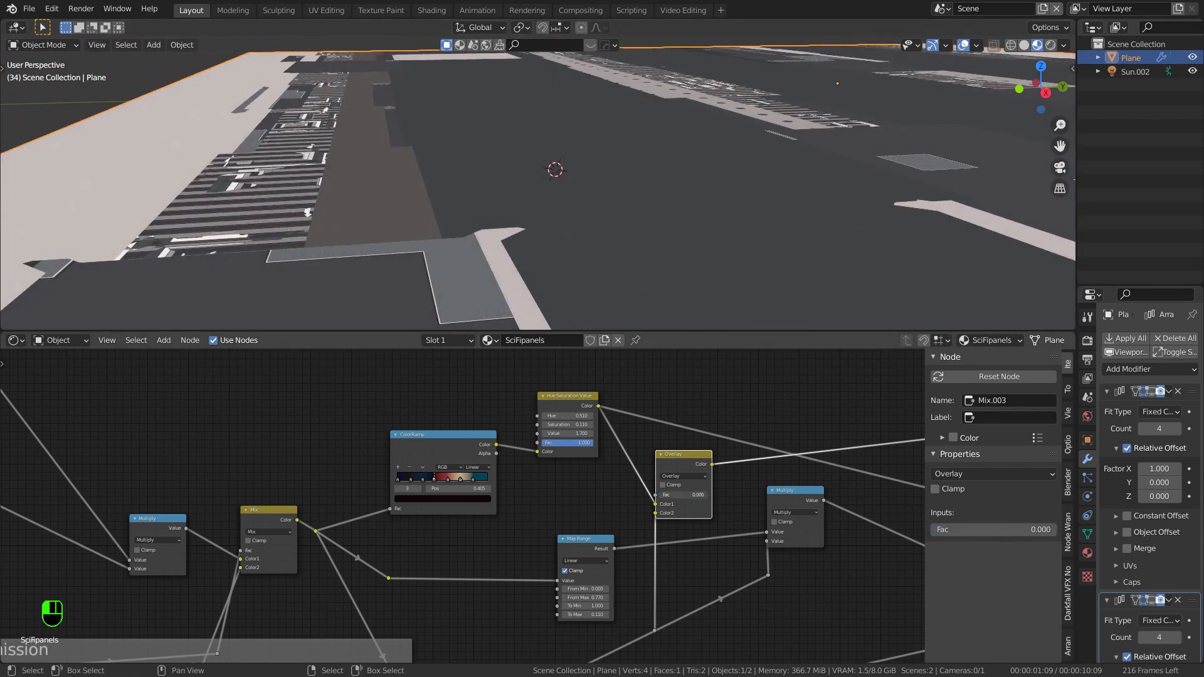
pyautogui.moveTo(675, 495); pyautogui.dragTo(677, 495)
pyautogui.moveTo(700, 506); pyautogui.dragTo(702, 469, button='middle')
pyautogui.scroll(-2, 702, 469)
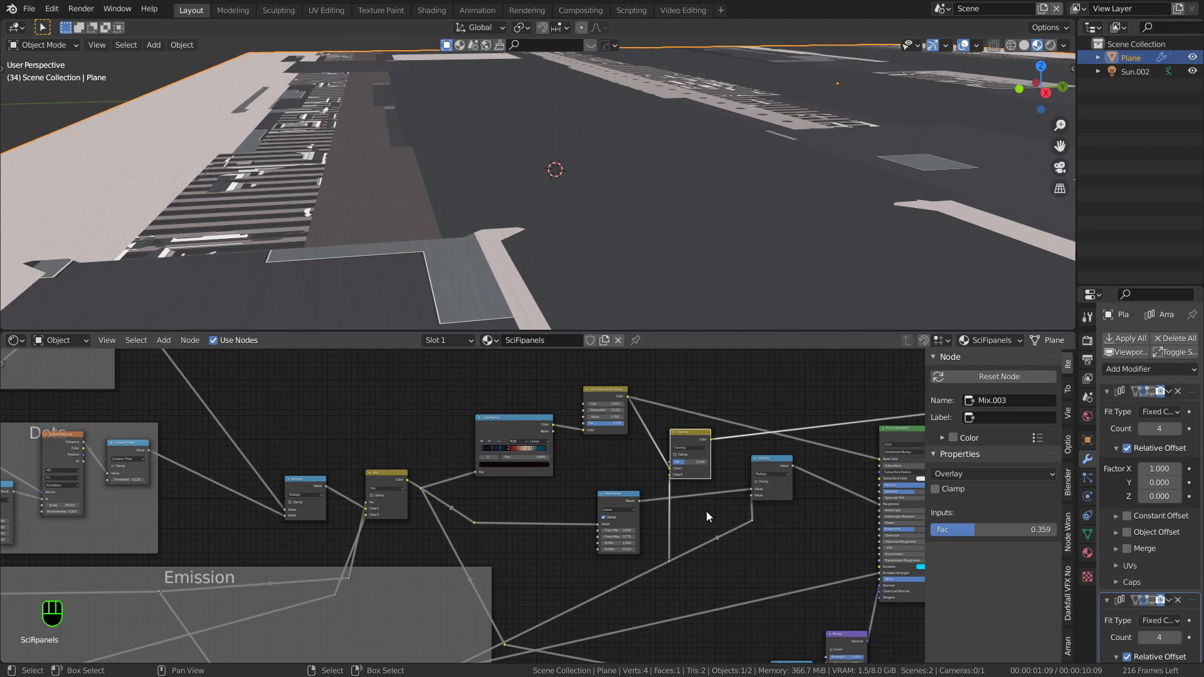
# Step: Preview the Principled BSDF again, link the Overlay output to its Base Color and inspect the panels from a low angle
pyautogui.scroll(1, 715, 512)
pyautogui.moveTo(743, 514); pyautogui.dragTo(626, 521, button='middle')
pyautogui.keyDown('ctrl'); pyautogui.keyDown('shift'); pyautogui.click(803, 427); pyautogui.keyUp('shift'); pyautogui.keyUp('ctrl')
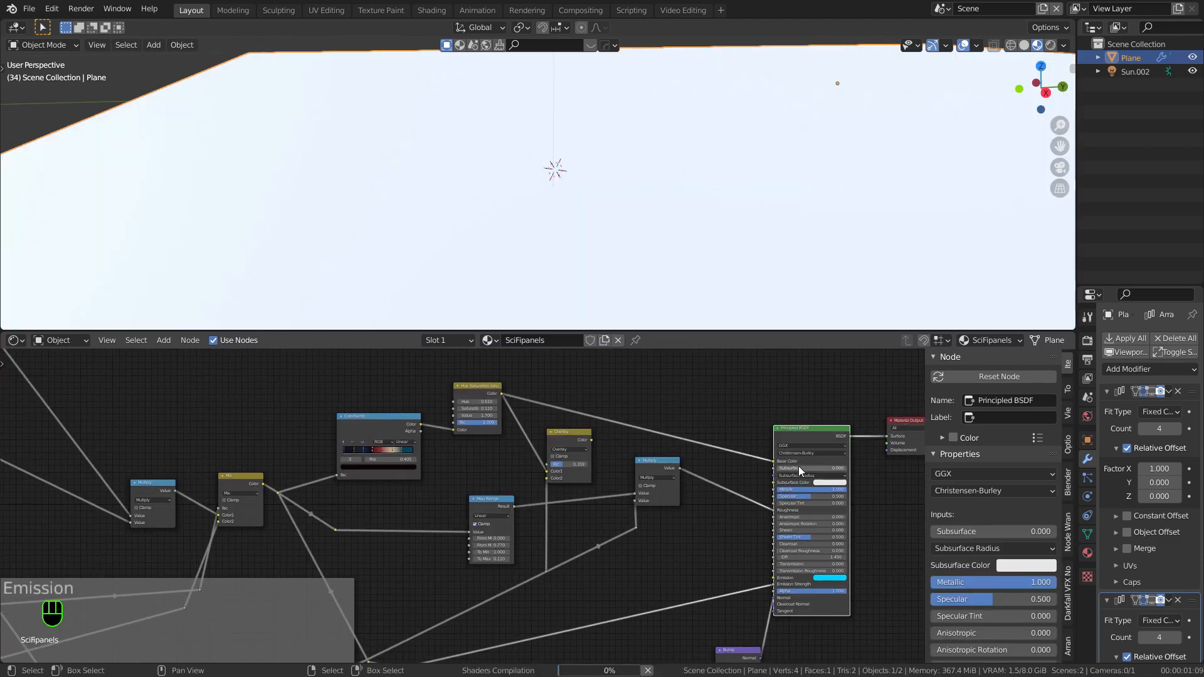
pyautogui.scroll(1, 596, 452)
pyautogui.moveTo(591, 440); pyautogui.dragTo(787, 463)
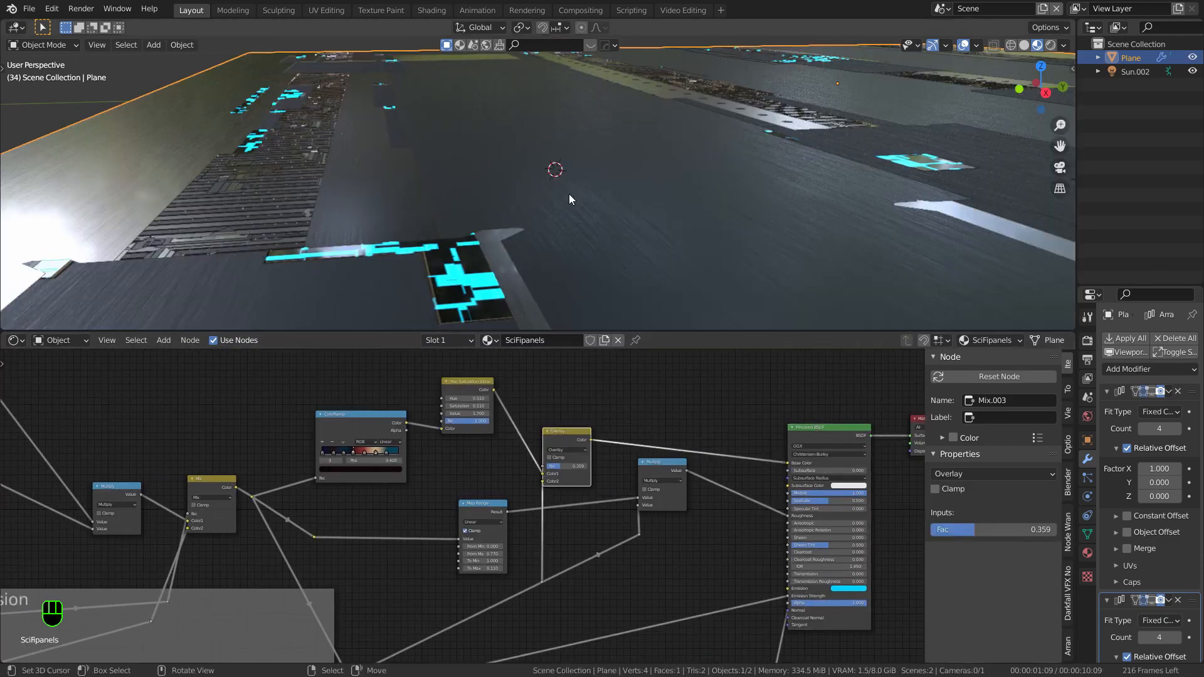
pyautogui.scroll(-4, 582, 167)
pyautogui.keyDown('shift'); pyautogui.moveTo(582, 168); pyautogui.dragTo(345, 216, button='middle'); pyautogui.keyUp('shift')
pyautogui.moveTo(686, 206); pyautogui.dragTo(514, 191, button='middle')
pyautogui.scroll(-8, 696, 533)
# Step: Add an Ambient Occlusion node above the Overlay node and enable ambient occlusion in Eevee's render settings
pyautogui.moveTo(689, 532); pyautogui.dragTo(773, 461, button='middle')
pyautogui.scroll(-1, 773, 461)
pyautogui.moveTo(702, 414); pyautogui.dragTo(639, 416, button='middle')
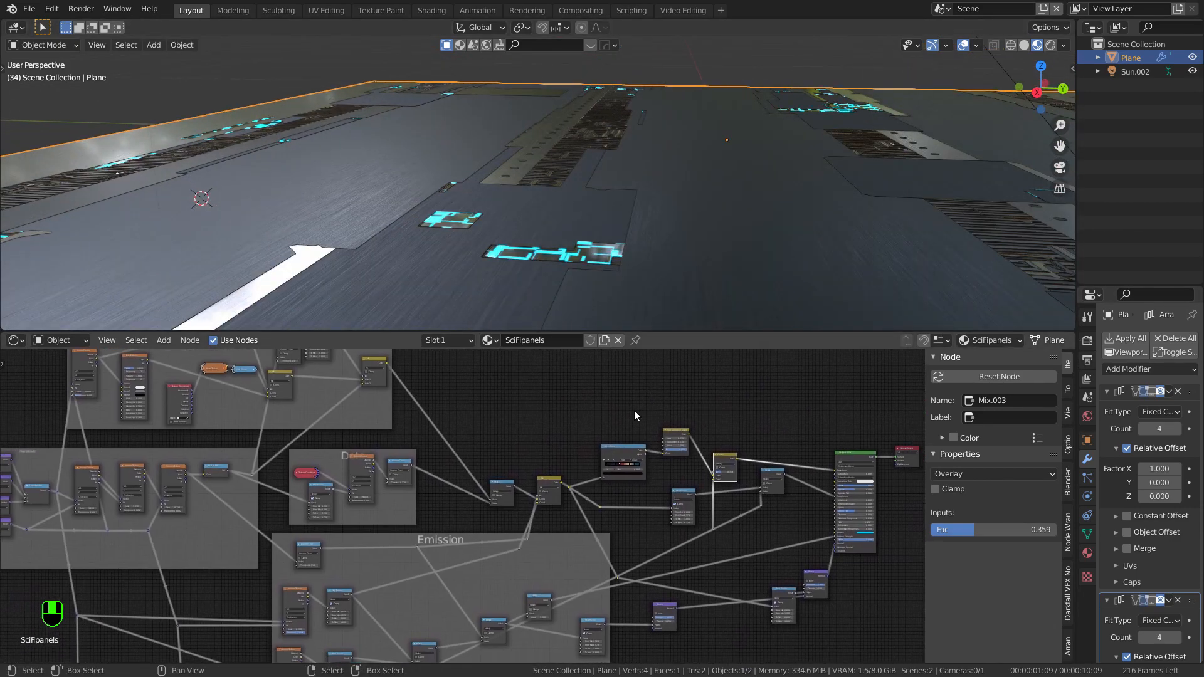
pyautogui.hotkey('shift', 'a')
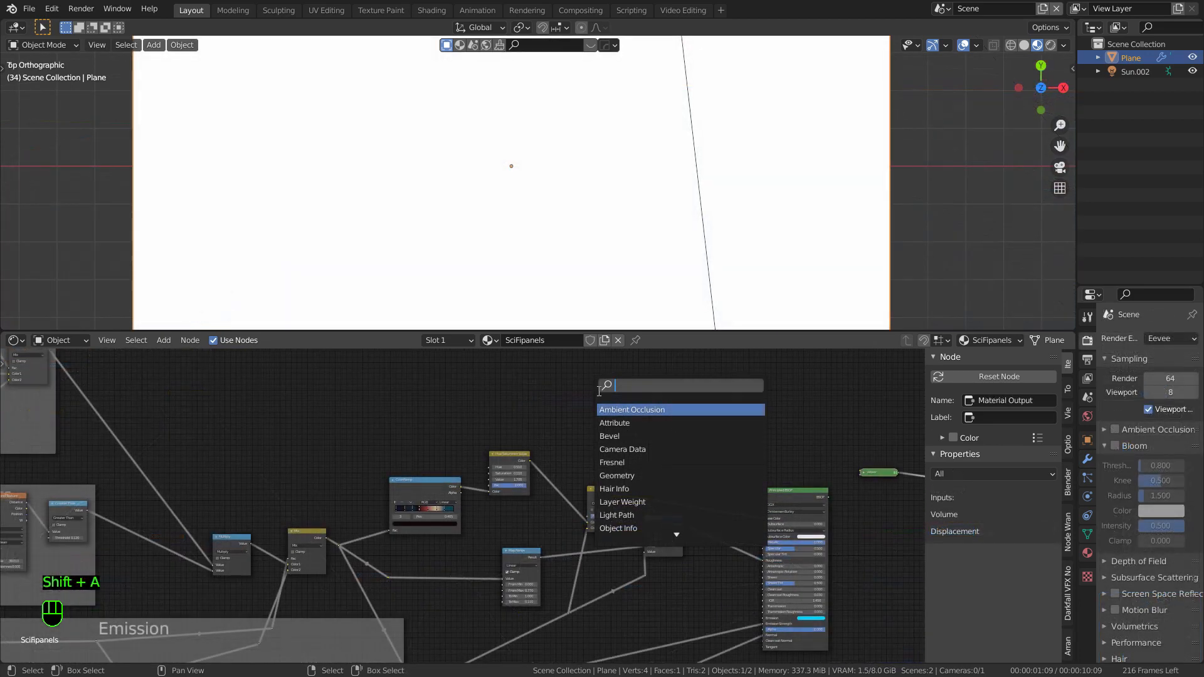
pyautogui.press('Return')
pyautogui.click(696, 408)
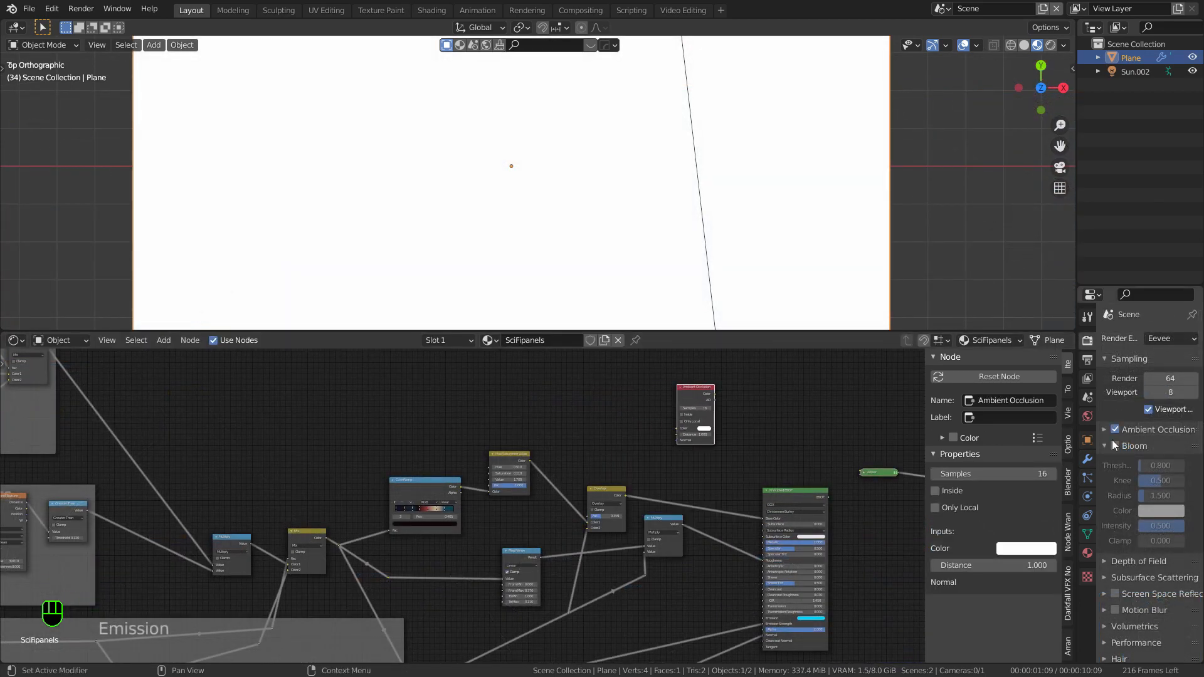
# Step: Preview the Ambient Occlusion node's output and link the last Bump node's normal to its Normal input
pyautogui.scroll(1, 678, 400)
pyautogui.moveTo(697, 399); pyautogui.dragTo(663, 408, button='middle')
pyautogui.keyDown('ctrl'); pyautogui.keyDown('shift'); pyautogui.click(663, 406); pyautogui.keyUp('shift'); pyautogui.keyUp('ctrl')
pyautogui.scroll(-3, 599, 227)
pyautogui.keyDown('shift'); pyautogui.moveTo(546, 163); pyautogui.dragTo(587, 226, button='middle'); pyautogui.keyUp('shift')
pyautogui.scroll(-3, 641, 600)
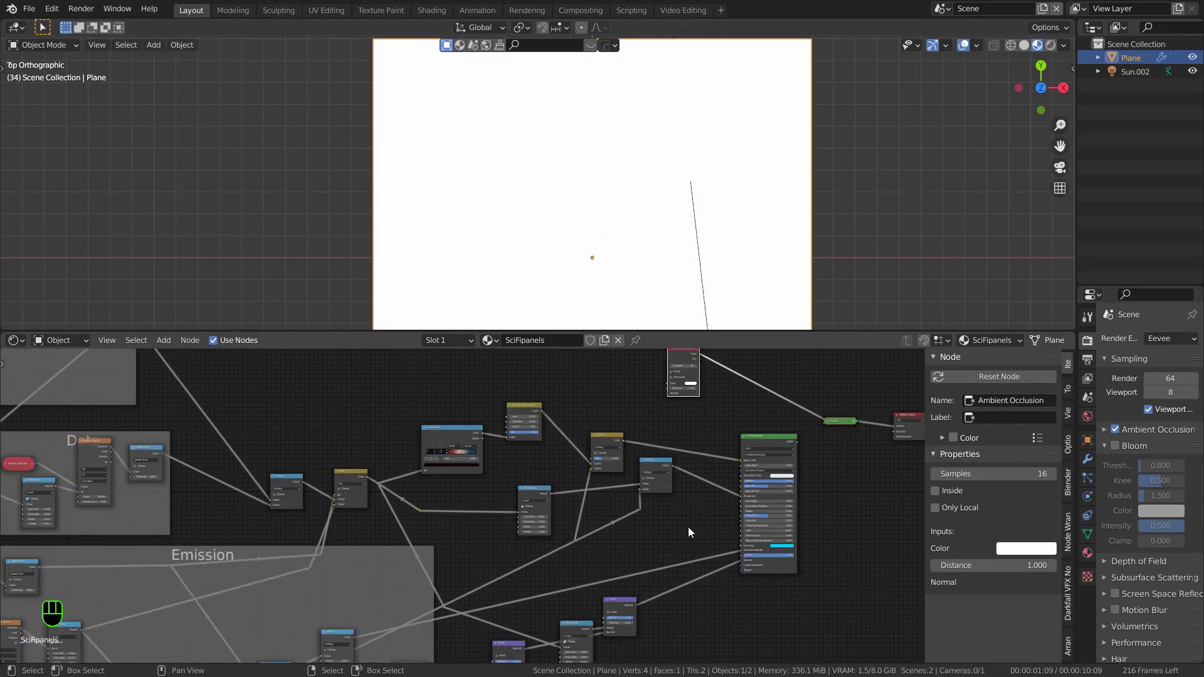
pyautogui.moveTo(641, 600); pyautogui.dragTo(670, 405)
pyautogui.scroll(2, 596, 202)
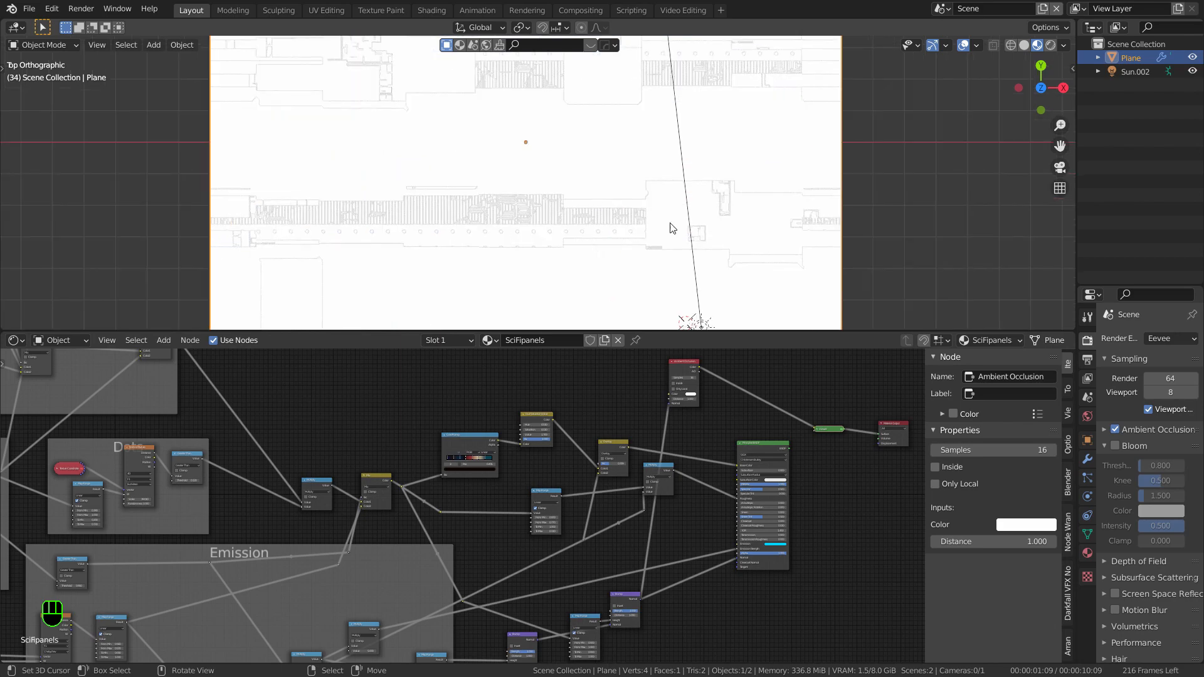
pyautogui.scroll(2, 543, 220)
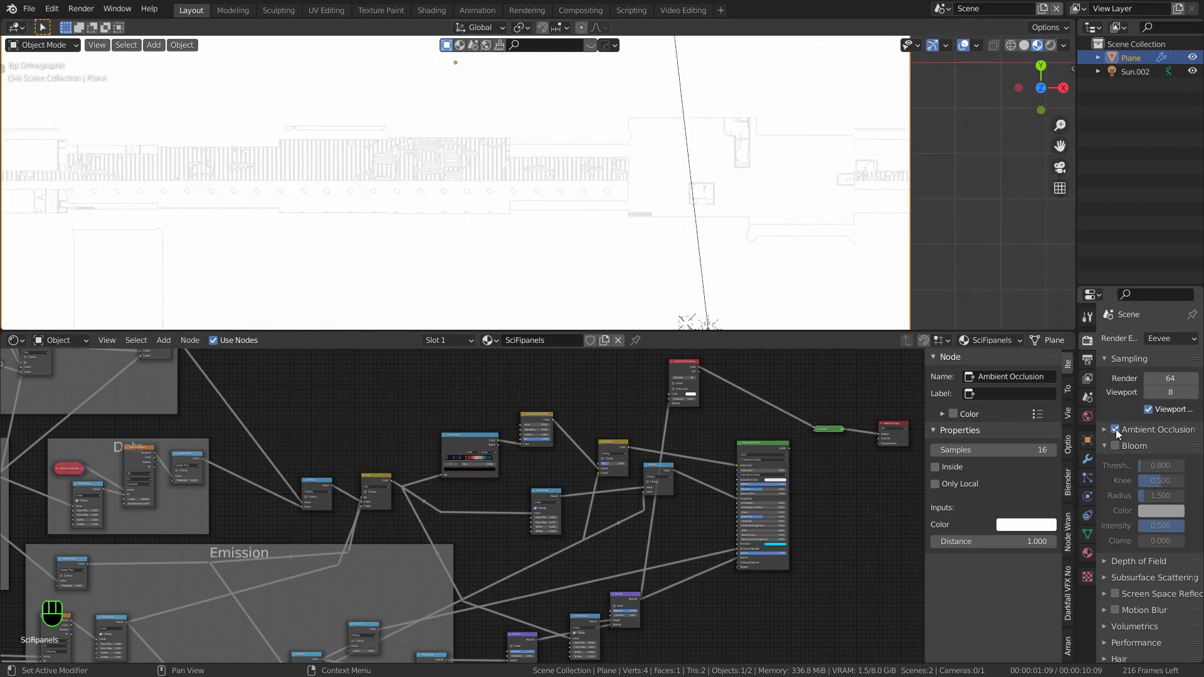
# Step: Switch Eevee's ambient occlusion off and on to compare the result, and expand its settings
pyautogui.click(1115, 429)
pyautogui.click(1116, 429)
pyautogui.click(1105, 429)
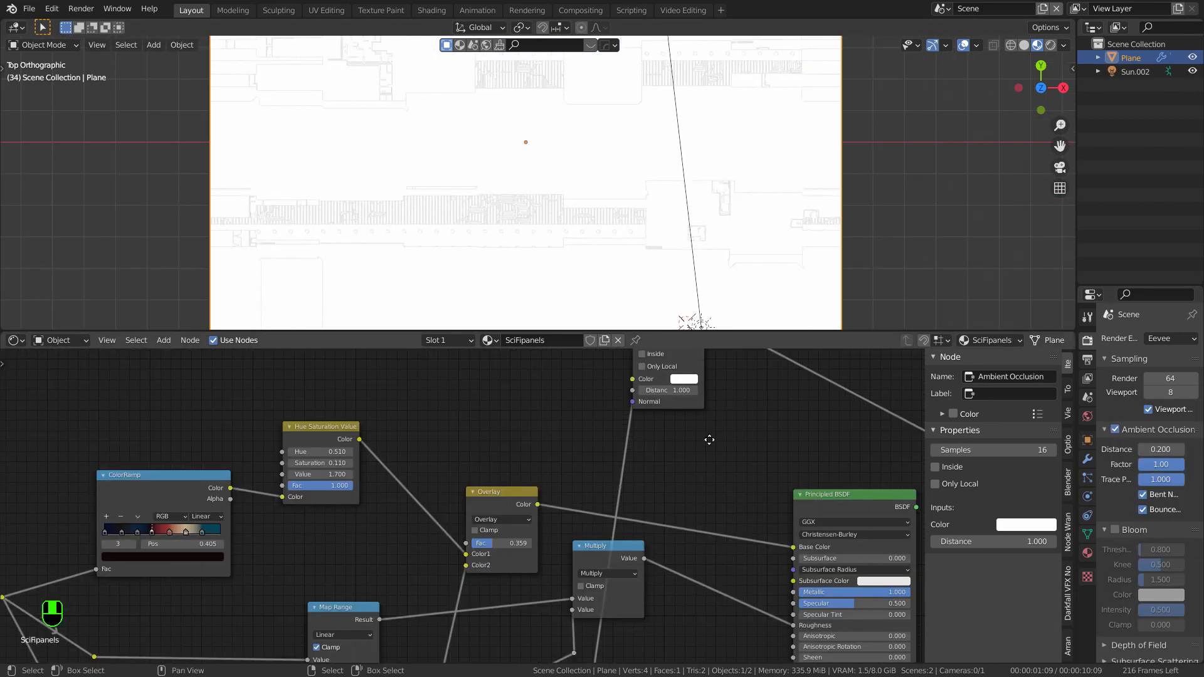
# Step: Duplicate the Overlay node in front of the Principled BSDF, linking Ambient Occlusion color to Color2 and the original Overlay to Color1
pyautogui.moveTo(710, 438); pyautogui.dragTo(736, 435, button='middle')
pyautogui.scroll(-5, 627, 455)
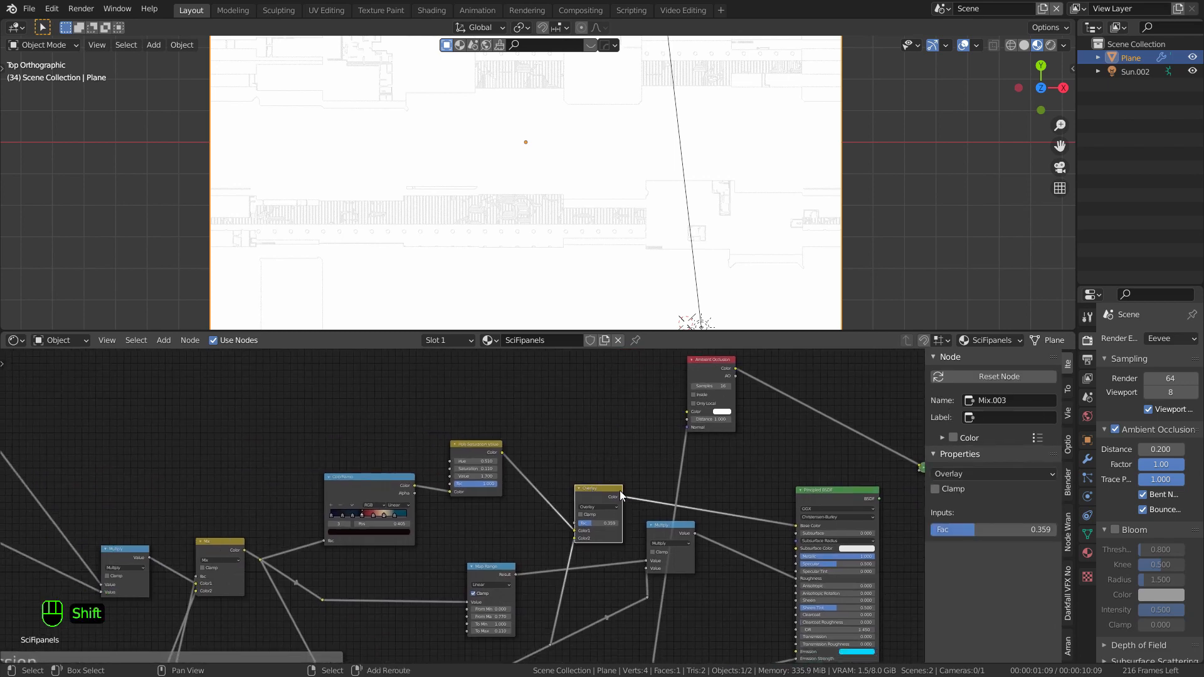
pyautogui.hotkey('shift', 'd')
pyautogui.click(777, 461)
pyautogui.scroll(1, 728, 404)
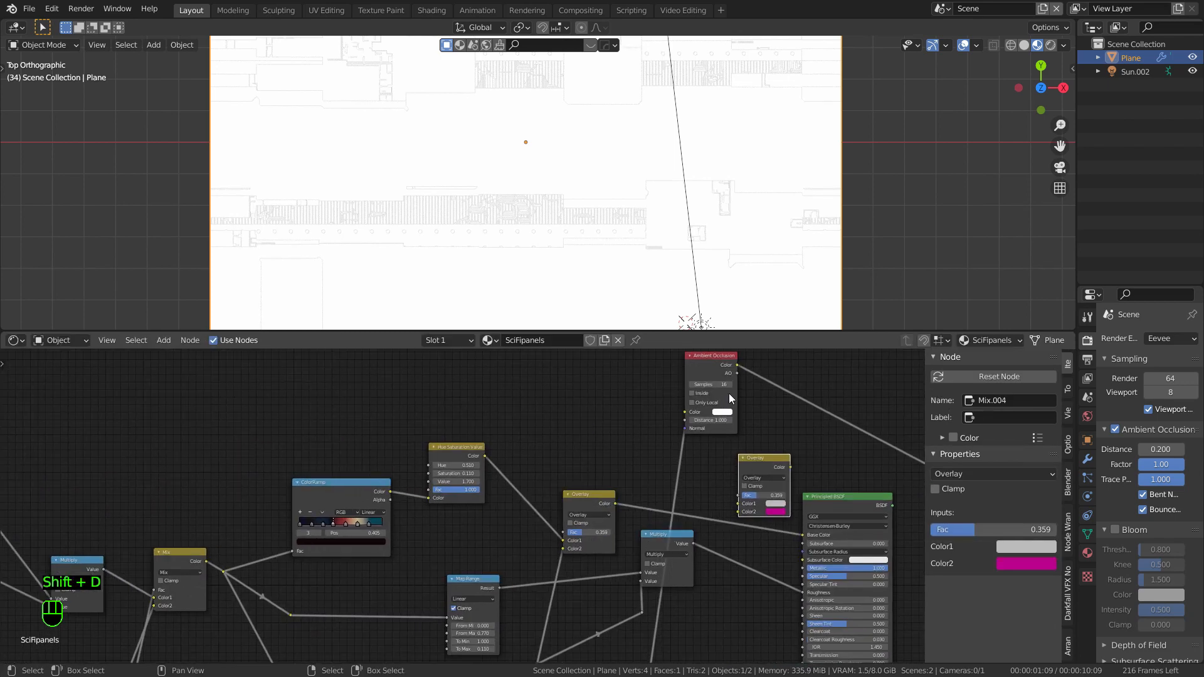
pyautogui.scroll(1, 728, 404)
pyautogui.moveTo(742, 356); pyautogui.dragTo(742, 528)
pyautogui.moveTo(599, 519); pyautogui.dragTo(742, 519)
# Step: Set the copied mix node's blend mode to Multiply and link its color output to the Principled BSDF's Base Color
pyautogui.click(773, 489)
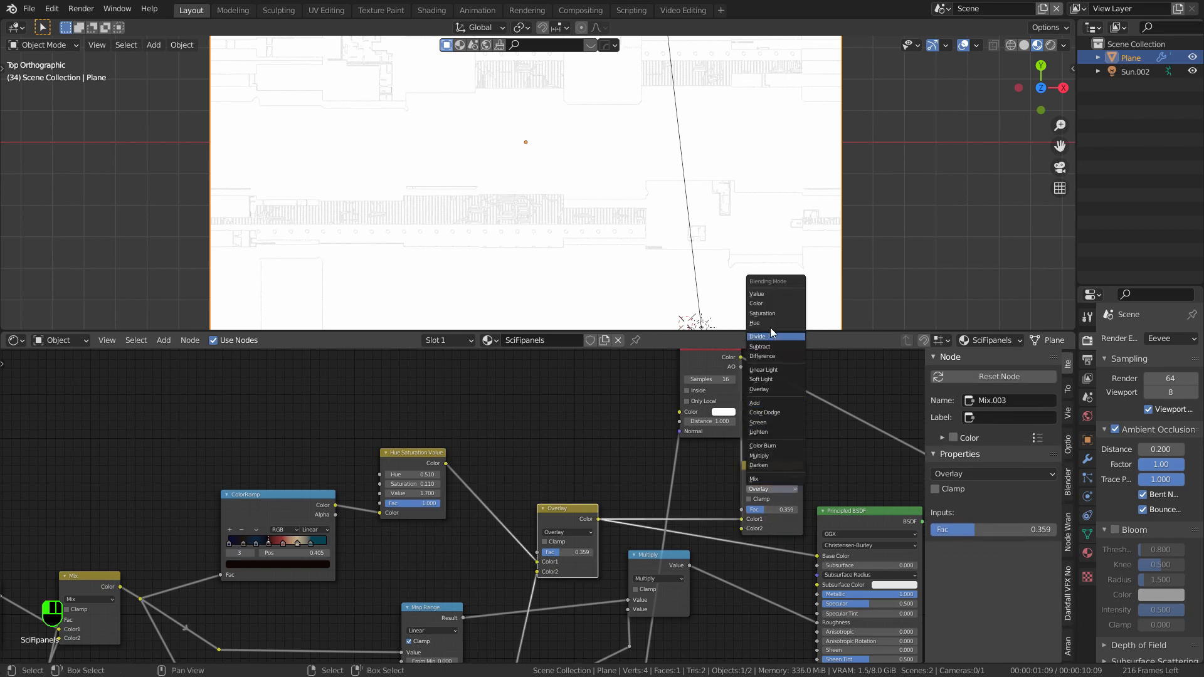
pyautogui.click(773, 457)
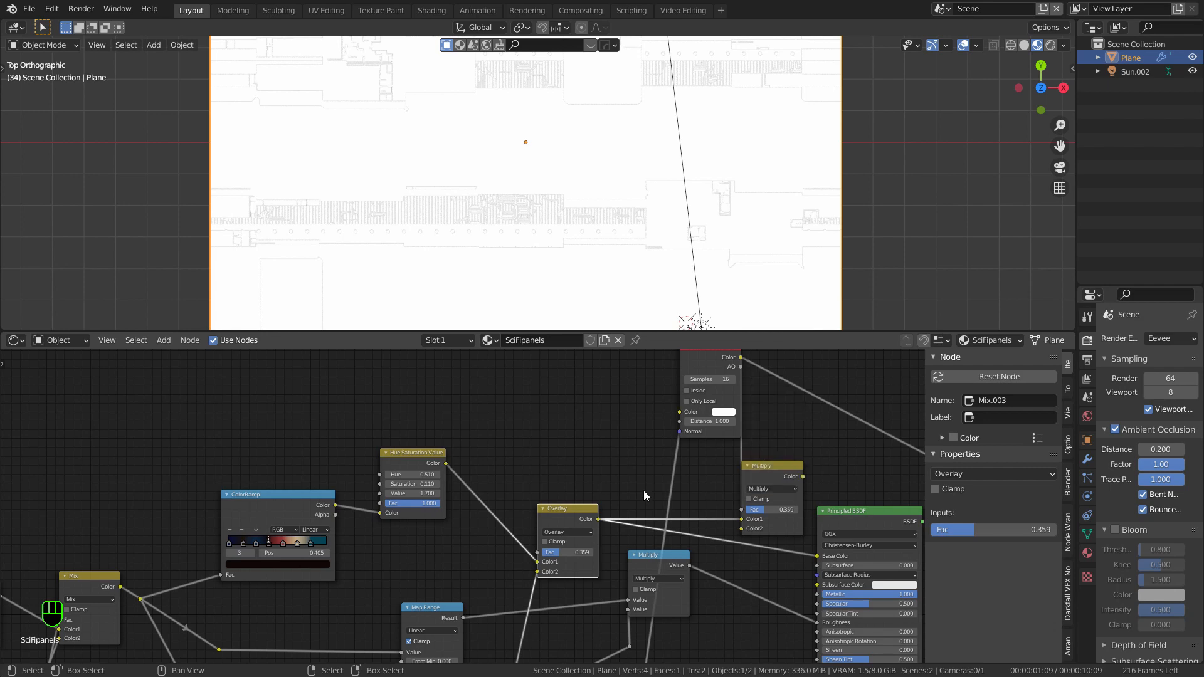
pyautogui.moveTo(803, 477); pyautogui.dragTo(819, 556)
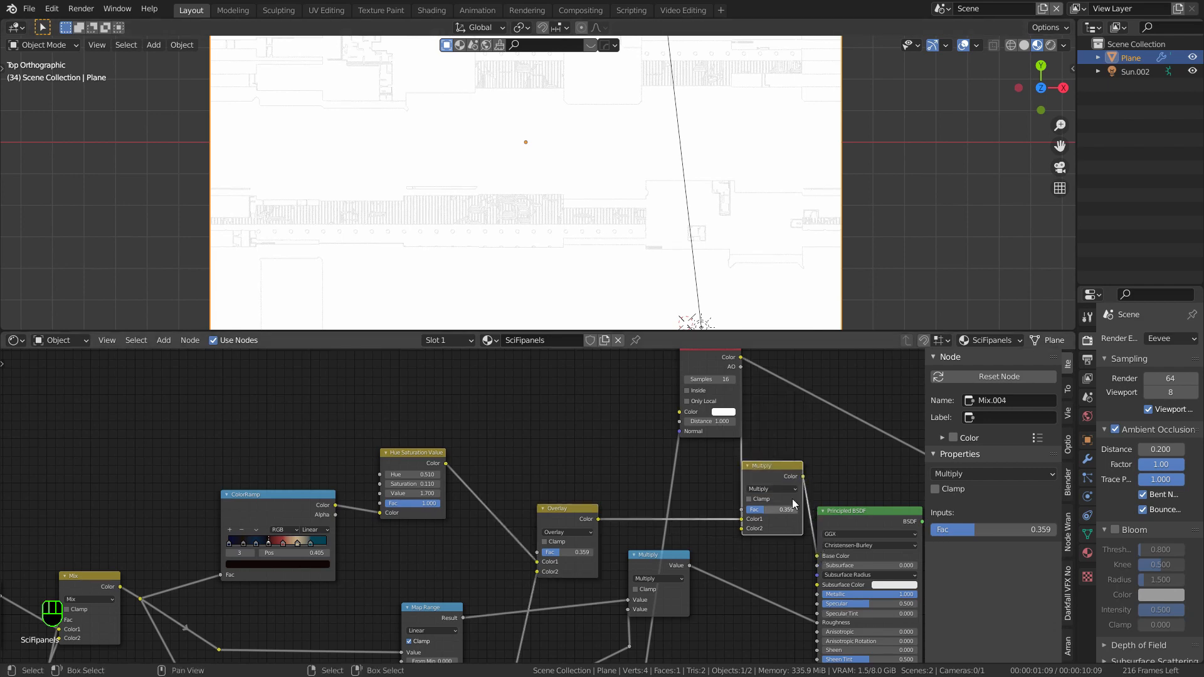
# Step: Preview the color Multiply node, set its factor to 1.000 and check the panel edges up close
pyautogui.keyDown('ctrl'); pyautogui.keyDown('shift'); pyautogui.click(770, 469); pyautogui.keyUp('shift'); pyautogui.keyUp('ctrl')
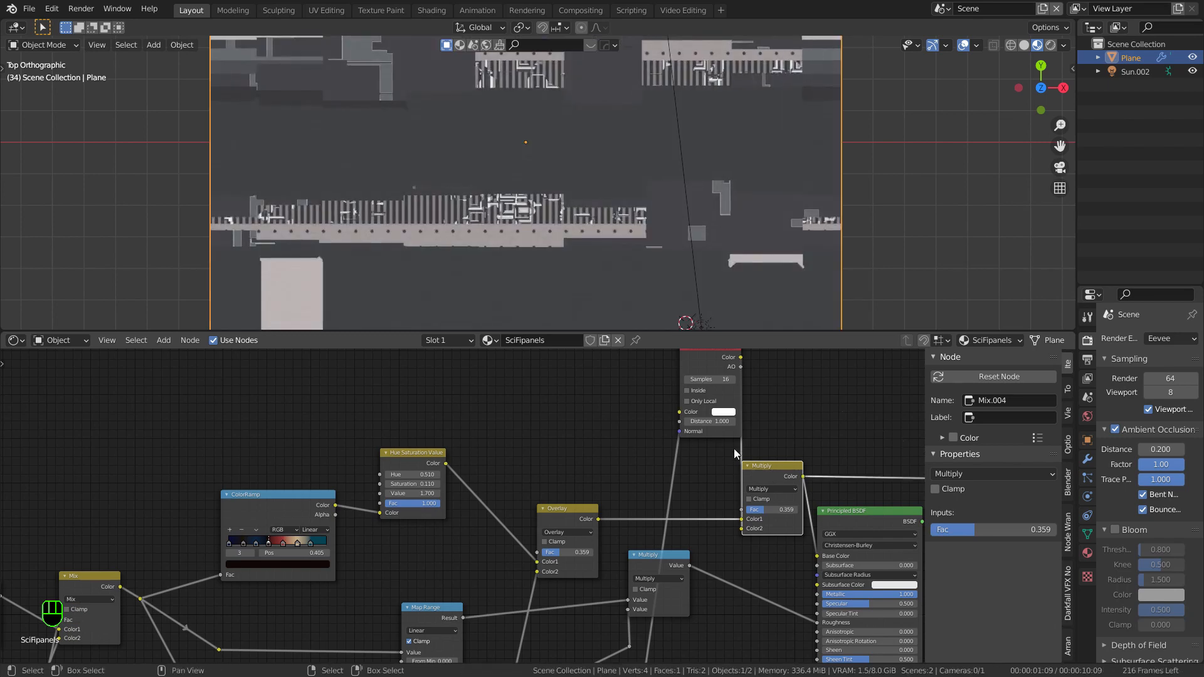
pyautogui.moveTo(777, 510)
pyautogui.mouseDown()
pyautogui.moveTo(798, 510)
pyautogui.moveTo(745, 509)
pyautogui.moveTo(797, 510)
pyautogui.mouseUp()
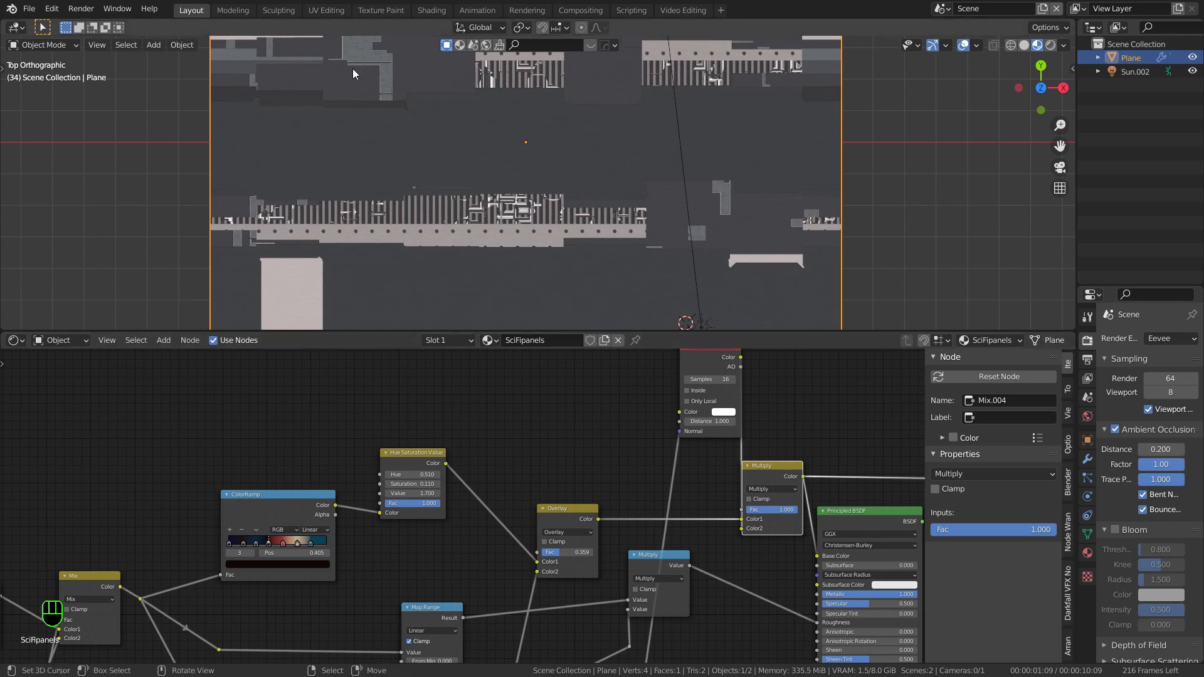
pyautogui.scroll(6, 378, 99)
pyautogui.keyDown('shift'); pyautogui.moveTo(701, 188); pyautogui.dragTo(671, 270, button='middle'); pyautogui.keyUp('shift')
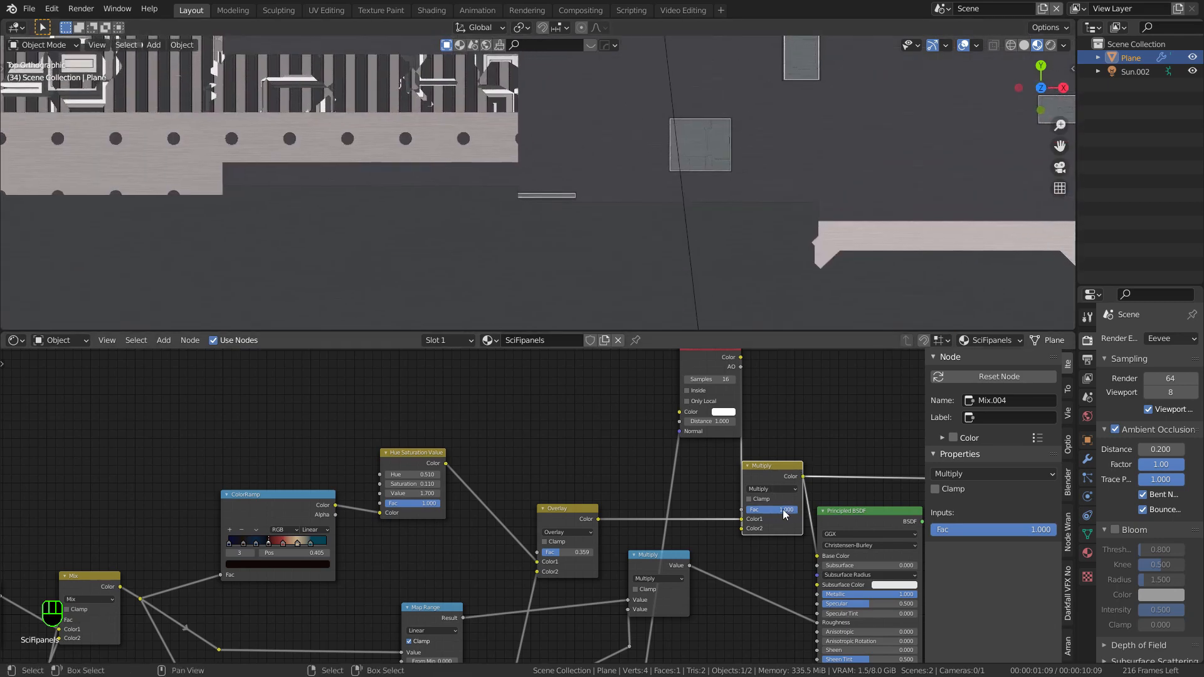
pyautogui.moveTo(798, 510)
pyautogui.mouseDown()
pyautogui.moveTo(745, 510)
pyautogui.moveTo(797, 509)
pyautogui.mouseUp()
# Step: Move the Ambient Occlusion node away from the Multiply node, above the original Overlay node
pyautogui.scroll(-1, 737, 429)
pyautogui.moveTo(738, 429); pyautogui.dragTo(765, 445, button='middle')
pyautogui.moveTo(748, 385); pyautogui.dragTo(678, 390)
pyautogui.scroll(1, 730, 429)
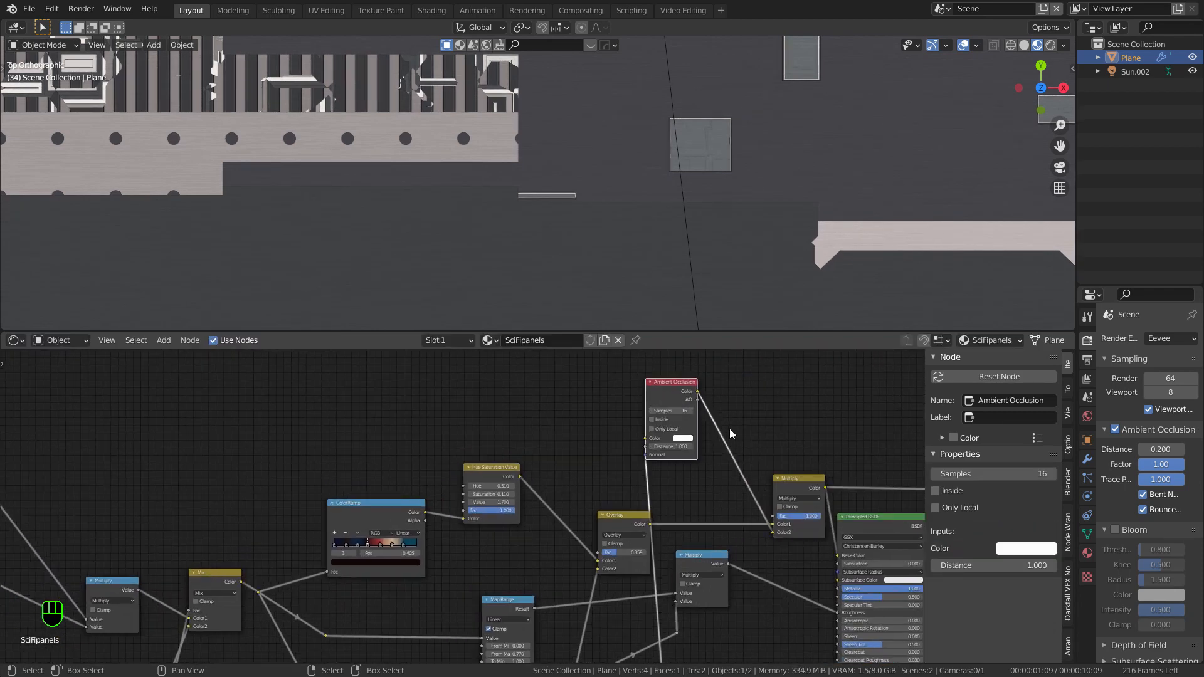
# Step: Select all nodes except the Material Output and combine them into a node group
pyautogui.scroll(-5, 729, 427)
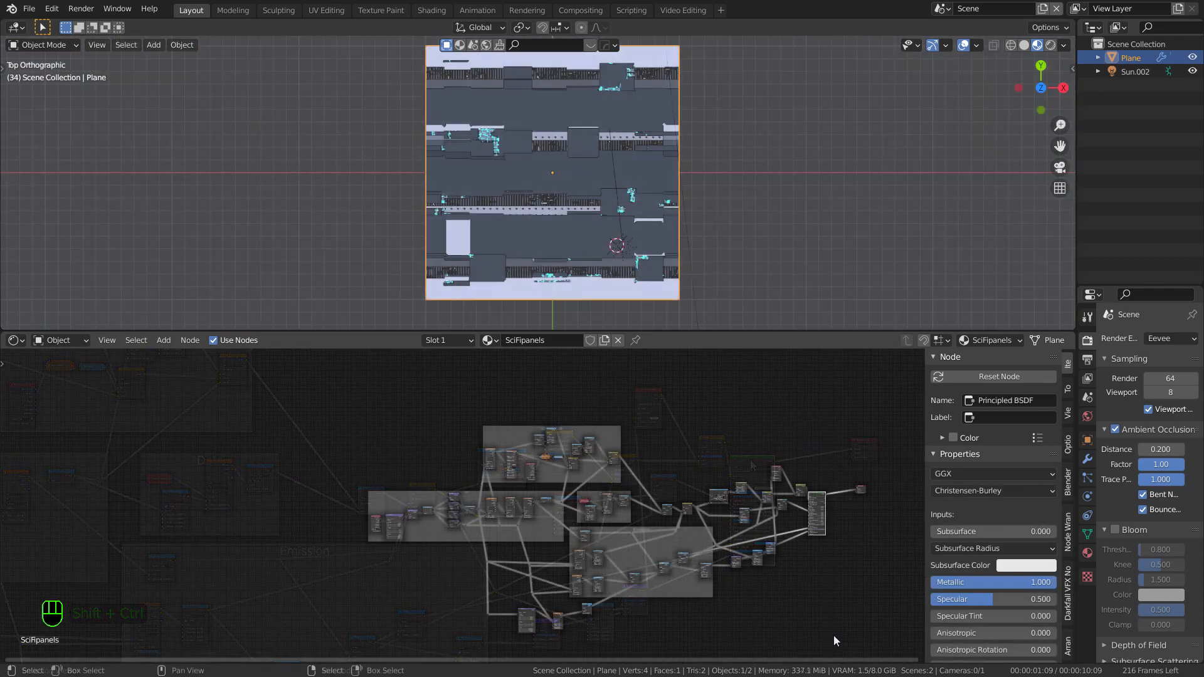
pyautogui.moveTo(833, 635); pyautogui.dragTo(282, 375)
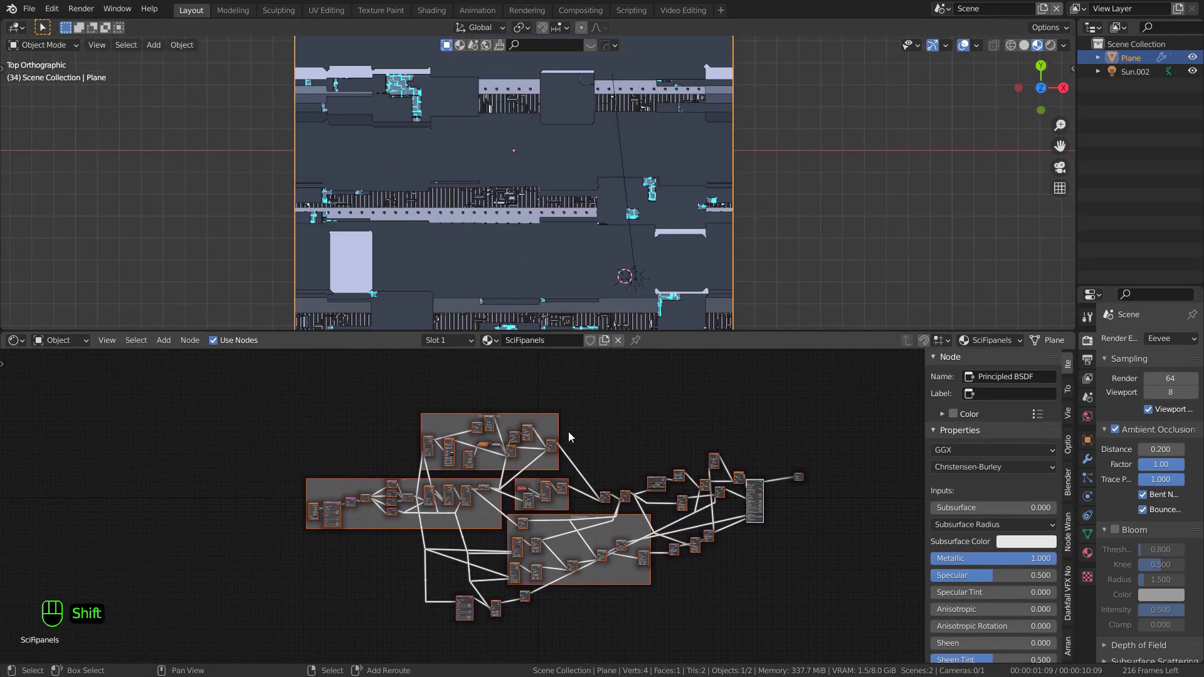
pyautogui.hotkey('shift', 'a')
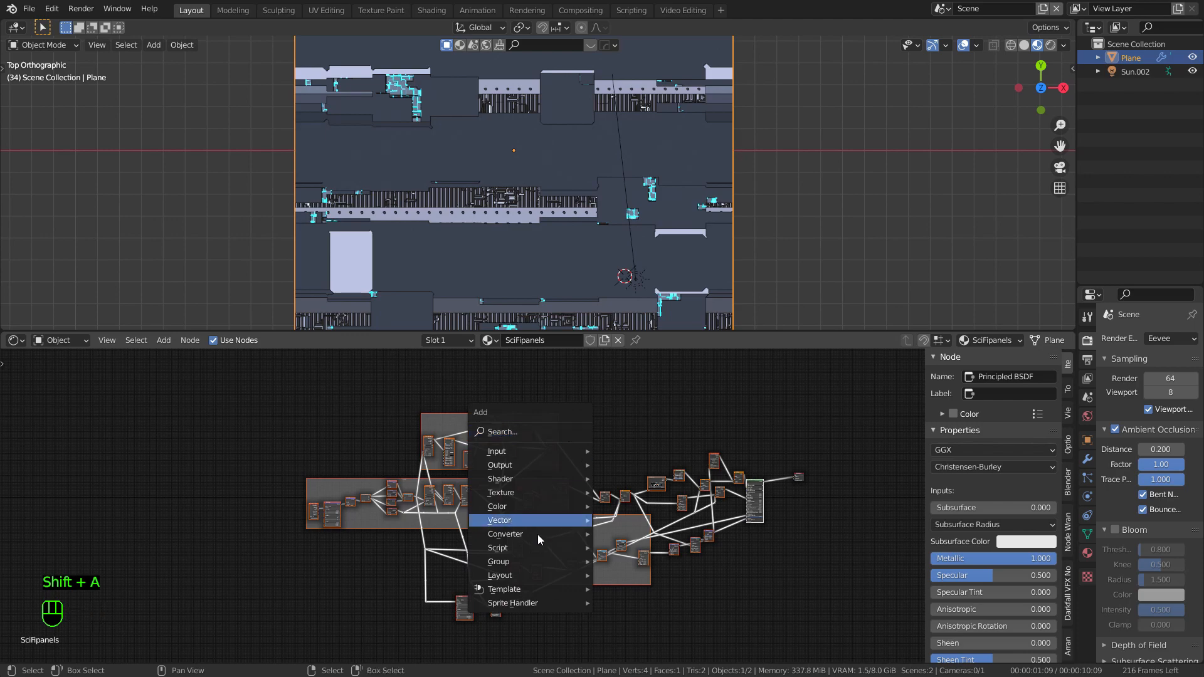
pyautogui.moveTo(530, 562)
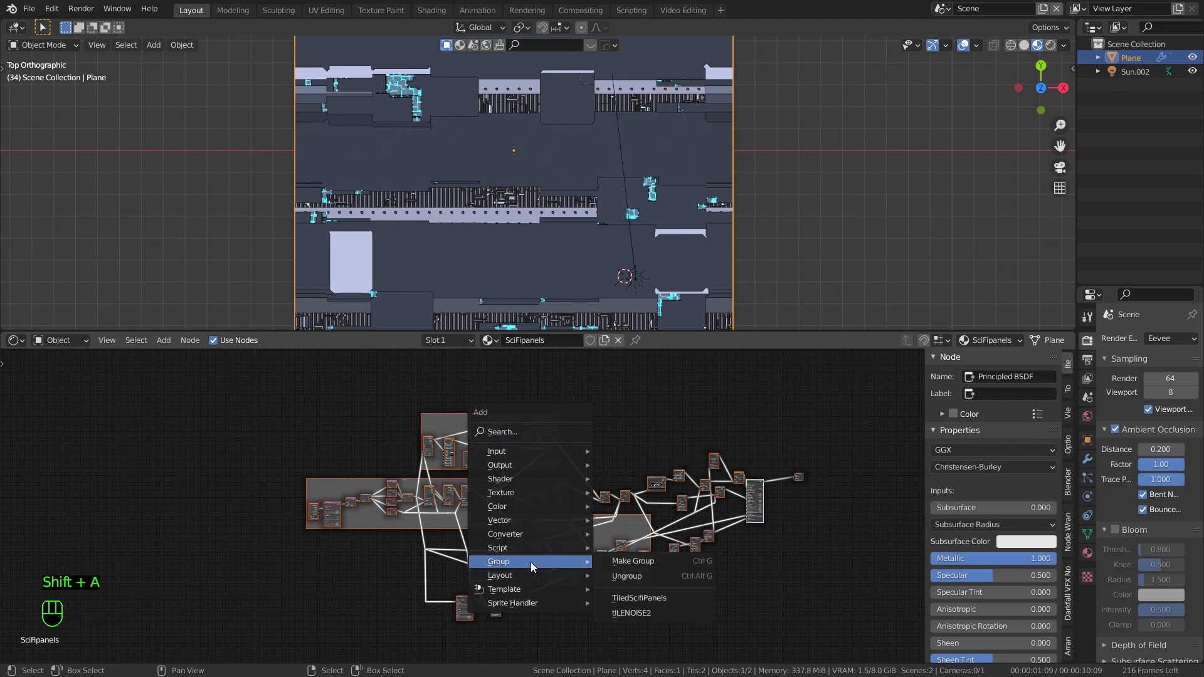
pyautogui.click(641, 562)
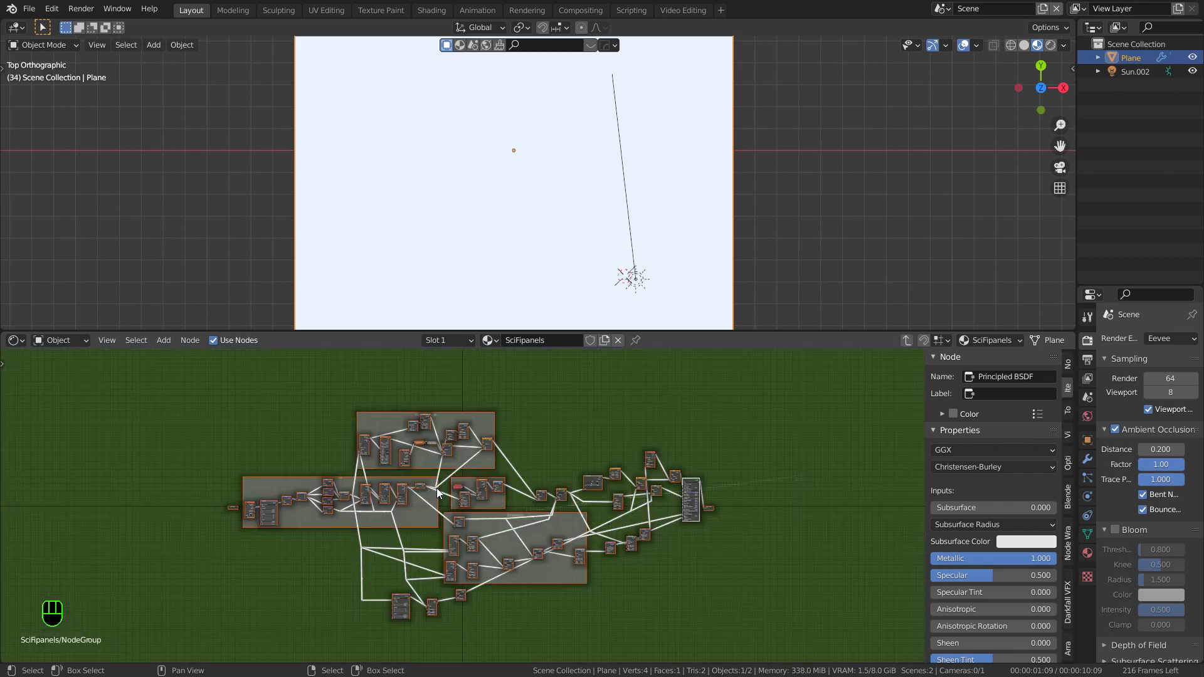
# Step: Leave the node group and rename it SCIFIpanels
pyautogui.click(908, 341)
pyautogui.scroll(5, 592, 509)
pyautogui.click(655, 442)
pyautogui.write('SCIFIpn')
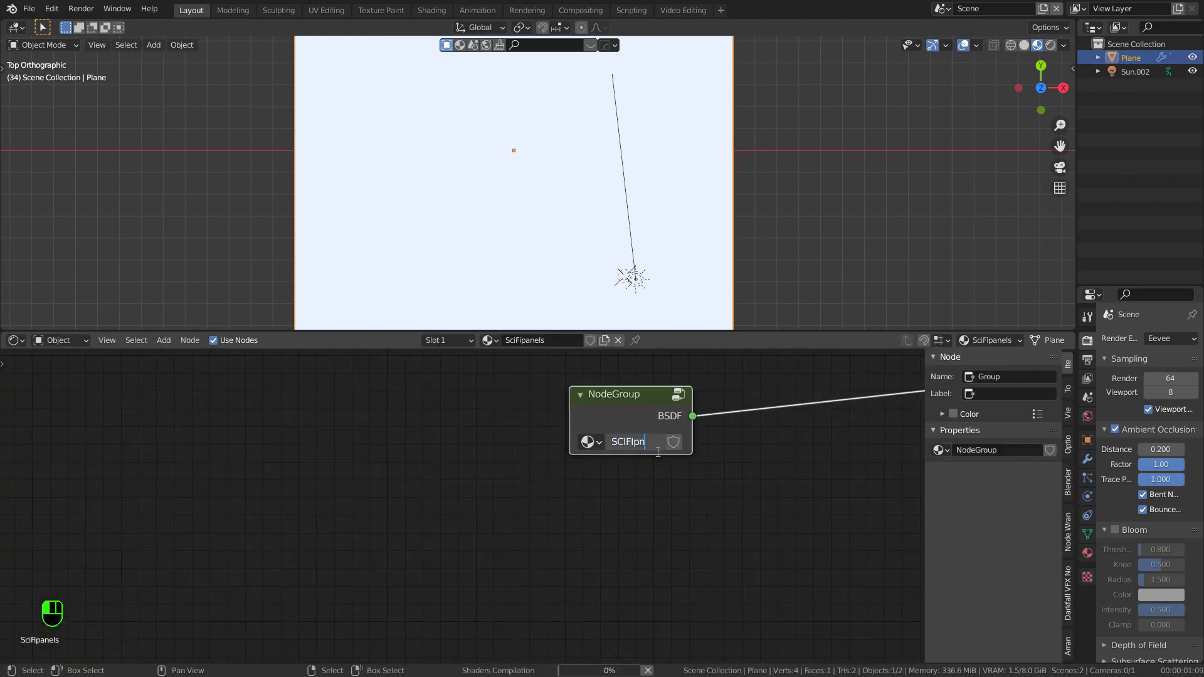
pyautogui.write('panels')
pyautogui.press('Return')
# Step: Open the SCIFIpanels group for editing, maximize the node editor and hide its sidebar
pyautogui.press('Tab')
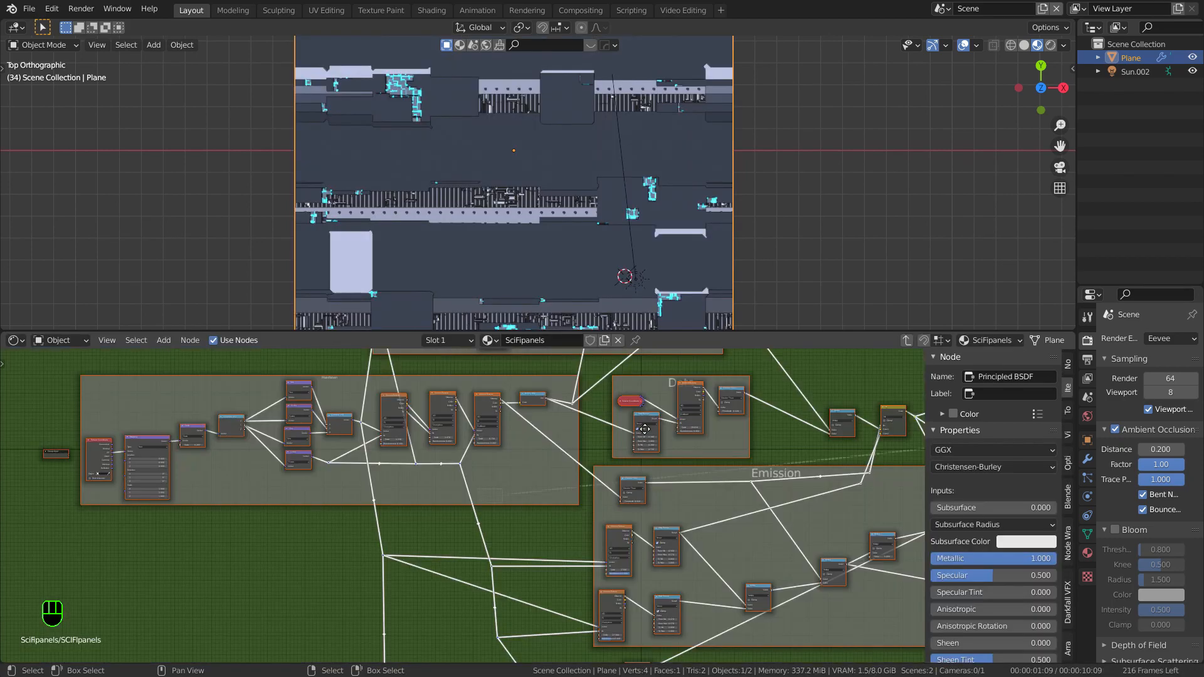
pyautogui.hotkey('ctrl', 'space')
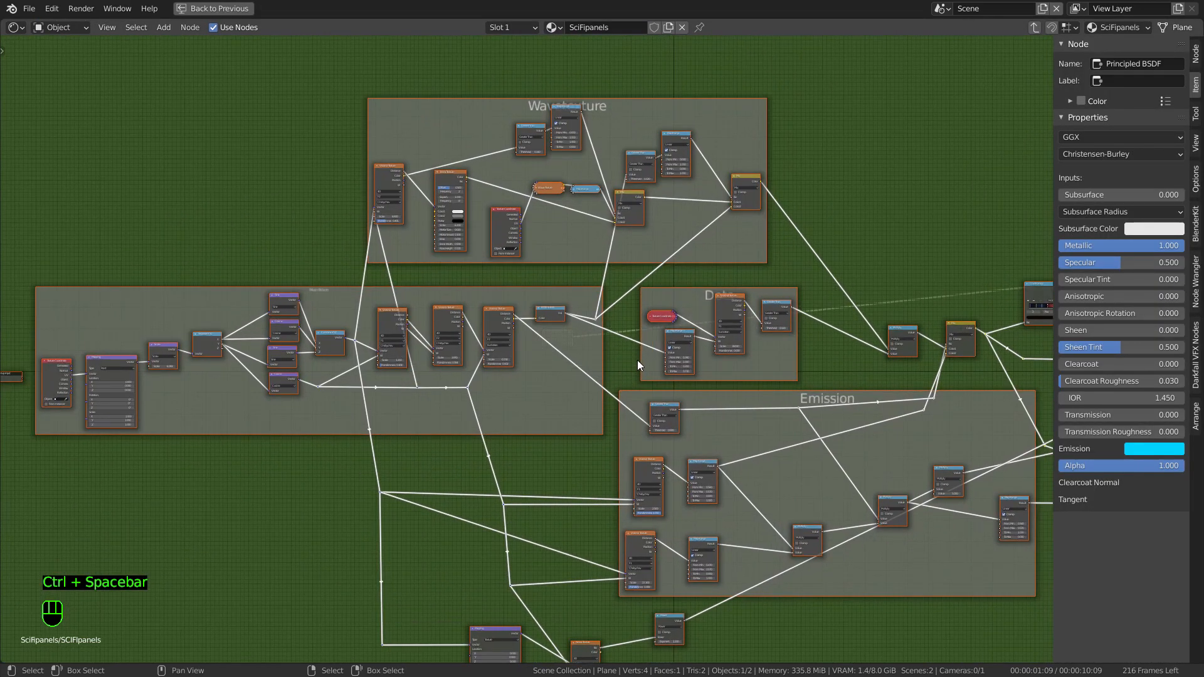
pyautogui.press('n')
# Step: Move the Group Input node into the MainPatern frame, just below the lowest Cosine node
pyautogui.moveTo(171, 268); pyautogui.dragTo(335, 332, button='middle')
pyautogui.scroll(5, 335, 333)
pyautogui.click(269, 365)
pyautogui.moveTo(304, 407); pyautogui.dragTo(637, 525)
pyautogui.moveTo(714, 494); pyautogui.dragTo(582, 433, button='middle')
pyautogui.scroll(3, 578, 435)
pyautogui.moveTo(467, 468); pyautogui.dragTo(497, 393)
pyautogui.scroll(2, 571, 367)
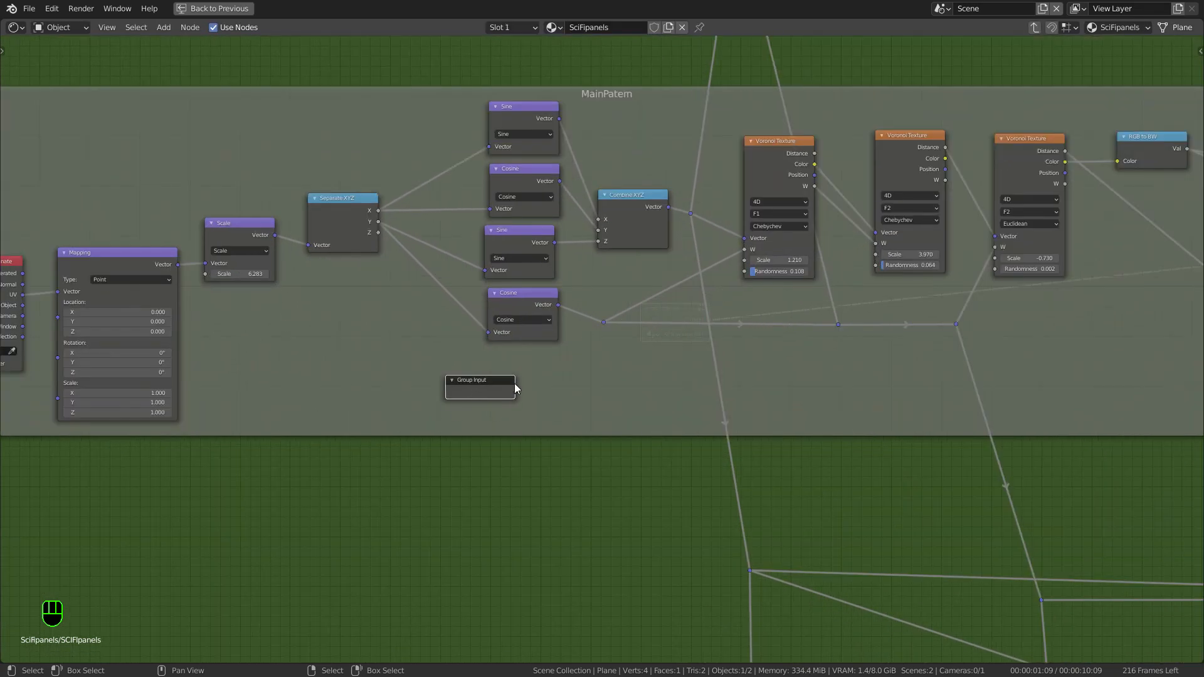
pyautogui.moveTo(515, 388); pyautogui.dragTo(398, 415, button='middle')
# Step: Expose the first Voronoi's Scale and Randomness and the second Voronoi's Scale as group inputs, naming the last one Scale2
pyautogui.press('n')
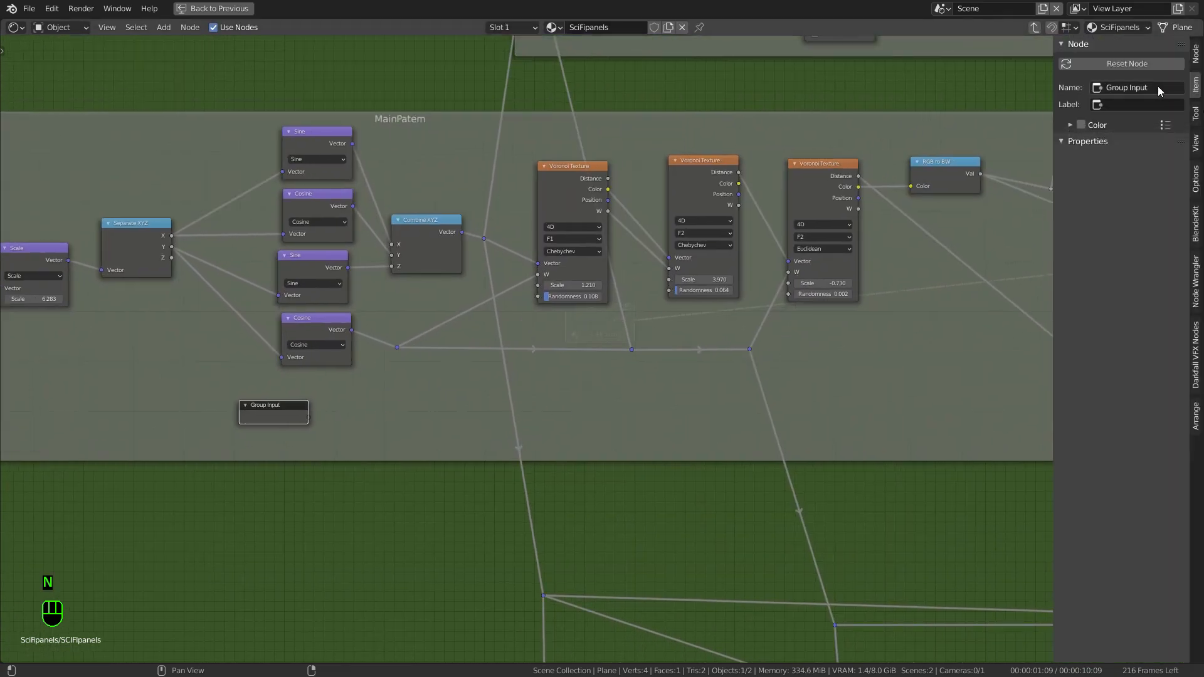
pyautogui.click(1195, 55)
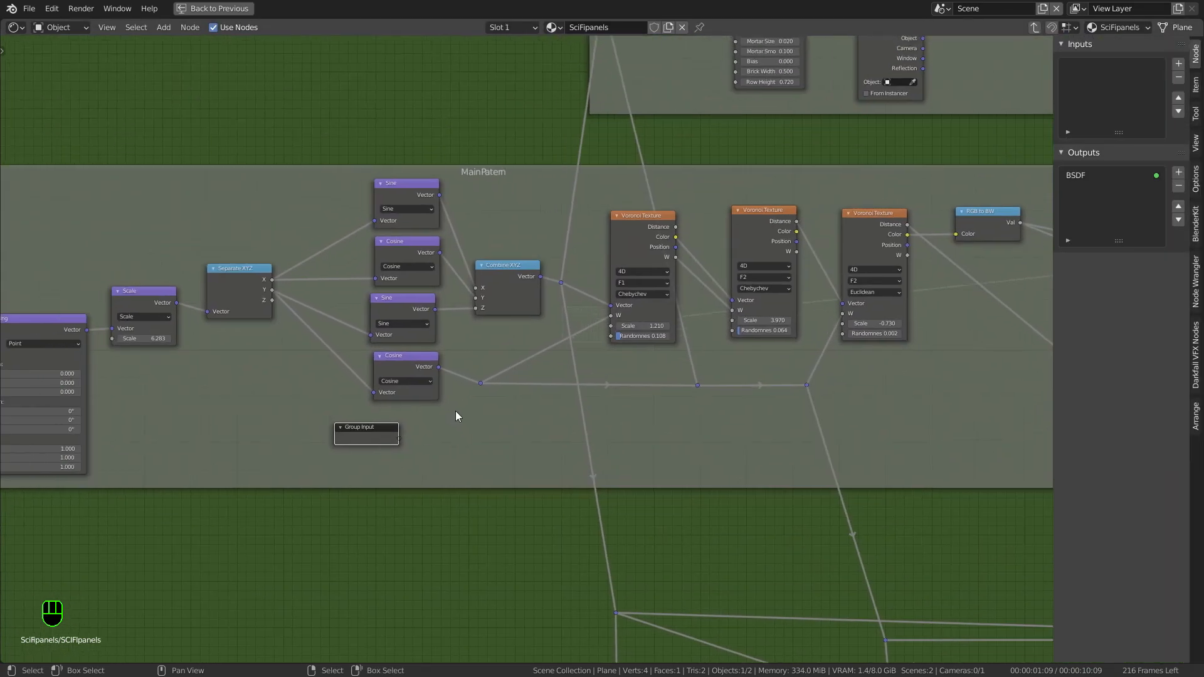
pyautogui.scroll(-1, 456, 411)
pyautogui.moveTo(600, 333); pyautogui.dragTo(403, 438)
pyautogui.moveTo(600, 346); pyautogui.dragTo(402, 446)
pyautogui.moveTo(712, 327); pyautogui.dragTo(403, 454)
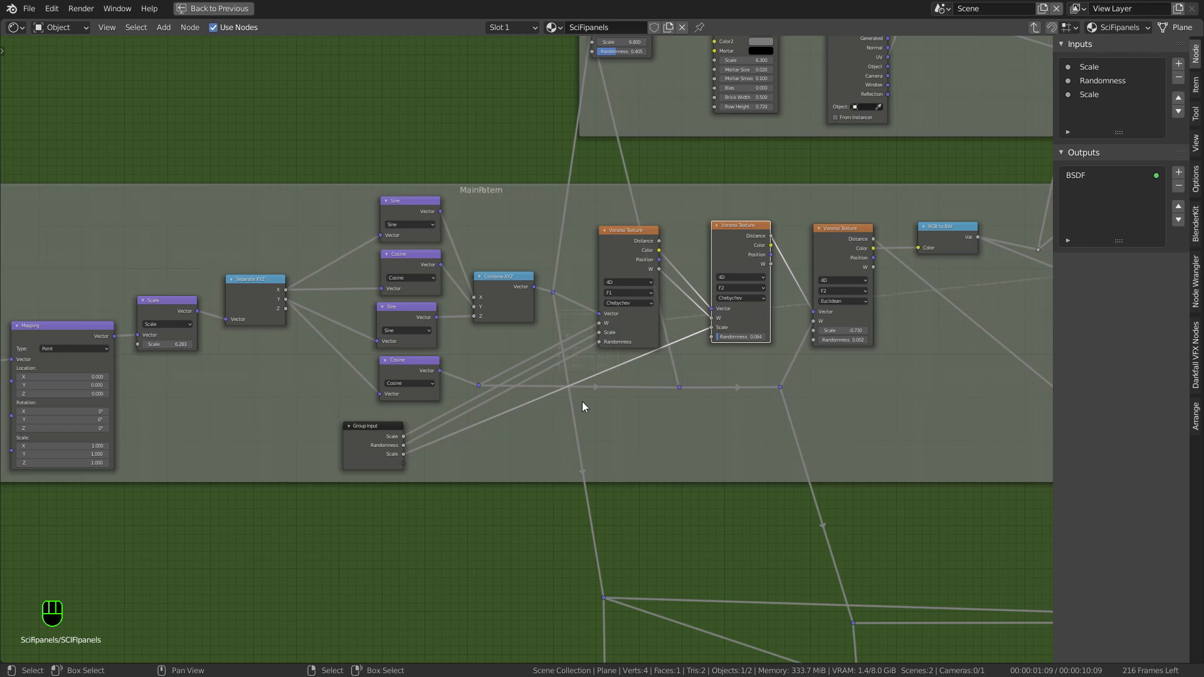
pyautogui.click(1090, 94)
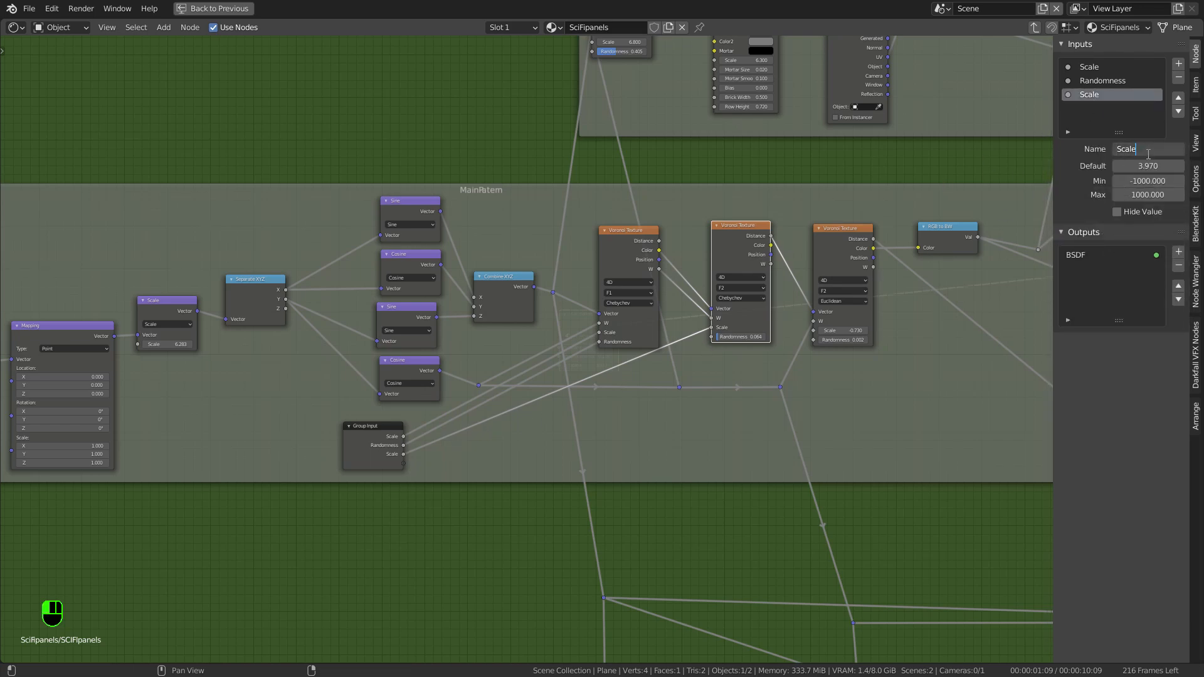
pyautogui.press('Return')
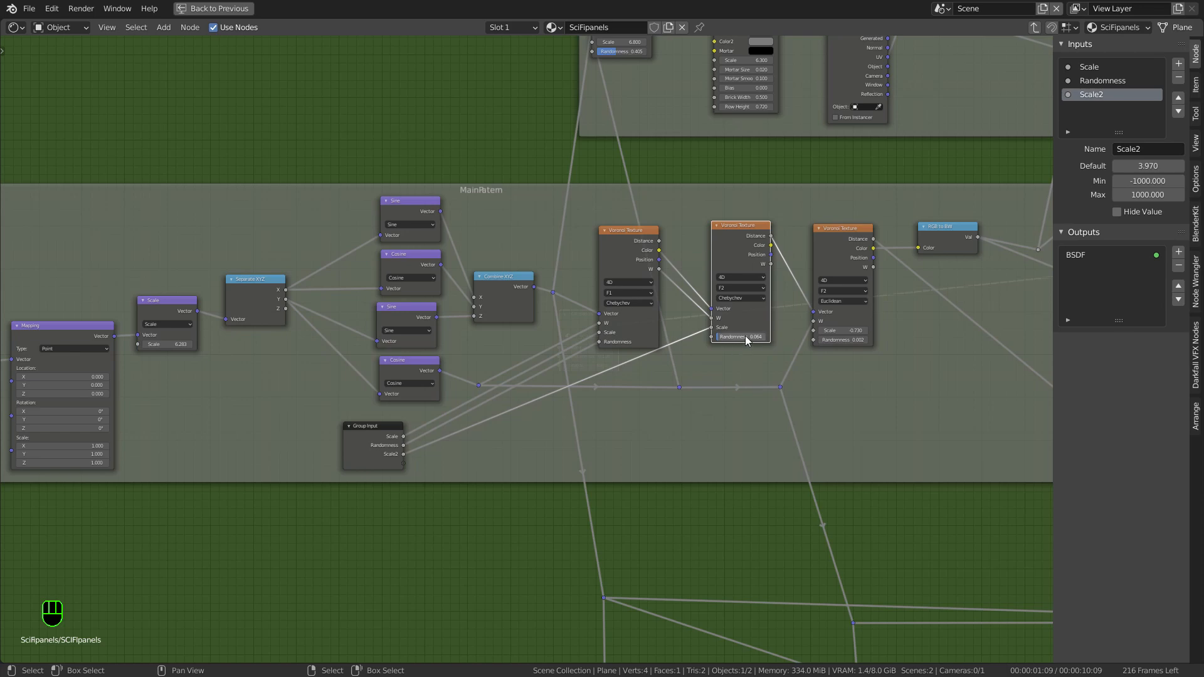
# Step: Expose the second Voronoi's Randomness as a group input named Randomness2
pyautogui.moveTo(712, 336); pyautogui.dragTo(403, 463)
pyautogui.click(1116, 111)
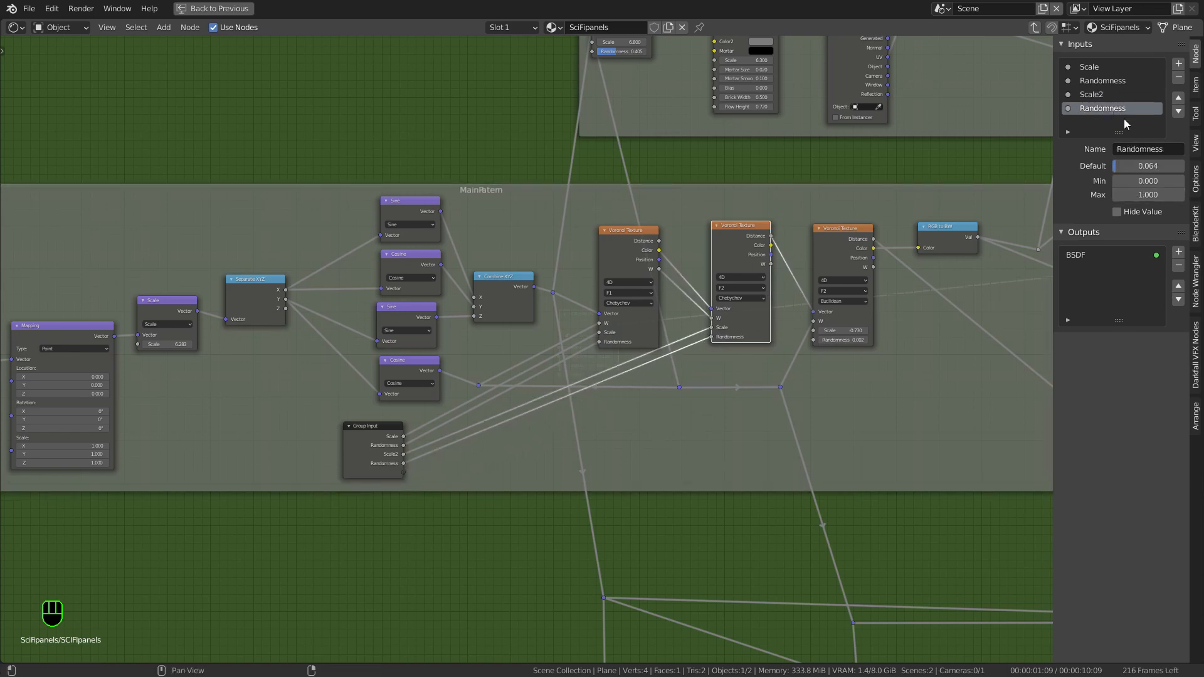
pyautogui.press('Return')
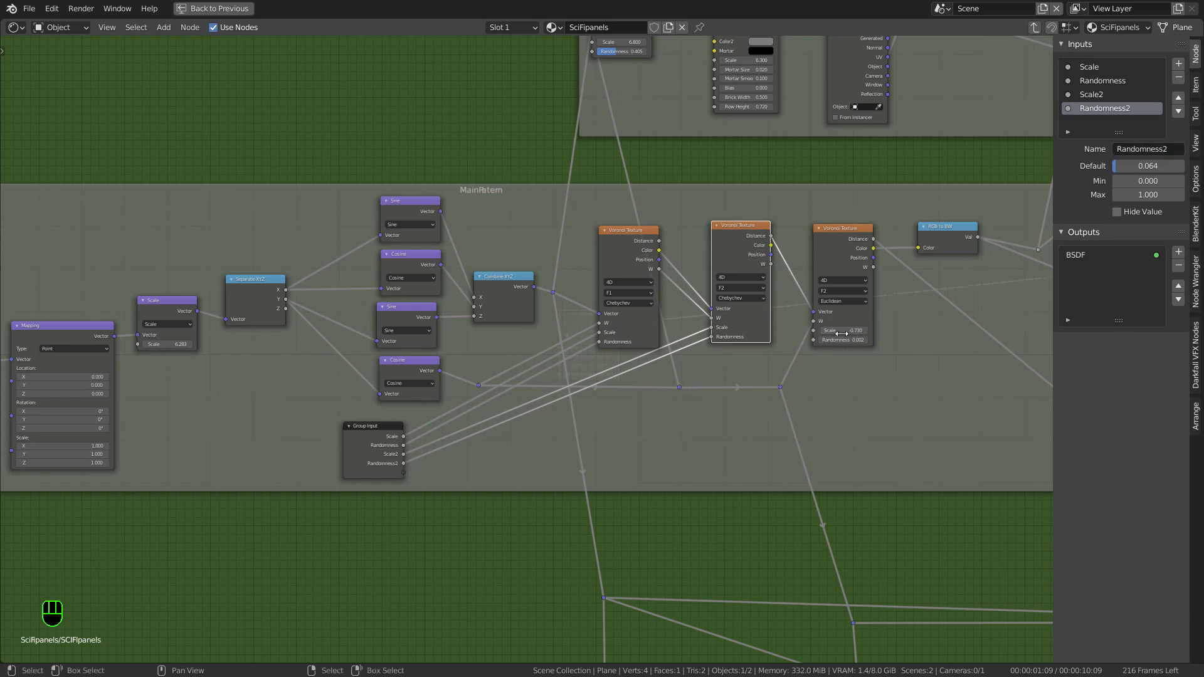
# Step: Expose the third Voronoi's Scale and Randomness as group inputs named Scale3 and Randomness3
pyautogui.moveTo(814, 332); pyautogui.dragTo(405, 474)
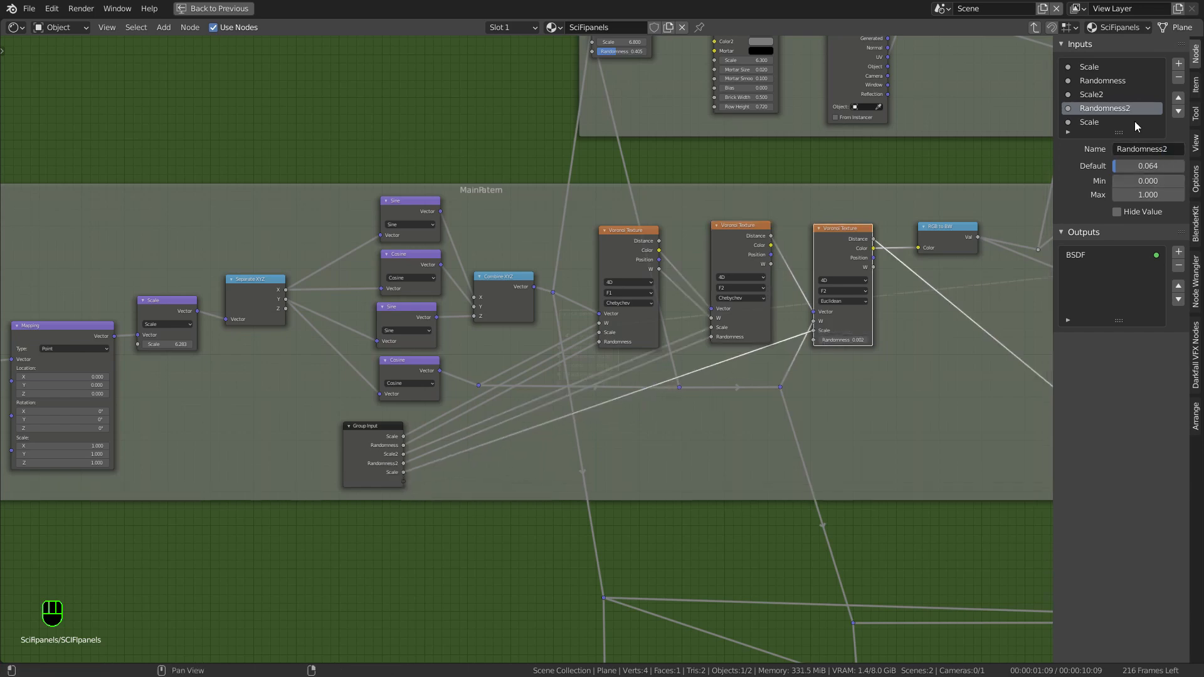
pyautogui.click(1120, 125)
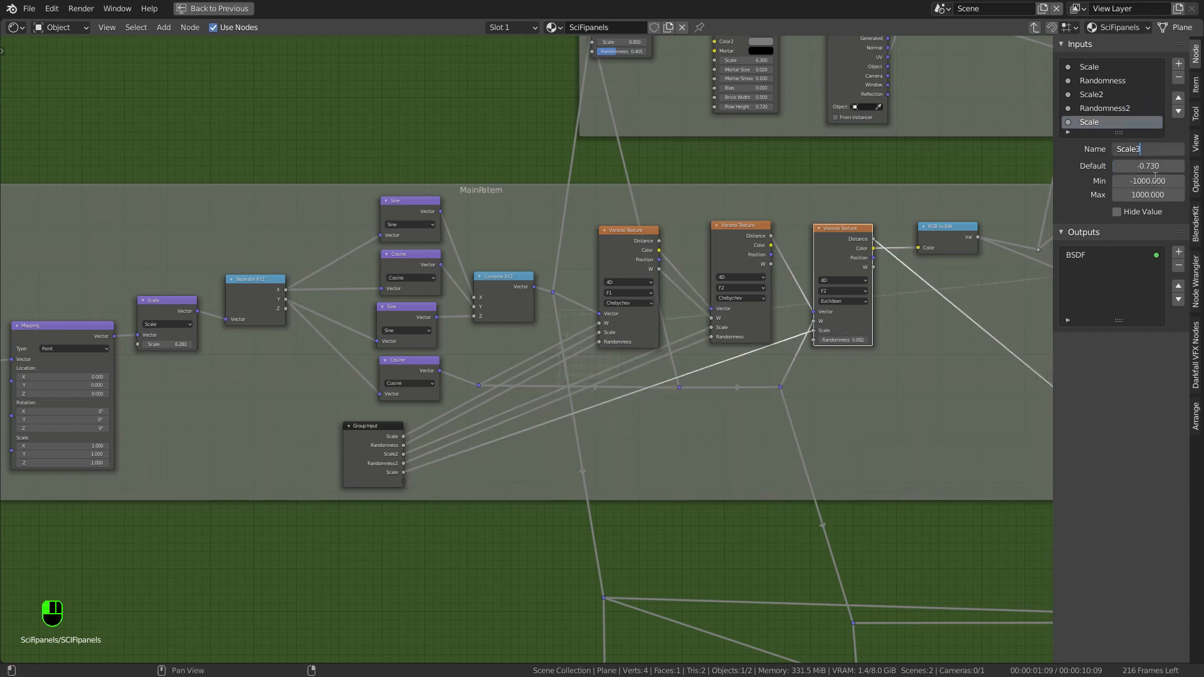
pyautogui.press('Return')
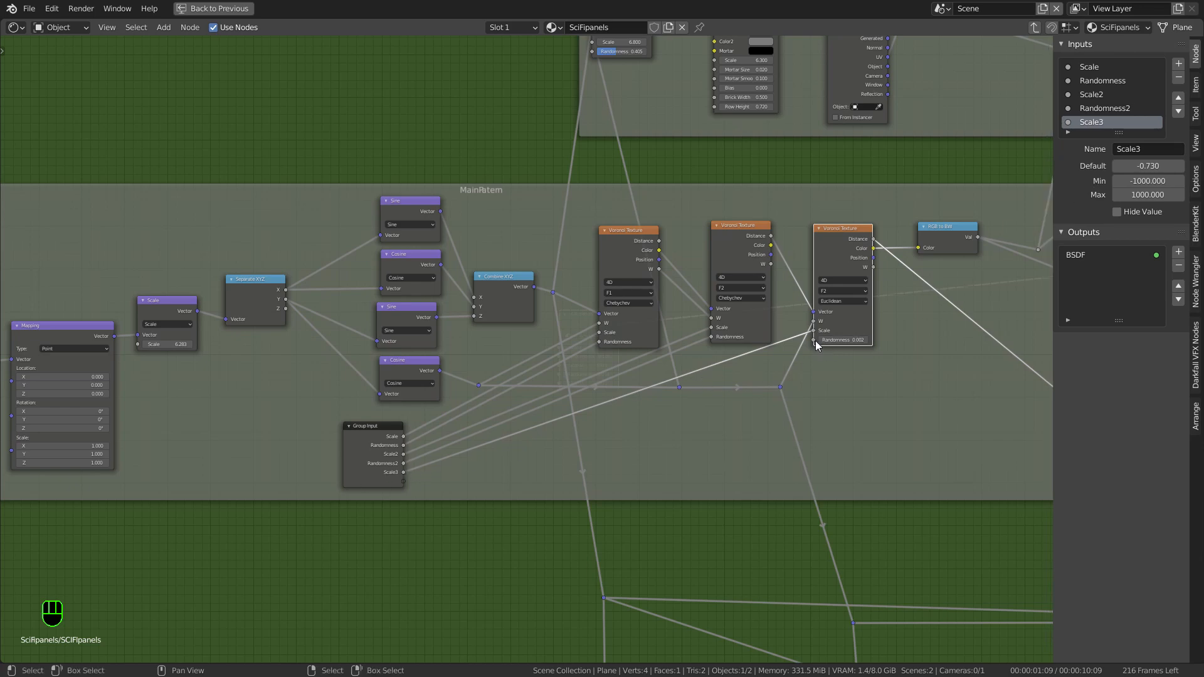
pyautogui.moveTo(814, 340); pyautogui.dragTo(403, 481)
pyautogui.scroll(-1, 1120, 135)
pyautogui.click(1157, 150)
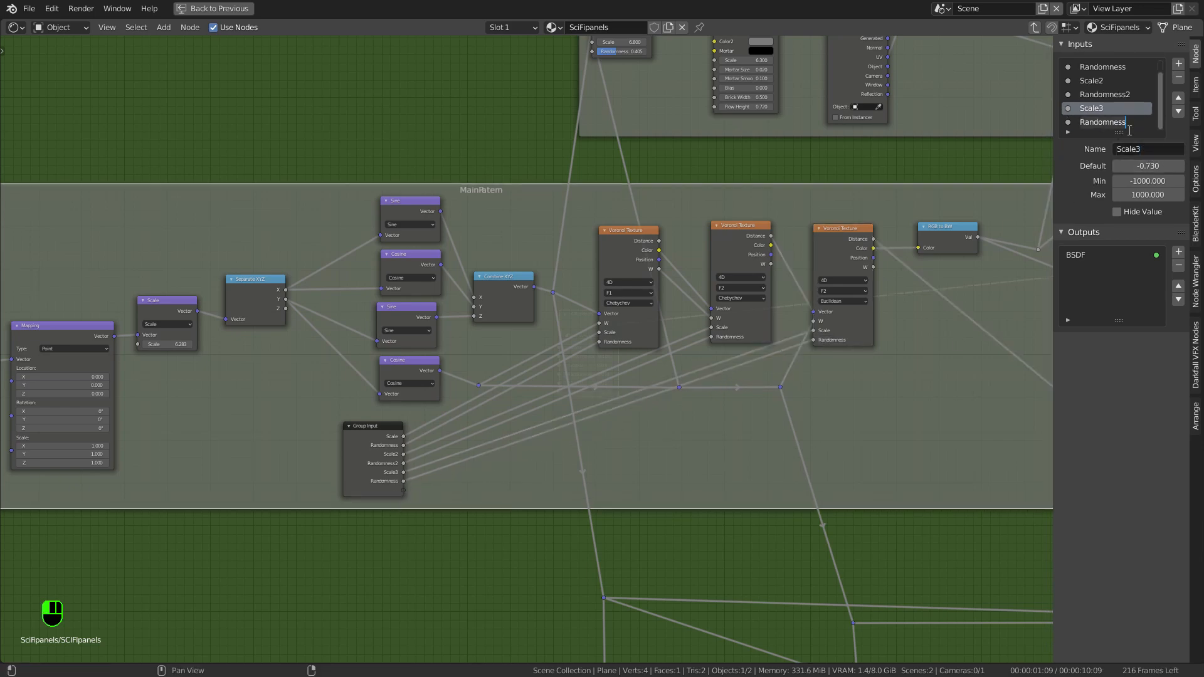
pyautogui.write('3')
pyautogui.press('Return')
# Step: Restore the full layout and expose the upper emission Voronoi's Scale as a group input named ScaleEmissionPattrt
pyautogui.scroll(-2, 780, 336)
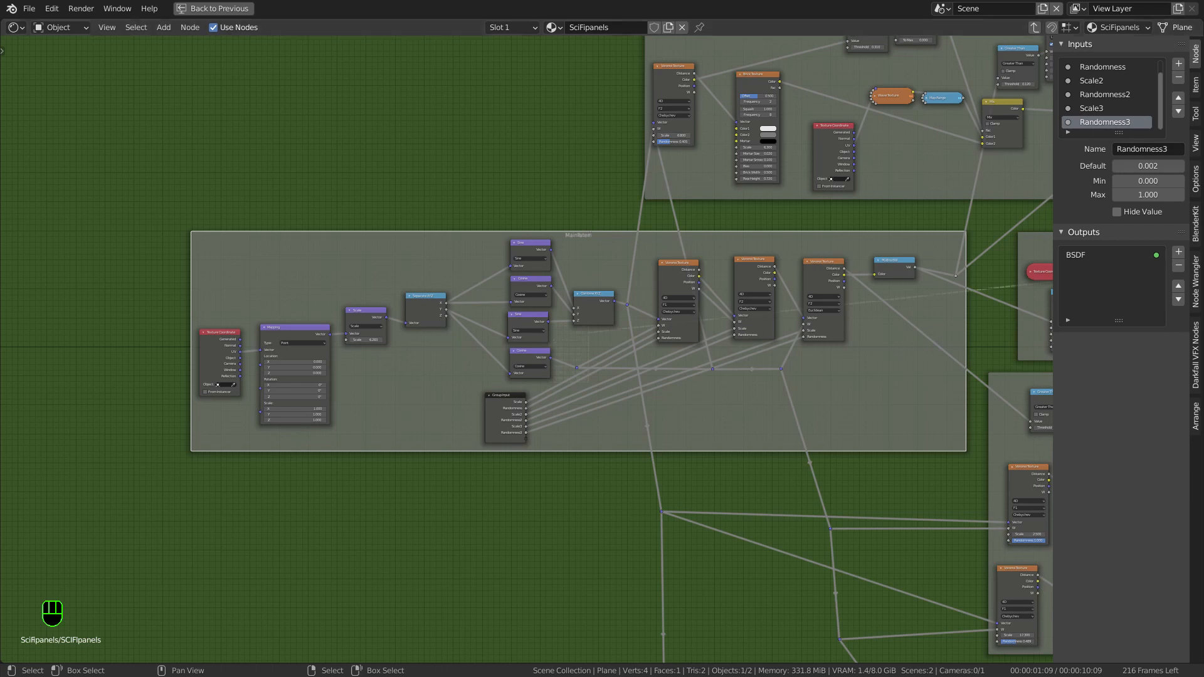
pyautogui.hotkey('ctrl', 'space')
pyautogui.scroll(2, 746, 567)
pyautogui.moveTo(588, 643); pyautogui.dragTo(786, 542, button='middle')
pyautogui.moveTo(772, 560); pyautogui.dragTo(193, 444)
pyautogui.moveTo(171, 394); pyautogui.dragTo(217, 387)
pyautogui.scroll(-1, 970, 438)
pyautogui.click(970, 438)
pyautogui.click(1022, 463)
pyautogui.write('EmissionPattr')
pyautogui.press('Return')
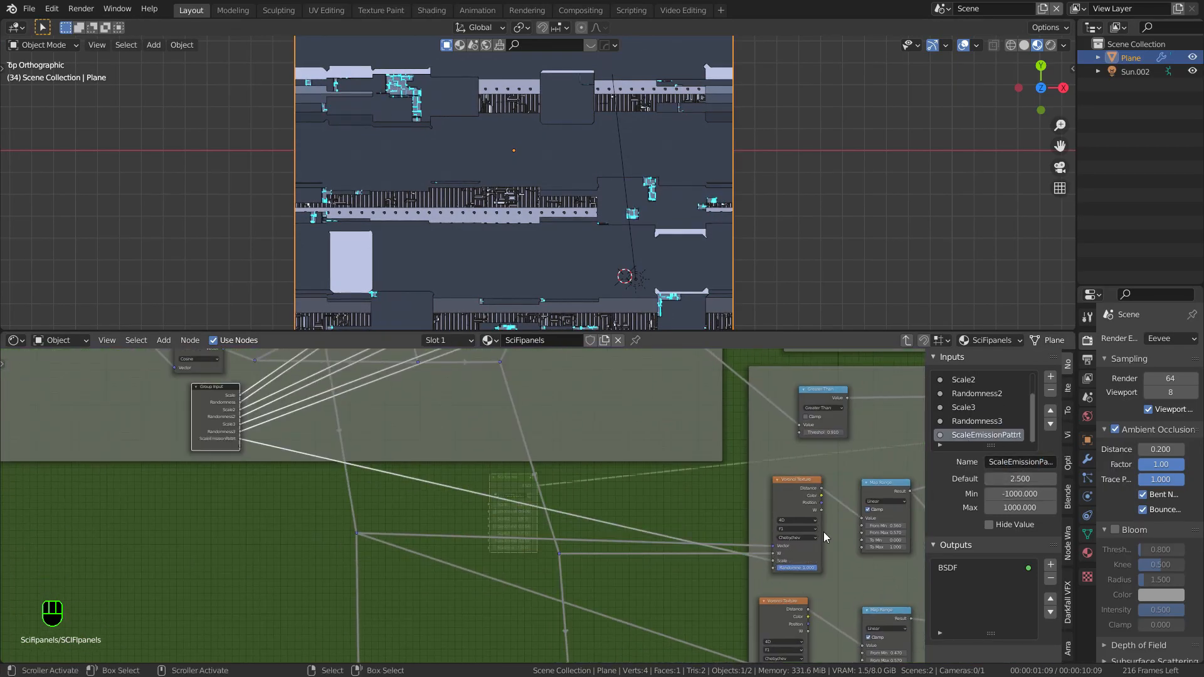
# Step: Expose the same emission Voronoi's Randomness as a group input and add Emission to its name
pyautogui.moveTo(773, 567); pyautogui.dragTo(240, 446)
pyautogui.scroll(-1, 991, 438)
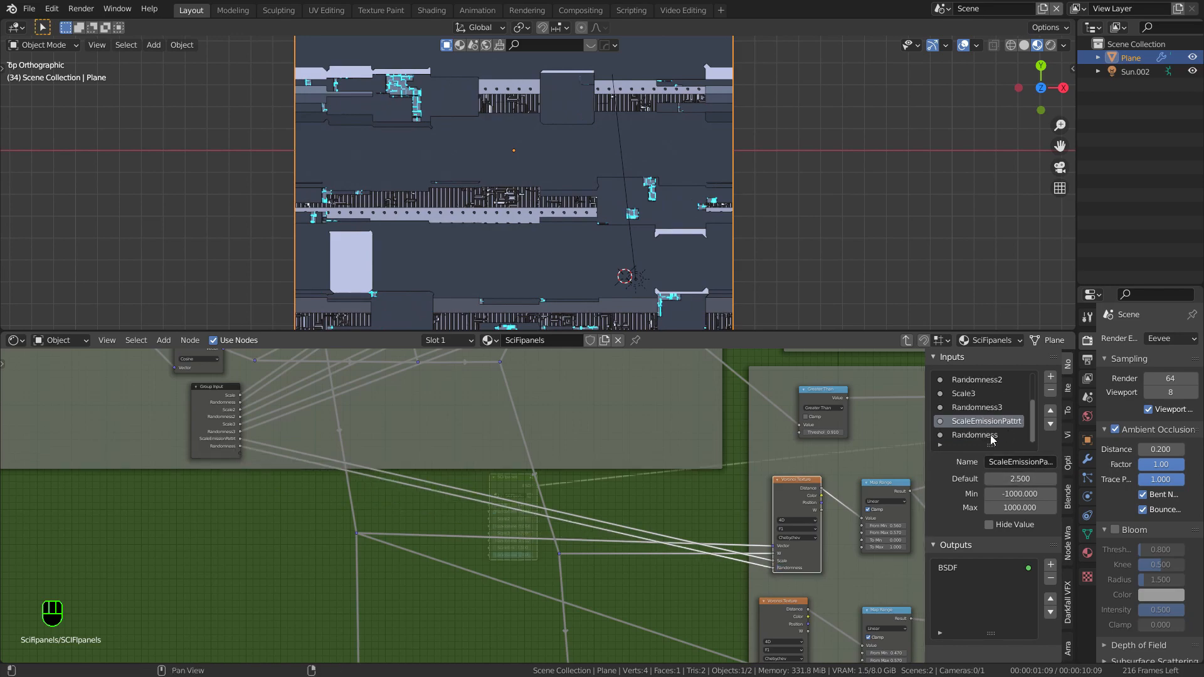
pyautogui.click(992, 437)
pyautogui.click(1022, 462)
pyautogui.write('Emission')
pyautogui.press('Return')
pyautogui.scroll(-6, 878, 476)
pyautogui.moveTo(903, 389); pyautogui.dragTo(903, 483, button='middle')
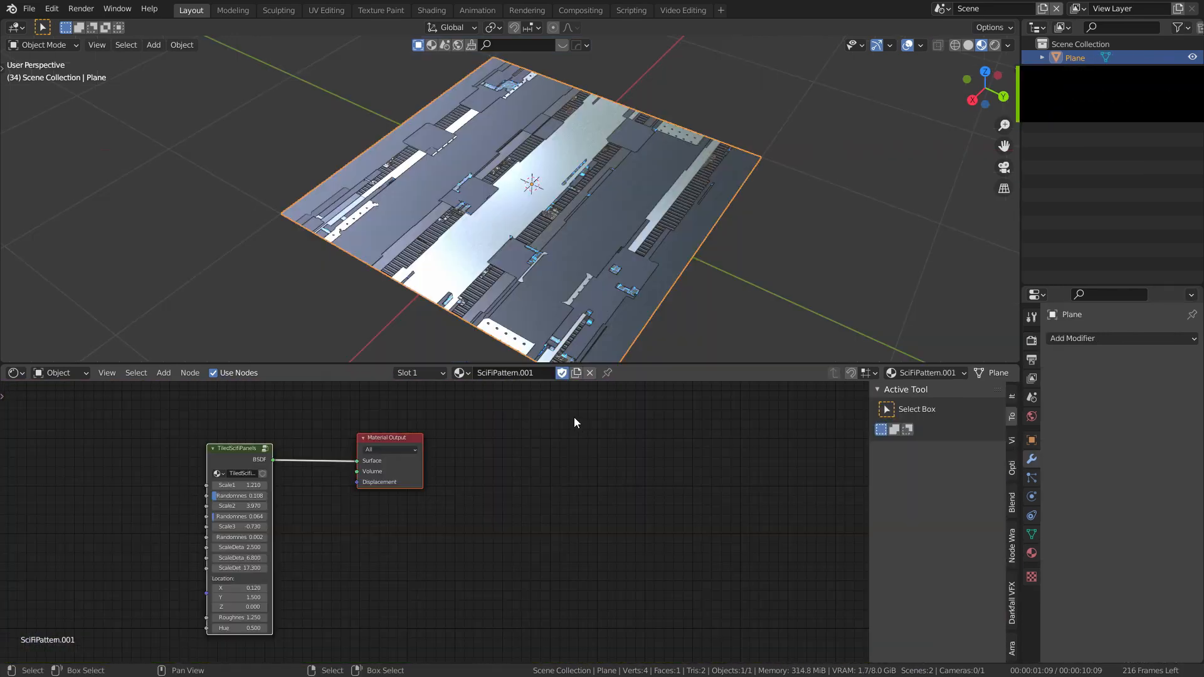
pyautogui.moveTo(556, 432); pyautogui.dragTo(488, 444, button='middle')
pyautogui.scroll(-1, 471, 434)
pyautogui.scroll(1, 490, 444)
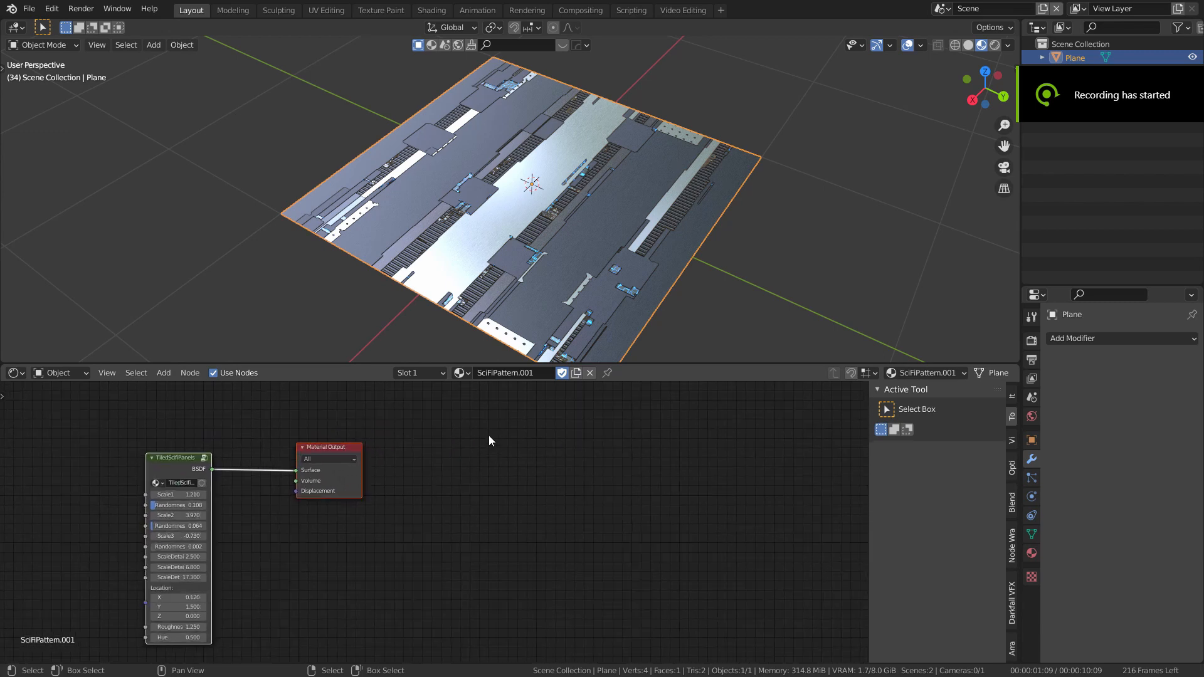
pyautogui.moveTo(530, 443); pyautogui.dragTo(482, 438, button='middle')
pyautogui.press('Home')
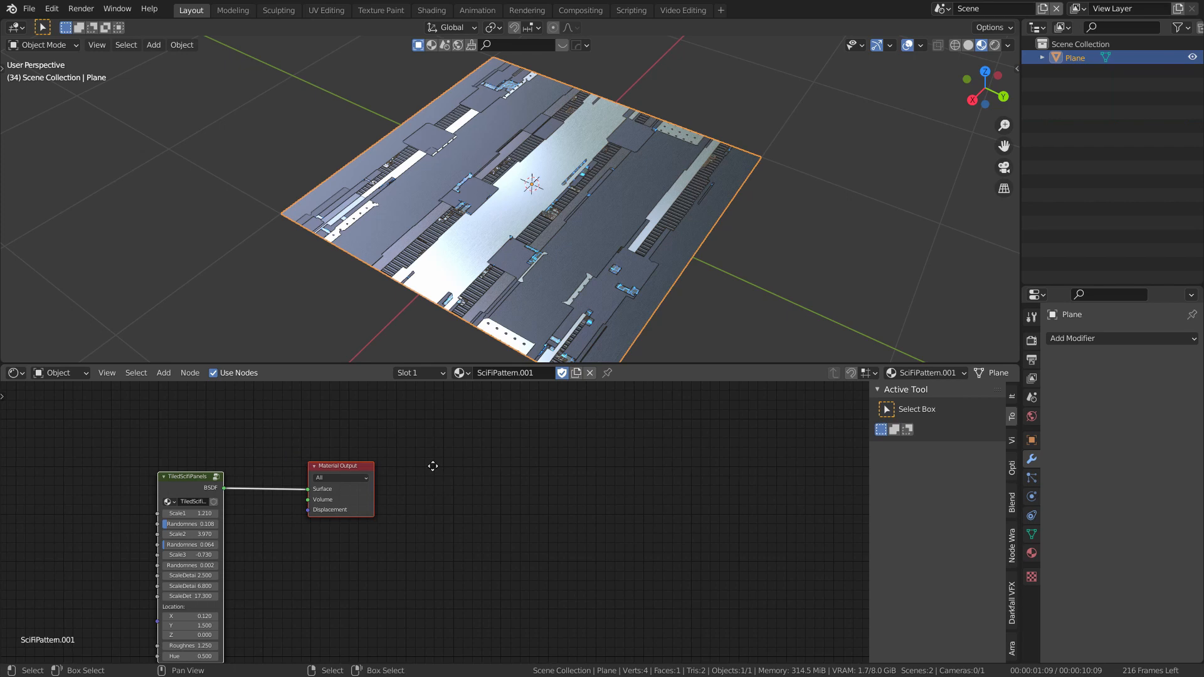
pyautogui.moveTo(402, 444); pyautogui.dragTo(331, 477)
pyautogui.scroll(4, 447, 444)
pyautogui.moveTo(541, 461); pyautogui.dragTo(503, 480, button='middle')
pyautogui.scroll(-5, 307, 471)
pyautogui.scroll(2, 502, 480)
pyautogui.moveTo(503, 481); pyautogui.dragTo(487, 484)
pyautogui.scroll(-2, 557, 484)
# Step: Add an Image Texture node to the empty area beyond the Material Output of the SciFiPattern.001 material
pyautogui.hotkey('shift', 'a')
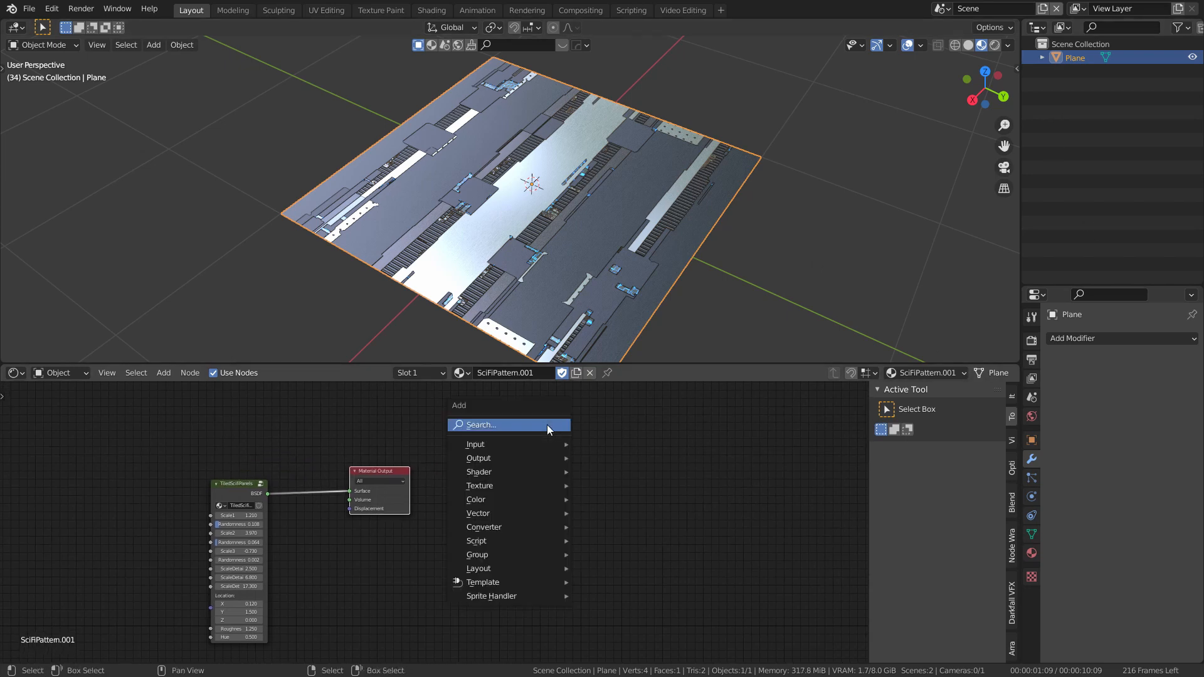
pyautogui.click(547, 425)
pyautogui.write('image')
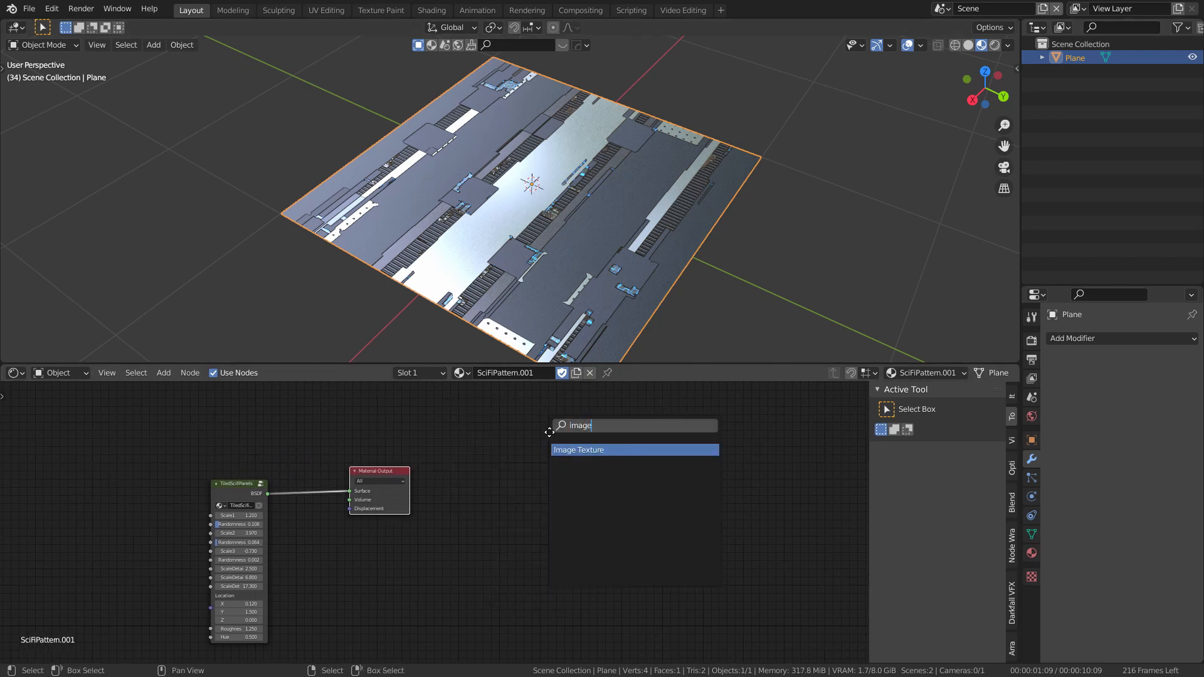
pyautogui.press('Return')
pyautogui.scroll(2, 604, 506)
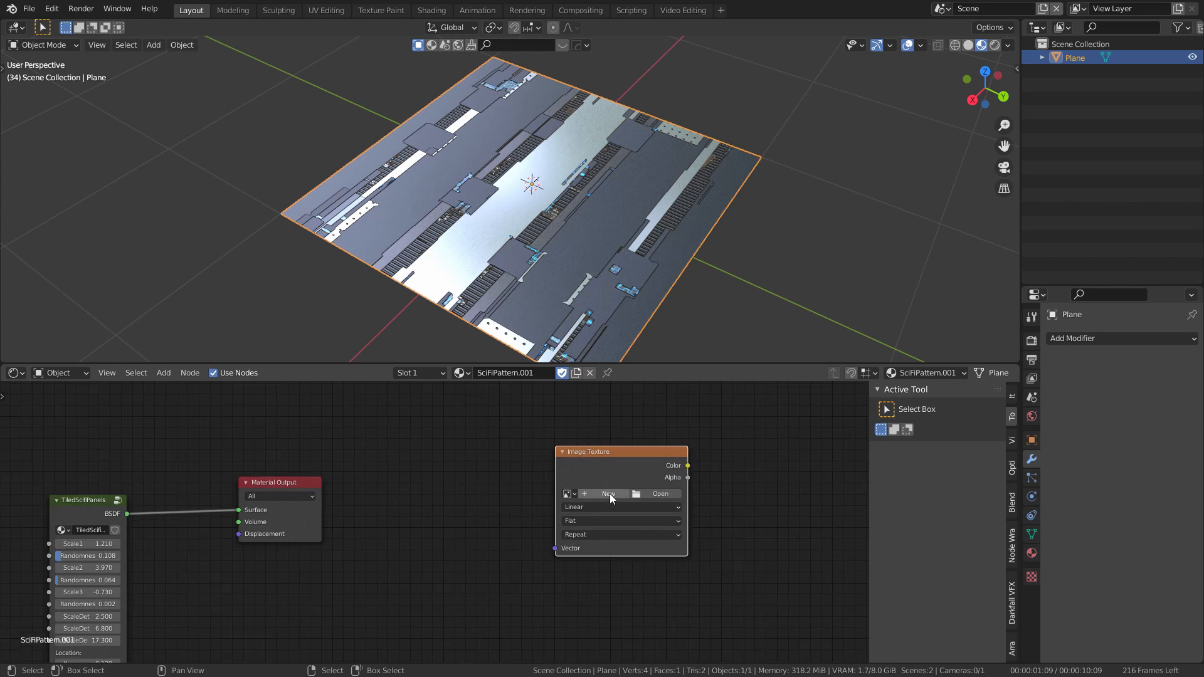
# Step: Create a new 1024 x 1024 px image without alpha named DiffuseScifipanels in the Image Texture node
pyautogui.click(609, 495)
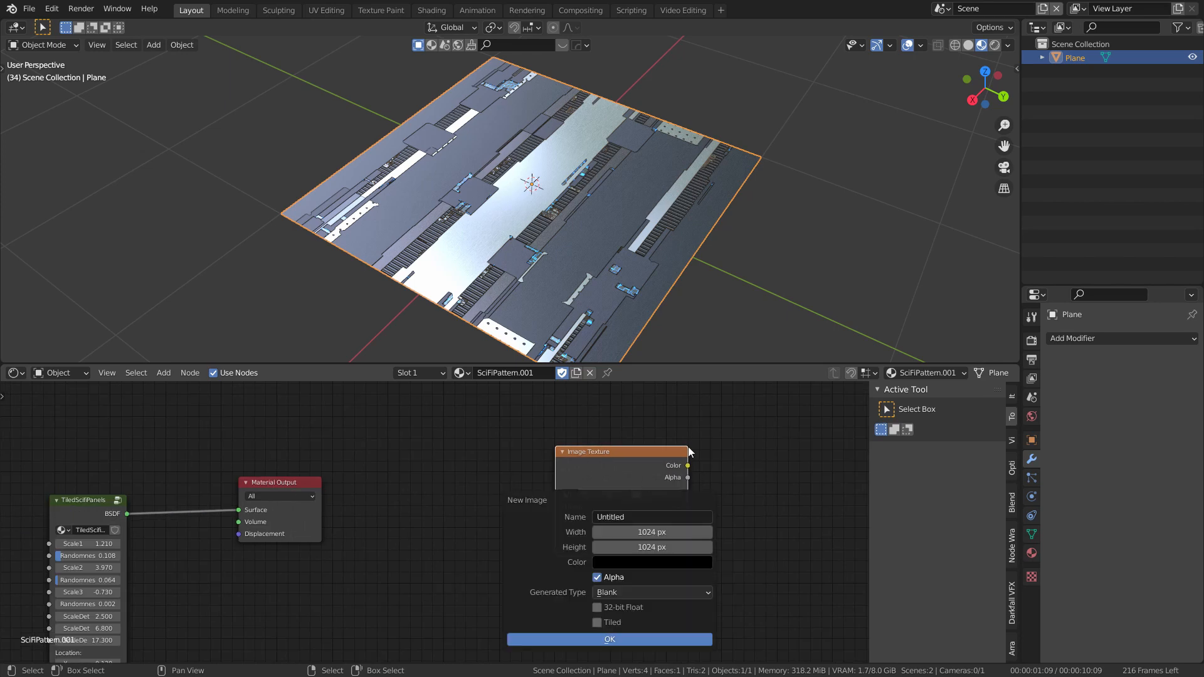
pyautogui.click(637, 519)
pyautogui.write('Diffus')
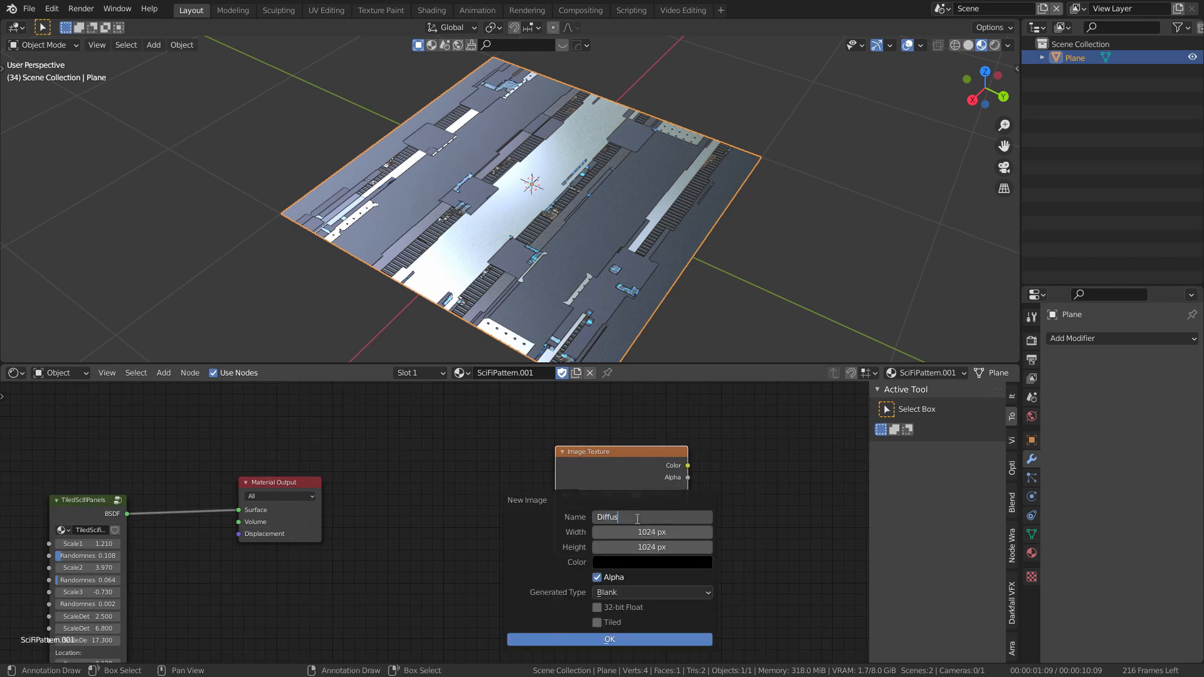
pyautogui.write('eScifipanels')
pyautogui.press('Return')
pyautogui.click(597, 577)
pyautogui.click(608, 640)
pyautogui.scroll(-2, 627, 502)
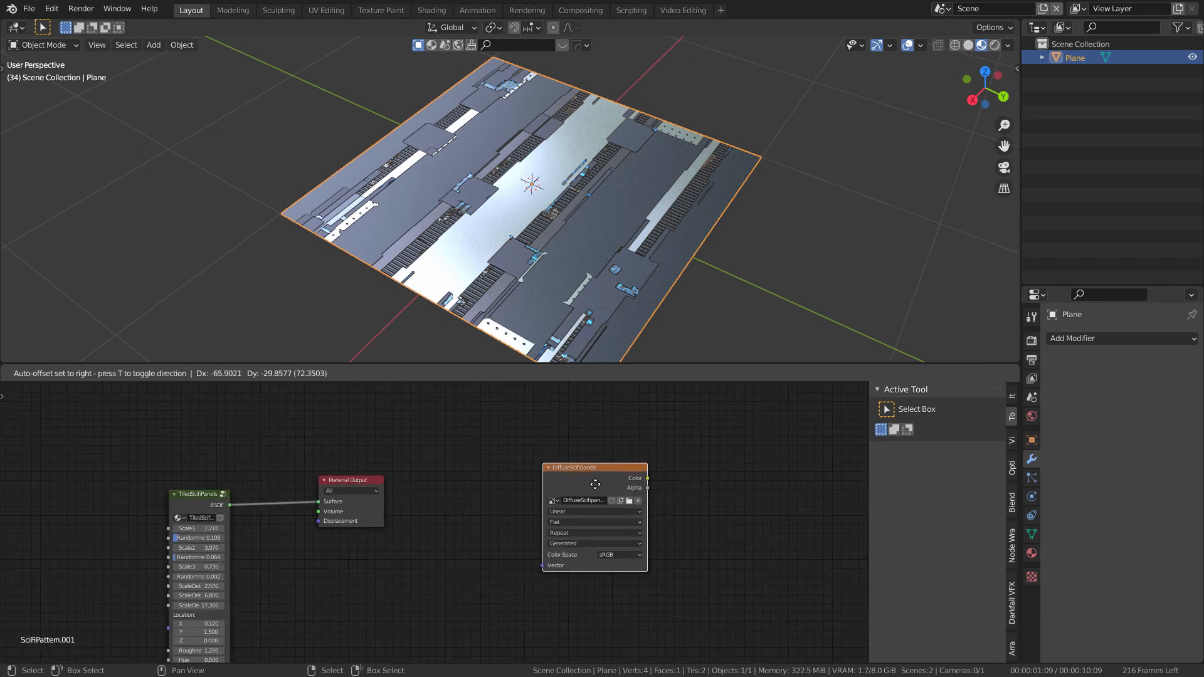
# Step: Examine the node network inside the TiledSciFiPanels group and return to the material's top level
pyautogui.moveTo(376, 496); pyautogui.dragTo(530, 487, button='middle')
pyautogui.scroll(-3, 475, 488)
pyautogui.moveTo(400, 486); pyautogui.dragTo(407, 484)
pyautogui.scroll(4, 410, 487)
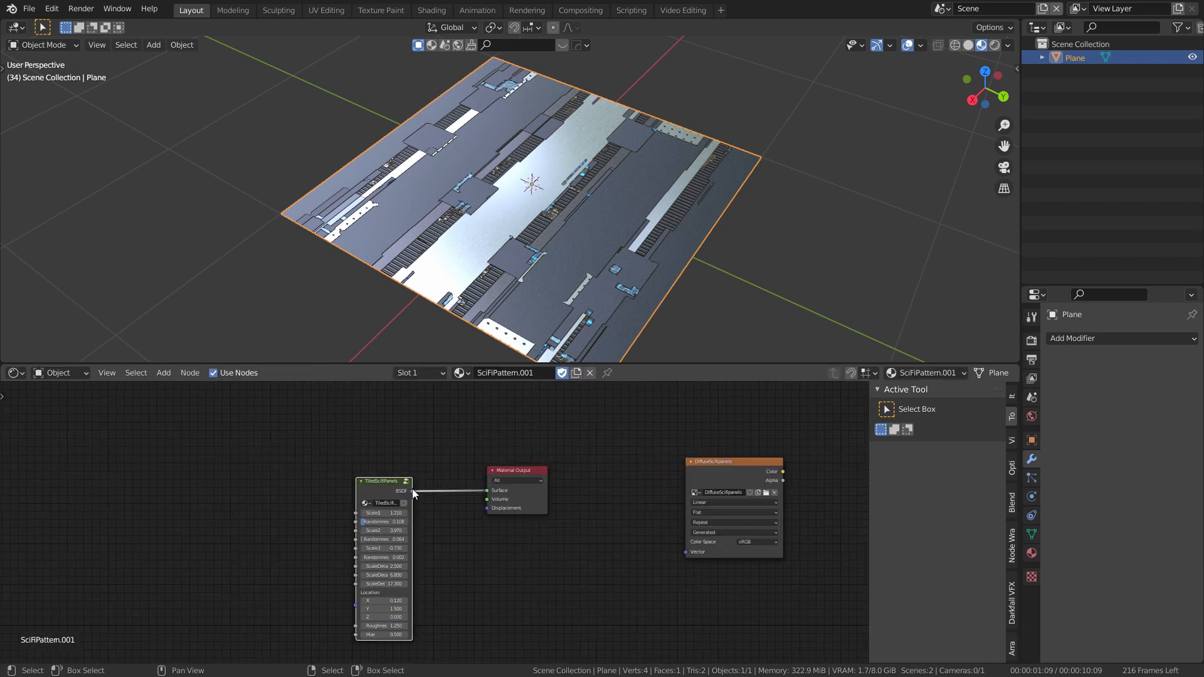
pyautogui.click(405, 481)
pyautogui.scroll(-8, 596, 458)
pyautogui.moveTo(819, 440); pyautogui.dragTo(424, 492, button='middle')
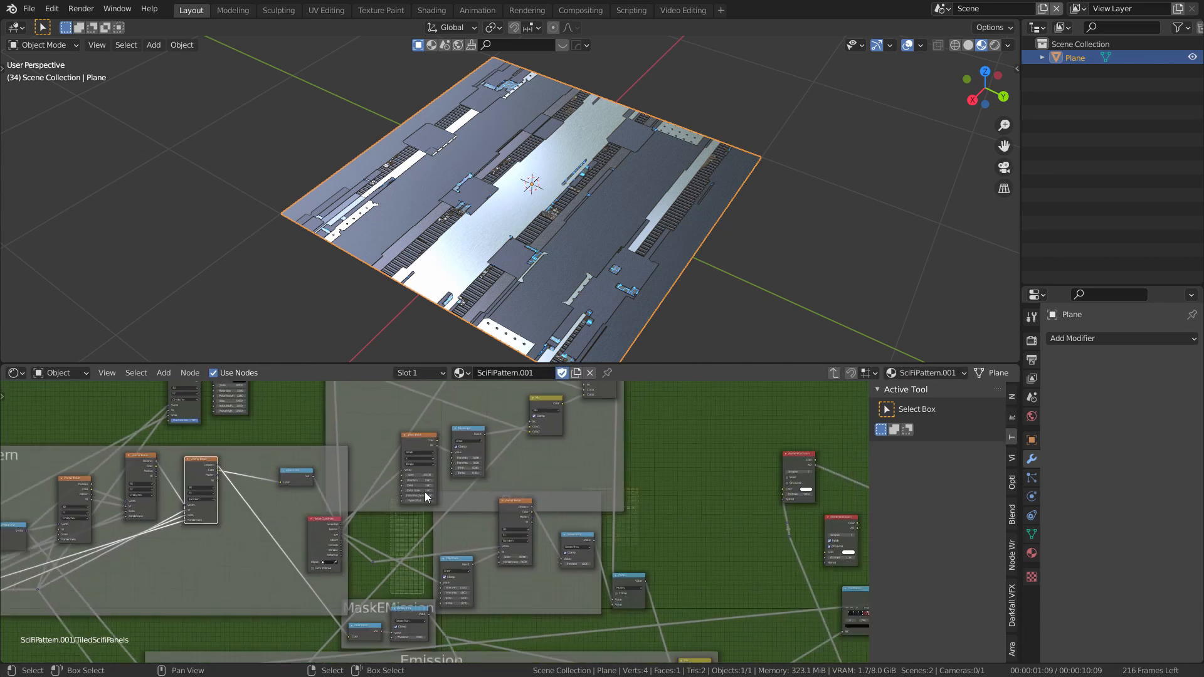
pyautogui.scroll(-4, 424, 491)
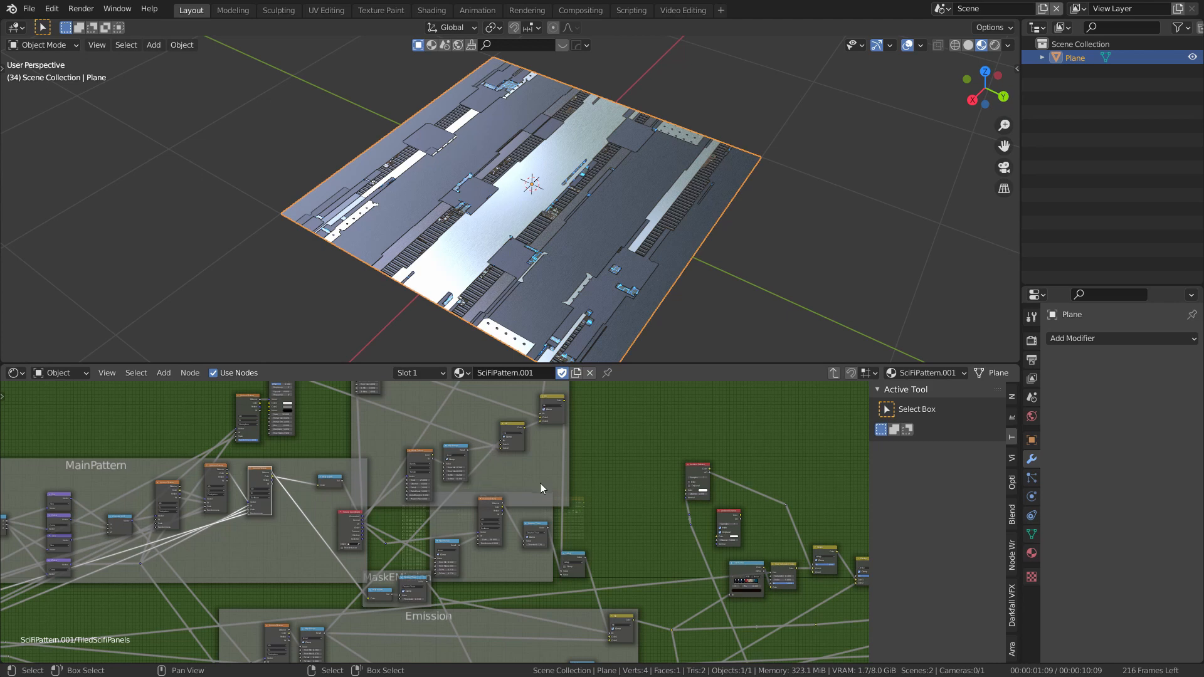
pyautogui.scroll(-1, 540, 486)
pyautogui.scroll(-1, 630, 487)
pyautogui.scroll(-1, 630, 487)
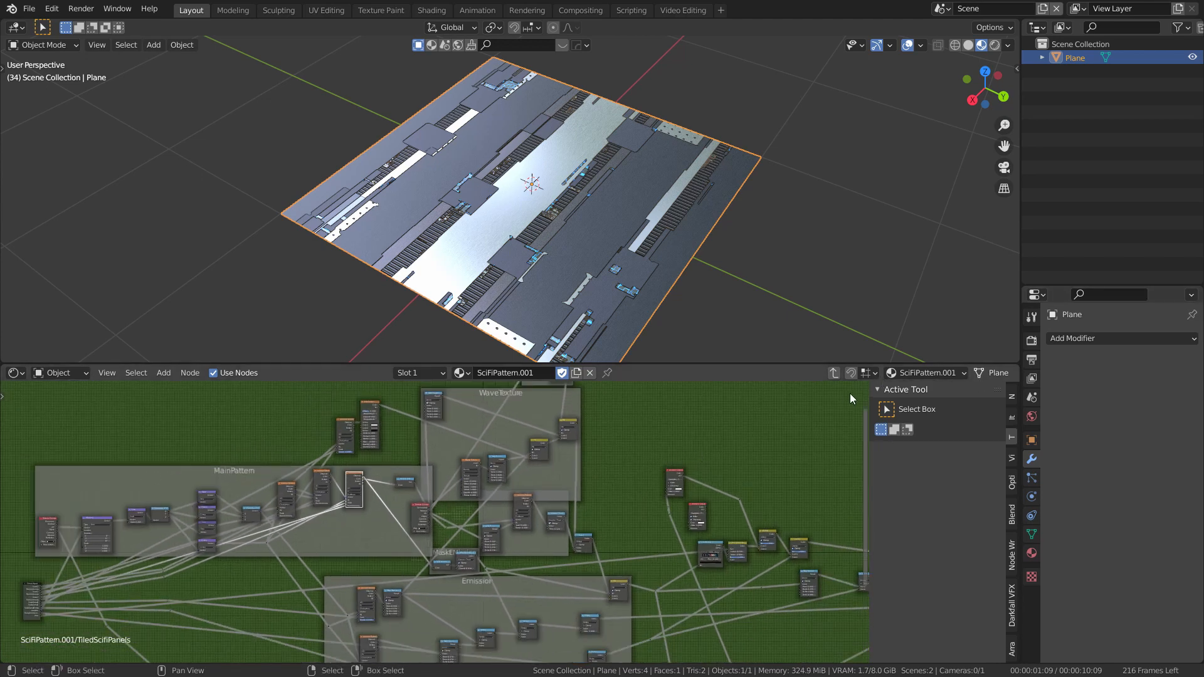
pyautogui.moveTo(765, 441); pyautogui.dragTo(624, 449, button='middle')
pyautogui.scroll(-3, 624, 449)
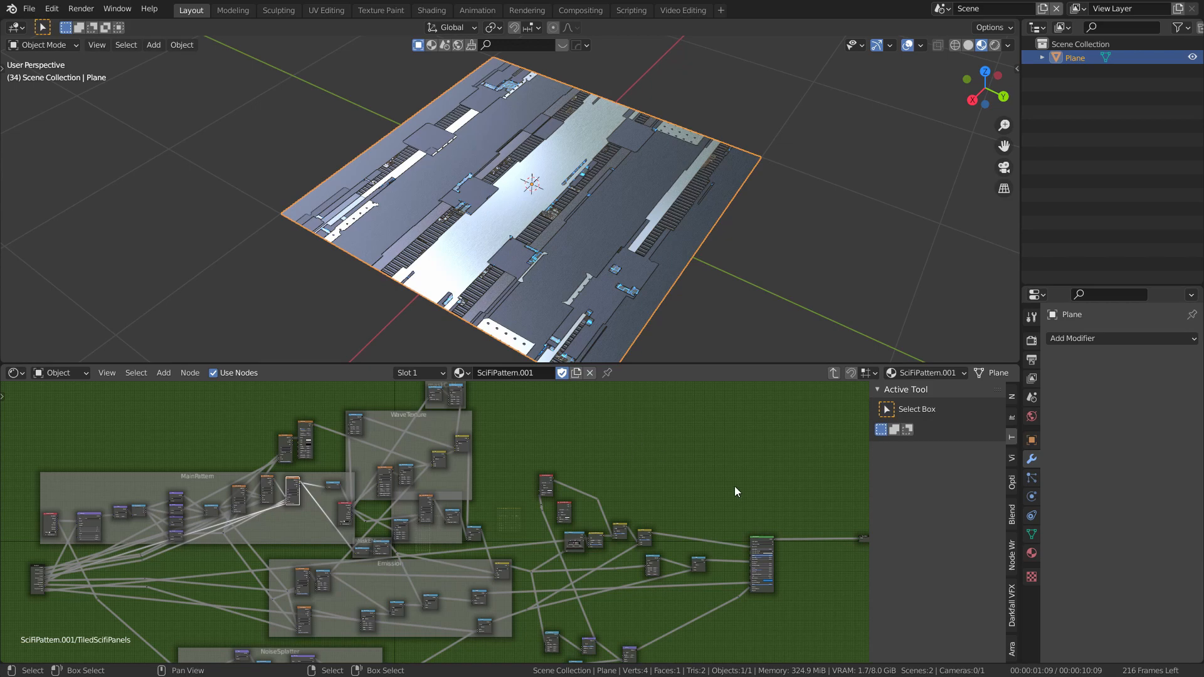
pyautogui.moveTo(803, 527); pyautogui.dragTo(597, 480, button='middle')
pyautogui.scroll(8, 597, 480)
pyautogui.click(836, 374)
pyautogui.scroll(5, 441, 510)
# Step: Switch the render engine to Cycles and set the render samples to 32
pyautogui.click(1032, 340)
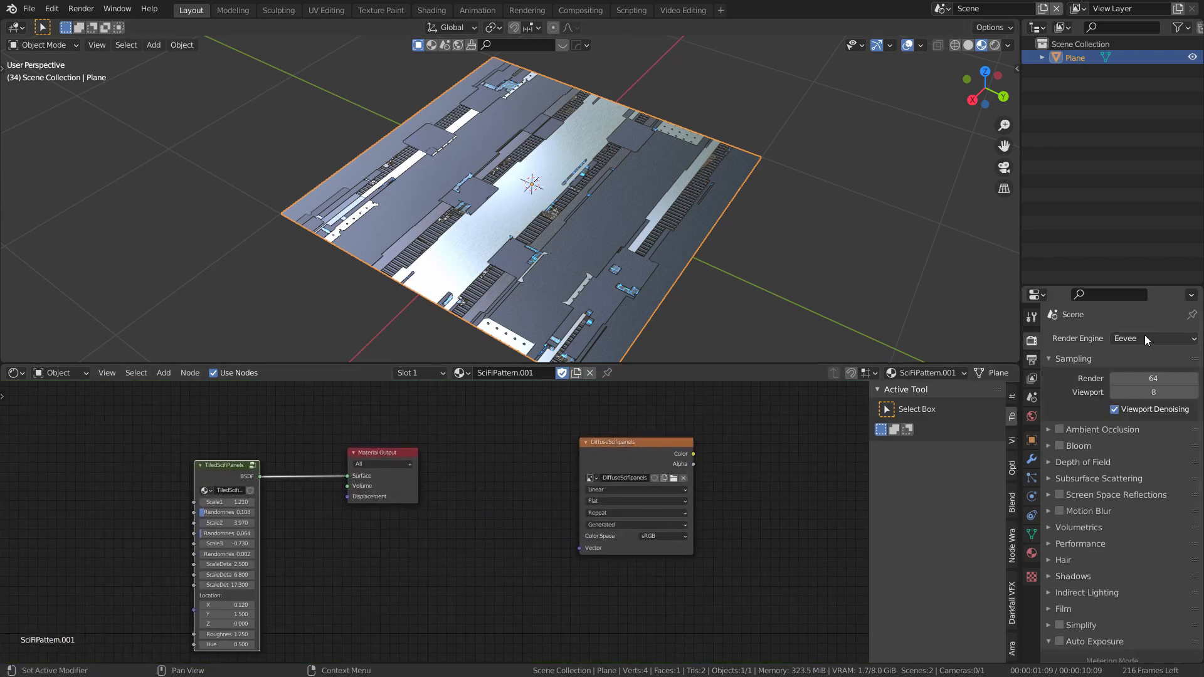
pyautogui.click(1137, 338)
pyautogui.click(1127, 383)
pyautogui.scroll(-3, 1065, 446)
pyautogui.doubleClick(1159, 355)
pyautogui.press('Return')
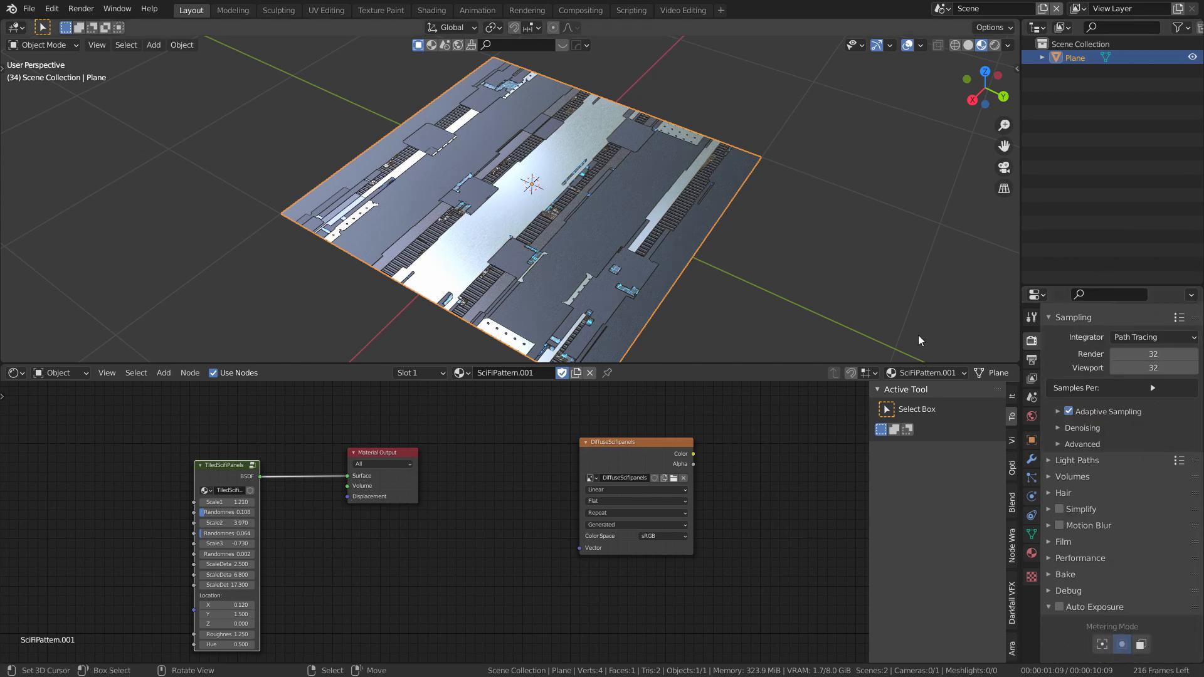
# Step: Expand the Bake settings and make the DiffuseScifipanels texture node the active bake target
pyautogui.scroll(-6, 1154, 456)
pyautogui.click(1060, 393)
pyautogui.scroll(-3, 1145, 421)
pyautogui.click(630, 494)
pyautogui.scroll(5, 1107, 401)
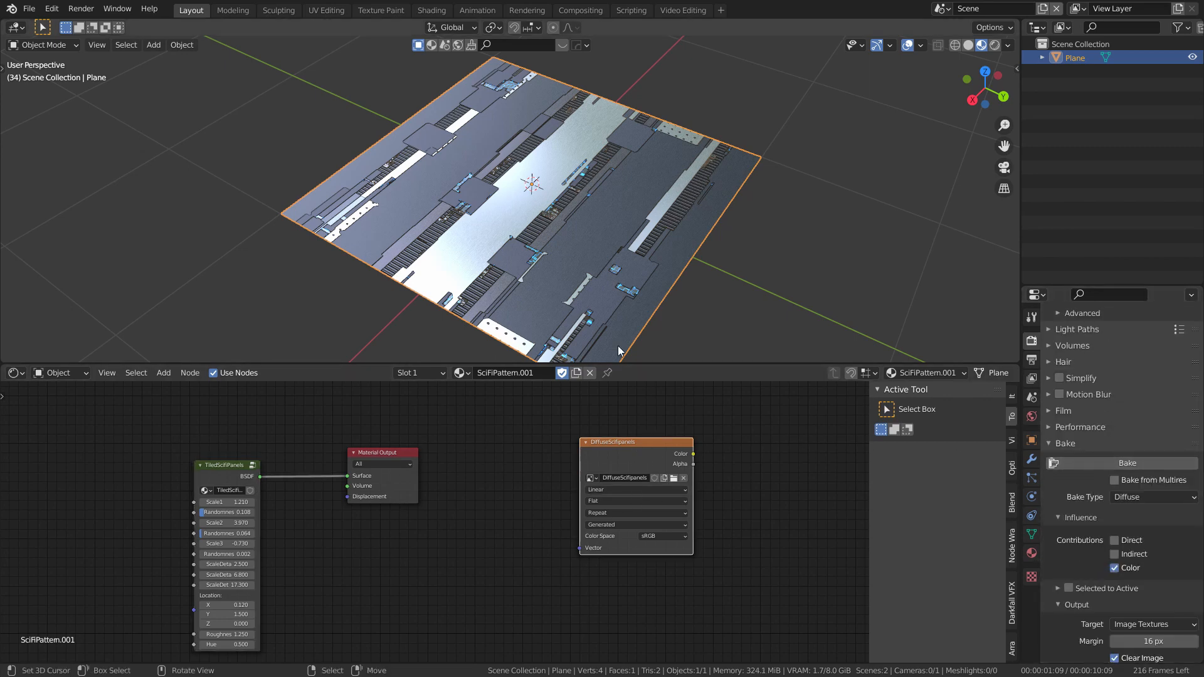
# Step: Replace the Outliner with a UV Editor showing the DiffuseScifipanels image and widen that area
pyautogui.click(1036, 27)
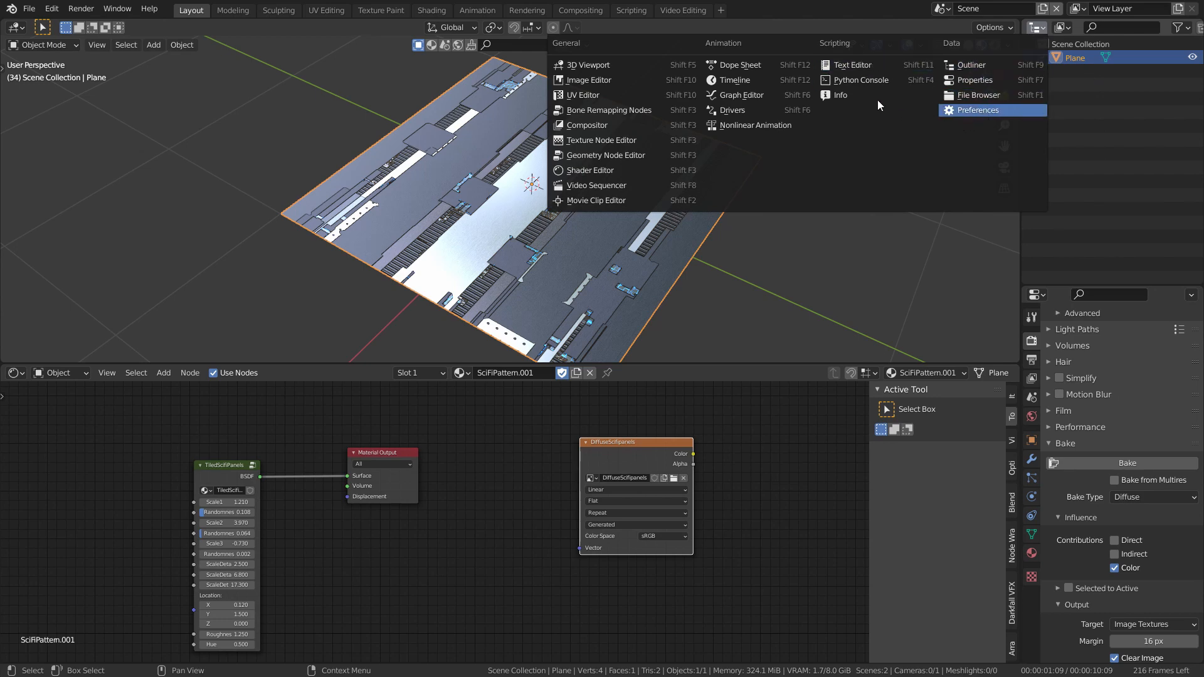
pyautogui.click(593, 96)
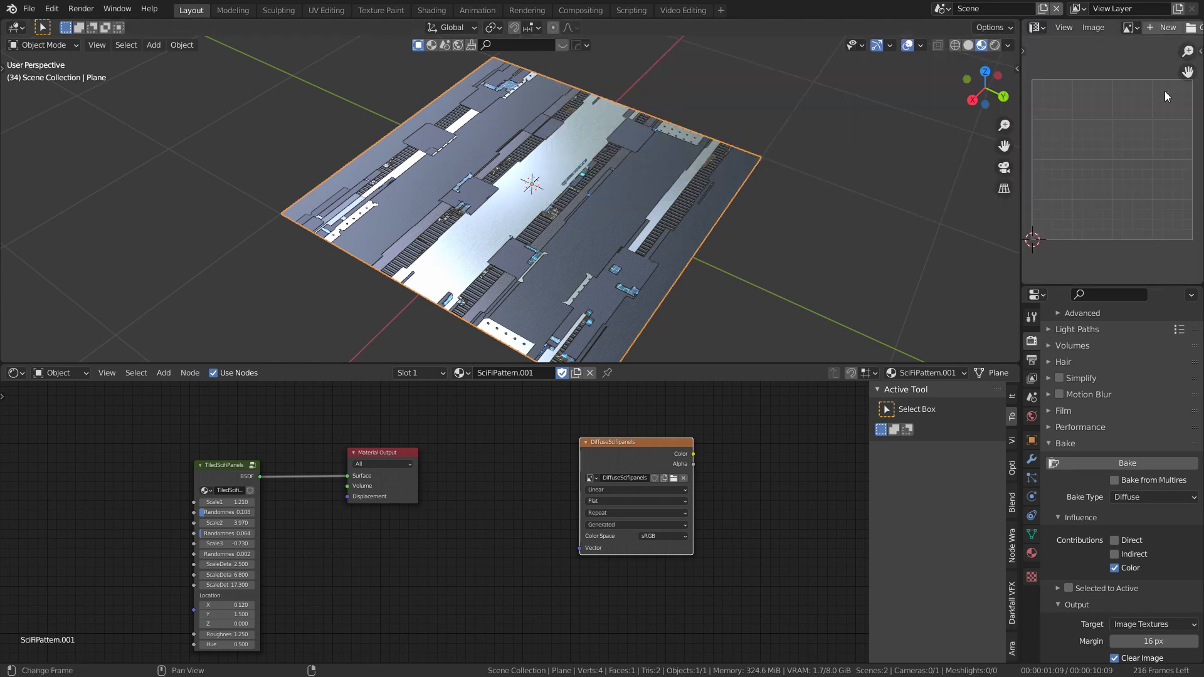
pyautogui.click(1129, 27)
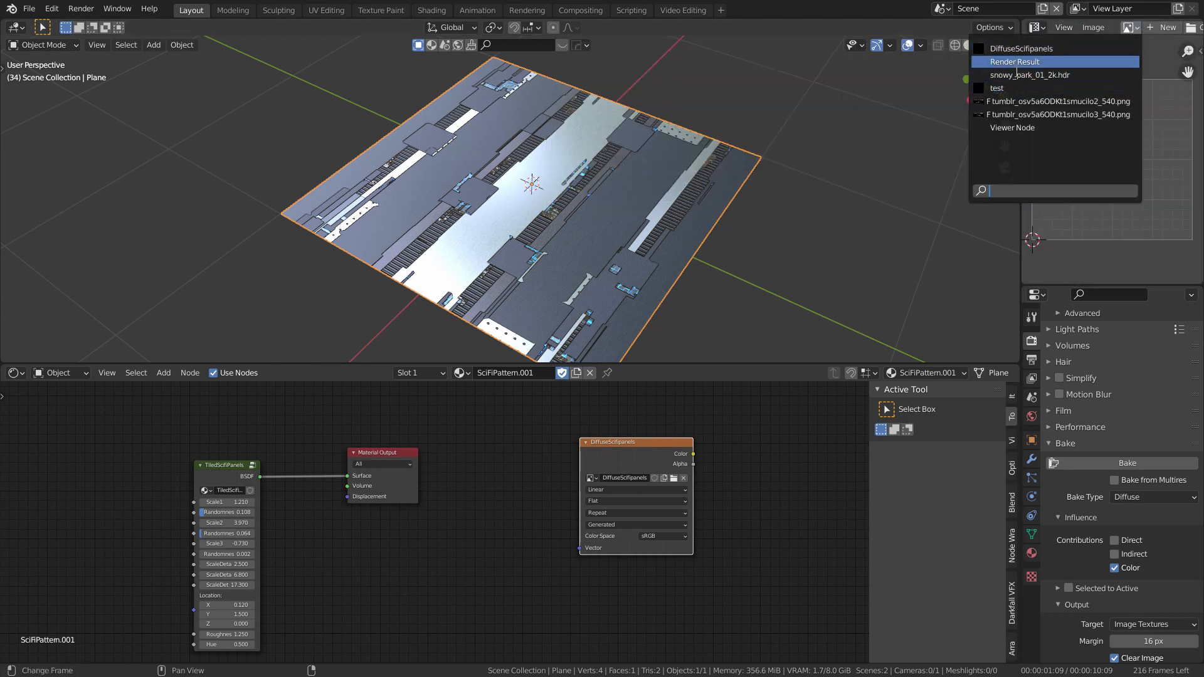
pyautogui.click(1016, 49)
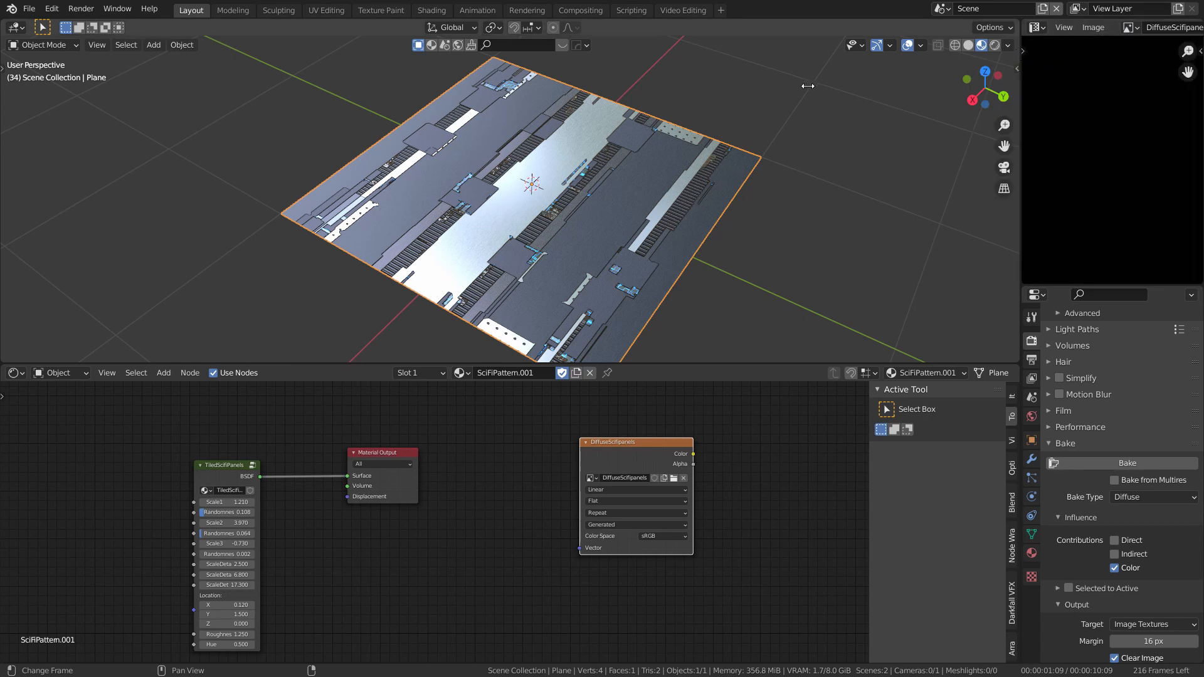
pyautogui.moveTo(1021, 88); pyautogui.dragTo(814, 102)
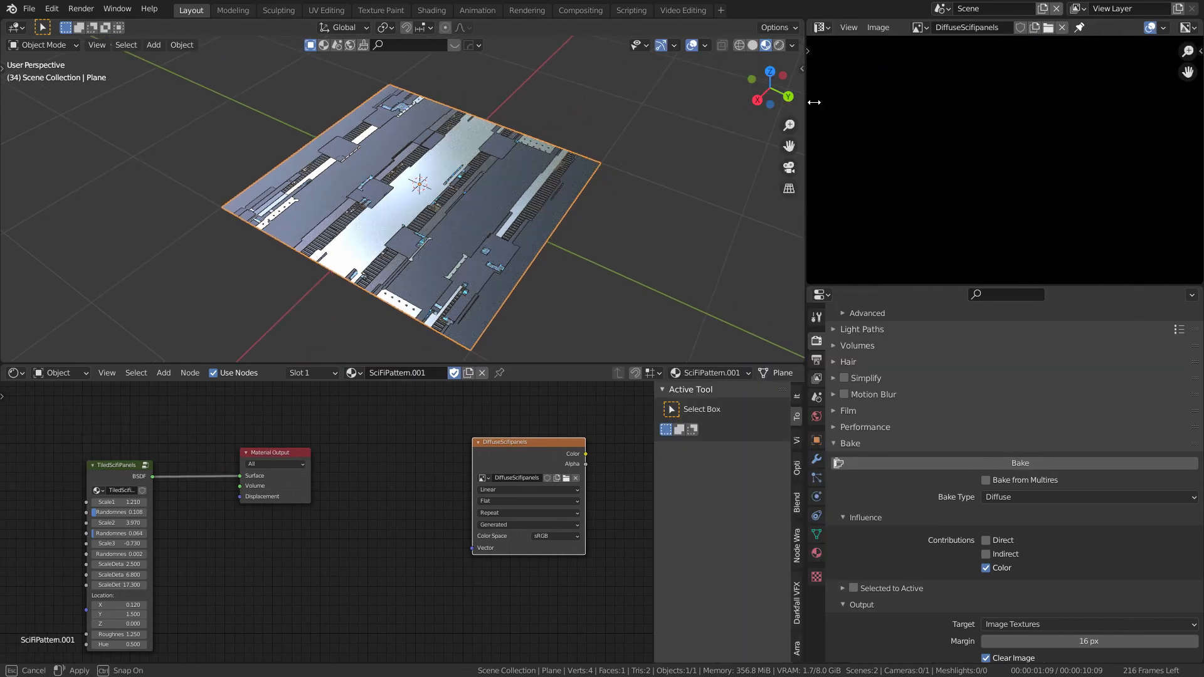
pyautogui.scroll(-6, 1039, 162)
pyautogui.moveTo(1025, 146); pyautogui.dragTo(1000, 125, button='middle')
pyautogui.scroll(3, 992, 129)
pyautogui.moveTo(528, 470); pyautogui.dragTo(491, 477, button='middle')
pyautogui.scroll(-1, 490, 477)
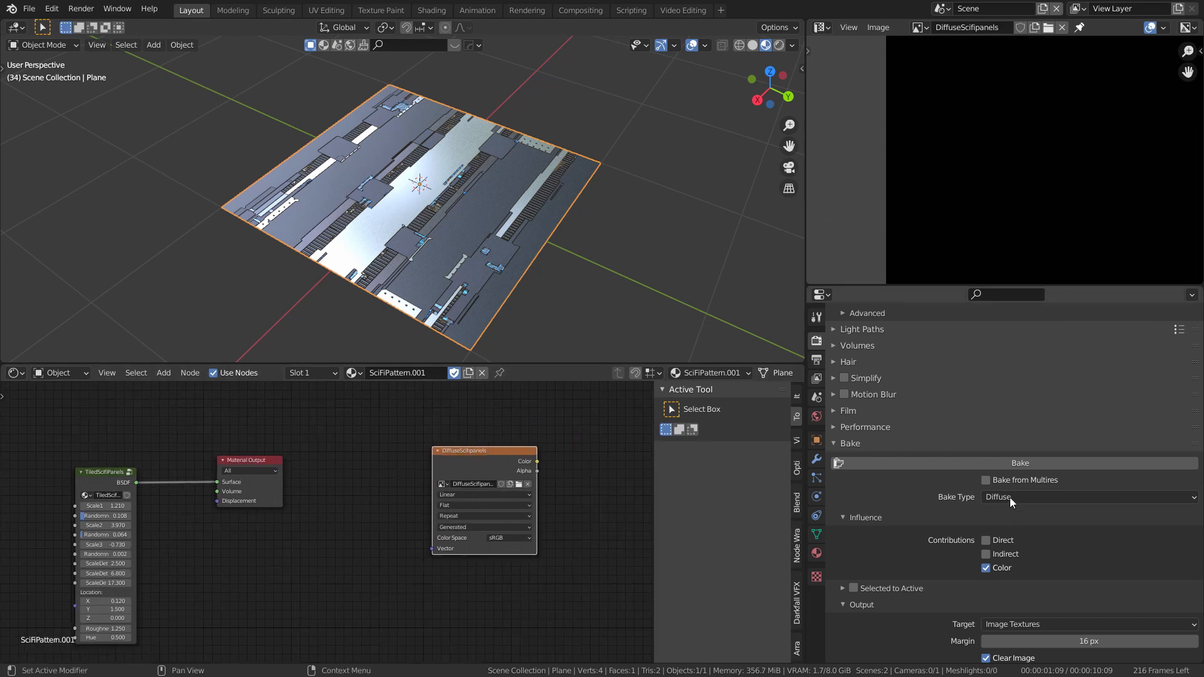
# Step: Bake the Diffuse colour pass into the DiffuseScifipanels image
pyautogui.click(1021, 464)
pyautogui.scroll(-1, 961, 166)
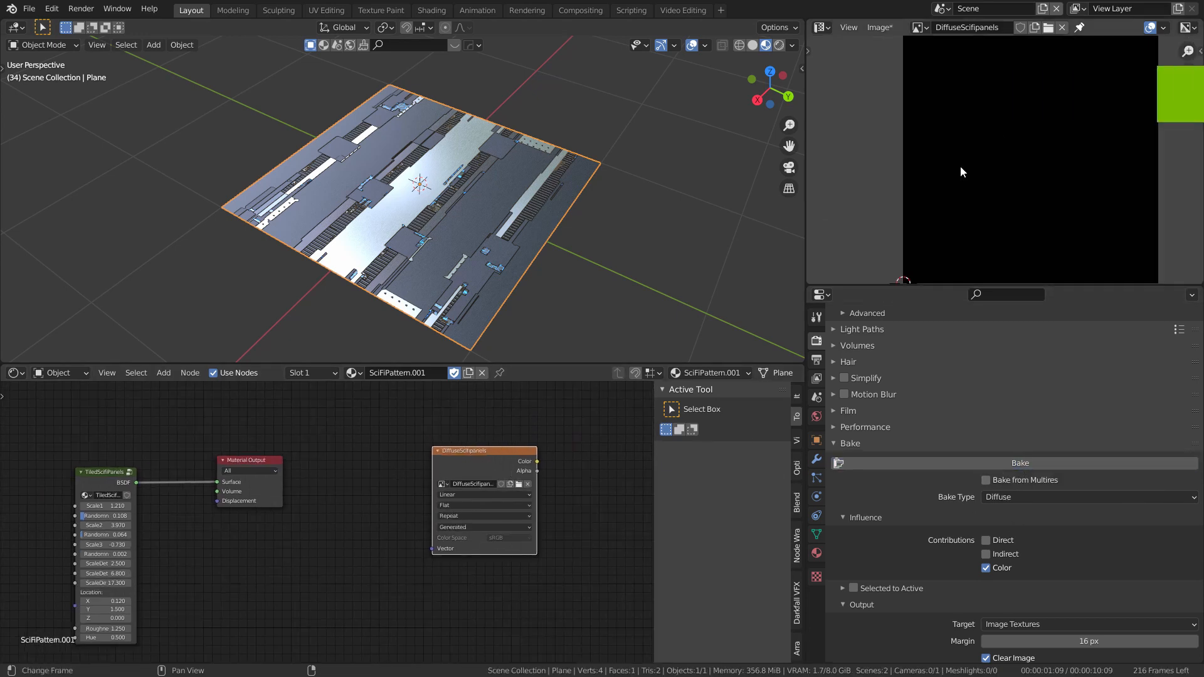
pyautogui.scroll(-1, 471, 211)
pyautogui.moveTo(472, 210); pyautogui.dragTo(467, 212, button='middle')
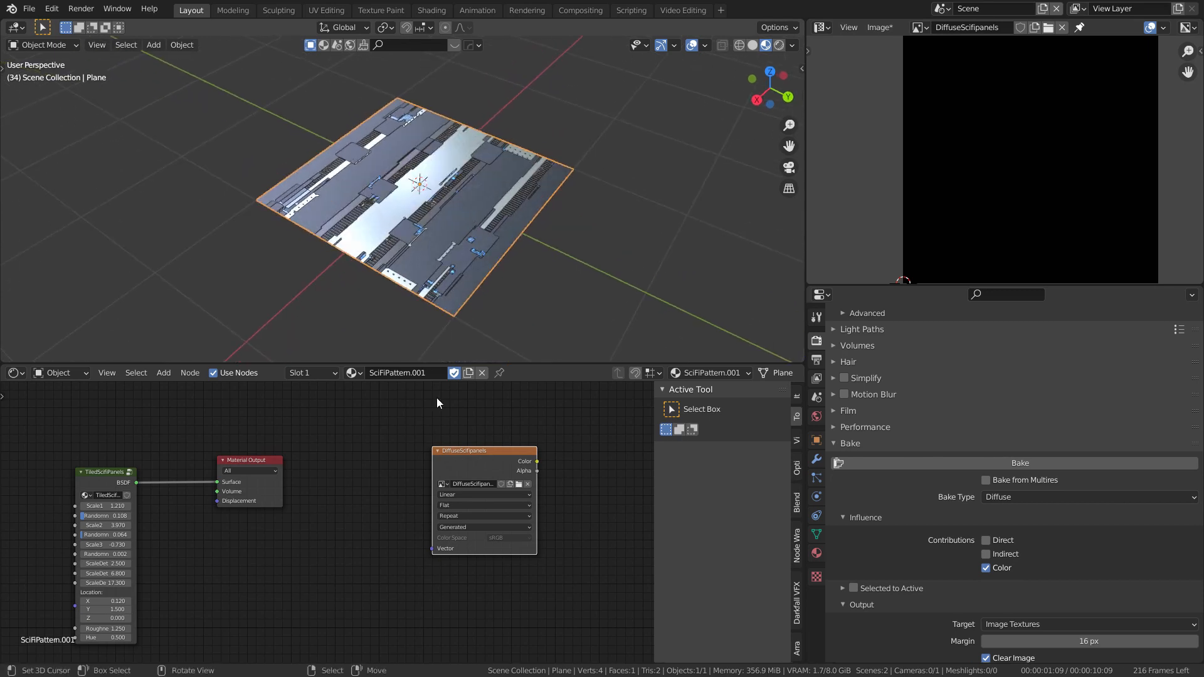
# Step: Open the TiledScifiPanels node group for editing
pyautogui.moveTo(472, 454); pyautogui.dragTo(482, 467)
pyautogui.scroll(4, 481, 489)
pyautogui.scroll(-2, 514, 482)
pyautogui.moveTo(516, 482); pyautogui.dragTo(617, 470, button='middle')
pyautogui.scroll(-4, 552, 472)
pyautogui.moveTo(433, 473); pyautogui.dragTo(473, 457, button='middle')
pyautogui.scroll(7, 336, 448)
pyautogui.click(321, 439)
pyautogui.scroll(-5, 401, 451)
pyautogui.scroll(-4, 242, 540)
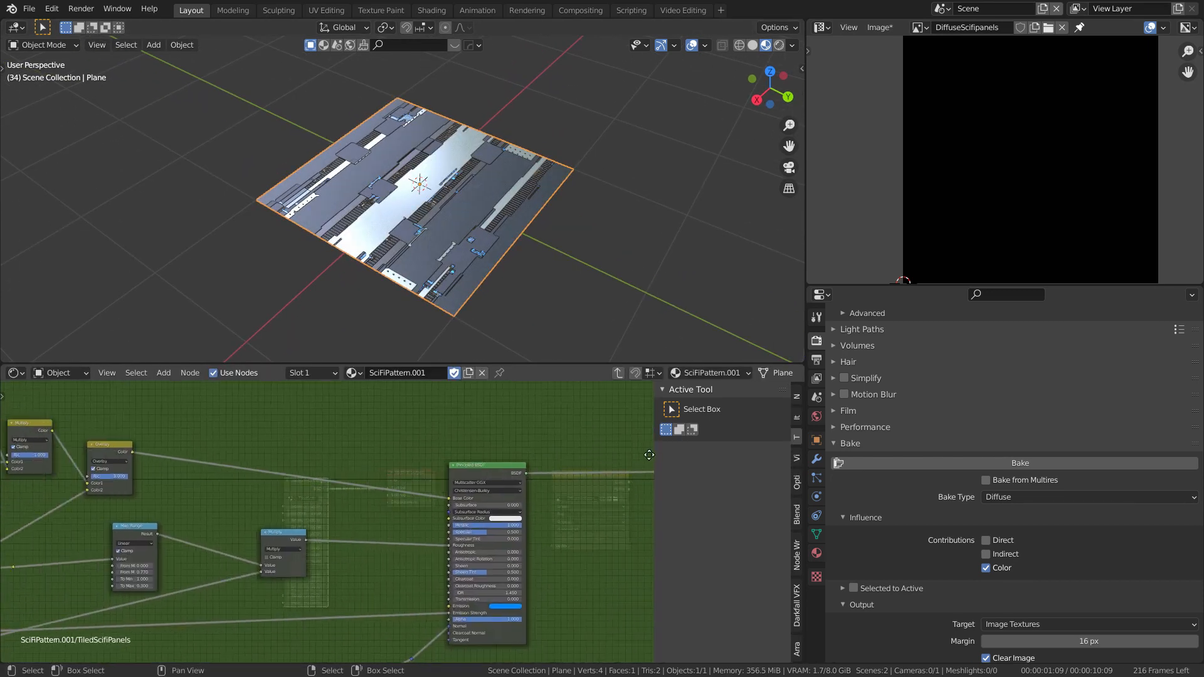
# Step: Add a Diffuse BSDF node above the Principled BSDF and connect the Overlay node's colour output to its Color input
pyautogui.moveTo(310, 411); pyautogui.dragTo(385, 420, button='middle')
pyautogui.hotkey('shift', 'a')
pyautogui.press('s')
pyautogui.write('dif')
pyautogui.press('Return')
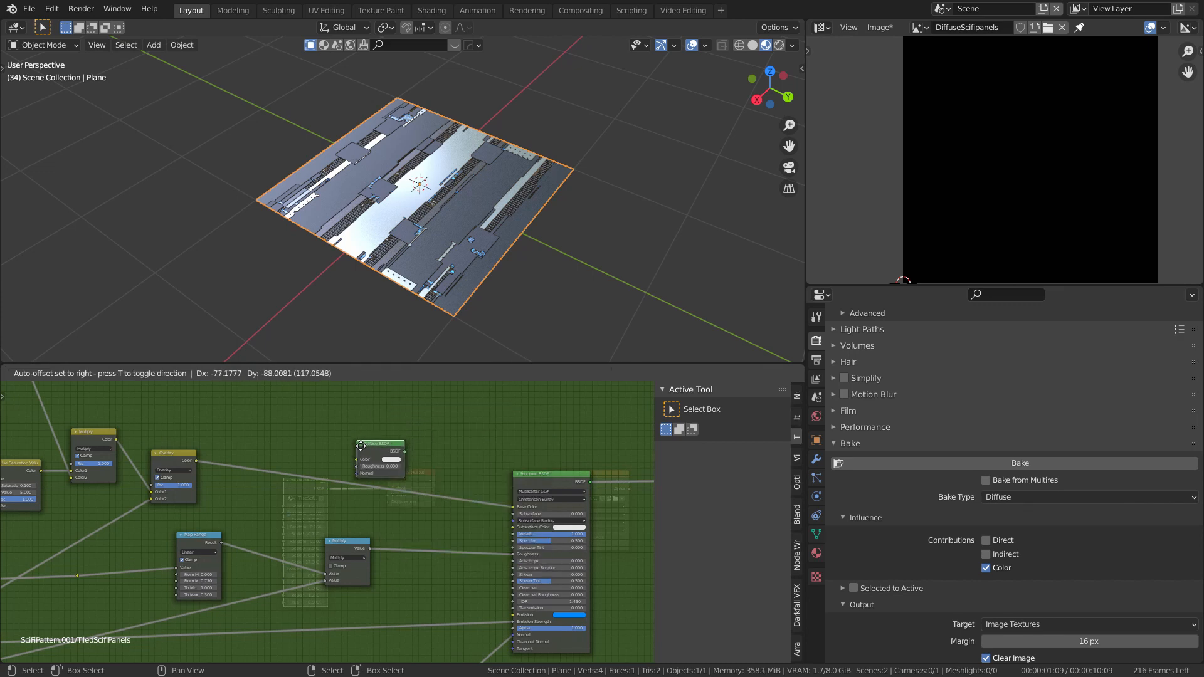
pyautogui.click(363, 428)
pyautogui.scroll(2, 296, 457)
pyautogui.moveTo(151, 462); pyautogui.dragTo(386, 434)
# Step: Connect the Diffuse BSDF to the Group Output in place of the Principled BSDF, and leave the node group
pyautogui.moveTo(484, 448); pyautogui.dragTo(281, 447, button='middle')
pyautogui.scroll(-4, 281, 446)
pyautogui.moveTo(261, 426); pyautogui.dragTo(537, 457)
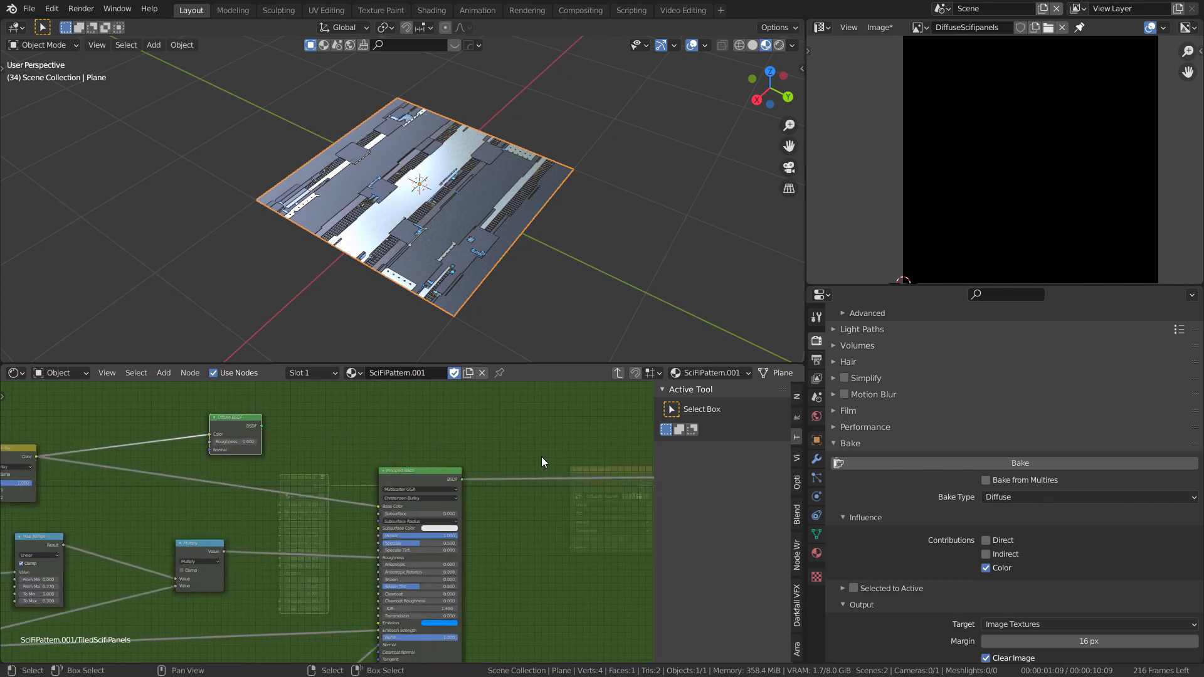
pyautogui.moveTo(353, 439); pyautogui.dragTo(209, 446, button='middle')
pyautogui.scroll(-1, 209, 446)
pyautogui.moveTo(127, 434); pyautogui.dragTo(585, 480)
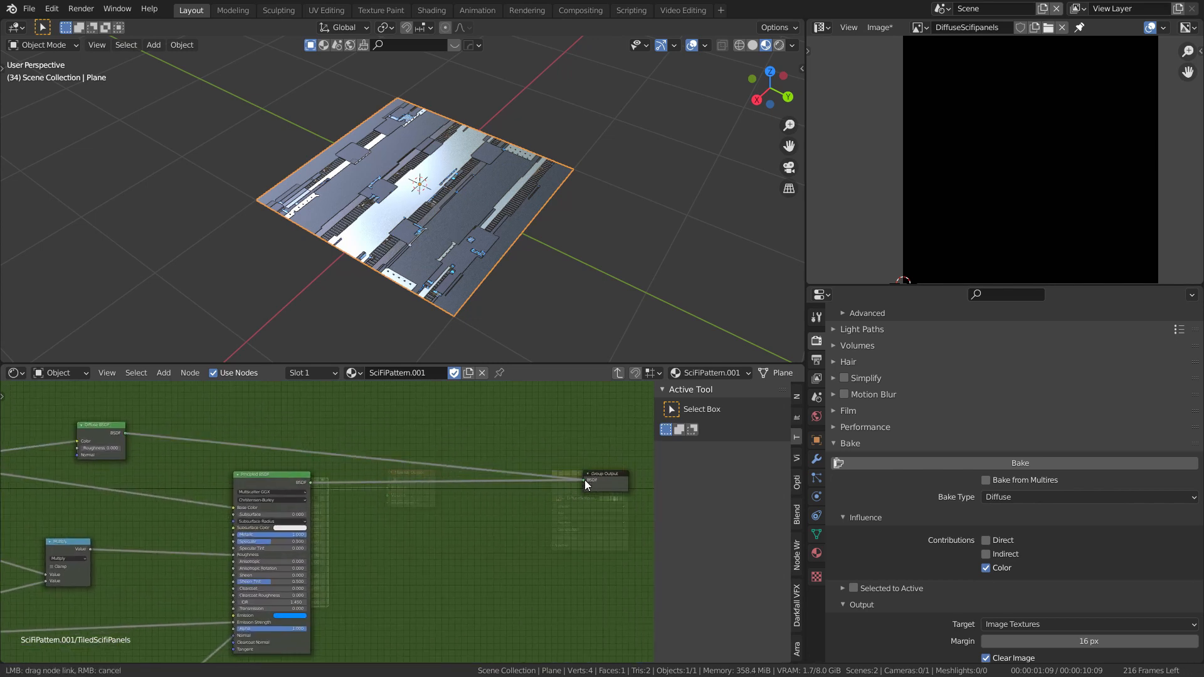
pyautogui.scroll(-1, 584, 479)
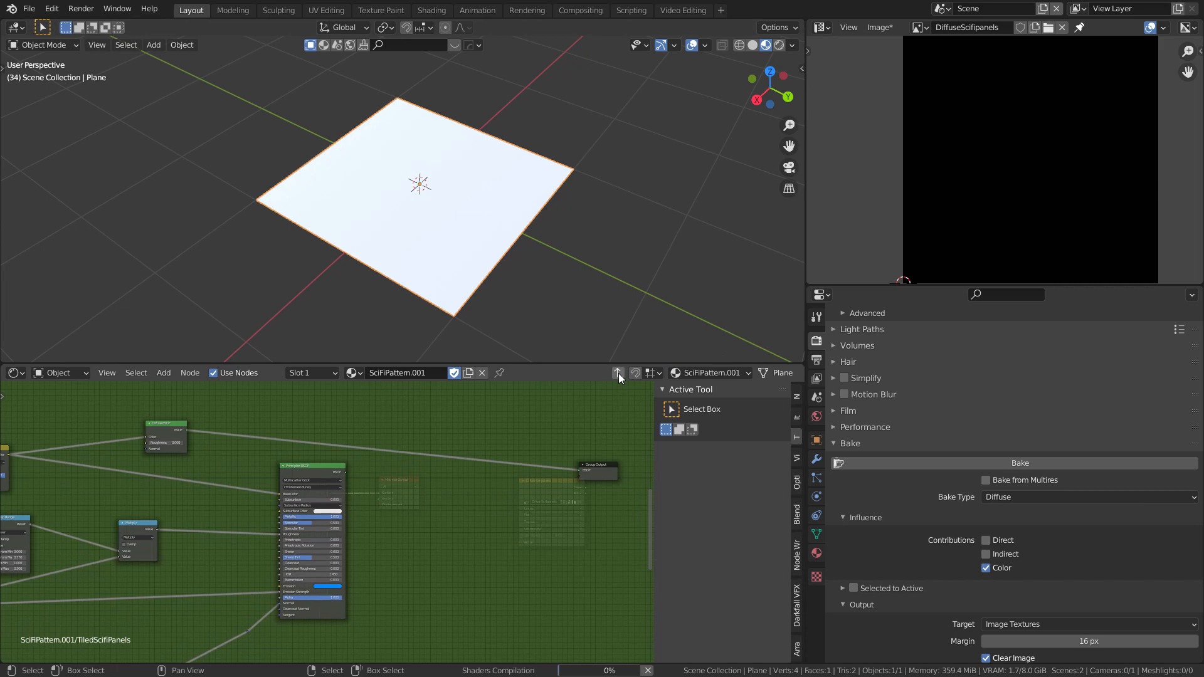
pyautogui.click(618, 373)
pyautogui.scroll(3, 320, 492)
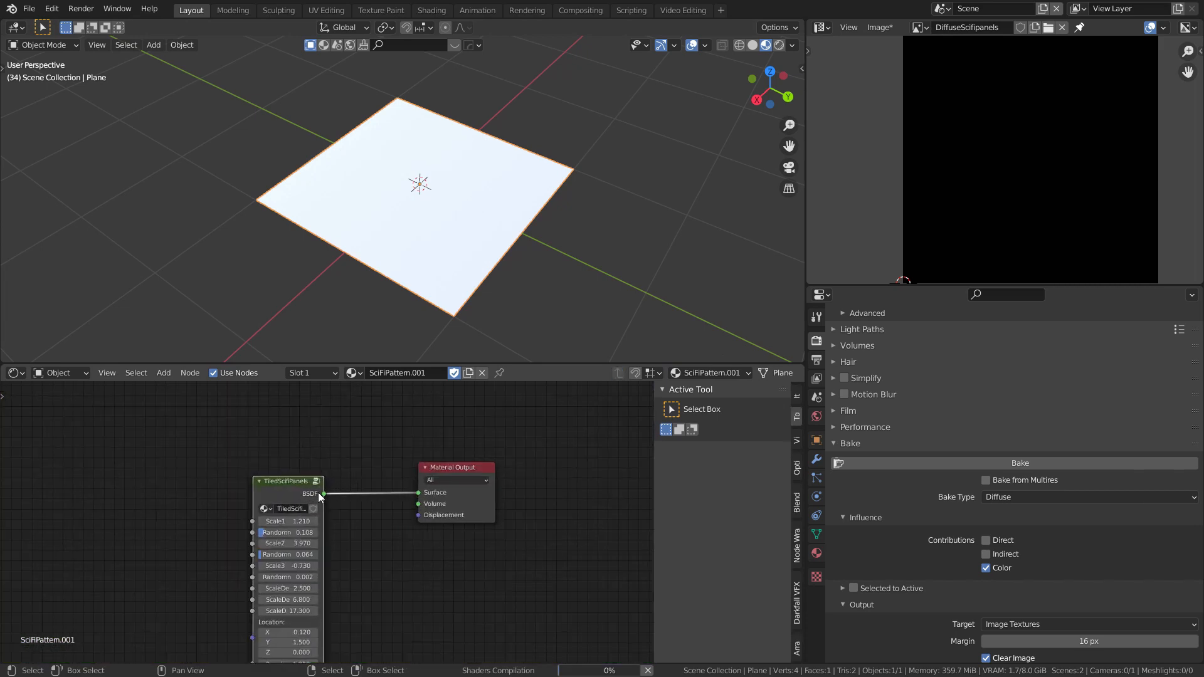
pyautogui.moveTo(319, 493)
pyautogui.mouseDown()
pyautogui.moveTo(378, 500)
pyautogui.moveTo(333, 497)
pyautogui.mouseUp()
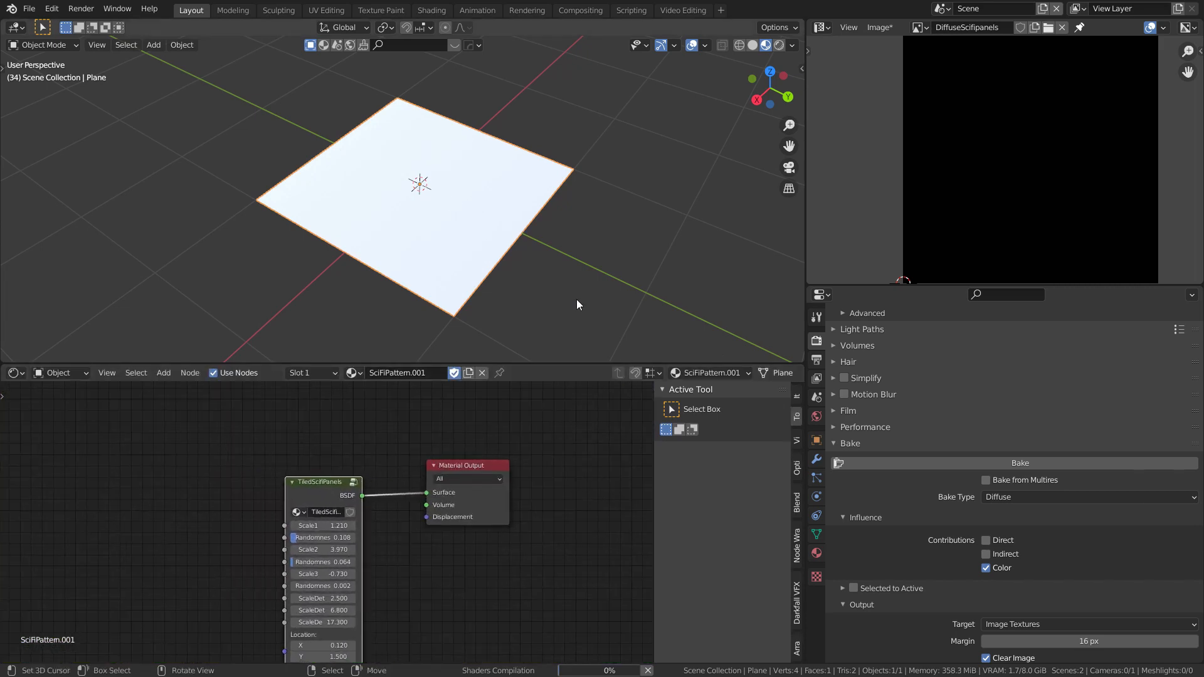
# Step: Make the DiffuseScifipanels texture node active and bake the Diffuse colour pass into it again
pyautogui.scroll(-5, 536, 494)
pyautogui.moveTo(492, 471); pyautogui.dragTo(189, 484, button='middle')
pyautogui.scroll(1, 383, 503)
pyautogui.click(382, 504)
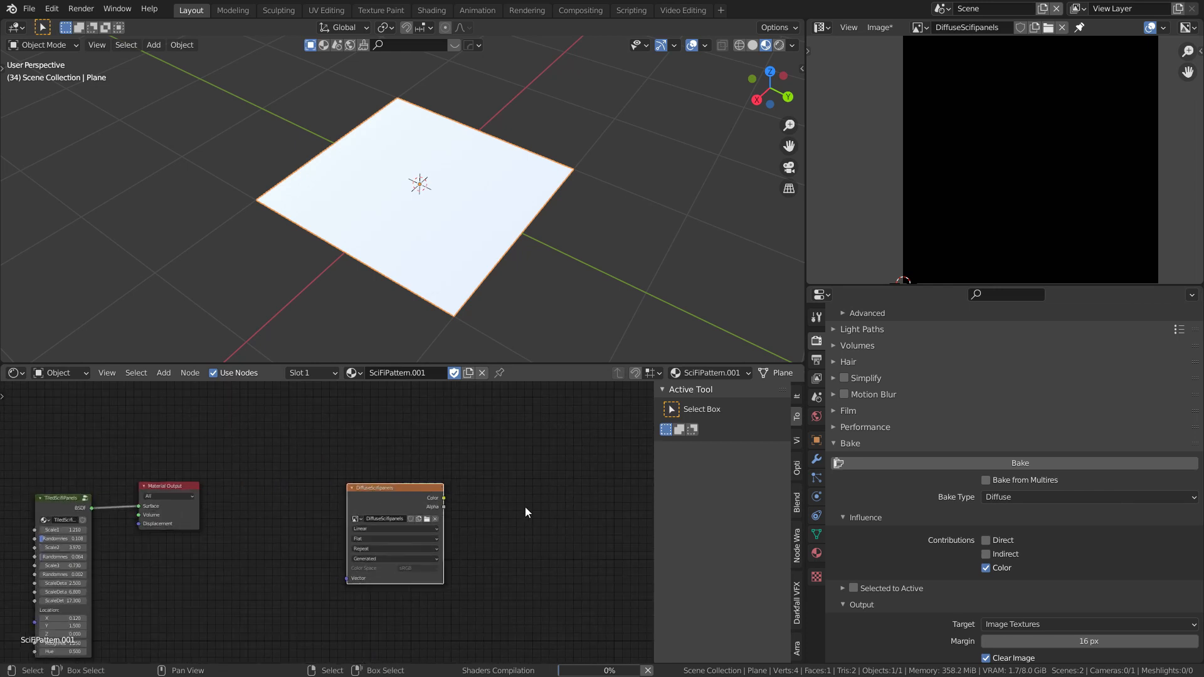
pyautogui.moveTo(525, 507); pyautogui.dragTo(548, 480, button='middle')
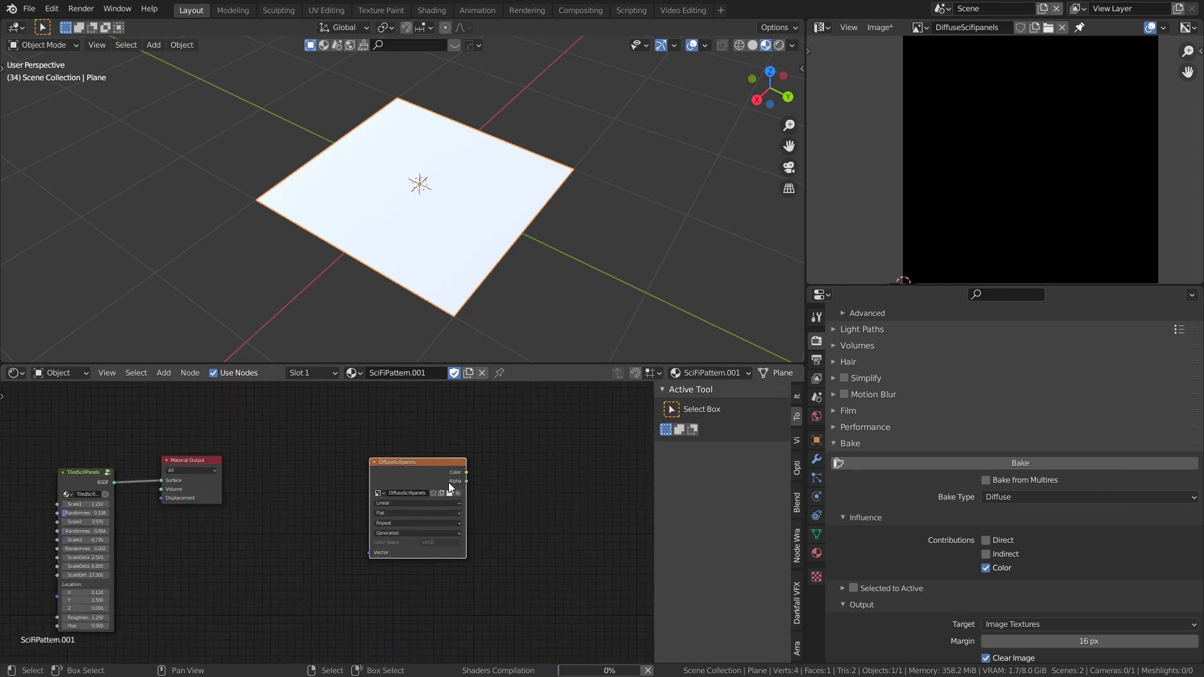
pyautogui.scroll(-1, 450, 481)
pyautogui.scroll(3, 439, 227)
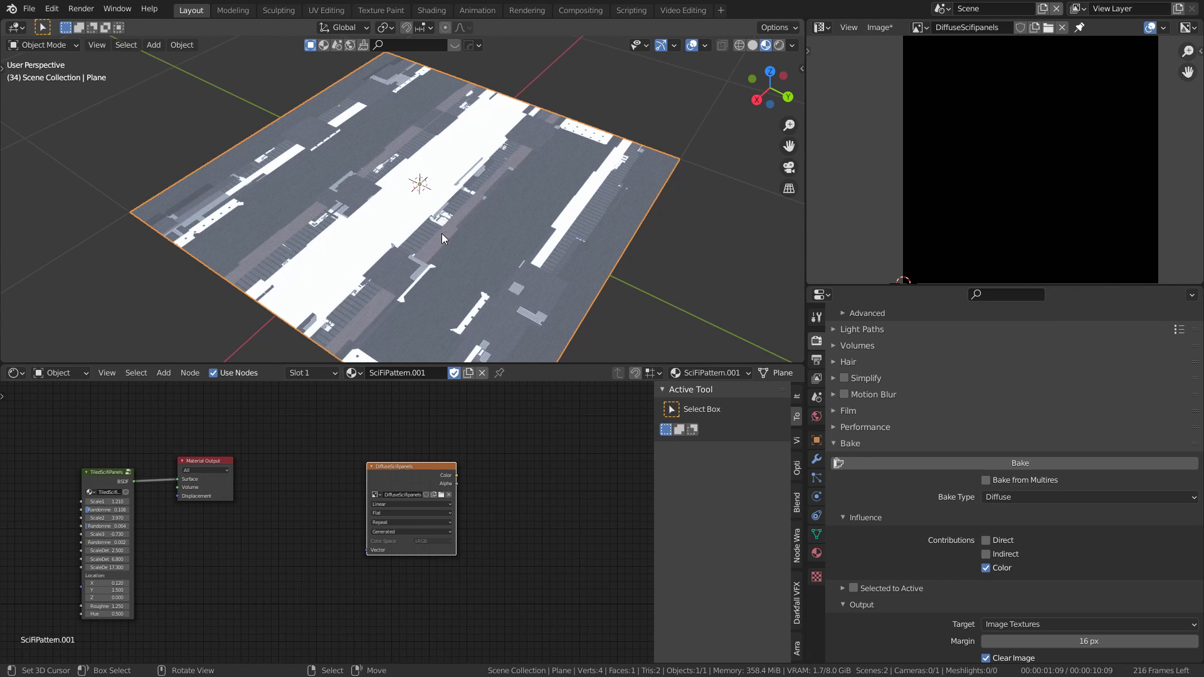
pyautogui.moveTo(460, 242); pyautogui.dragTo(507, 223, button='middle')
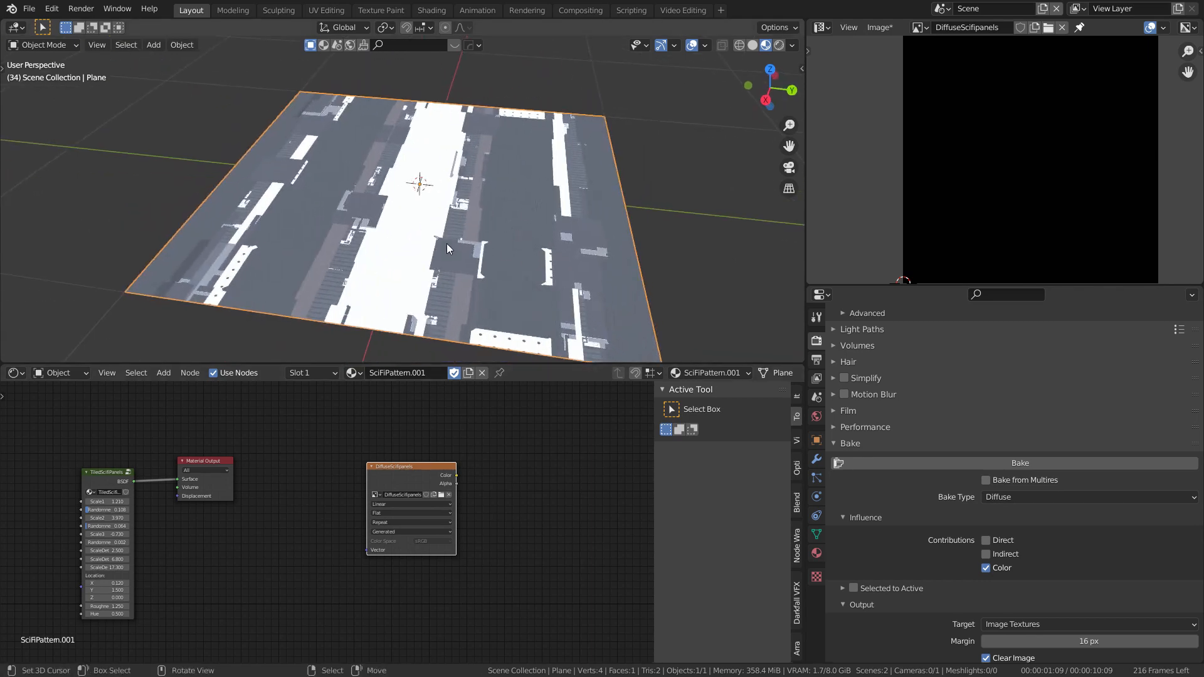
pyautogui.scroll(1, 475, 220)
pyautogui.click(437, 484)
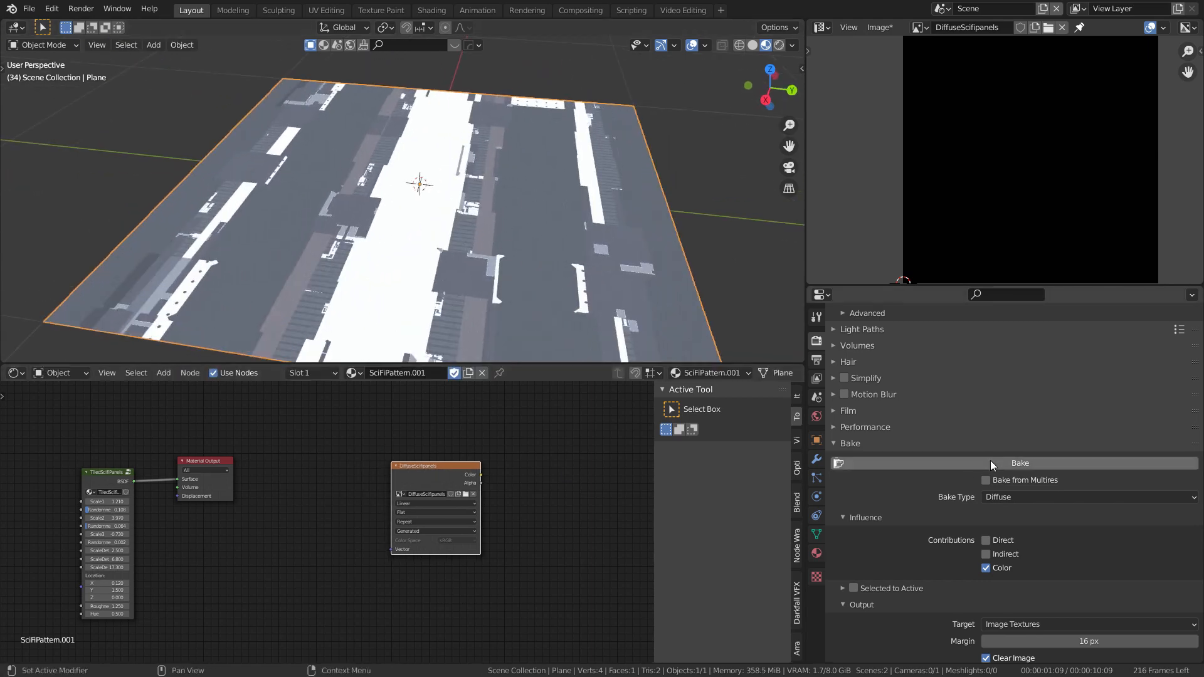
pyautogui.click(989, 462)
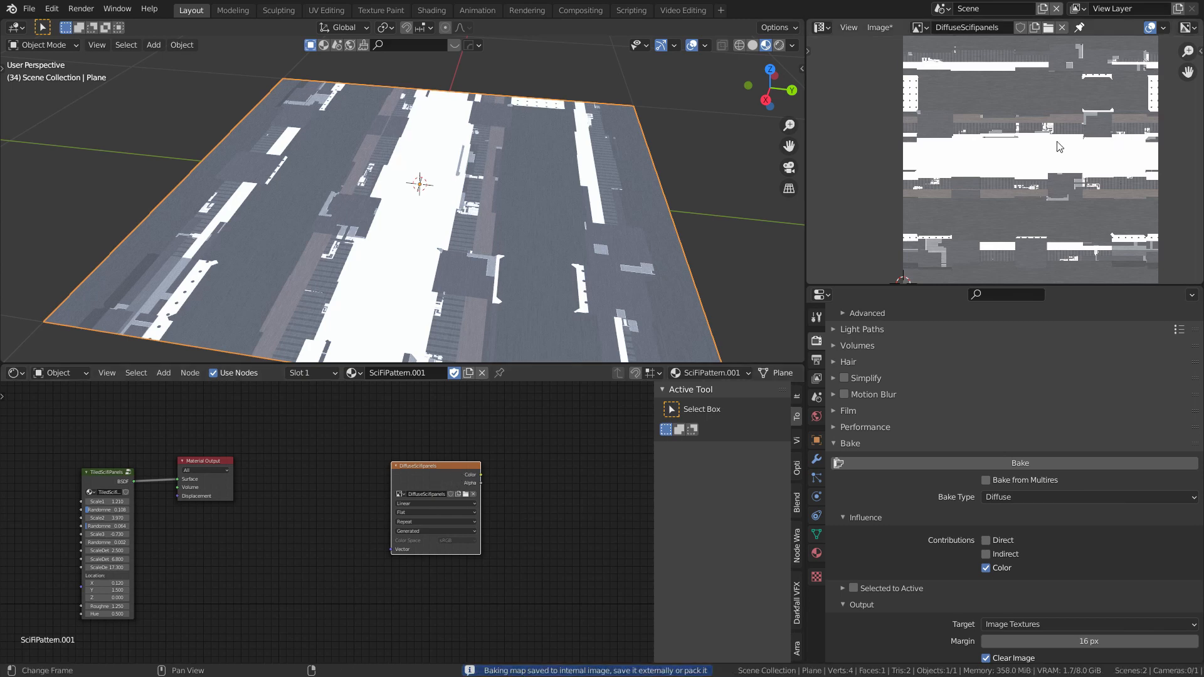
# Step: Pack the baked DiffuseScifipanels image into the file and open its Save As dialog
pyautogui.scroll(-1, 1063, 139)
pyautogui.moveTo(1039, 151); pyautogui.dragTo(1028, 153, button='middle')
pyautogui.scroll(1, 1030, 152)
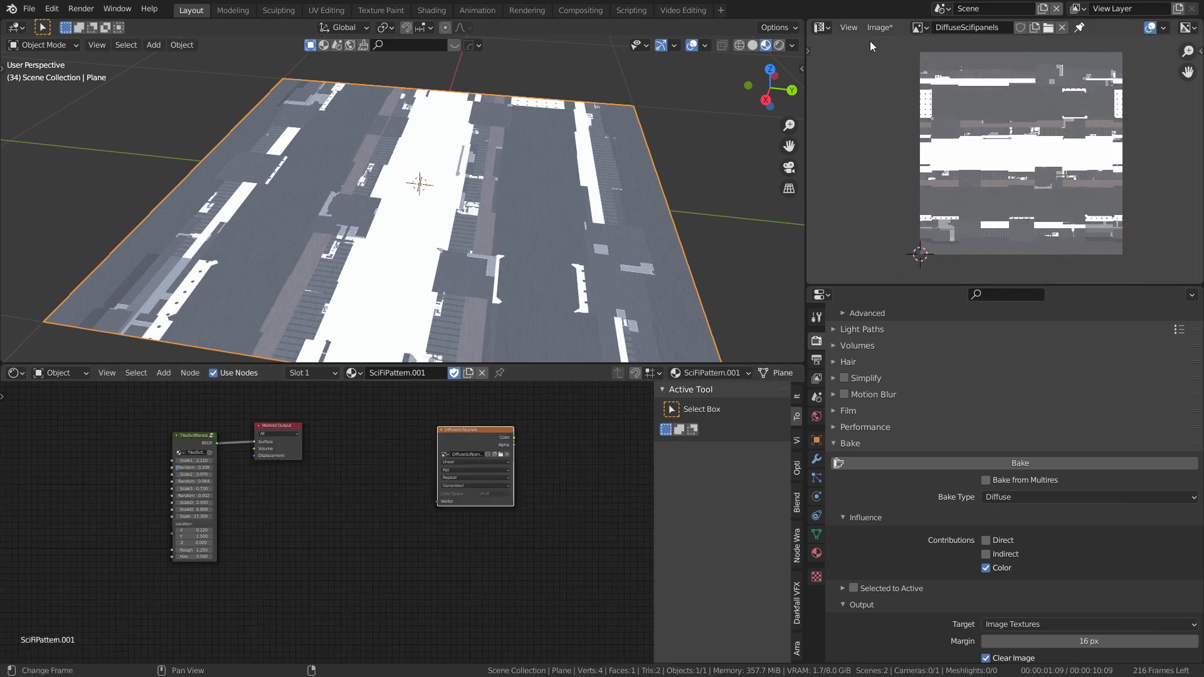
pyautogui.click(879, 28)
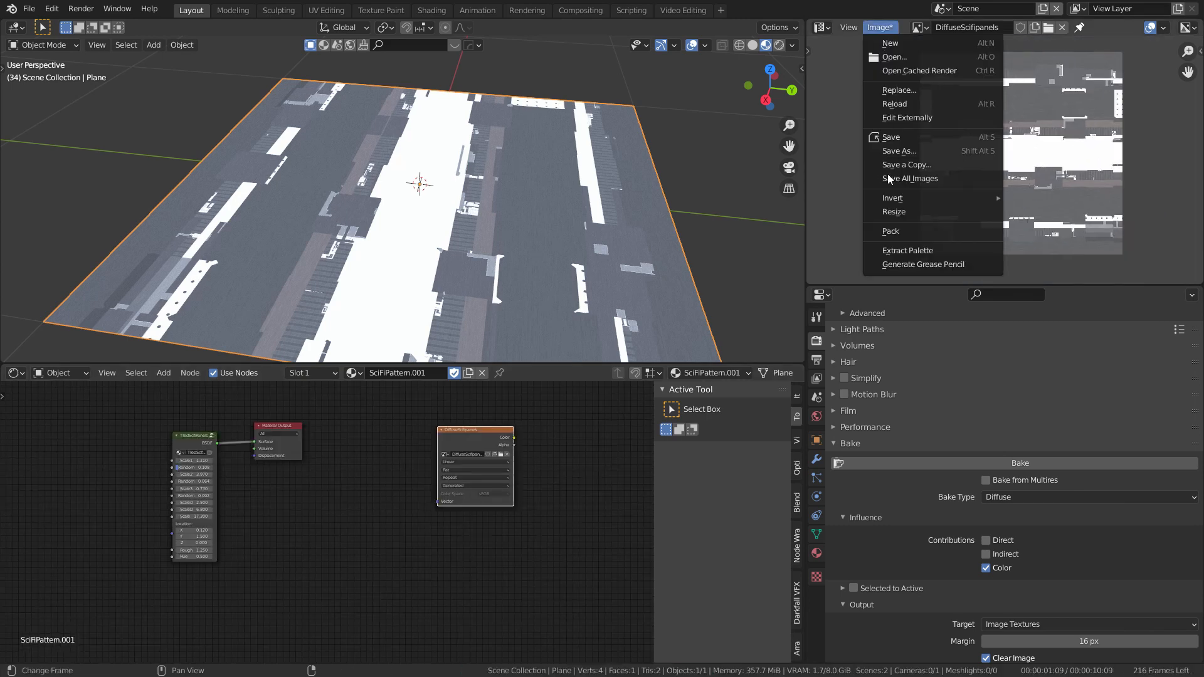
pyautogui.click(897, 234)
pyautogui.scroll(1, 875, 53)
pyautogui.scroll(-2, 897, 61)
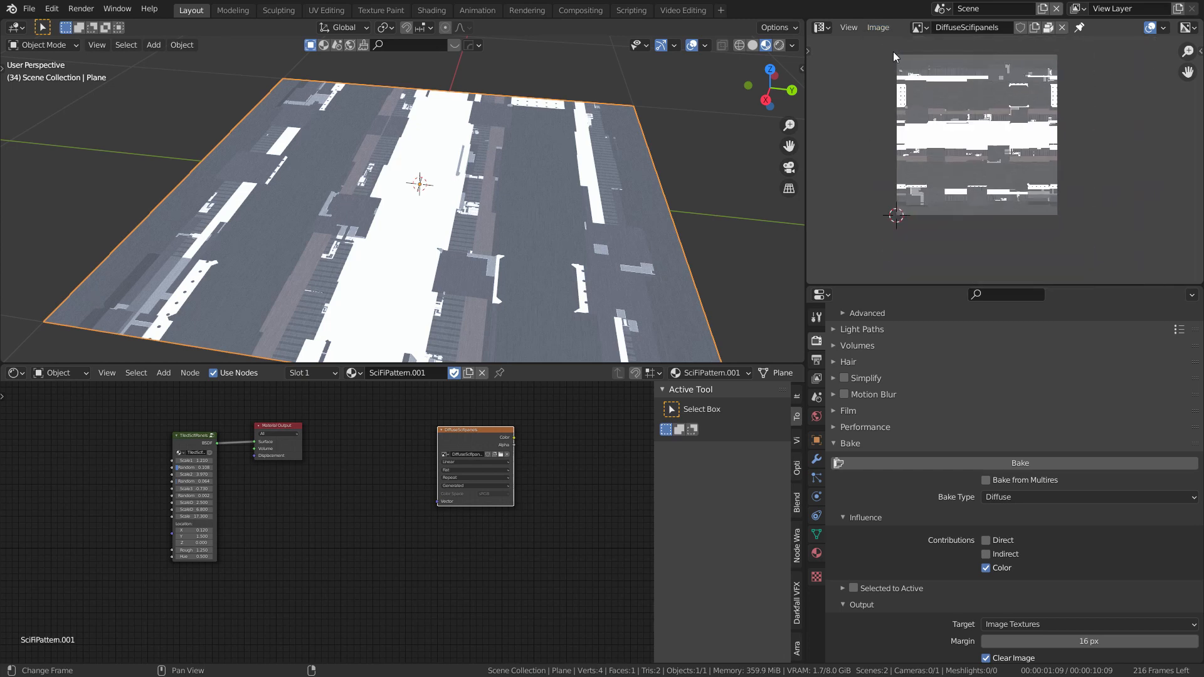
pyautogui.click(878, 28)
pyautogui.click(903, 151)
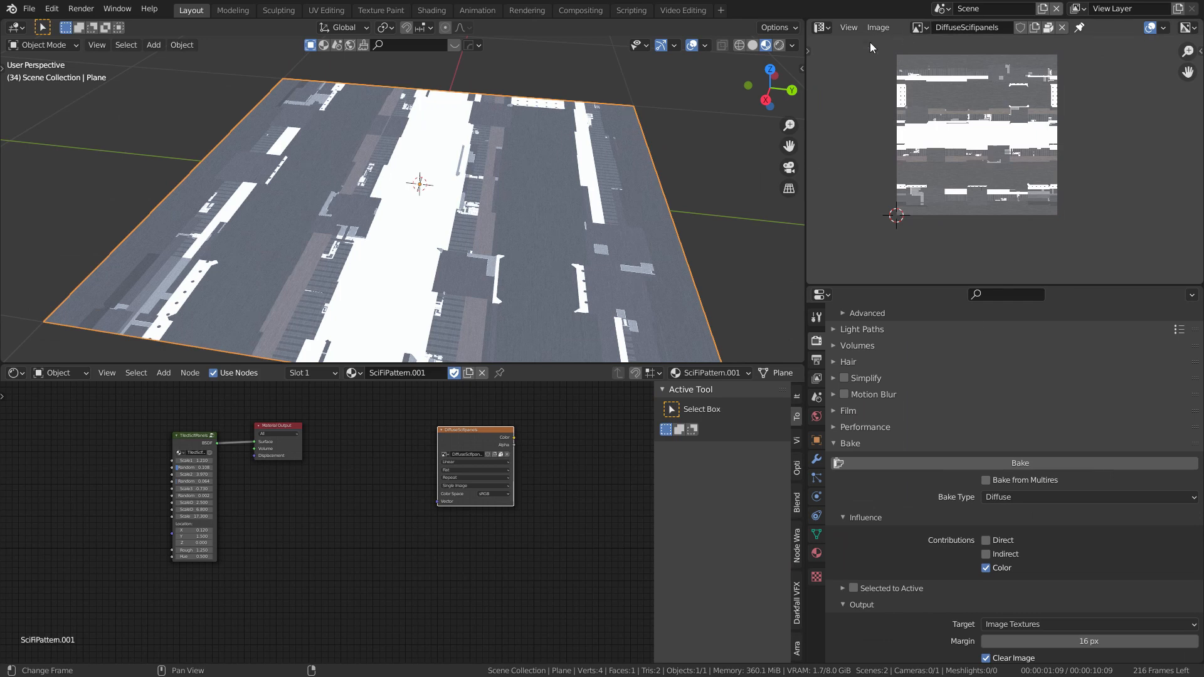
# Step: Duplicate the DiffuseScifipanels texture node and place the copy beside the original
pyautogui.scroll(2, 950, 190)
pyautogui.moveTo(929, 170); pyautogui.dragTo(939, 209, button='middle')
pyautogui.moveTo(455, 450); pyautogui.dragTo(502, 430, button='middle')
pyautogui.scroll(-1, 501, 430)
pyautogui.moveTo(503, 430); pyautogui.dragTo(430, 430)
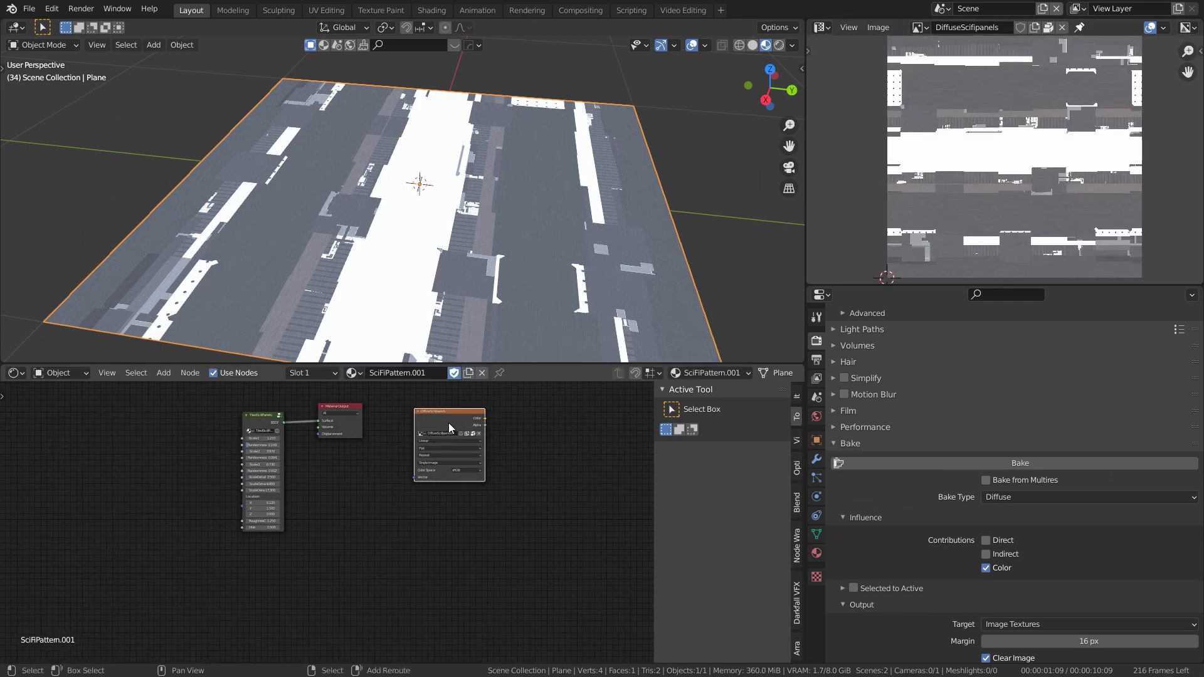
pyautogui.hotkey('shift', 'd')
pyautogui.click(551, 431)
pyautogui.scroll(3, 575, 462)
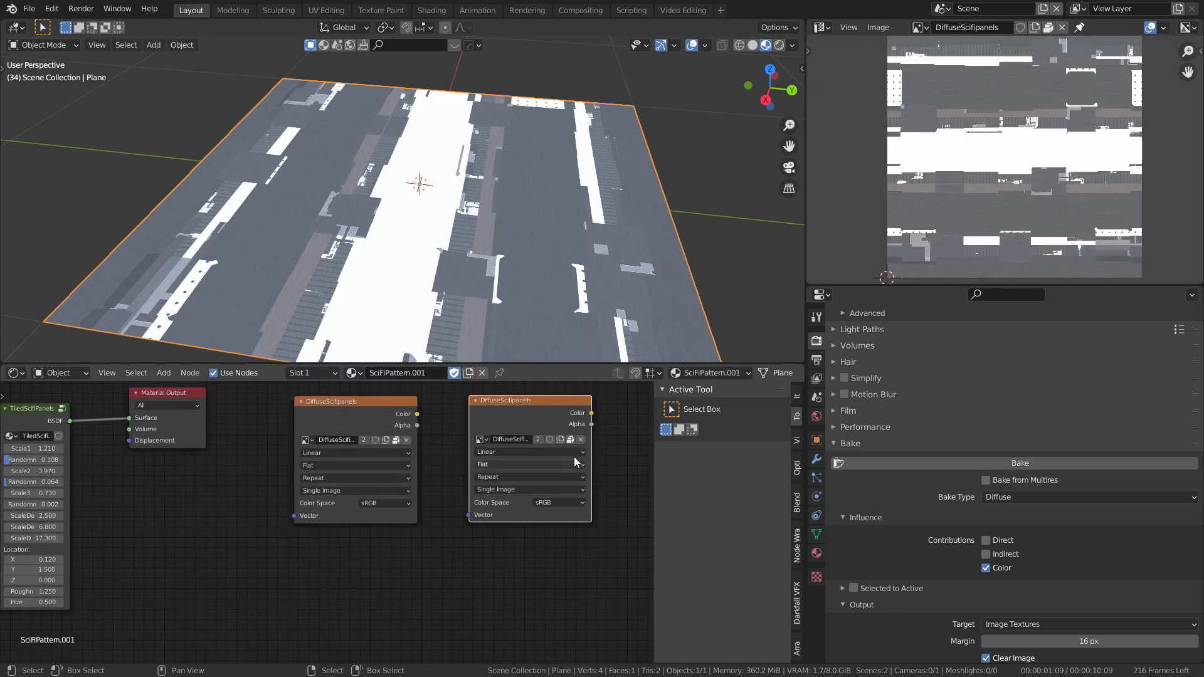
# Step: Replace the duplicate's image with a new blank 1024 x 1024 px image named NormalSciFiPanles, and set its color space to Non-Color
pyautogui.scroll(1, 576, 463)
pyautogui.click(579, 437)
pyautogui.click(499, 437)
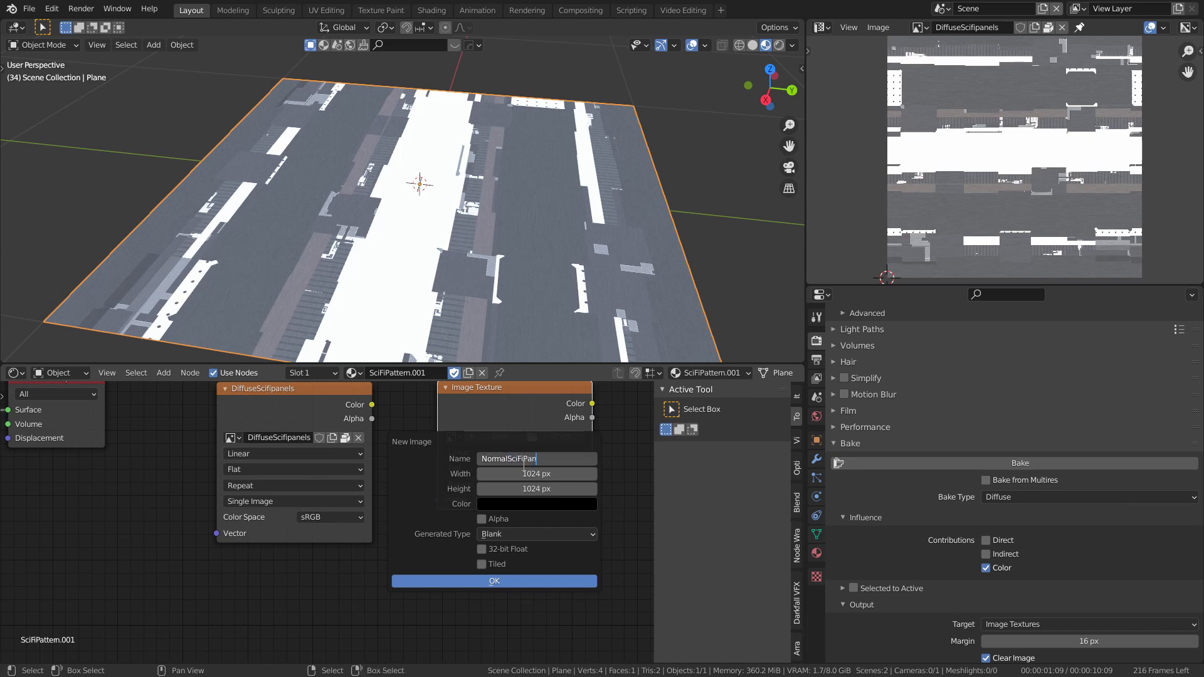
pyautogui.click(508, 580)
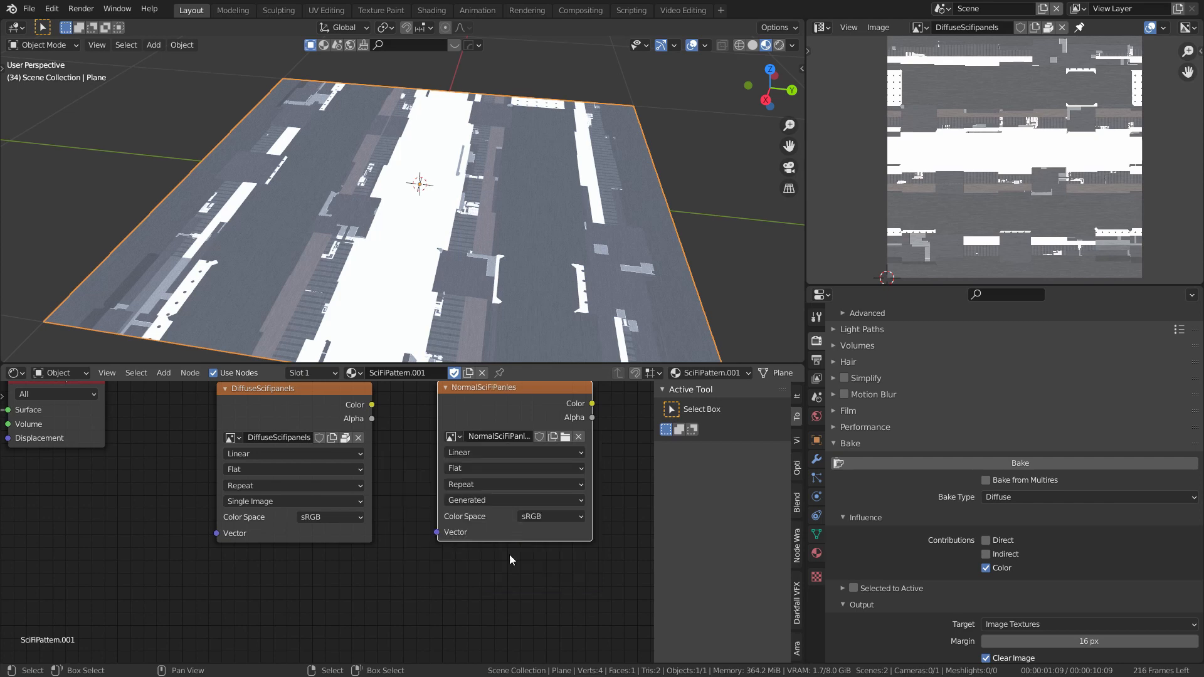
pyautogui.click(550, 573)
pyautogui.scroll(-1, 481, 458)
pyautogui.moveTo(500, 409); pyautogui.dragTo(508, 423)
pyautogui.scroll(2, 531, 446)
# Step: Display the NormalSciFiPanles image in the UV Editor and set the bake type to Normal
pyautogui.click(920, 27)
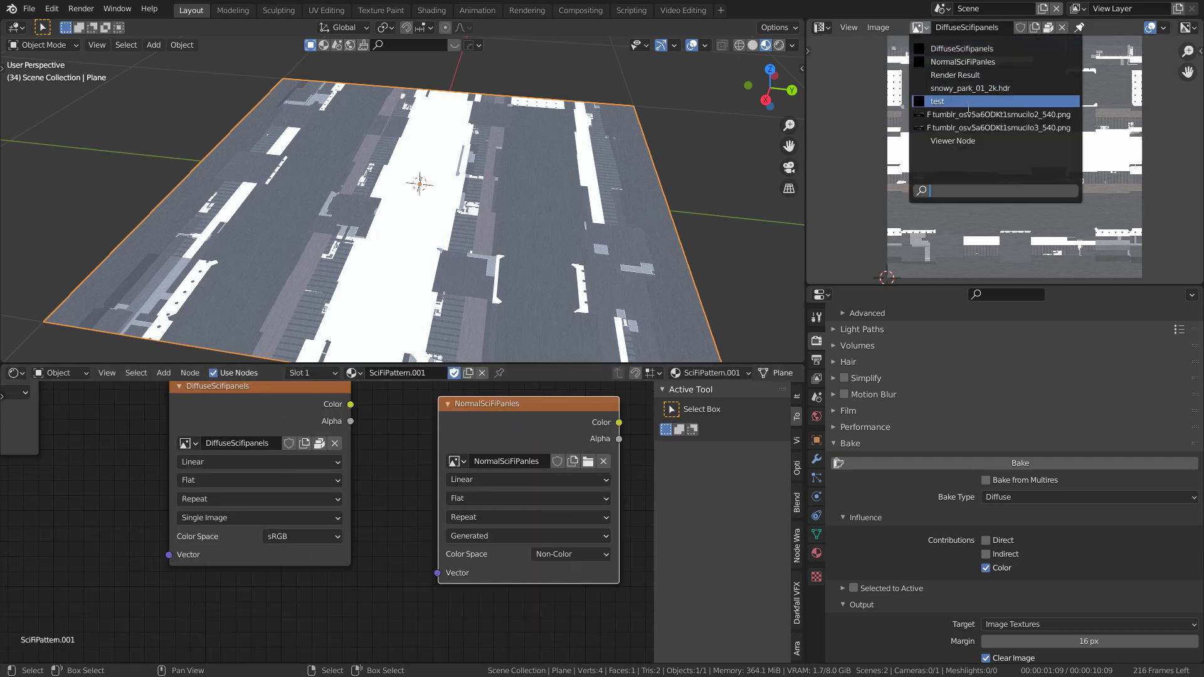
pyautogui.click(941, 56)
pyautogui.scroll(-1, 934, 144)
pyautogui.scroll(2, 529, 402)
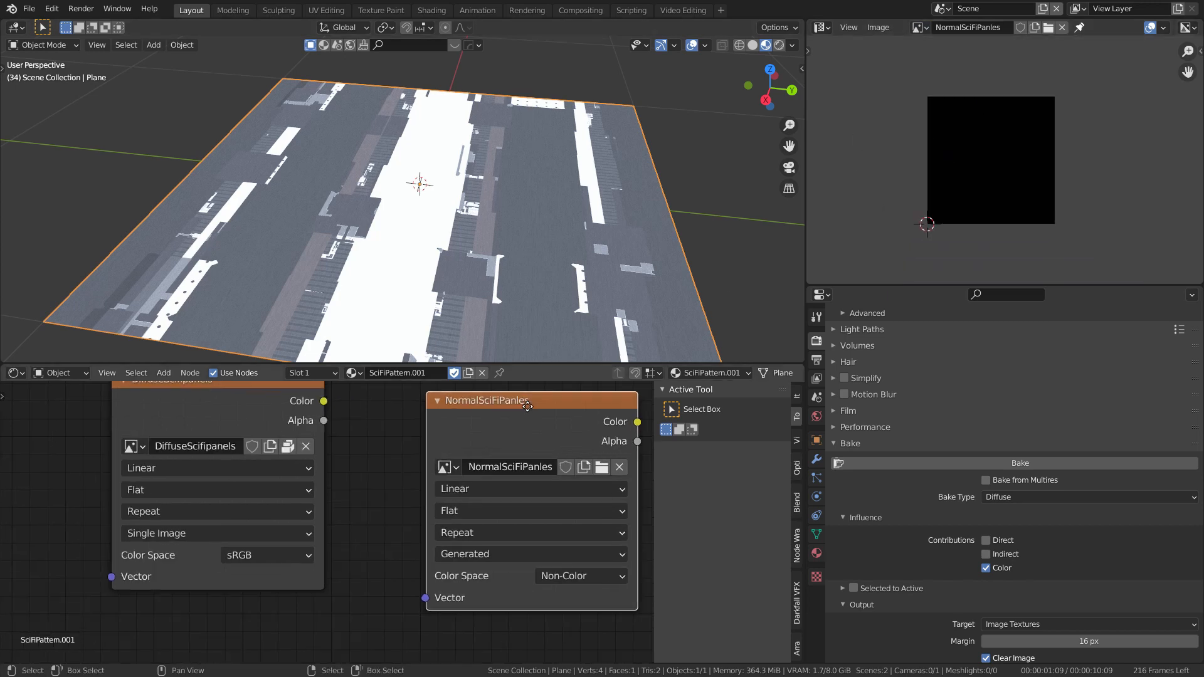
pyautogui.click(1007, 499)
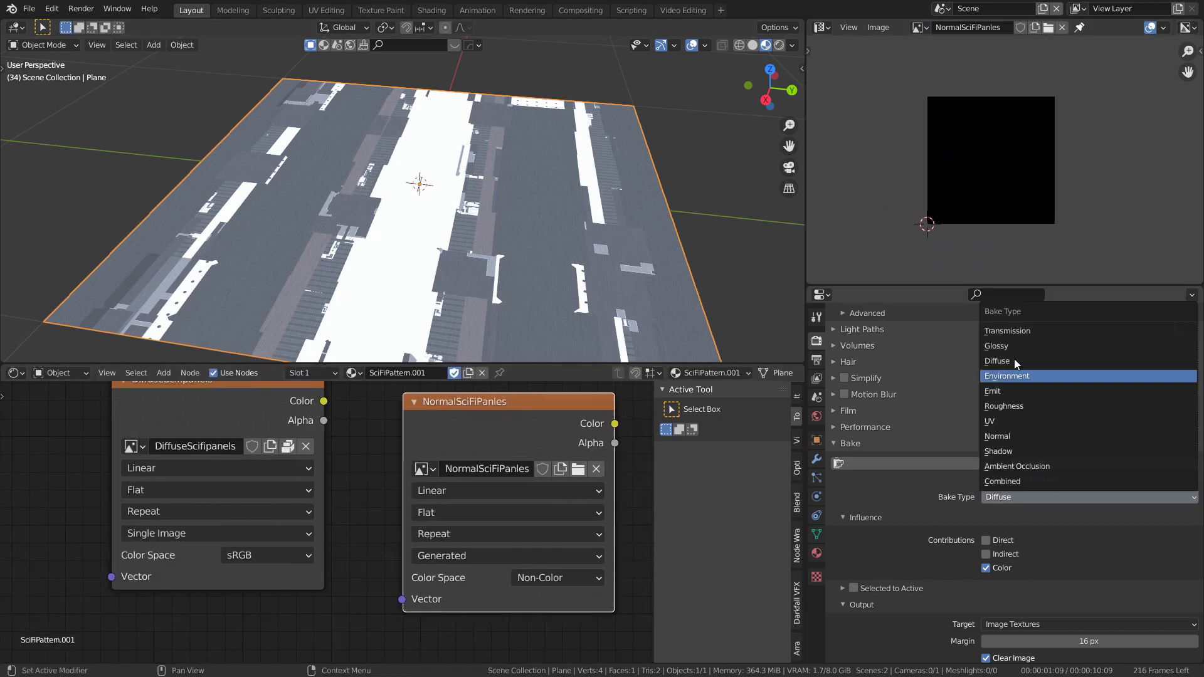
pyautogui.click(1007, 437)
# Step: Reconnect the Principled BSDF to the Group Output inside the TiledScifiPanels group, and return to the main material
pyautogui.scroll(-4, 344, 439)
pyautogui.scroll(4, 344, 429)
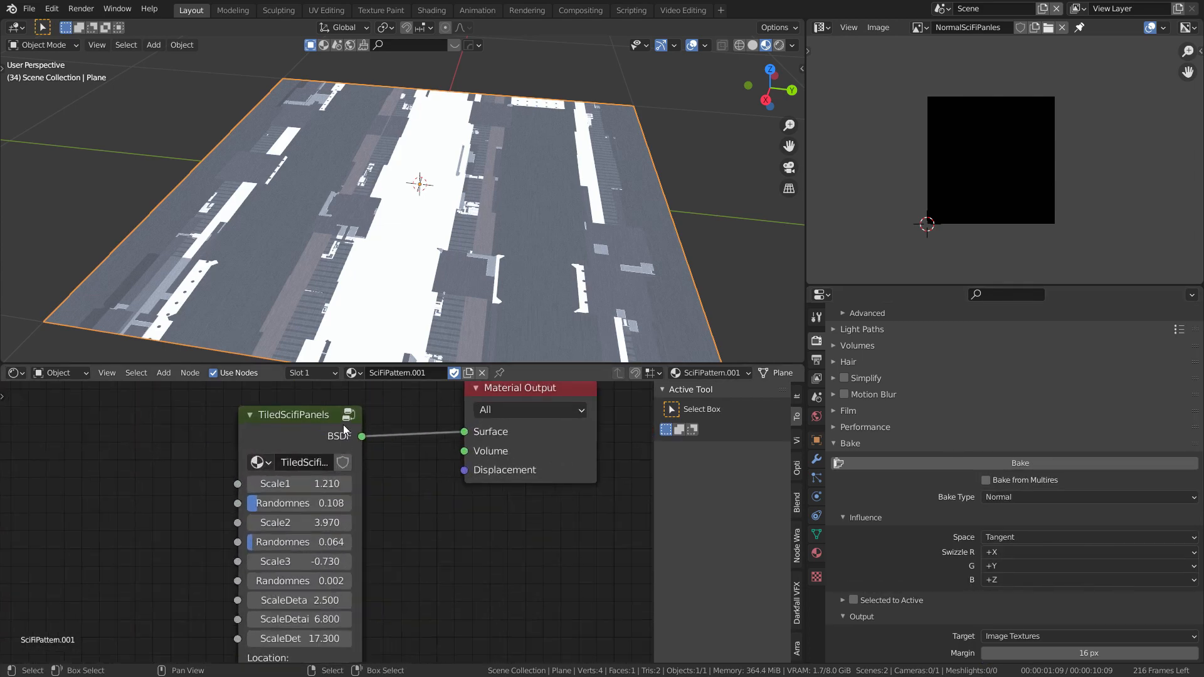
pyautogui.press('Tab')
pyautogui.scroll(-5, 359, 431)
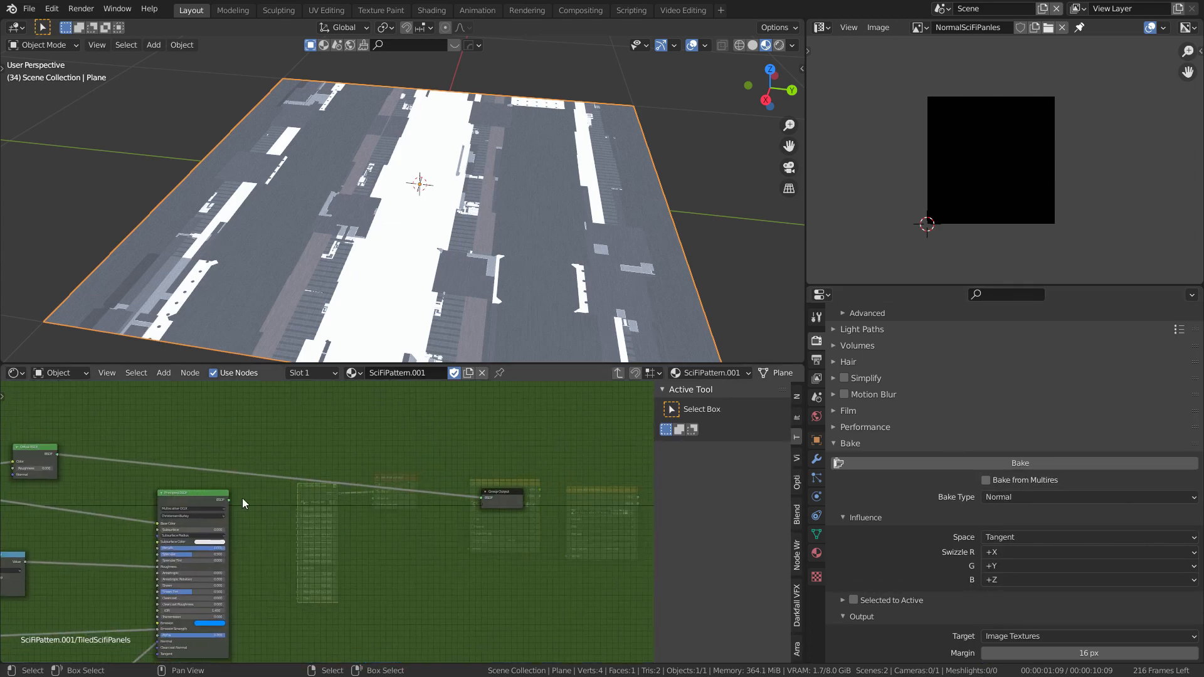
pyautogui.moveTo(234, 500); pyautogui.dragTo(496, 501)
pyautogui.scroll(-1, 278, 516)
pyautogui.moveTo(278, 516); pyautogui.dragTo(439, 494, button='middle')
pyautogui.scroll(4, 269, 534)
pyautogui.moveTo(435, 549); pyautogui.dragTo(458, 503, button='middle')
pyautogui.scroll(-1, 540, 517)
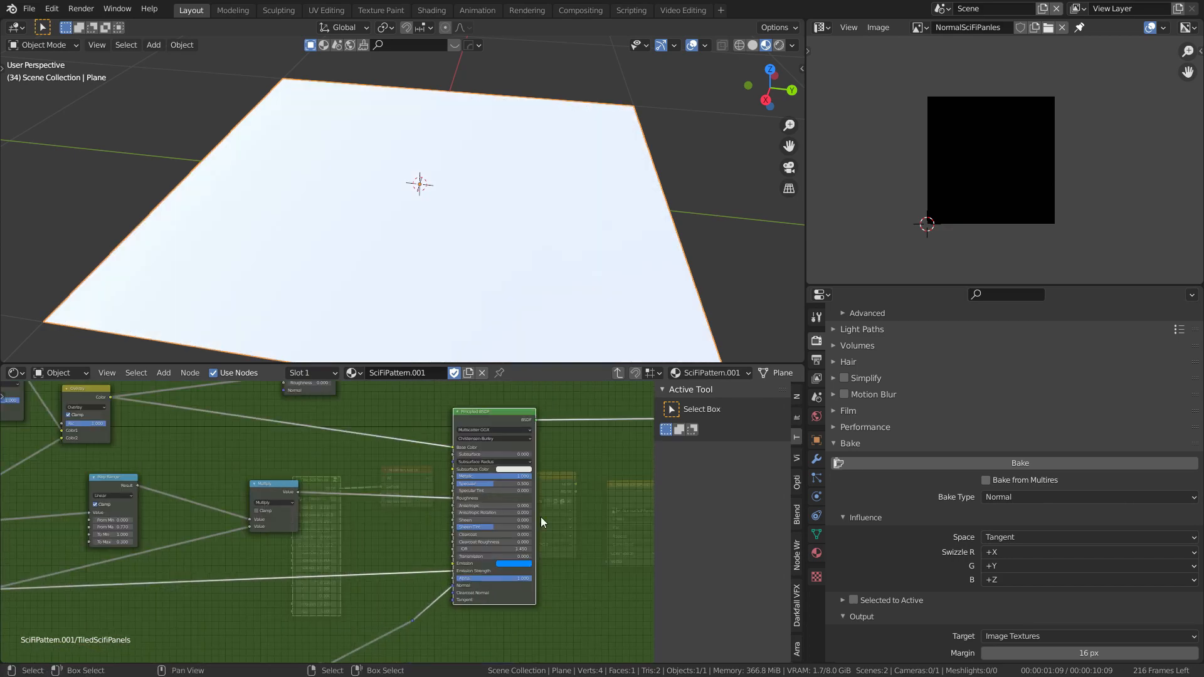
pyautogui.click(618, 373)
# Step: Make the NormalSciFiPanles texture node active and bake the Normal pass into it
pyautogui.scroll(2, 428, 502)
pyautogui.scroll(2, 571, 484)
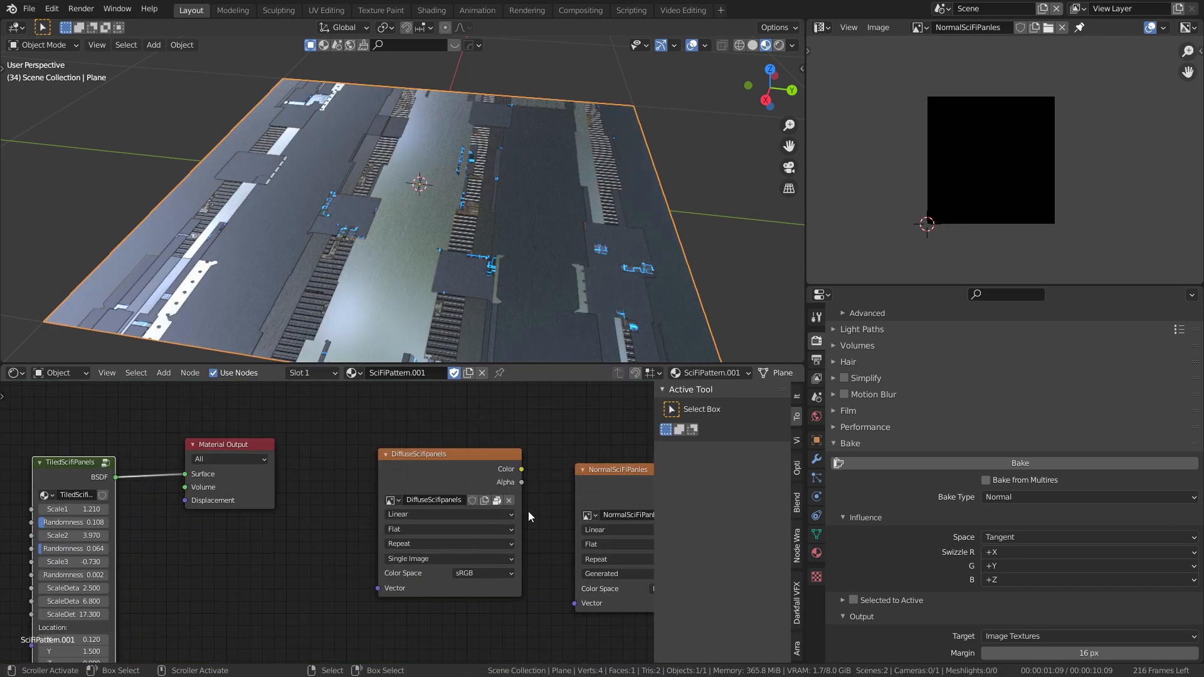
pyautogui.scroll(1, 528, 517)
pyautogui.moveTo(529, 517); pyautogui.dragTo(282, 520, button='middle')
pyautogui.moveTo(418, 491)
pyautogui.mouseDown()
pyautogui.moveTo(438, 471)
pyautogui.moveTo(422, 479)
pyautogui.mouseUp()
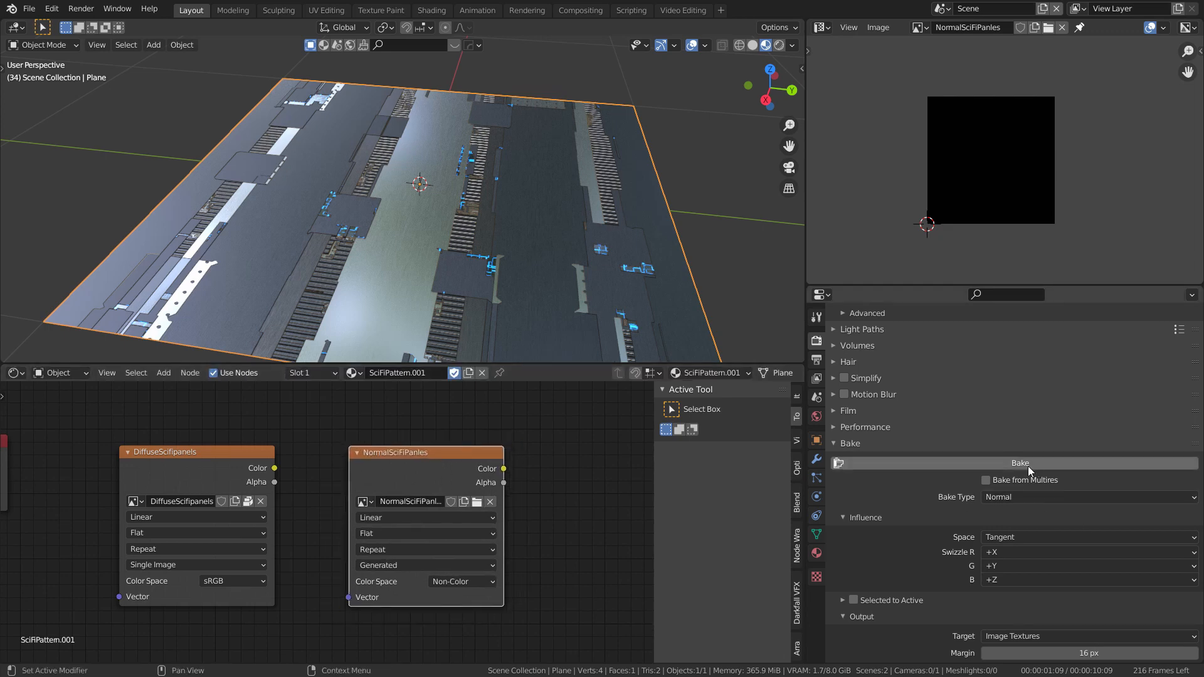
pyautogui.click(1028, 468)
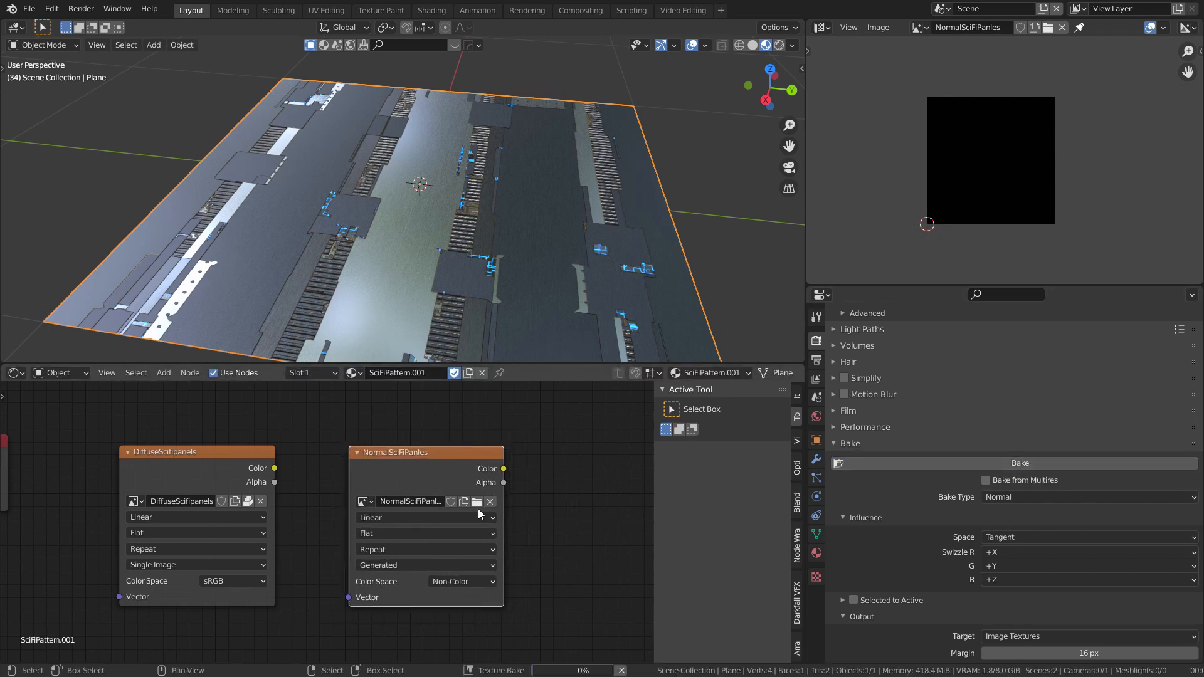
pyautogui.scroll(-2, 478, 509)
pyautogui.scroll(2, 300, 545)
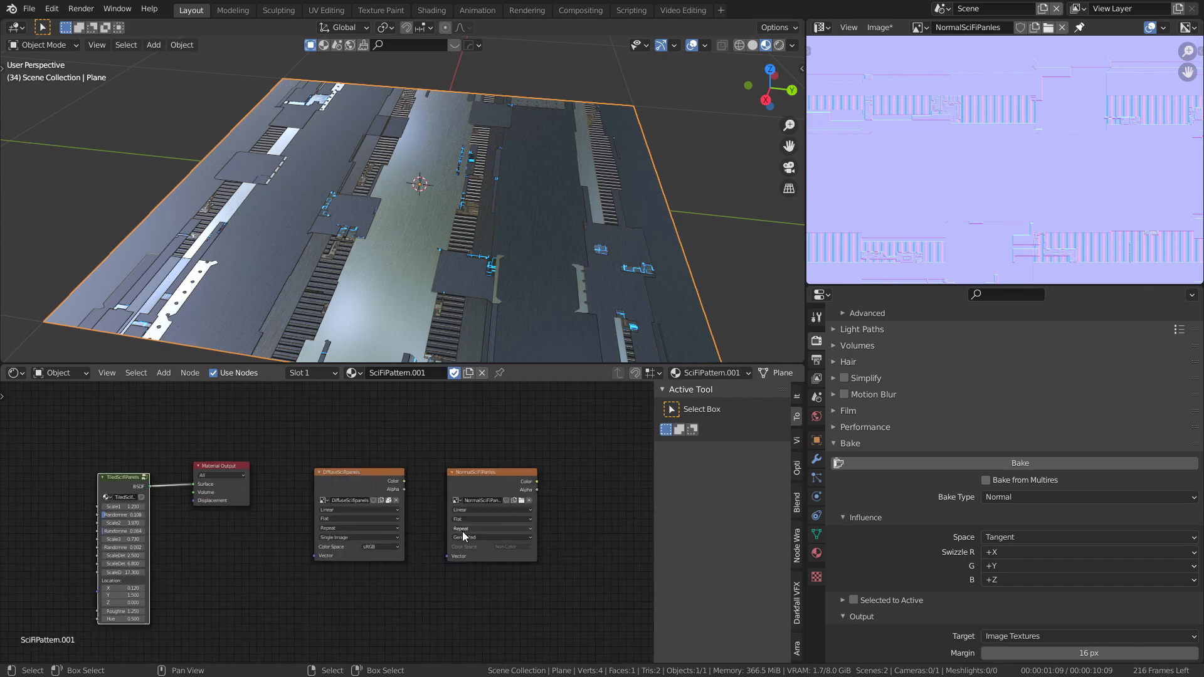
# Step: Duplicate the NormalSciFiPanles texture node and place the copy beside it
pyautogui.moveTo(511, 466); pyautogui.dragTo(487, 471)
pyautogui.scroll(-4, 417, 485)
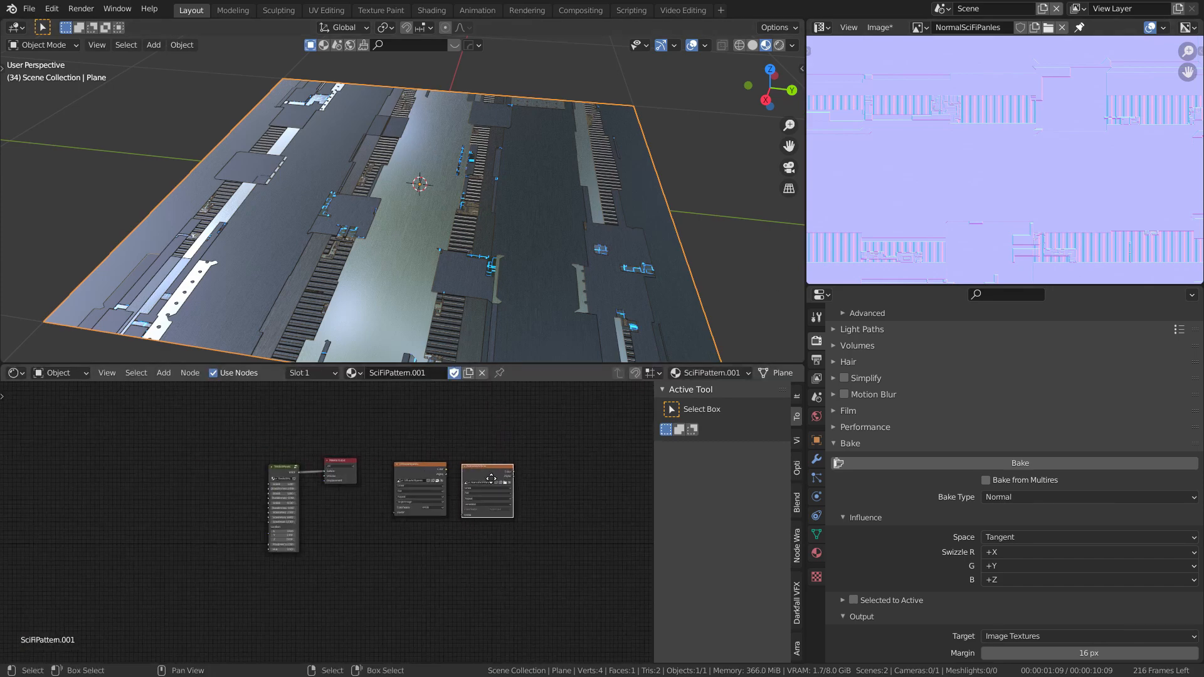
pyautogui.hotkey('shift', 'd')
pyautogui.click(536, 488)
pyautogui.scroll(3, 538, 489)
pyautogui.moveTo(543, 488); pyautogui.dragTo(474, 491)
pyautogui.scroll(4, 477, 498)
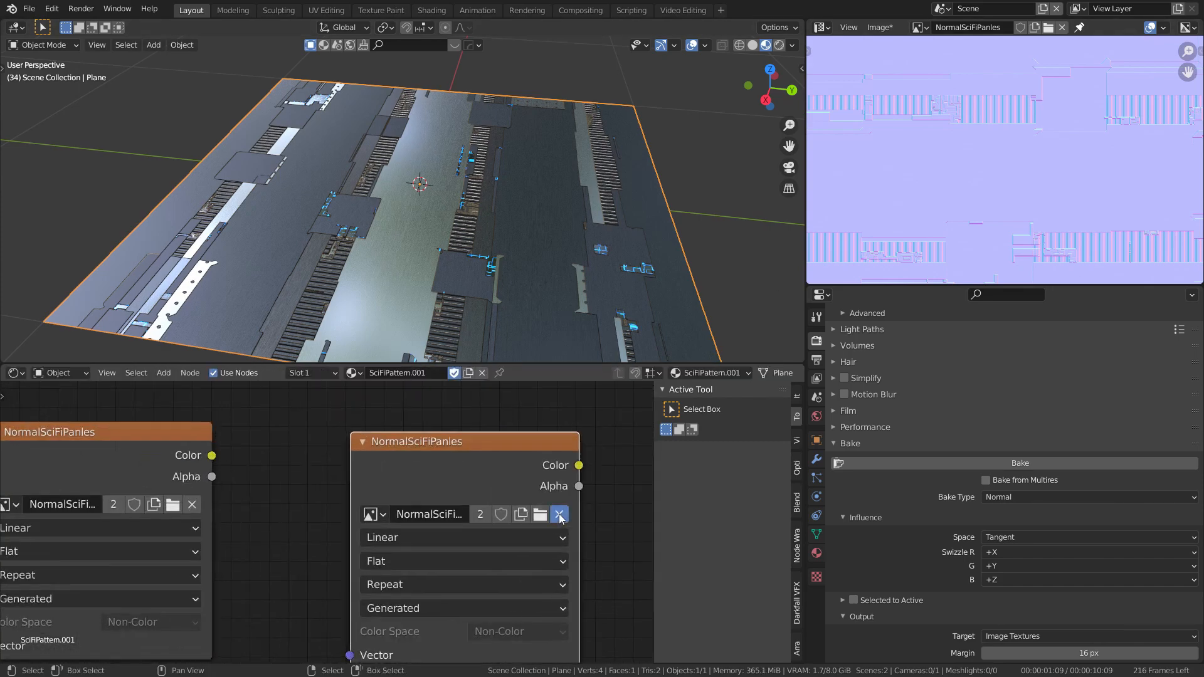
# Step: Replace the copy's image with a new blank 1024 x 1024 px image named RoughnessSciifPaanles, and set its color space to Non-Color
pyautogui.scroll(-1, 480, 501)
pyautogui.click(576, 513)
pyautogui.click(459, 514)
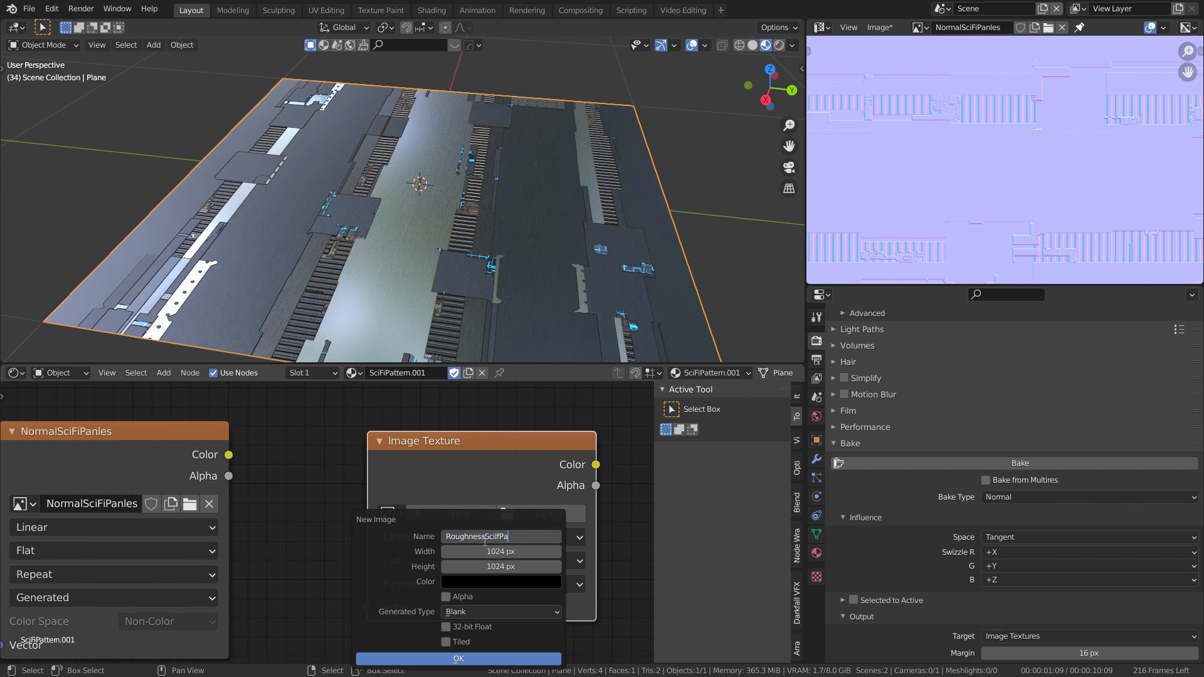
pyautogui.click(448, 659)
pyautogui.scroll(-1, 520, 589)
pyautogui.click(530, 629)
pyautogui.click(533, 588)
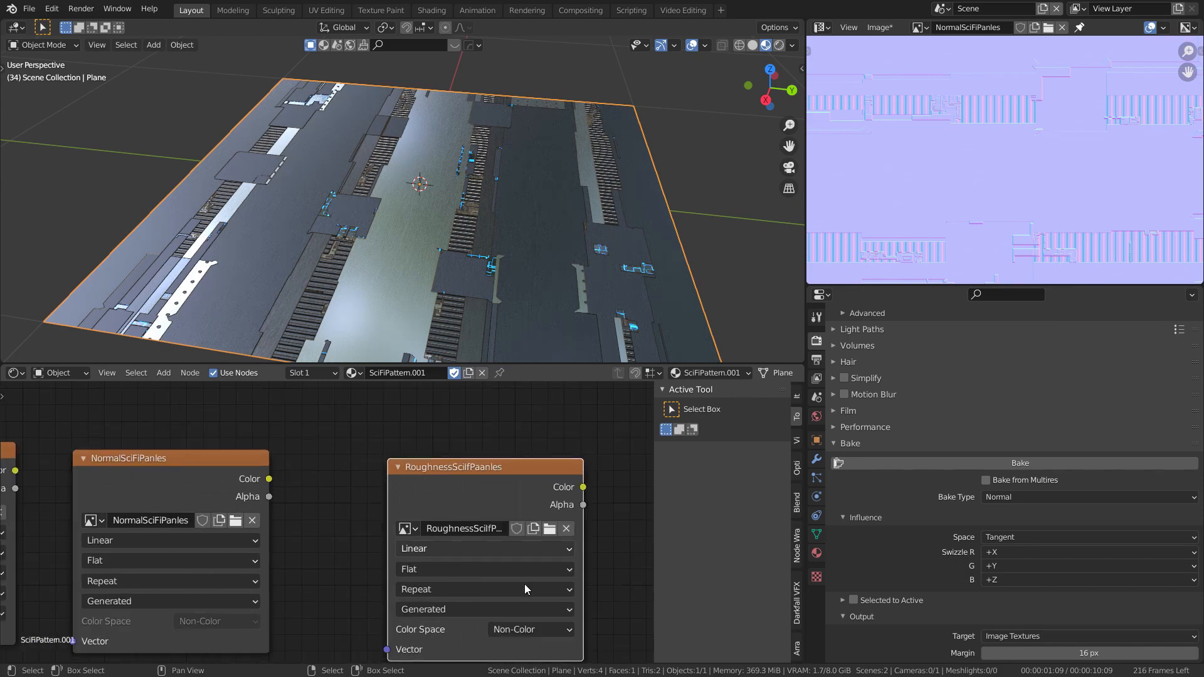
# Step: Set the bake type to Roughness, display the RoughnessSciifPaanles image in the image editor, and bake into it
pyautogui.scroll(-4, 525, 581)
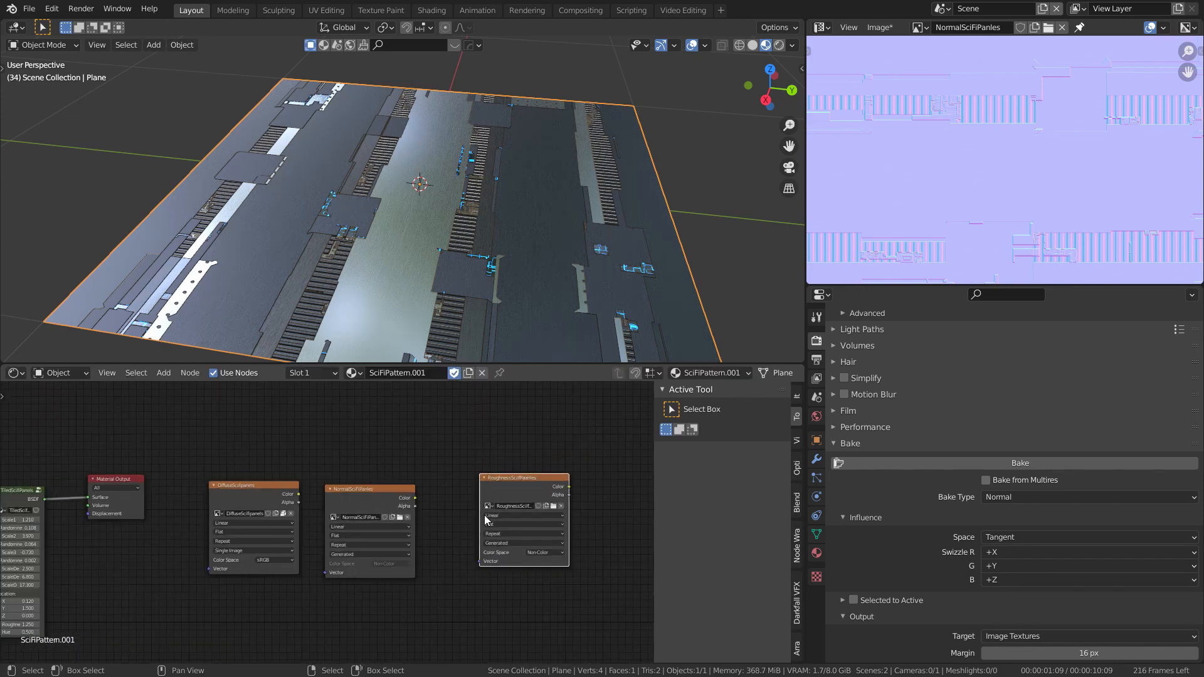
pyautogui.click(1035, 497)
pyautogui.click(1015, 406)
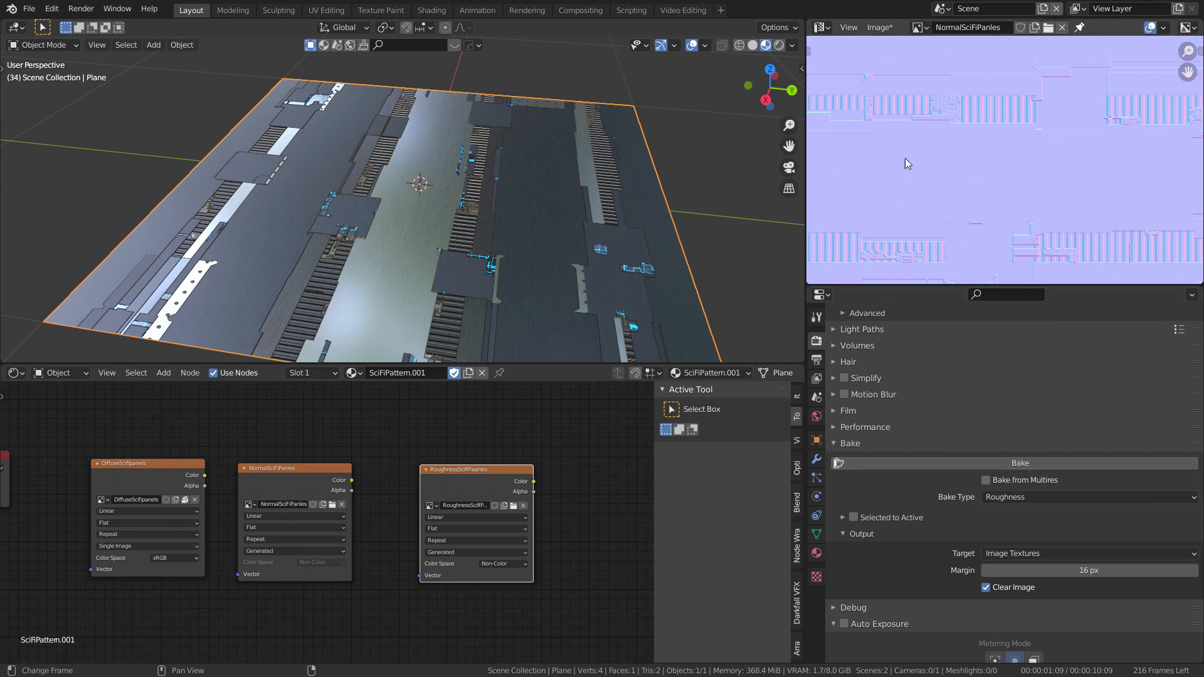
pyautogui.click(920, 27)
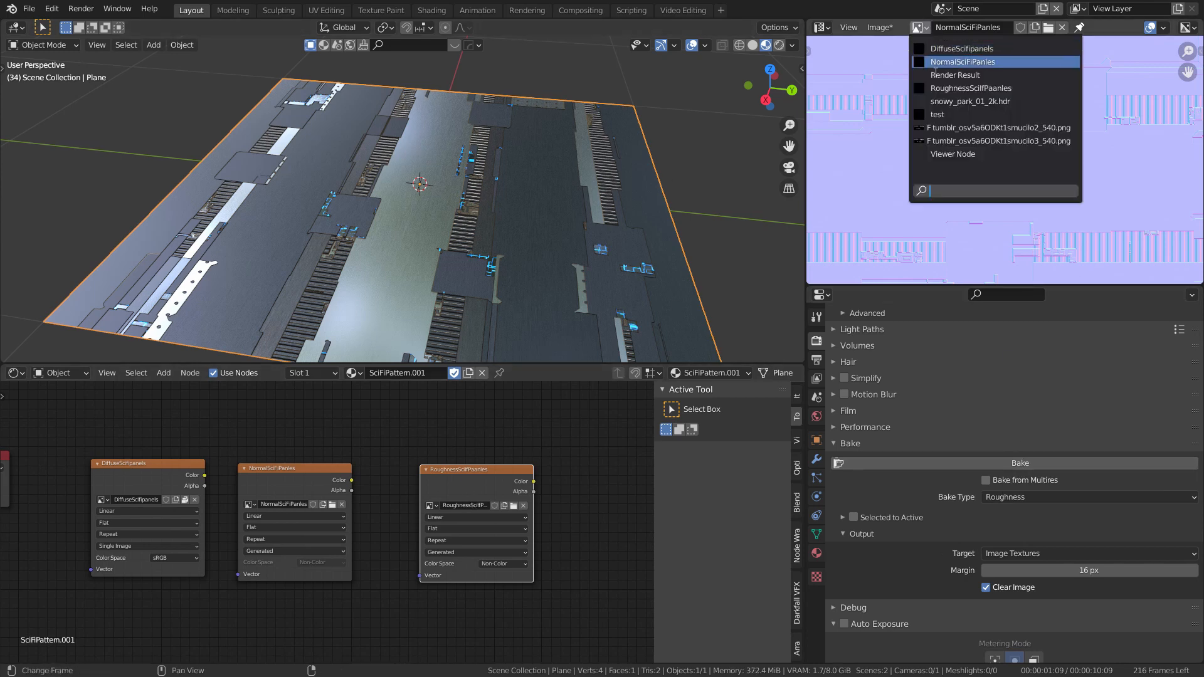
pyautogui.click(963, 88)
pyautogui.click(928, 464)
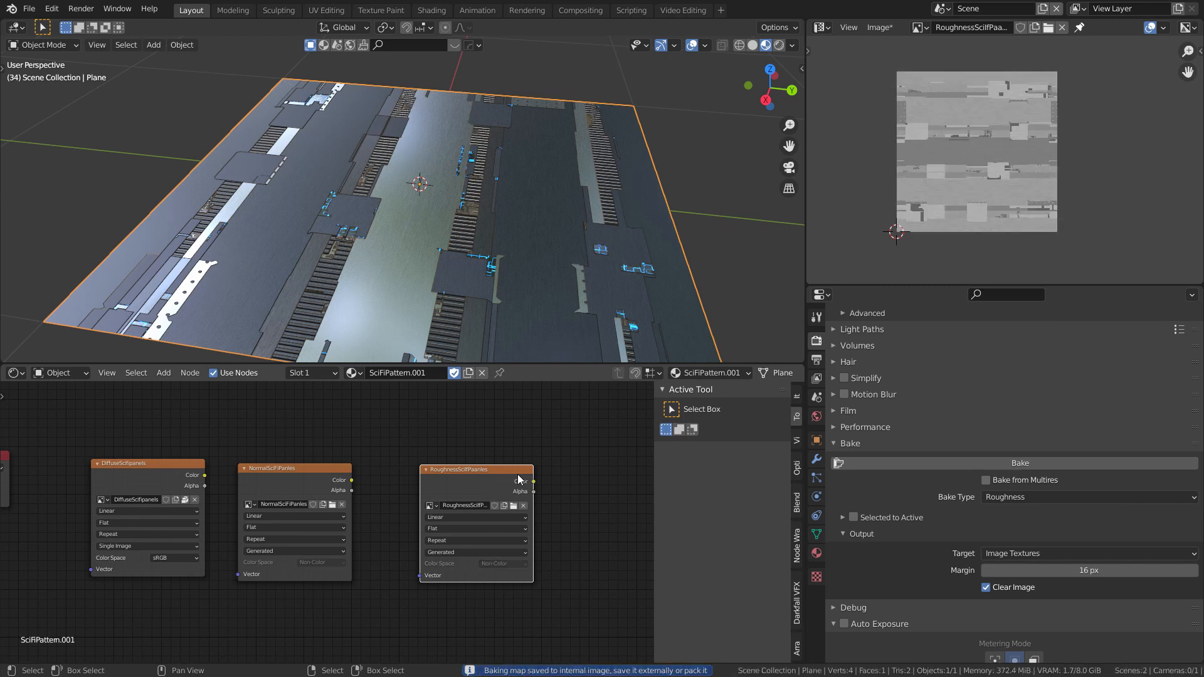
# Step: Check the baked RoughnessSciifPaanles map up close and pack the image into the blend file
pyautogui.scroll(3, 1102, 147)
pyautogui.scroll(-4, 1069, 141)
pyautogui.moveTo(984, 150); pyautogui.dragTo(1030, 153, button='middle')
pyautogui.scroll(2, 1046, 146)
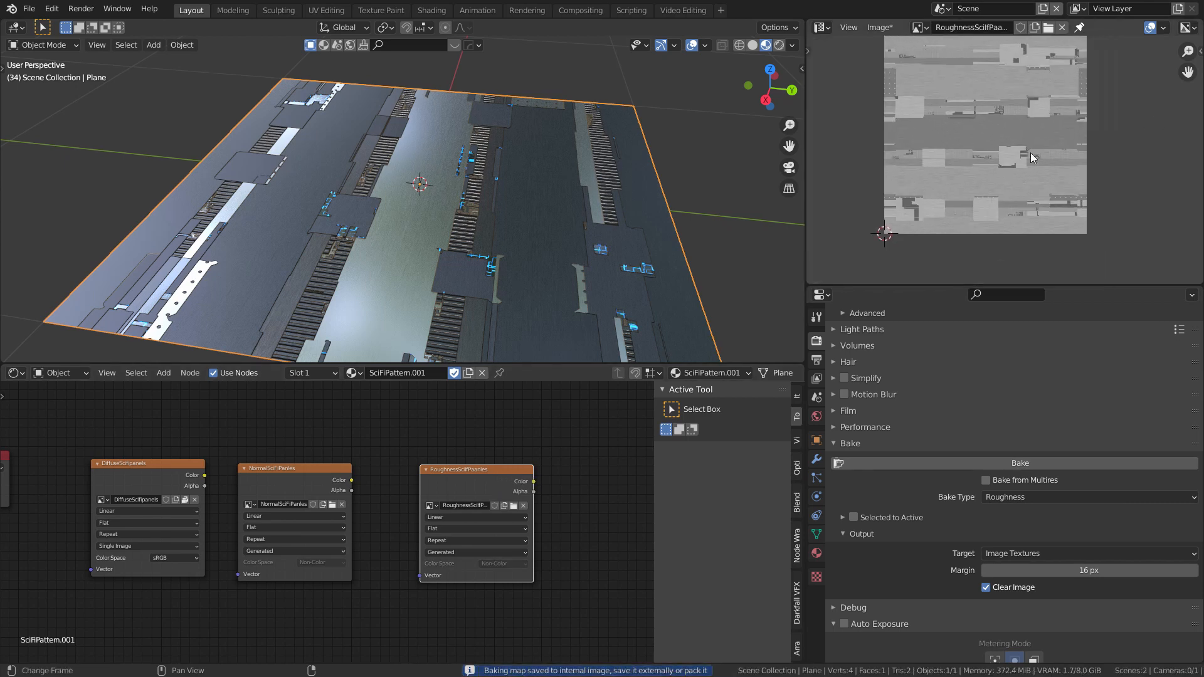
pyautogui.scroll(3, 1041, 138)
pyautogui.scroll(1, 502, 508)
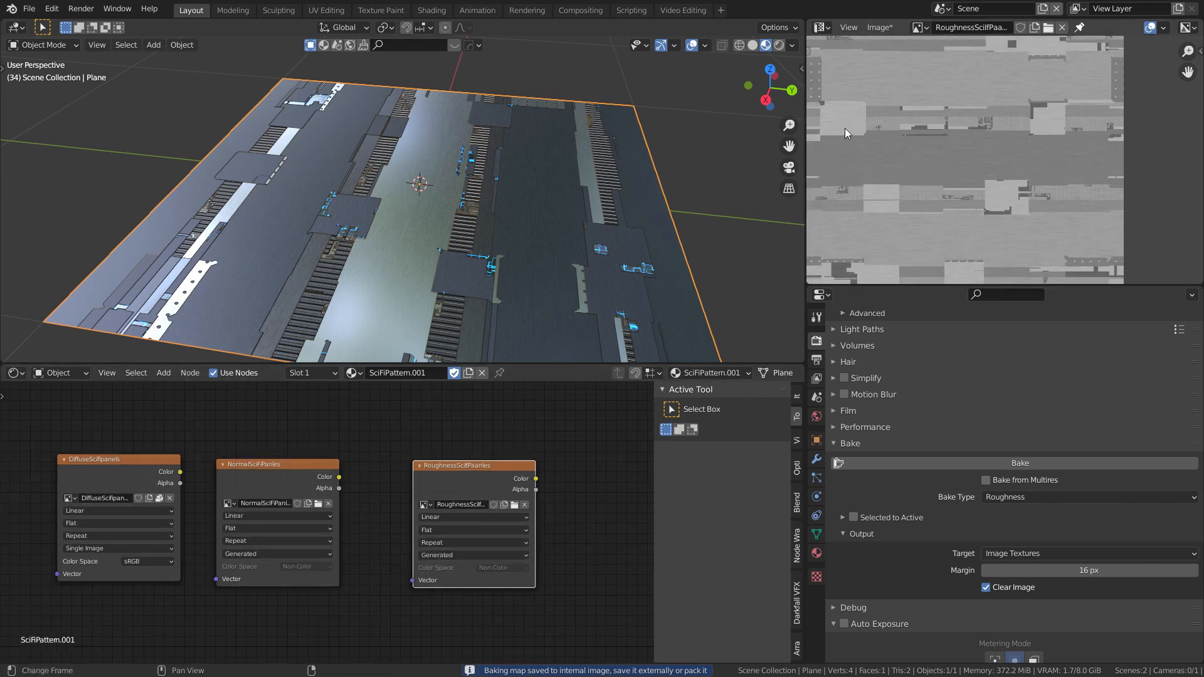
pyautogui.click(879, 27)
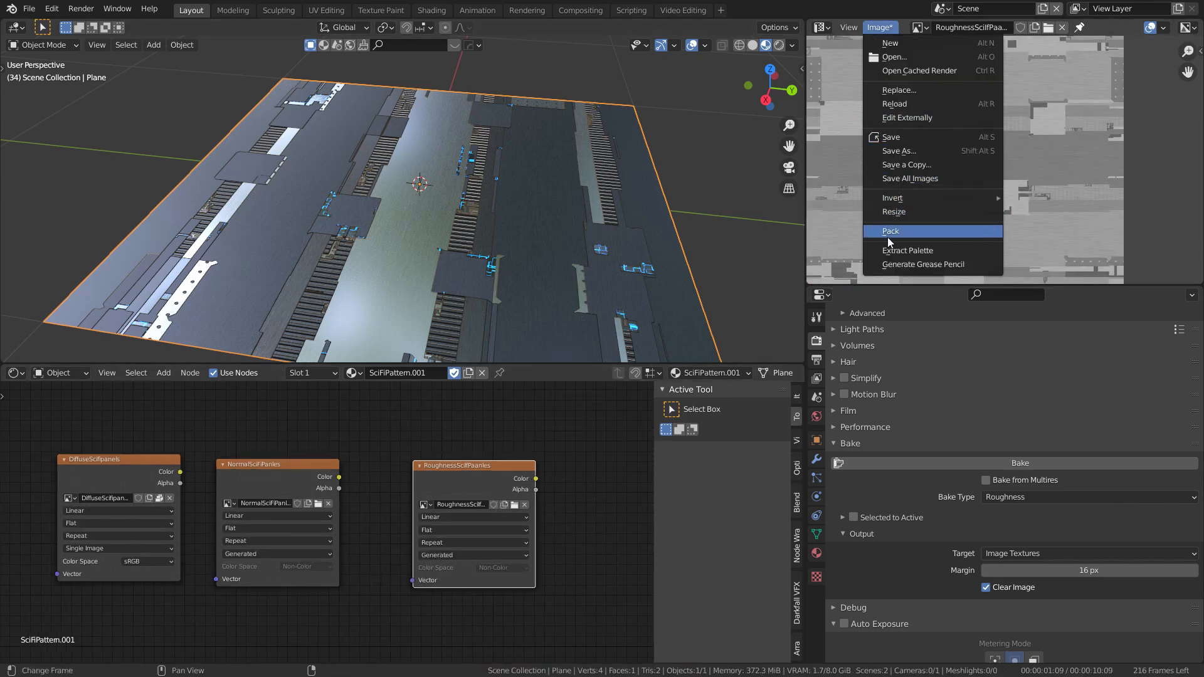
pyautogui.click(891, 231)
# Step: Display the NormalSciFiPanles image in the image editor and pack it into the blend file
pyautogui.click(920, 27)
pyautogui.click(947, 49)
pyautogui.click(880, 27)
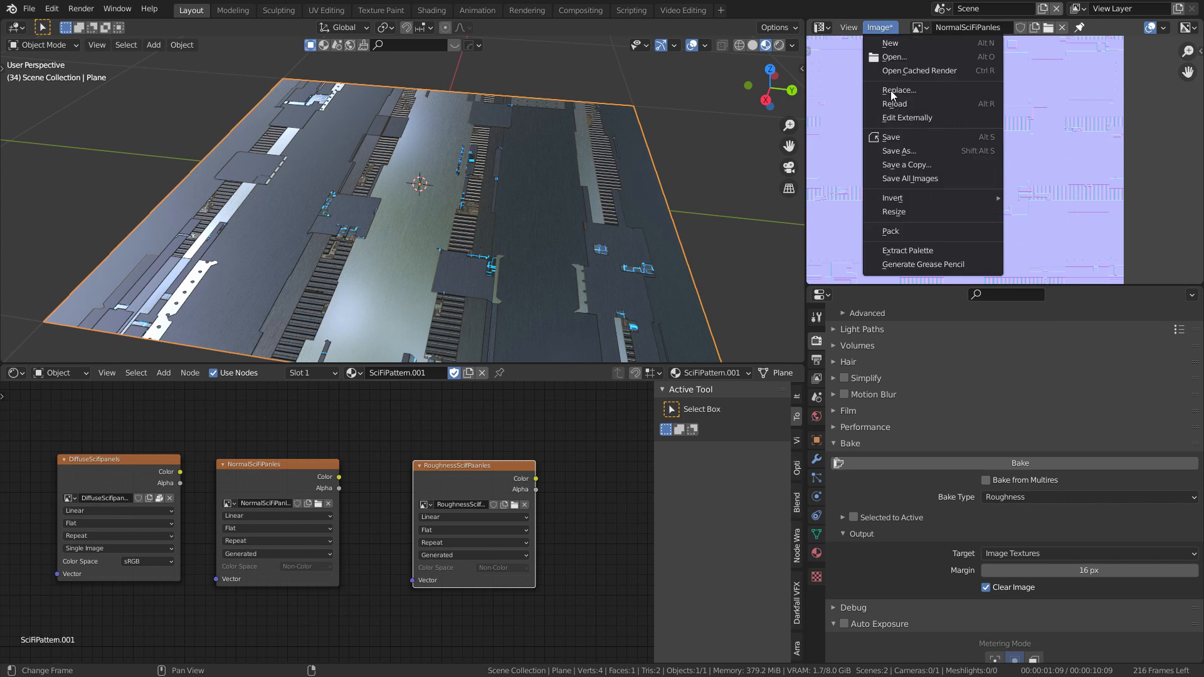
pyautogui.click(891, 231)
# Step: Duplicate the RoughnessSciifPaanles texture node and place the copy beside it
pyautogui.scroll(-3, 979, 196)
pyautogui.scroll(2, 966, 195)
pyautogui.scroll(-1, 521, 470)
pyautogui.moveTo(521, 471); pyautogui.dragTo(481, 437, button='middle')
pyautogui.hotkey('shift', 'd')
pyautogui.click(604, 456)
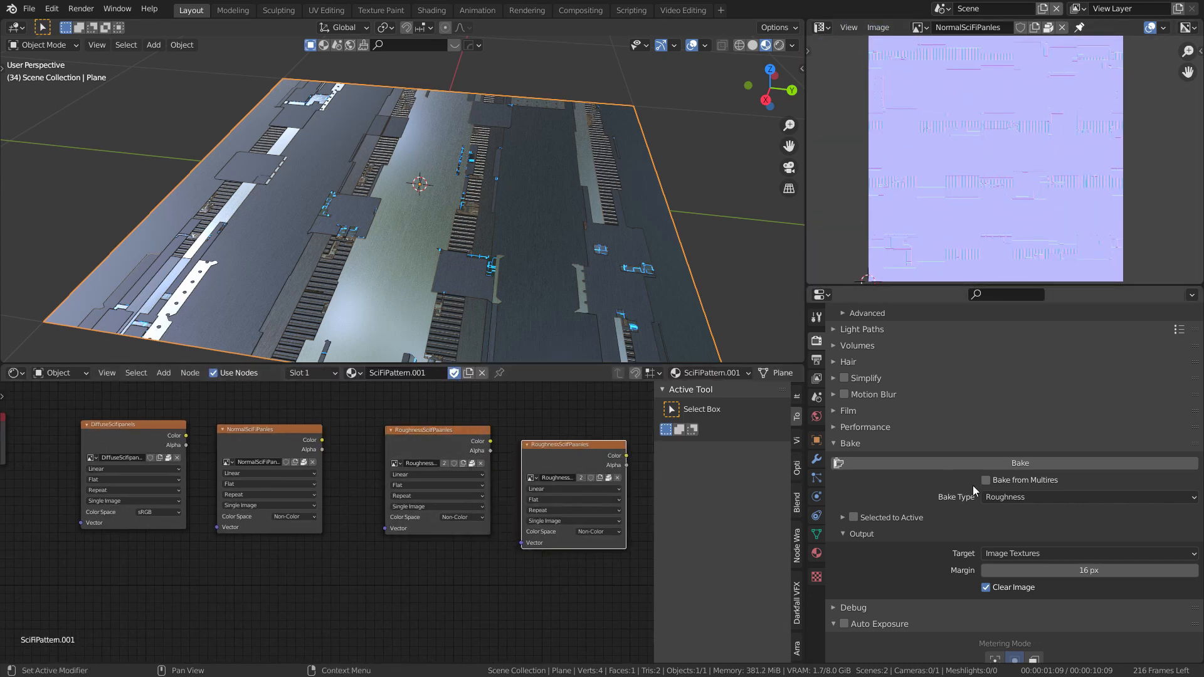
# Step: Set the bake type to Emit for the next map
pyautogui.click(1009, 497)
pyautogui.click(1023, 390)
pyautogui.scroll(6, 1003, 502)
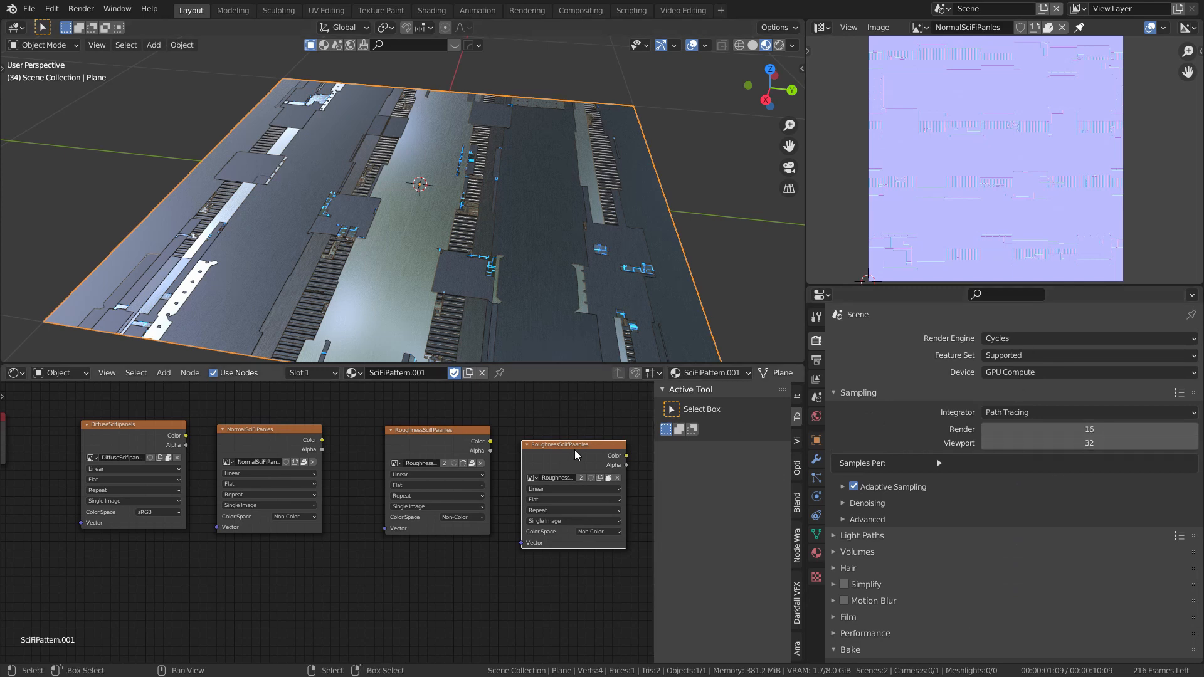
# Step: Replace the copied node's image with a new blank 1024 x 1024 px image named EmissionSciFipanle, keeping its color space at sRGB
pyautogui.click(919, 27)
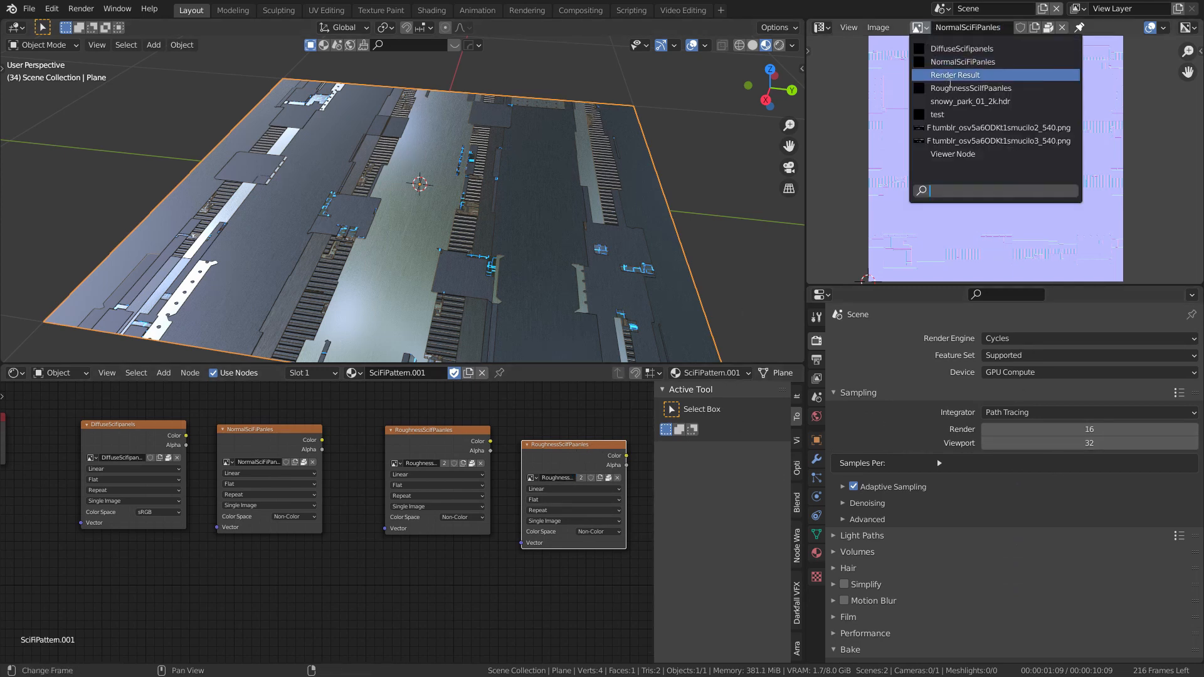
pyautogui.click(617, 479)
pyautogui.click(560, 478)
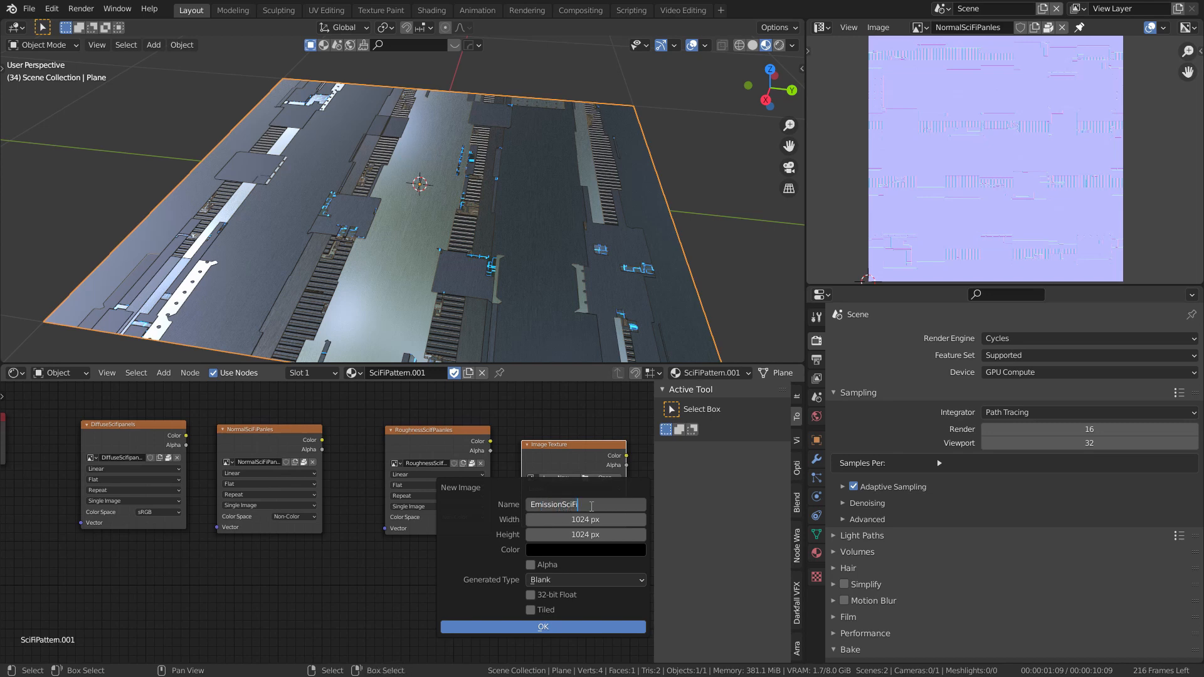
pyautogui.press('Return')
pyautogui.click(543, 627)
pyautogui.scroll(1, 573, 527)
pyautogui.scroll(1, 579, 525)
pyautogui.click(599, 533)
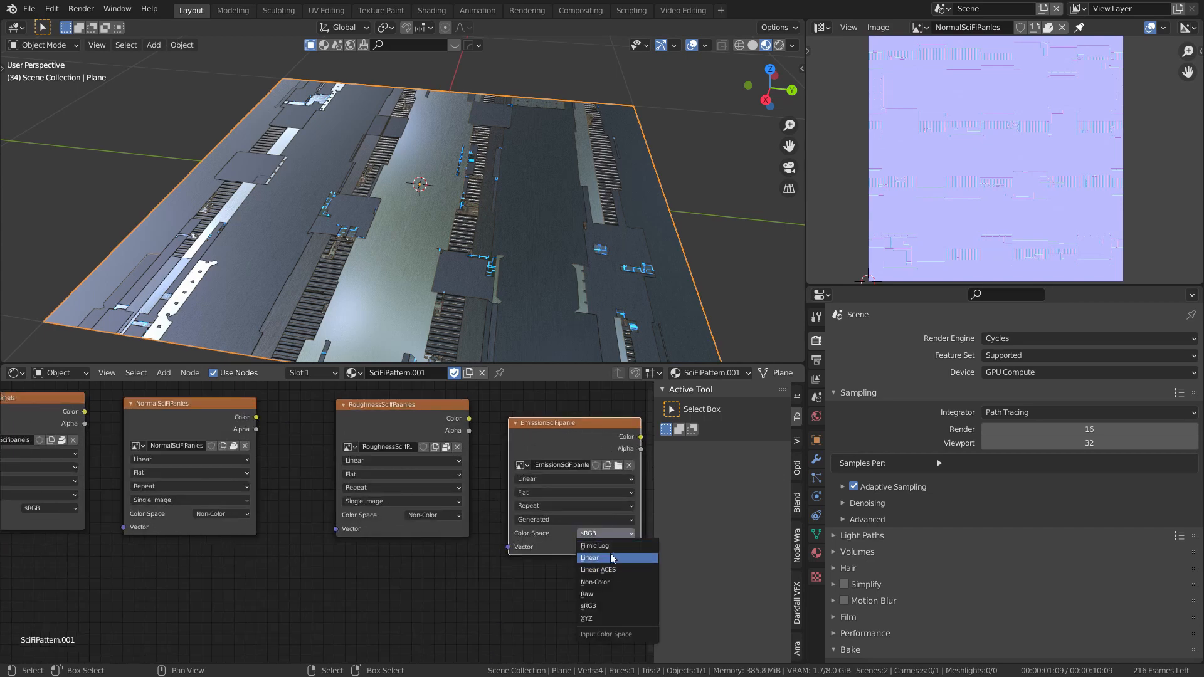
pyautogui.scroll(-3, 577, 462)
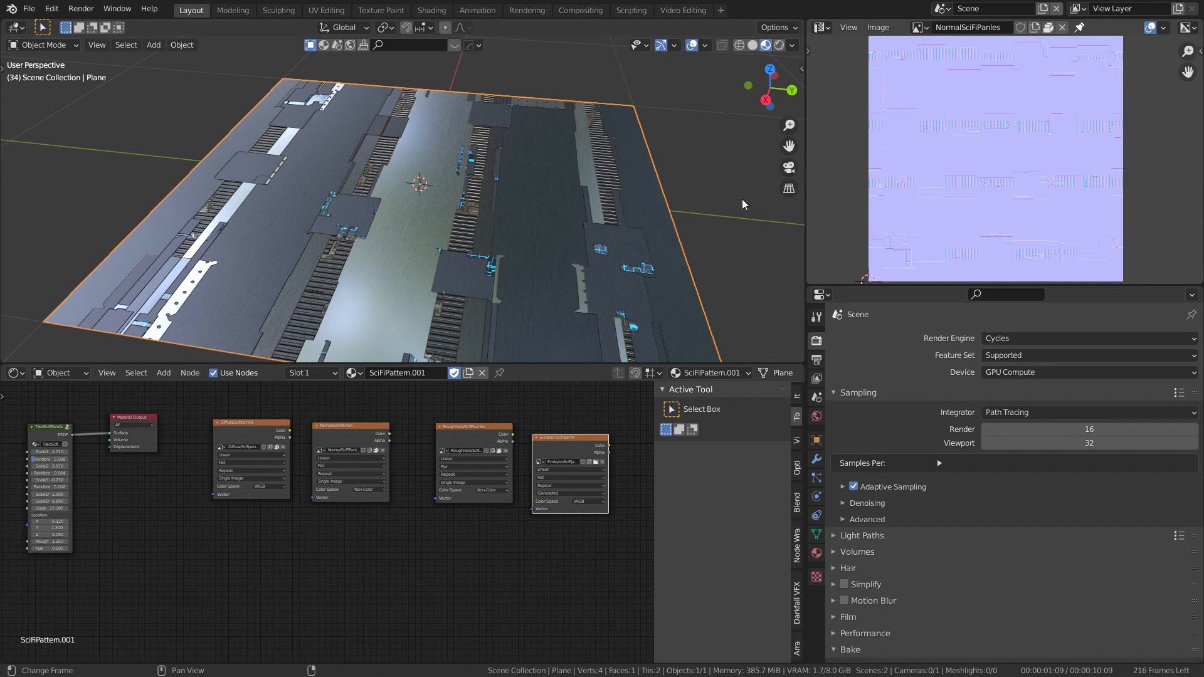
# Step: Display the EmissionSciFipanle image in the image editor and bake the Emit pass into it
pyautogui.click(920, 27)
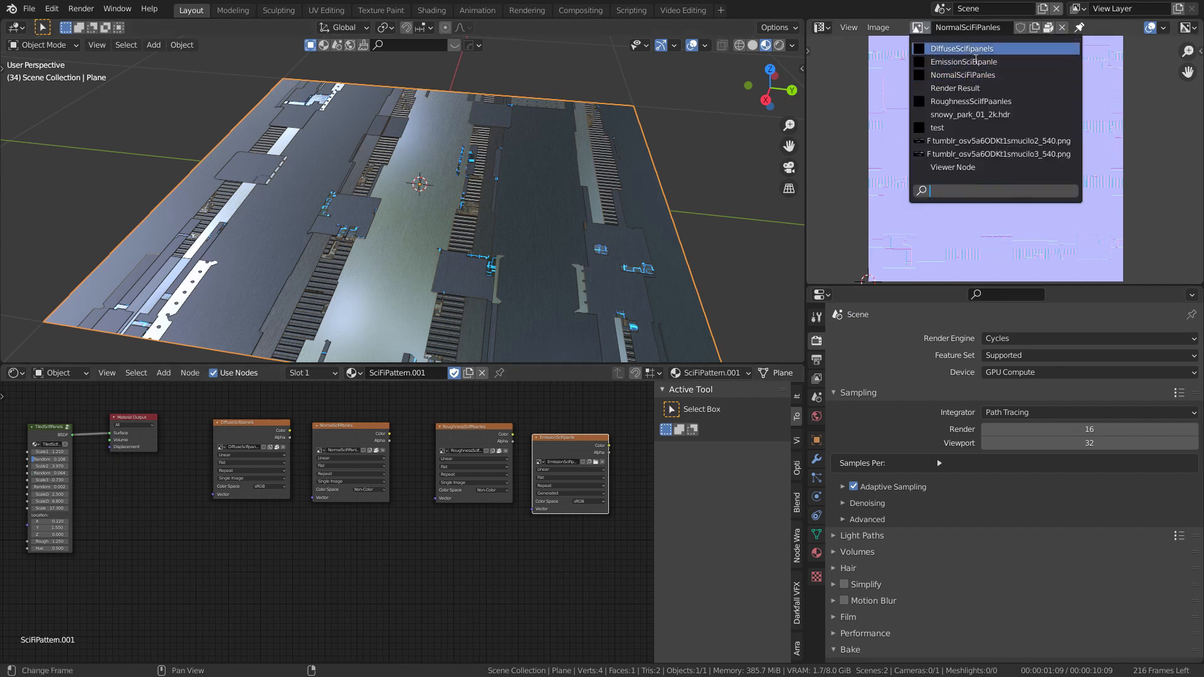
pyautogui.click(969, 63)
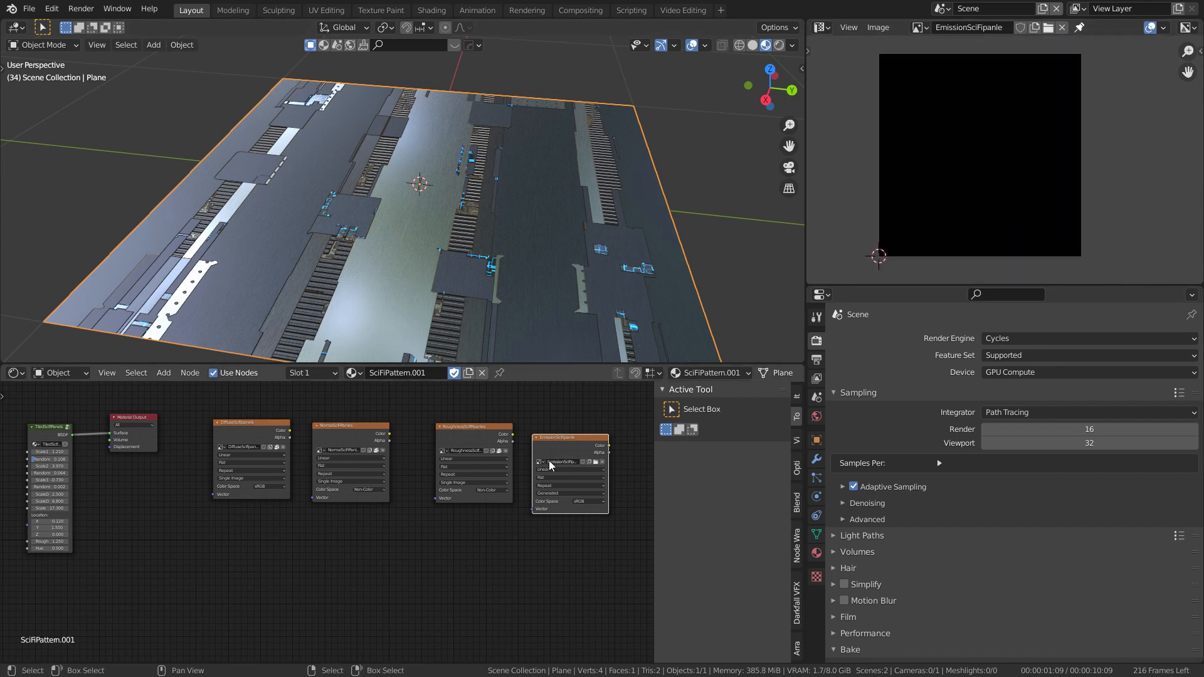
pyautogui.scroll(-10, 901, 484)
pyautogui.click(1015, 402)
pyautogui.scroll(2, 570, 448)
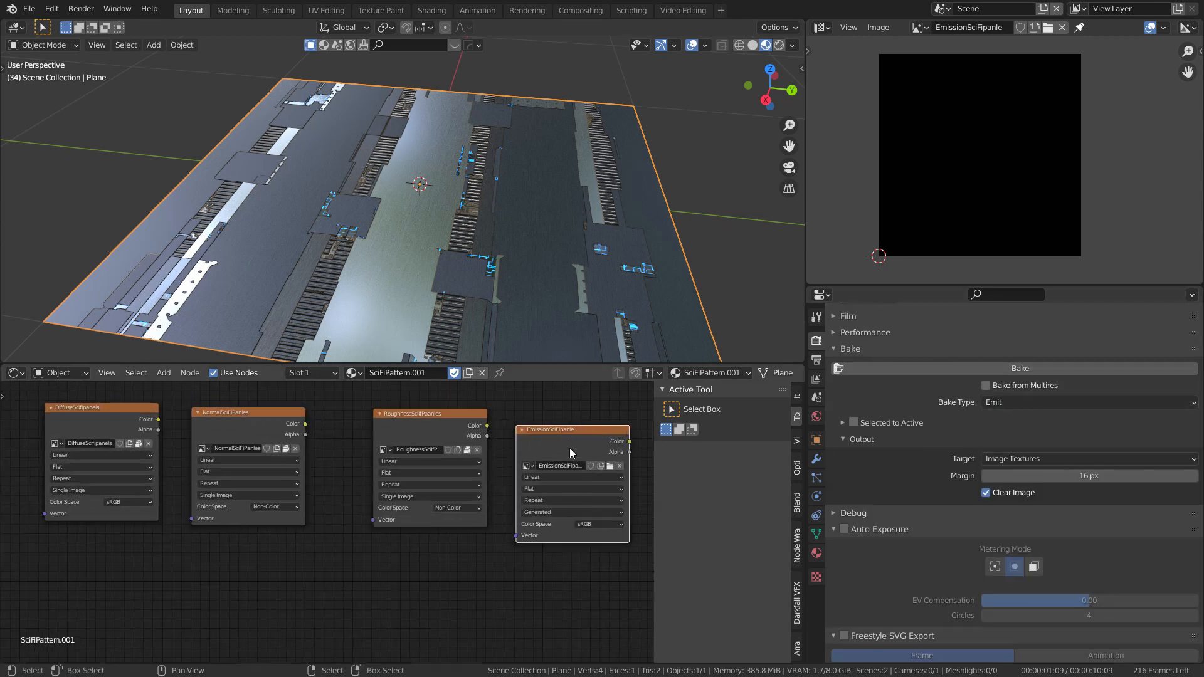
pyautogui.click(1017, 367)
pyautogui.scroll(-1, 541, 450)
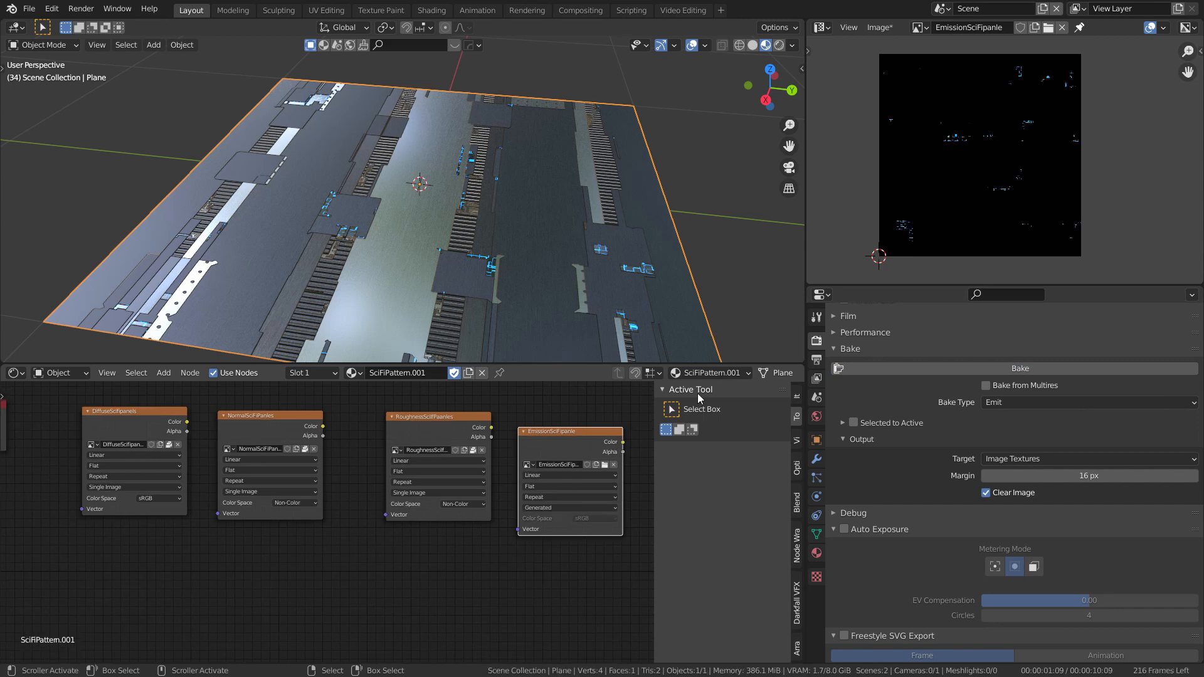
# Step: Check the glowing details in the baked EmissionSciFipanle map and pack the image into the blend file
pyautogui.scroll(5, 1003, 169)
pyautogui.moveTo(999, 171); pyautogui.dragTo(1047, 136, button='middle')
pyautogui.scroll(2, 904, 229)
pyautogui.scroll(-2, 902, 229)
pyautogui.scroll(8, 901, 228)
pyautogui.scroll(-5, 905, 215)
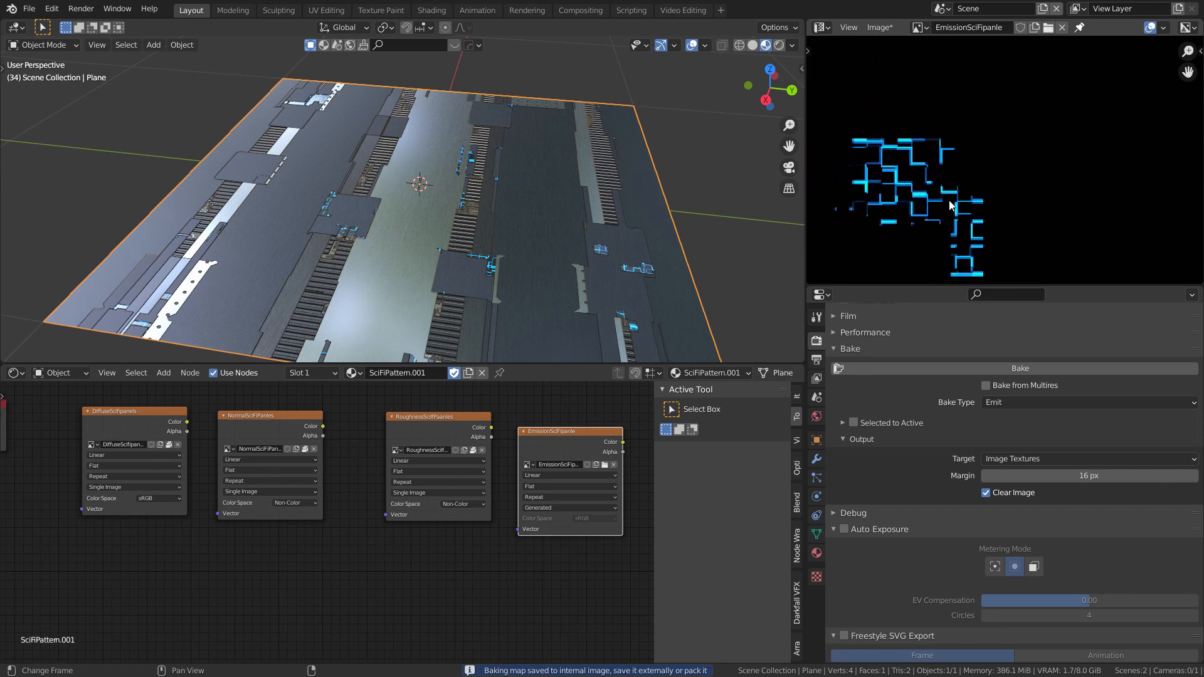
pyautogui.scroll(-2, 584, 467)
pyautogui.moveTo(580, 464); pyautogui.dragTo(624, 488, button='middle')
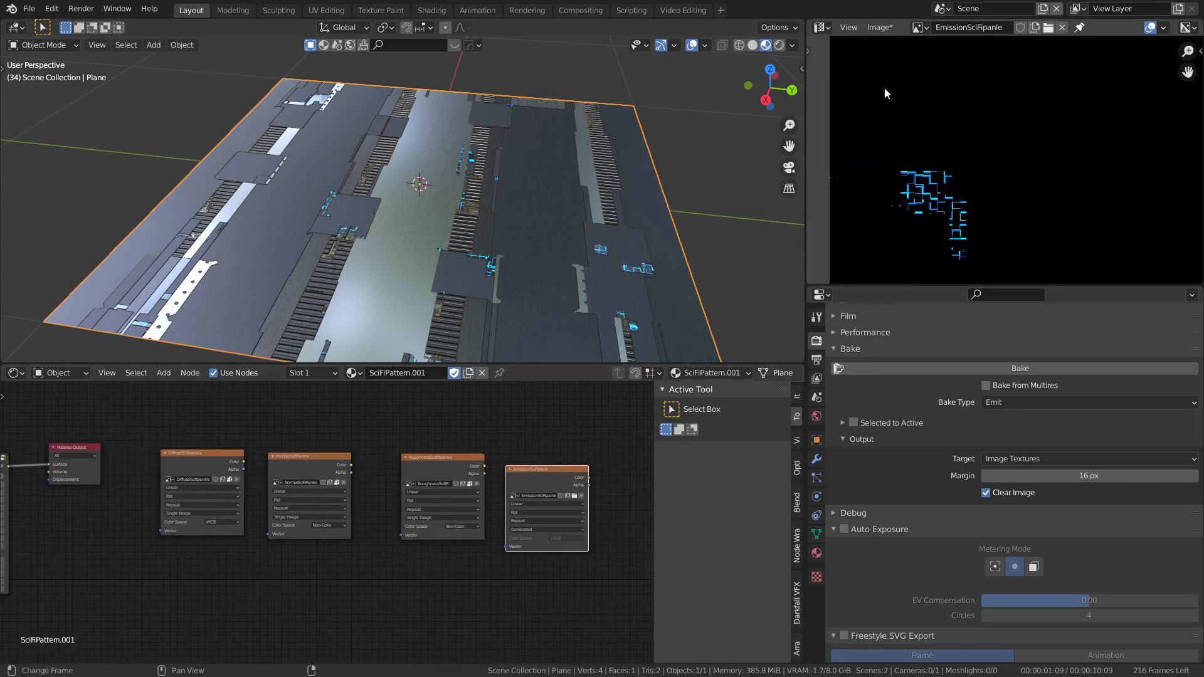
pyautogui.click(878, 27)
pyautogui.click(911, 236)
pyautogui.scroll(-1, 870, 241)
pyautogui.scroll(-1, 602, 251)
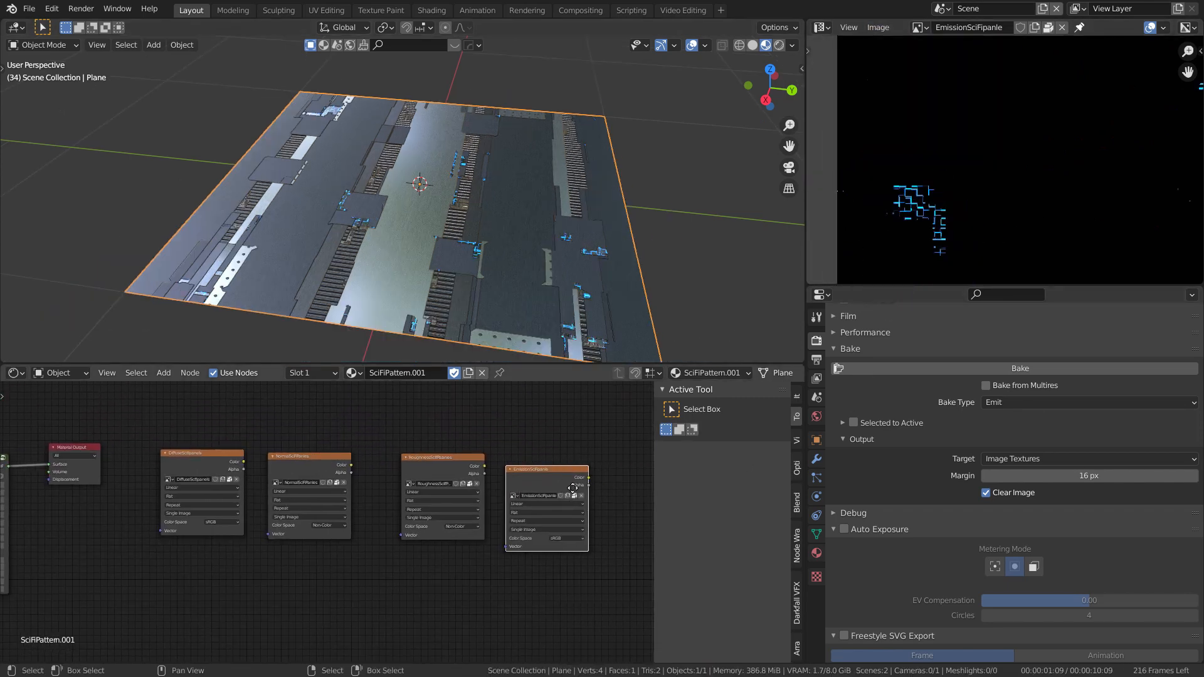
pyautogui.moveTo(534, 461)
pyautogui.mouseDown(button='middle')
pyautogui.moveTo(586, 457)
pyautogui.moveTo(518, 459)
pyautogui.mouseUp(button='middle')
pyautogui.click(878, 28)
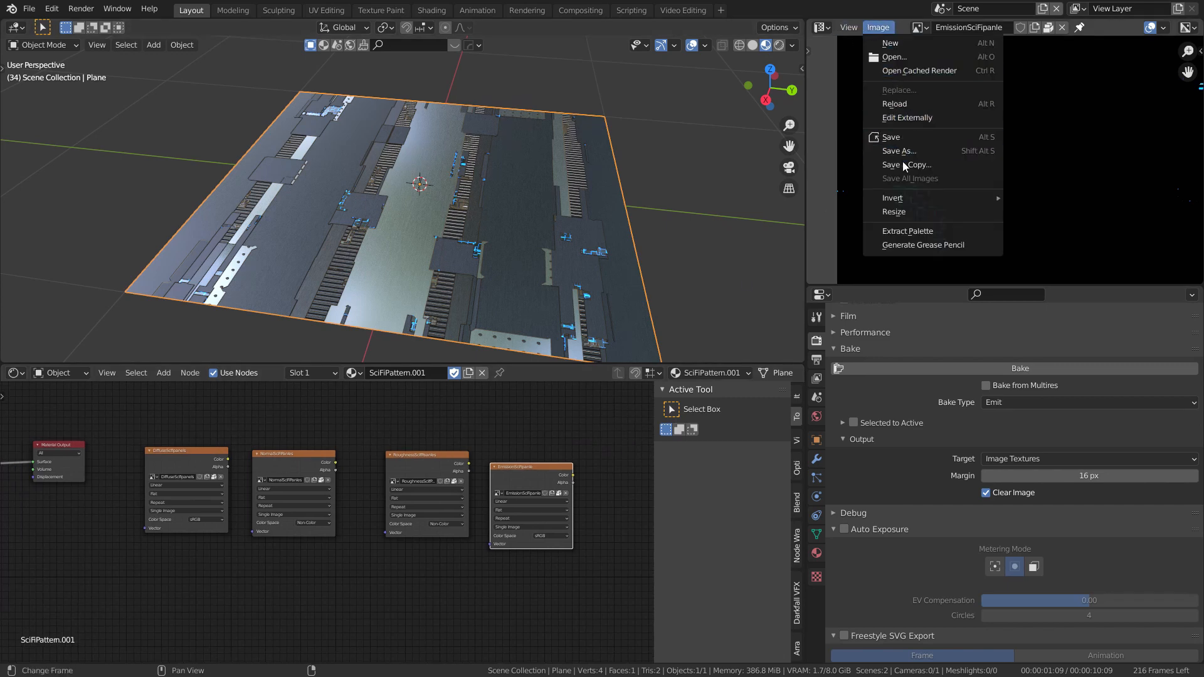
pyautogui.scroll(-2, 727, 179)
pyautogui.scroll(-1, 915, 172)
pyautogui.moveTo(438, 449); pyautogui.dragTo(556, 444, button='middle')
pyautogui.scroll(-1, 555, 444)
pyautogui.moveTo(475, 459); pyautogui.dragTo(327, 457, button='middle')
pyautogui.scroll(1, 314, 453)
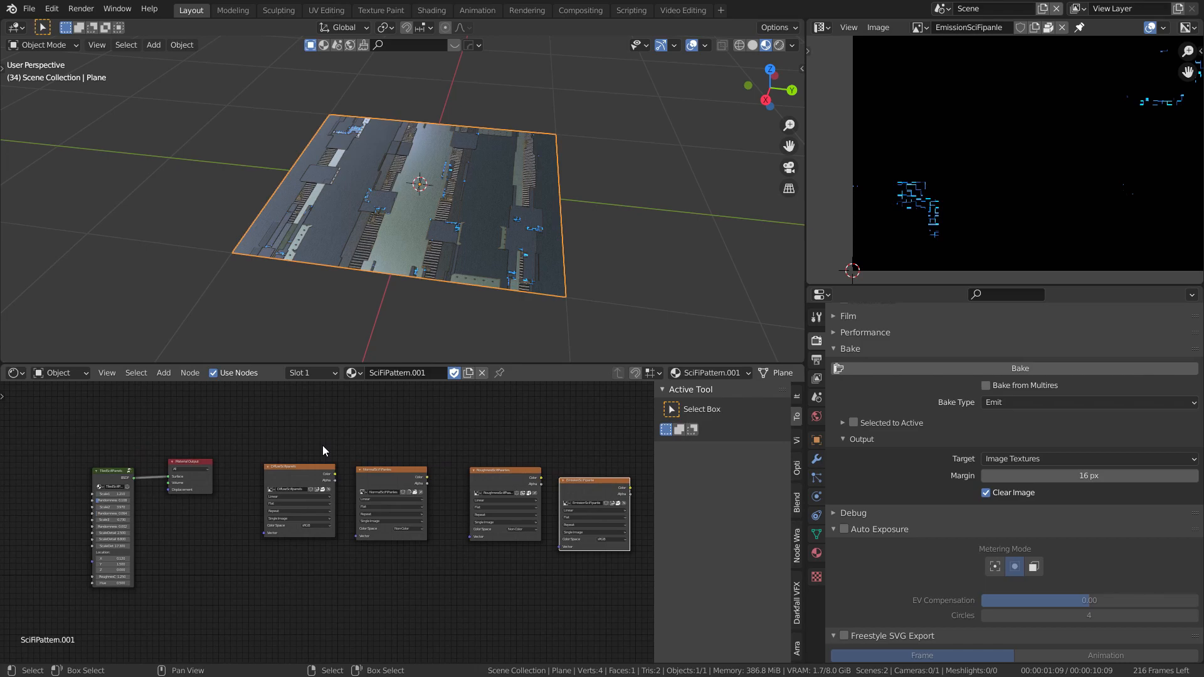